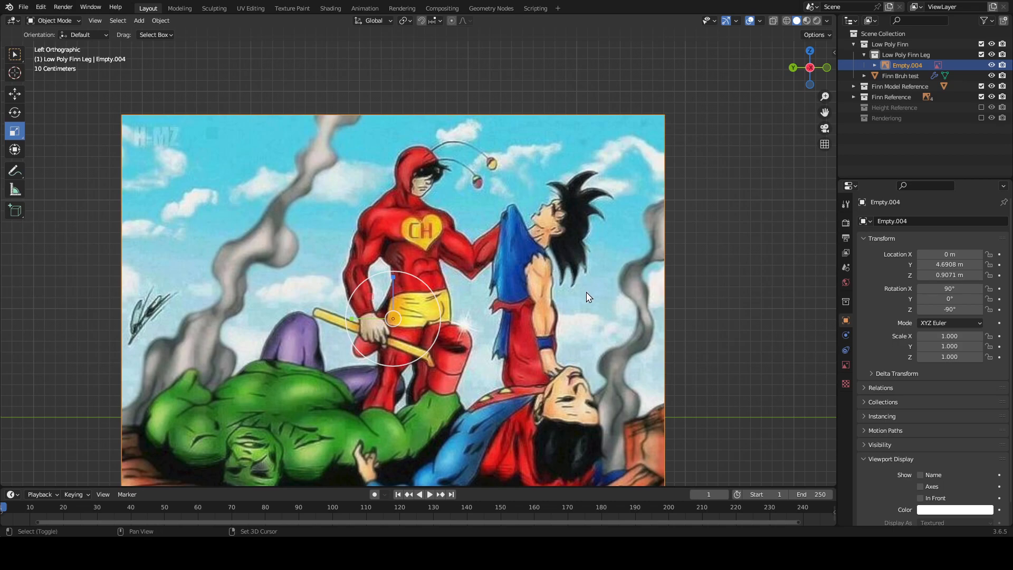
Step: Delete the reference image of the red-suited hero beside the Finn model
shift+scroll(372, 356, down, 5)
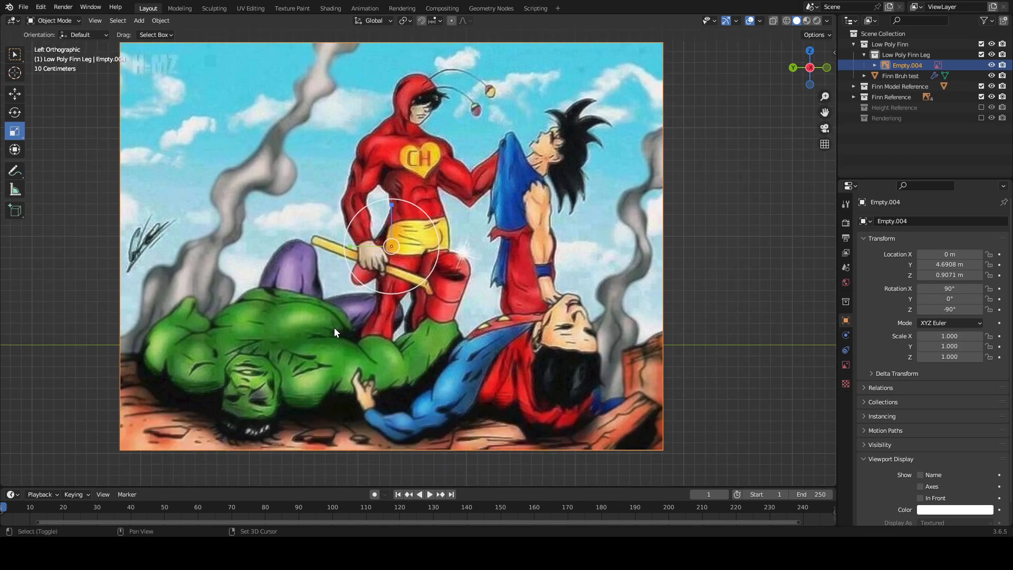
shift+middle_drag(512, 299, 460, 294)
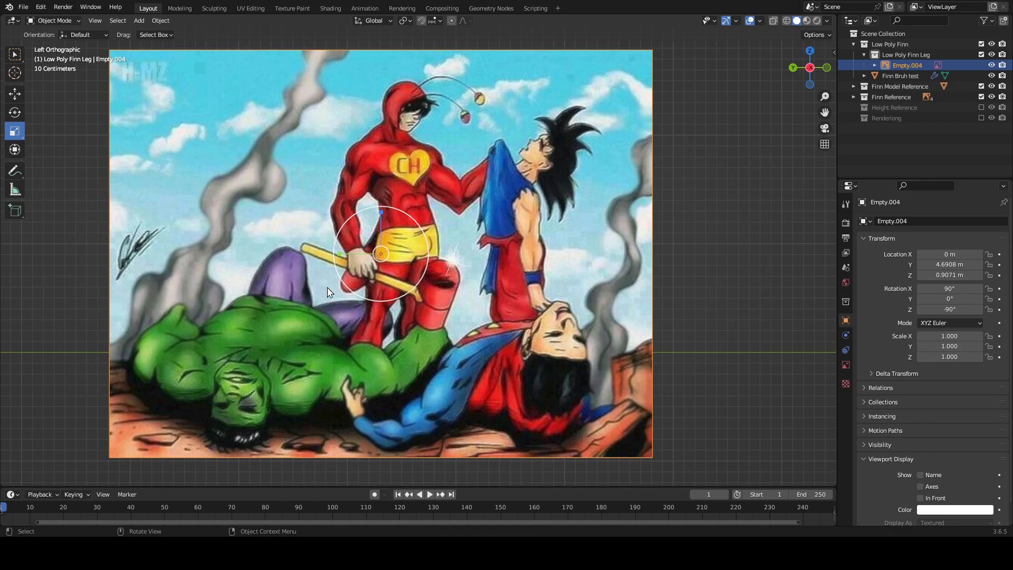
scroll(639, 255, down, 2)
key(x)
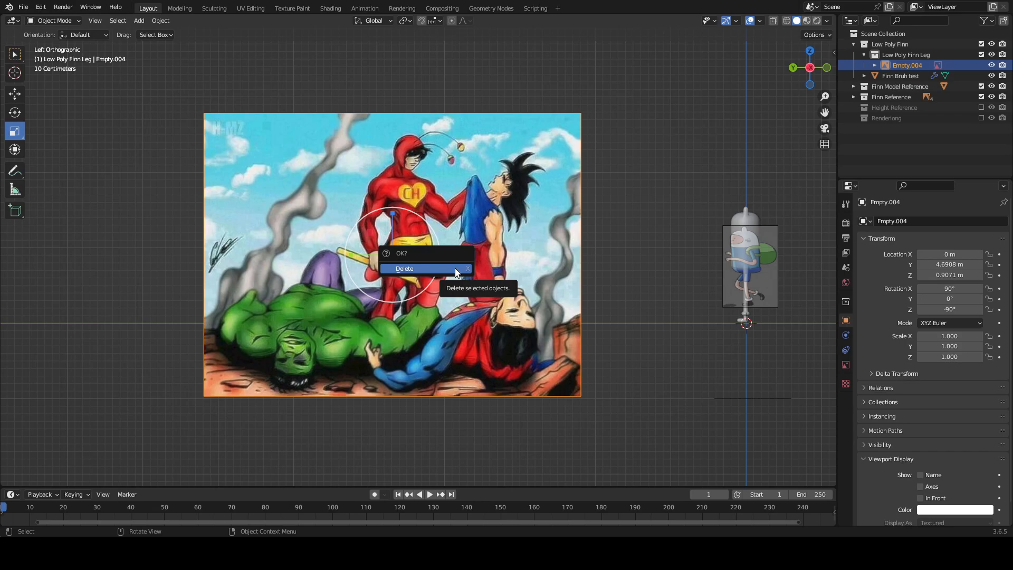
click(456, 271)
shift+middle_drag(692, 330, 492, 326)
scroll(497, 326, up, 2)
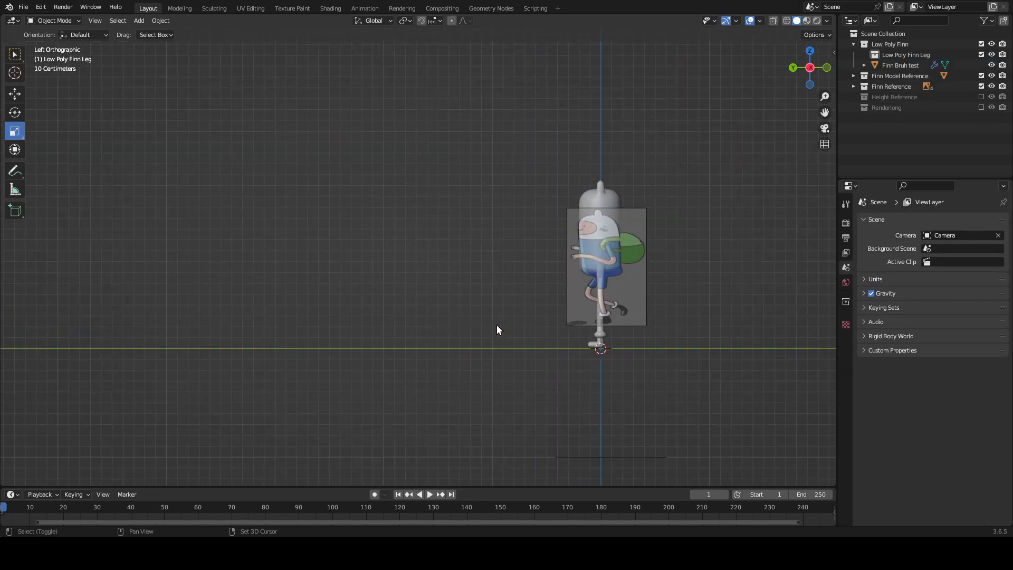
mouse_move(674, 315)
shift+middle_down()
mouse_move(648, 328)
mouse_move(679, 321)
shift+middle_up()
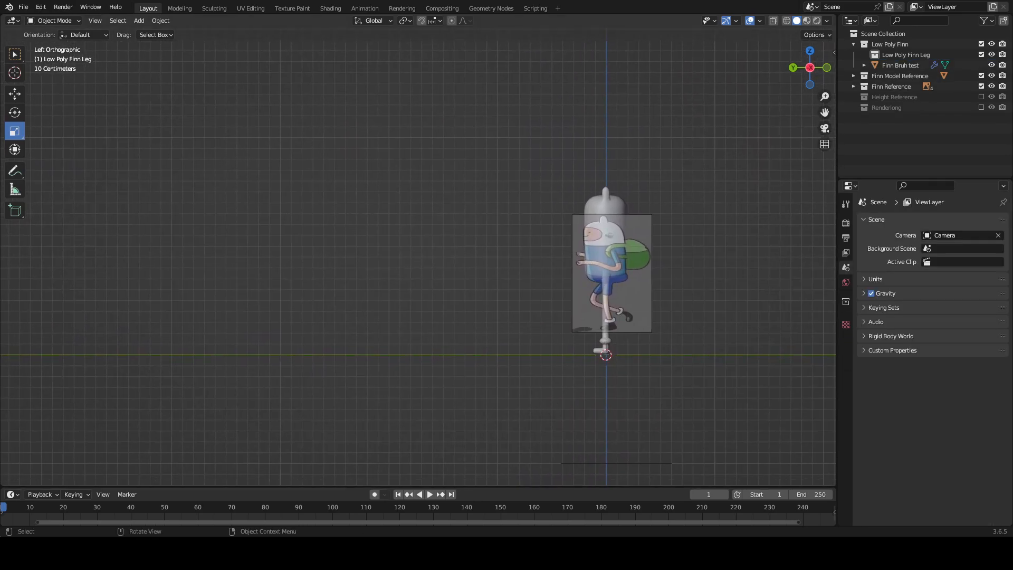
Step: Bring the parking-lot picture of Finn and Goku into the scene beside the model and frame it in the side view
key(ctrl+z)
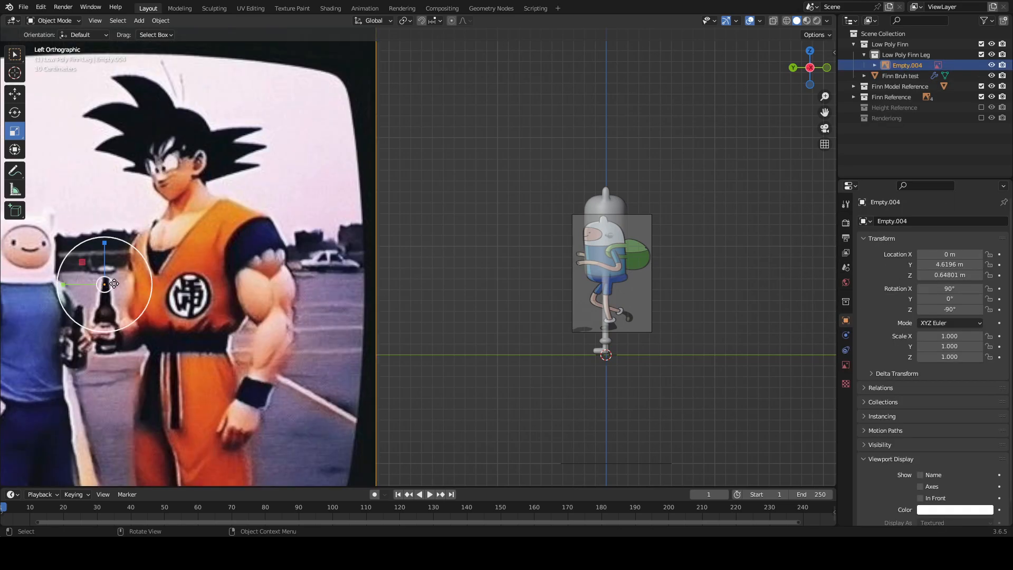
key(KP_Decimal)
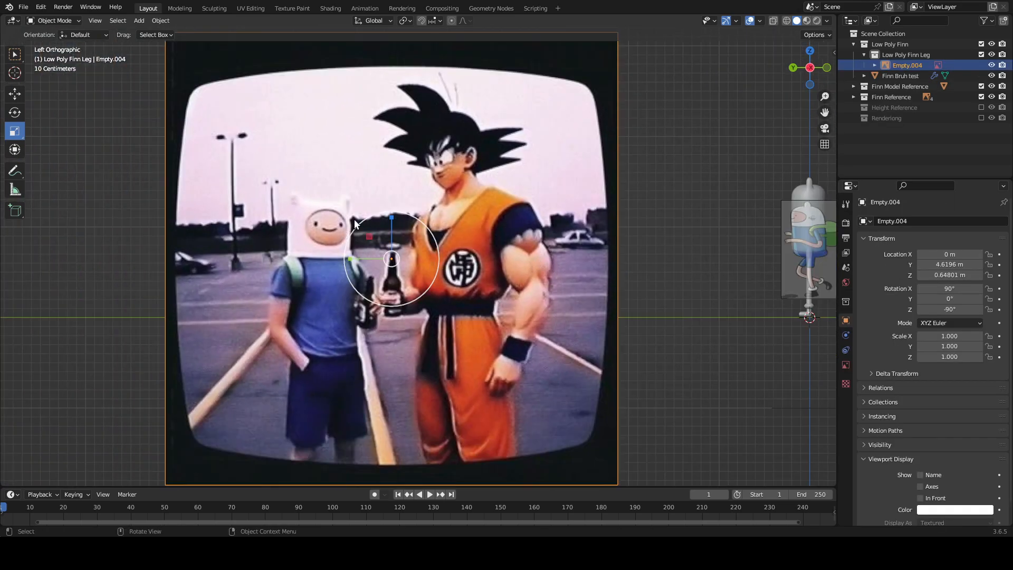
scroll(390, 286, up, 2)
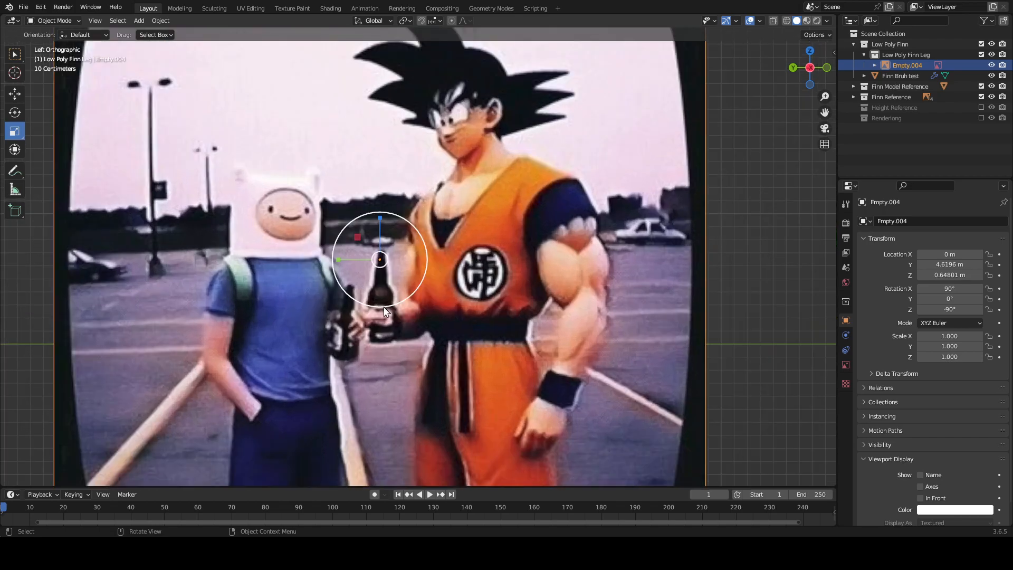
scroll(385, 306, down, 1)
scroll(397, 287, down, 2)
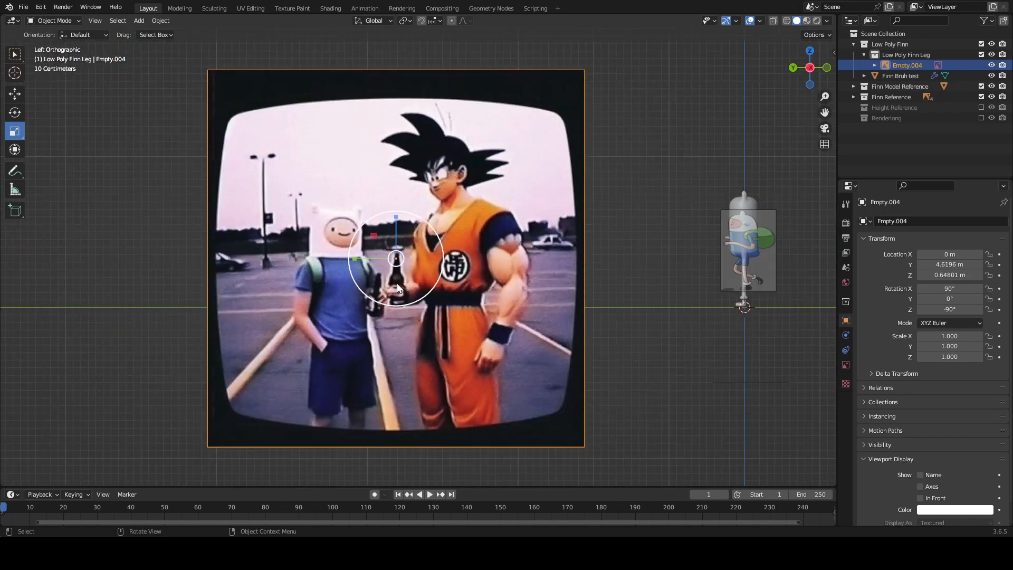
scroll(397, 284, up, 1)
shift+middle_drag(467, 289, 490, 297)
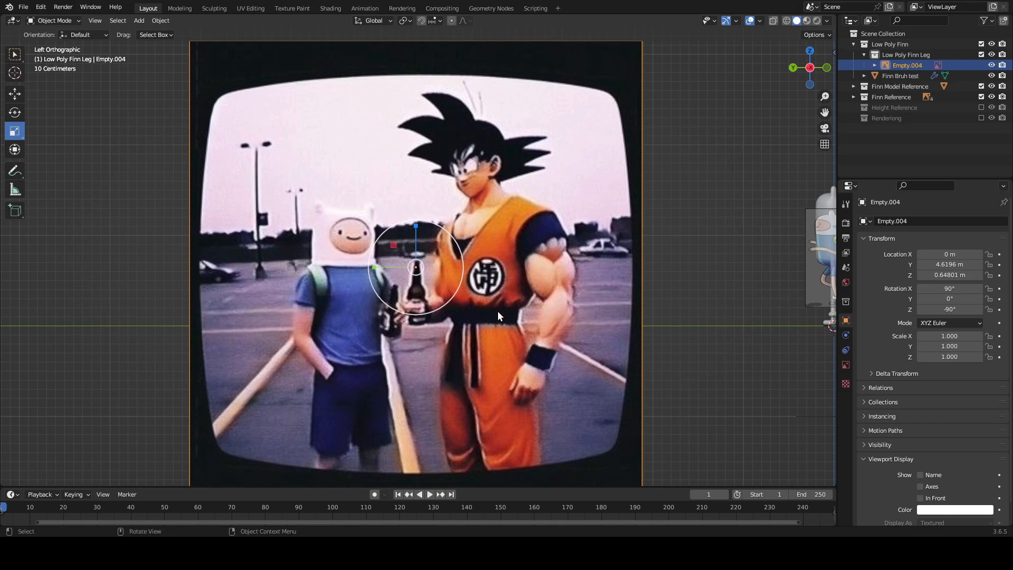
Step: Examine the parking-lot picture as a whole, comparing the two figures standing side by side
scroll(498, 311, up, 3)
scroll(498, 311, down, 2)
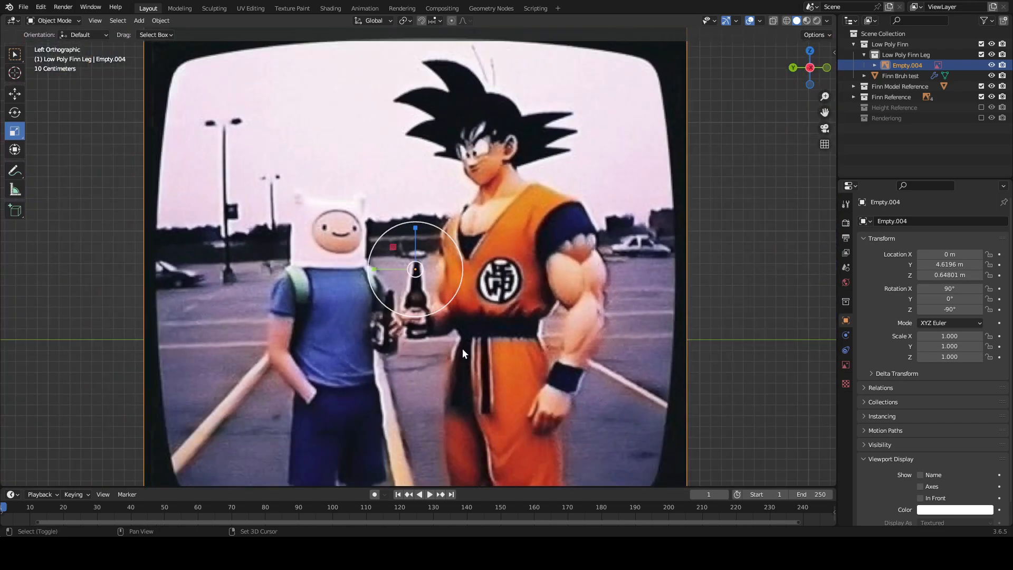
shift+middle_drag(463, 372, 523, 266)
scroll(524, 267, up, 3)
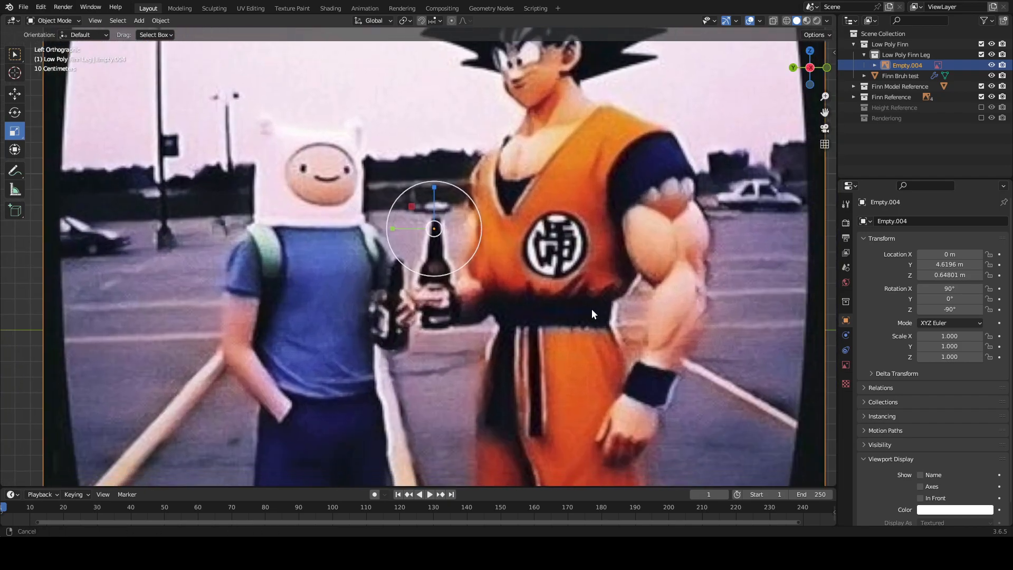
shift+middle_drag(592, 310, 474, 328)
scroll(477, 336, down, 4)
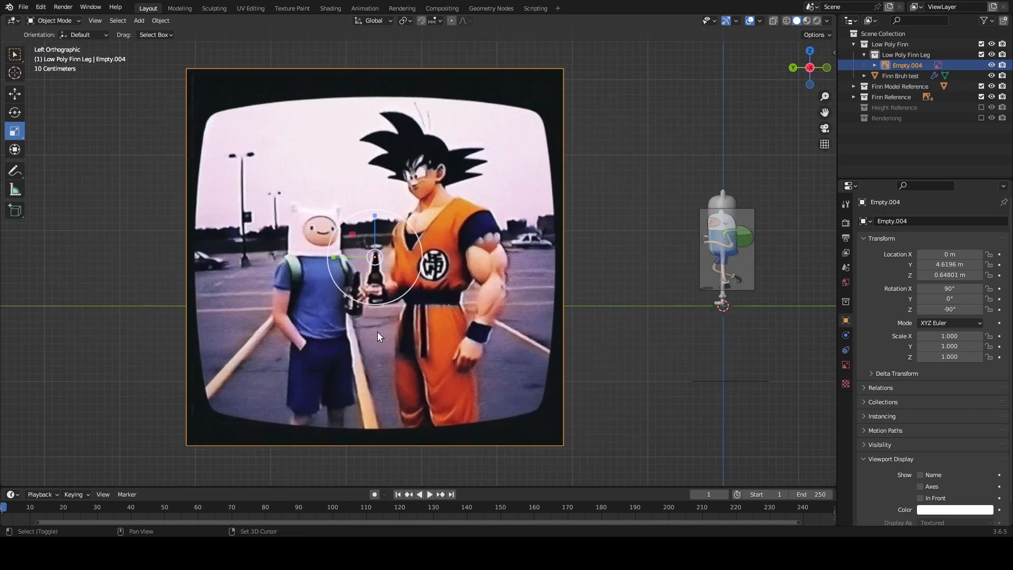
scroll(378, 331, up, 4)
shift+middle_drag(524, 262, 631, 243)
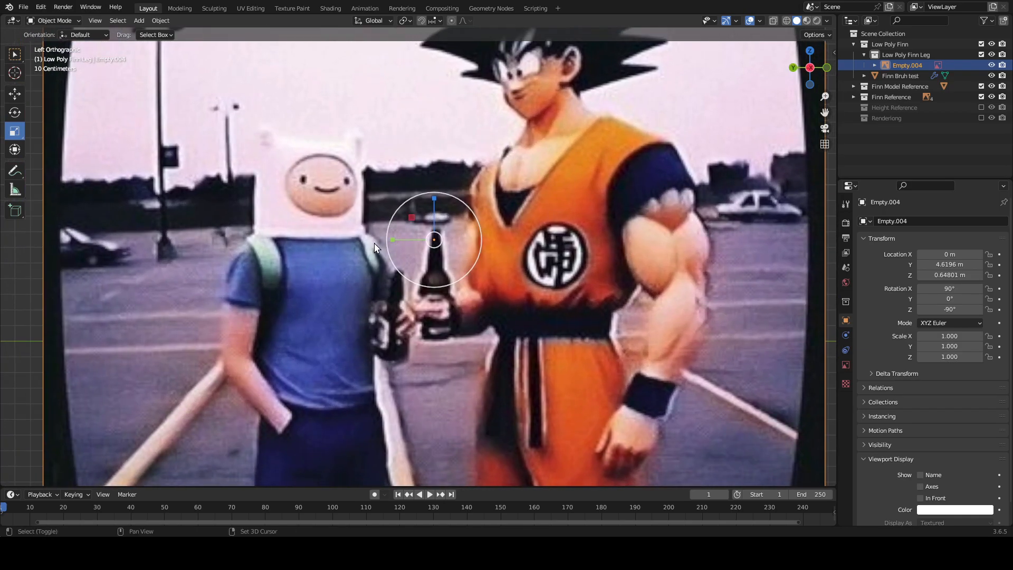
Step: Examine the Finn figure's head, backpack and body and the parking-lot background around it in close-up
shift+middle_drag(372, 242, 414, 278)
shift+middle_drag(228, 328, 325, 277)
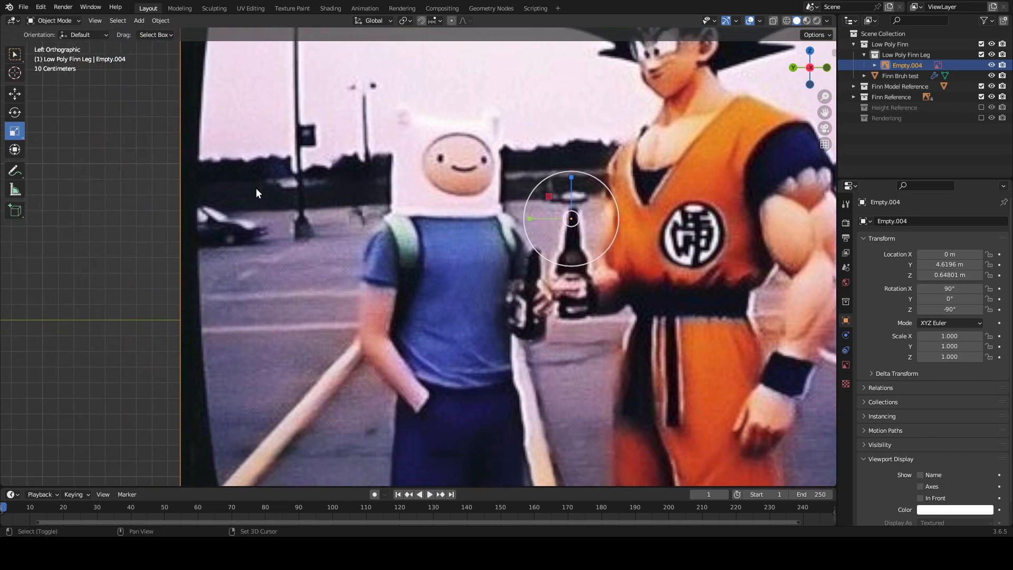
shift+middle_drag(580, 372, 585, 235)
shift+middle_drag(565, 138, 407, 296)
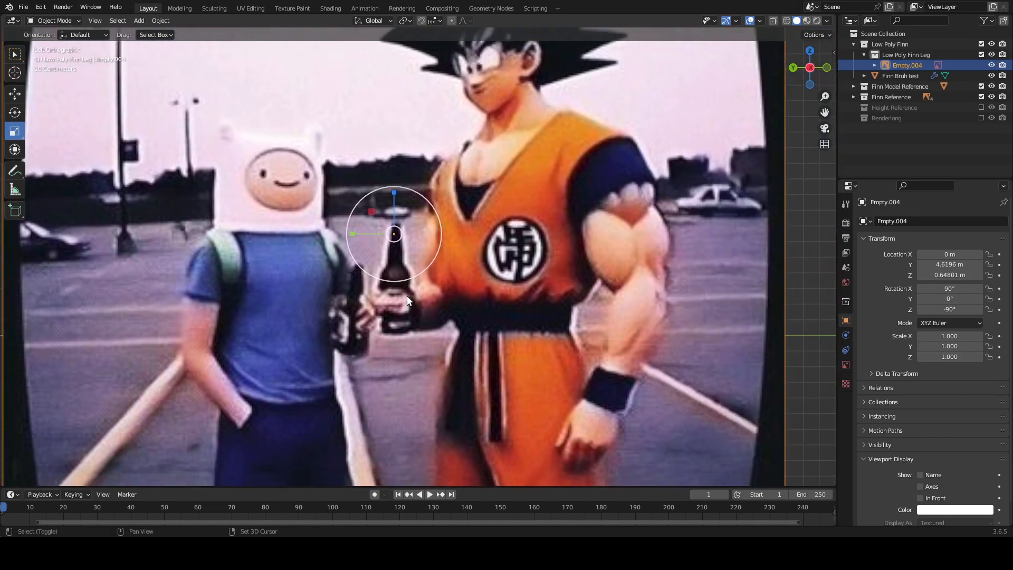
shift+middle_drag(524, 233, 473, 323)
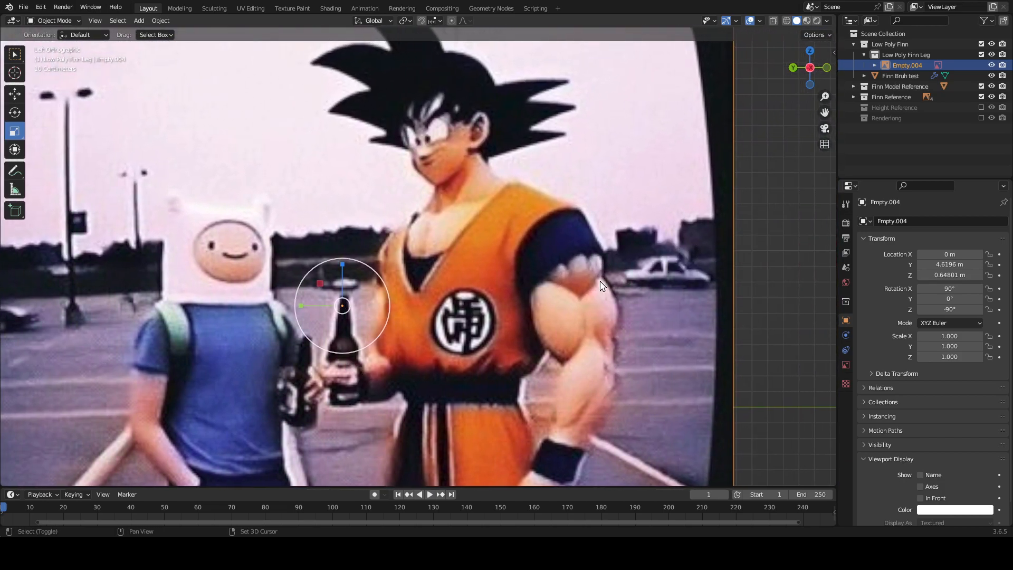
shift+middle_drag(315, 278, 585, 226)
scroll(407, 253, up, 4)
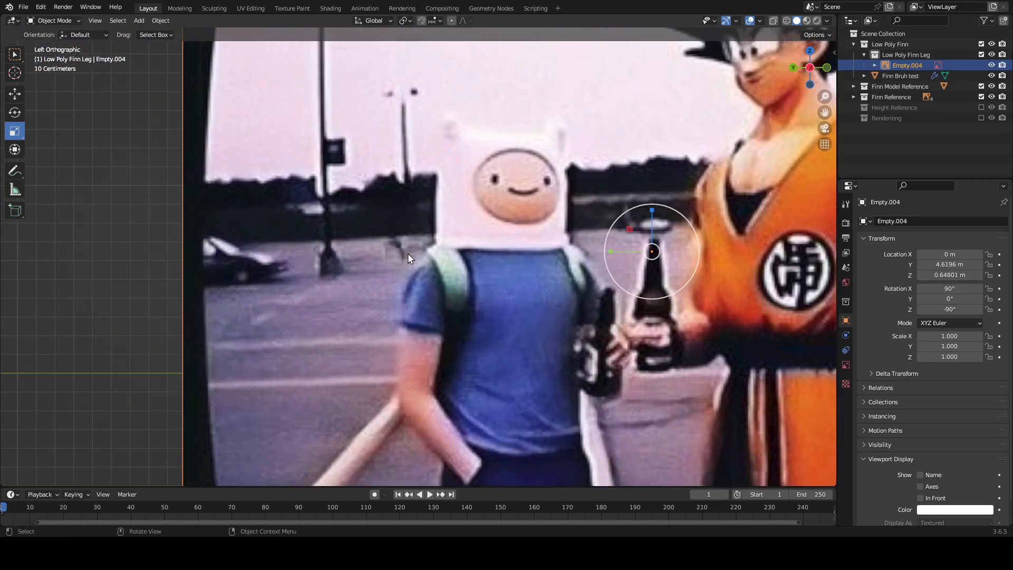
shift+middle_drag(489, 234, 513, 292)
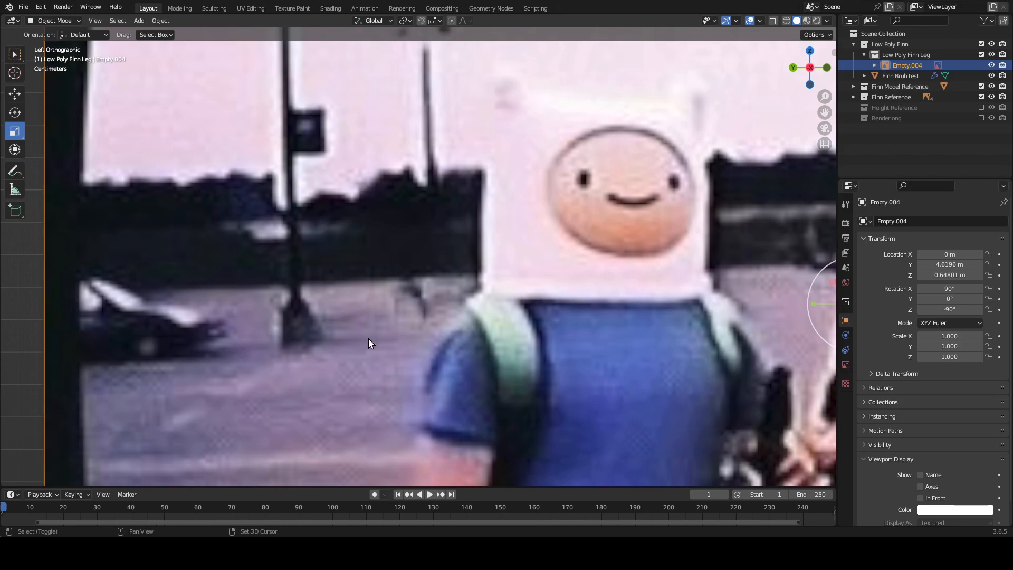
shift+middle_drag(366, 276, 397, 404)
shift+middle_drag(359, 199, 368, 255)
scroll(373, 263, down, 1)
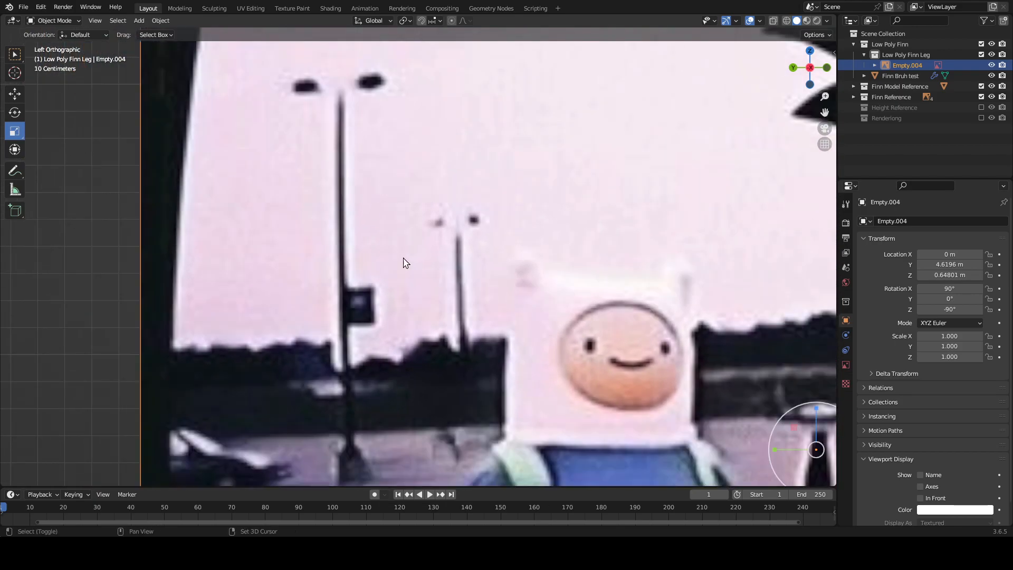
shift+middle_drag(472, 409, 460, 311)
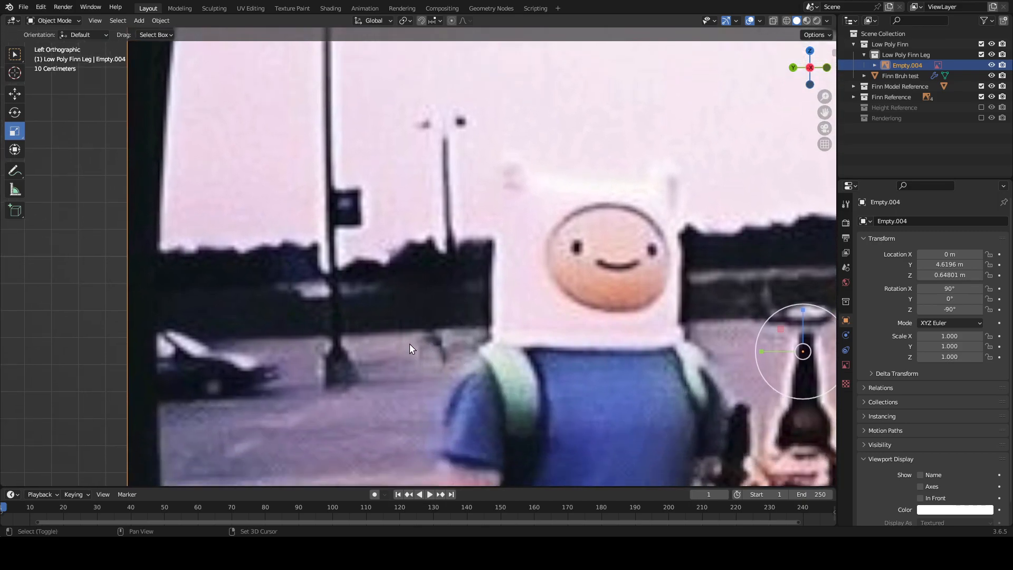
shift+middle_drag(634, 417, 543, 286)
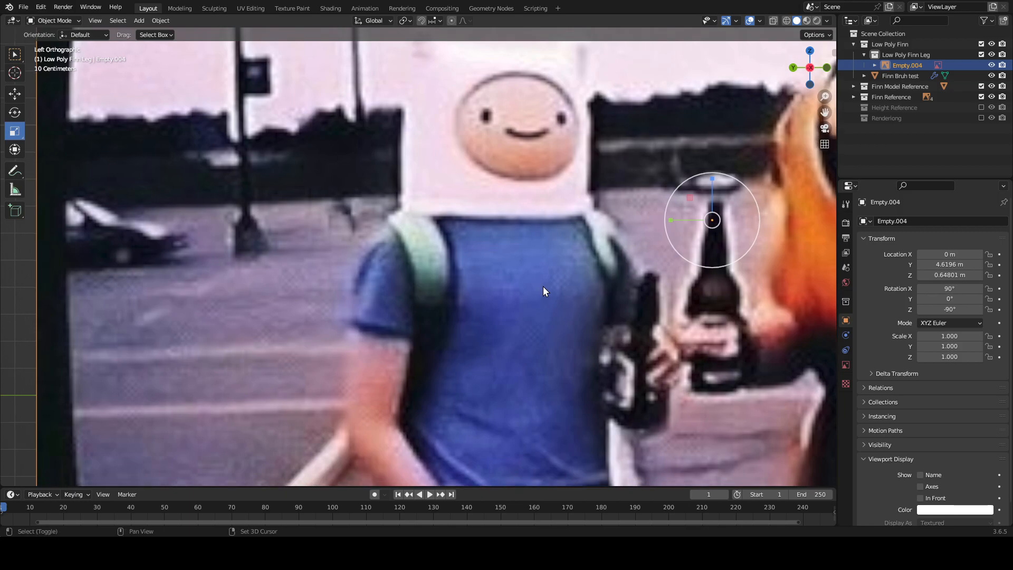
scroll(749, 387, down, 2)
shift+middle_drag(749, 387, 581, 352)
scroll(470, 302, down, 1)
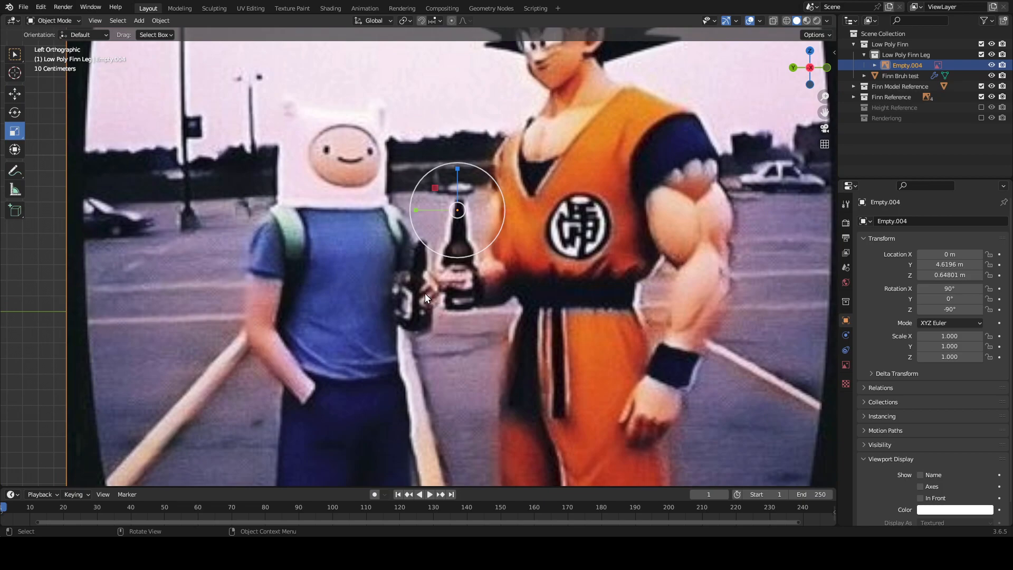
scroll(514, 346, down, 2)
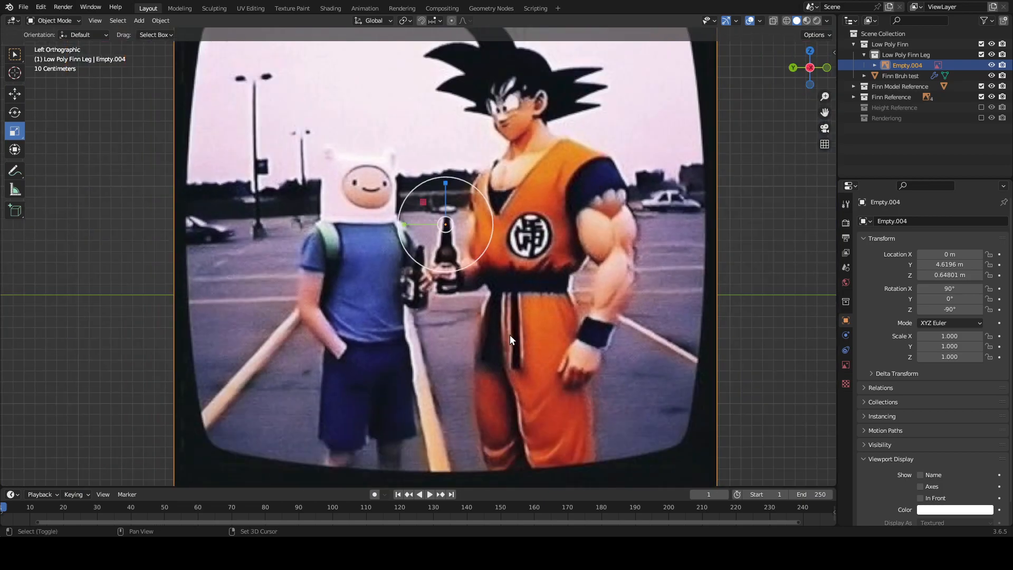
Step: Examine Goku's hair, face and shoulders in the parking-lot picture in close-up
shift+middle_drag(524, 277, 499, 328)
scroll(499, 329, up, 6)
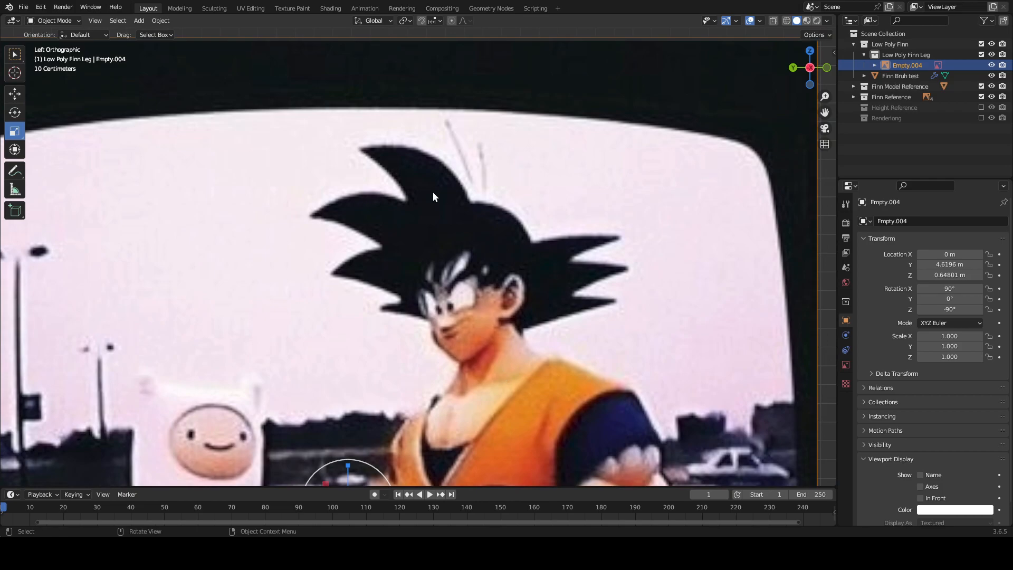
scroll(490, 266, up, 4)
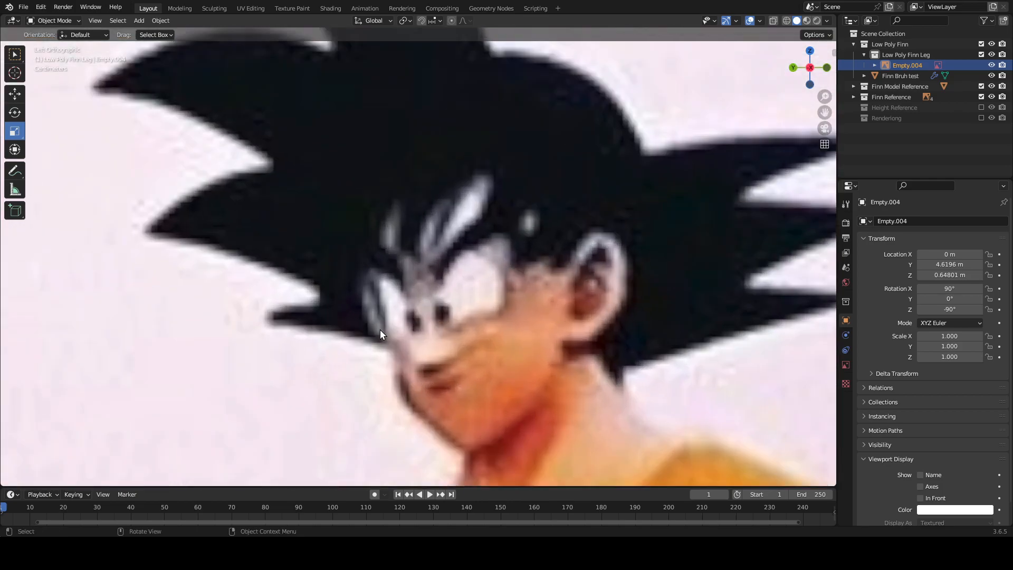
scroll(362, 296, down, 5)
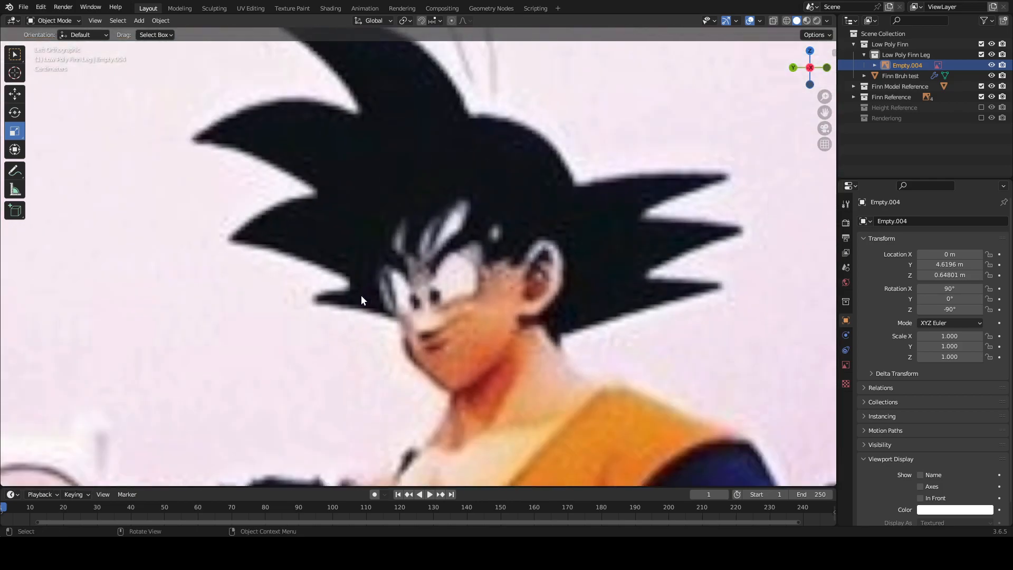
shift+middle_drag(549, 296, 554, 370)
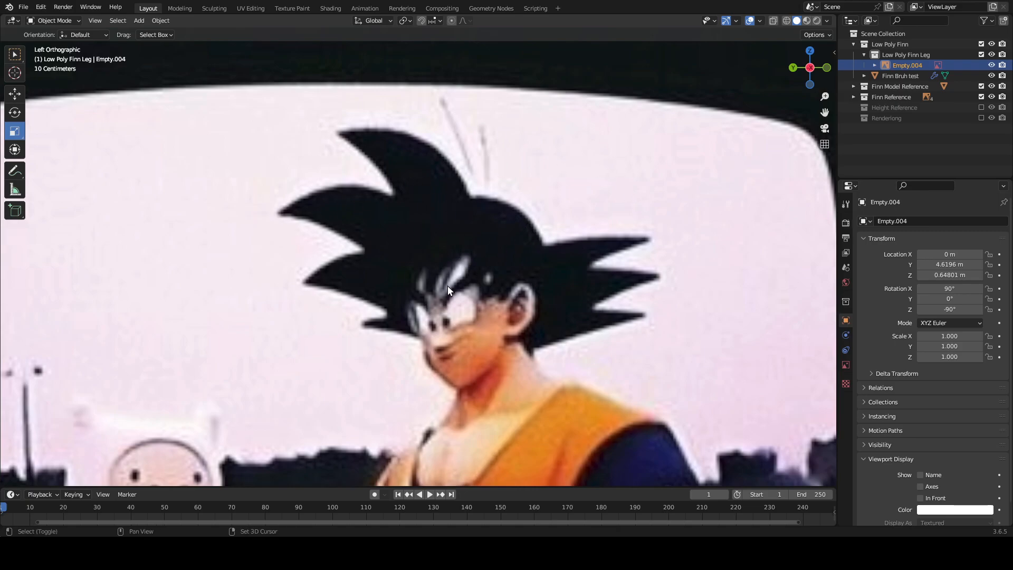
shift+middle_drag(468, 374, 544, 212)
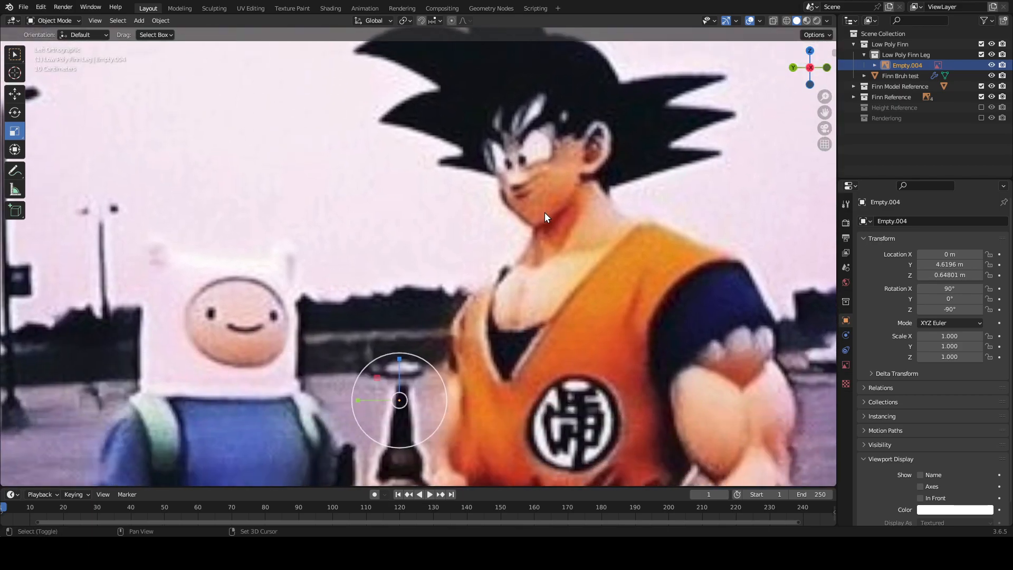
scroll(448, 268, down, 1)
shift+middle_drag(462, 249, 520, 155)
shift+middle_drag(518, 234, 518, 315)
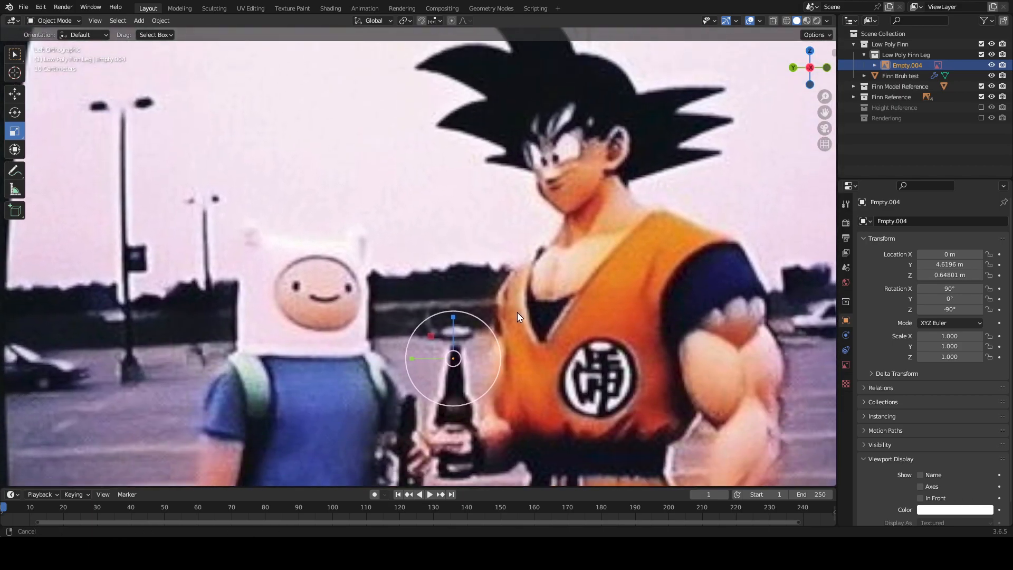
shift+middle_drag(563, 195, 503, 296)
scroll(547, 192, up, 3)
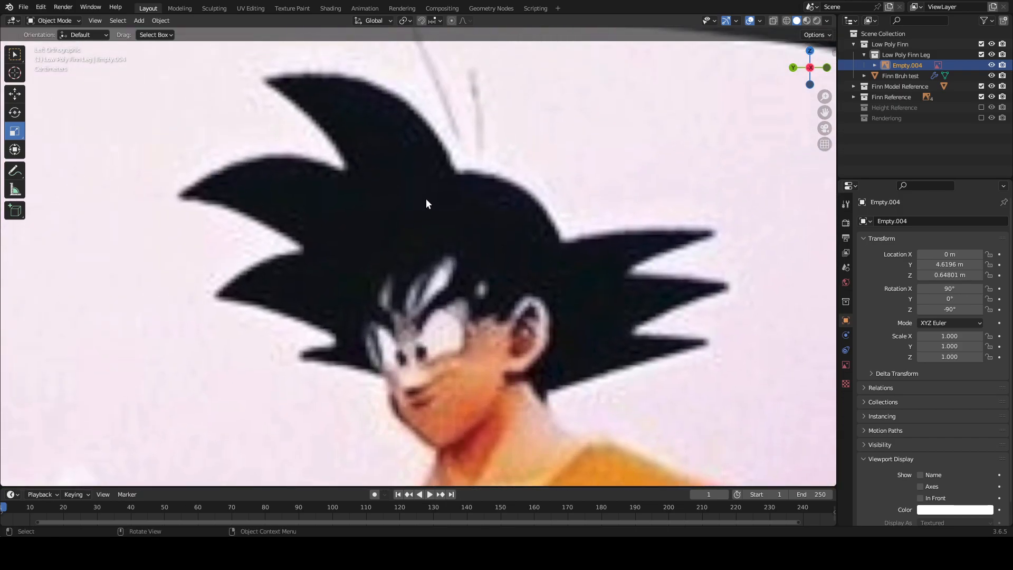
shift+middle_drag(491, 424, 494, 188)
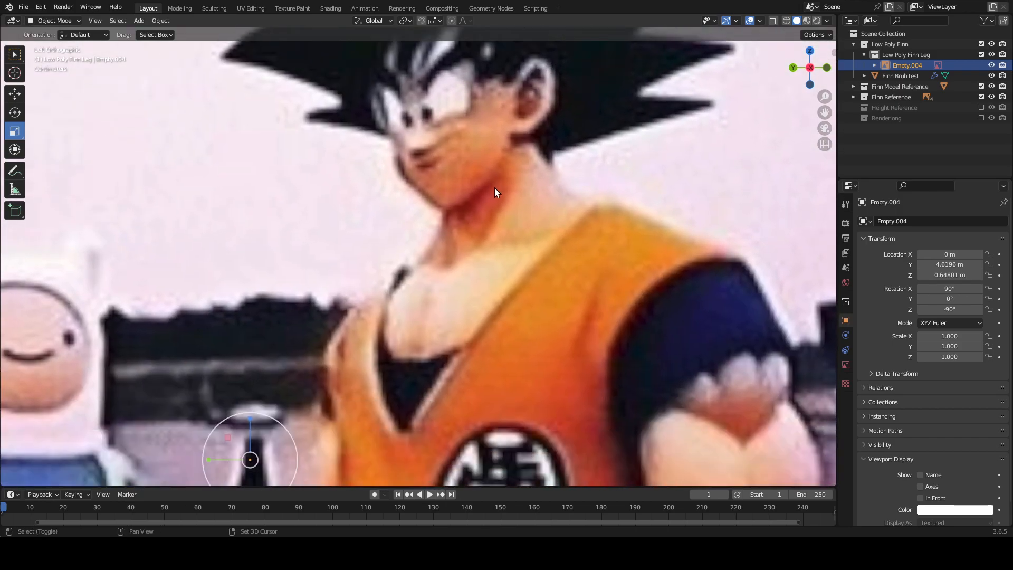
Step: Examine the lower bodies of both figures, finishing with the full parking-lot picture in view
scroll(496, 195, down, 2)
shift+middle_drag(519, 341, 515, 208)
scroll(532, 193, down, 3)
shift+middle_drag(438, 392, 480, 246)
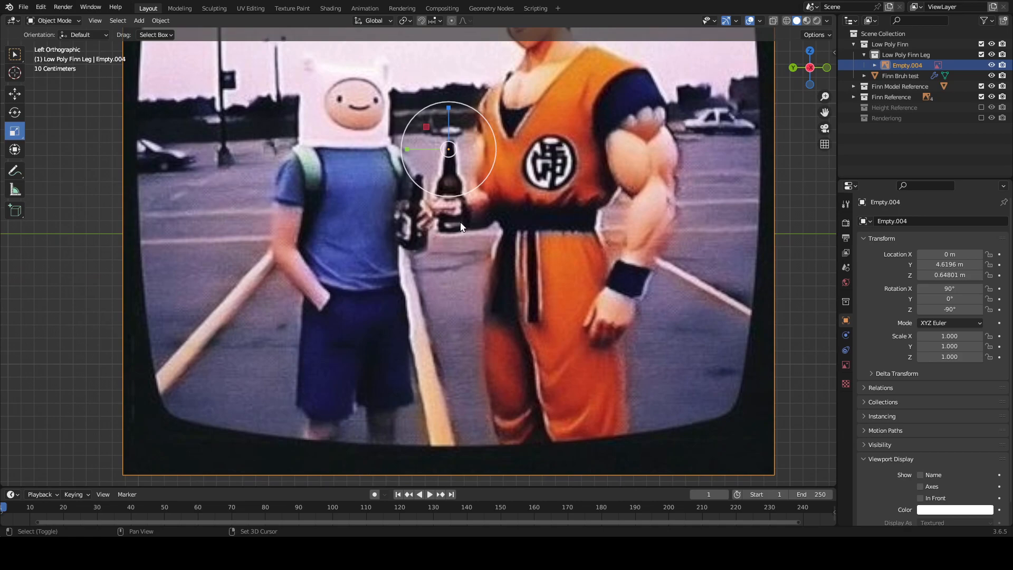
shift+scroll(460, 227, up, 3)
scroll(451, 338, down, 2)
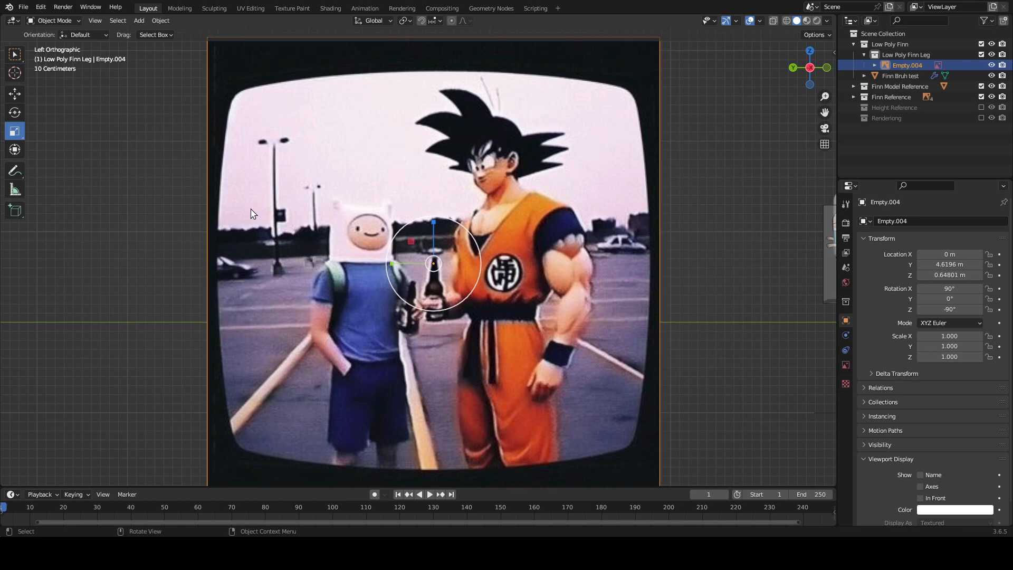
Step: Delete the parking-lot reference picture beside the low-poly Finn model
click(23, 6)
click(196, 131)
scroll(405, 234, down, 3)
key(x)
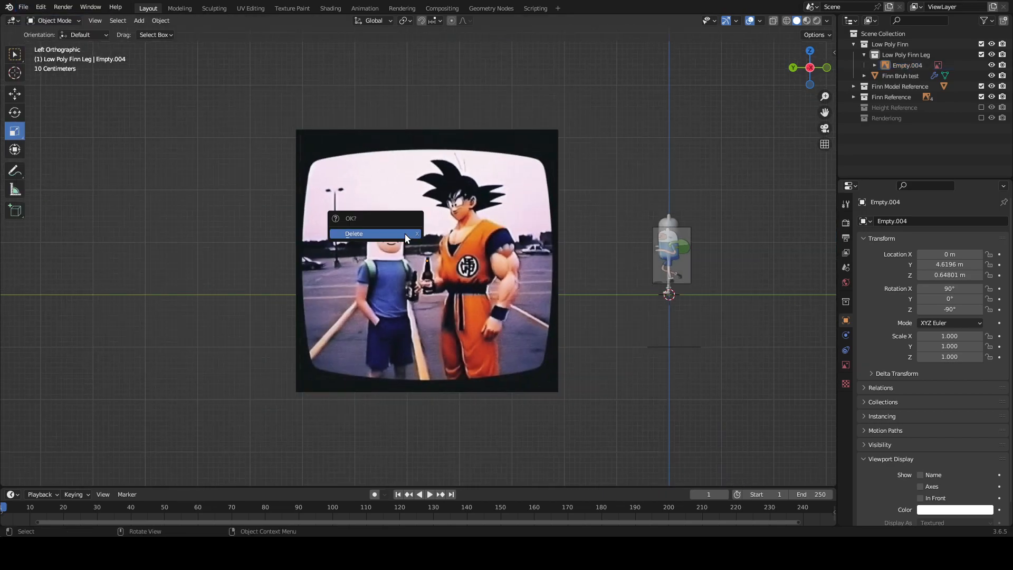
click(394, 233)
key(x)
click(394, 230)
Step: Open the recent project containing the Finn and Goku parking-lot scene, discarding the unsaved changes to Finn the Human.blend
click(23, 7)
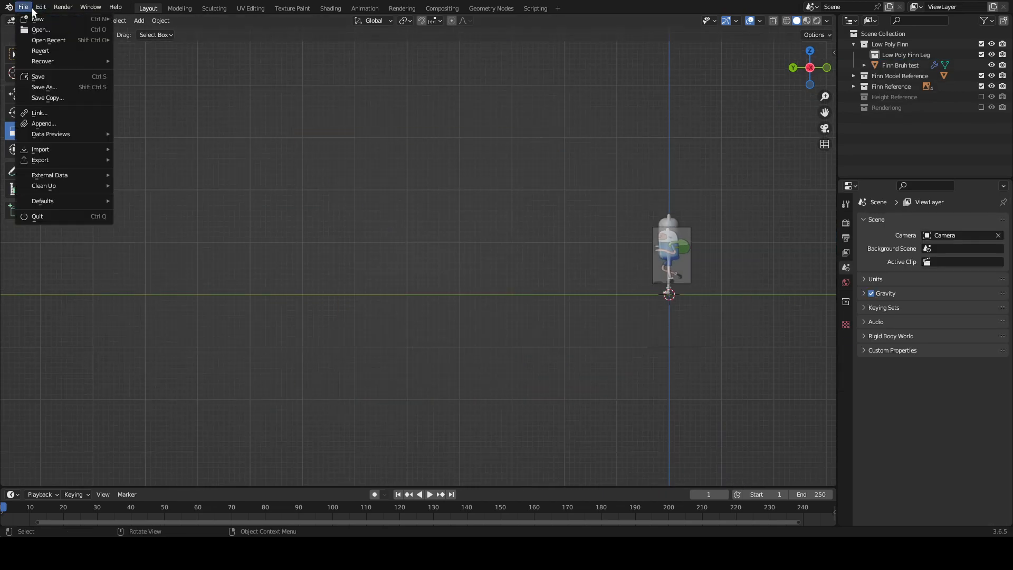
click(17, 8)
click(17, 8)
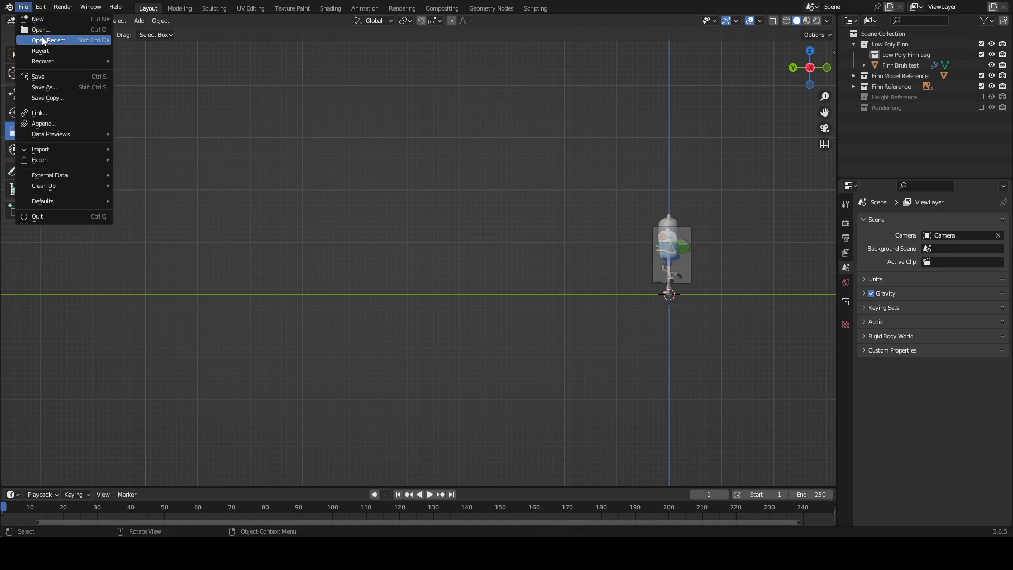
click(73, 38)
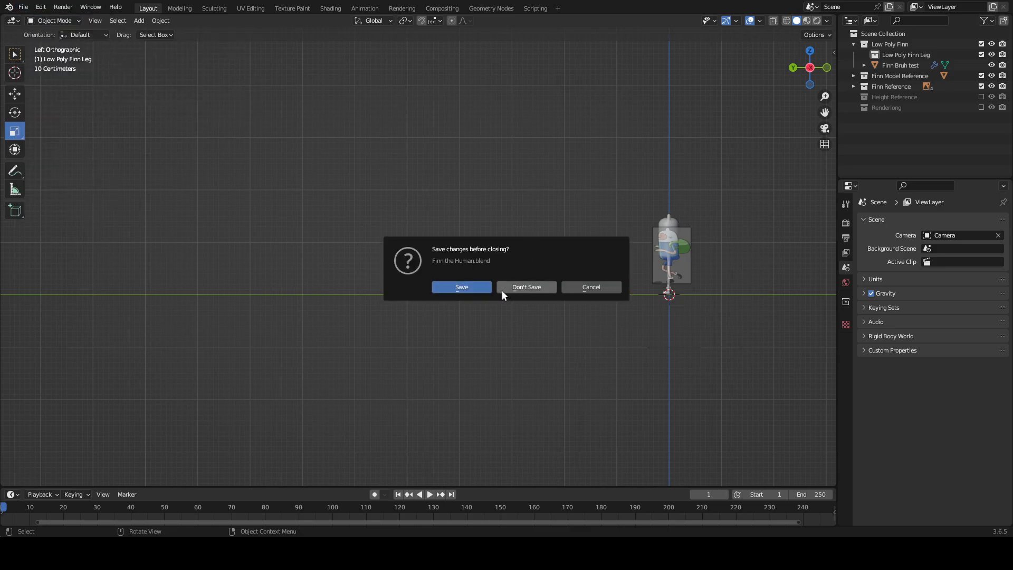
click(522, 289)
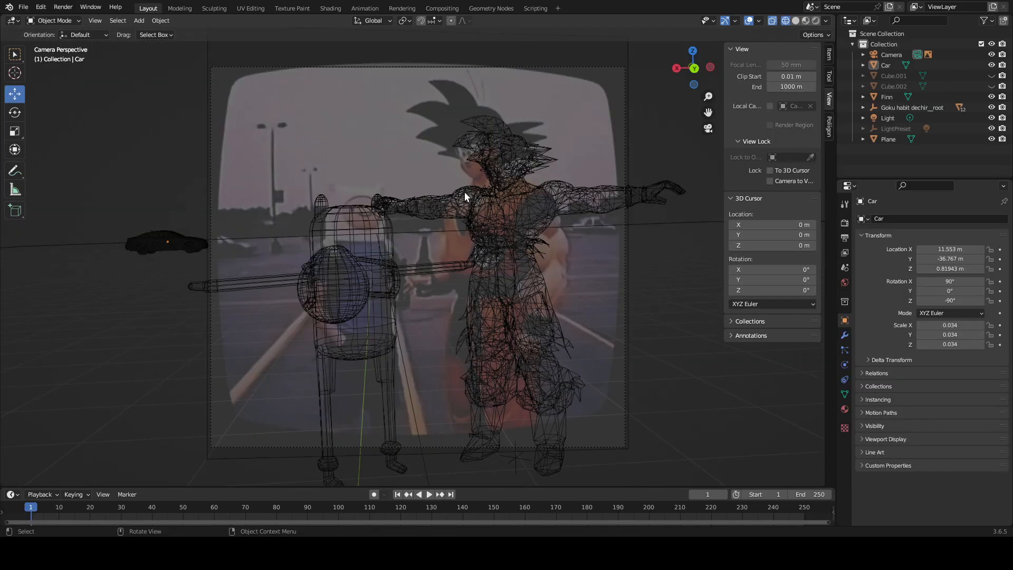
Step: Select the reference picture, switch the viewport to solid shading and look over Finn and Goku in front of it
scroll(477, 261, down, 3)
mouse_move(477, 261)
middle_down()
mouse_move(539, 252)
mouse_move(549, 261)
mouse_move(475, 261)
mouse_move(576, 247)
mouse_move(546, 265)
mouse_move(463, 214)
mouse_move(534, 291)
mouse_move(532, 251)
mouse_move(456, 306)
mouse_move(470, 303)
mouse_move(430, 312)
mouse_move(414, 283)
mouse_move(556, 334)
mouse_move(601, 289)
mouse_move(565, 230)
middle_up()
click(464, 213)
key(z)
click(606, 231)
scroll(544, 267, down, 4)
mouse_move(544, 267)
middle_down()
mouse_move(646, 283)
mouse_move(554, 246)
middle_up()
scroll(568, 277, up, 9)
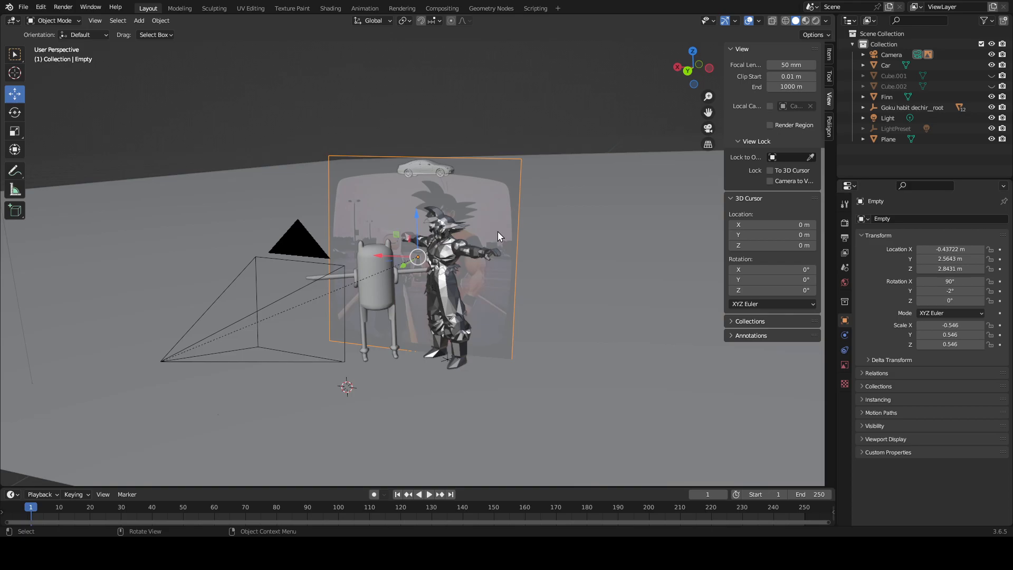
middle_drag(498, 232, 480, 261)
scroll(480, 260, up, 4)
middle_drag(488, 185, 529, 293)
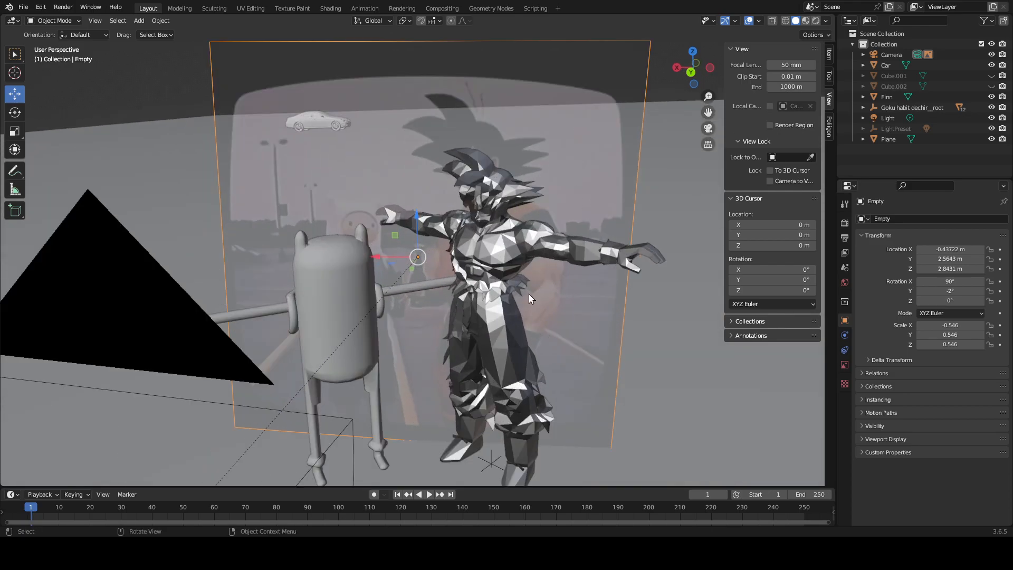
middle_drag(364, 325, 467, 253)
Step: Select the Finn model and examine its body, arms and legs in close-up beside Goku
click(388, 248)
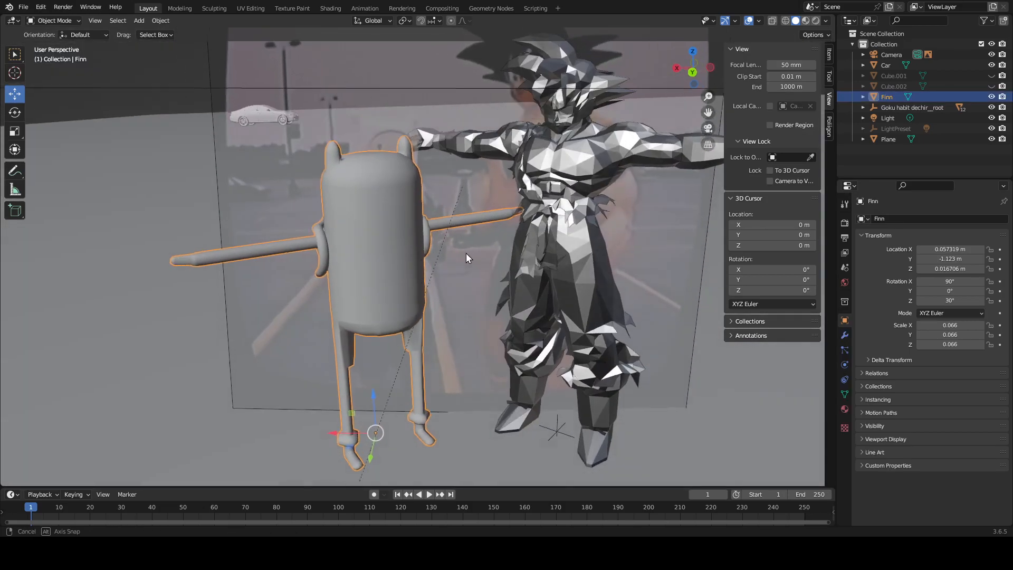
scroll(468, 254, up, 3)
middle_drag(354, 194, 530, 283)
scroll(360, 222, up, 3)
scroll(367, 236, down, 2)
mouse_move(511, 270)
middle_down()
mouse_move(506, 262)
mouse_move(523, 283)
mouse_move(547, 416)
mouse_move(514, 275)
middle_up()
scroll(514, 274, down, 1)
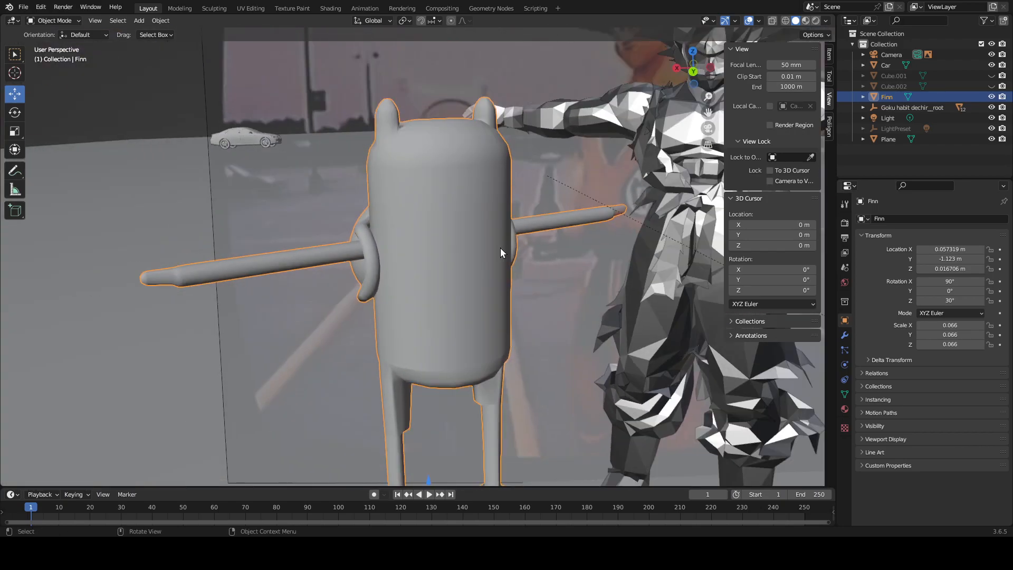
middle_drag(409, 224, 480, 187)
scroll(417, 216, up, 2)
scroll(425, 219, down, 6)
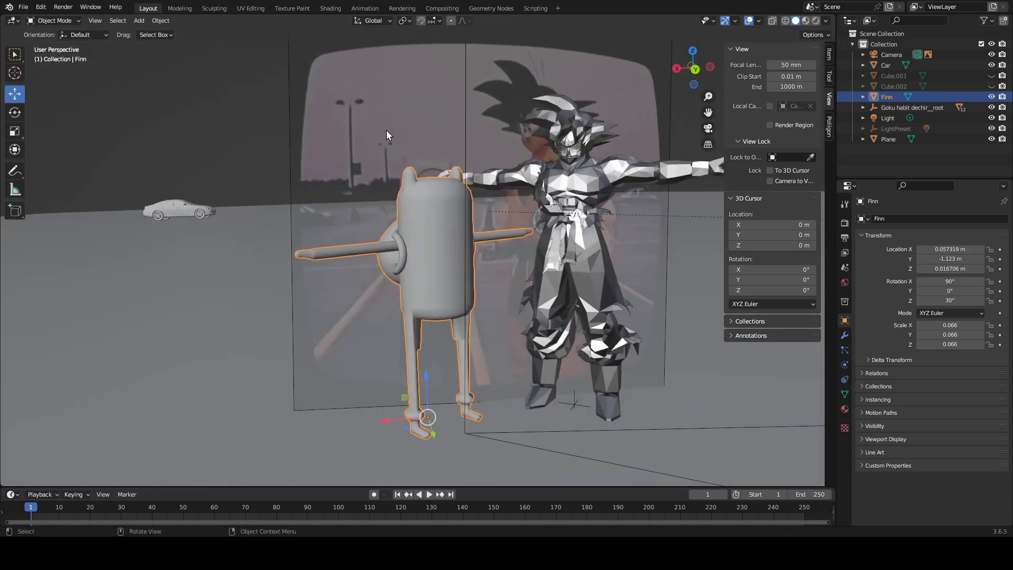
Step: View the whole ground plane with the distant car, ending in the camera's view of both figures
scroll(386, 135, down, 7)
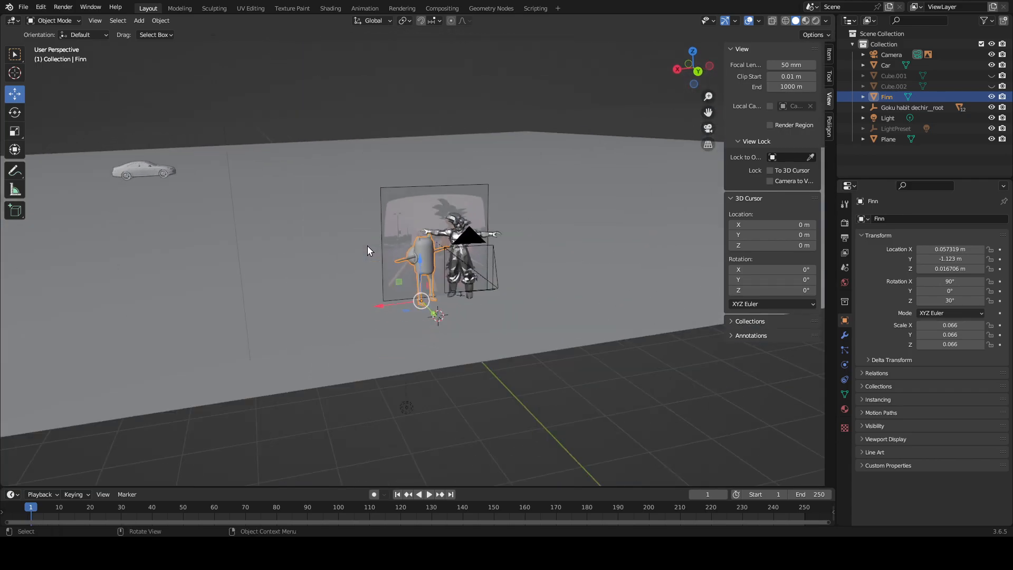
scroll(367, 245, down, 5)
middle_drag(365, 251, 401, 158)
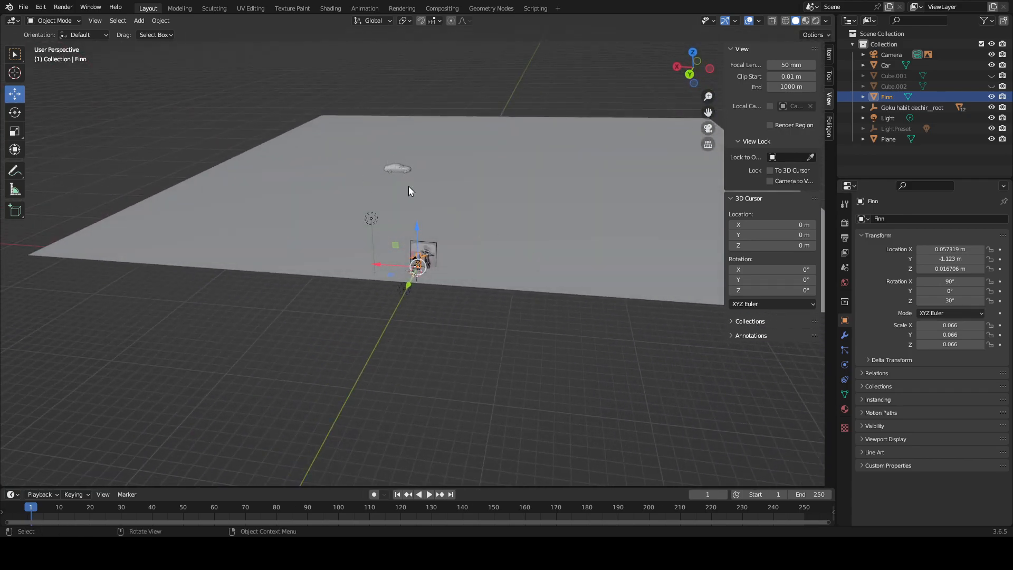
key(KP_0)
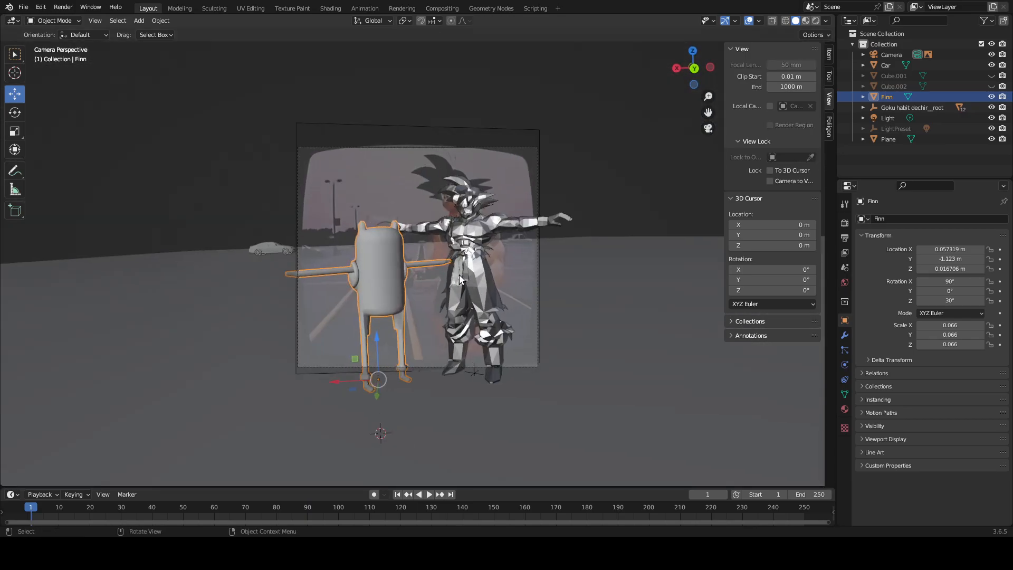
scroll(459, 275, up, 3)
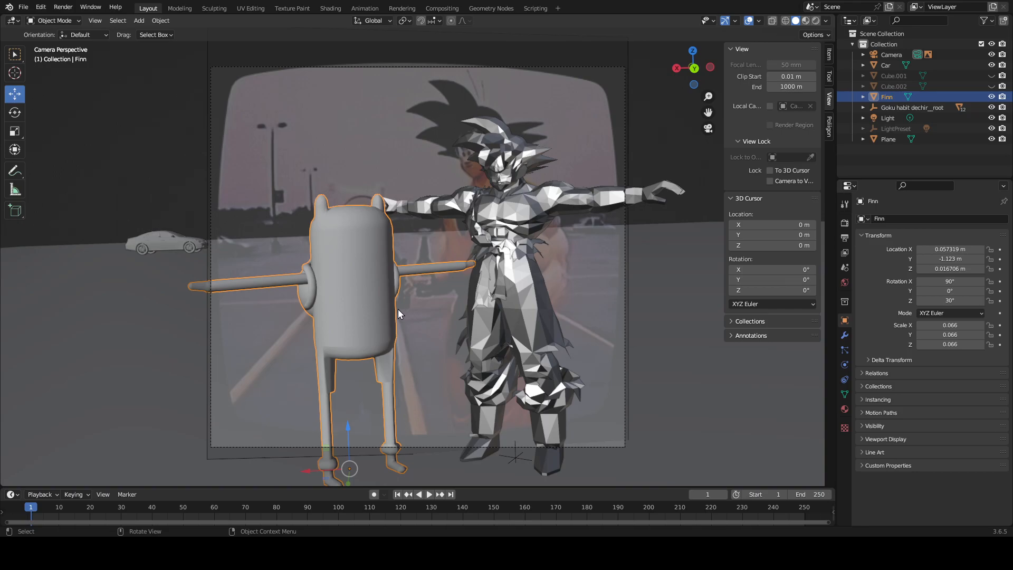
Step: Select the car behind the figures and frame it in the viewport
middle_drag(387, 306, 326, 346)
scroll(326, 346, down, 3)
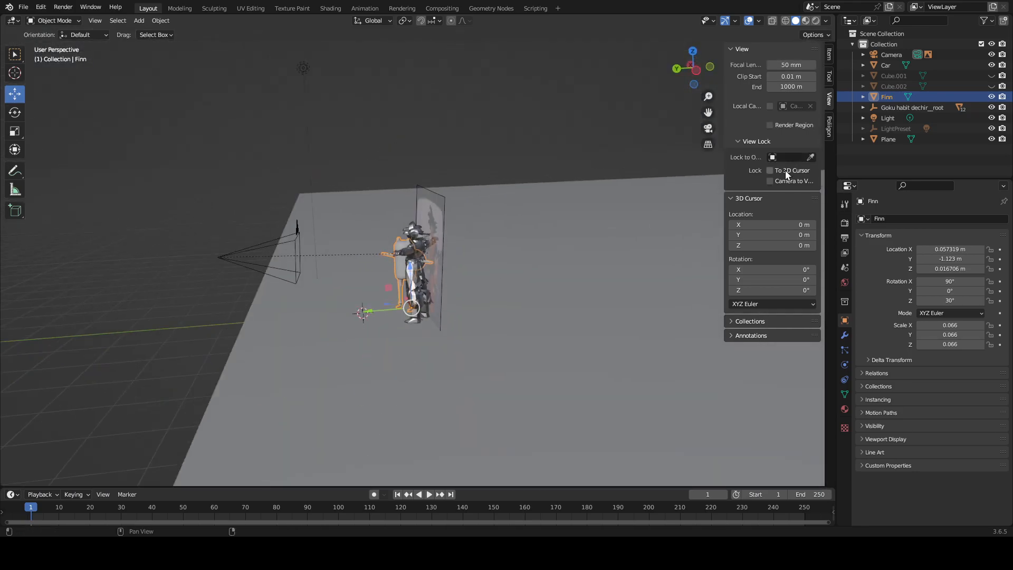
middle_drag(601, 203, 654, 203)
click(528, 178)
key(grave)
click(612, 249)
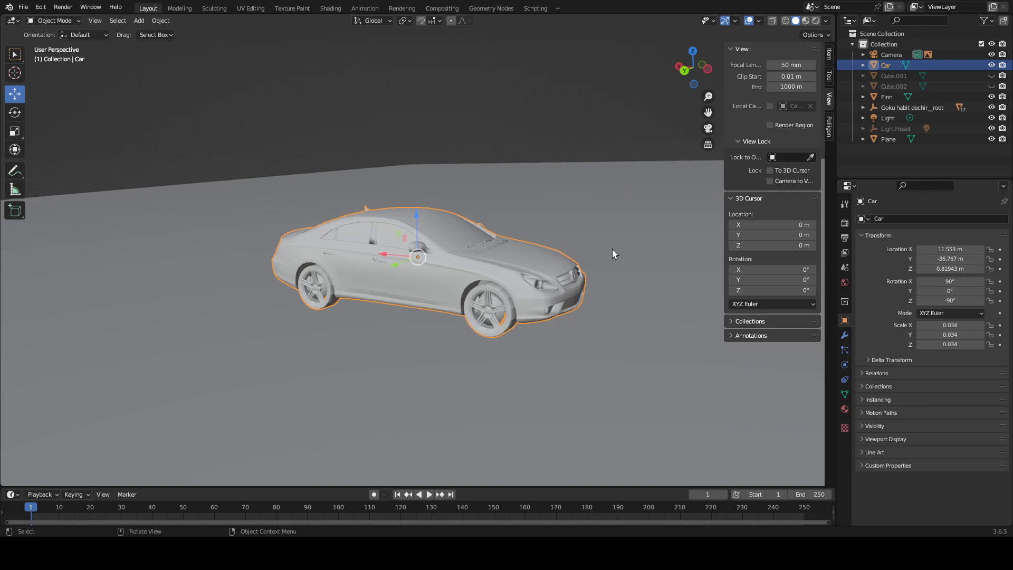
Step: Raise the car straight up above the ground plane to a Z location of about 2.79 m
scroll(612, 248, up, 2)
middle_drag(697, 275, 656, 243)
scroll(641, 271, up, 2)
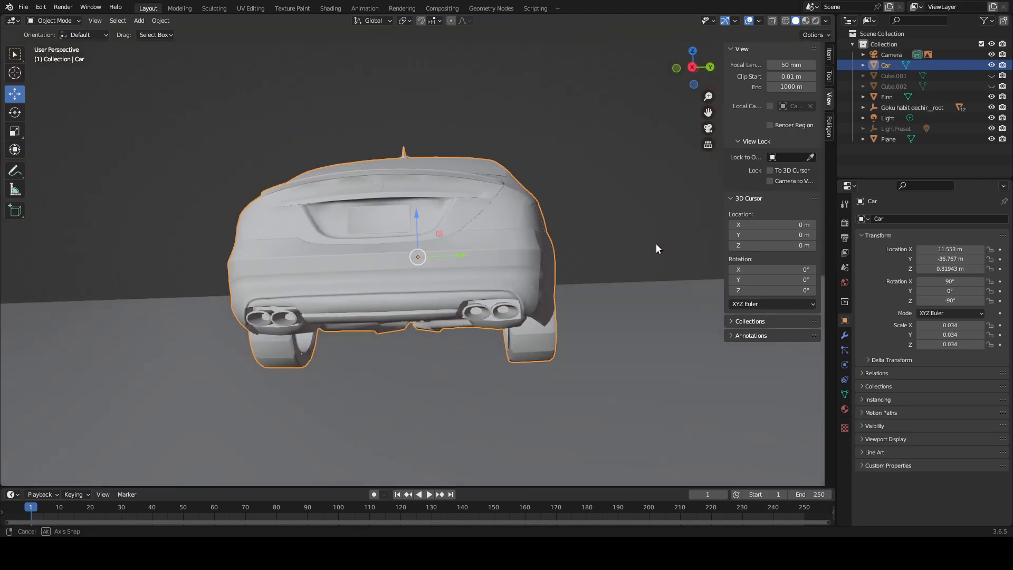
scroll(656, 243, down, 5)
drag(417, 214, 416, 114)
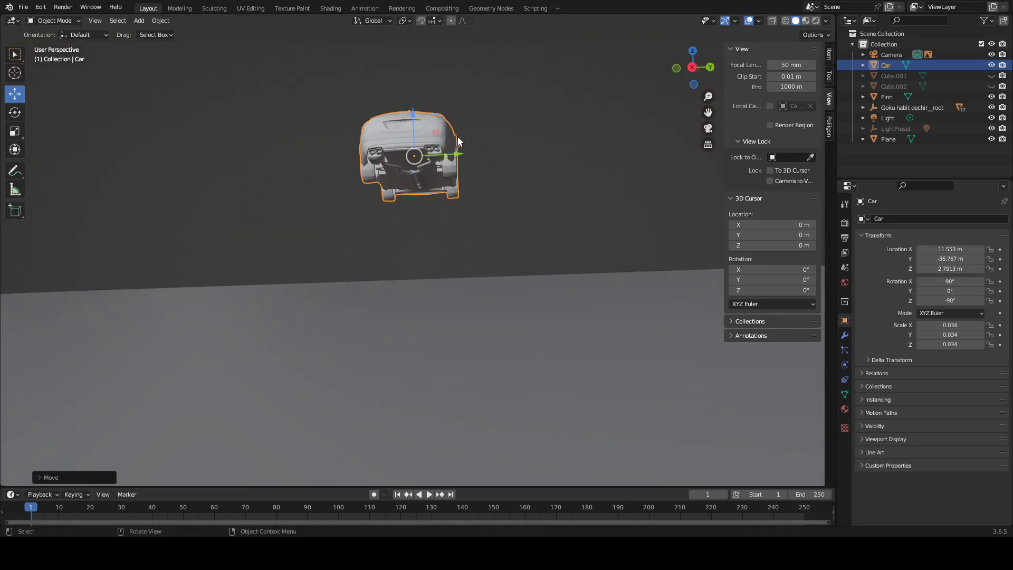
Step: Frame the raised car and apply smooth shading to it
key(KP_Decimal)
mouse_move(564, 246)
middle_down()
mouse_move(540, 196)
mouse_move(483, 223)
mouse_move(443, 208)
mouse_move(359, 213)
mouse_move(439, 220)
middle_up()
scroll(541, 196, up, 4)
right_click(358, 213)
click(332, 192)
right_click(440, 219)
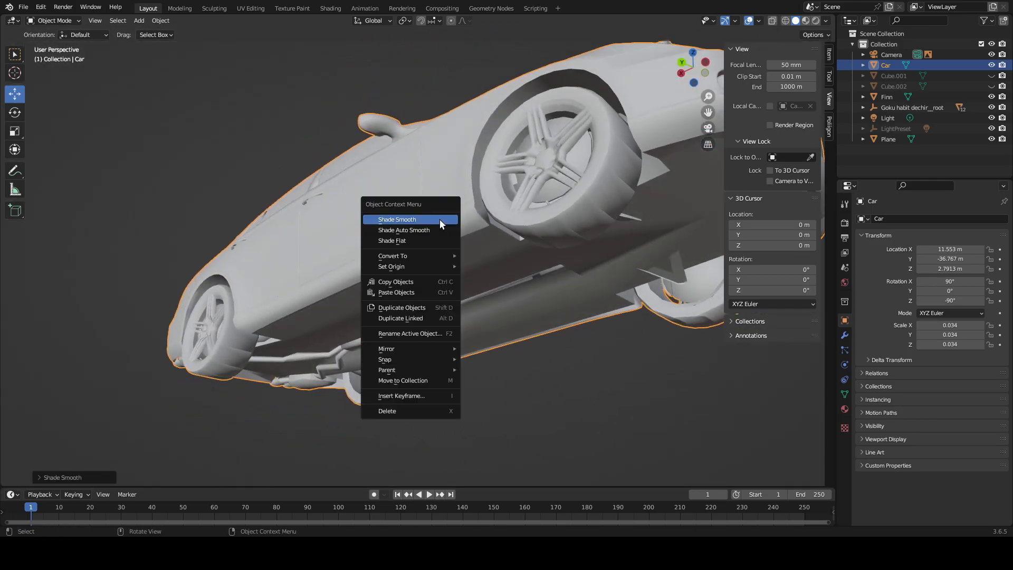
click(437, 219)
Step: Examine the mesh of the car's underside, wheels and side in Edit Mode, finishing in Object Mode
middle_drag(479, 284, 643, 306)
key(Tab)
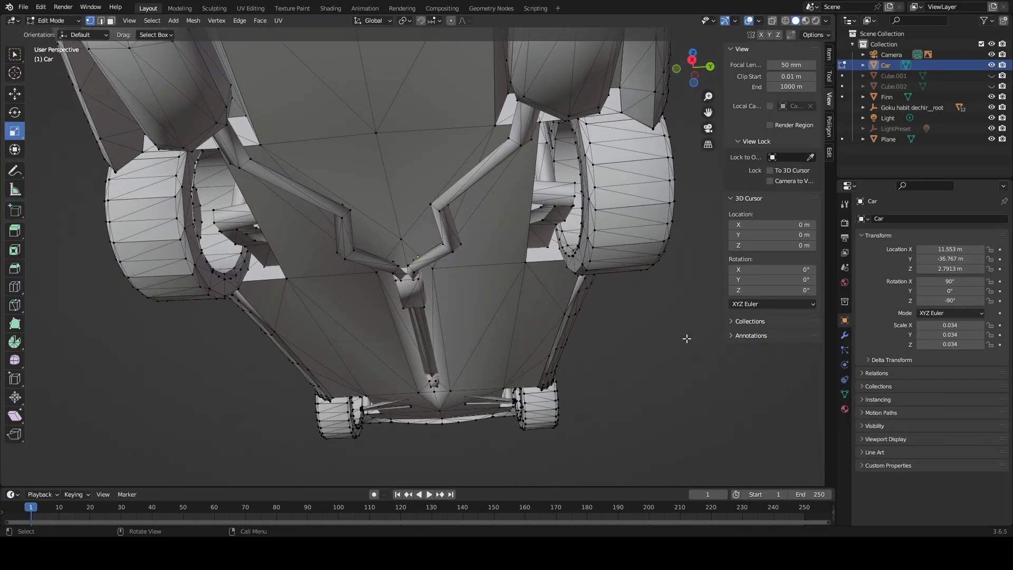
middle_drag(480, 285, 543, 305)
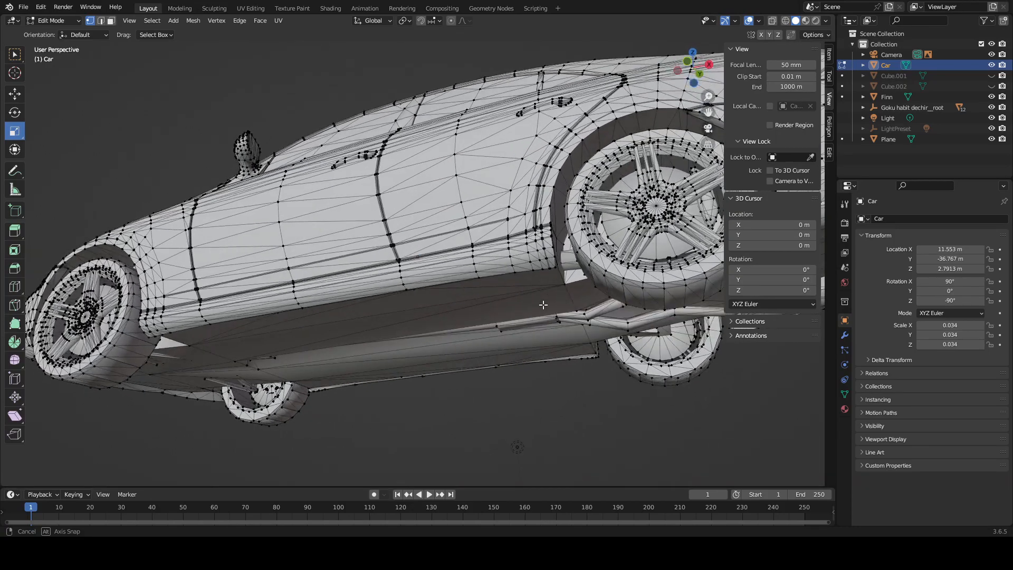
middle_drag(642, 317, 424, 316)
key(Tab)
Step: Apply flat shading to the car and check the lettering and surfaces on its rear end in close-up
scroll(420, 321, up, 8)
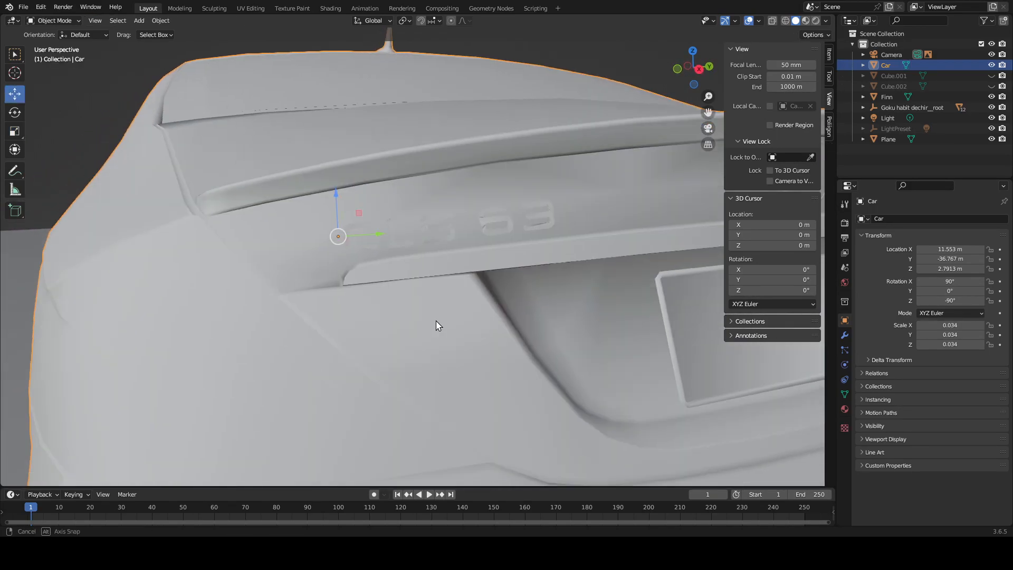
scroll(437, 320, up, 1)
scroll(437, 321, down, 1)
middle_drag(437, 320, 408, 319)
right_click(433, 316)
click(432, 336)
scroll(410, 314, up, 3)
scroll(471, 228, down, 3)
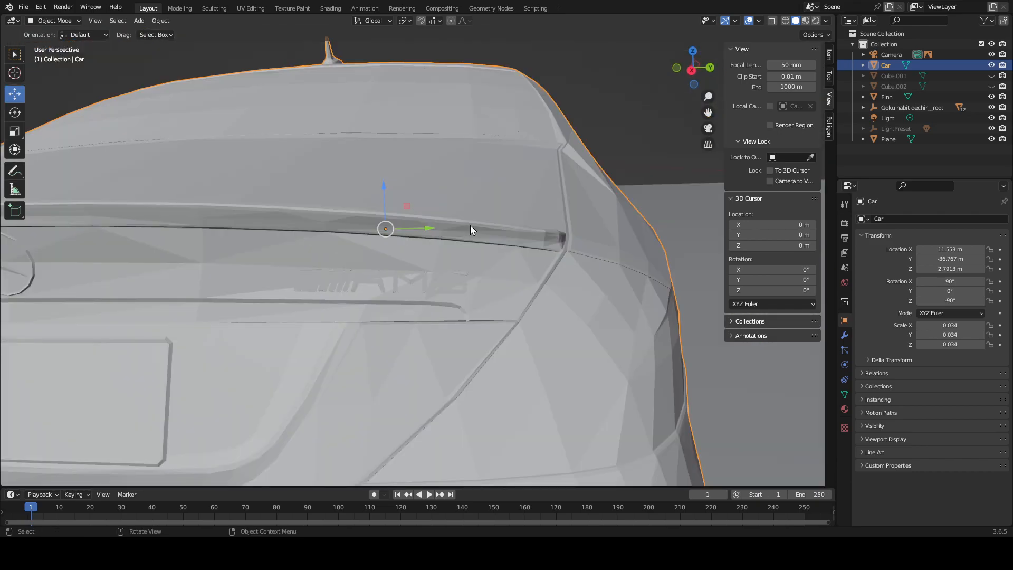
Step: Display the scene in Material Preview and examine the textured car from its rear badge and taillight around to its side
click(806, 21)
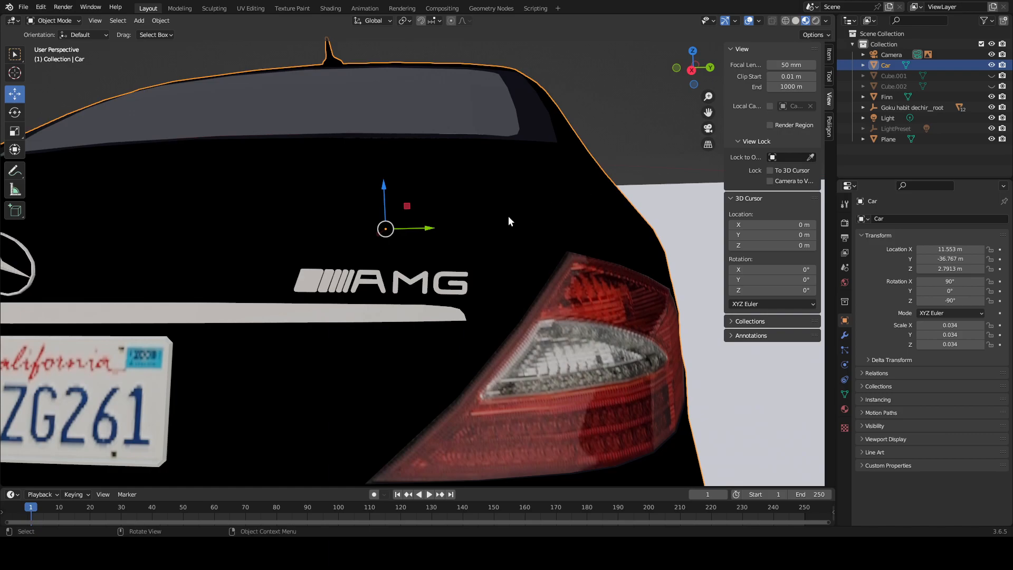
scroll(508, 218, down, 7)
middle_drag(509, 218, 625, 223)
scroll(625, 224, down, 2)
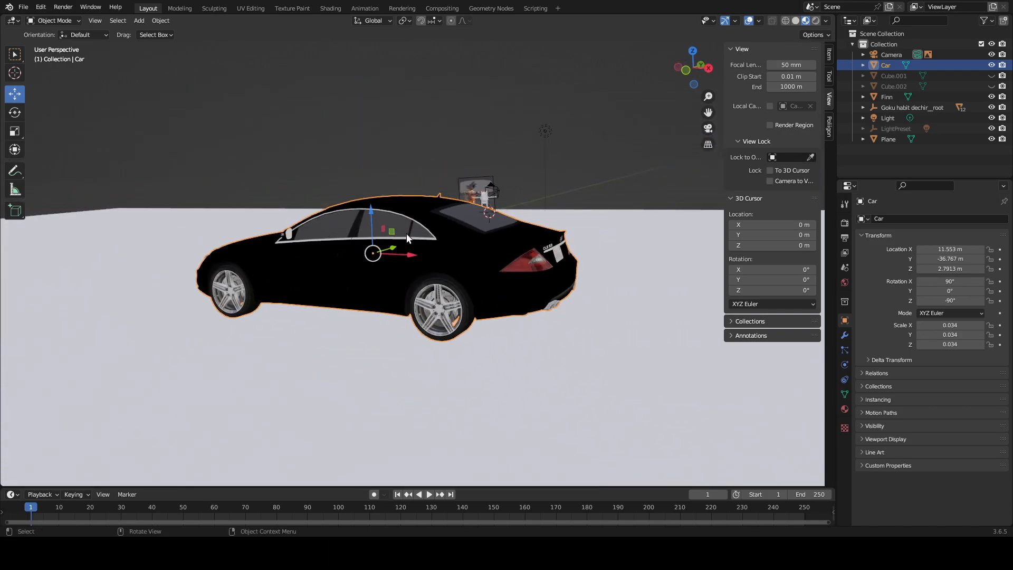
middle_drag(406, 233, 477, 245)
scroll(477, 244, down, 3)
scroll(288, 291, up, 3)
middle_drag(277, 293, 321, 196)
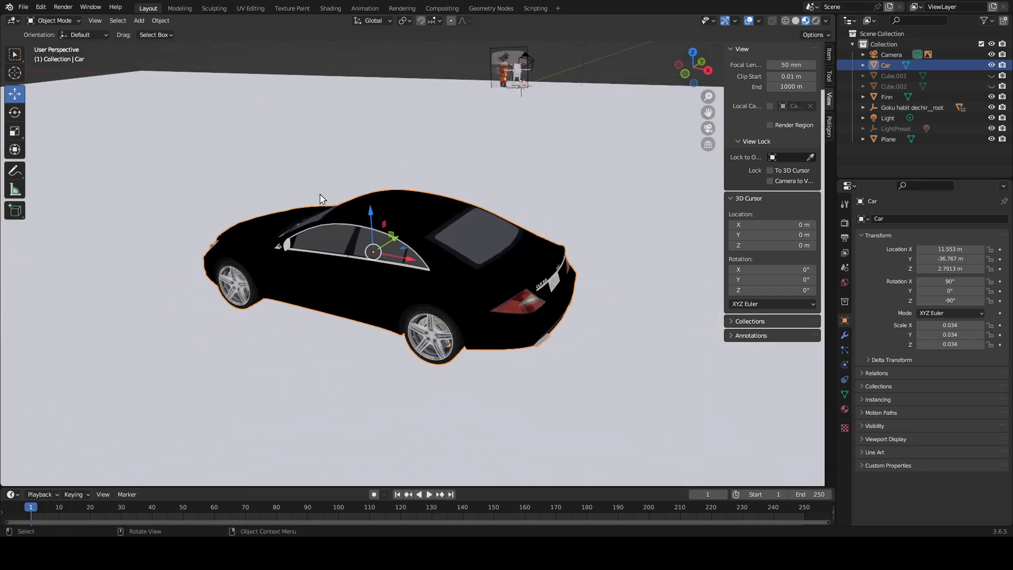
middle_drag(470, 308, 503, 271)
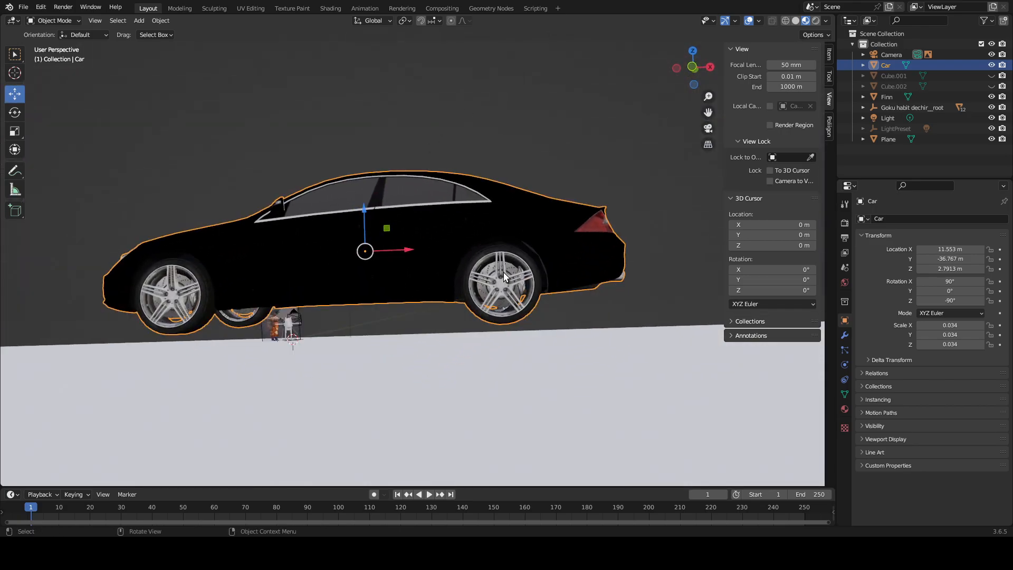
Step: Examine the car's rear wheel and its front grille, headlights and hood in Material Preview
scroll(503, 271, up, 2)
scroll(490, 273, up, 3)
scroll(568, 274, up, 1)
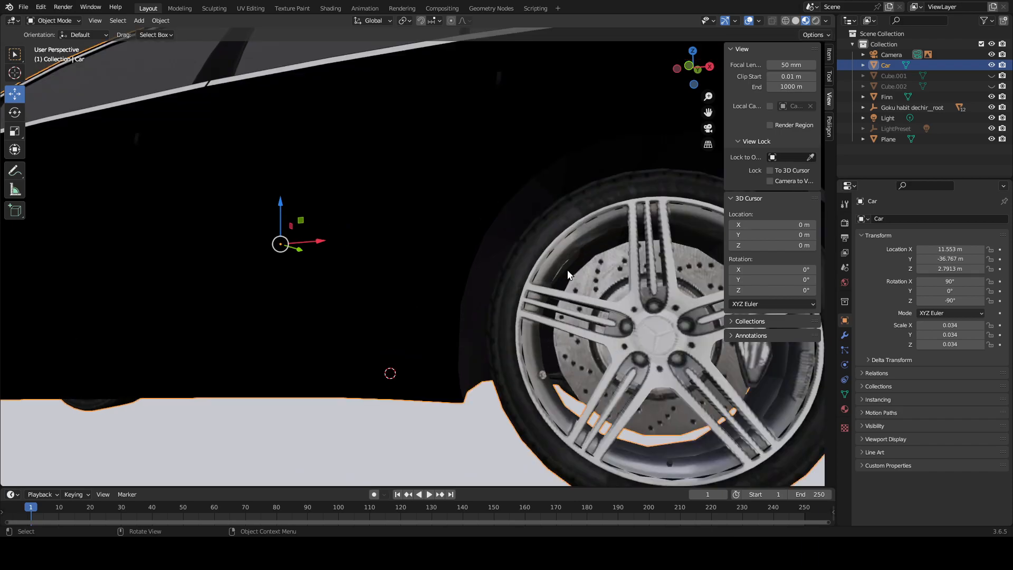
middle_drag(567, 273, 592, 226)
scroll(533, 254, up, 2)
scroll(555, 243, down, 3)
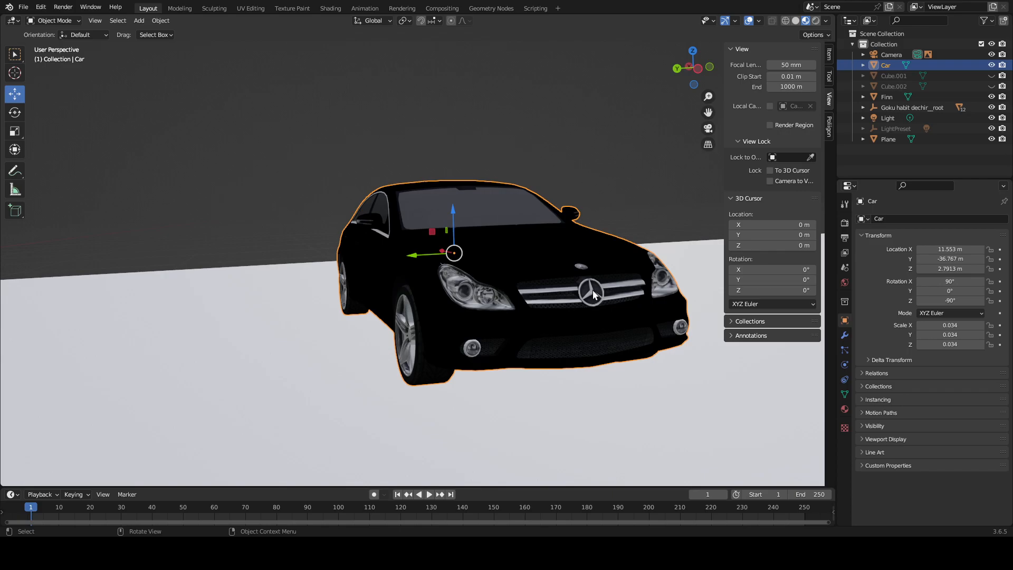
middle_drag(593, 290, 576, 302)
scroll(576, 302, up, 2)
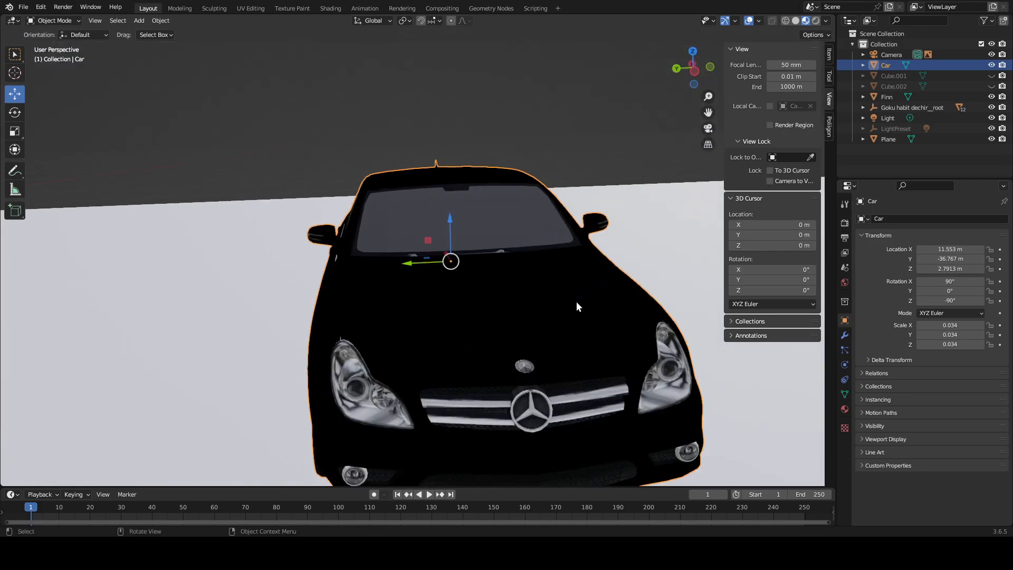
Step: Return the viewport to solid shading and show the car's mesh in Edit Mode
click(795, 21)
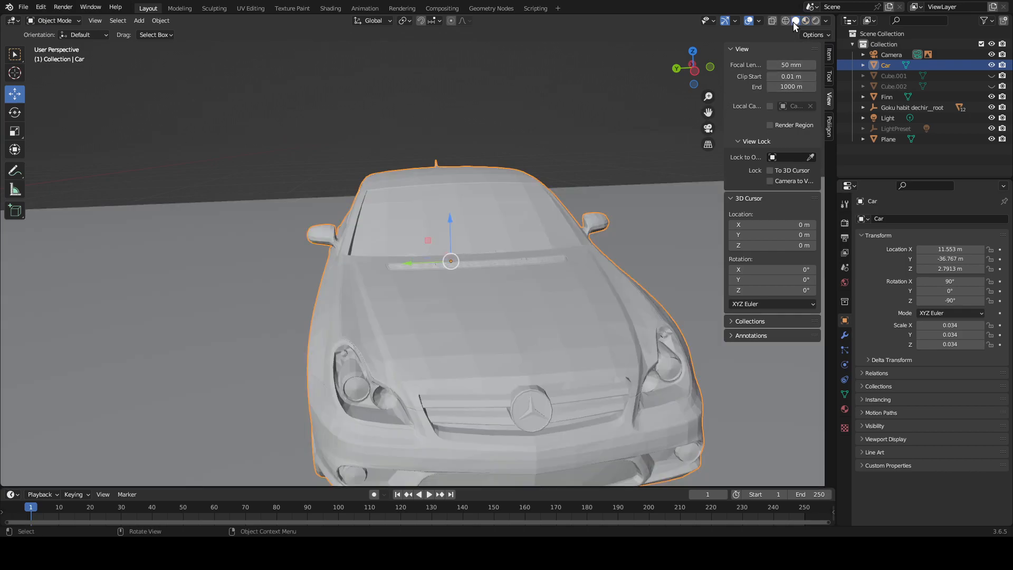
middle_drag(525, 325, 565, 230)
scroll(633, 340, down, 5)
scroll(647, 347, up, 6)
key(Tab)
scroll(651, 344, down, 3)
scroll(552, 380, up, 3)
key(Tab)
scroll(552, 380, down, 3)
key(Tab)
Step: Examine the mesh of the small antenna on the car's roof in close-up
scroll(498, 368, up, 3)
scroll(498, 368, up, 5)
scroll(514, 206, down, 3)
scroll(553, 216, up, 4)
scroll(596, 226, up, 6)
scroll(572, 231, up, 4)
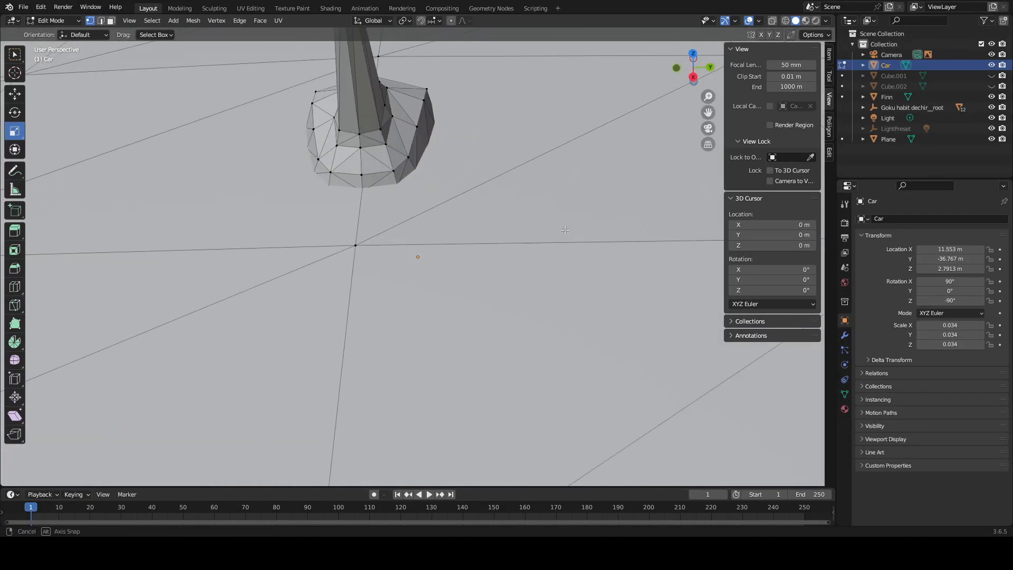
scroll(564, 230, down, 4)
scroll(402, 197, down, 5)
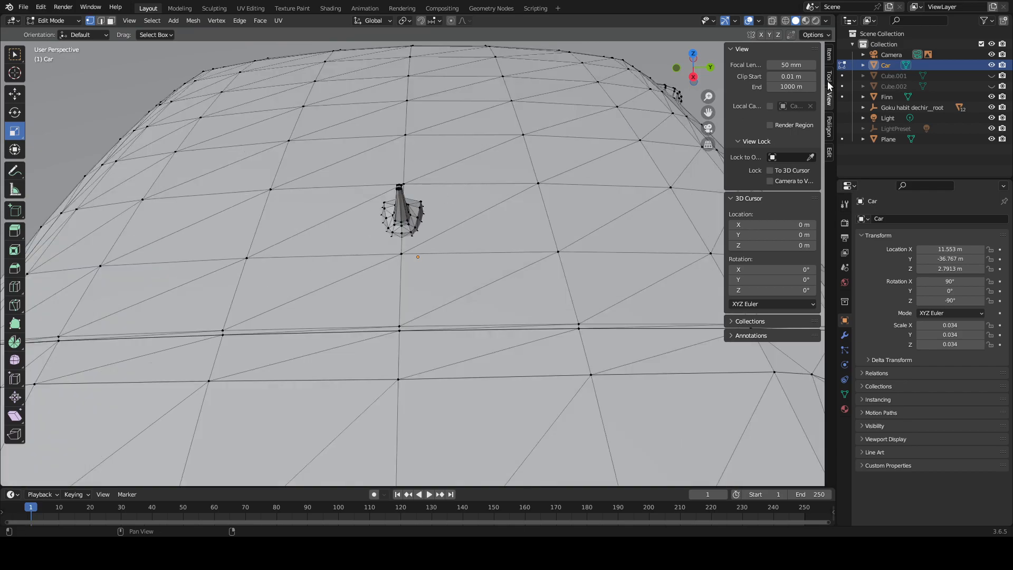
Step: Expand the car object and its mesh data in the scene hierarchy to list the assigned materials
click(862, 65)
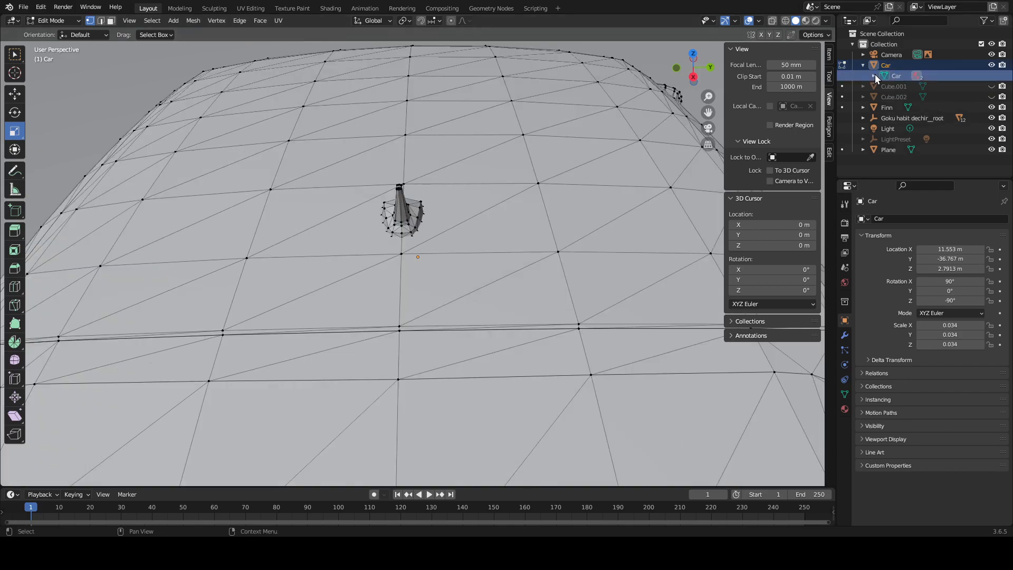
click(874, 75)
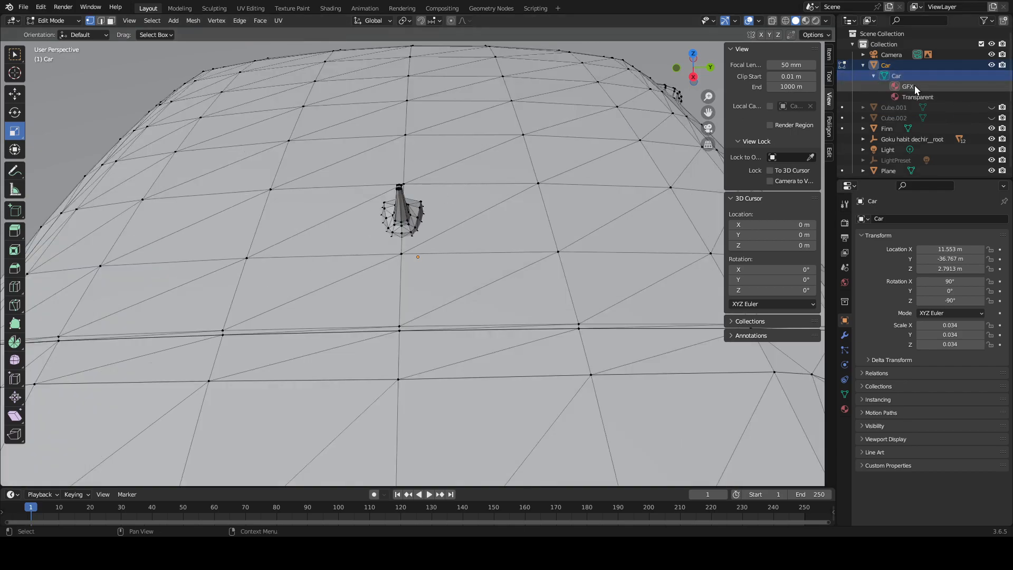
Step: Collapse the car's entries in the scene hierarchy and examine the interior mesh of the seats, steering wheel, dashboard and center console
click(874, 76)
click(863, 65)
scroll(516, 196, up, 6)
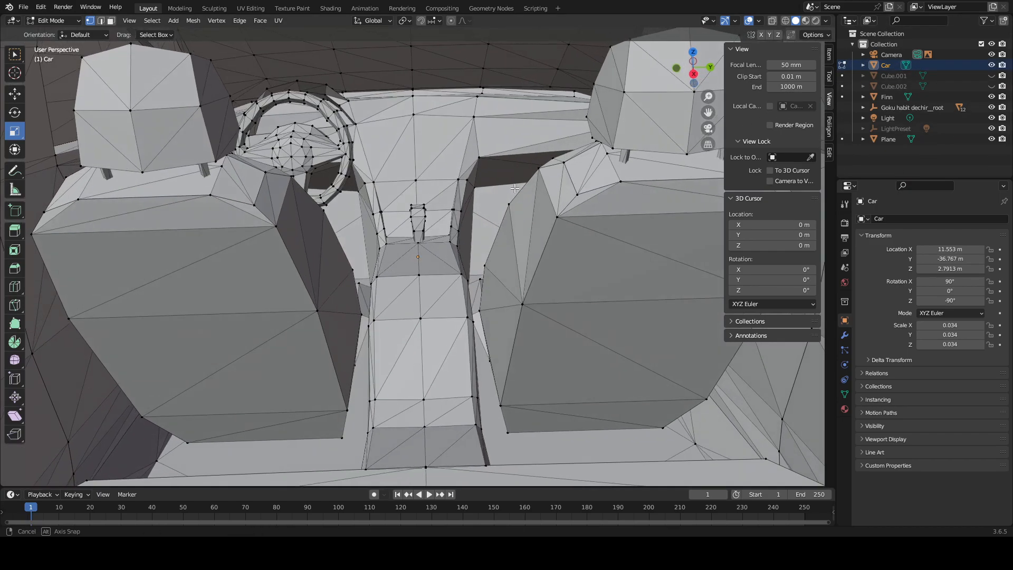
scroll(515, 200, down, 1)
middle_drag(513, 202, 303, 210)
scroll(516, 195, down, 4)
scroll(513, 216, up, 5)
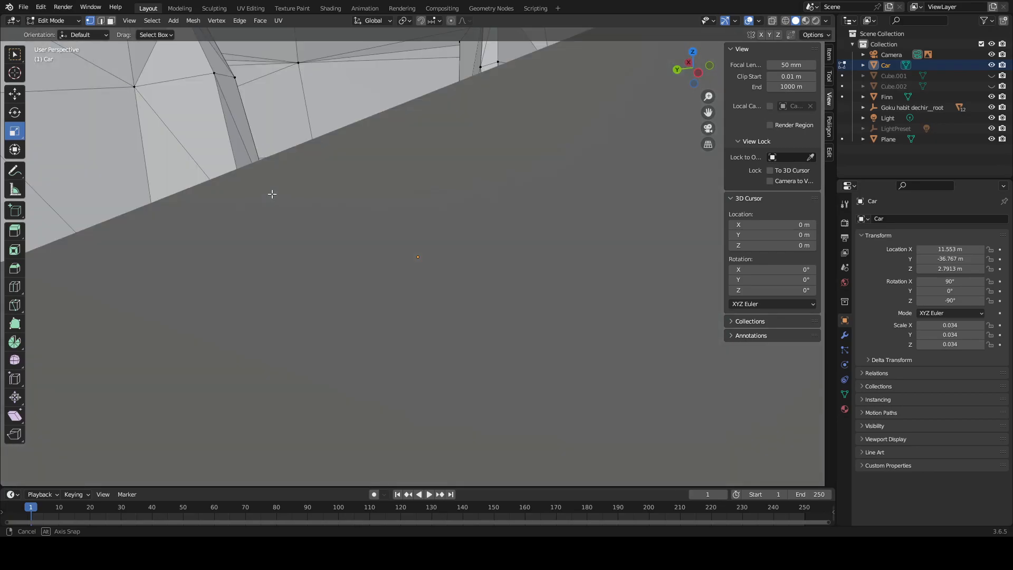
middle_drag(271, 194, 284, 196)
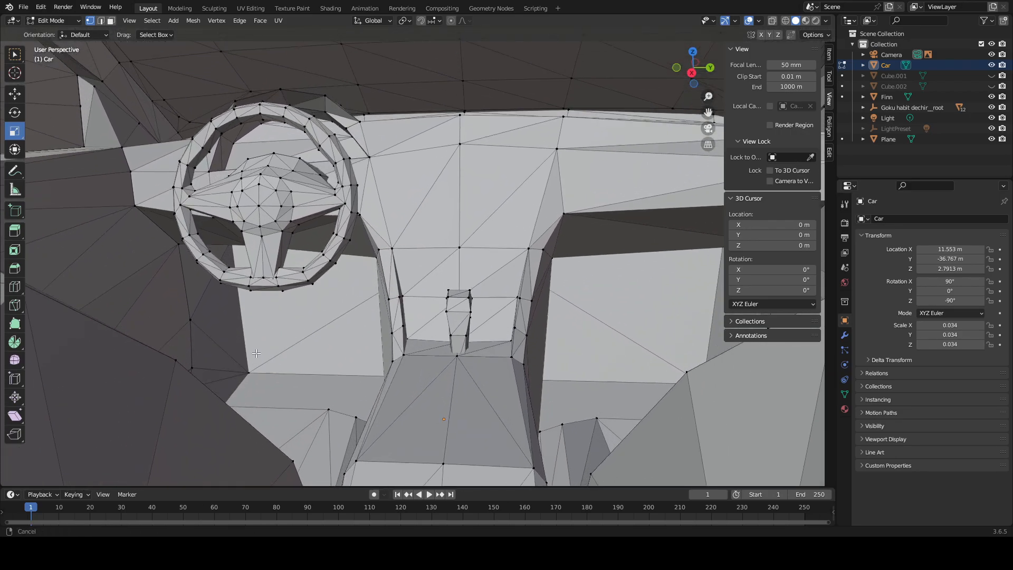
middle_drag(256, 353, 831, 303)
Step: Examine the mesh of the car's side windows, doors, door handles and roof
middle_drag(4, 322, 446, 321)
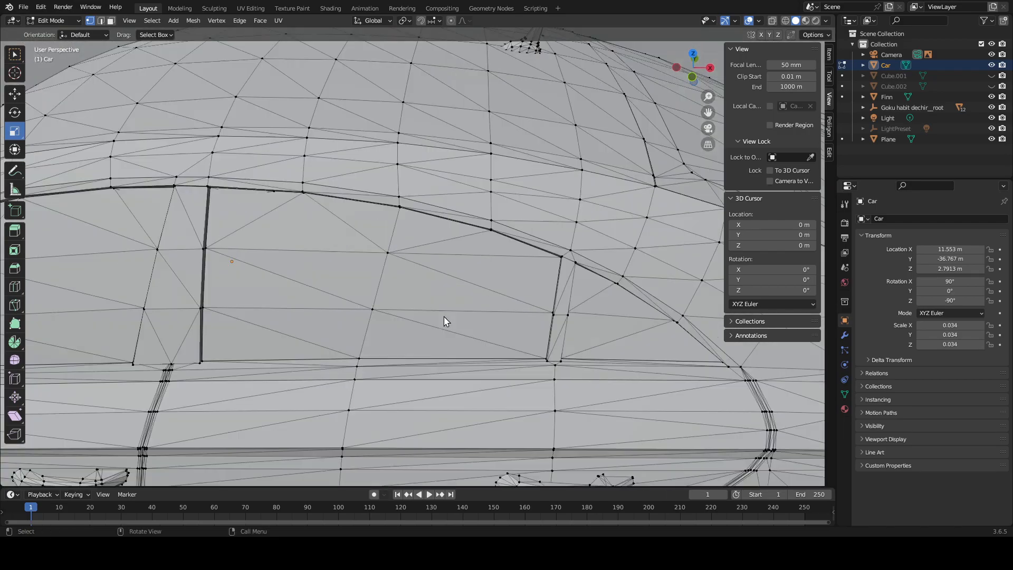
scroll(445, 321, down, 6)
scroll(425, 348, up, 3)
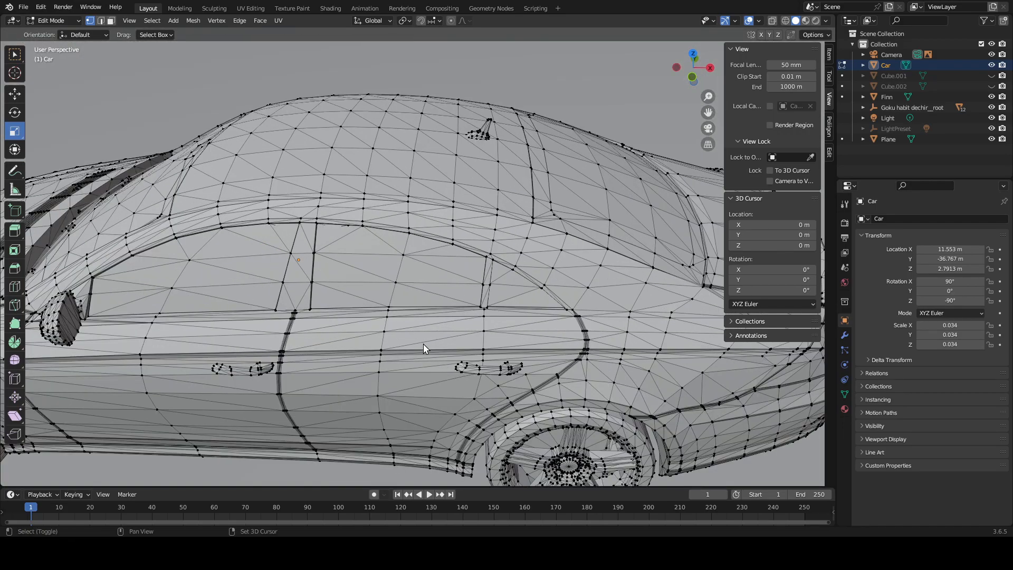
scroll(509, 226, down, 4)
middle_drag(508, 226, 634, 296)
scroll(458, 360, up, 4)
Step: Compare the car's side mirror, door and fender surfaces between Object Mode and Edit Mode
key(Tab)
middle_drag(482, 249, 537, 310)
scroll(537, 310, up, 3)
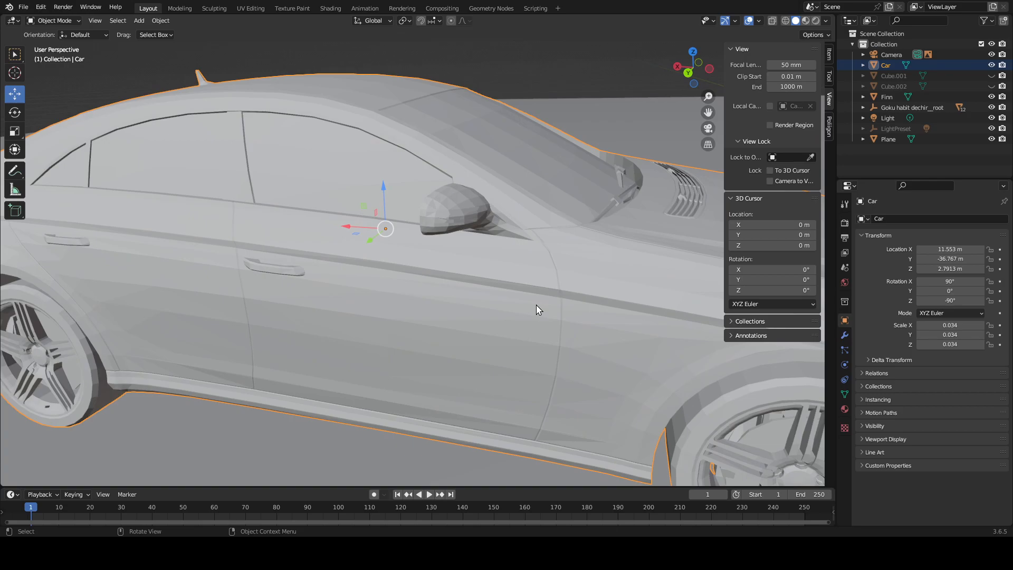
key(Tab)
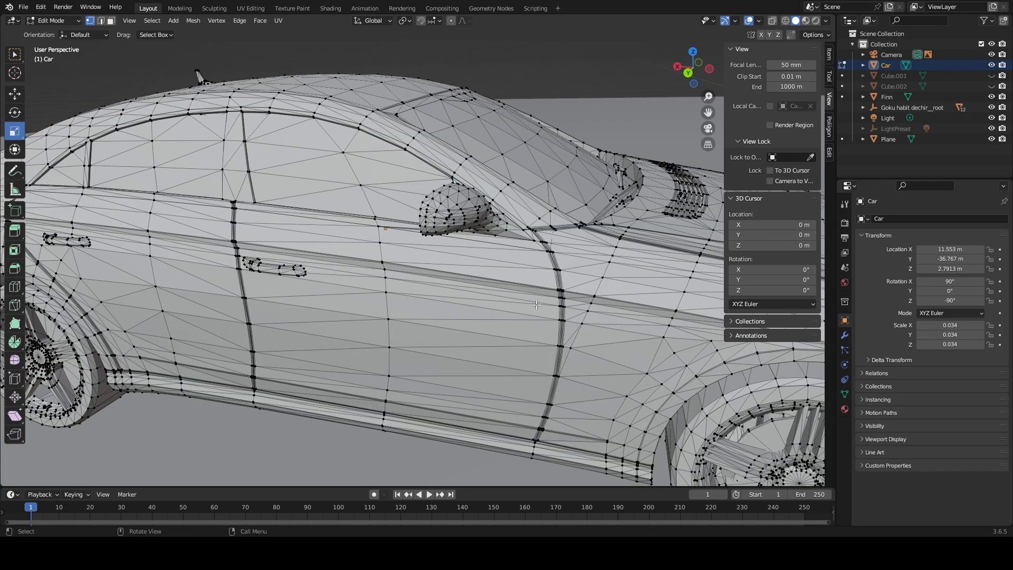
scroll(536, 305, up, 2)
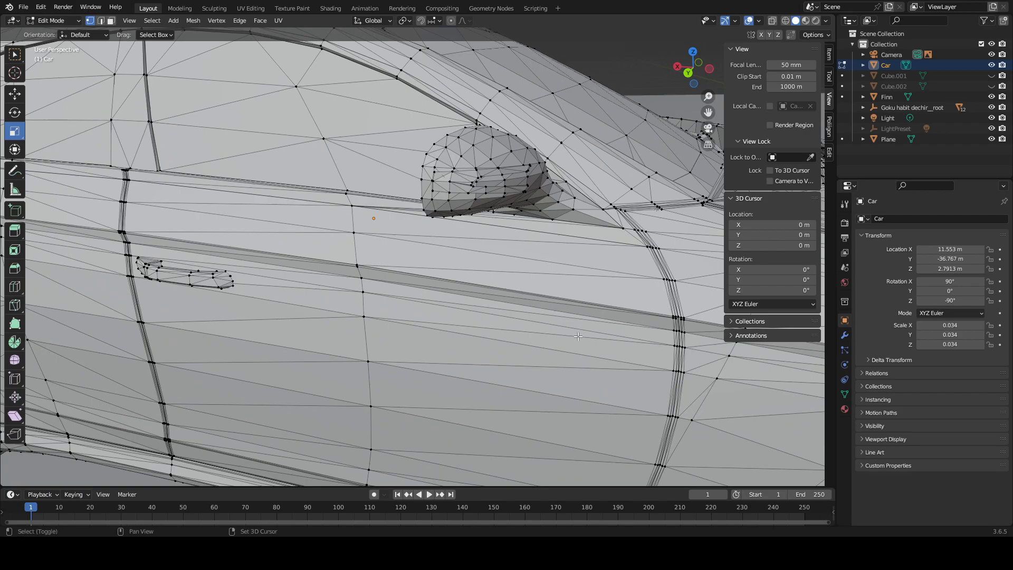
shift+middle_drag(679, 332, 495, 327)
scroll(495, 327, up, 2)
key(Tab)
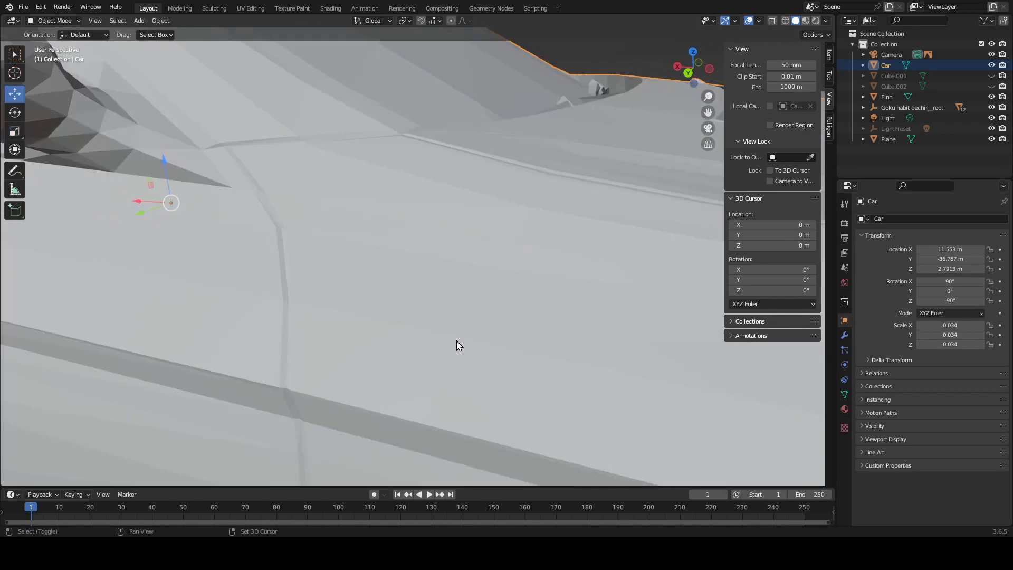
middle_drag(438, 343, 492, 353)
scroll(477, 348, up, 2)
key(Tab)
Step: Examine the front wheel's spokes and hub up close, comparing its surface in Object Mode with its mesh in Edit Mode
middle_drag(560, 336, 563, 270)
middle_drag(553, 159, 548, 90)
shift+middle_drag(546, 42, 496, 168)
scroll(506, 153, down, 6)
scroll(498, 162, up, 5)
scroll(498, 162, up, 6)
key(Tab)
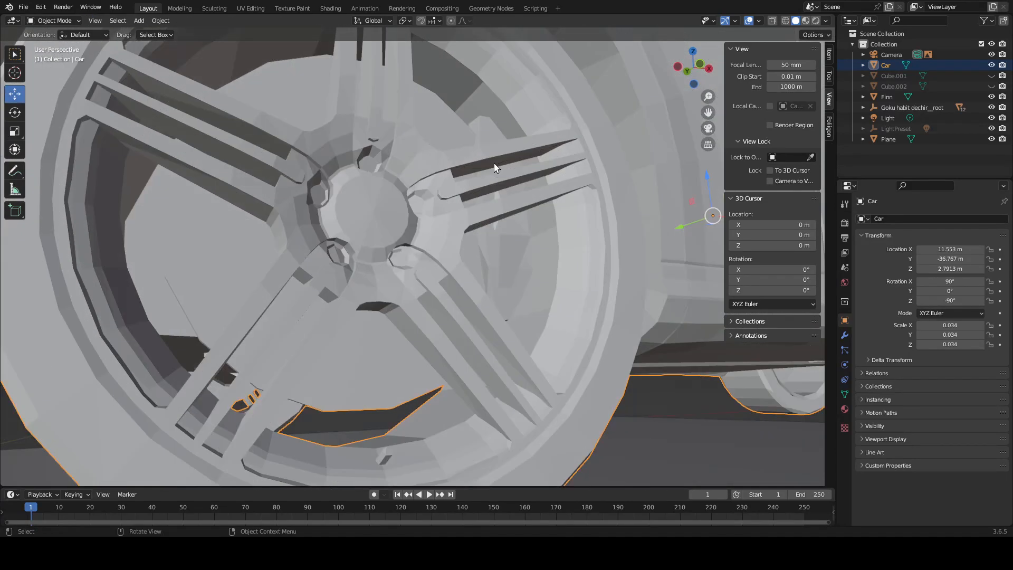
key(Tab)
Step: Switch to Material Preview in Object Mode and view the textured front wheel and the whole car
key(z)
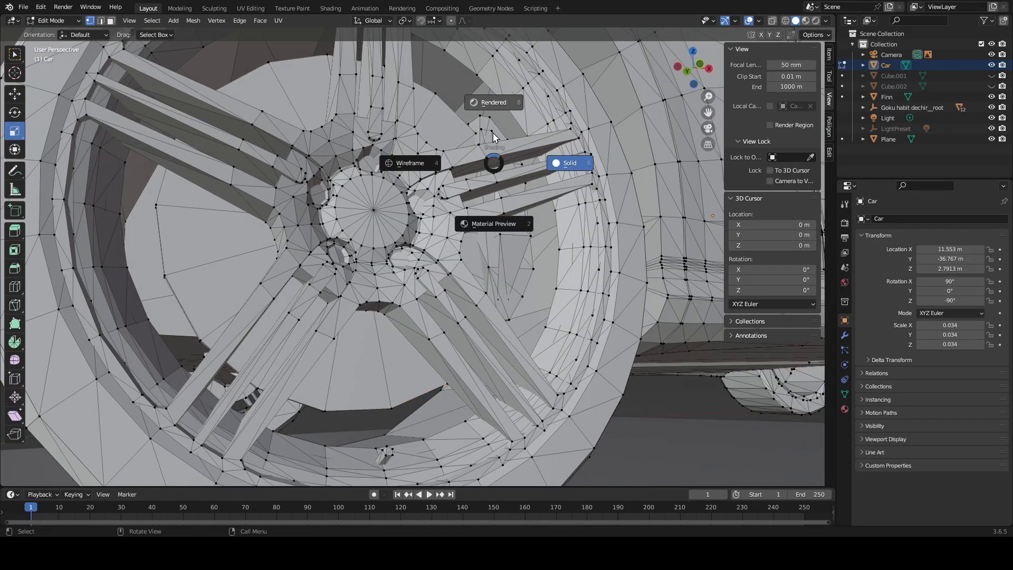
click(495, 192)
scroll(495, 185, down, 3)
mouse_move(495, 185)
middle_down()
mouse_move(486, 204)
mouse_move(450, 120)
middle_up()
key(Tab)
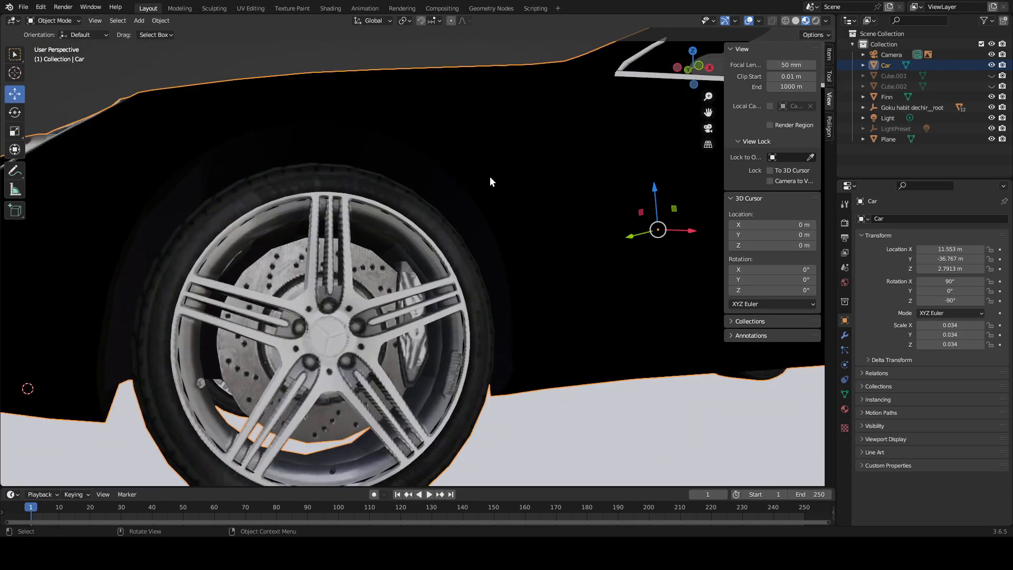
middle_drag(490, 178, 635, 184)
scroll(486, 178, down, 2)
scroll(439, 189, down, 5)
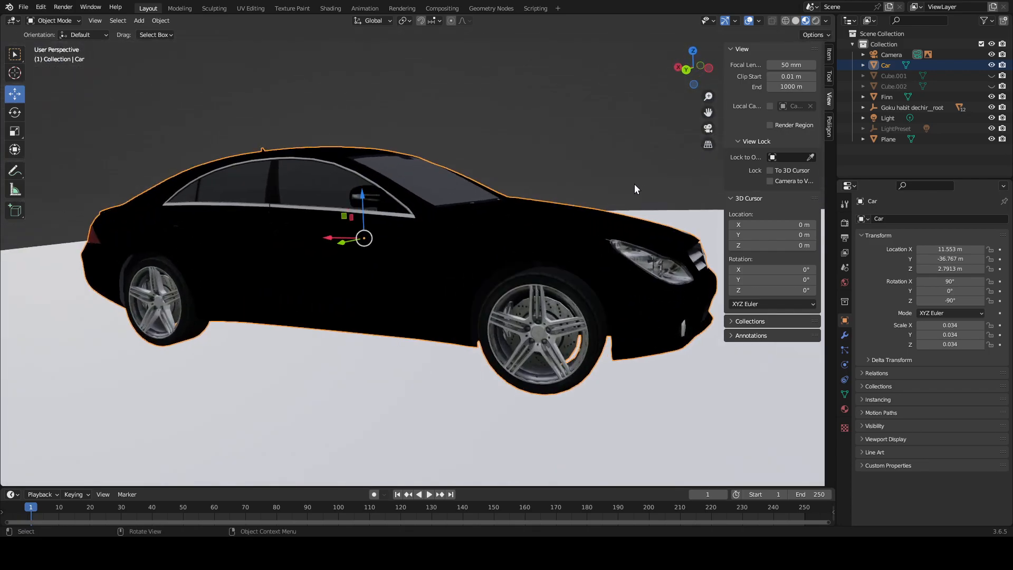
Step: Return the viewport to solid shading and put the car back in Edit Mode
key(Tab)
scroll(543, 198, up, 5)
key(Tab)
key(z)
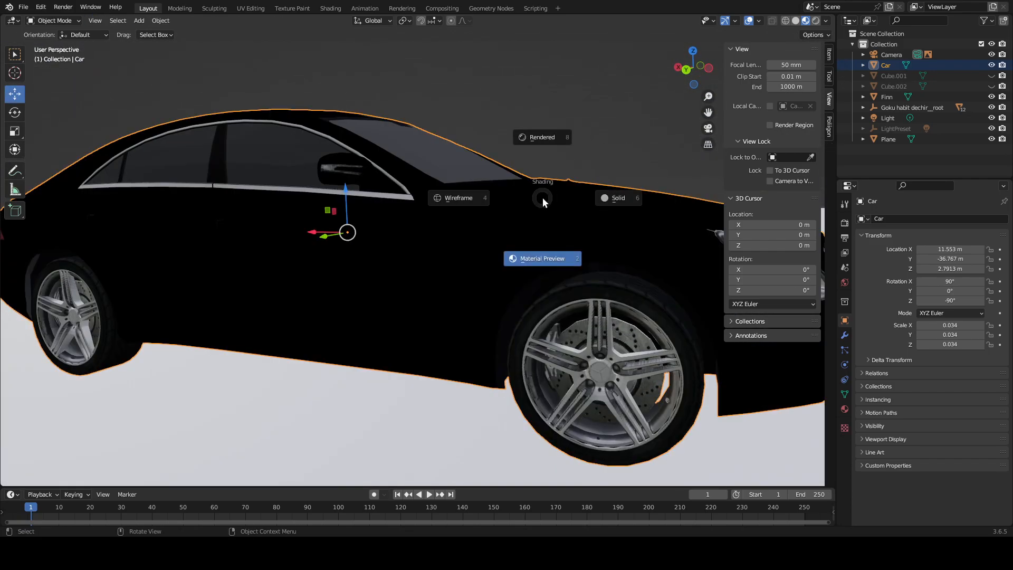
click(574, 184)
scroll(516, 191, up, 3)
key(Tab)
Step: Examine the mesh of the car's rear side, rear bumper and exhaust pipes
middle_drag(488, 192, 534, 194)
shift+middle_drag(235, 196, 596, 157)
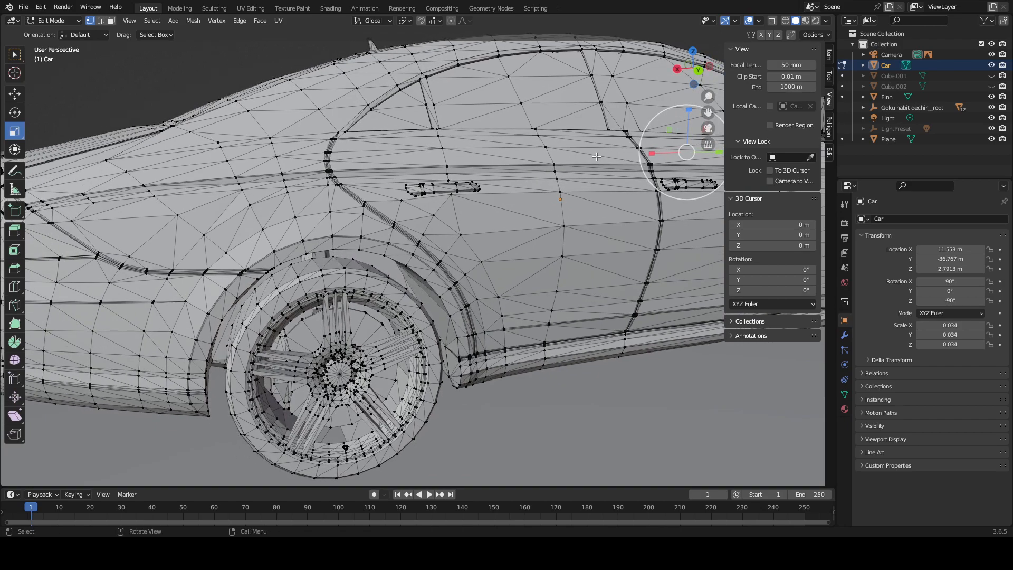
middle_drag(438, 219, 587, 245)
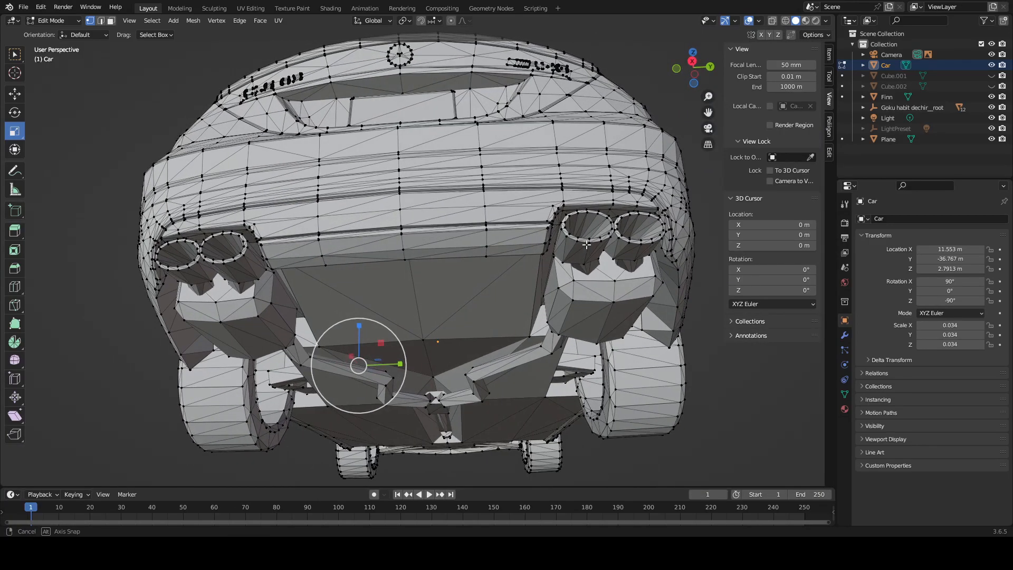
shift+middle_drag(716, 380, 540, 307)
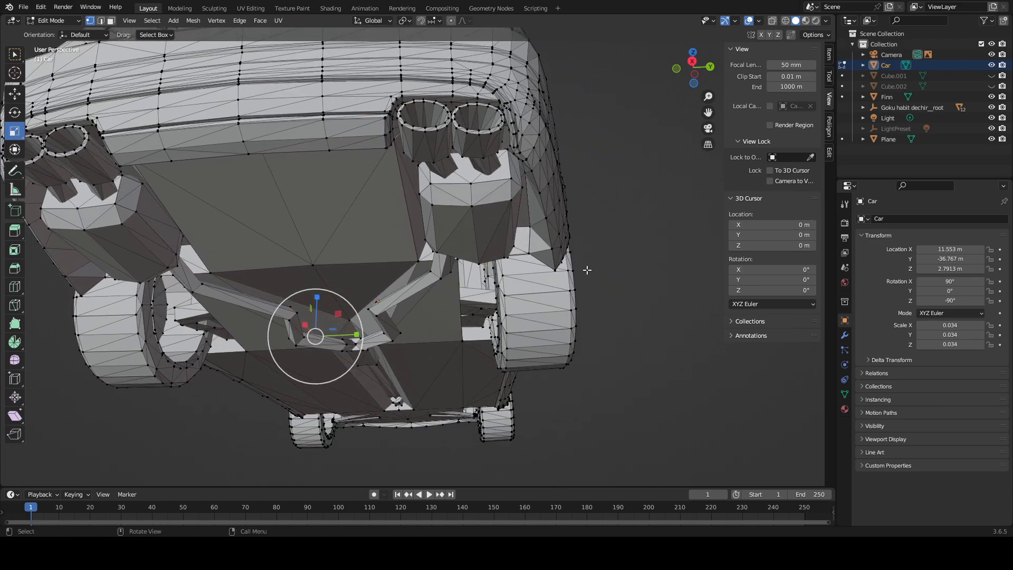
middle_drag(587, 269, 529, 296)
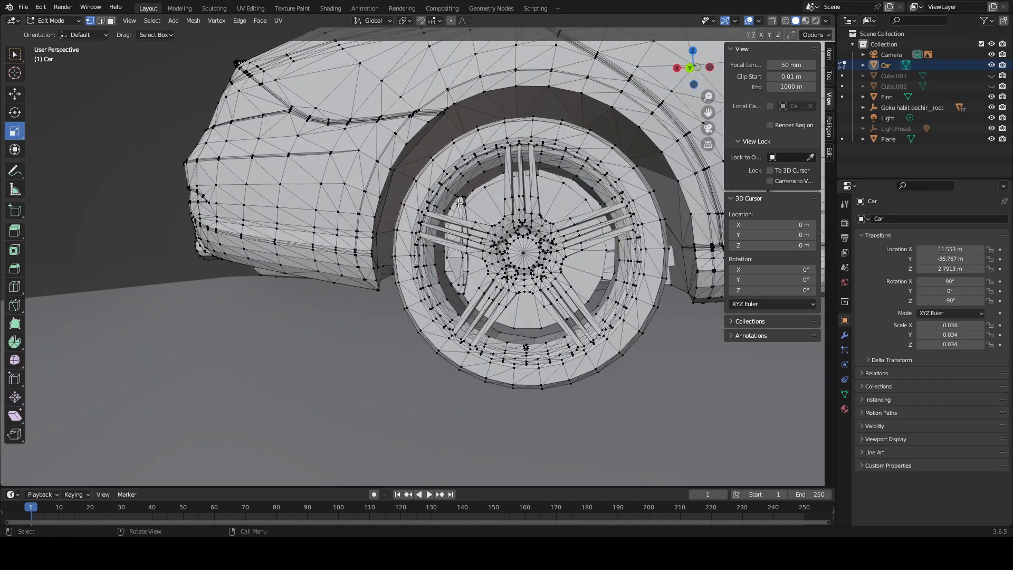
Step: Examine the rear wheel's mesh from beneath and from outside, including its tire, rim, spokes and brake disc
middle_drag(459, 202, 333, 166)
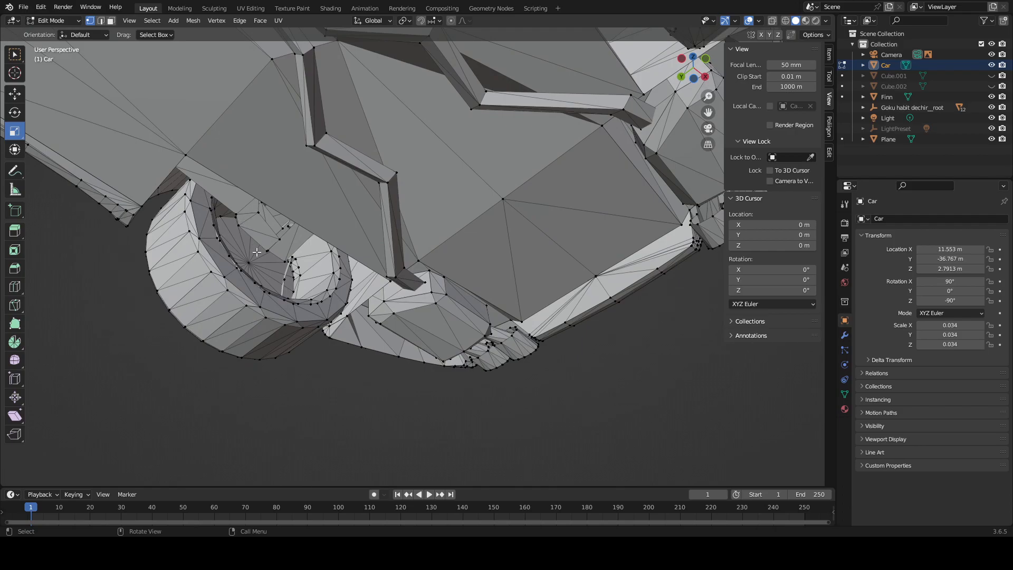
middle_drag(268, 253, 286, 226)
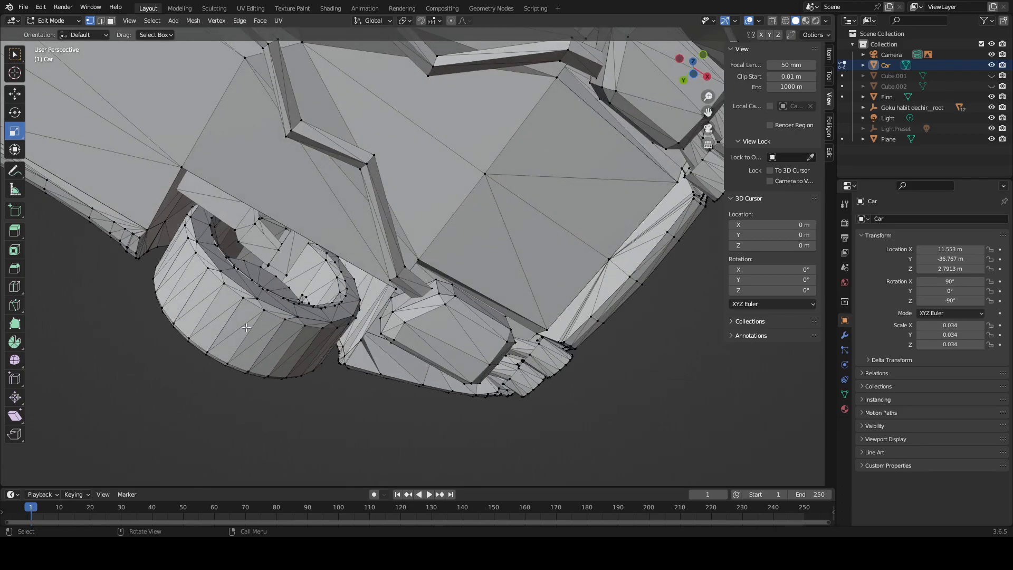
mouse_move(284, 269)
middle_down()
mouse_move(325, 255)
mouse_move(276, 266)
mouse_move(301, 260)
middle_up()
middle_drag(309, 305, 437, 312)
scroll(407, 353, up, 3)
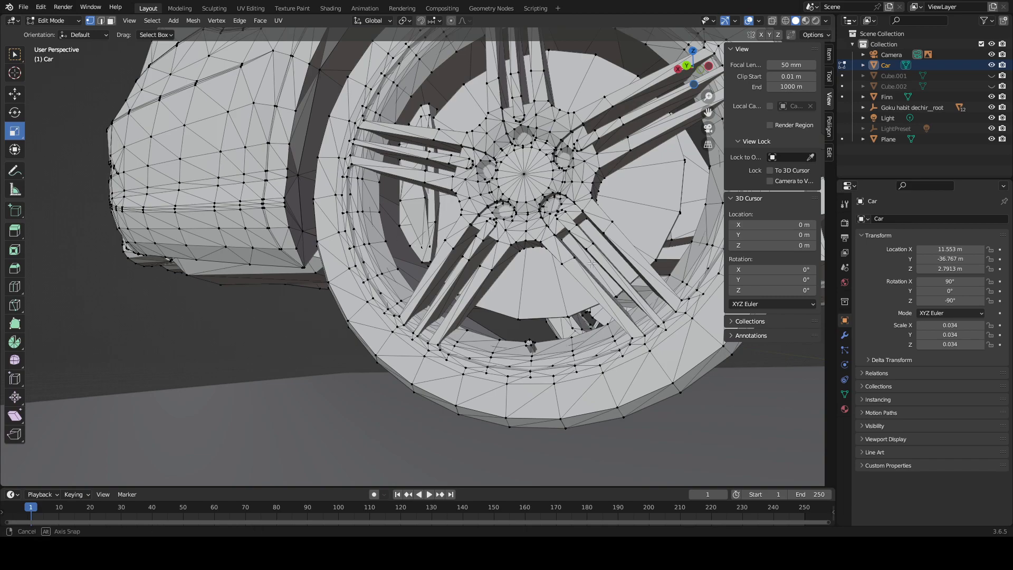
middle_drag(592, 264, 581, 275)
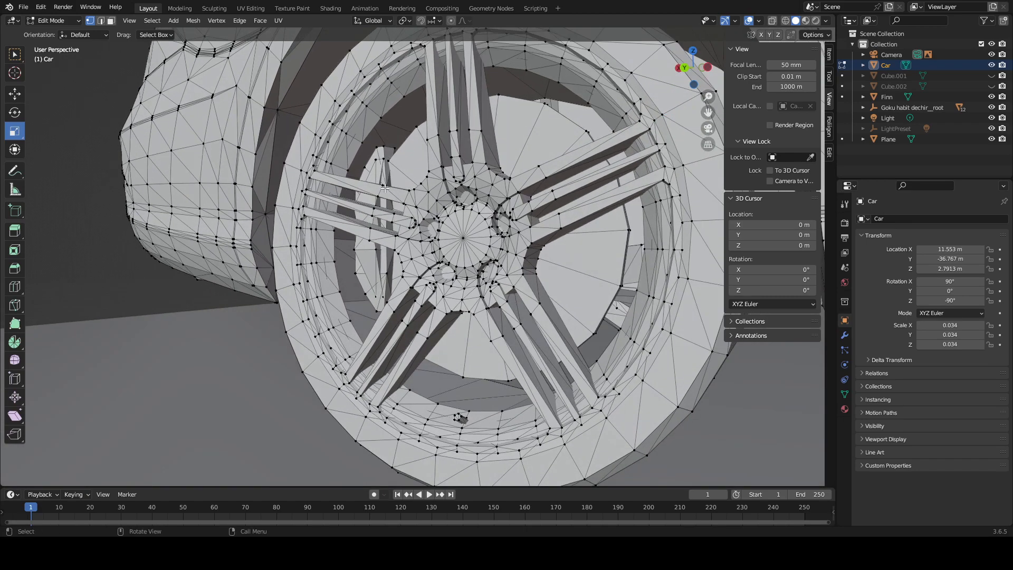
scroll(385, 187, down, 2)
middle_drag(393, 186, 387, 304)
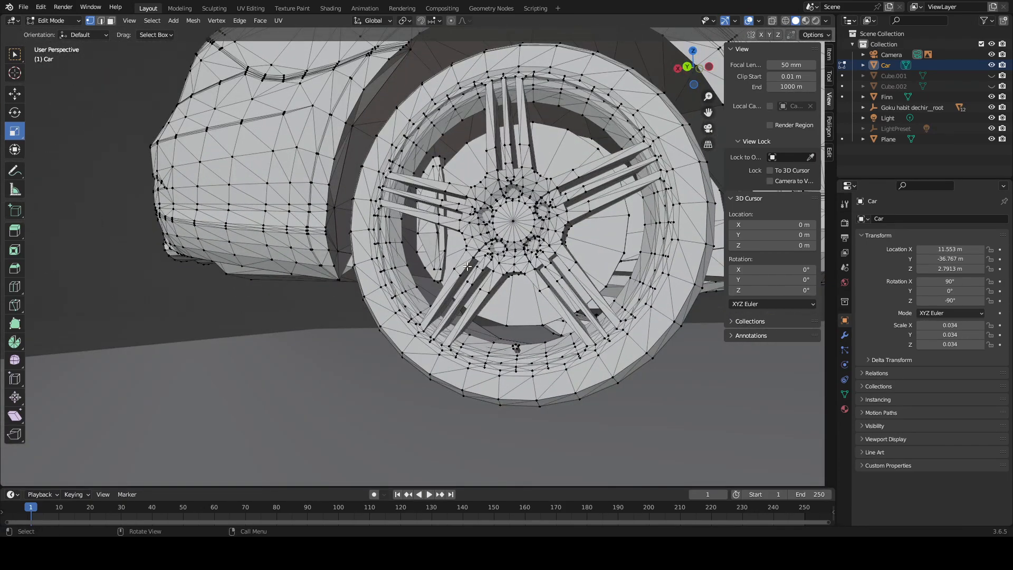
Step: Examine the car's full side profile, front bumper and front underside in mesh view
scroll(467, 266, down, 6)
mouse_move(467, 266)
middle_down()
mouse_move(518, 277)
mouse_move(302, 310)
mouse_move(396, 280)
mouse_move(454, 280)
middle_up()
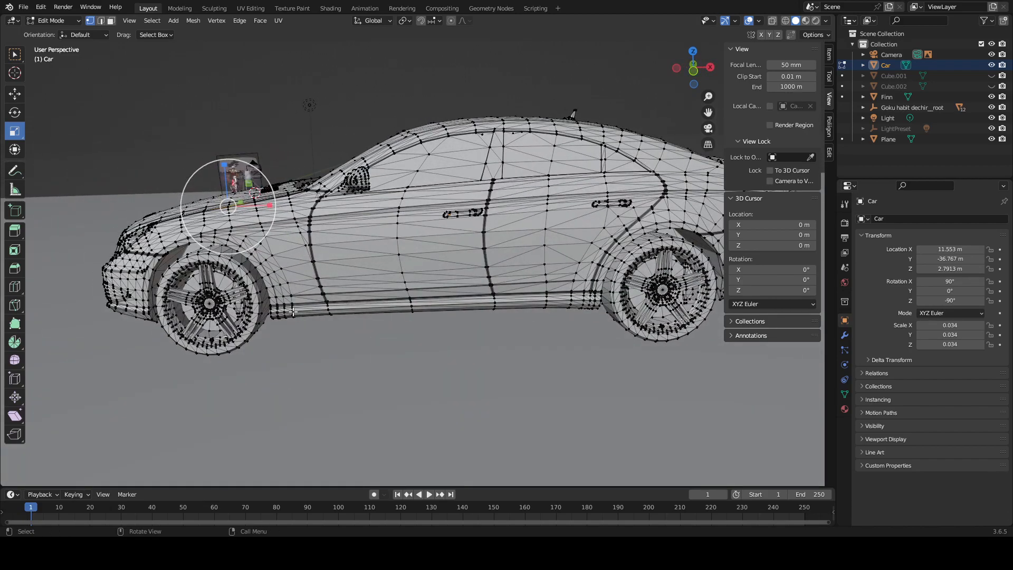
scroll(293, 311, up, 2)
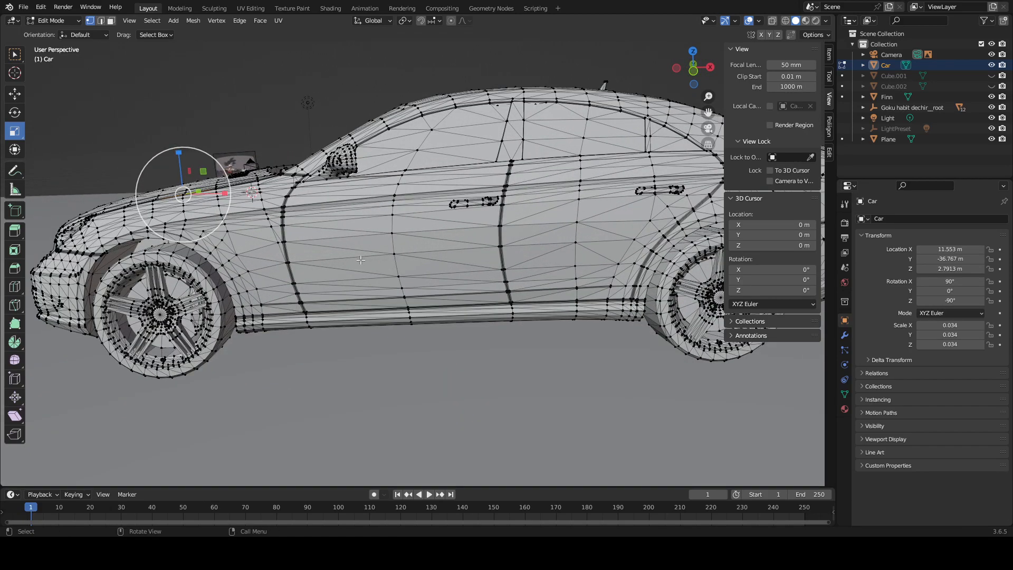
middle_drag(360, 260, 444, 259)
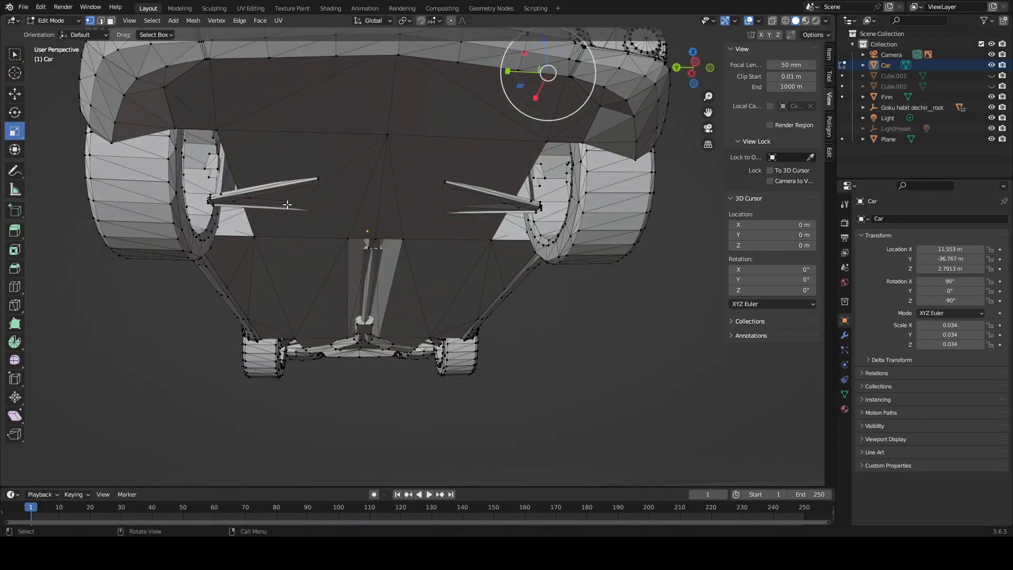
middle_drag(403, 203, 452, 222)
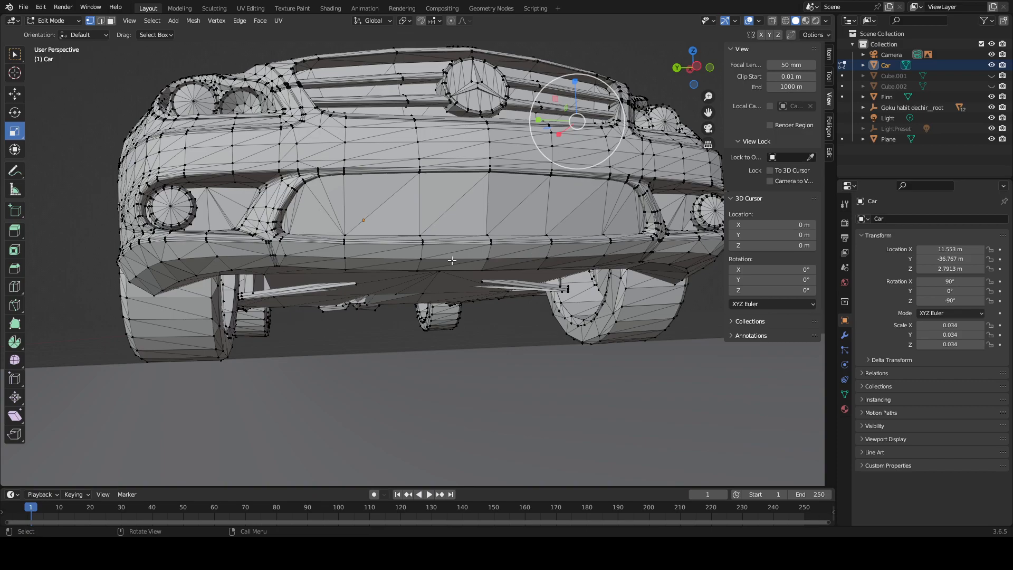
middle_drag(460, 304, 421, 277)
Step: Examine the mesh of the car's underside, including the drive shaft, exhaust system and inner wheels
middle_drag(440, 274, 507, 230)
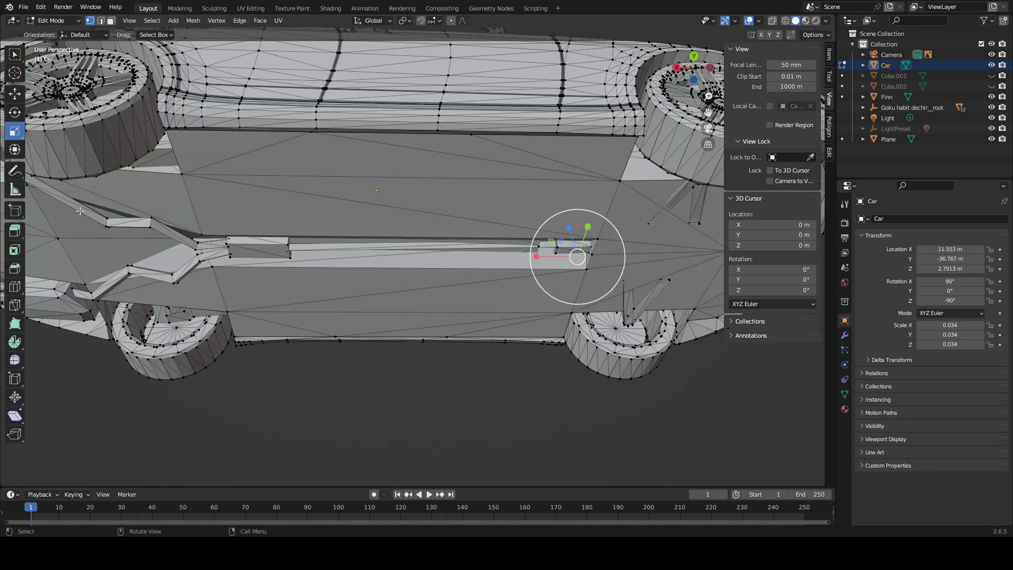
middle_drag(80, 211, 269, 253)
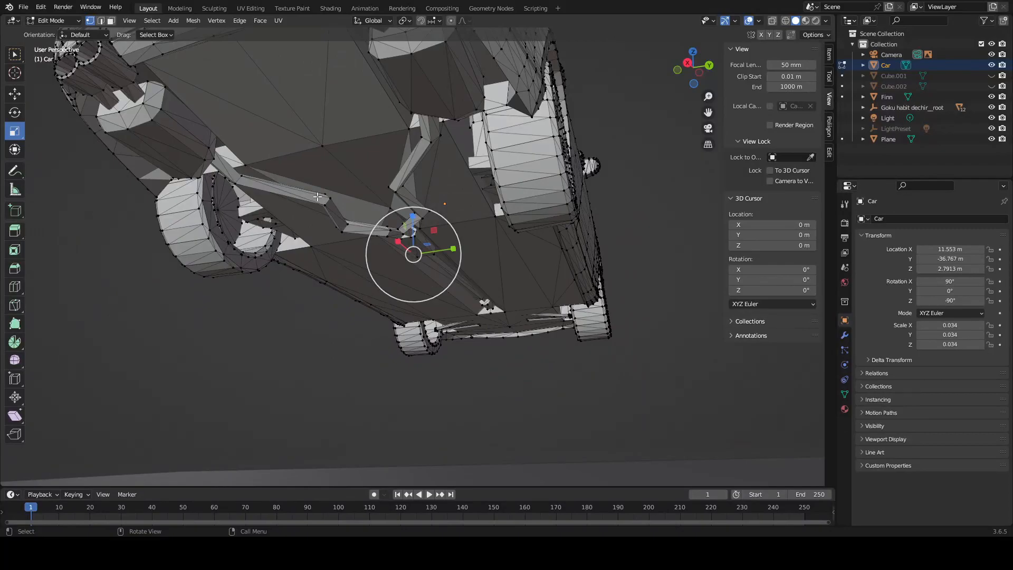
middle_drag(453, 175, 402, 169)
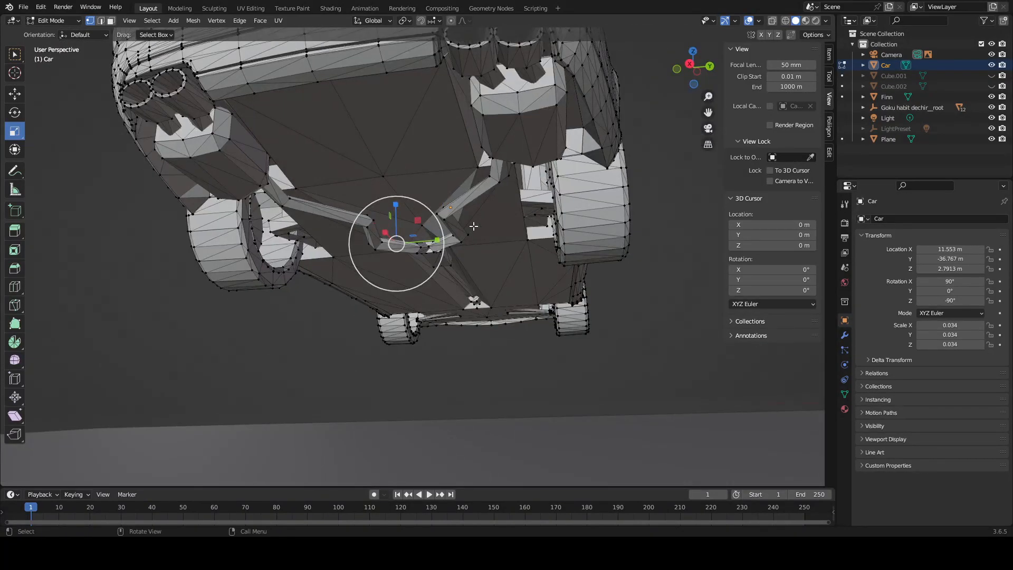
middle_drag(540, 159, 538, 167)
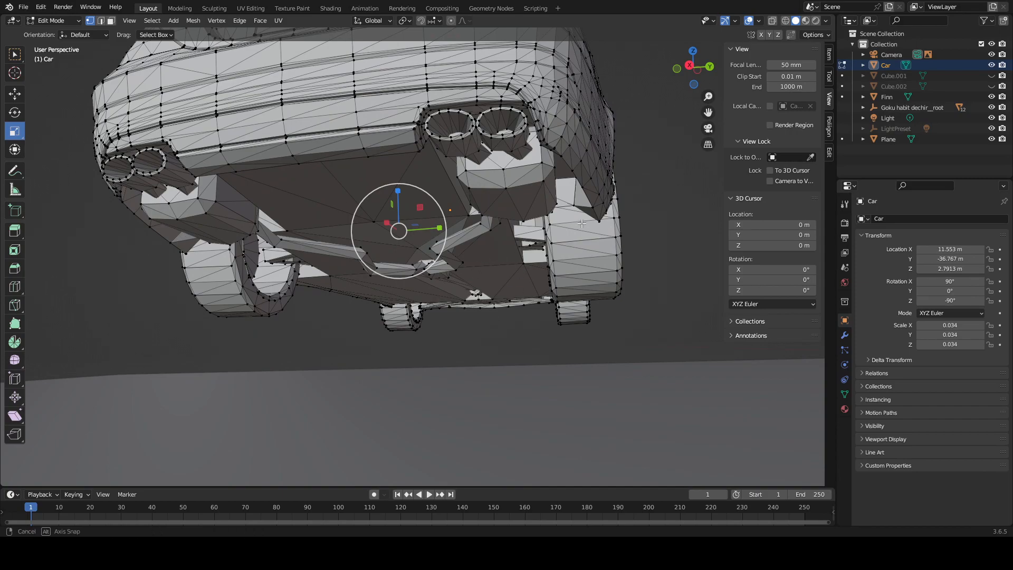
middle_drag(582, 224, 616, 215)
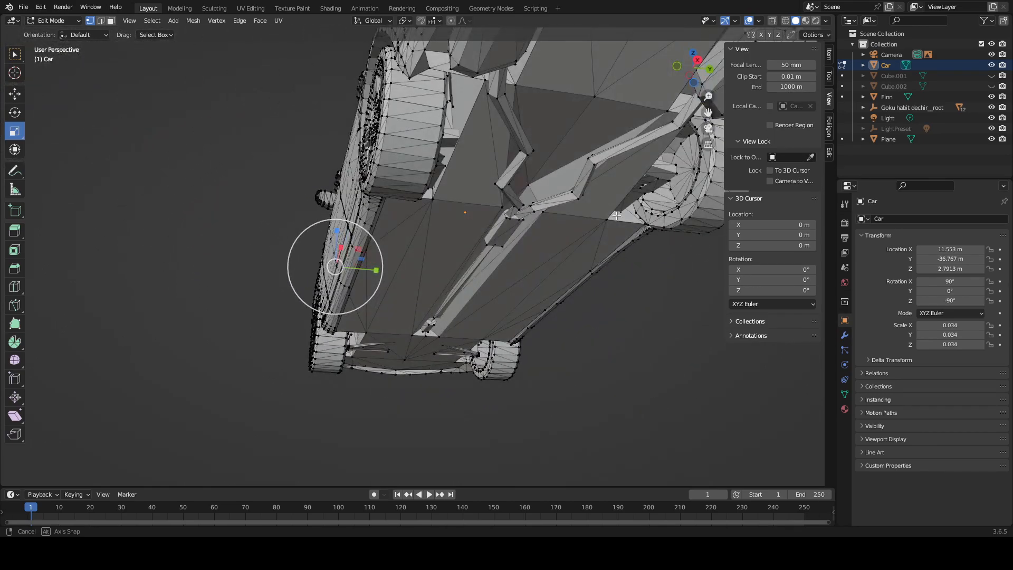
Step: Check the car in Material Preview while in Edit Mode, and return to solid shading
key(z)
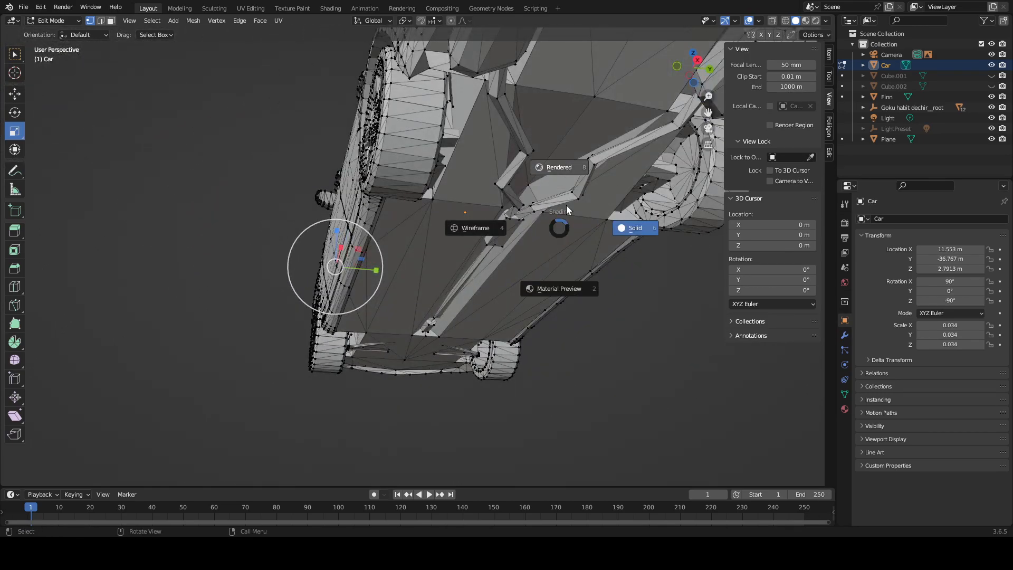
click(567, 288)
mouse_move(572, 278)
middle_down()
mouse_move(650, 228)
mouse_move(560, 242)
mouse_move(538, 263)
middle_up()
key(z)
click(629, 237)
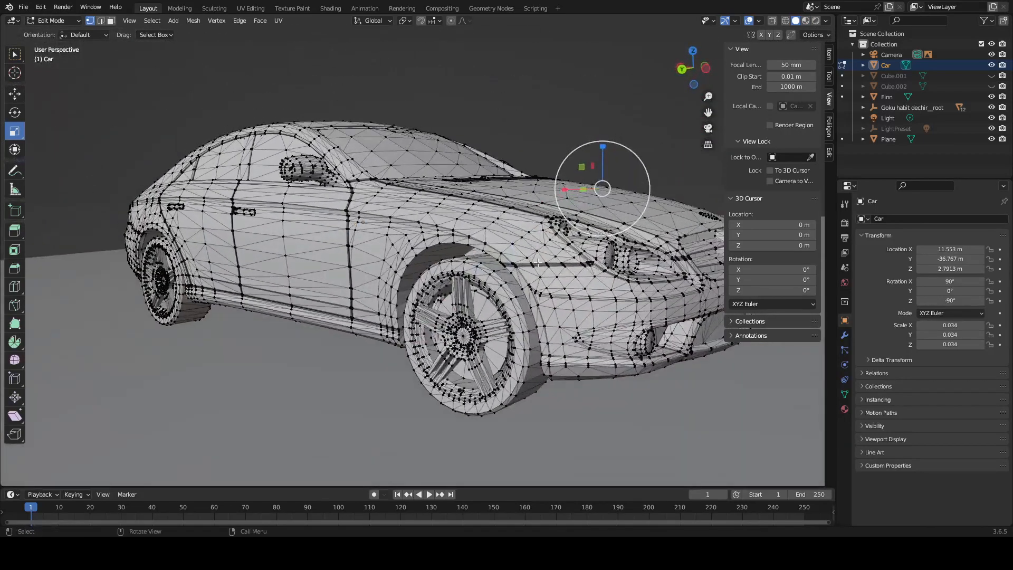
Step: Examine the mesh around the car's front side window and door handle in close-up
middle_drag(459, 261, 452, 203)
scroll(503, 228, up, 4)
scroll(470, 159, up, 1)
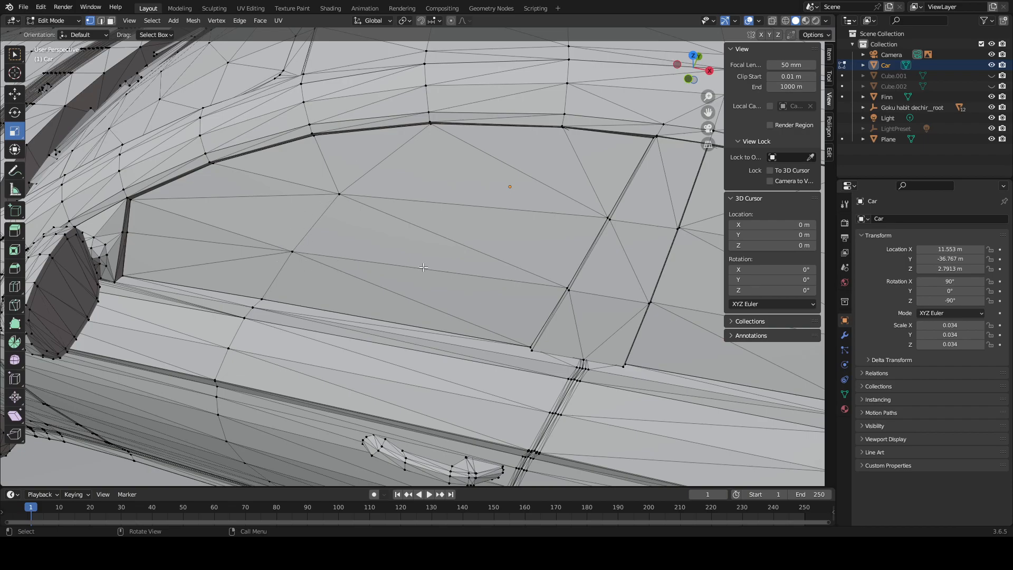
Step: Examine the mesh around the car's side windows and across its front end
middle_drag(430, 270, 444, 255)
shift+middle_drag(513, 158, 452, 261)
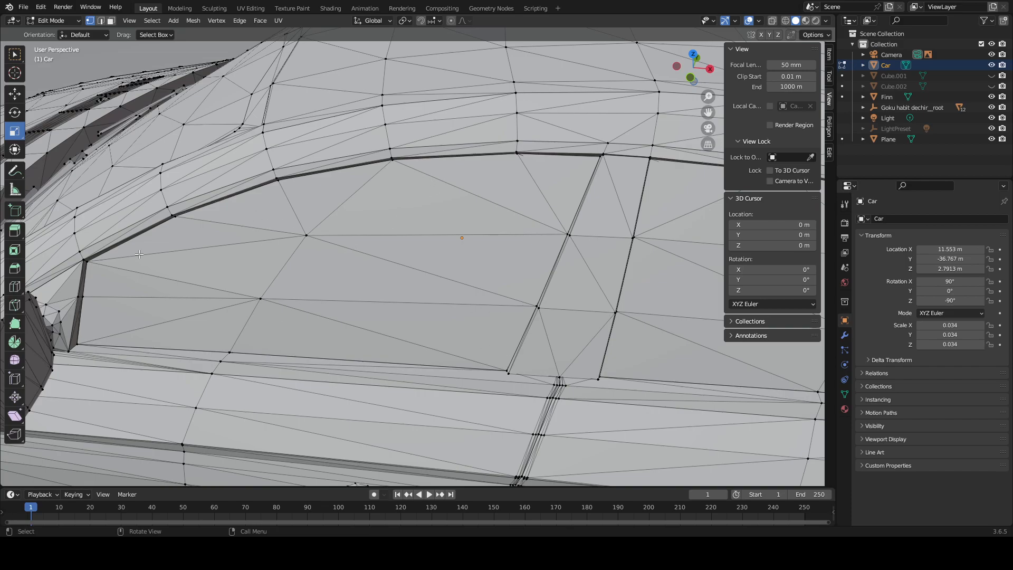
scroll(299, 252, down, 4)
middle_drag(319, 250, 359, 269)
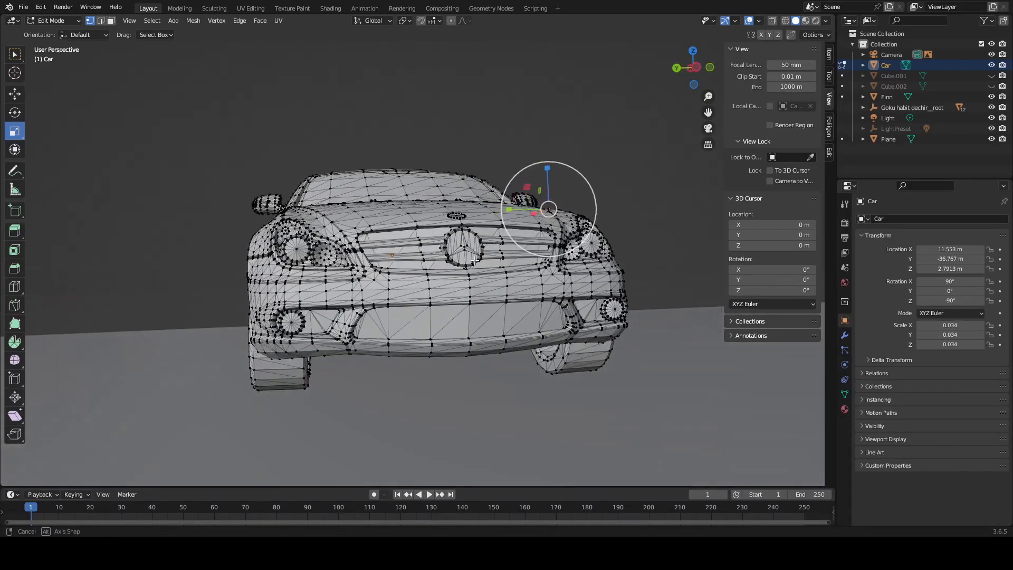
scroll(477, 247, up, 6)
mouse_move(477, 248)
middle_down()
mouse_move(485, 259)
mouse_move(465, 248)
middle_up()
Step: Examine the mesh of the car's underside from the front and rear, and its inner surfaces in close-up
middle_drag(386, 233, 434, 219)
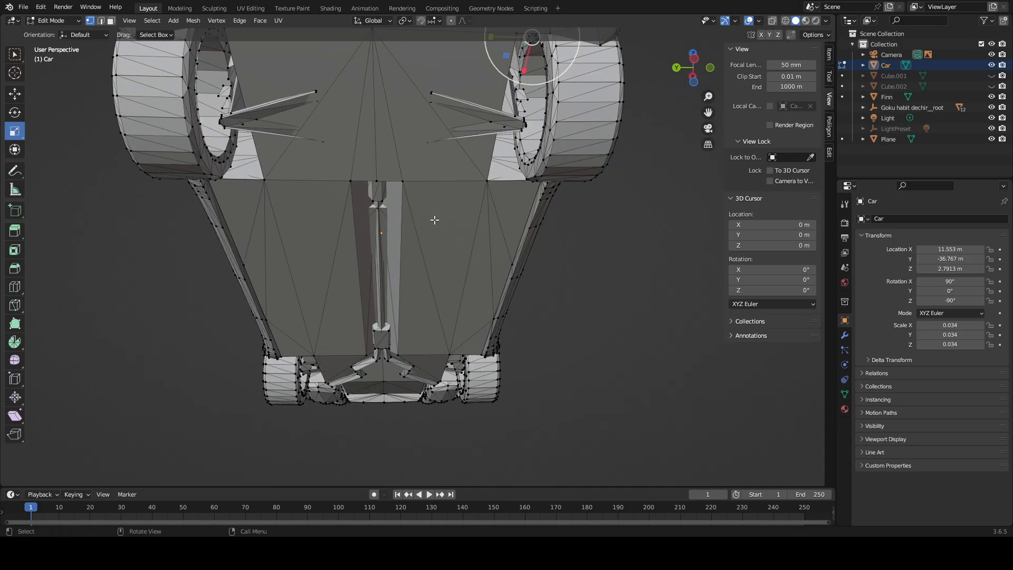
scroll(435, 219, up, 2)
mouse_move(417, 225)
middle_down()
mouse_move(584, 230)
mouse_move(415, 227)
middle_up()
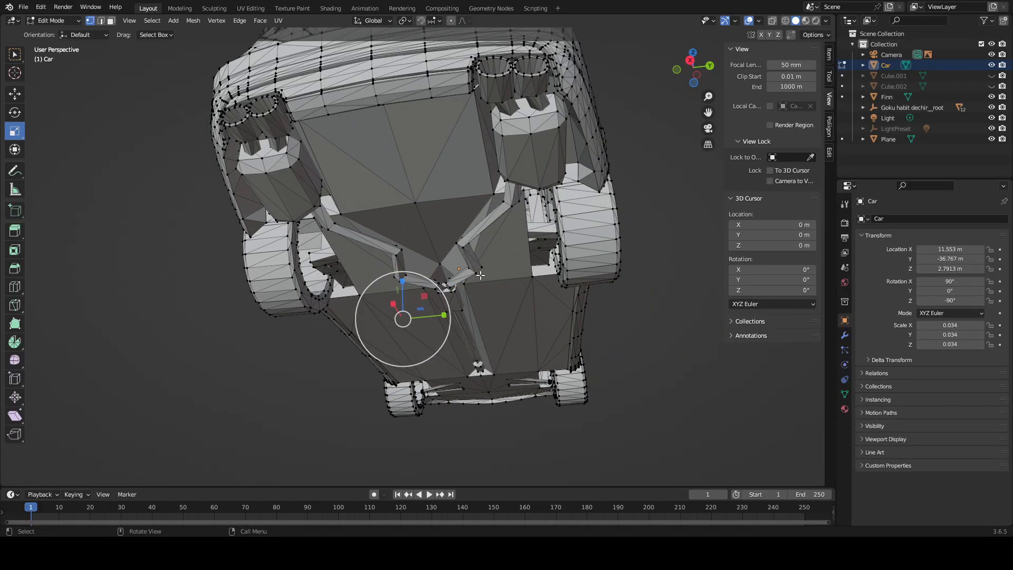
middle_drag(546, 297, 348, 304)
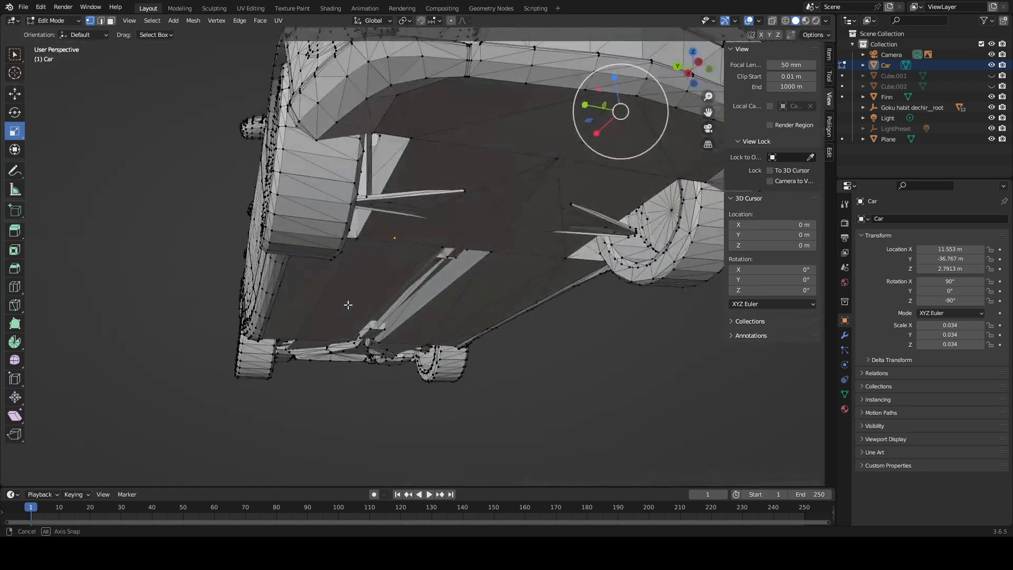
middle_drag(580, 181, 572, 169)
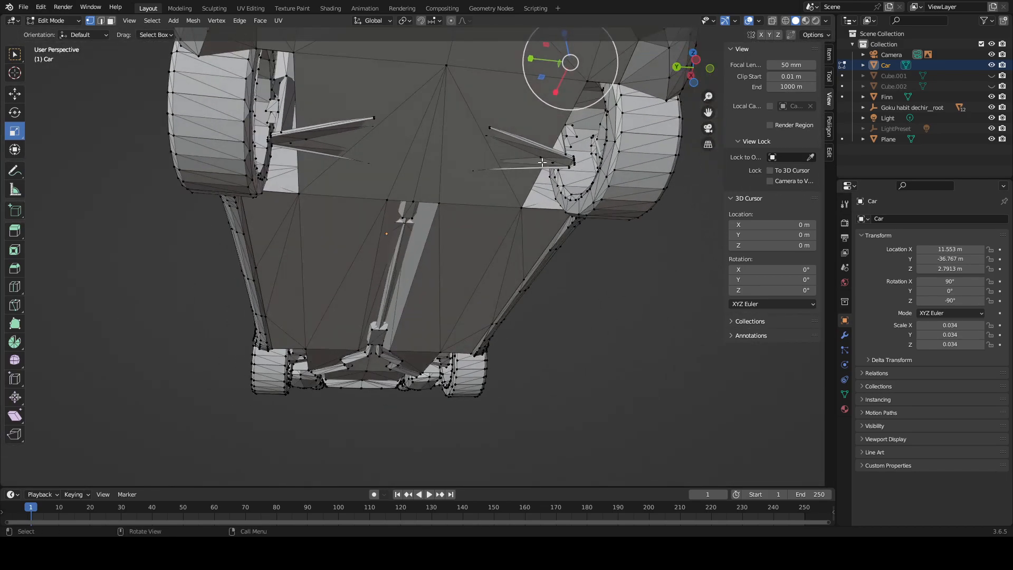
middle_drag(438, 138, 426, 166)
scroll(420, 188, up, 6)
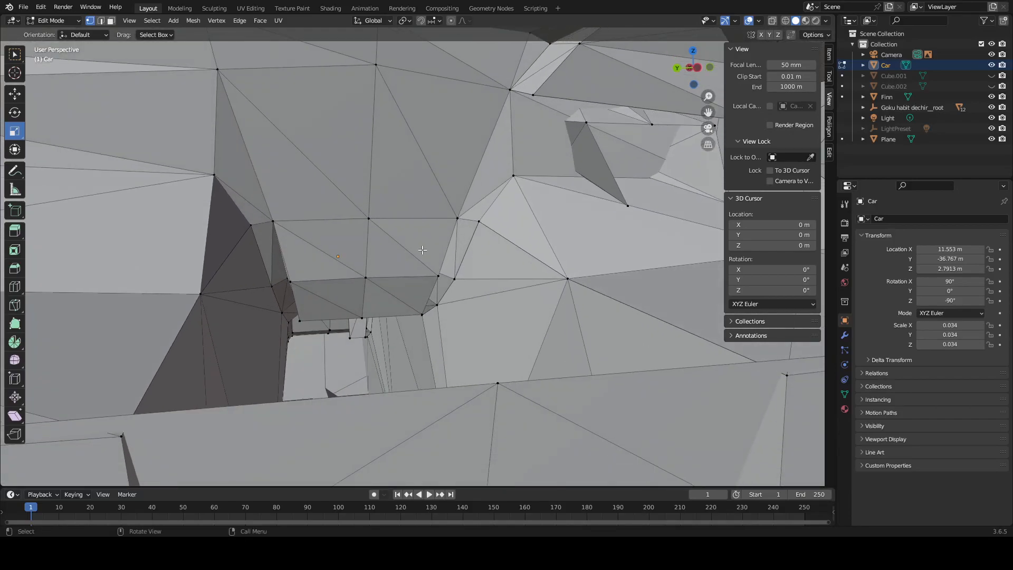
Step: Examine the mesh of the car's side body, side mirror, windshield and hood from several angles
middle_drag(423, 250, 511, 278)
scroll(424, 253, down, 8)
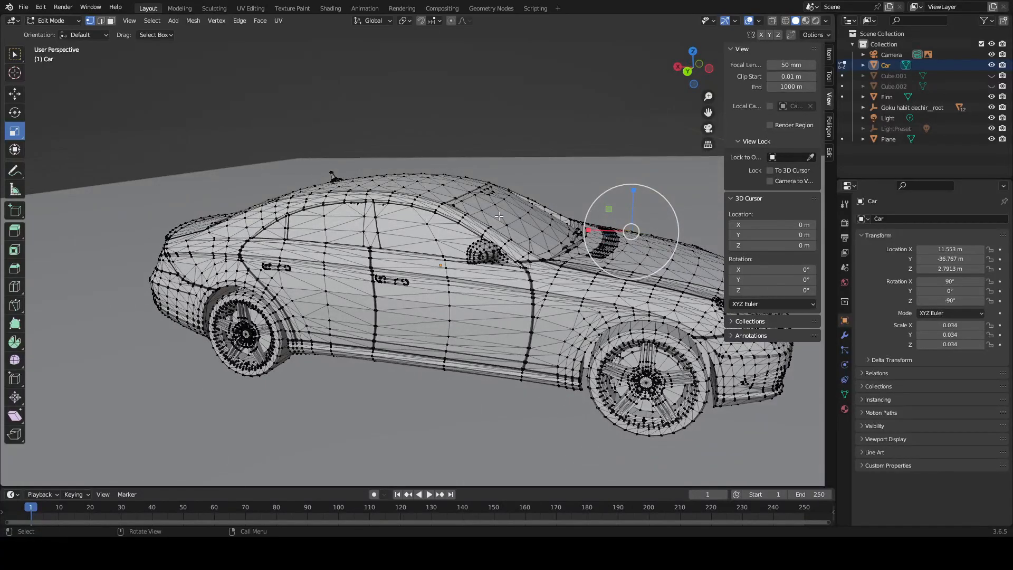
middle_drag(498, 216, 521, 235)
scroll(523, 236, up, 2)
middle_drag(480, 270, 524, 234)
scroll(523, 234, down, 2)
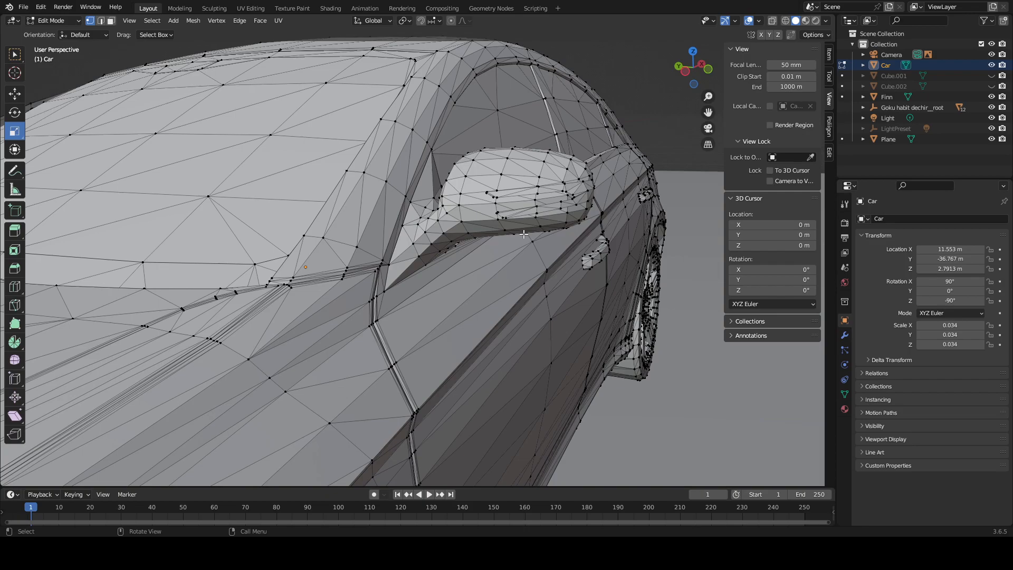
scroll(499, 232, down, 5)
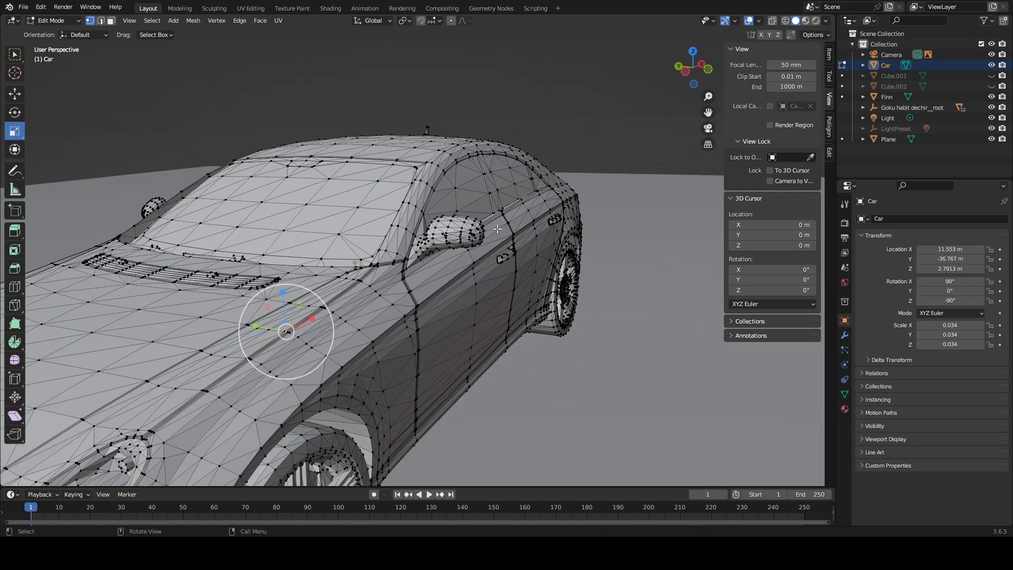
scroll(503, 254, down, 3)
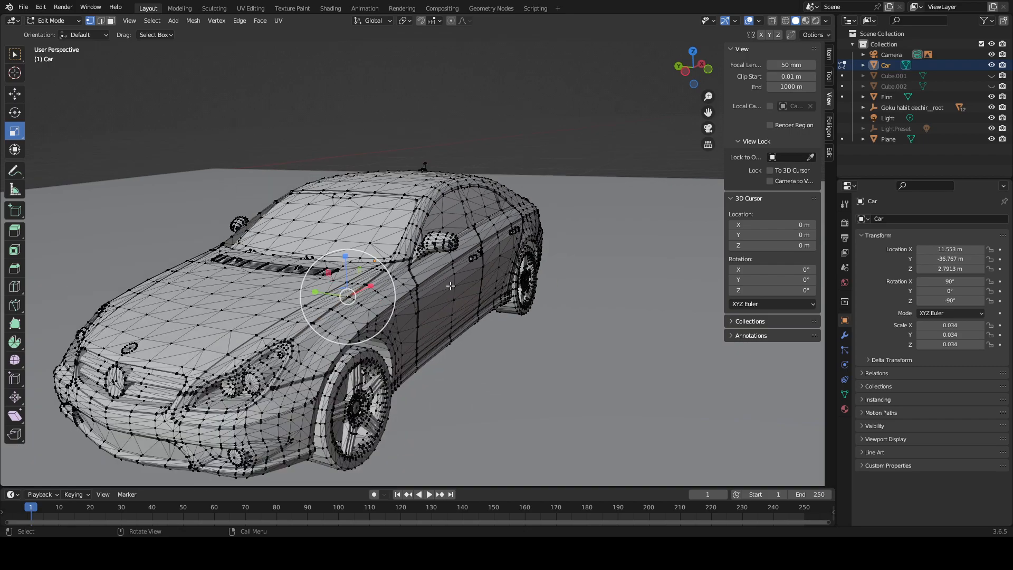
middle_drag(450, 285, 244, 264)
key(KP_5)
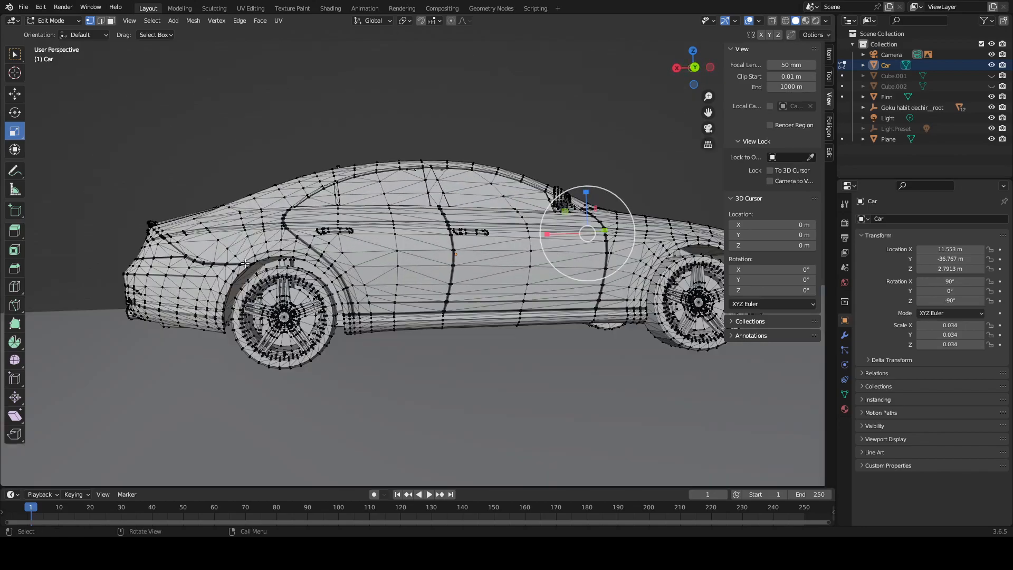
Step: Look over the whole scene to compare the car's placement with Finn, Goku, the camera and the ground plane
scroll(465, 267, down, 7)
middle_drag(467, 267, 613, 306)
scroll(612, 305, down, 6)
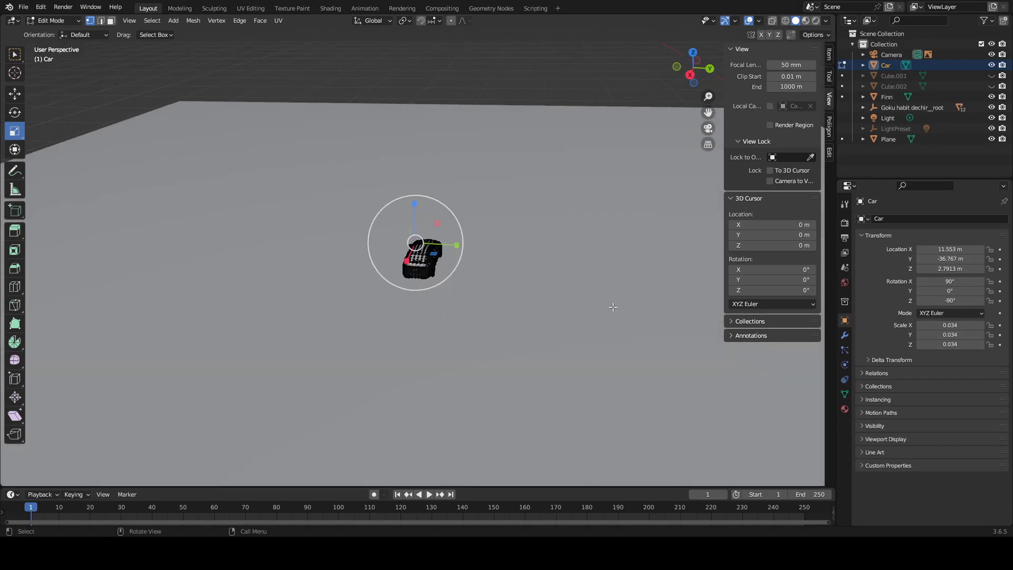
scroll(553, 288, down, 3)
mouse_move(558, 287)
middle_down()
mouse_move(586, 341)
mouse_move(512, 340)
mouse_move(344, 242)
mouse_move(606, 287)
mouse_move(536, 280)
mouse_move(561, 280)
middle_up()
scroll(586, 340, up, 4)
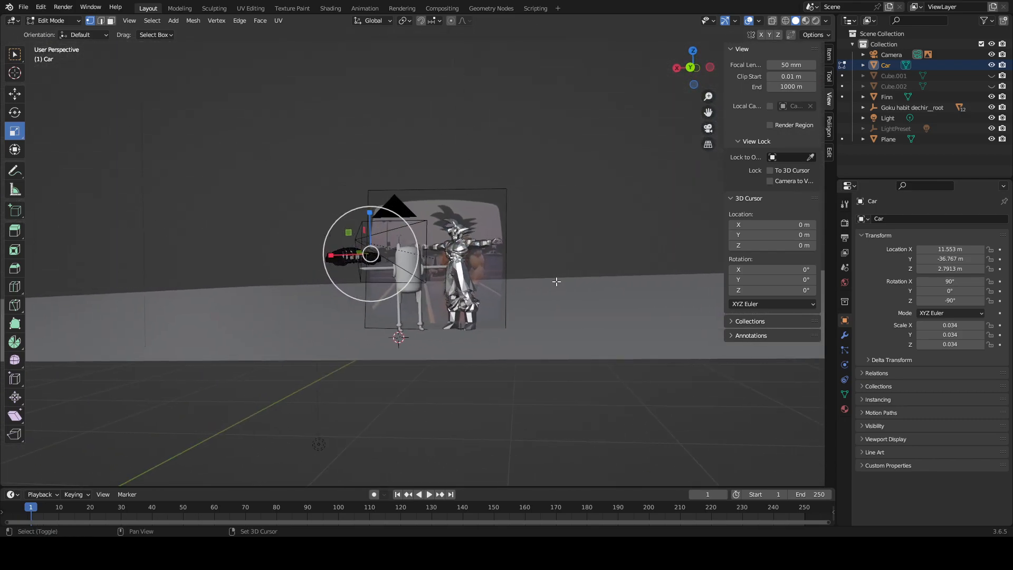
scroll(557, 282, up, 5)
scroll(557, 282, down, 8)
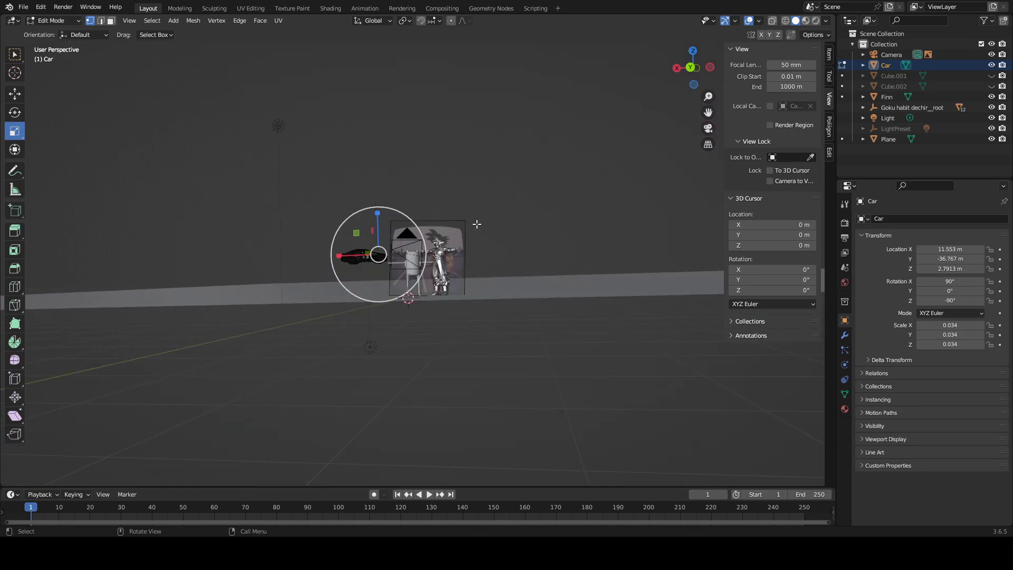
Step: Return the car to Object Mode and frame the camera and the two characters in the view
key(grave)
click(532, 324)
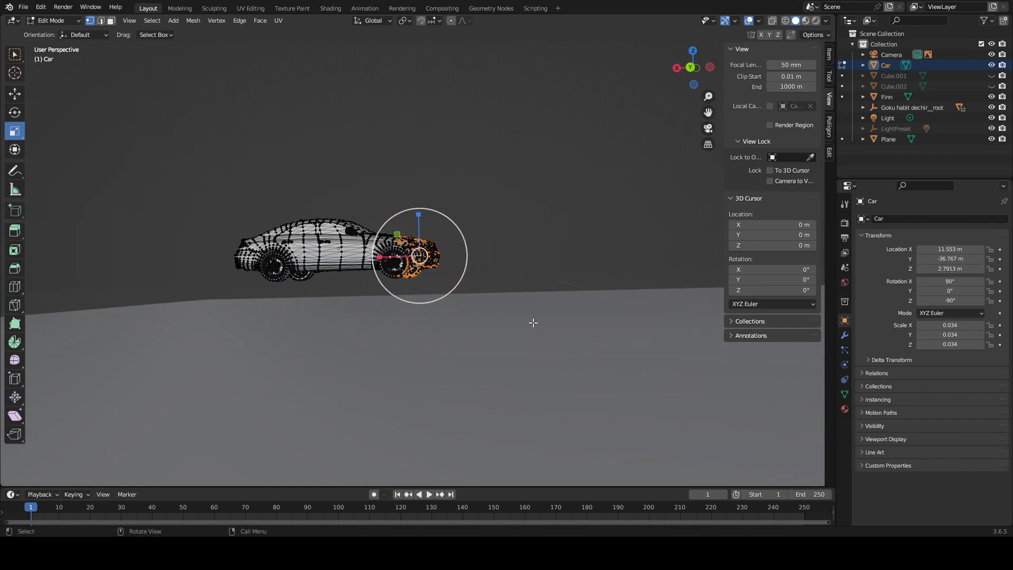
scroll(533, 323, down, 10)
key(Tab)
drag(496, 209, 455, 259)
key(grave)
click(512, 289)
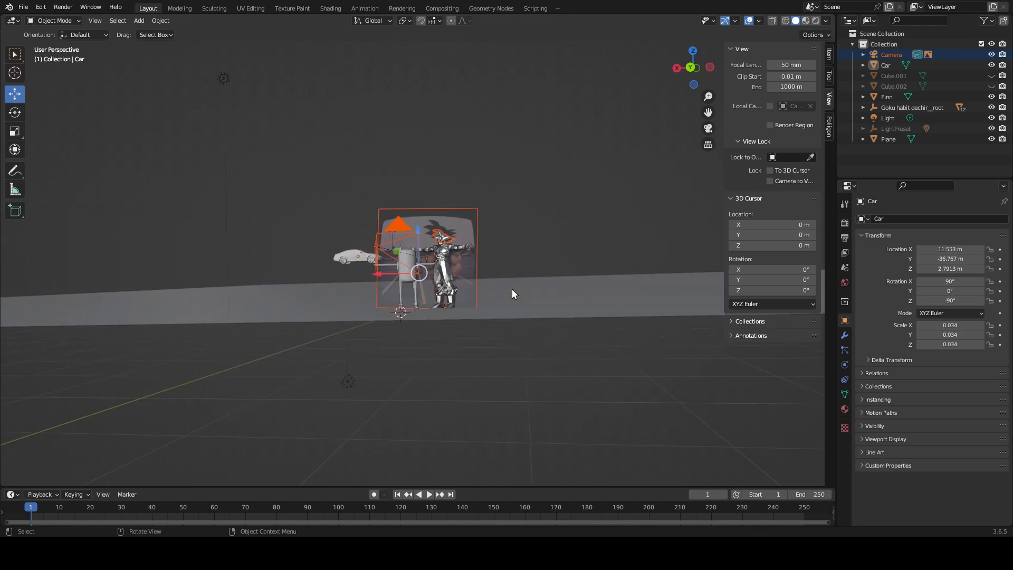
Step: Lower the car along Z to the ground plane, at a Z location of about 0.748 m
scroll(511, 290, up, 3)
click(592, 206)
scroll(597, 200, up, 2)
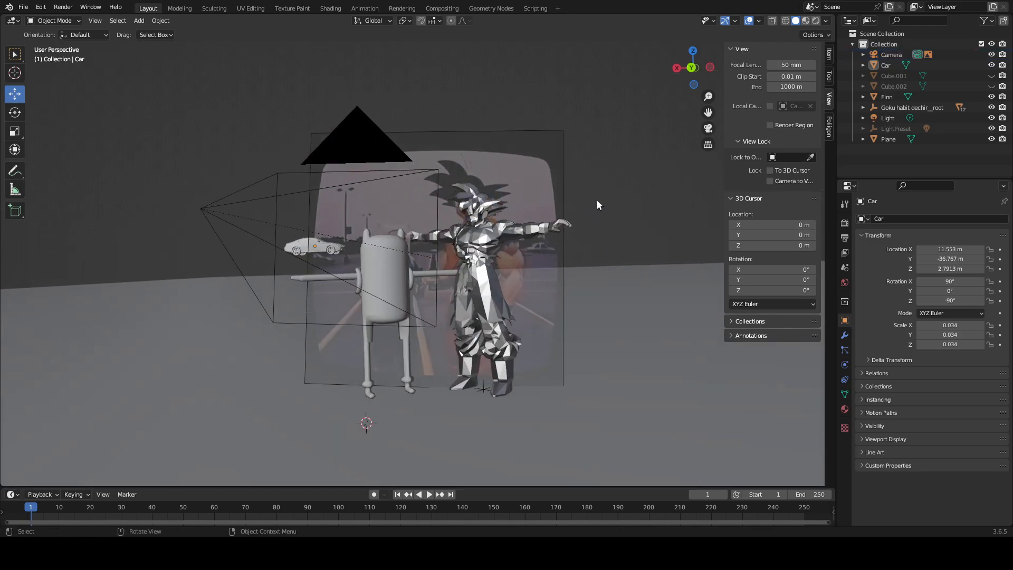
scroll(597, 201, up, 4)
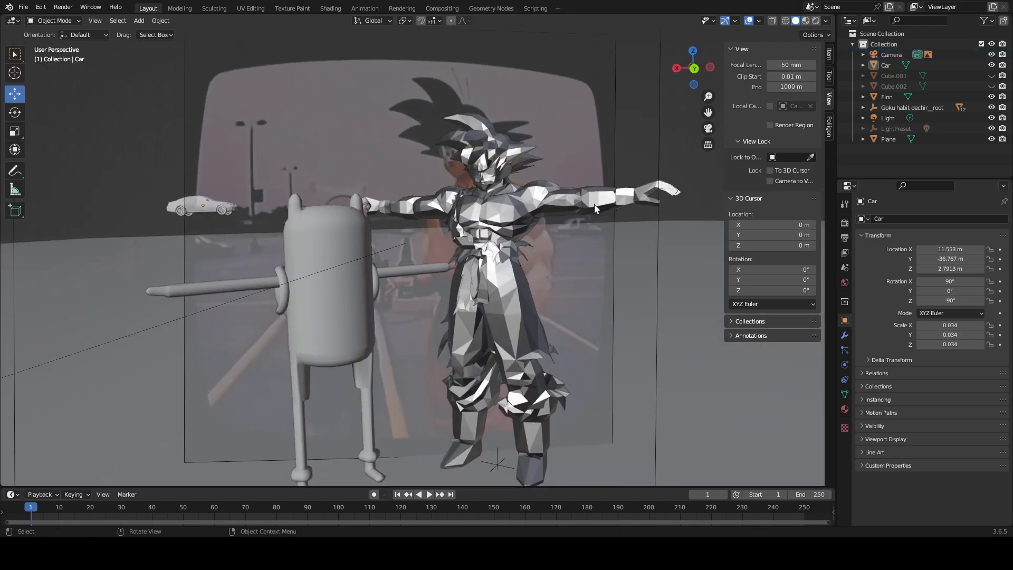
shift+middle_drag(594, 205, 615, 211)
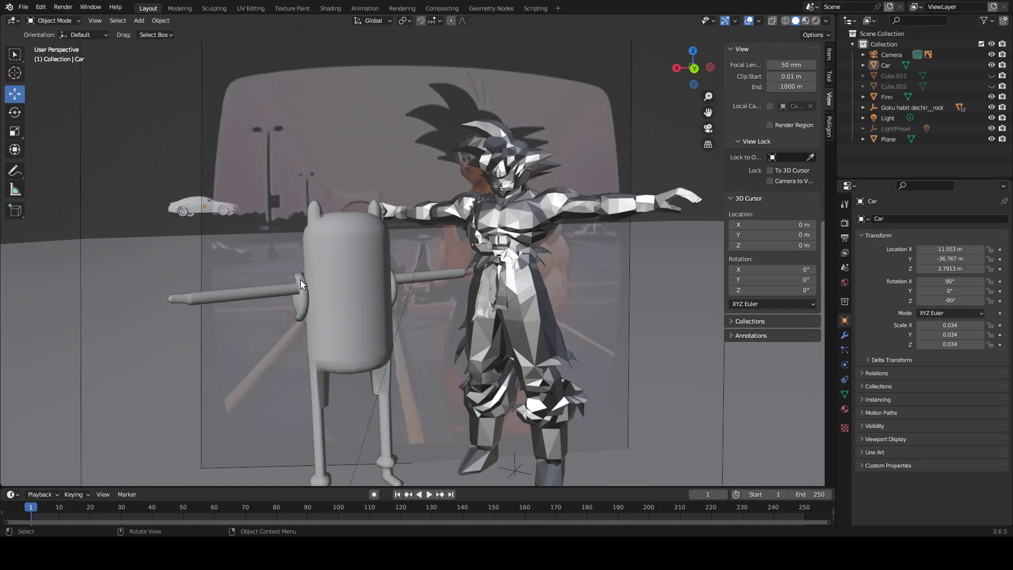
click(196, 207)
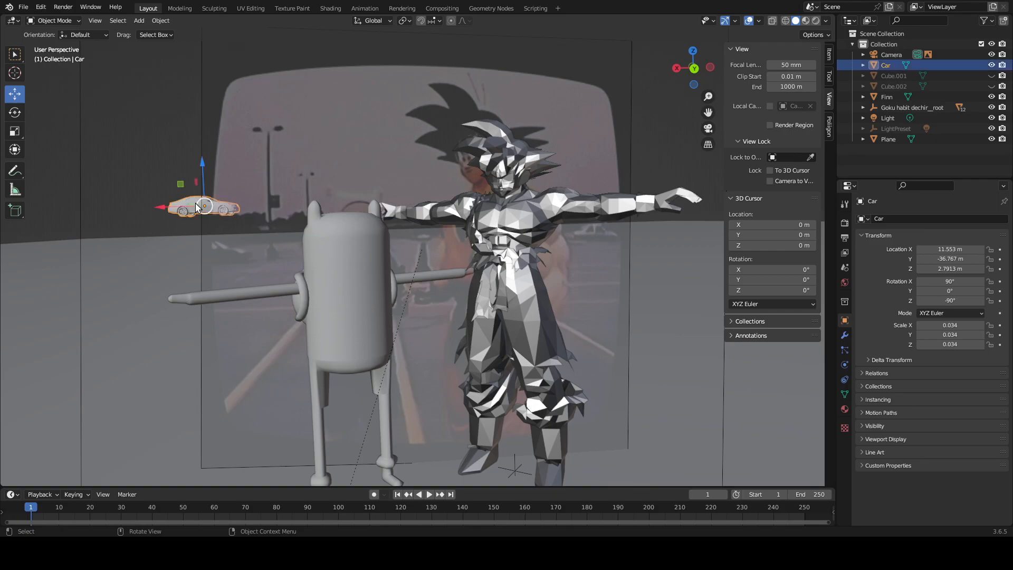
drag(206, 158, 203, 198)
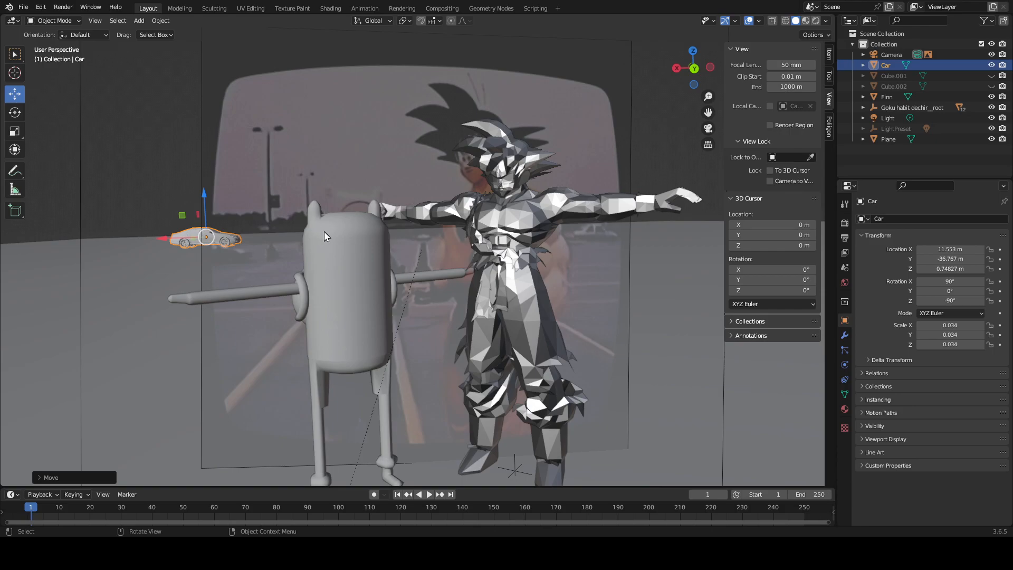
Step: Deselect the car's front vertices in Edit Mode, then return to Object Mode
scroll(335, 267, down, 8)
key(Tab)
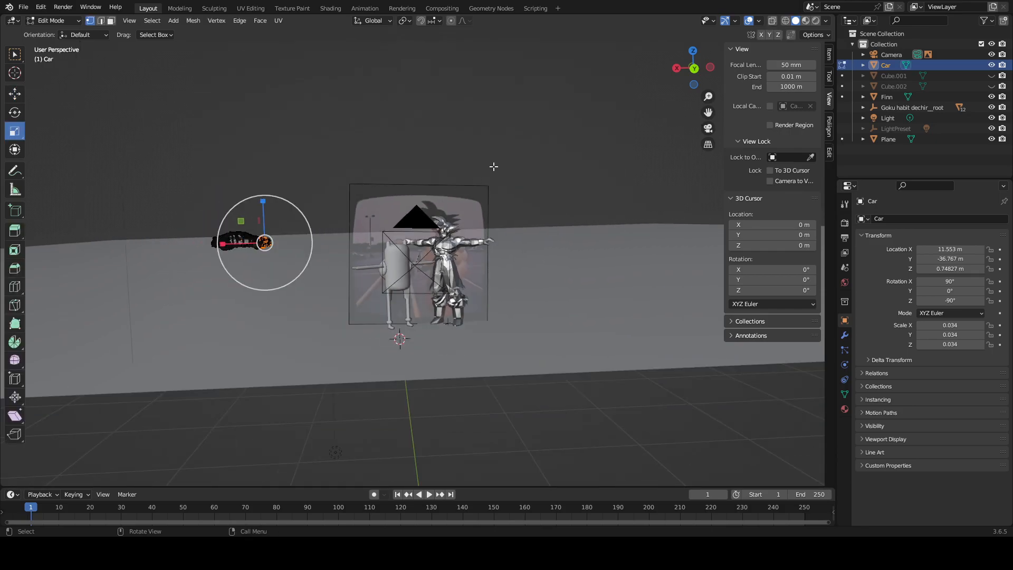
click(557, 185)
middle_drag(517, 245, 586, 254)
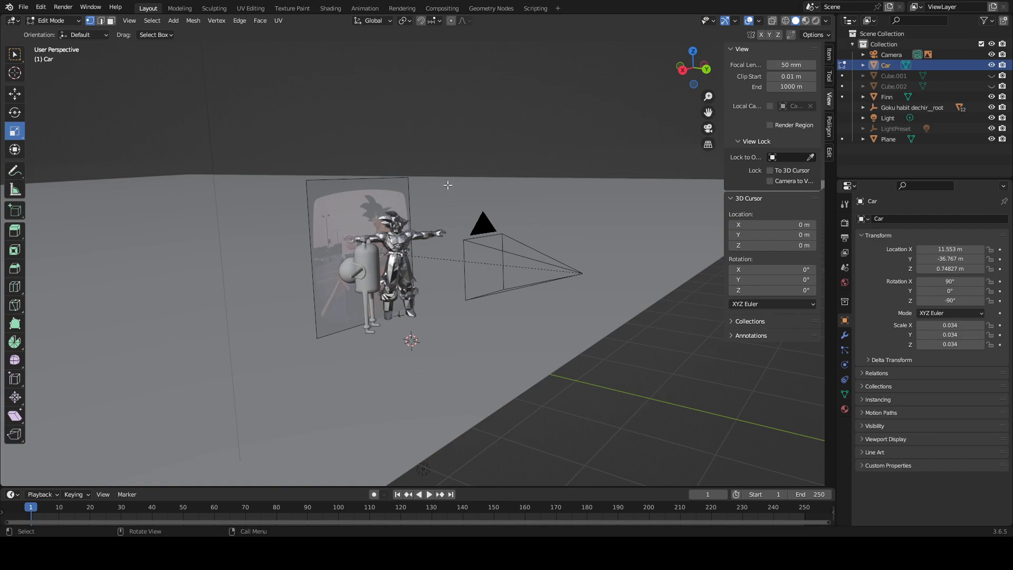
middle_drag(465, 186, 452, 199)
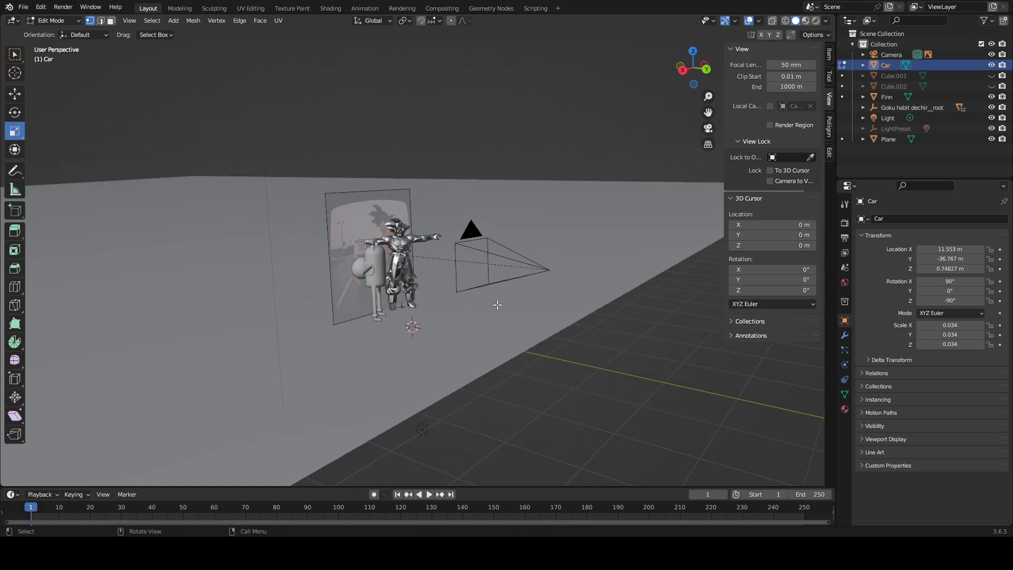
scroll(497, 305, up, 2)
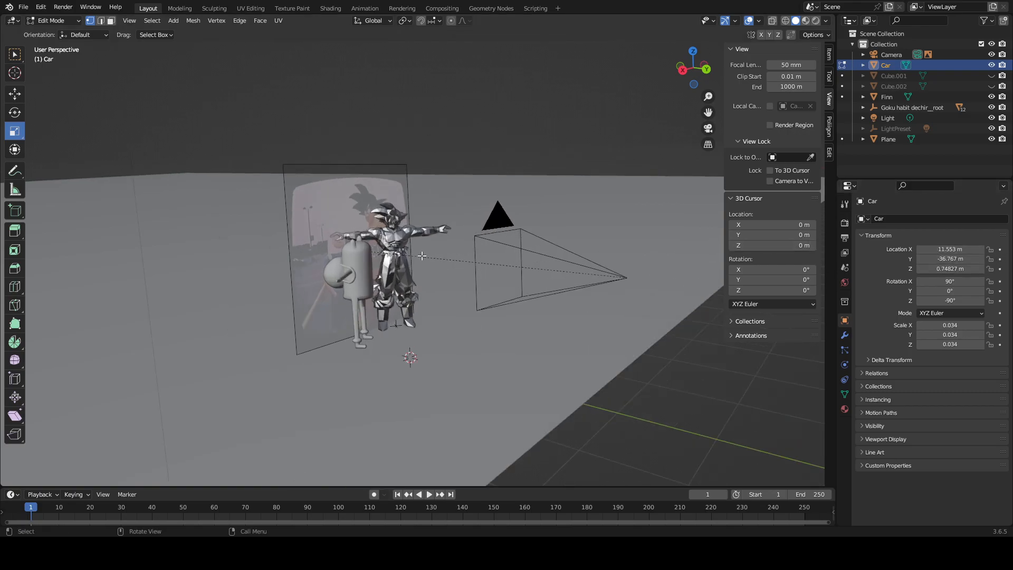
key(Tab)
key(grave)
key(Escape)
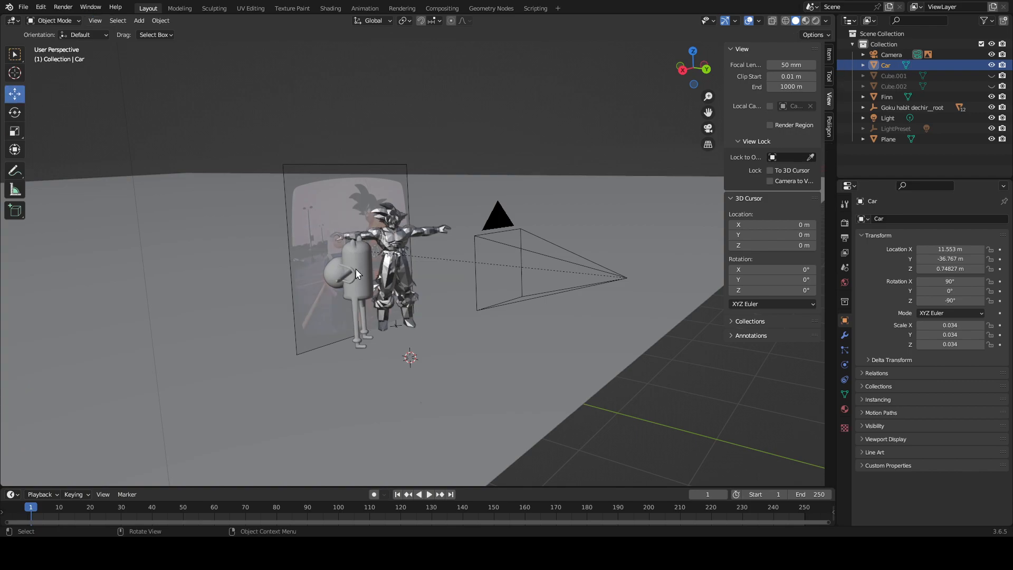
key(Tab)
key(Tab)
Step: Check the transform values of Finn and of a Goku mesh part by selecting each in turn
click(355, 269)
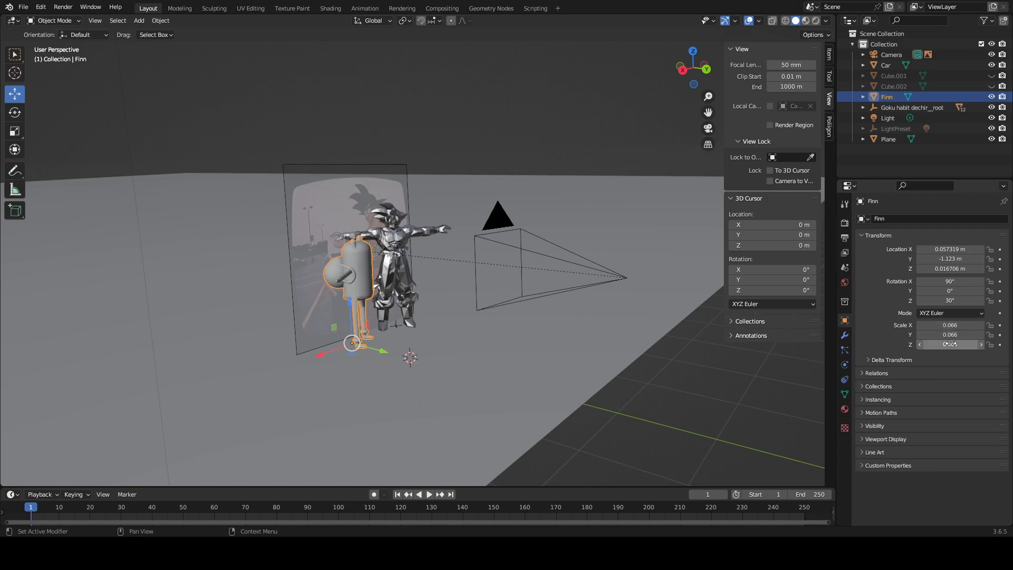
click(398, 250)
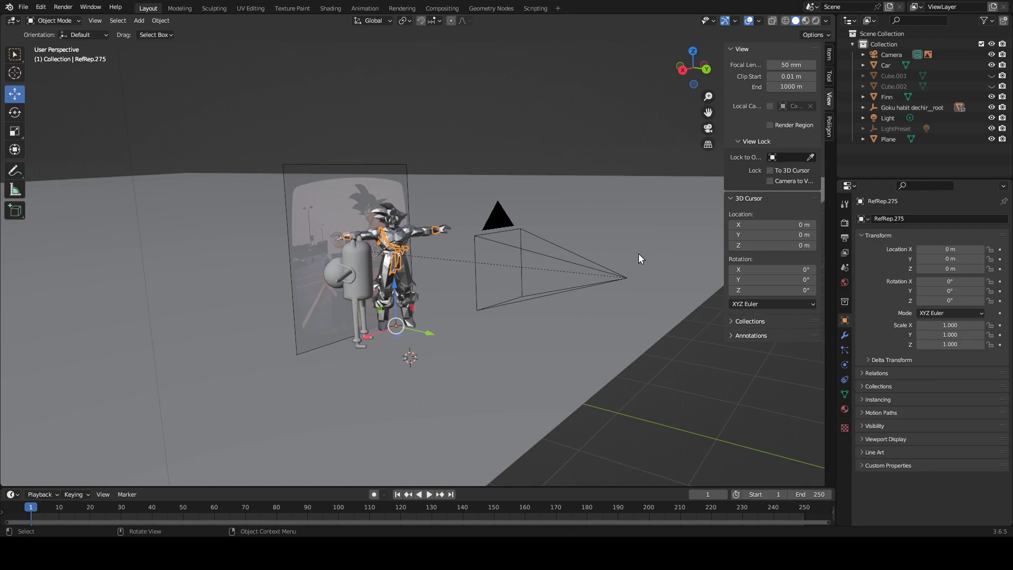
click(357, 277)
middle_drag(357, 277, 574, 277)
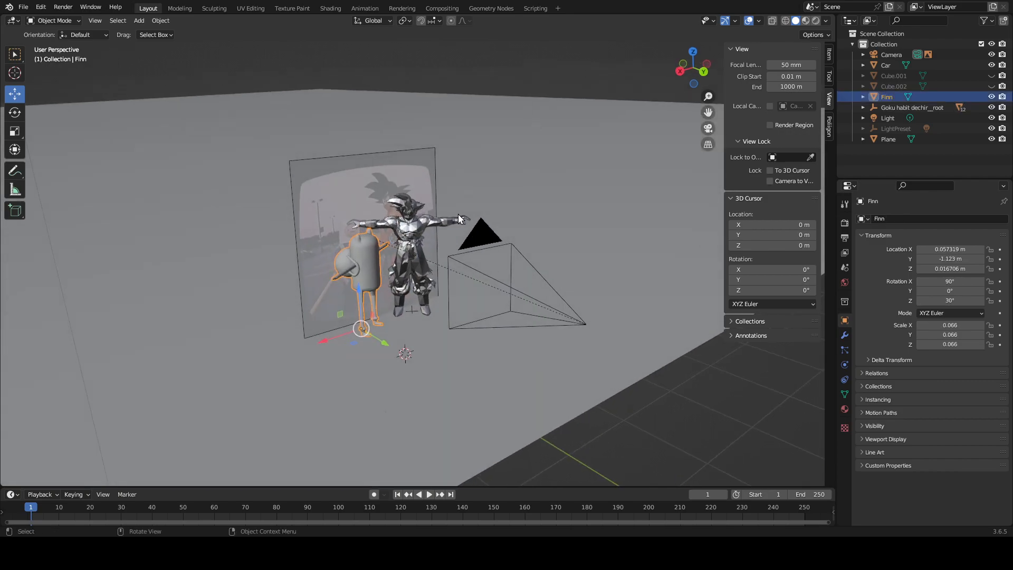
Step: Select the reference image and the car in turn, and examine how they line up with the characters and camera
click(388, 186)
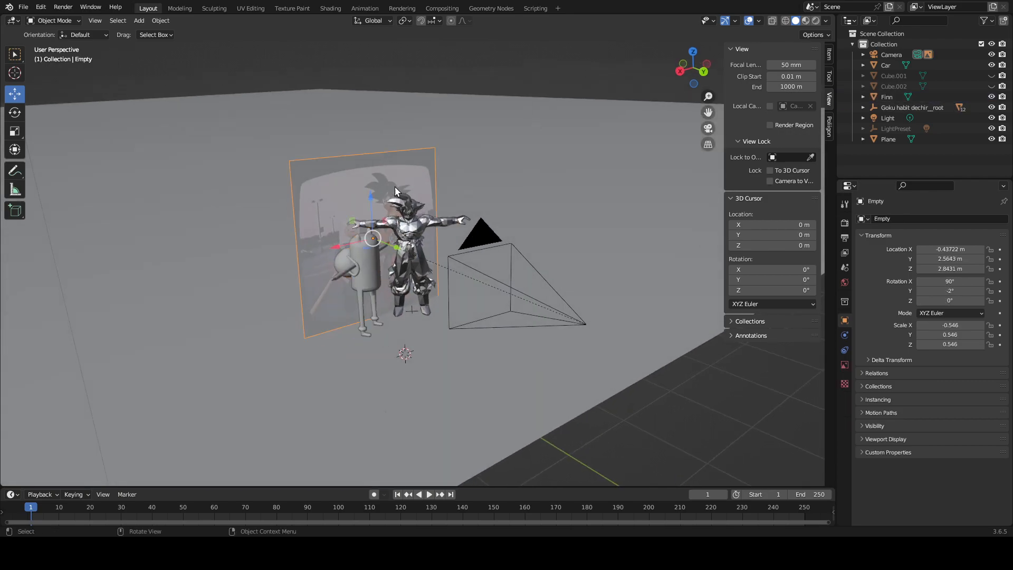
middle_drag(395, 185, 592, 209)
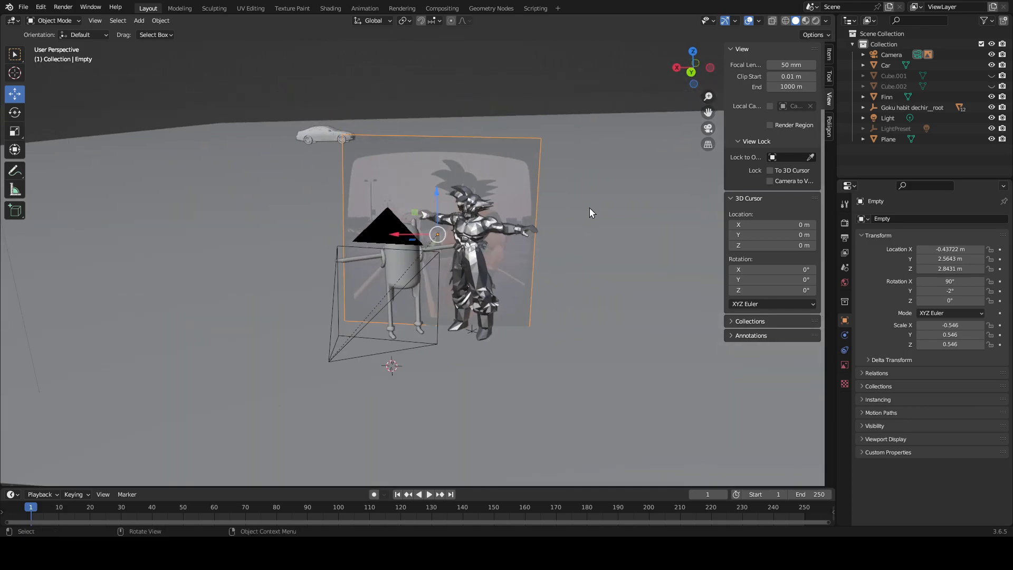
click(322, 136)
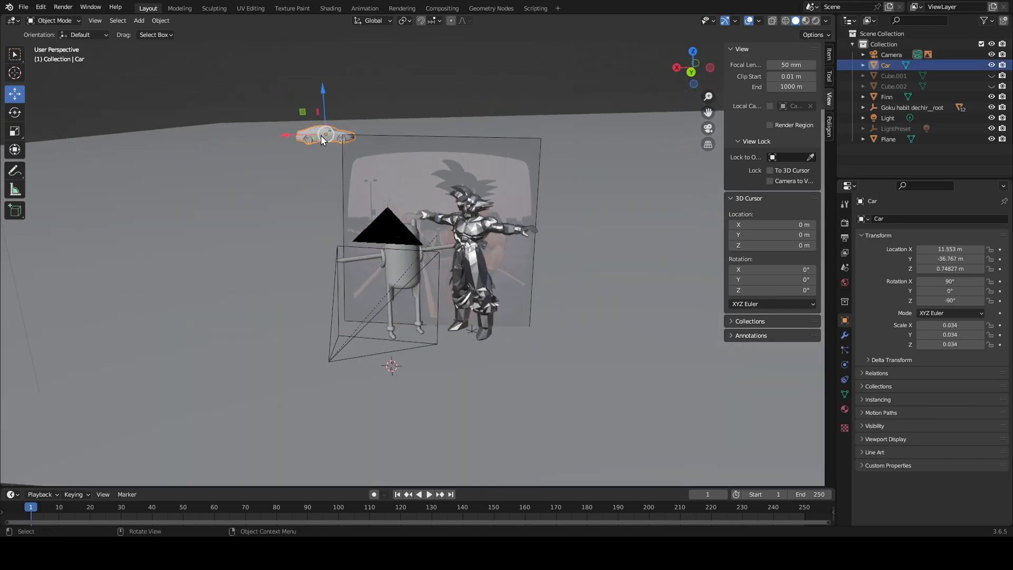
click(460, 177)
scroll(460, 178, down, 5)
scroll(460, 177, up, 3)
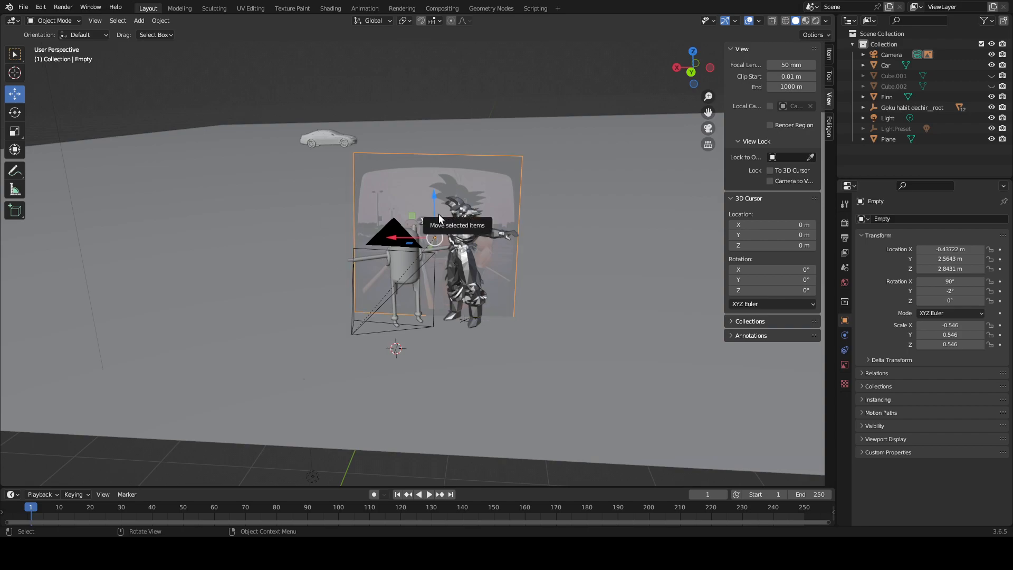
scroll(441, 227, up, 3)
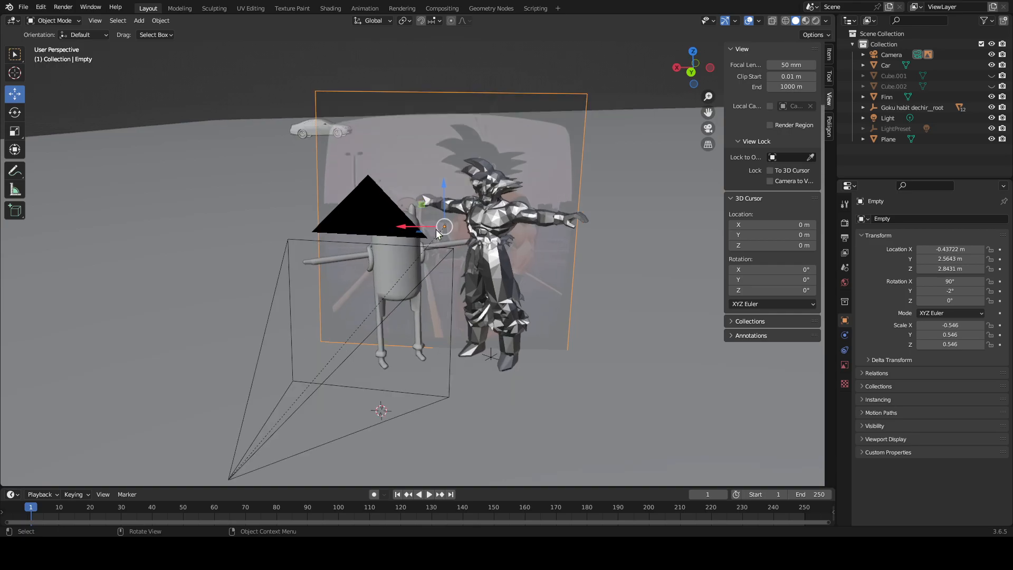
Step: Examine the placement of the reference image, characters, camera and car in the parking-lot scene from several distances and angles
scroll(442, 232, down, 5)
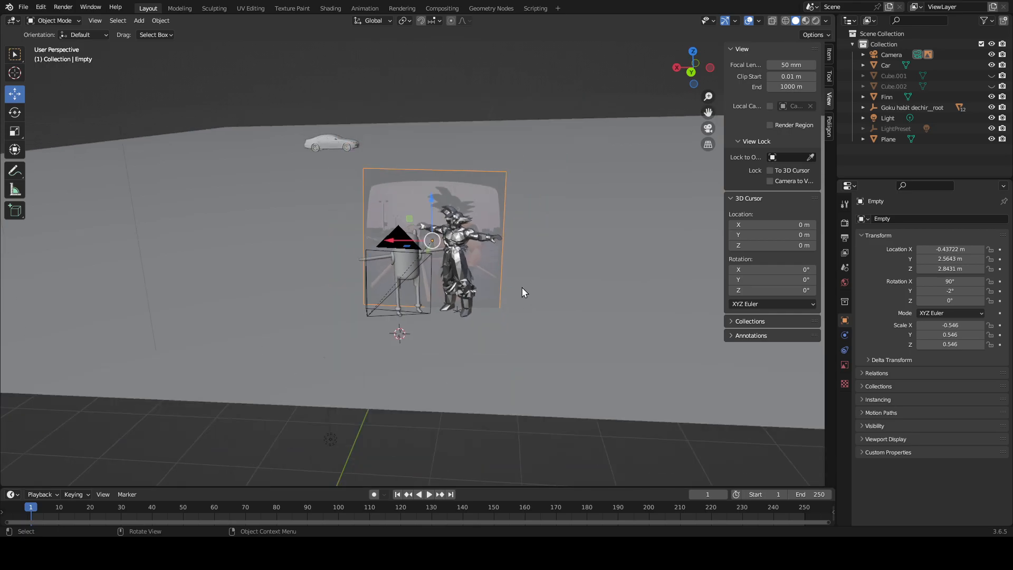
scroll(520, 285, down, 2)
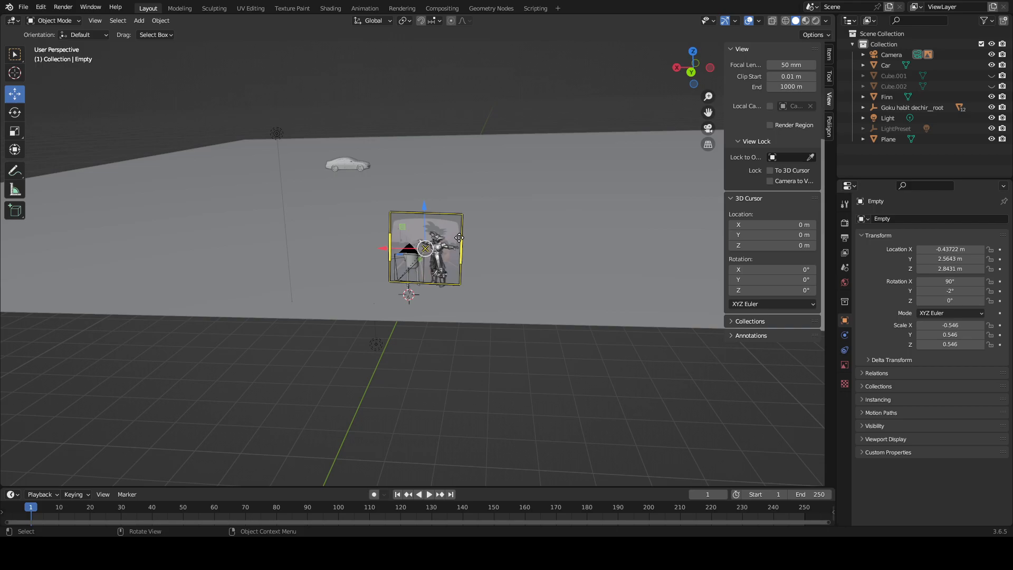
scroll(459, 237, up, 3)
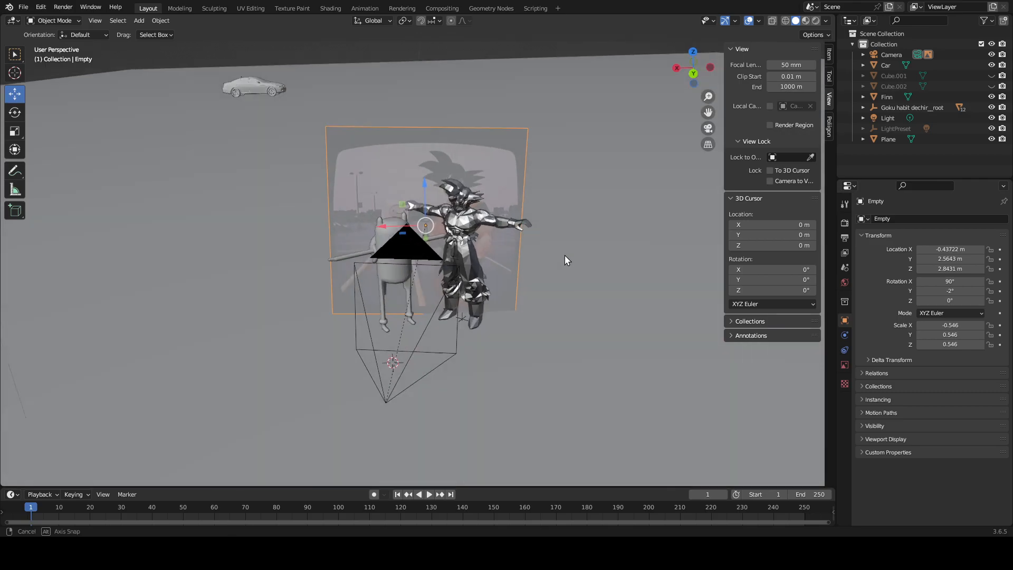
scroll(564, 256, up, 2)
middle_drag(563, 255, 372, 299)
middle_drag(433, 286, 411, 359)
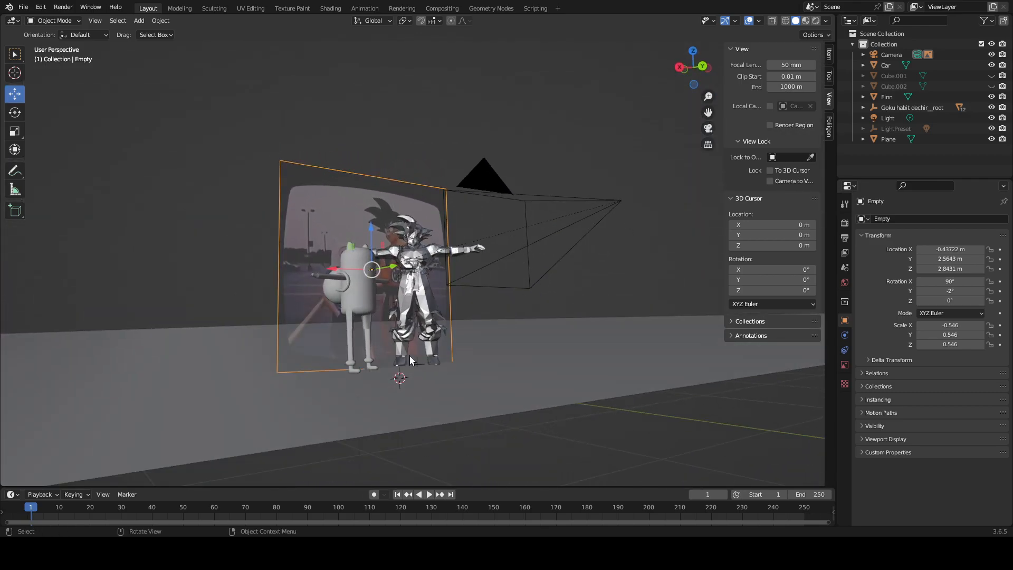
middle_drag(440, 315, 466, 295)
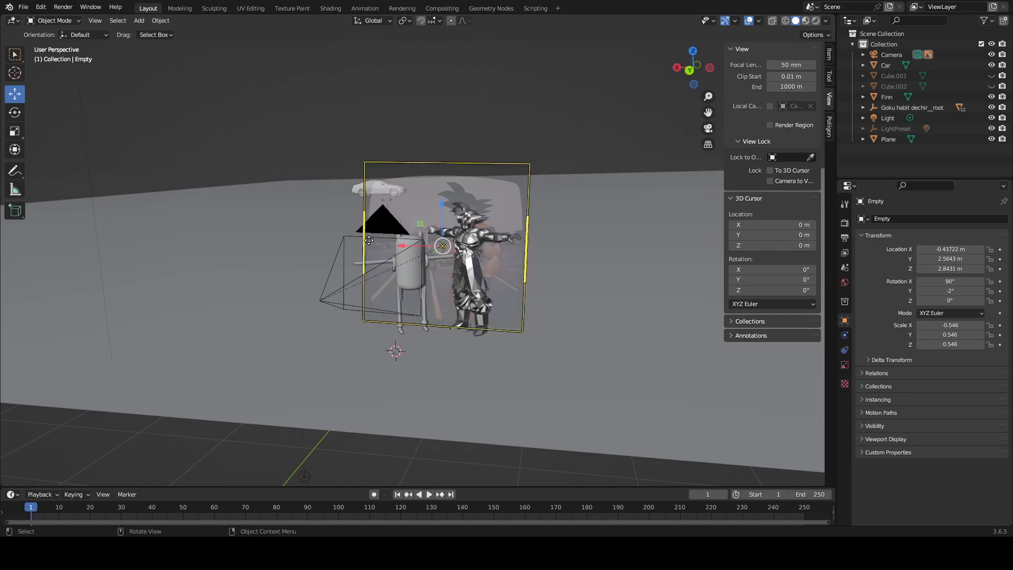
scroll(426, 227, down, 2)
scroll(426, 227, up, 3)
scroll(425, 231, up, 1)
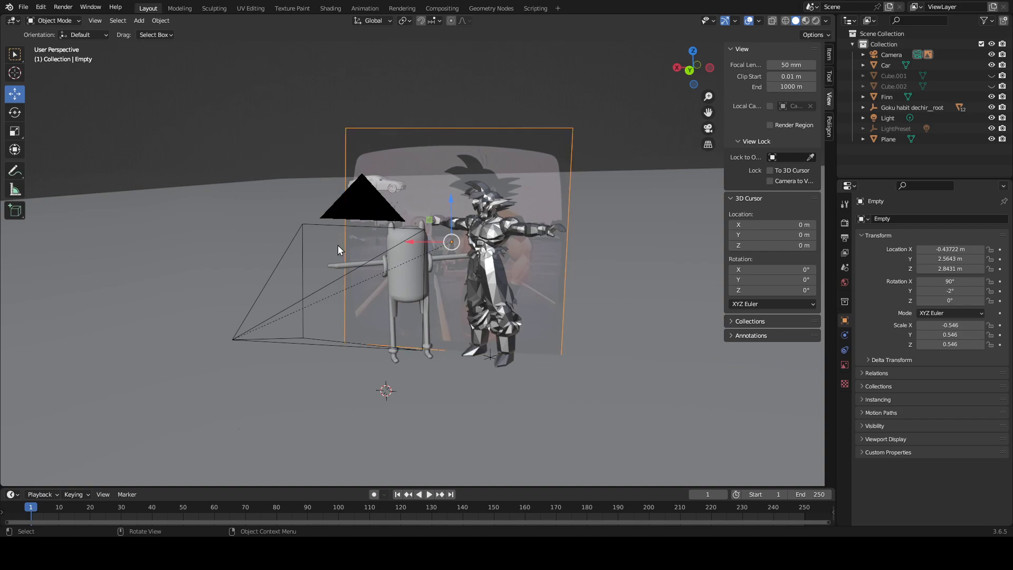
Step: Check the transform values of the camera and of the reference image by selecting each in turn
click(303, 299)
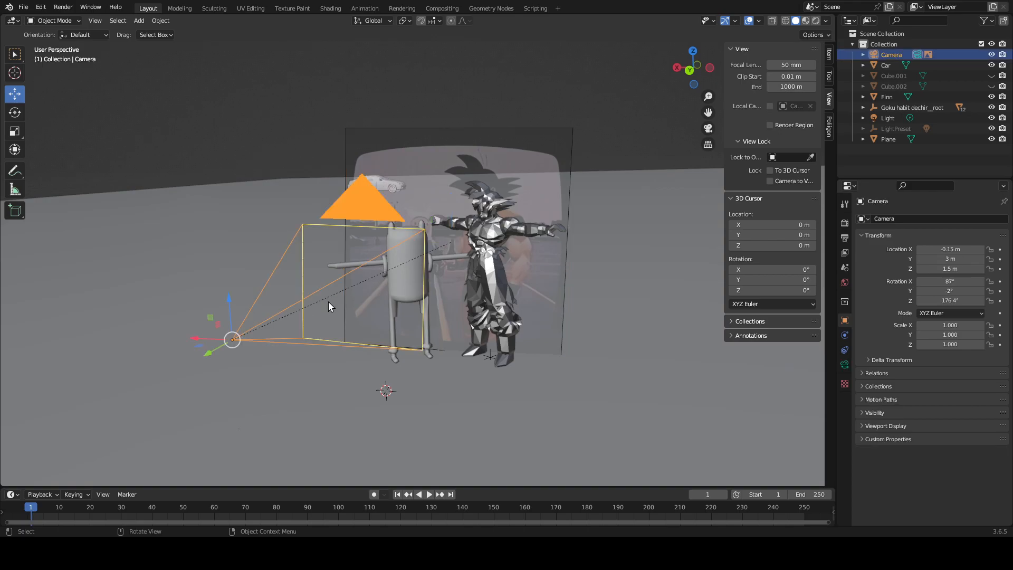
scroll(596, 255, down, 6)
scroll(593, 201, up, 5)
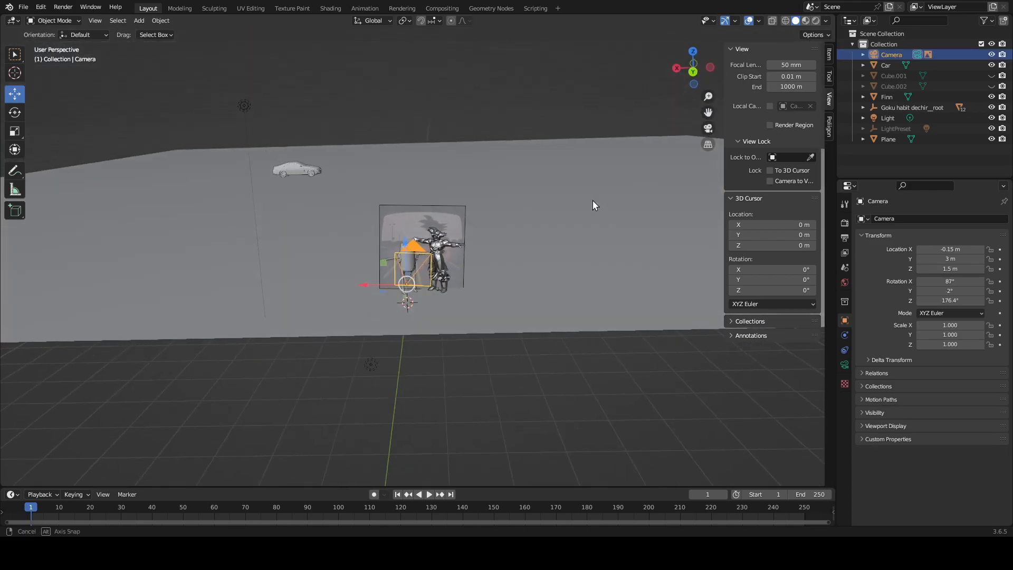
click(477, 185)
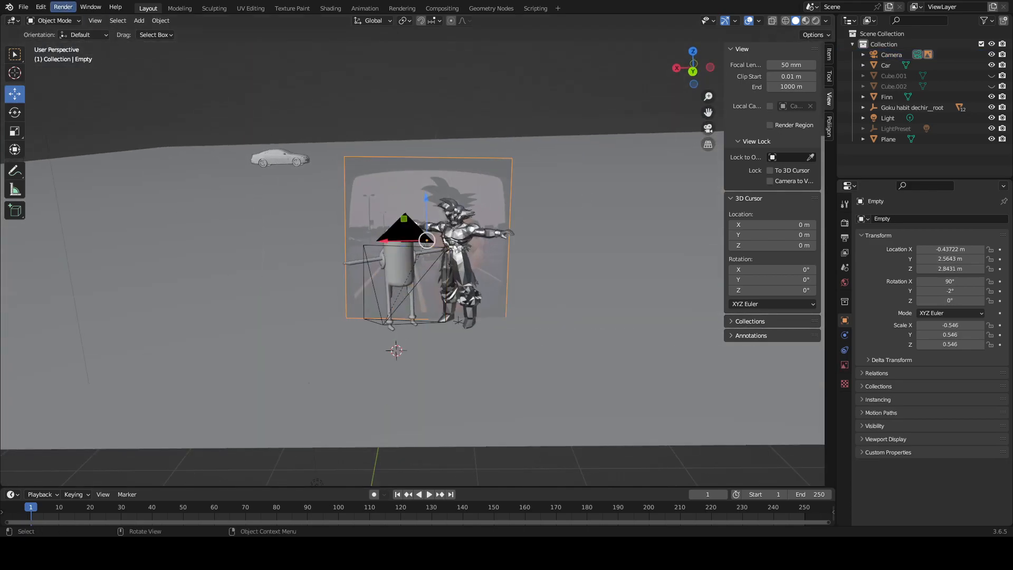
Step: Open the low-poly Finn model file, discarding the unsaved changes to Goku Finn Parking Lot.blend
click(24, 7)
click(58, 30)
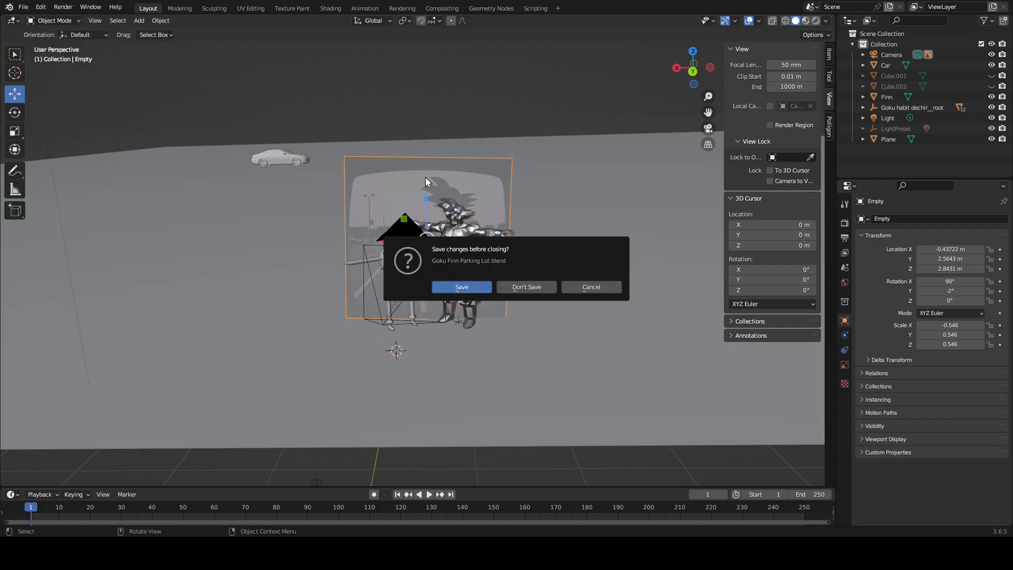
click(520, 287)
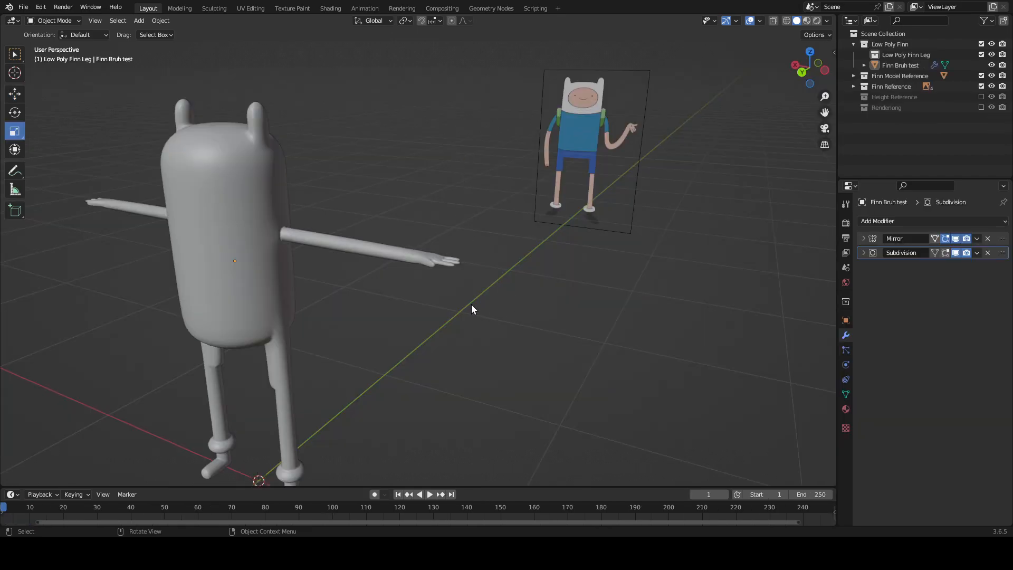
Step: Examine the low-poly Finn model's body, arms and legs from several angles beside its reference image
scroll(476, 303, down, 3)
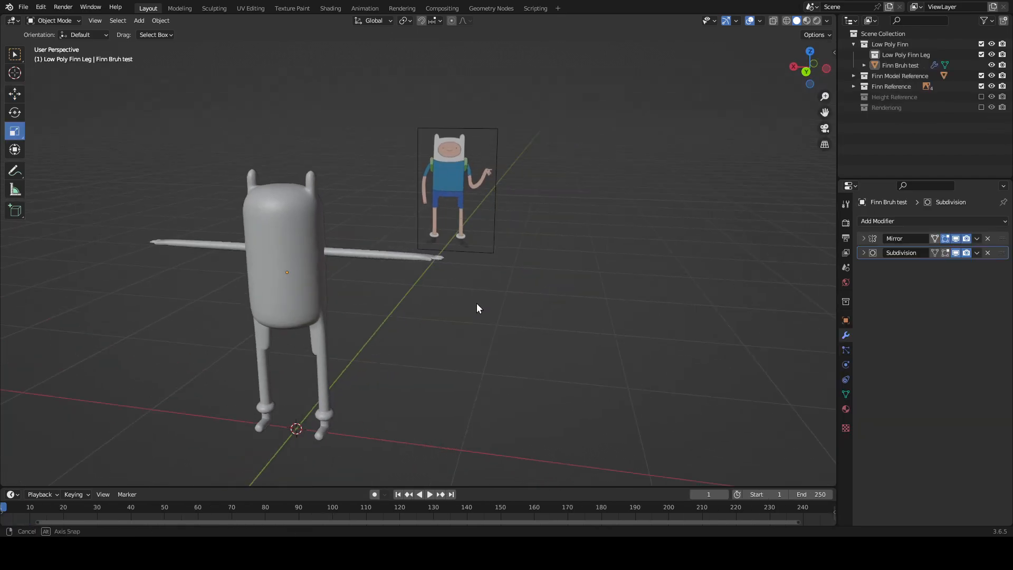
middle_drag(476, 303, 436, 304)
scroll(436, 304, up, 2)
middle_drag(369, 344, 107, 223)
scroll(372, 356, up, 2)
scroll(578, 229, down, 5)
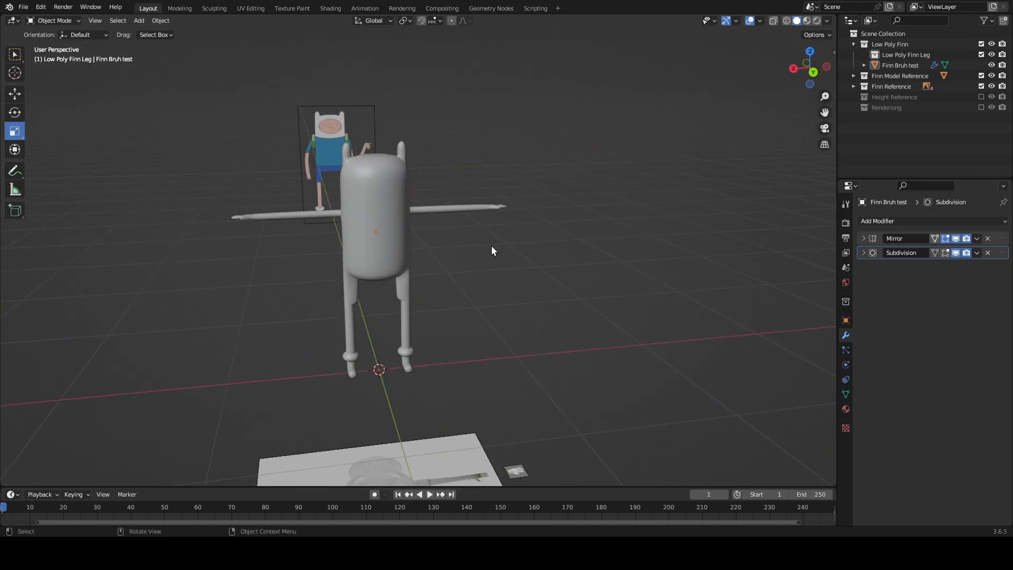
scroll(518, 243, up, 2)
shift+middle_drag(456, 323, 486, 314)
scroll(486, 313, up, 3)
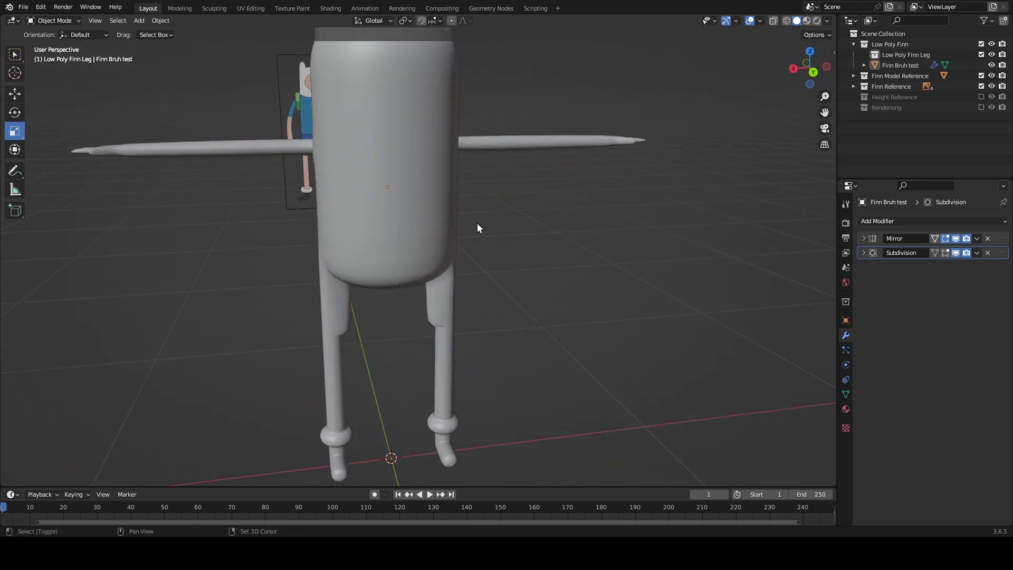
shift+middle_drag(477, 182, 490, 264)
Step: Enter Edit Mode on the Finn model, select vertices around the wrist and inspect the arm and hand topology
click(389, 233)
key(Tab)
middle_drag(389, 233, 515, 241)
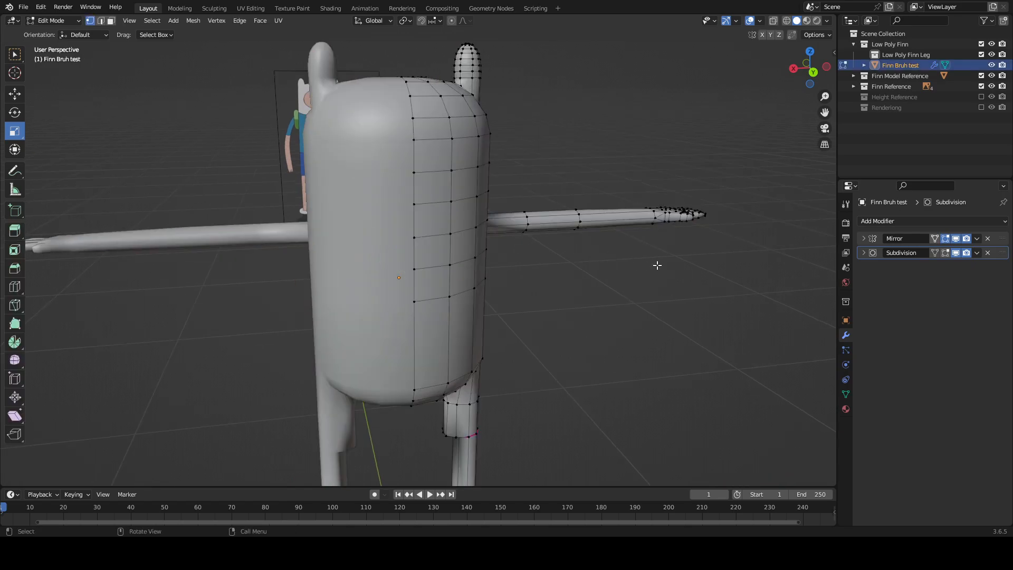
middle_drag(656, 265, 497, 231)
scroll(583, 250, up, 4)
scroll(497, 231, down, 5)
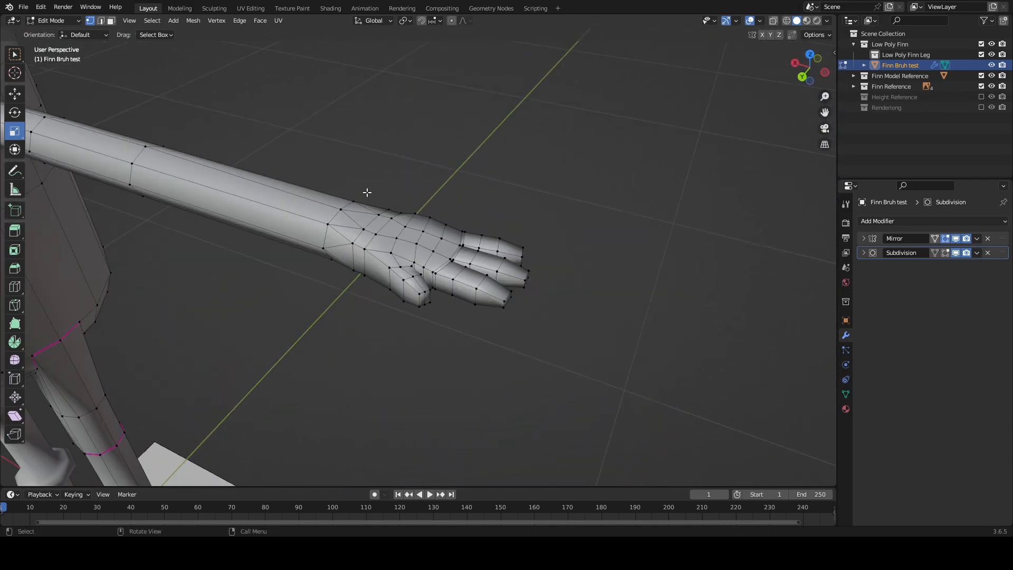
drag(385, 184, 316, 254)
scroll(347, 235, up, 6)
middle_drag(552, 304, 356, 277)
scroll(512, 271, down, 3)
Step: Return to Object Mode and apply Shade Smooth to the Finn model
right_click(506, 259)
mouse_move(512, 258)
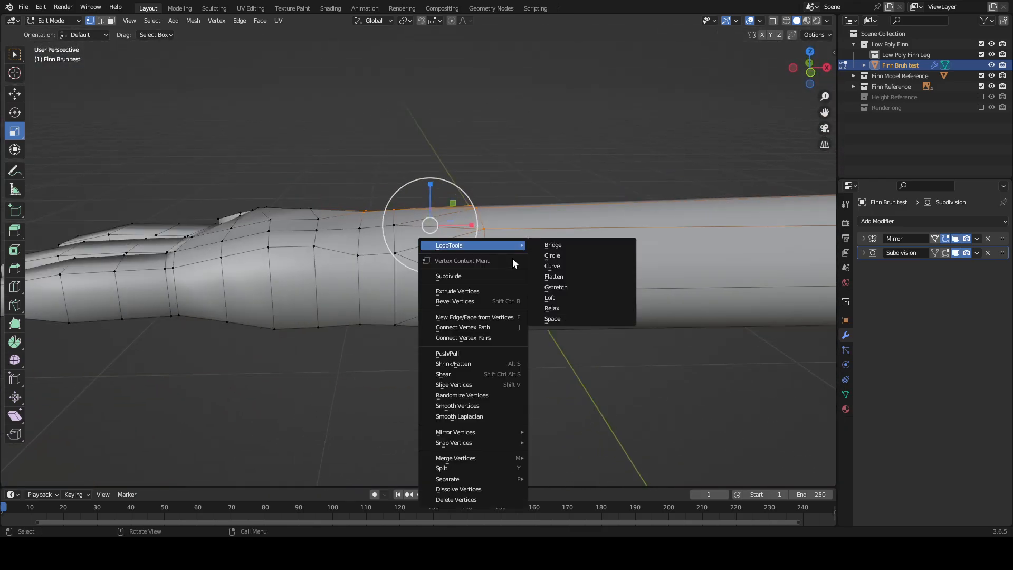
key(Escape)
key(Tab)
right_click(534, 261)
click(523, 235)
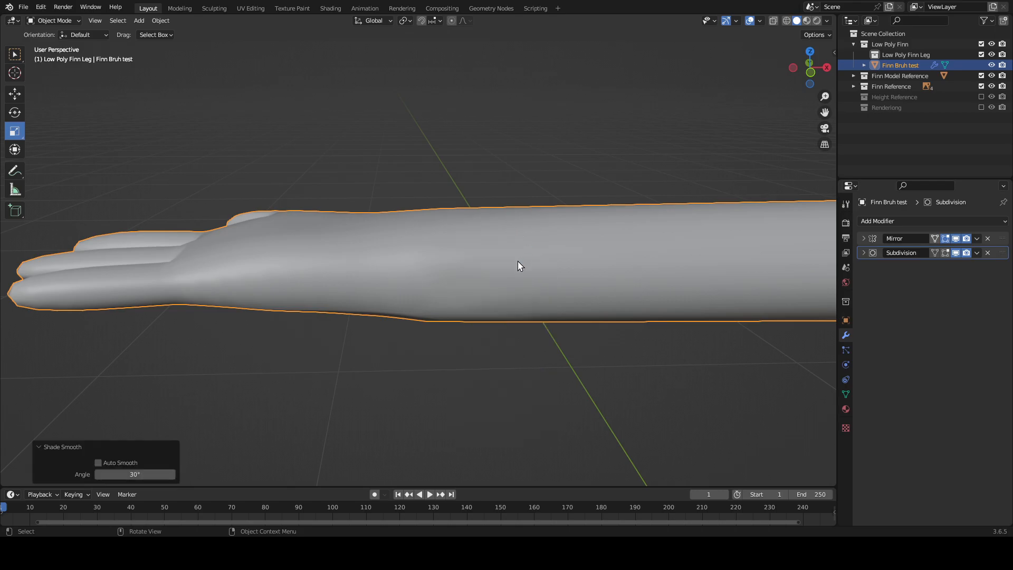
Step: Apply Shade Flat to the Finn model to reveal the faces on the arm and hand
key(Tab)
key(Tab)
right_click(518, 252)
click(503, 277)
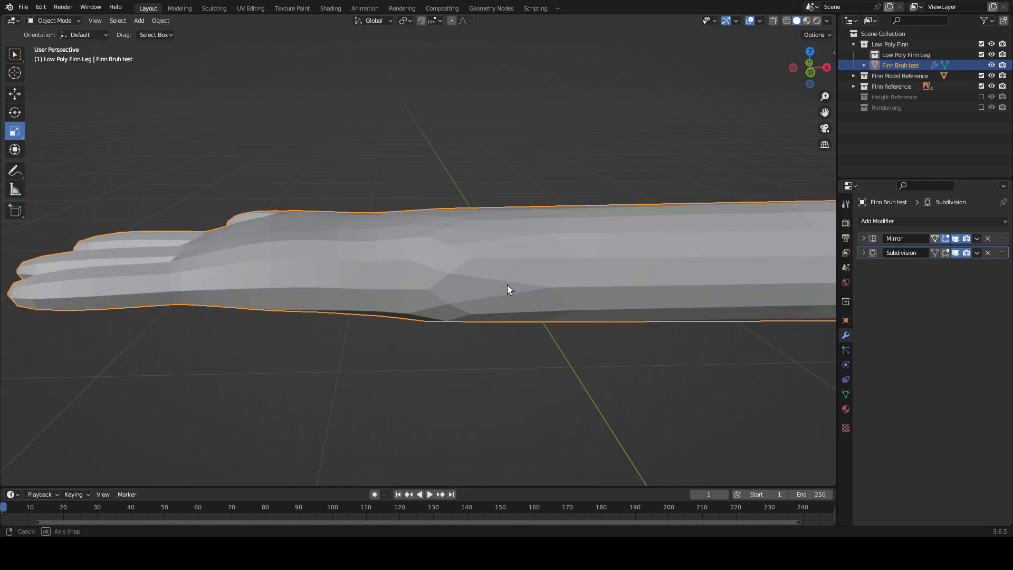
Step: Check the hand's mesh in Edit Mode, then apply Shade Smooth to the Finn model in Object Mode
middle_drag(508, 285, 665, 420)
scroll(304, 297, down, 4)
key(Tab)
scroll(327, 320, down, 2)
key(Tab)
right_click(412, 264)
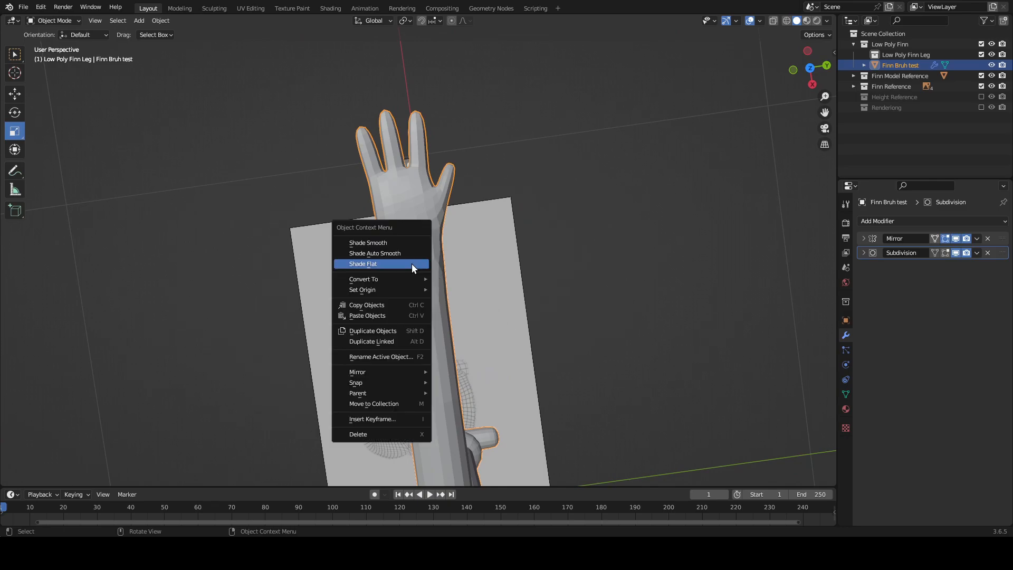
click(401, 240)
scroll(402, 236, up, 4)
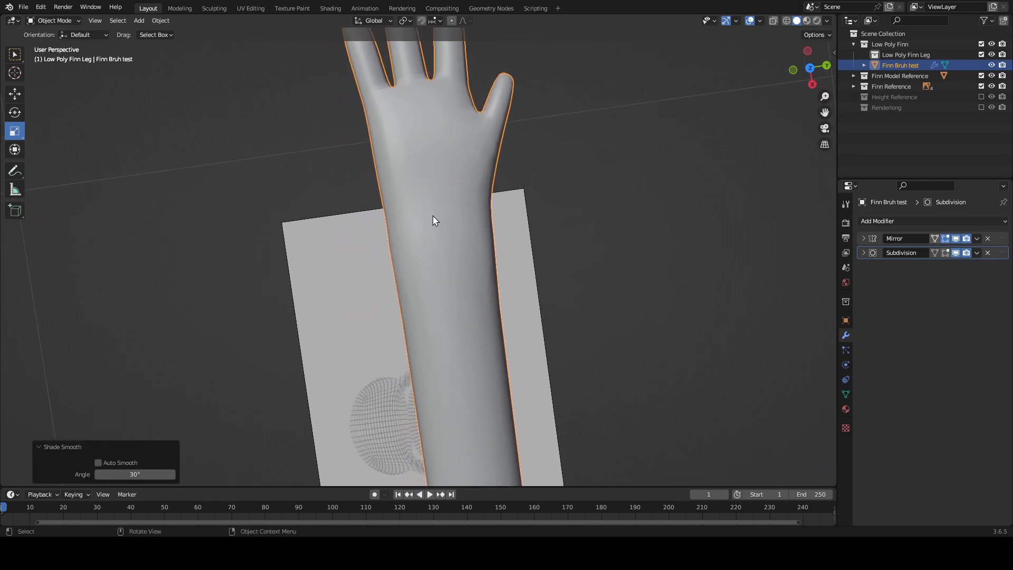
Step: Exclude the Finn Reference collection from the view layer and examine the smooth-shaded arm and hand
click(981, 86)
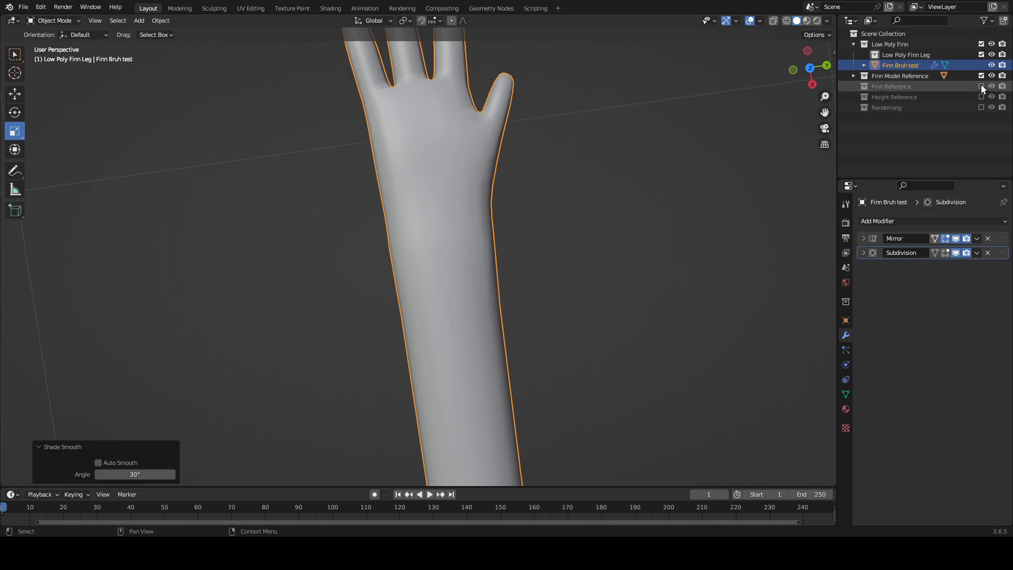
middle_drag(628, 190, 426, 248)
scroll(513, 240, up, 3)
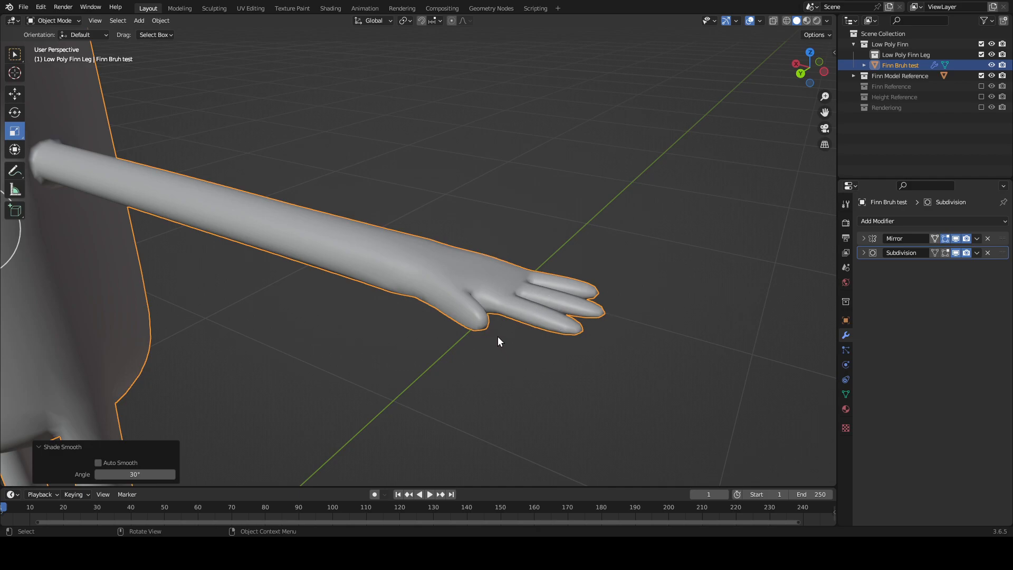
middle_drag(499, 342, 490, 389)
scroll(489, 328, down, 3)
scroll(491, 381, up, 3)
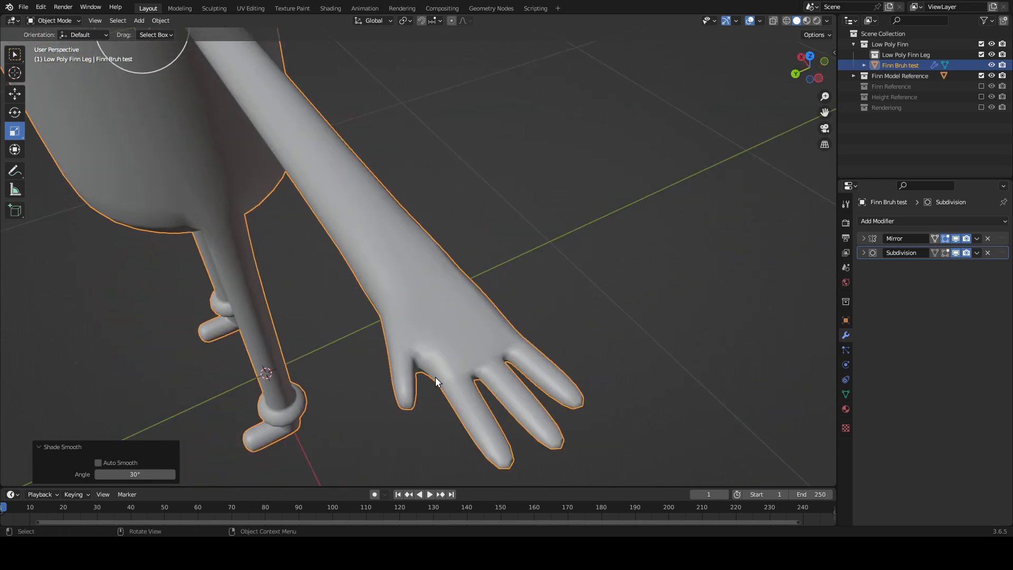
scroll(435, 376, down, 3)
middle_drag(387, 351, 471, 335)
Step: View Finn from the back orthographic view, then compare the mesh in Edit Mode with the smoothed body in Object Mode
key(grave)
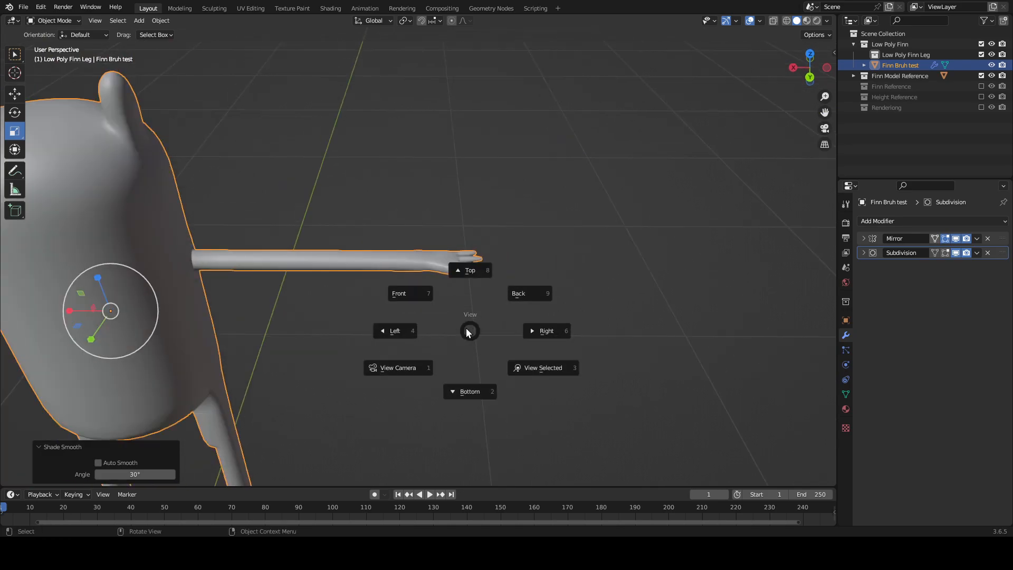
click(791, 165)
scroll(470, 329, down, 2)
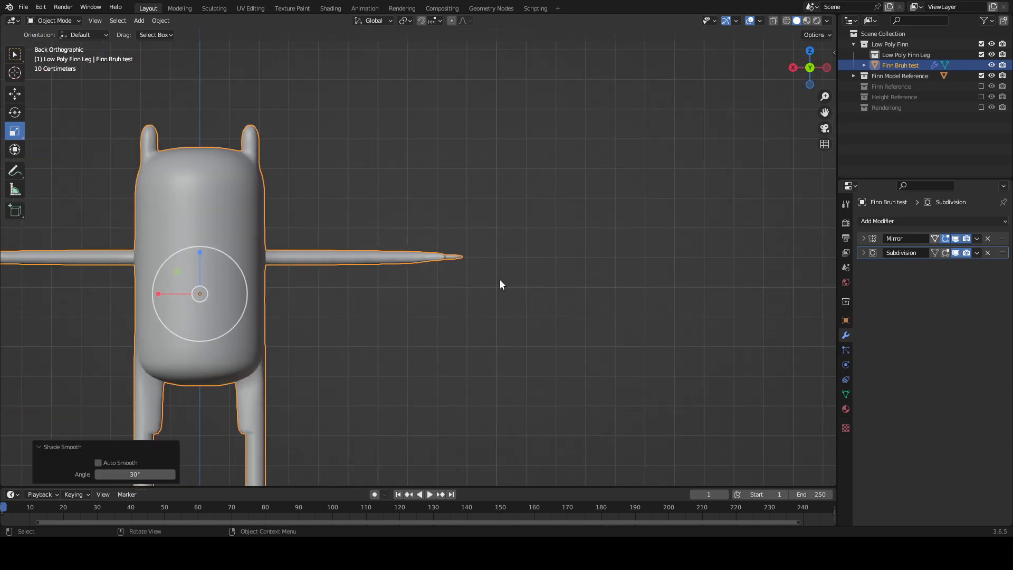
key(Tab)
middle_drag(499, 279, 518, 324)
shift+middle_drag(410, 328, 556, 230)
scroll(556, 231, up, 1)
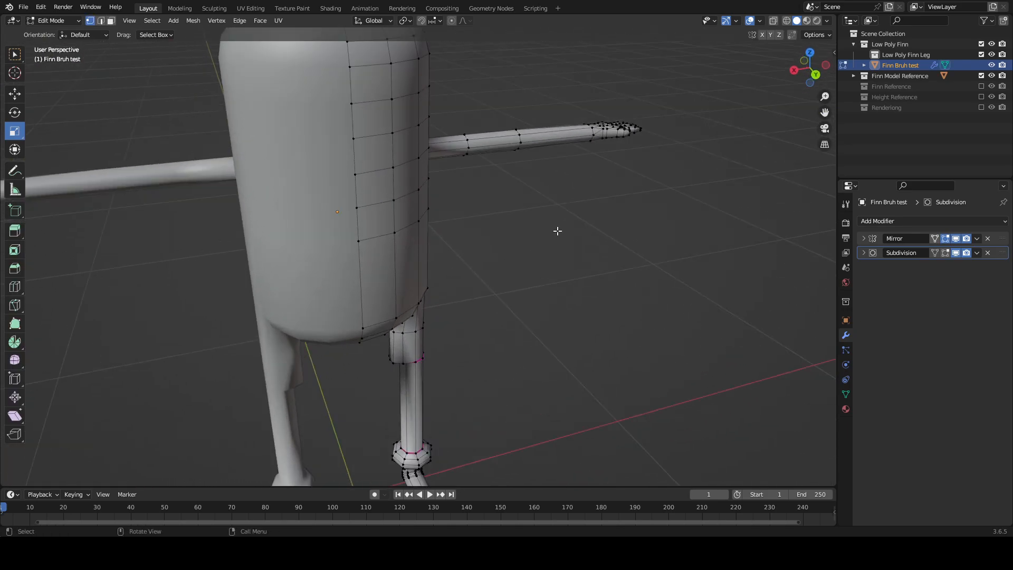
key(Tab)
scroll(557, 230, down, 1)
middle_drag(480, 208, 507, 170)
scroll(506, 170, down, 2)
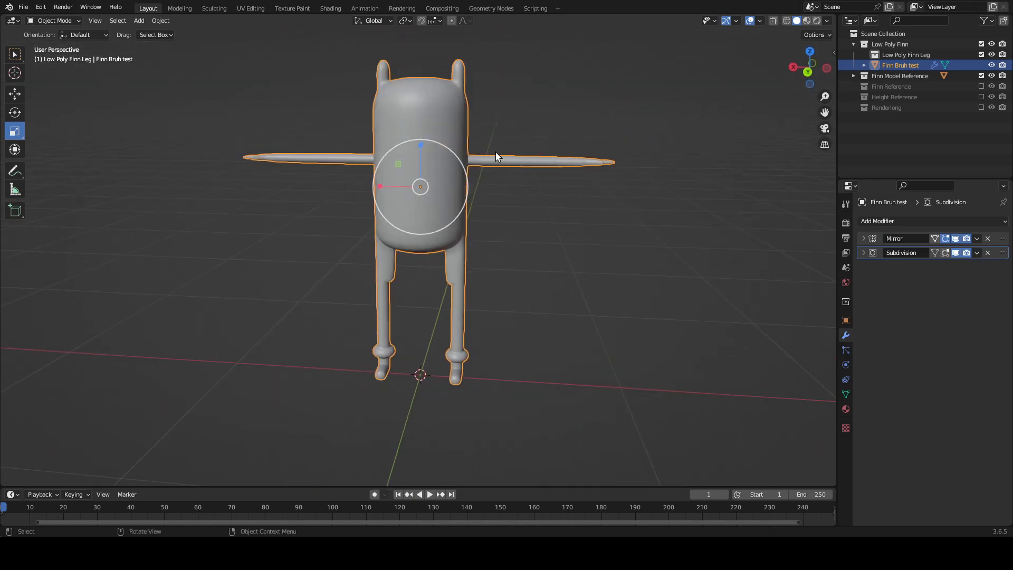
middle_drag(575, 136, 535, 175)
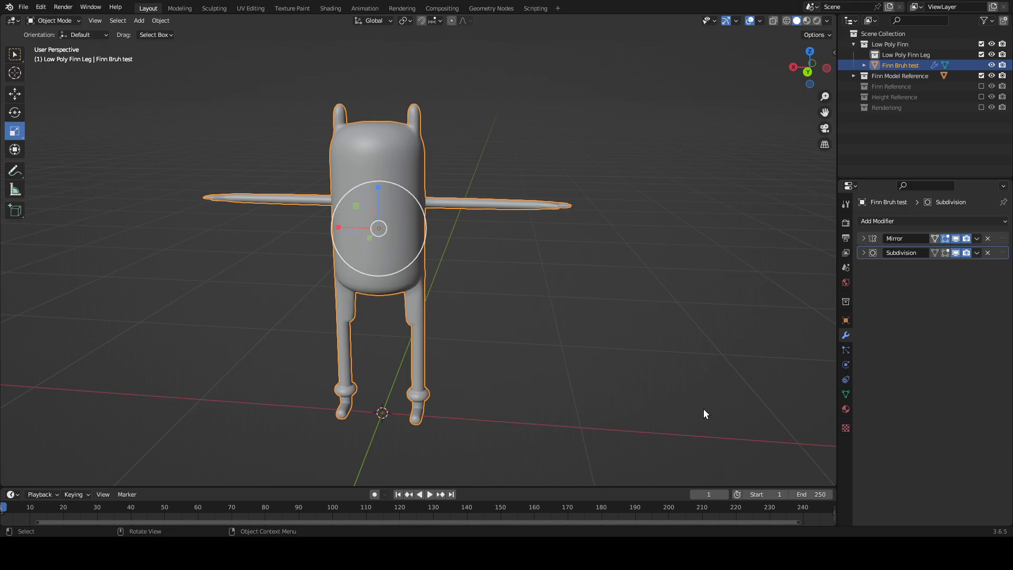
Step: Display the Finn model's object properties and check its scale values in Object Mode
key(Tab)
click(845, 320)
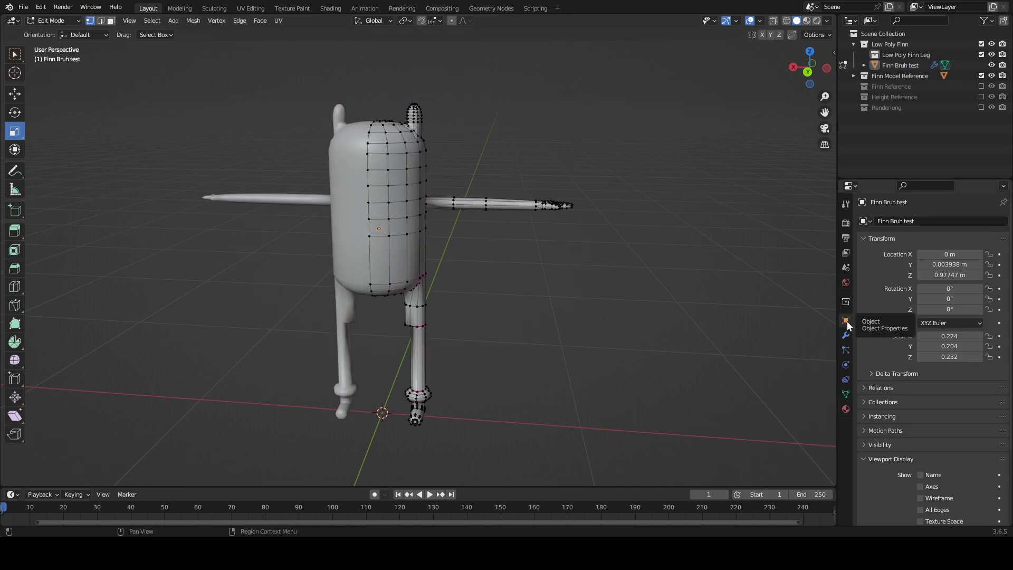
key(Tab)
click(400, 179)
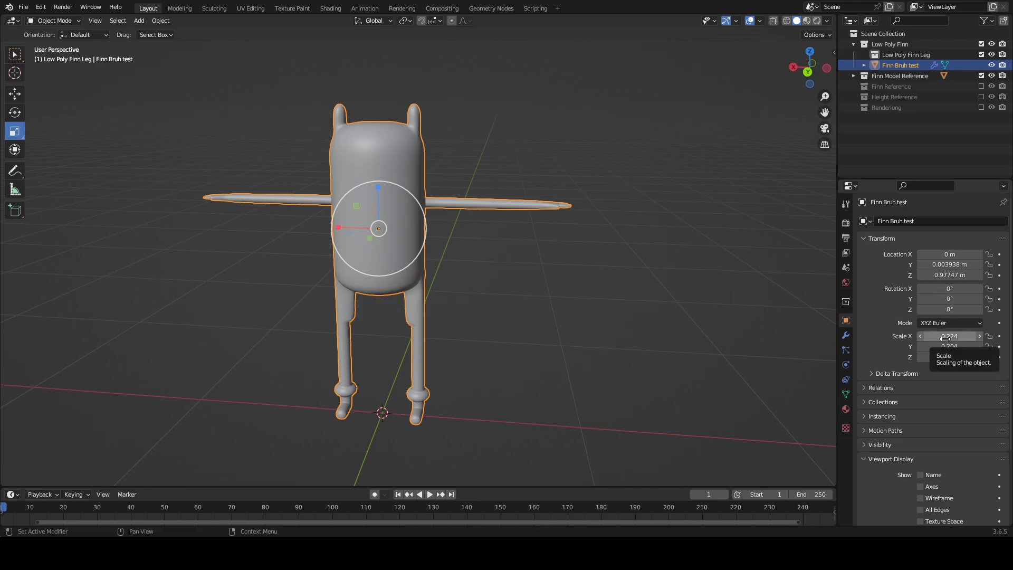
Step: Alternate between Edit Mode and Object Mode to examine the whole Finn model's mesh at different distances
key(Tab)
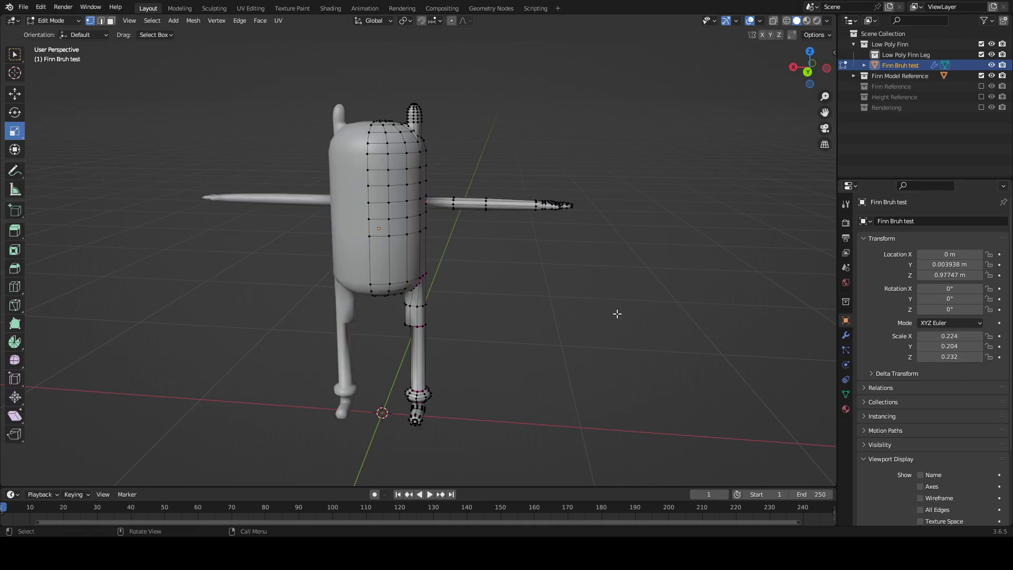
scroll(570, 310, up, 3)
key(Tab)
mouse_move(508, 304)
middle_down()
mouse_move(493, 284)
mouse_move(534, 311)
mouse_move(514, 305)
middle_up()
scroll(514, 305, down, 3)
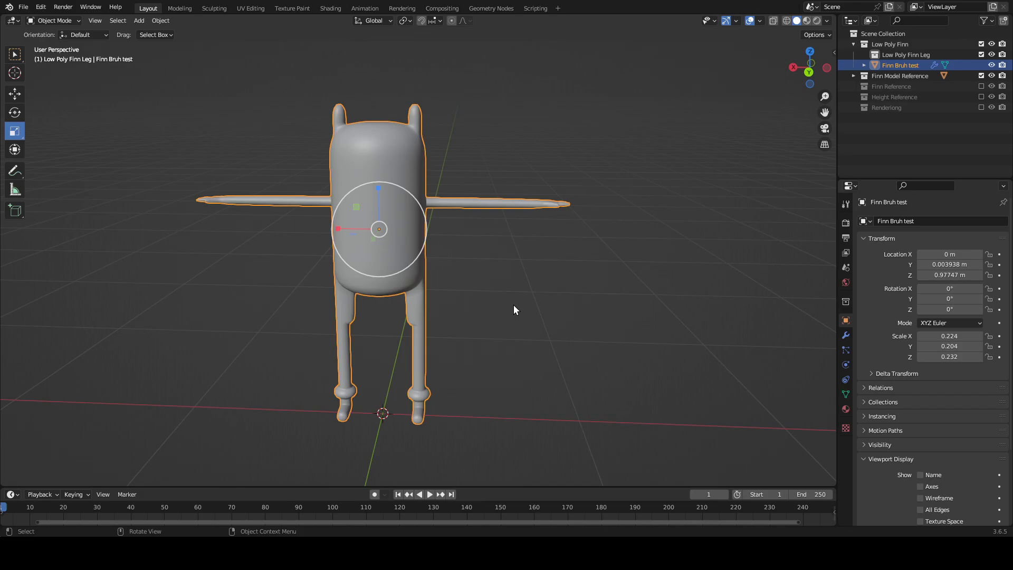
scroll(515, 309, down, 5)
middle_drag(628, 302, 610, 265)
scroll(626, 311, up, 3)
scroll(609, 265, up, 3)
key(Tab)
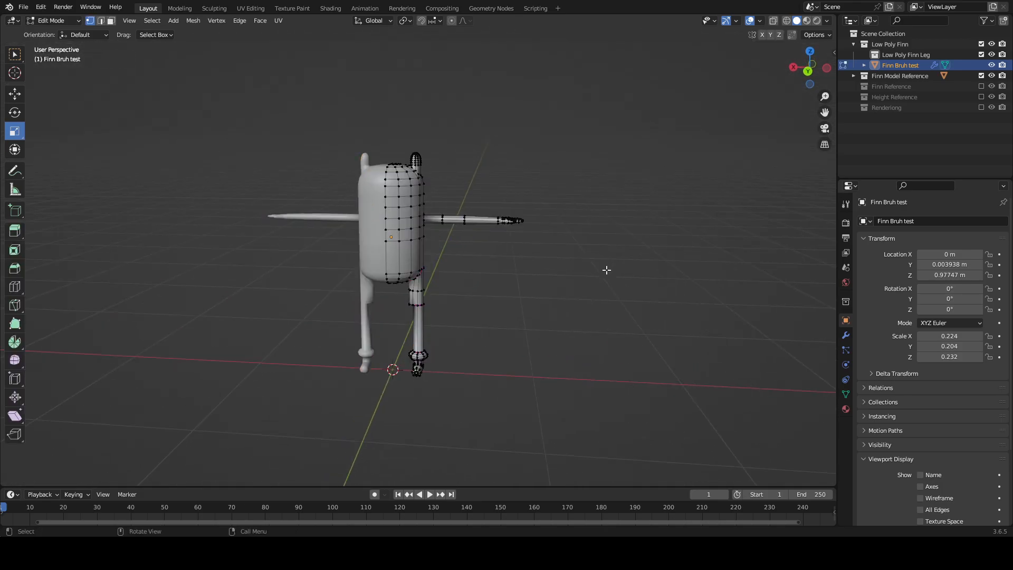
key(Tab)
scroll(534, 319, up, 3)
middle_drag(534, 319, 544, 340)
scroll(545, 340, up, 1)
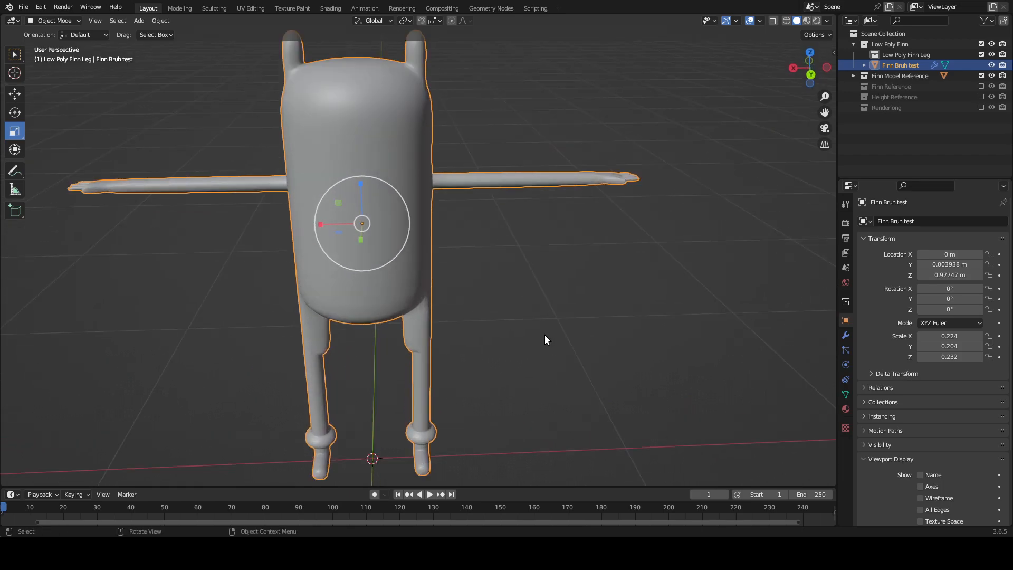
Step: Examine the smooth-shaded lower body in Object Mode, followed by the ankle and foot mesh in Edit Mode
middle_drag(558, 398, 527, 361)
shift+middle_drag(571, 432, 553, 361)
scroll(620, 267, up, 1)
key(Tab)
key(Tab)
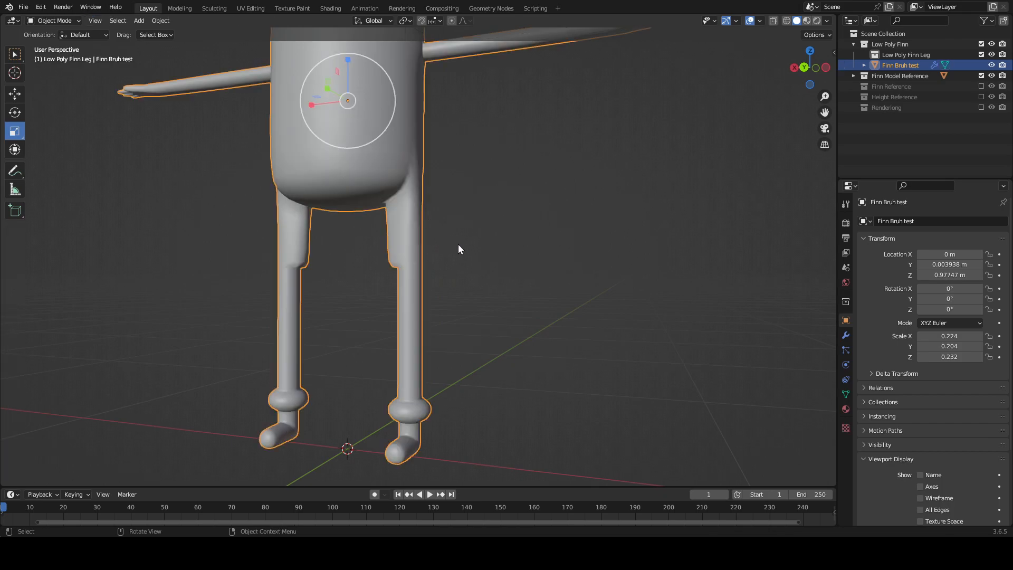
key(Tab)
mouse_move(538, 219)
middle_down()
mouse_move(500, 215)
mouse_move(527, 256)
mouse_move(581, 224)
mouse_move(555, 265)
mouse_move(534, 141)
middle_up()
scroll(500, 215, up, 3)
mouse_move(561, 345)
shift+middle_down()
mouse_move(563, 215)
mouse_move(649, 285)
mouse_move(647, 238)
mouse_move(624, 236)
mouse_move(635, 233)
shift+middle_up()
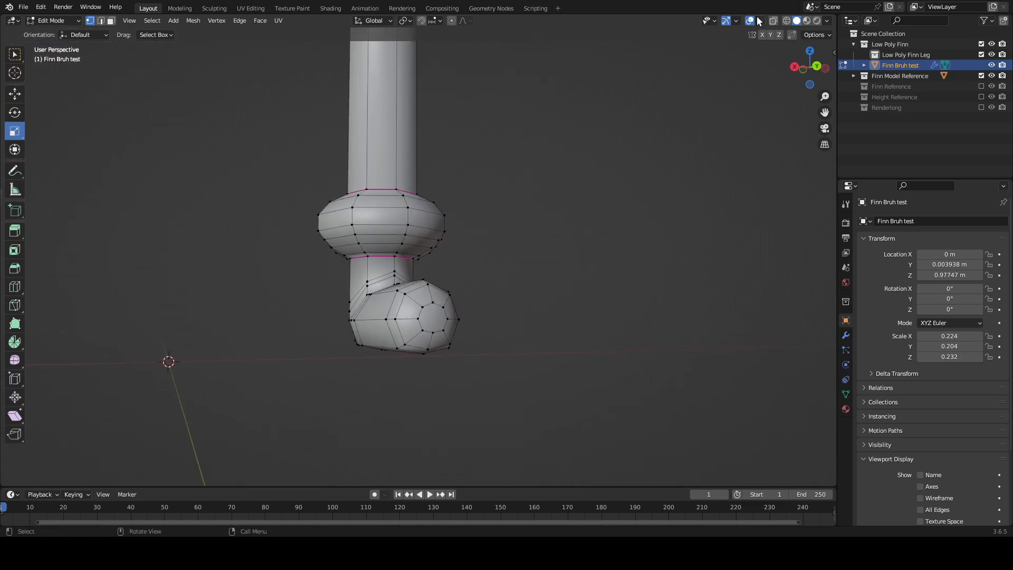
Step: Enable the Face Orientation overlay and inspect the direction of the faces on both legs
click(759, 20)
click(695, 234)
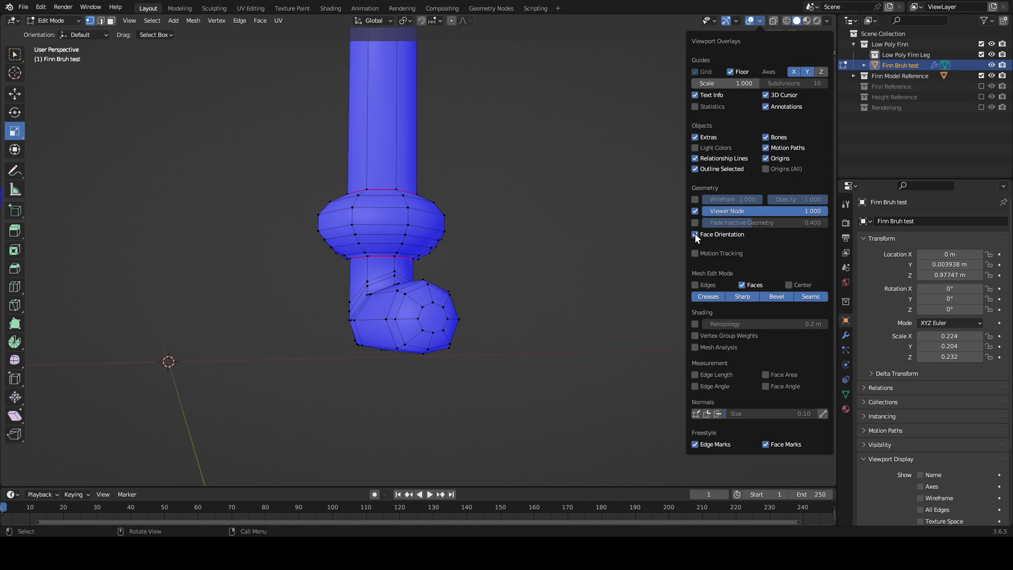
middle_drag(486, 242, 418, 353)
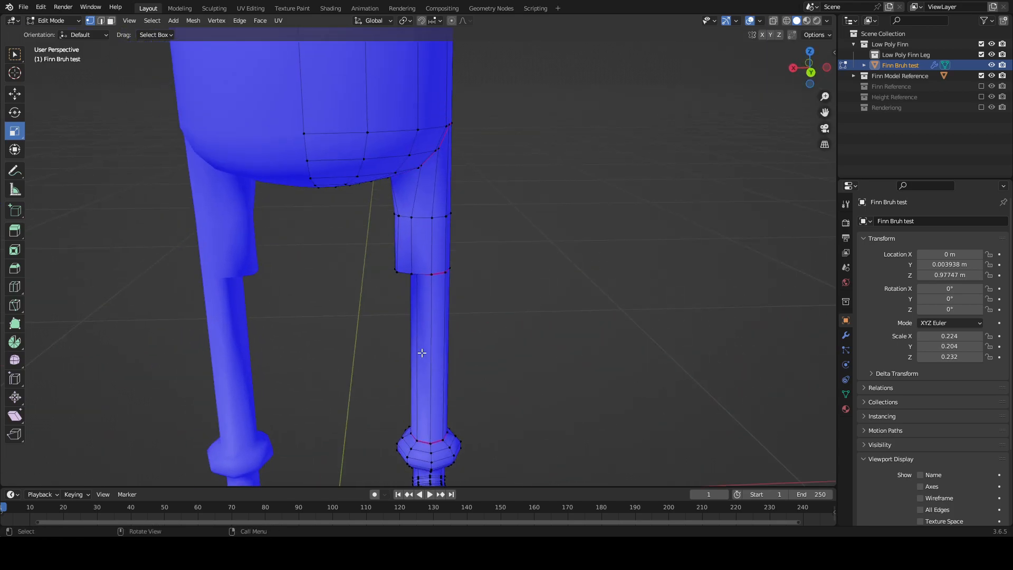
shift+middle_drag(536, 366, 530, 180)
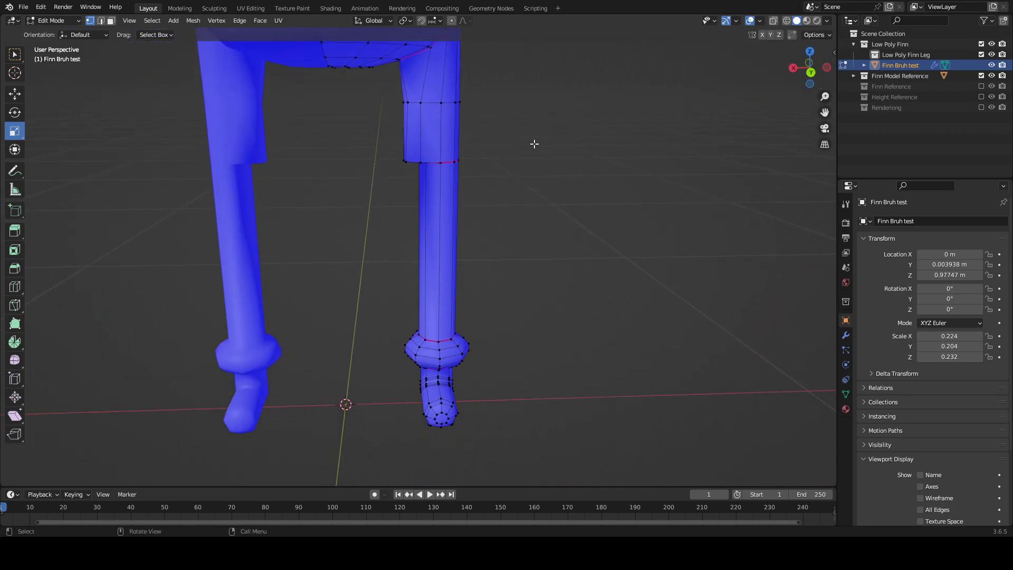
Step: With X-ray enabled, select the leg mesh from mid-thigh down to the foot and flip its normals
drag(486, 68, 351, 317)
key(alt+z)
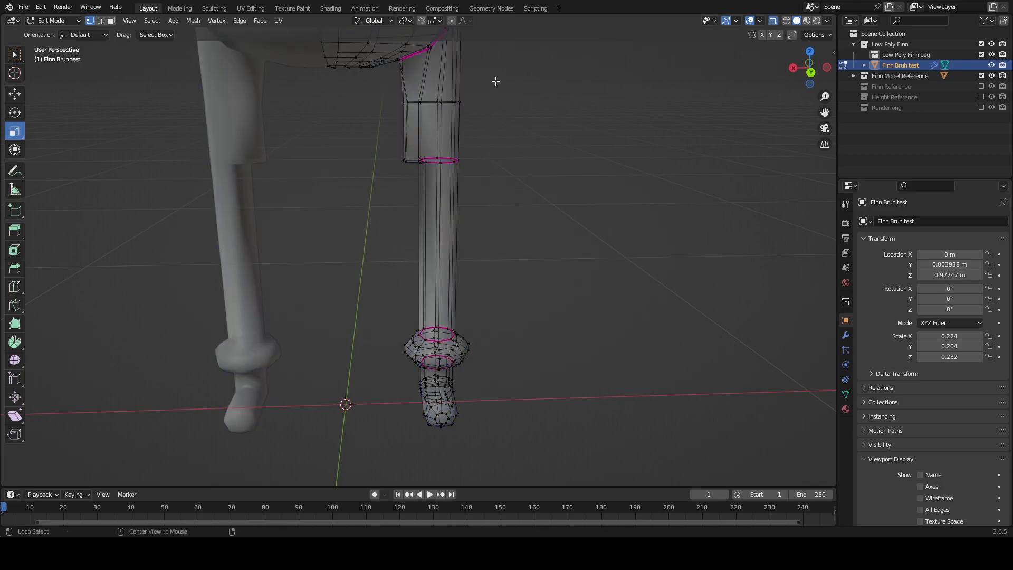
mouse_move(473, 74)
mouse_down()
mouse_move(398, 312)
mouse_move(379, 487)
mouse_up()
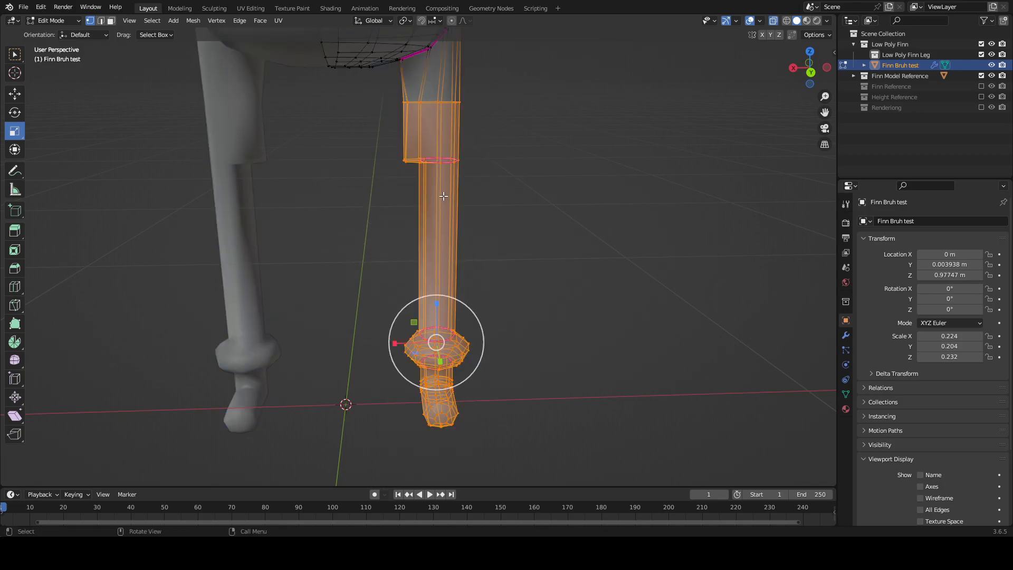
click(193, 20)
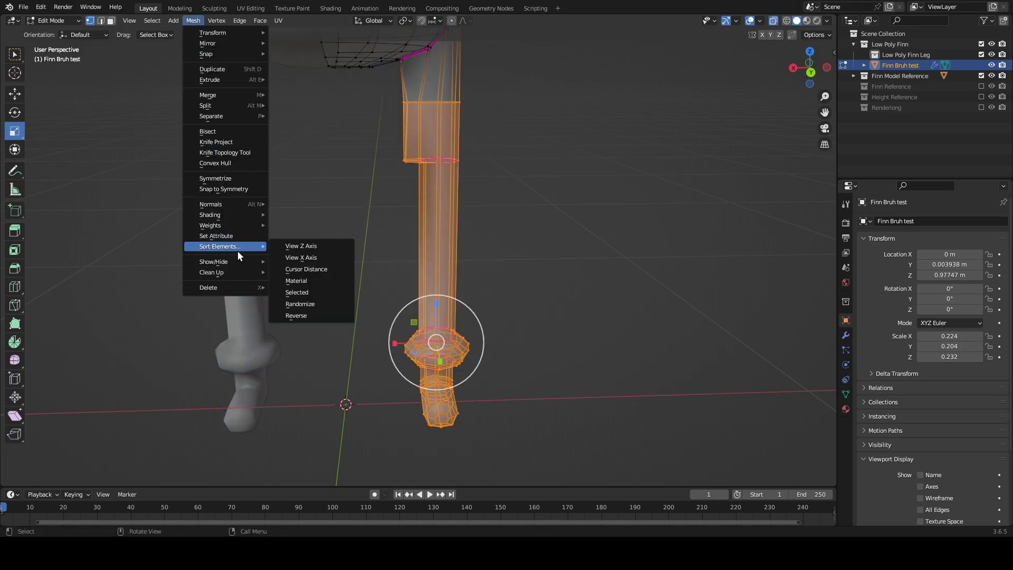
mouse_move(236, 206)
click(281, 204)
scroll(463, 222, down, 1)
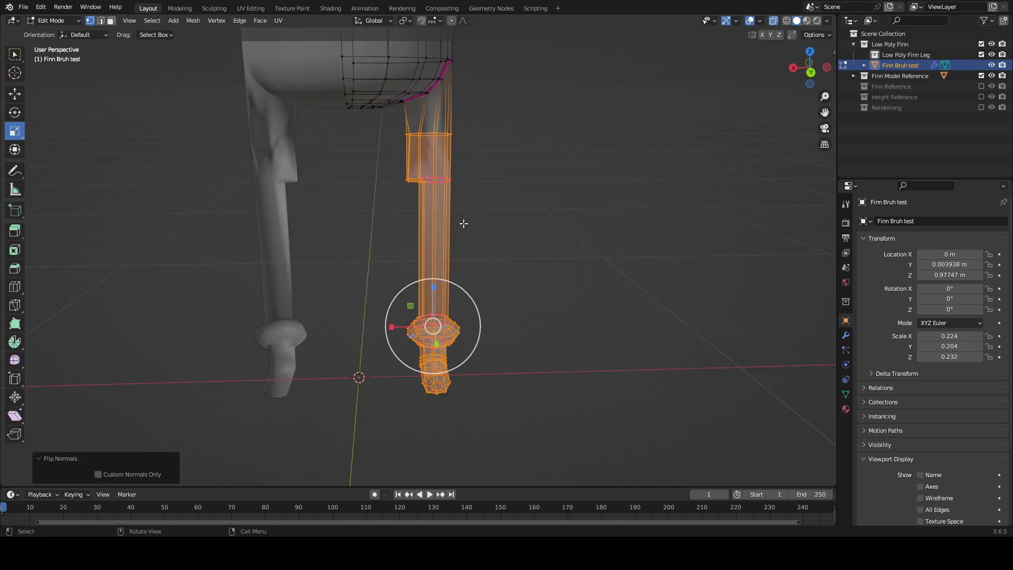
Step: Check the legs' face orientation in Object Mode with X-ray off, and disable the Face Orientation overlay
key(Tab)
key(alt+z)
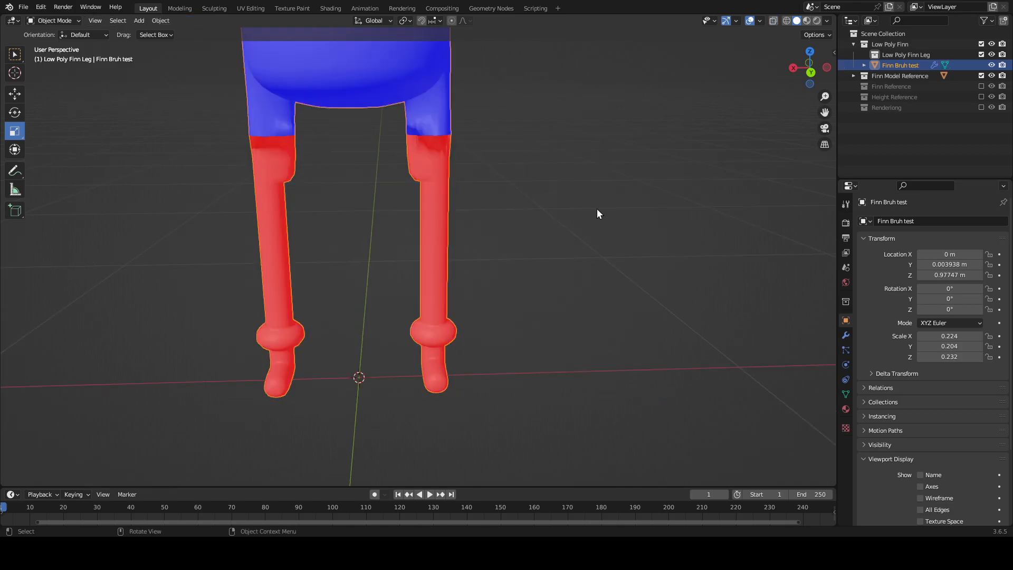
middle_drag(597, 210, 534, 263)
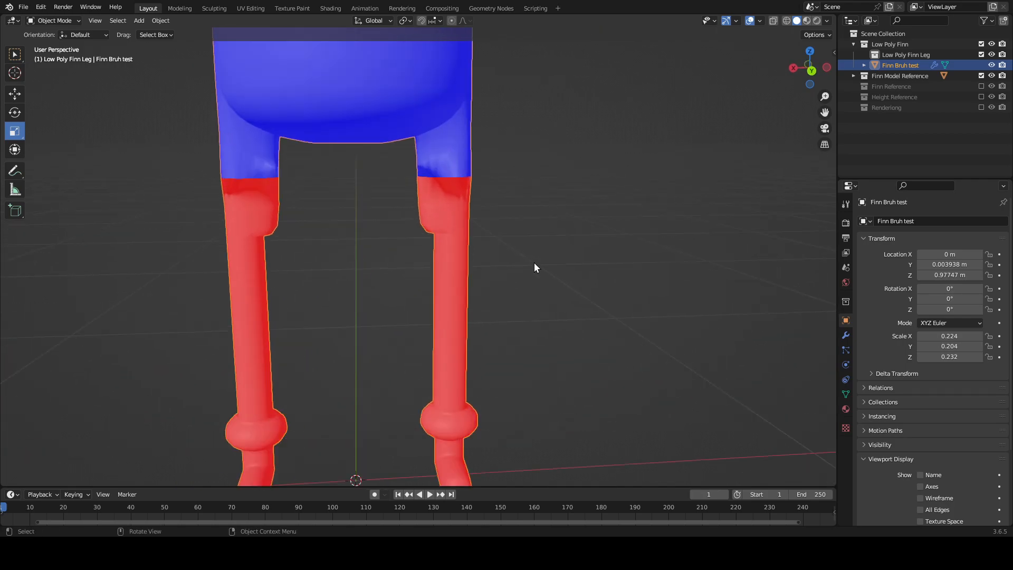
click(760, 20)
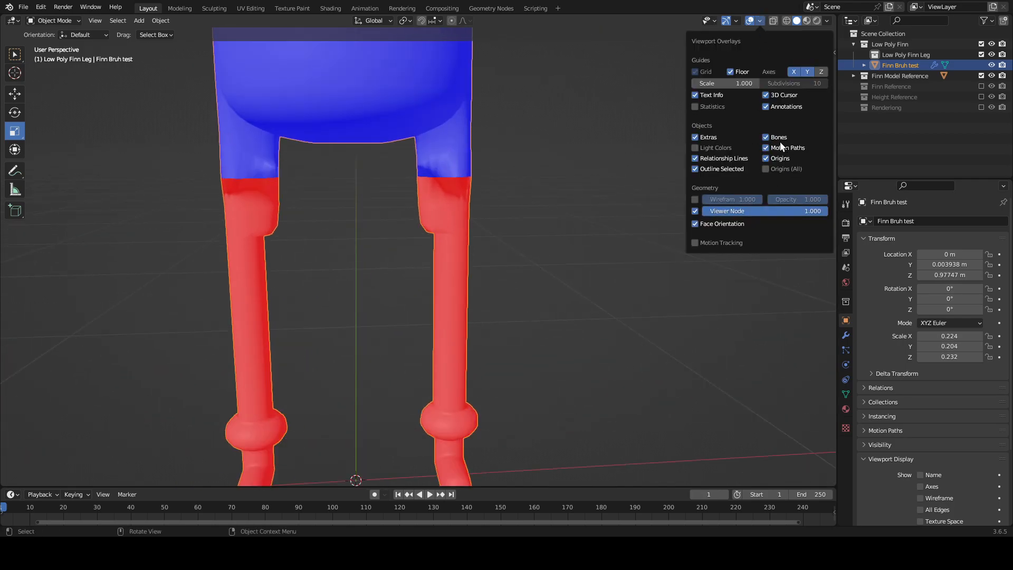
click(695, 224)
Step: Compare the shading around the flipped thigh faces in Edit Mode and Object Mode
scroll(608, 252, up, 3)
key(Tab)
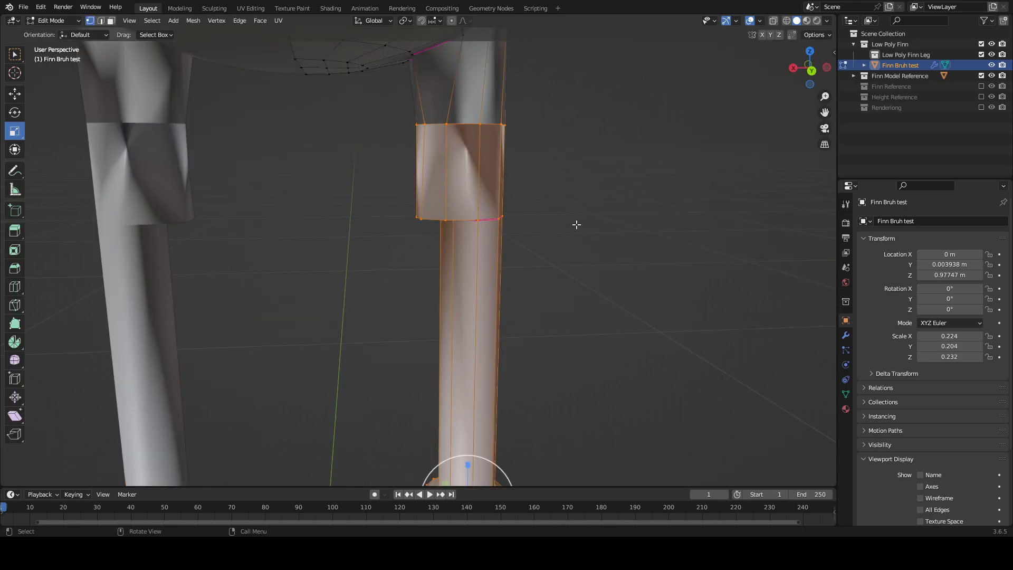
key(Tab)
middle_drag(629, 190, 414, 215)
scroll(414, 215, down, 6)
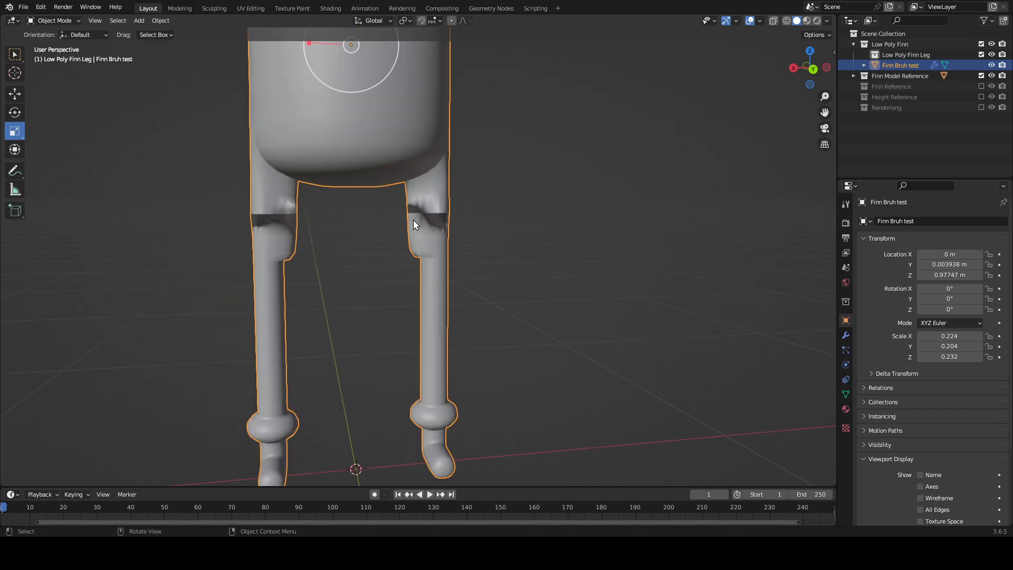
scroll(413, 220, up, 3)
scroll(413, 220, up, 2)
key(Tab)
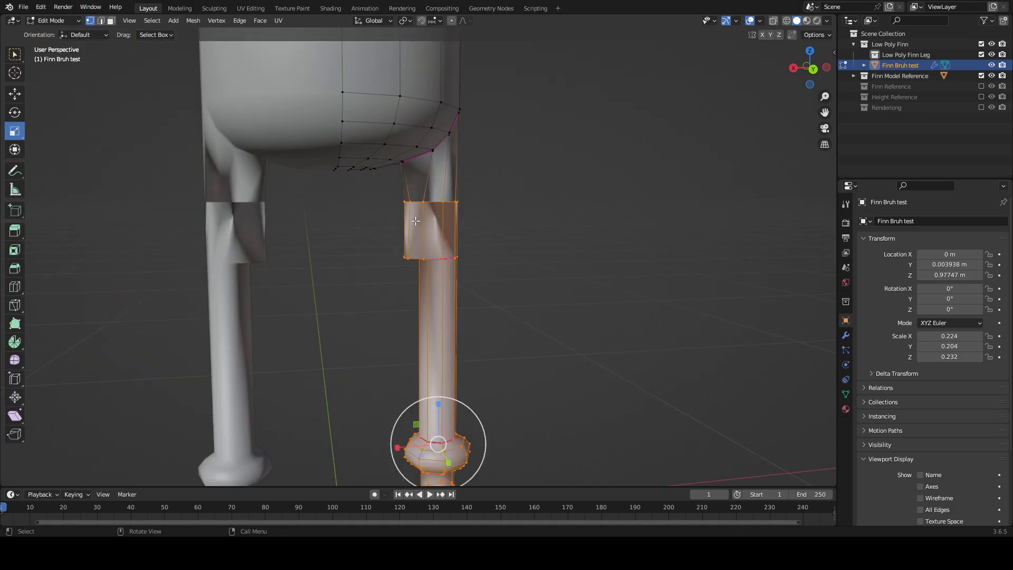
scroll(413, 224, down, 3)
middle_drag(529, 233, 521, 233)
Step: Deselect the leg mesh and undo the normal flip on the leg
click(760, 21)
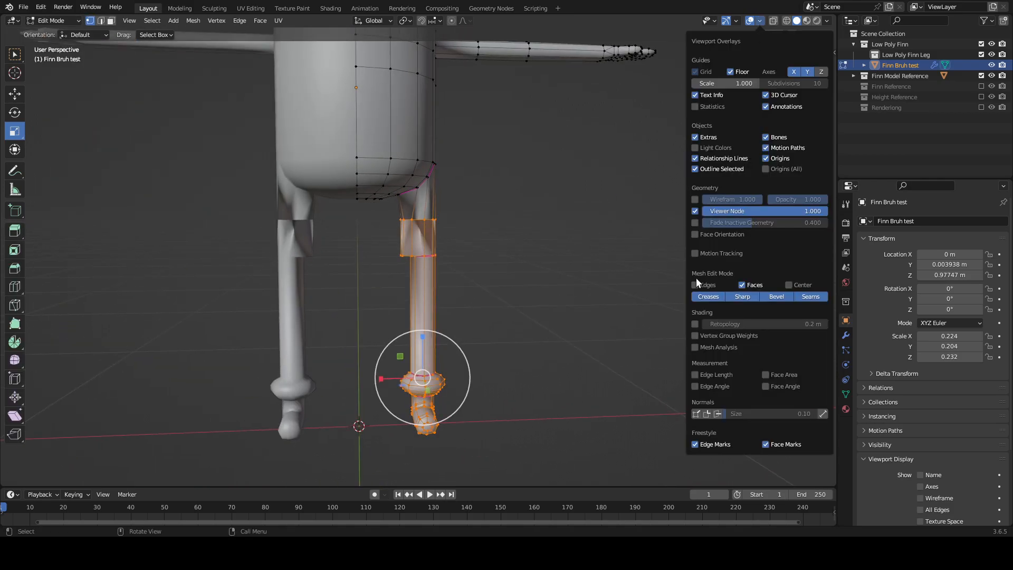
click(559, 289)
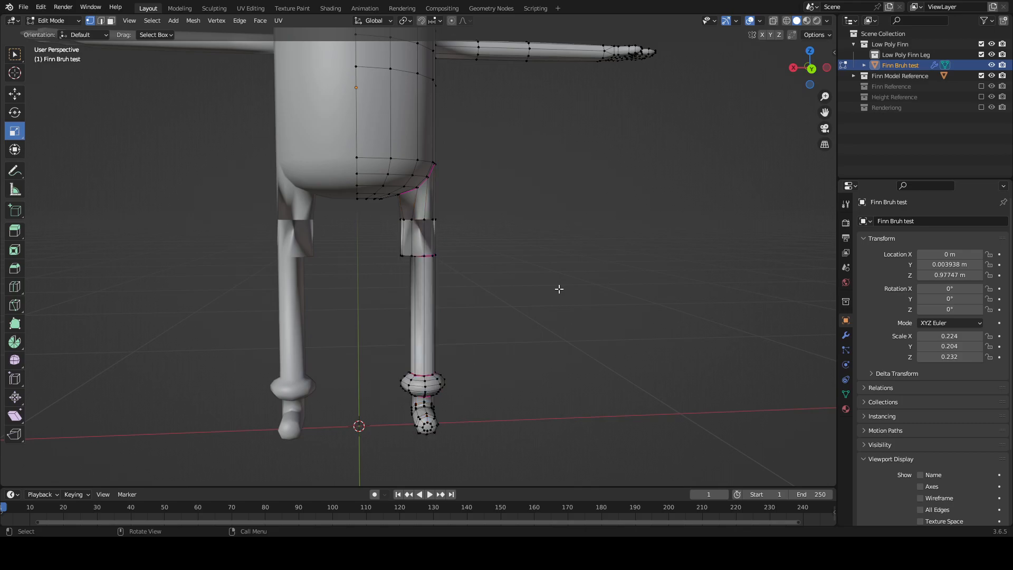
key(ctrl+z)
key(ctrl+z)
key(ctrl+shift+z)
click(511, 203)
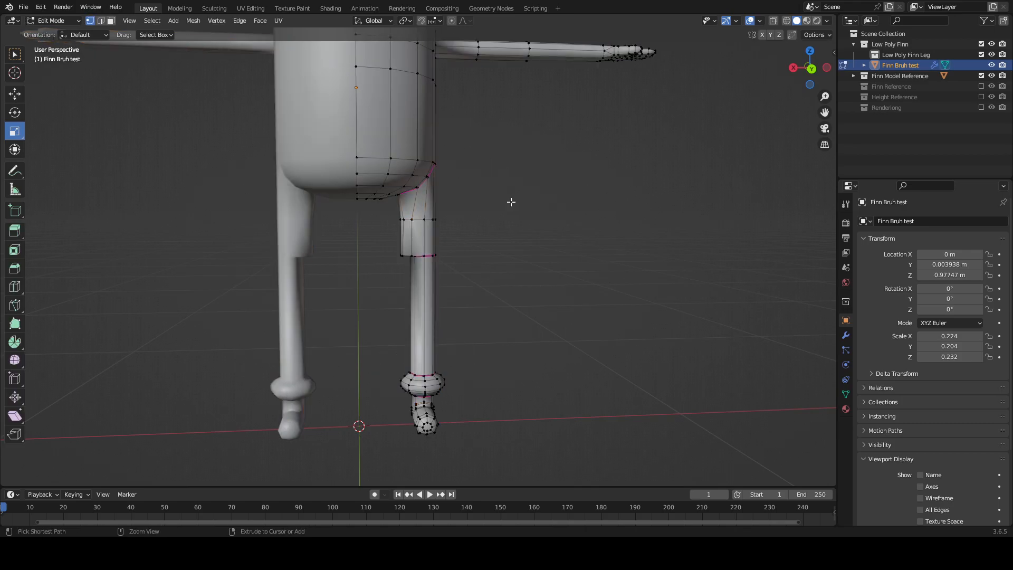
Step: Examine the smooth-shaded Finn model in Object Mode from the back and side, including the head, arms and legs
key(Tab)
middle_drag(533, 236, 533, 383)
scroll(502, 235, down, 1)
shift+middle_drag(479, 291, 496, 313)
scroll(495, 313, up, 2)
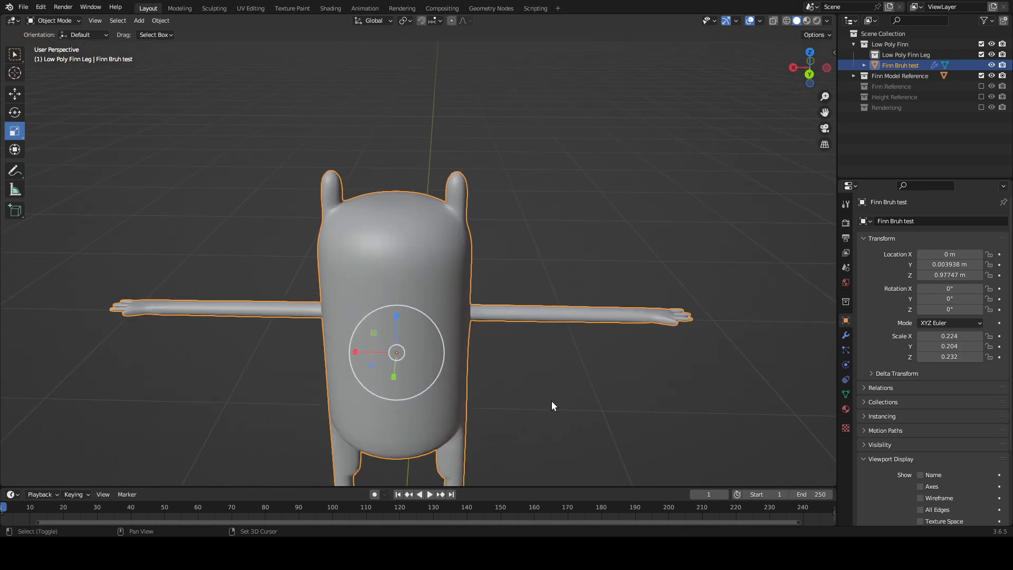
shift+middle_drag(552, 401, 564, 202)
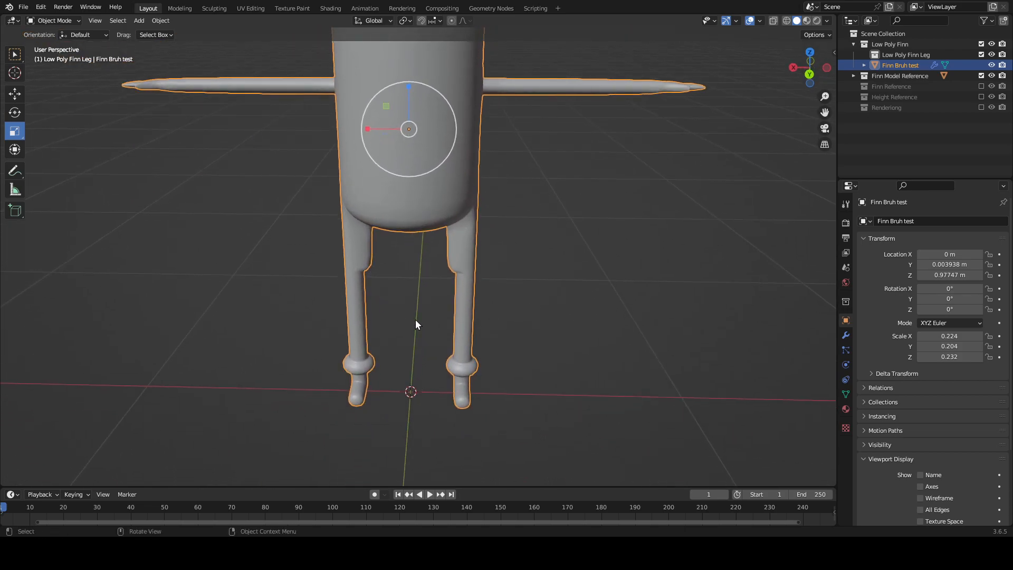
middle_drag(502, 206, 502, 298)
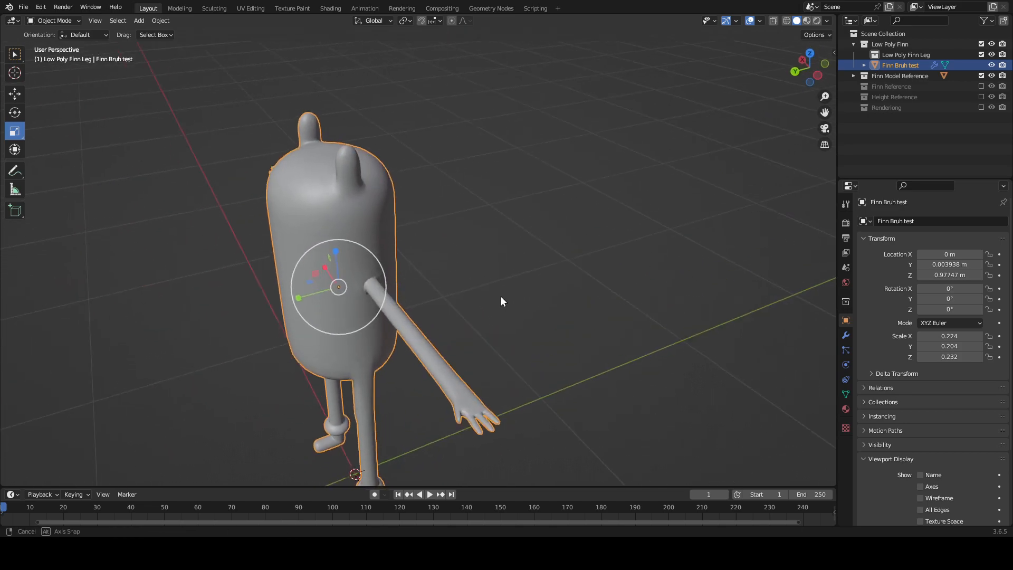
middle_drag(508, 346, 570, 324)
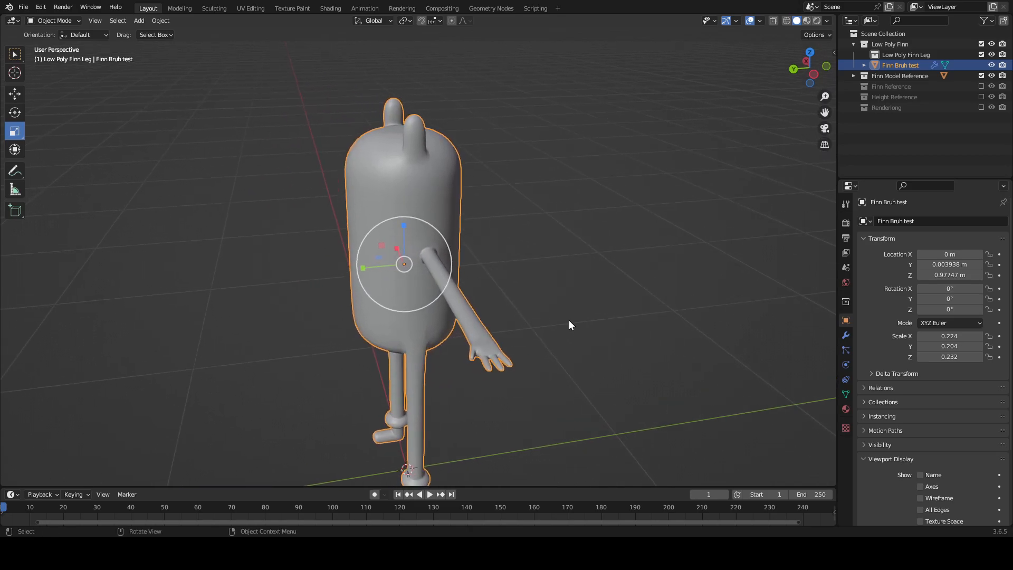
scroll(569, 320, up, 3)
middle_drag(569, 322, 481, 287)
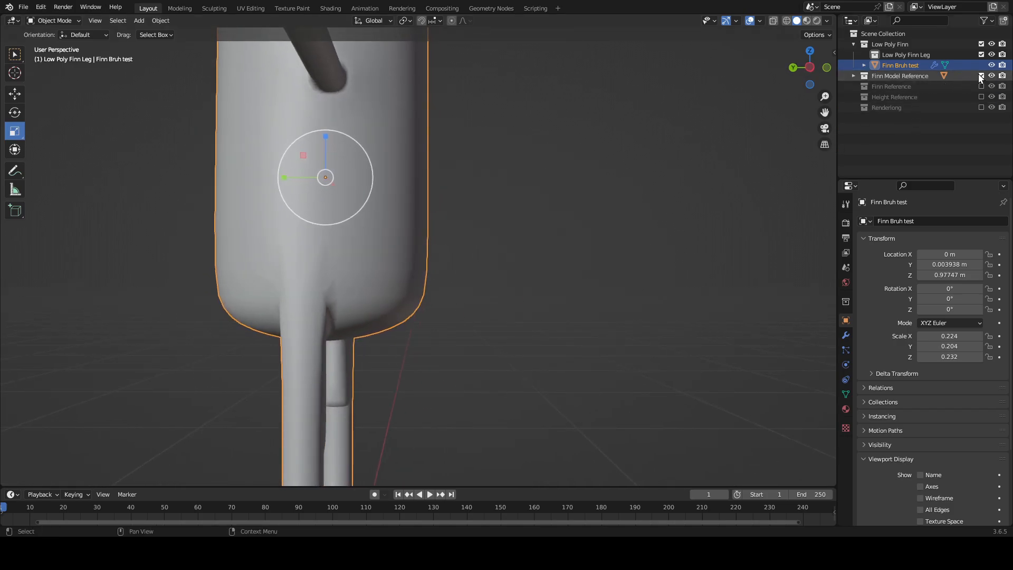
Step: Show the wireframe reference model over Finn and compare it with the body, arms and legs
middle_drag(675, 215, 604, 269)
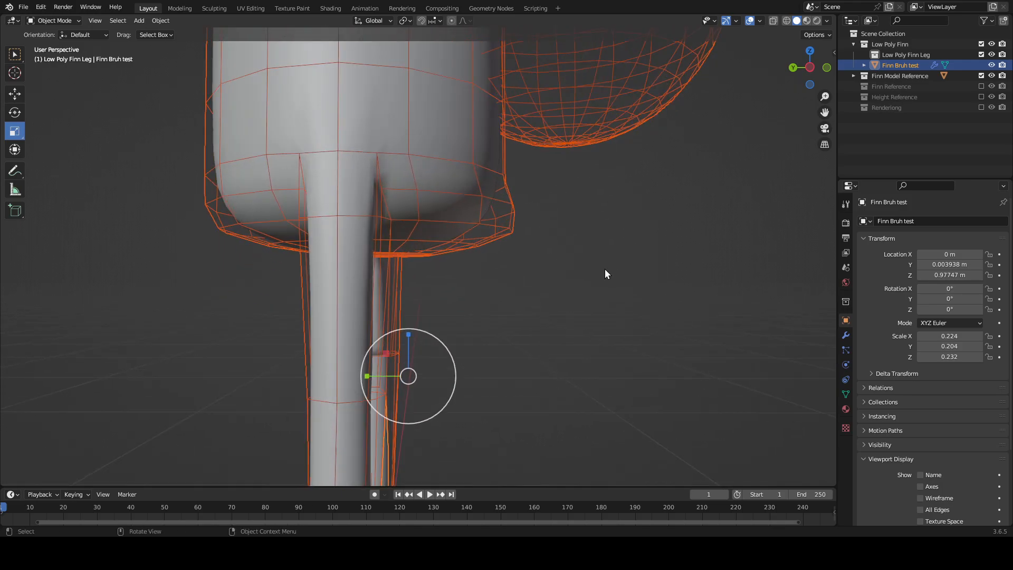
middle_drag(635, 305, 601, 248)
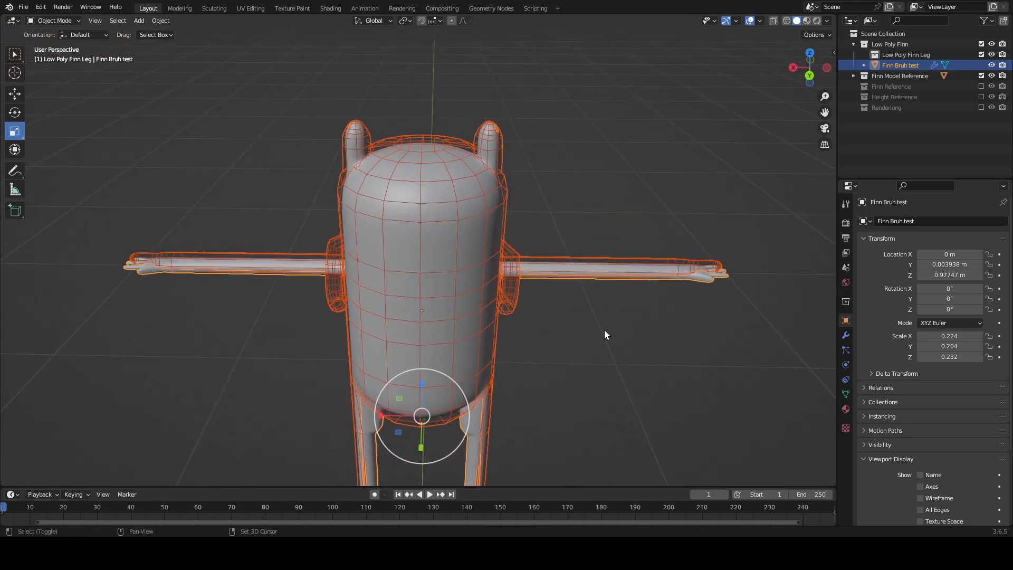
middle_drag(605, 331, 637, 268)
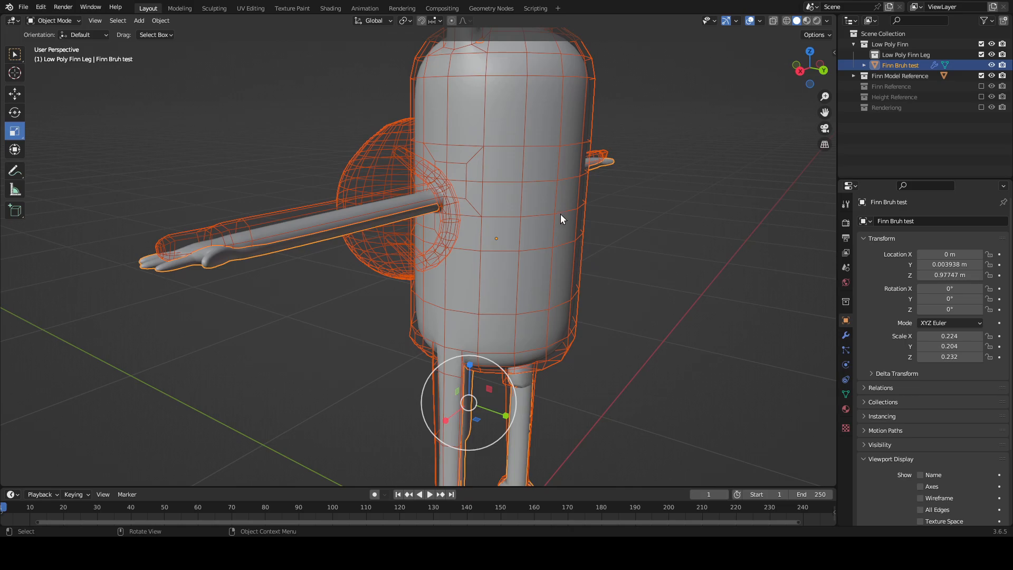
middle_drag(560, 213, 654, 227)
shift+middle_drag(639, 366, 574, 273)
key(Tab)
key(Tab)
scroll(591, 274, down, 3)
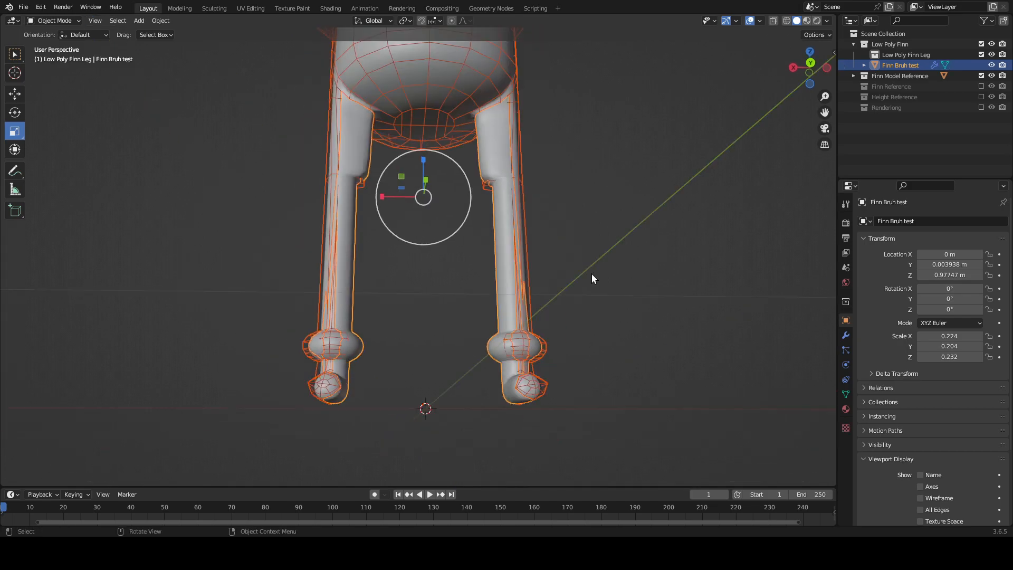
Step: Deselect all objects and examine the reference wireframe around Finn's feet, torso, arms and head
click(581, 186)
scroll(584, 214, up, 2)
middle_drag(584, 215, 679, 208)
shift+middle_drag(736, 272, 648, 239)
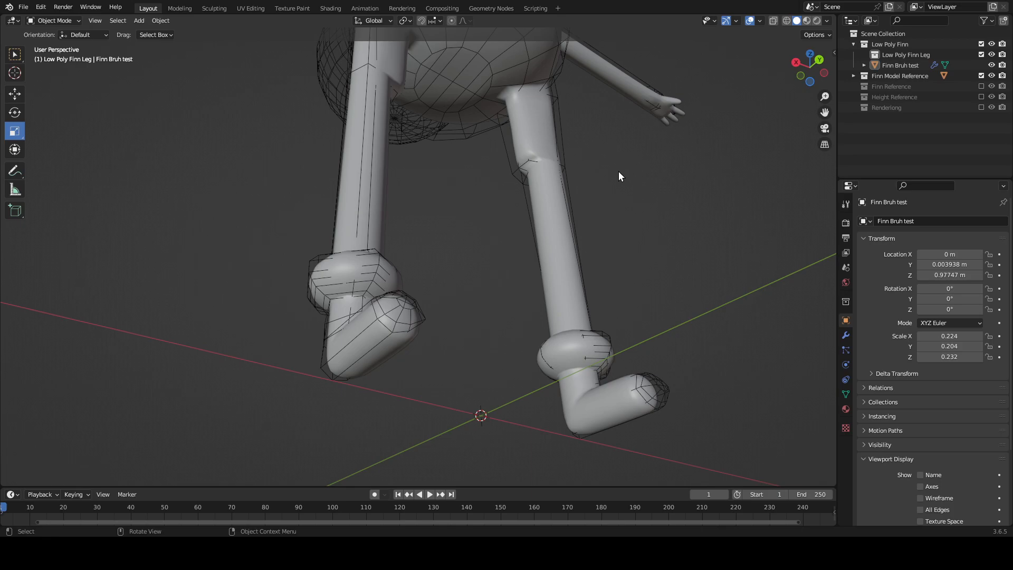
middle_drag(596, 225, 566, 265)
scroll(597, 185, up, 4)
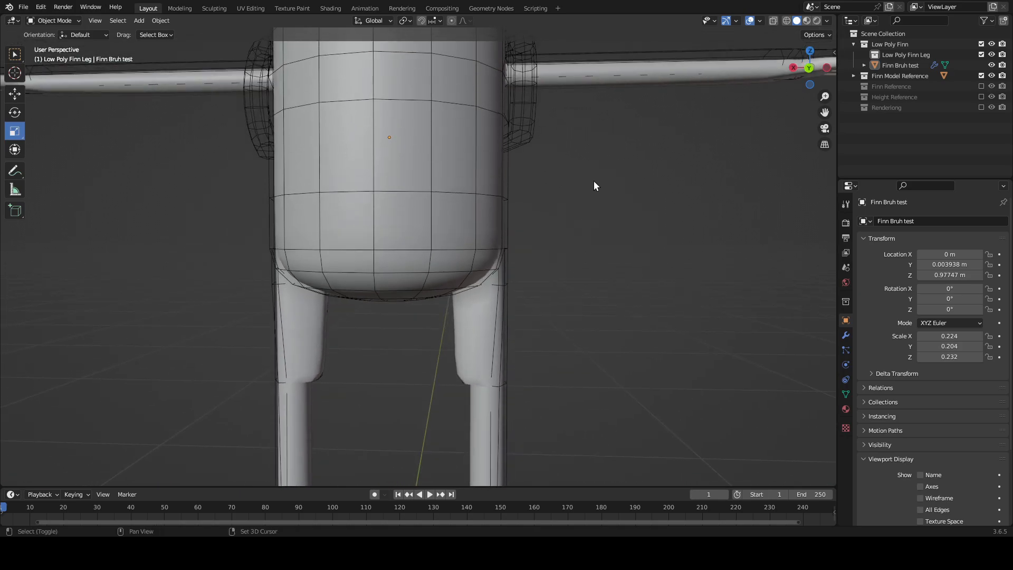
shift+middle_drag(594, 185, 555, 286)
shift+middle_drag(628, 336, 601, 328)
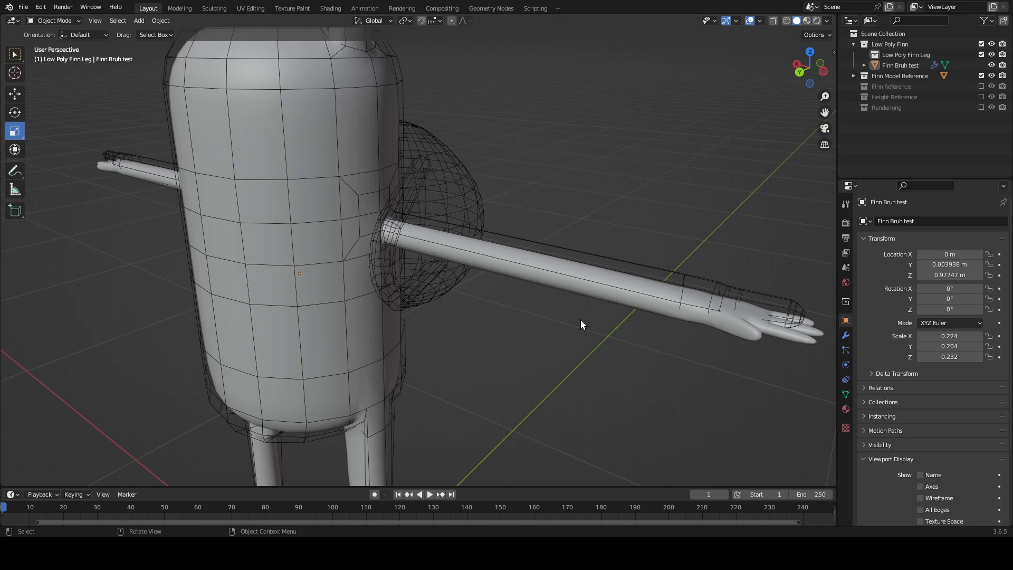
middle_drag(580, 320, 561, 331)
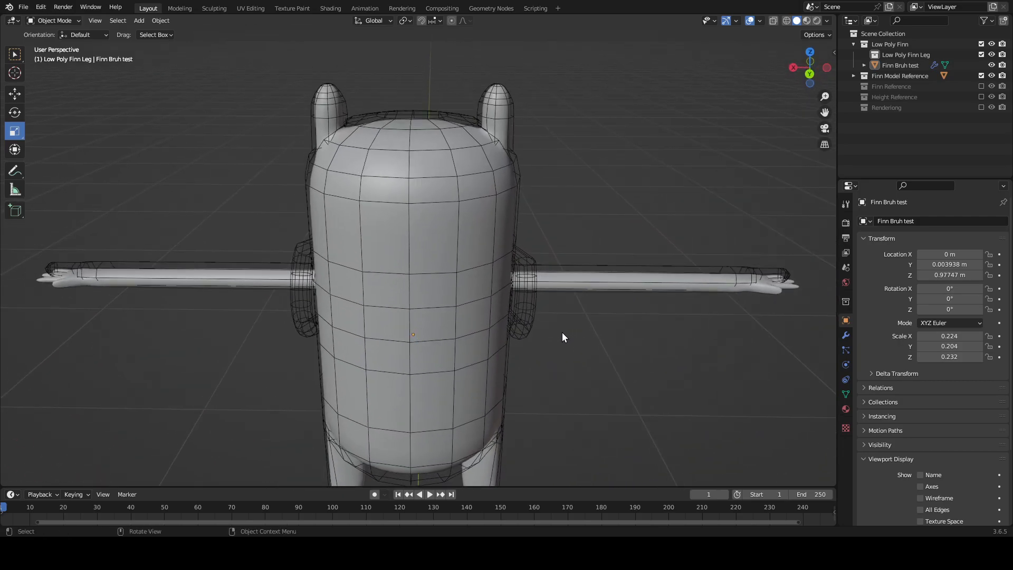
scroll(562, 331, up, 4)
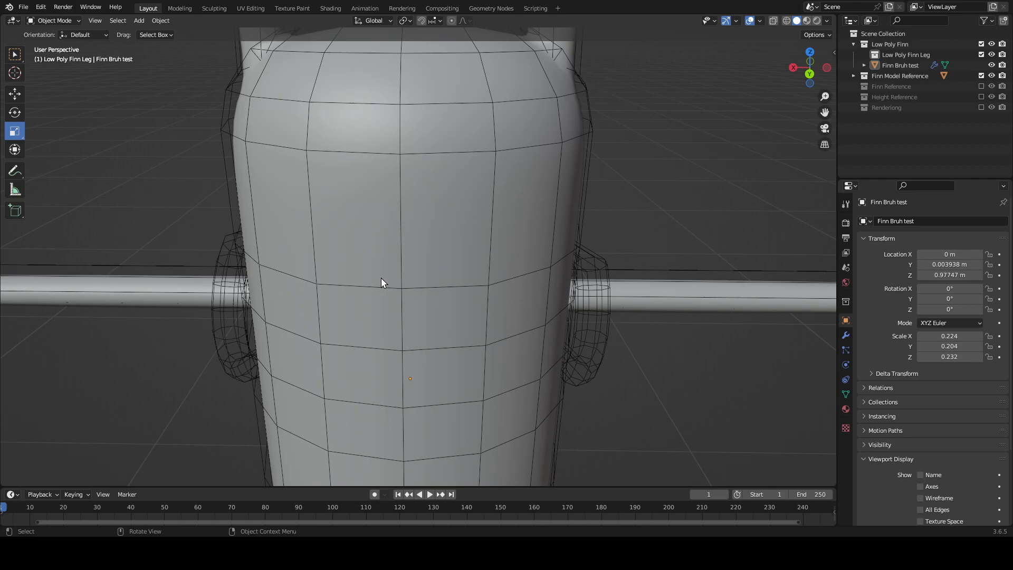
Step: Hide the wireframe reference model and open the Finn Bruh test mesh in Edit Mode
key(Tab)
scroll(373, 270, down, 2)
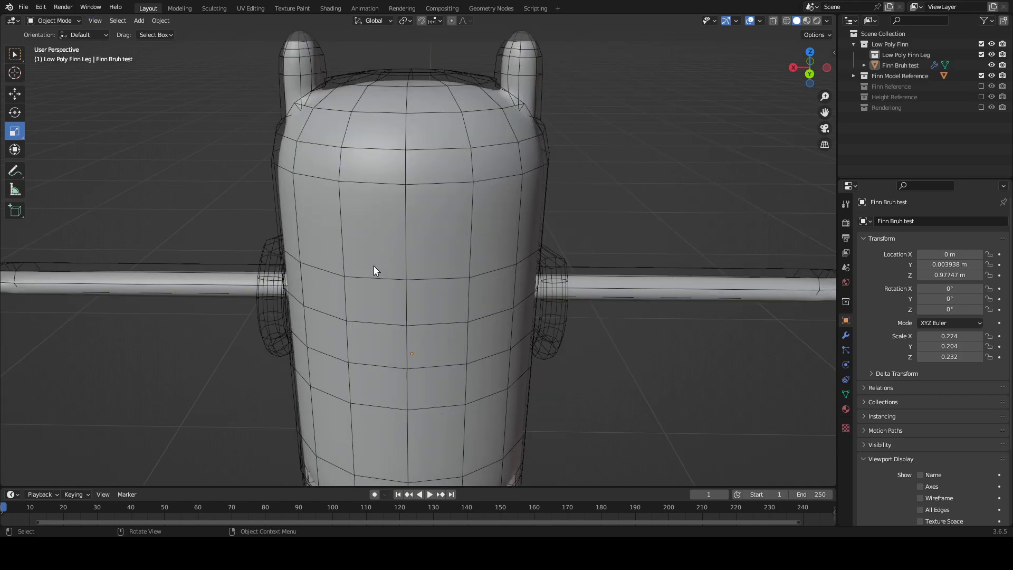
key(Tab)
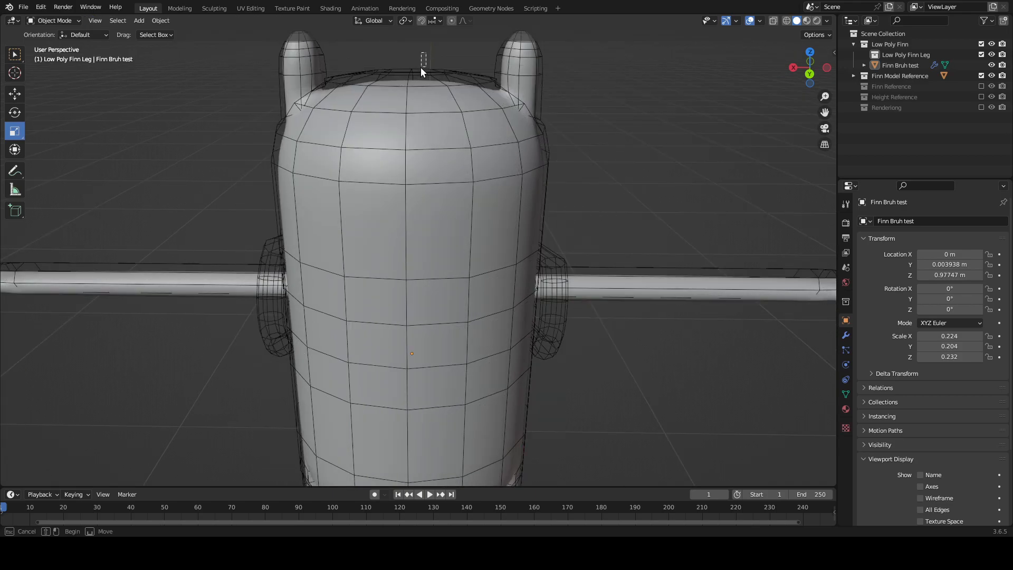
click(419, 69)
key(shift+alt+z)
click(522, 201)
key(Tab)
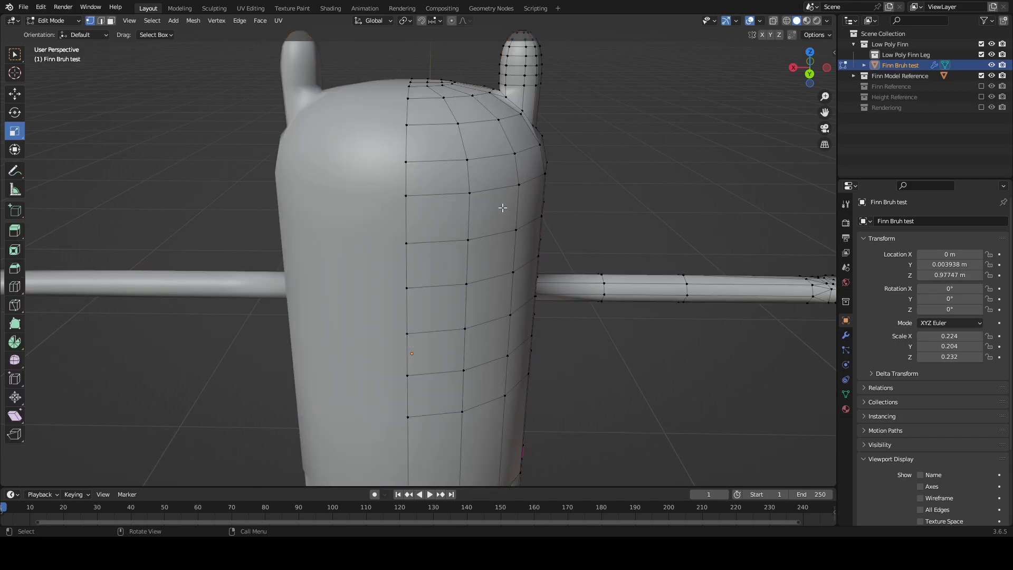
Step: Apply the Mirror modifier to the Finn Bruh test object in Object Mode
scroll(503, 208, up, 2)
scroll(562, 219, down, 3)
click(844, 335)
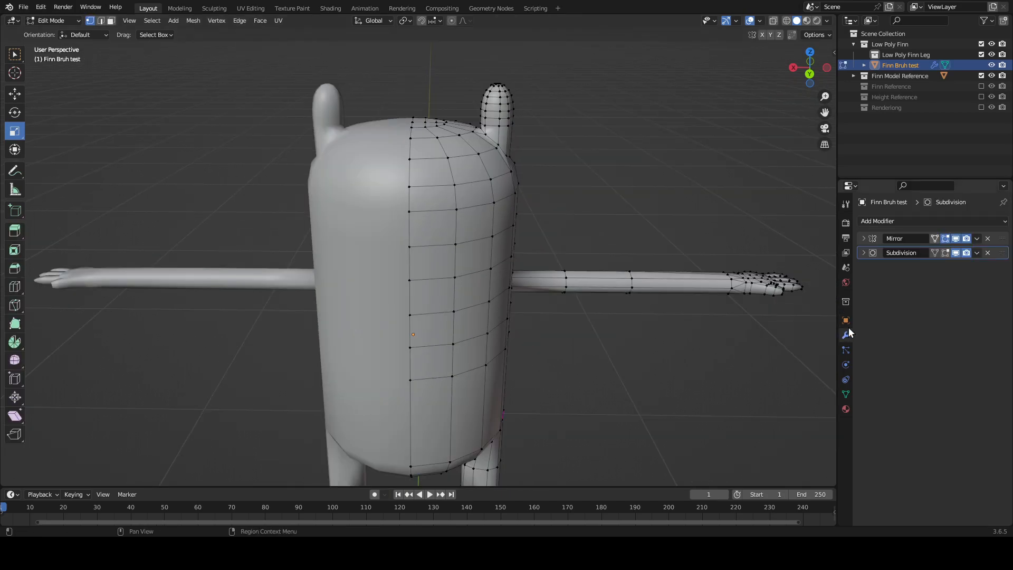
click(978, 238)
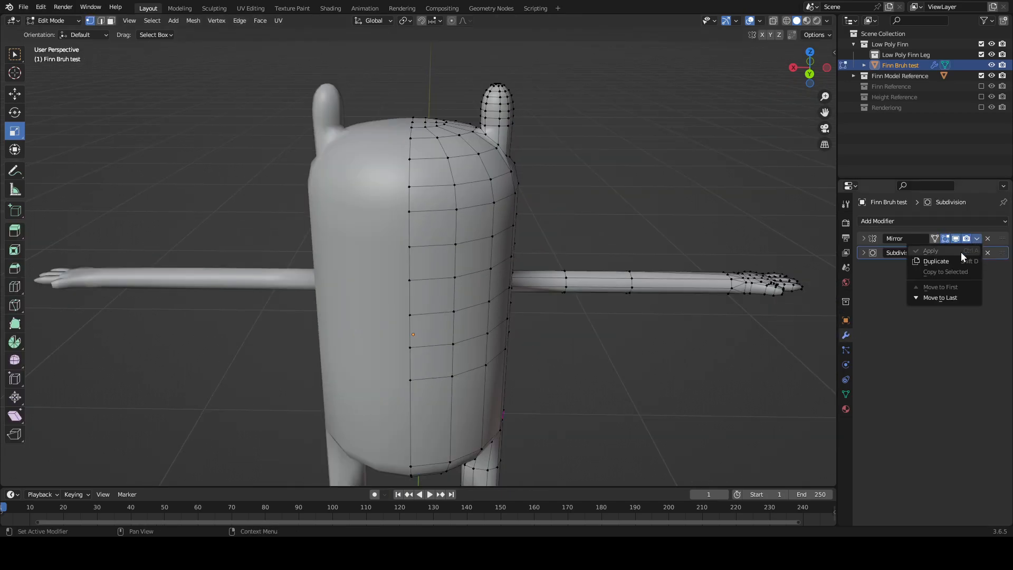
key(Tab)
click(978, 238)
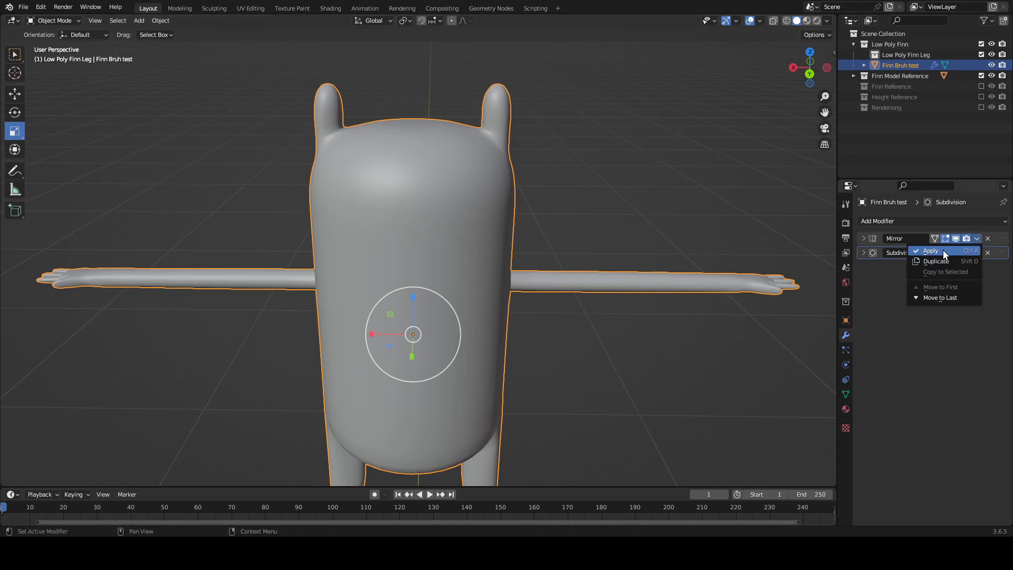
click(929, 257)
Step: Return the Finn Bruh test mesh to Edit Mode and examine the topology across both halves of the body
scroll(689, 300, up, 2)
key(Tab)
scroll(685, 293, down, 3)
scroll(684, 293, up, 3)
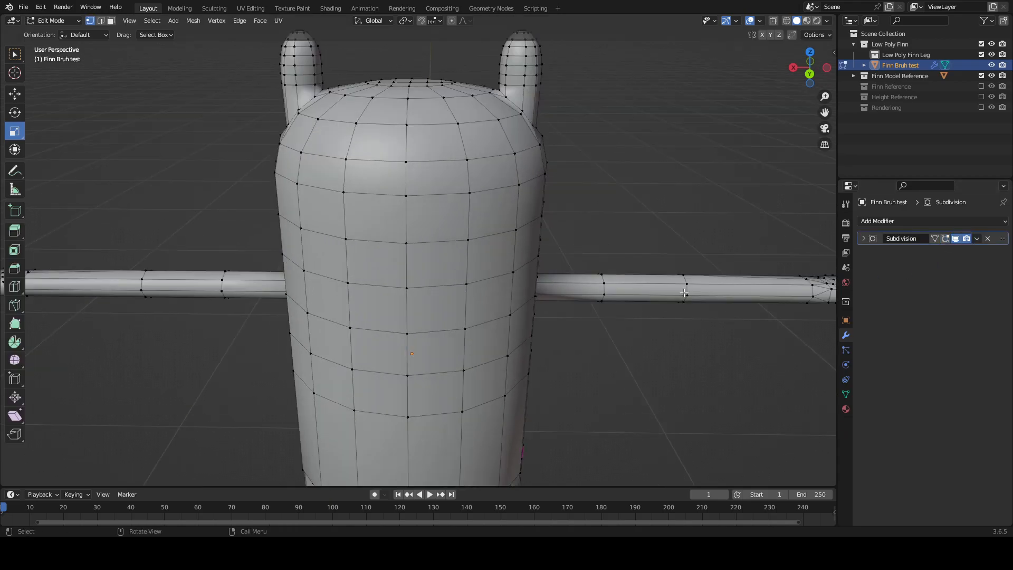
middle_drag(684, 292, 697, 268)
scroll(697, 269, down, 4)
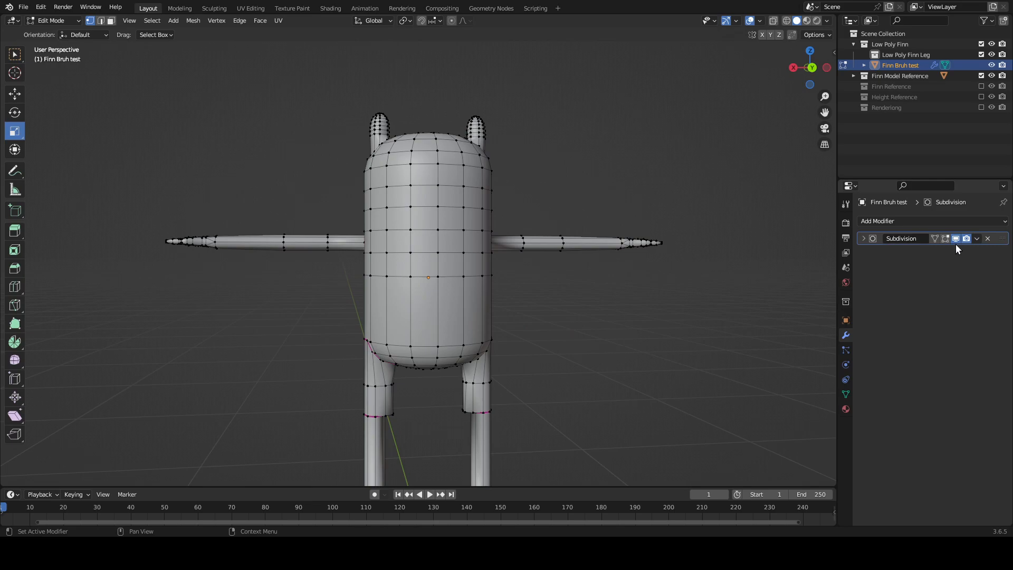
click(926, 220)
scroll(480, 304, up, 2)
middle_drag(562, 257, 561, 266)
scroll(562, 266, down, 3)
scroll(562, 265, up, 1)
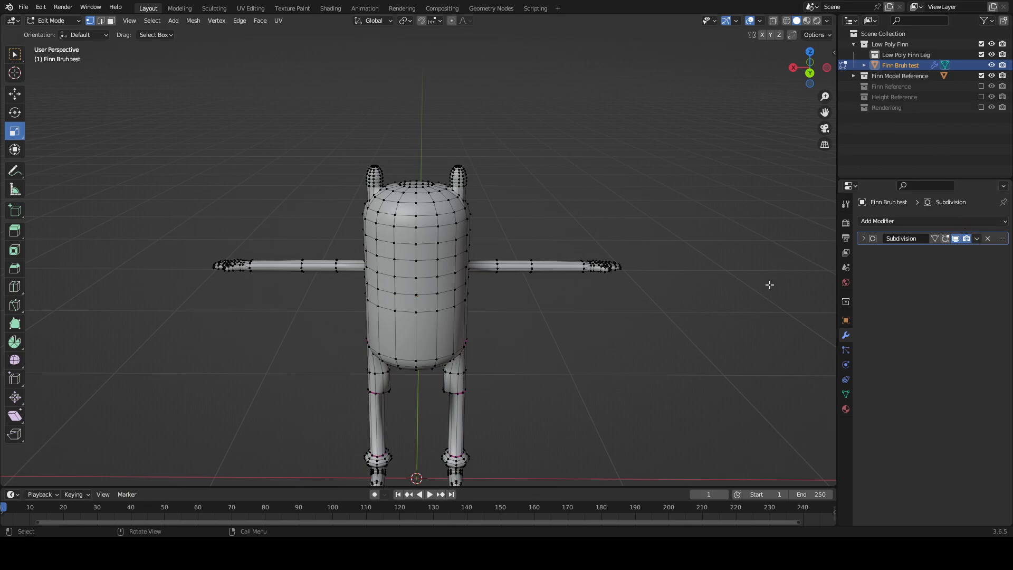
Step: Examine the mesh edges from the head and arms down to the underside of the torso, legs and feet
shift+middle_drag(488, 401, 499, 292)
shift+middle_drag(515, 215, 515, 317)
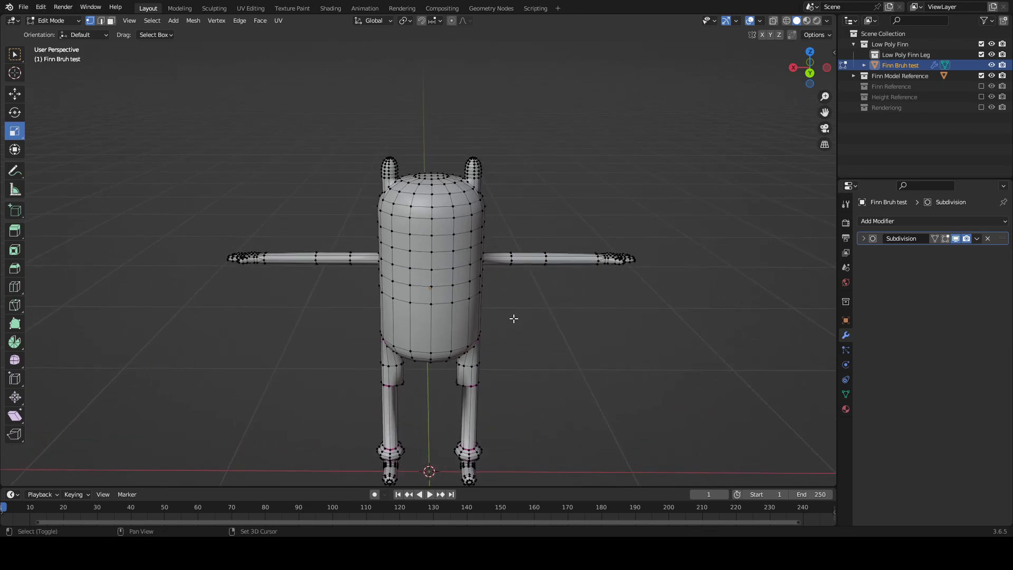
scroll(515, 317, up, 1)
scroll(527, 278, up, 1)
shift+middle_drag(535, 207, 517, 267)
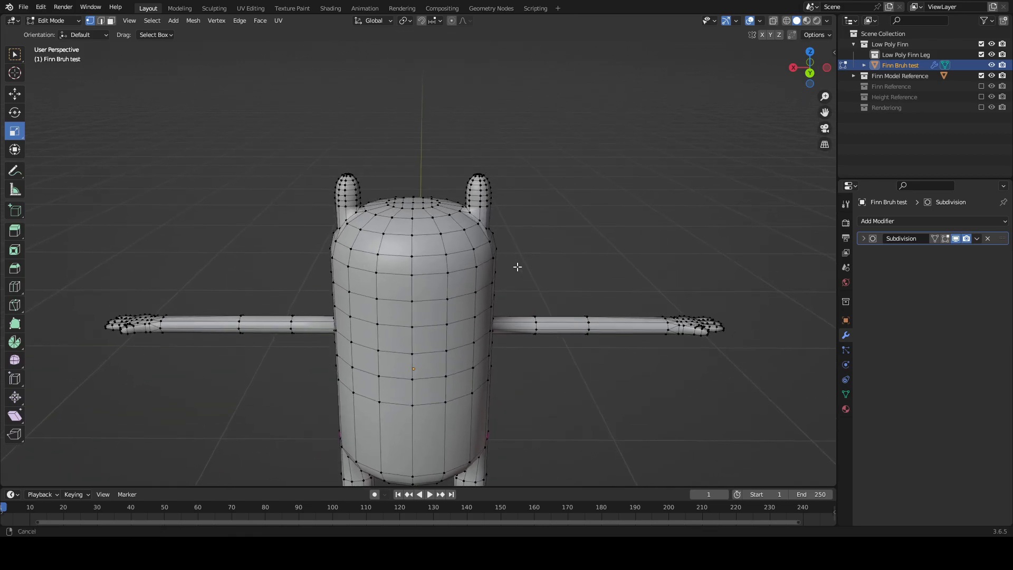
scroll(512, 283, up, 1)
shift+middle_drag(522, 360, 530, 251)
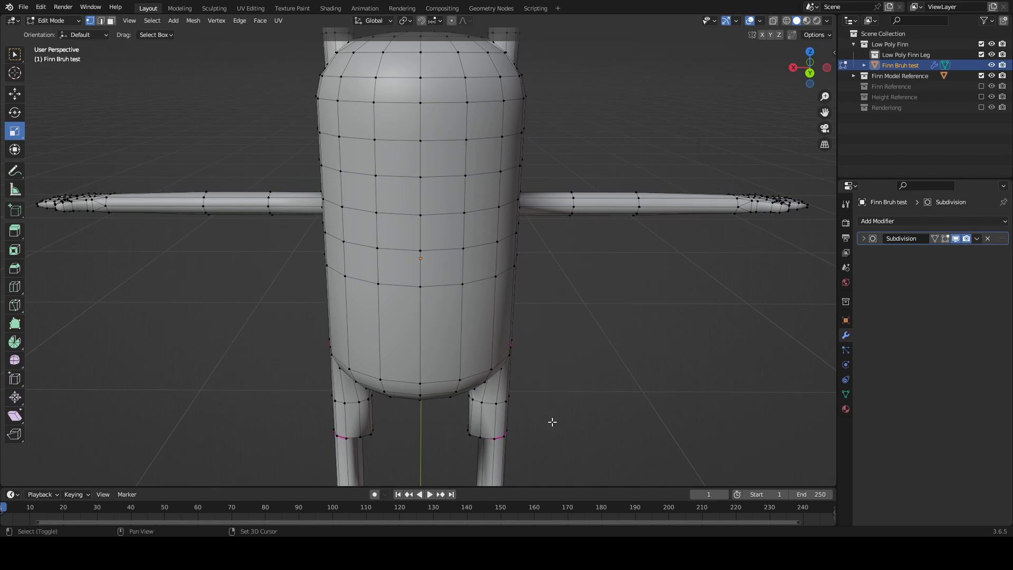
shift+middle_drag(553, 424, 650, 57)
scroll(554, 245, up, 2)
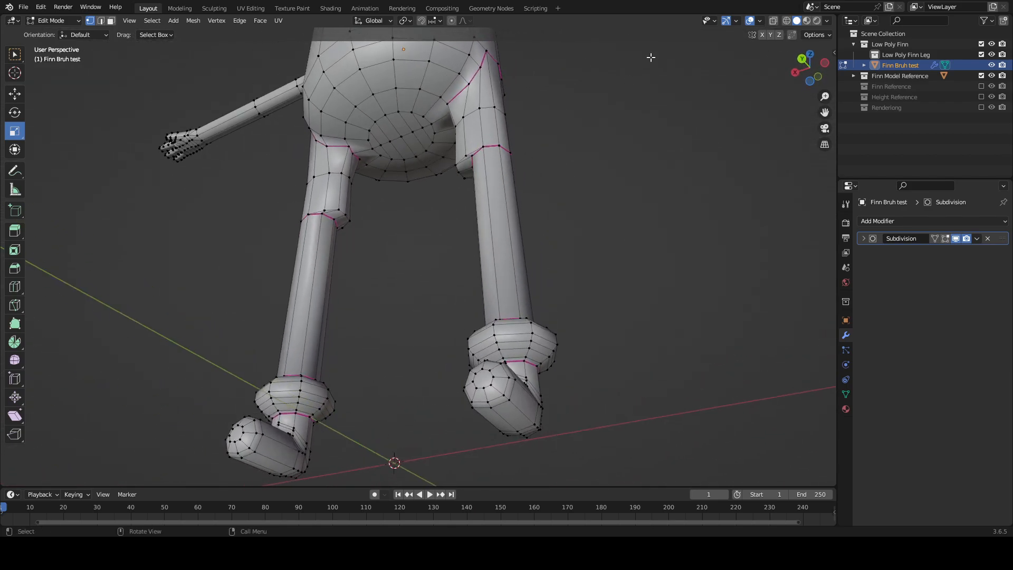
Step: Check the normals of the legs and lower torso with the Face Orientation overlay, and turn the overlay off again
click(771, 22)
click(772, 22)
click(760, 20)
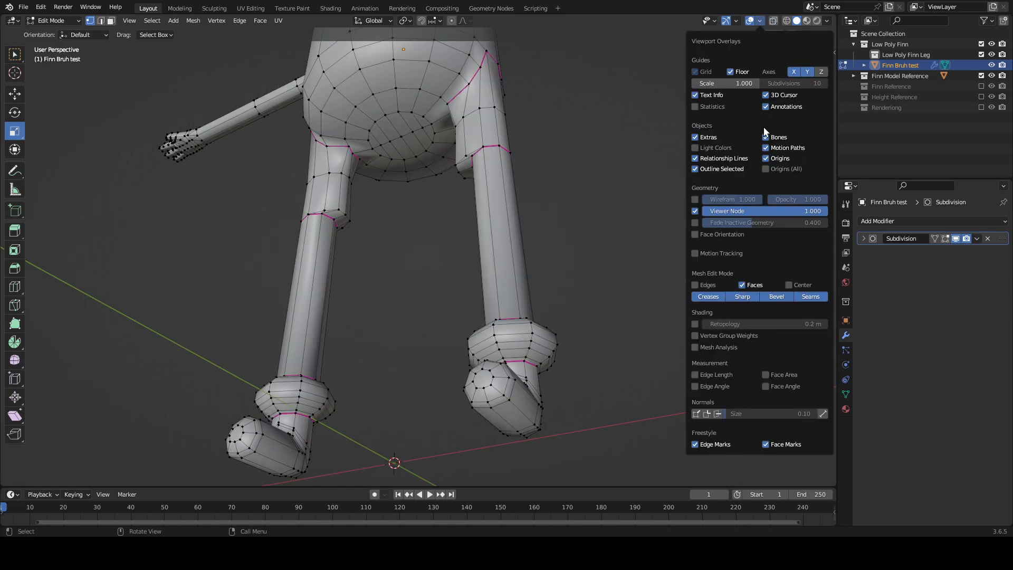
click(696, 234)
middle_drag(632, 194, 568, 241)
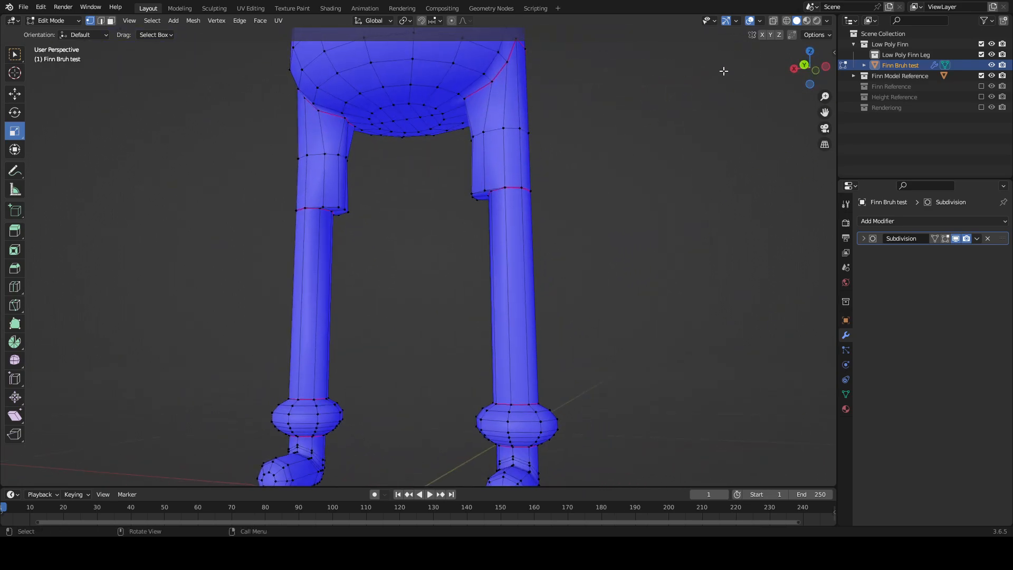
click(760, 21)
click(696, 234)
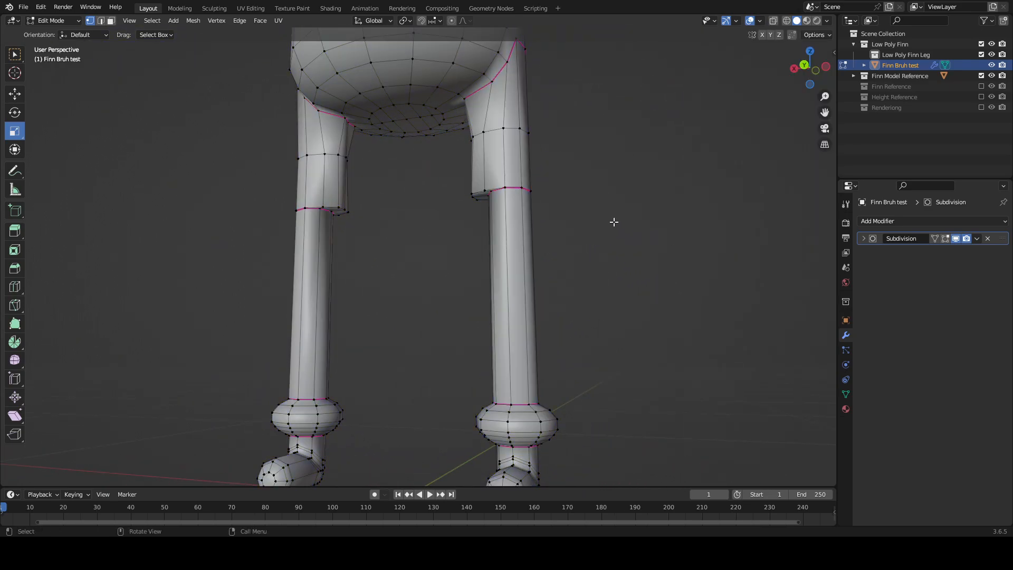
Step: Examine the trouser cuffs on the upper legs, comparing the Edit Mode mesh with the smoothed result in Object Mode
middle_drag(614, 222, 645, 244)
shift+middle_drag(546, 193, 566, 293)
middle_drag(566, 294, 563, 211)
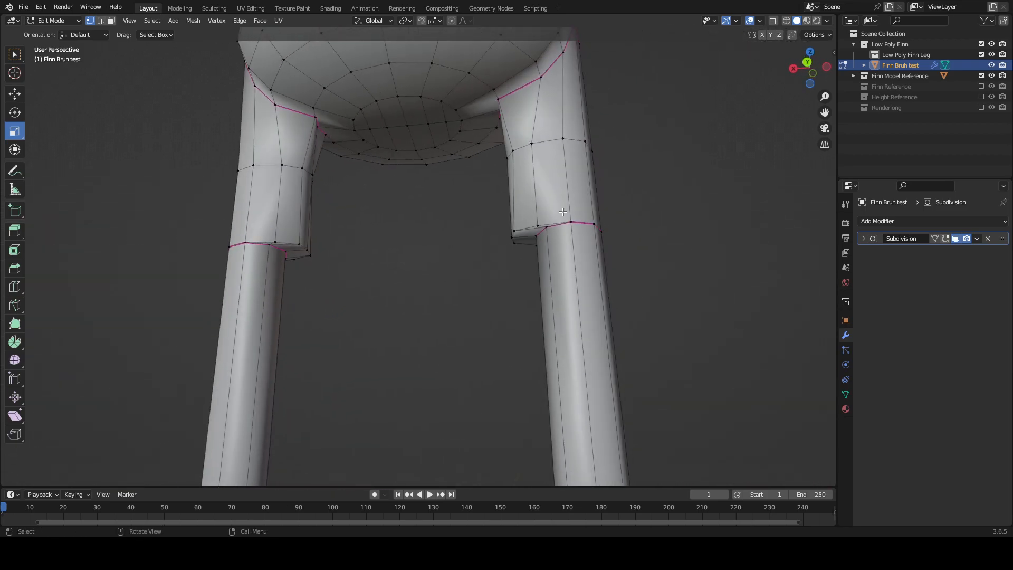
key(Tab)
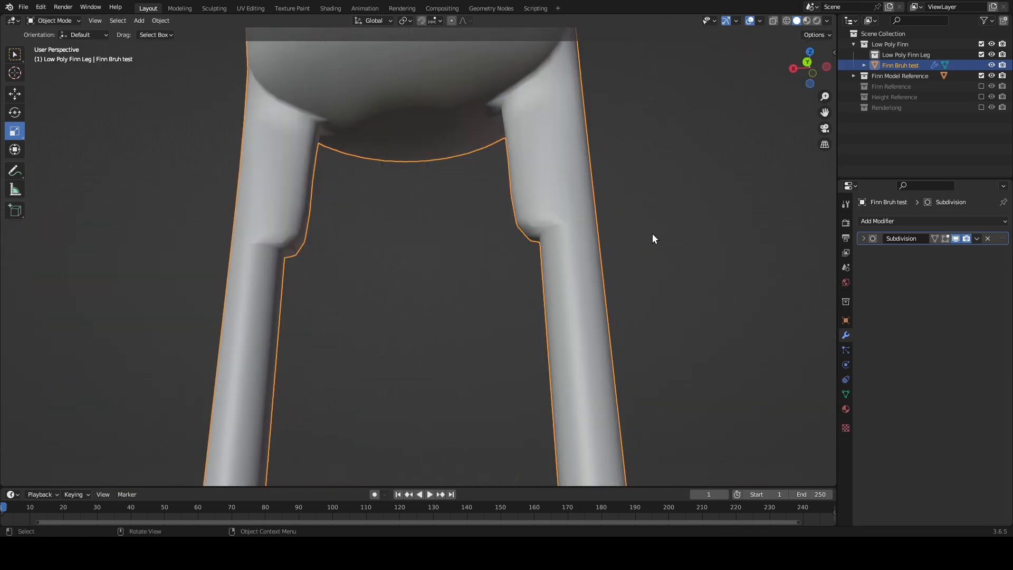
middle_drag(320, 293, 634, 354)
scroll(584, 337, up, 2)
shift+middle_drag(750, 386, 660, 325)
scroll(655, 325, up, 3)
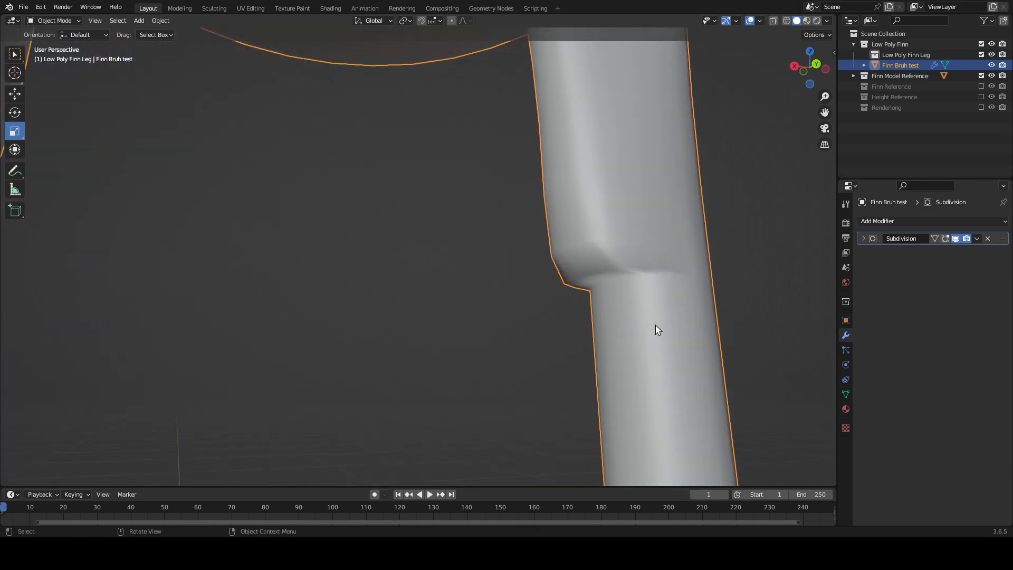
middle_drag(594, 276, 612, 314)
key(Tab)
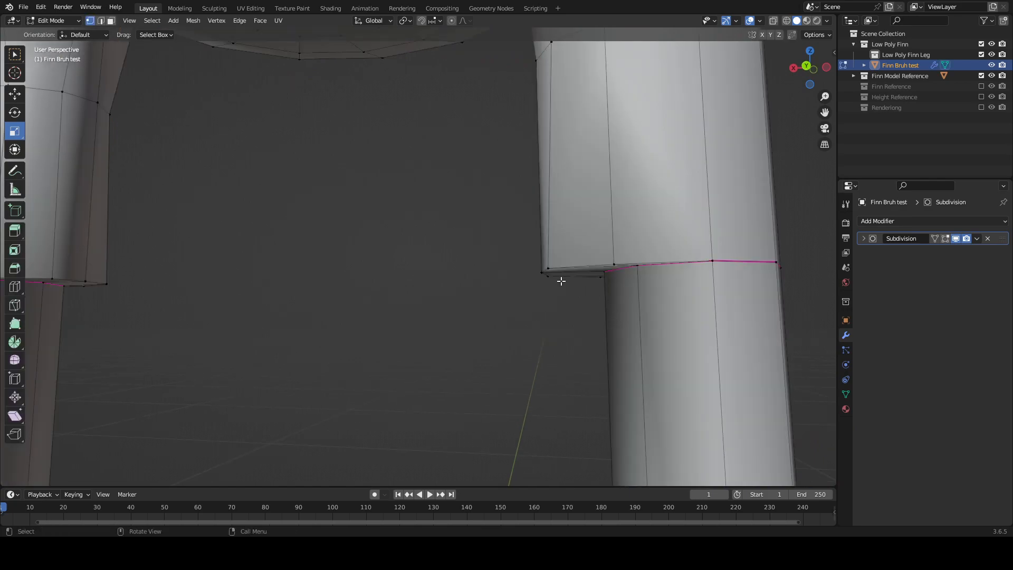
key(Tab)
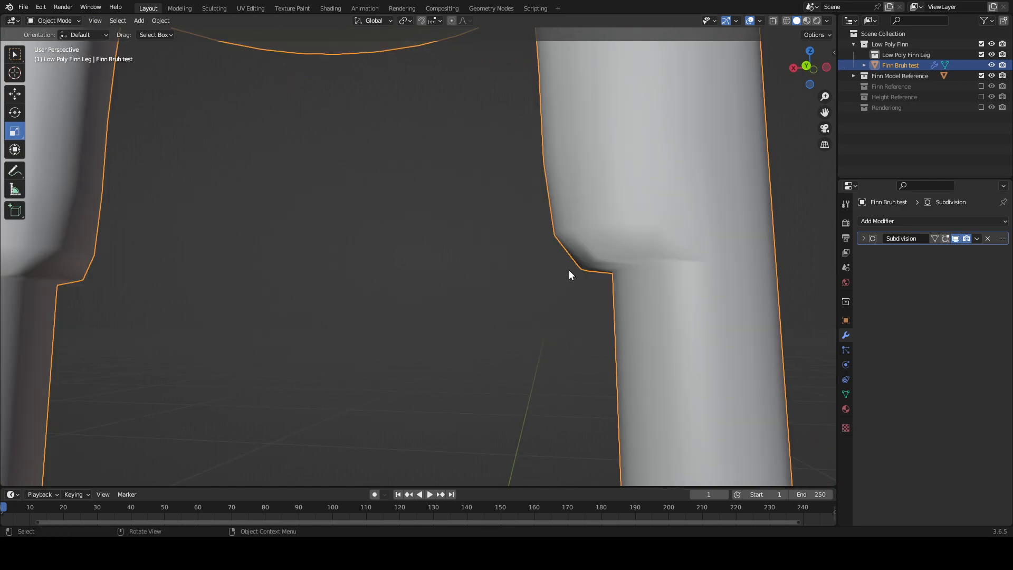
middle_drag(704, 262, 718, 226)
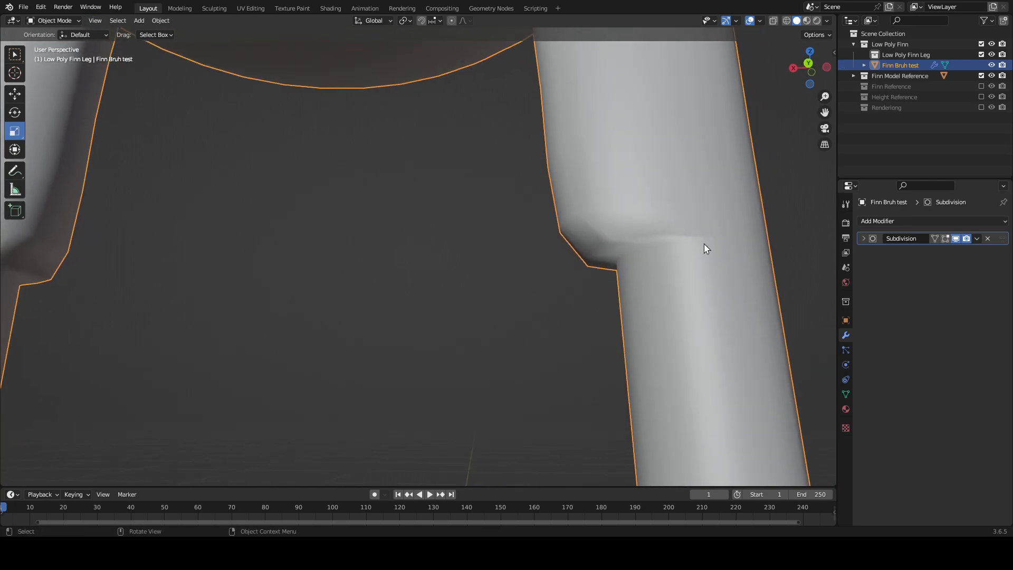
key(Tab)
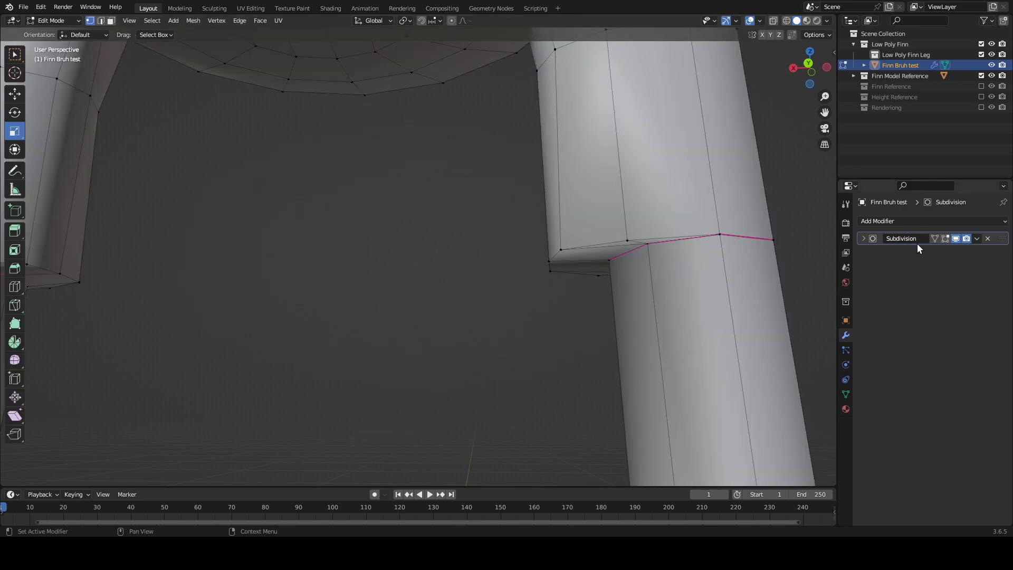
Step: Apply flat shading to the whole Finn Bruh test model in Object Mode
scroll(560, 290, down, 7)
shift+middle_drag(561, 276, 579, 384)
scroll(578, 384, down, 2)
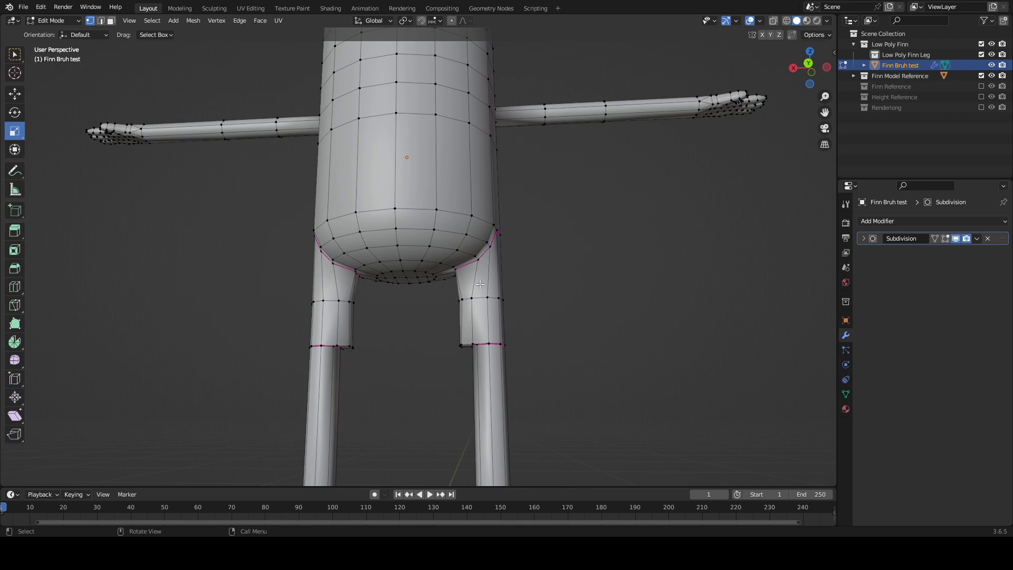
middle_drag(454, 231, 445, 268)
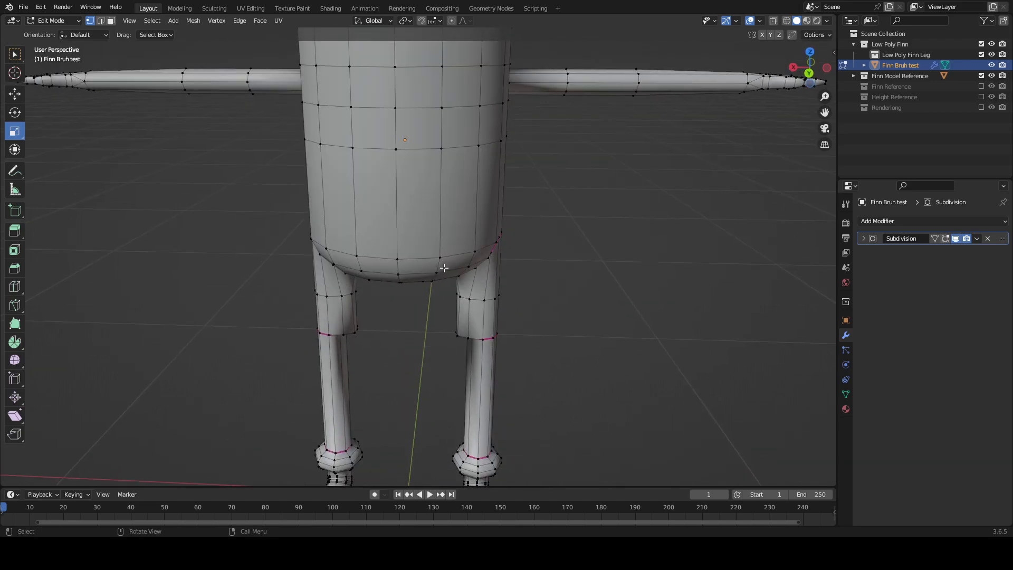
click(945, 239)
click(943, 240)
key(Tab)
middle_drag(449, 212, 426, 175)
right_click(425, 176)
click(430, 197)
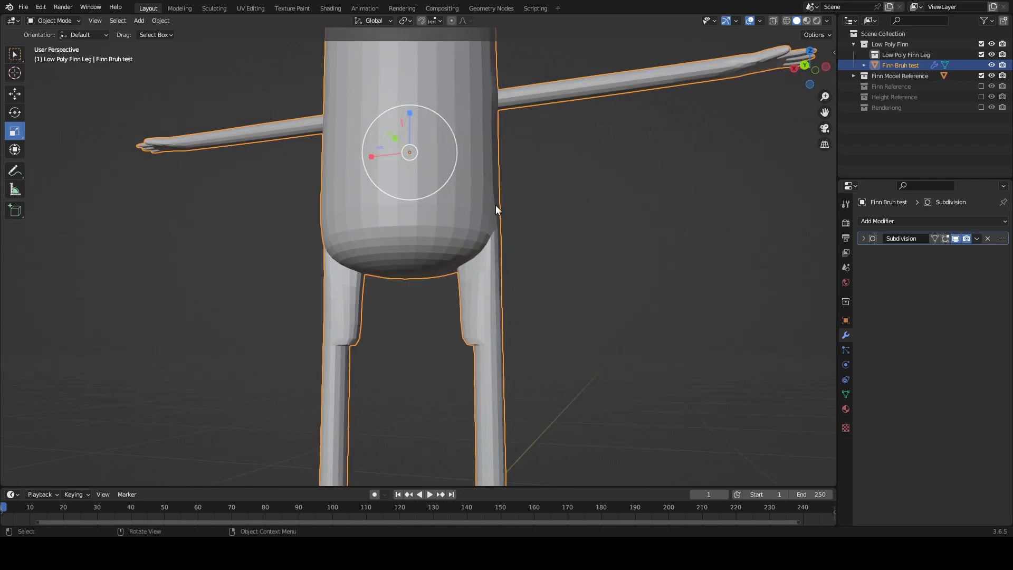
Step: Compare the flat-shaded torso's faces in Edit Mode with the subdivided surface in Object Mode
scroll(512, 195, up, 3)
shift+middle_drag(527, 181, 508, 274)
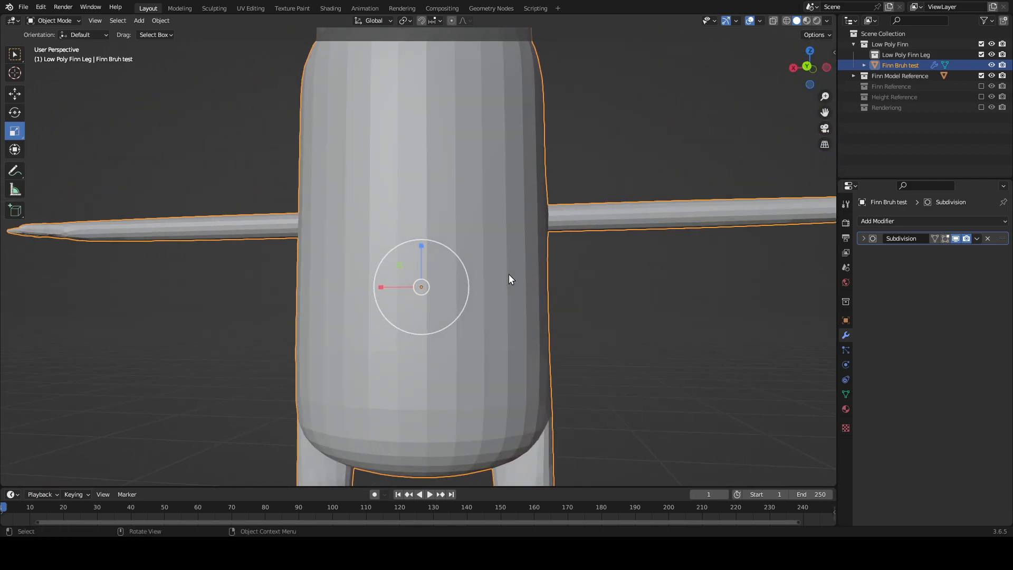
key(Tab)
middle_drag(452, 167, 443, 164)
middle_drag(429, 91, 422, 55)
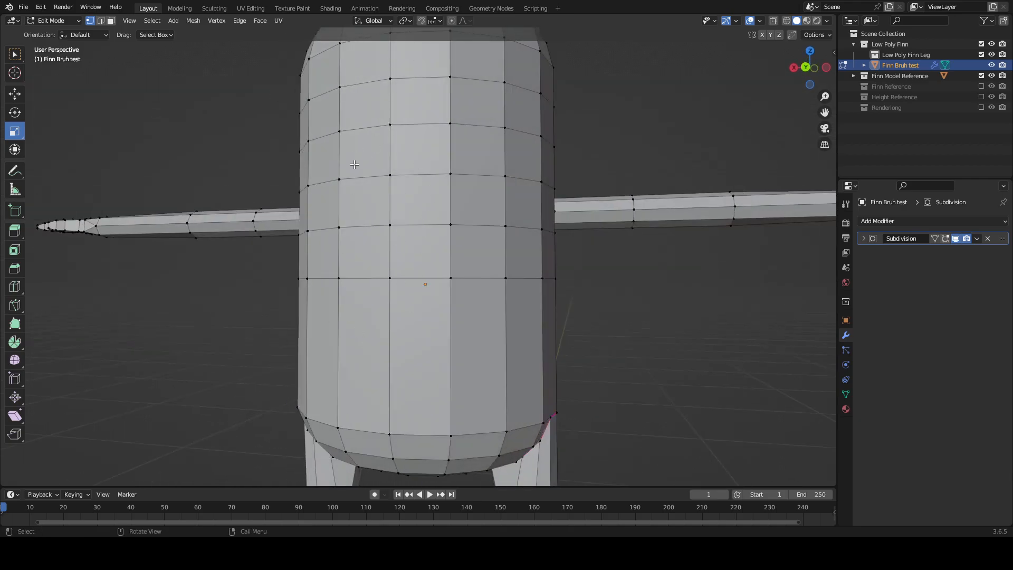
key(Tab)
middle_drag(405, 165, 354, 155)
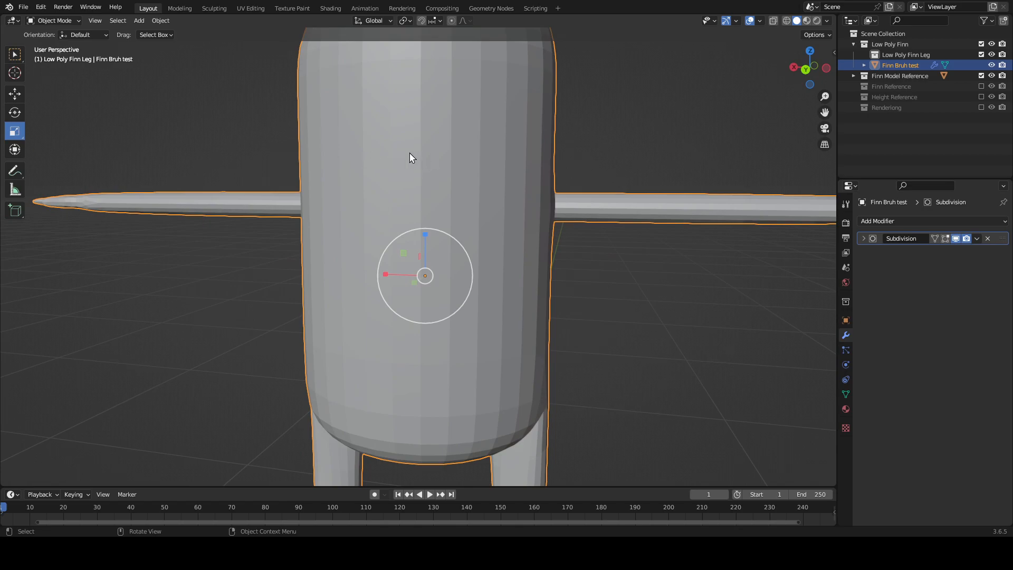
scroll(607, 327, up, 1)
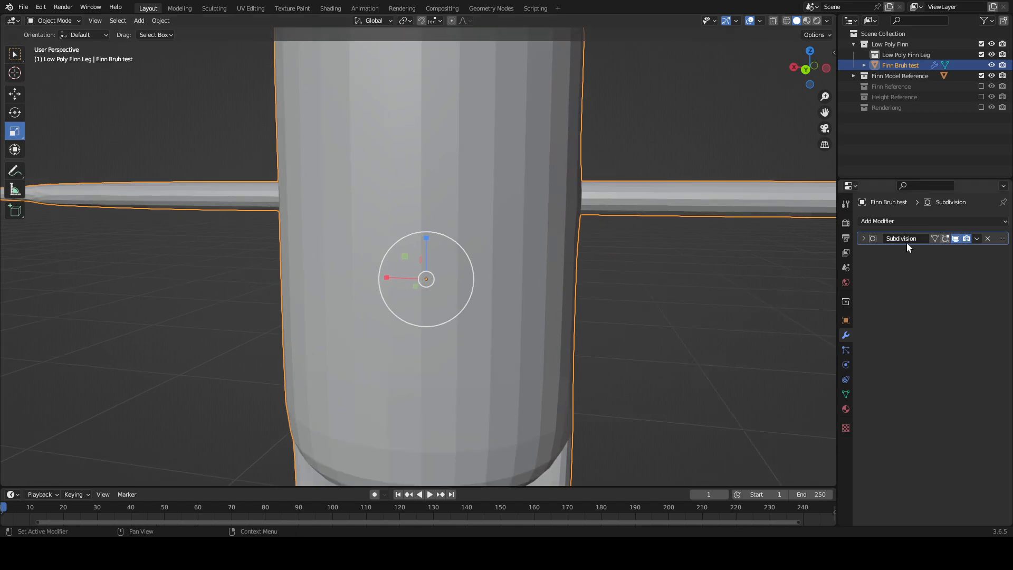
Step: Set the Subdivision modifier's viewport levels to 4 and examine the surface of the head up close
click(864, 238)
scroll(483, 268, down, 2)
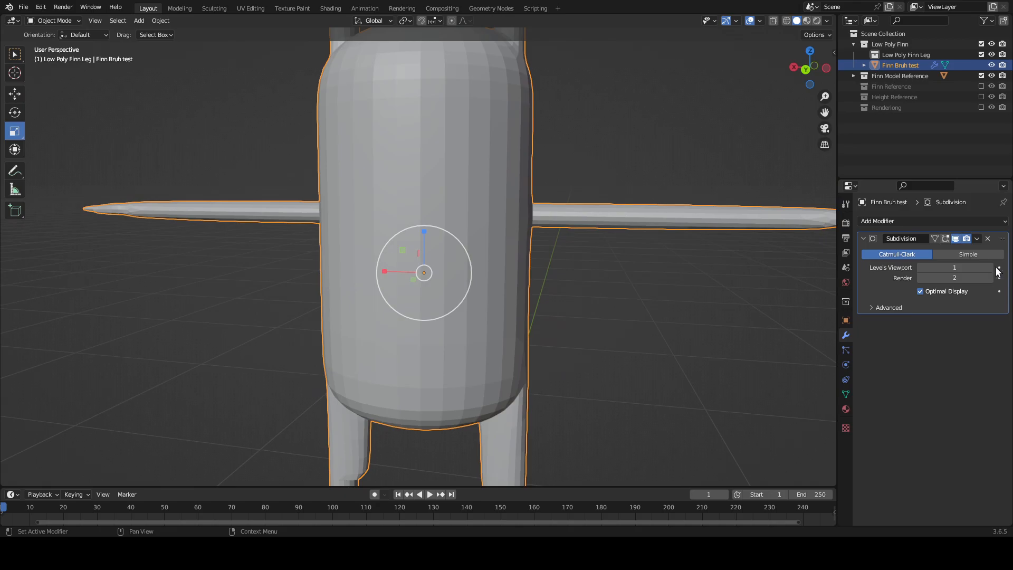
click(992, 268)
click(992, 268)
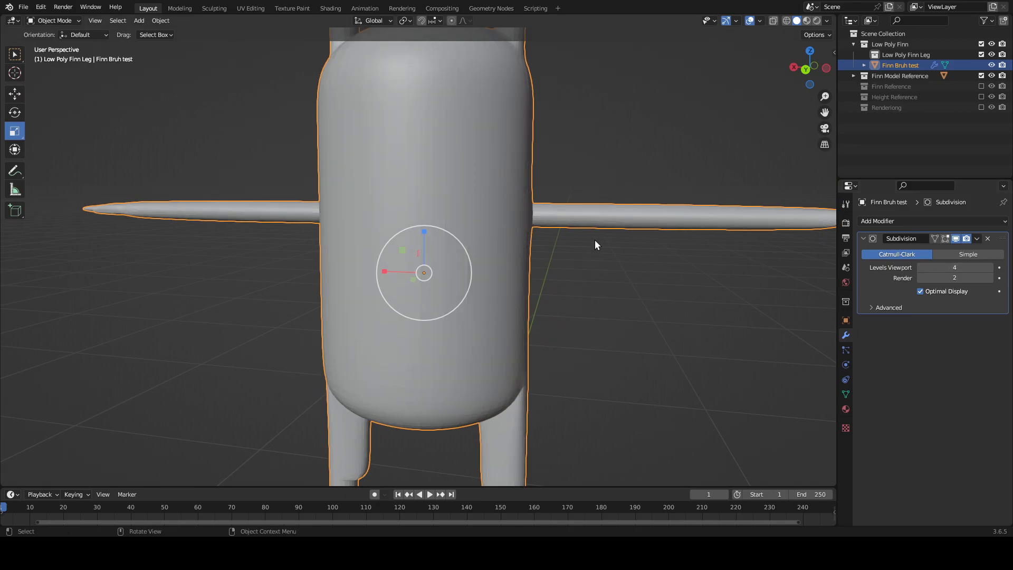
middle_drag(594, 240, 575, 362)
scroll(574, 298, up, 3)
scroll(575, 316, up, 4)
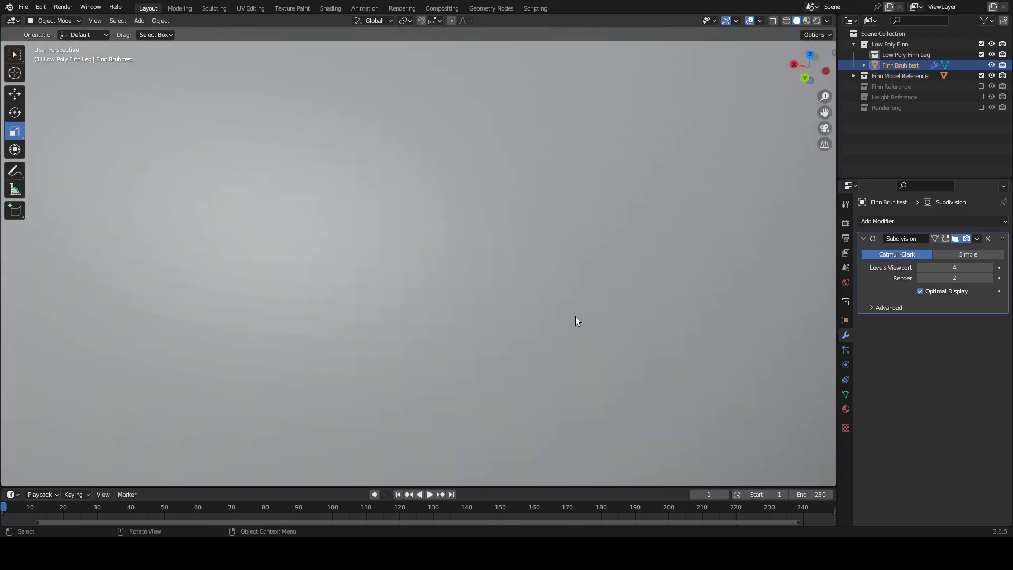
middle_click(575, 315)
scroll(575, 316, up, 1)
scroll(575, 315, down, 5)
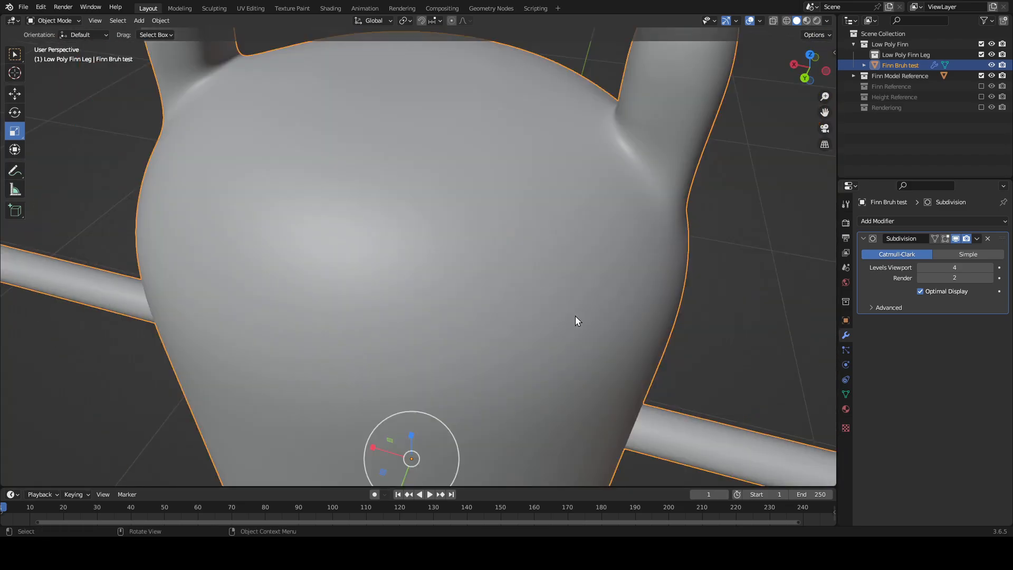
Step: Set the Subdivision modifier's viewport levels to 3 and compare the head's smoothed surface with its Edit Mode mesh
click(921, 267)
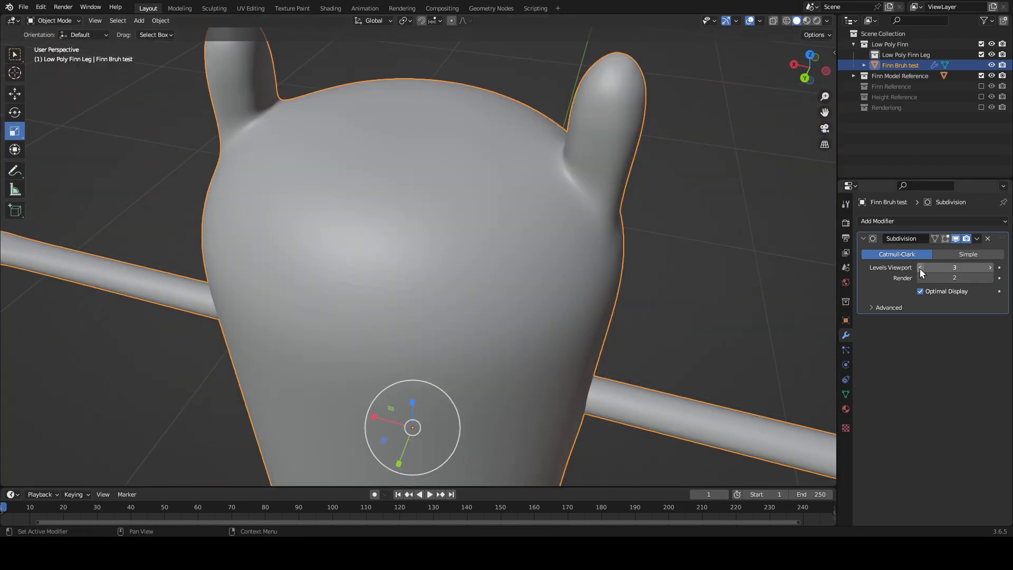
scroll(672, 312, up, 4)
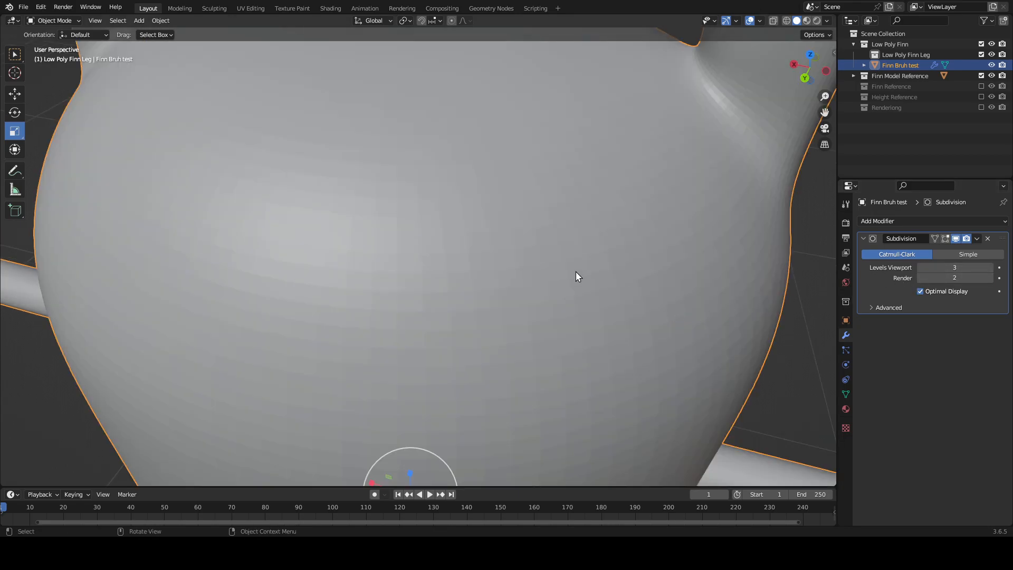
scroll(575, 271, down, 4)
middle_drag(578, 289, 630, 296)
scroll(630, 301, up, 1)
key(Tab)
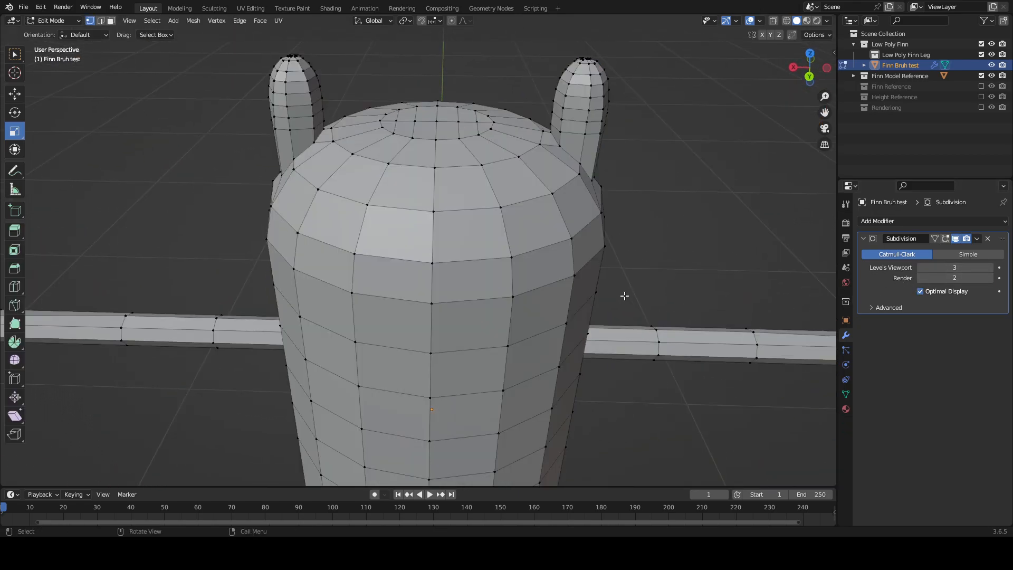
key(Tab)
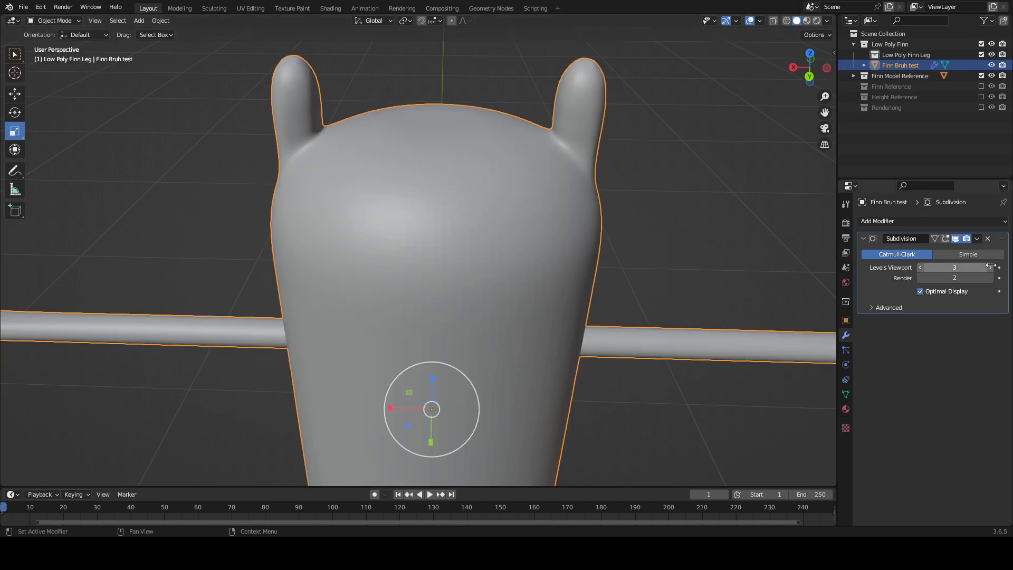
Step: Set the Subdivision modifier's viewport levels to 1 and examine the head's faceting from a lower angle
drag(968, 268, 955, 268)
click(922, 268)
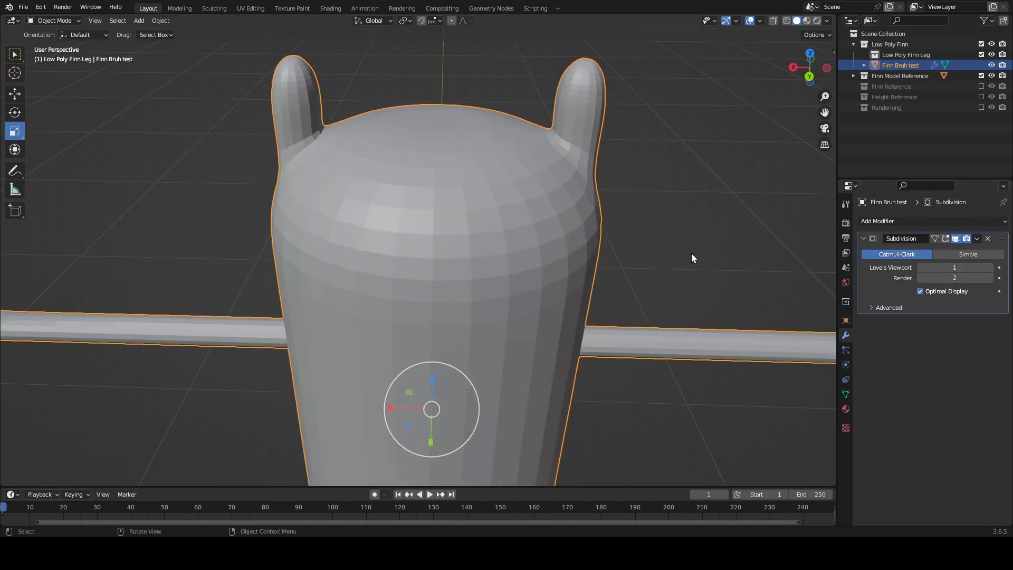
middle_drag(312, 256, 308, 225)
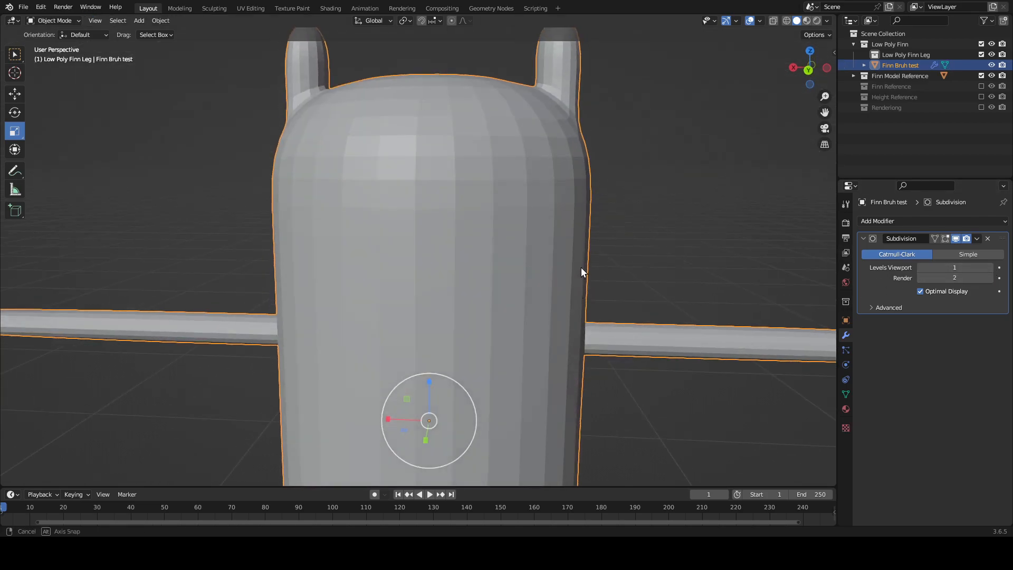
Step: Set the Subdivision modifier's viewport levels to 2 and compare the arm joint's Edit Mode mesh with its subdivided surface
click(990, 268)
middle_drag(569, 214, 432, 236)
key(Tab)
scroll(463, 301, up, 5)
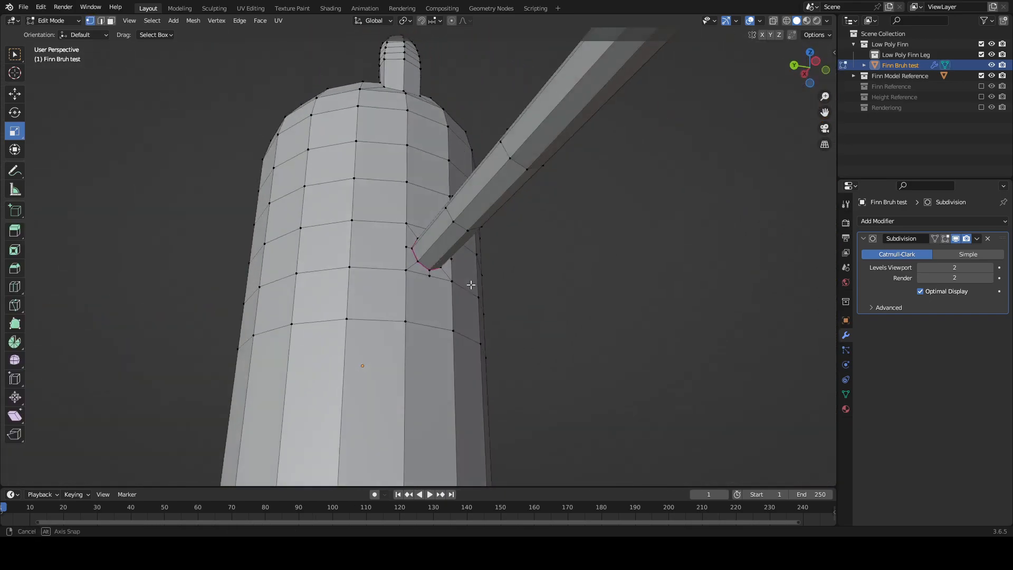
scroll(458, 243, down, 2)
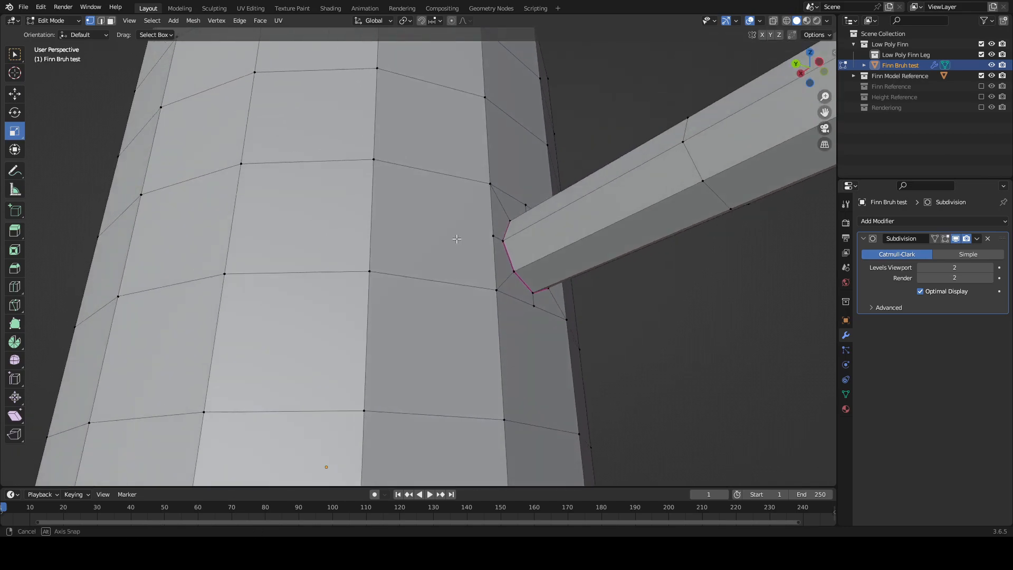
key(Tab)
middle_drag(458, 243, 531, 251)
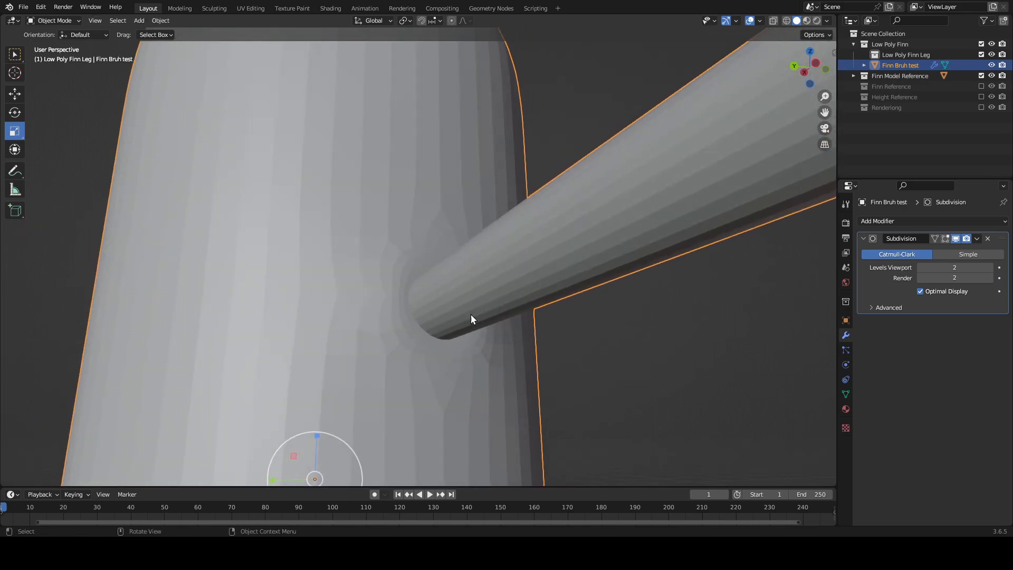
Step: Examine the arm joint and the upper body in both Object Mode and Edit Mode
scroll(446, 326, down, 4)
middle_drag(413, 286, 491, 347)
scroll(441, 296, up, 5)
scroll(484, 330, down, 5)
key(Tab)
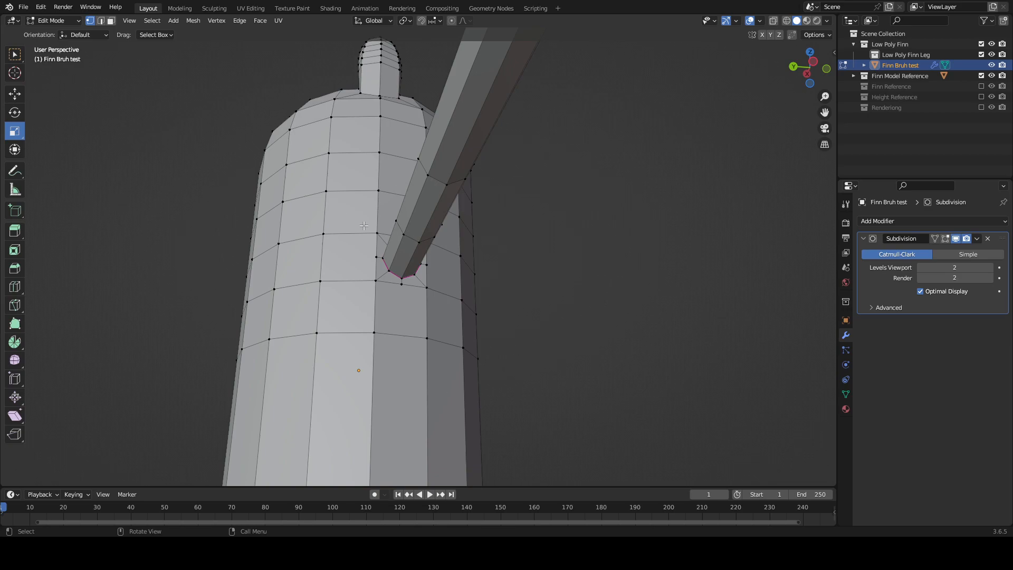
middle_drag(368, 253, 465, 279)
scroll(466, 279, down, 3)
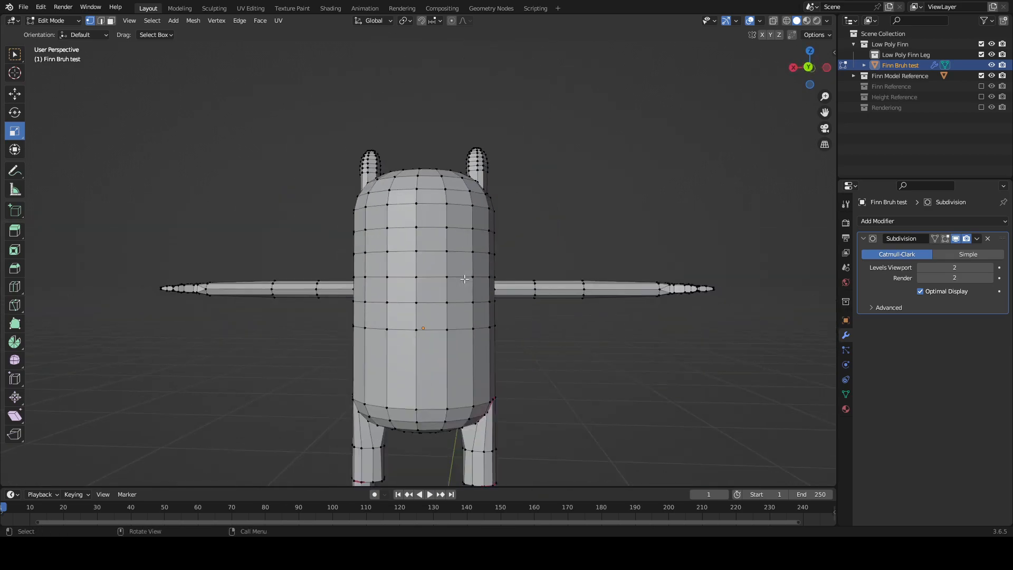
middle_drag(495, 312, 528, 332)
key(Tab)
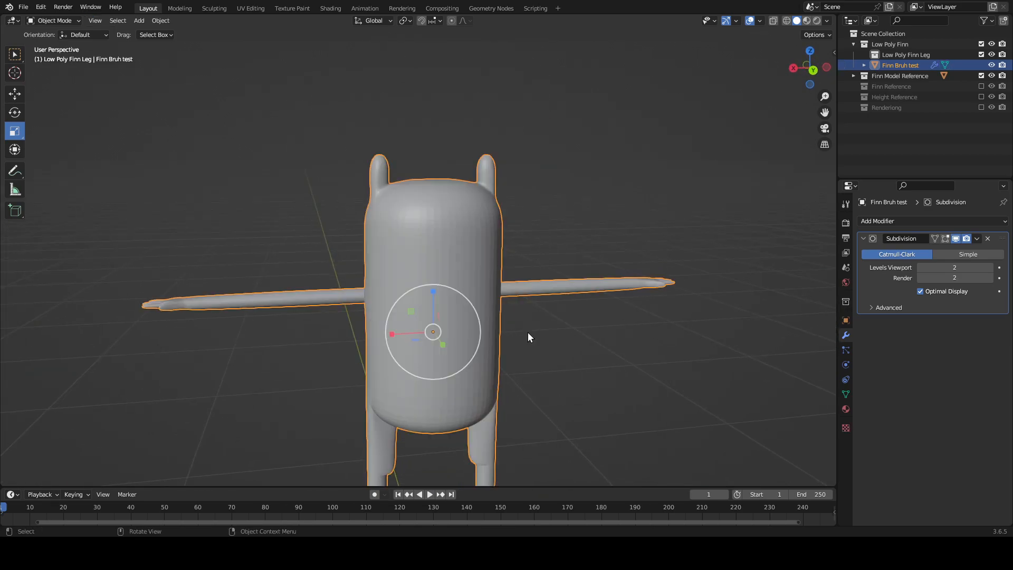
Step: Set the Subdivision modifier's viewport levels to 1 and check the body's base mesh in Edit Mode
scroll(527, 331, up, 3)
click(922, 268)
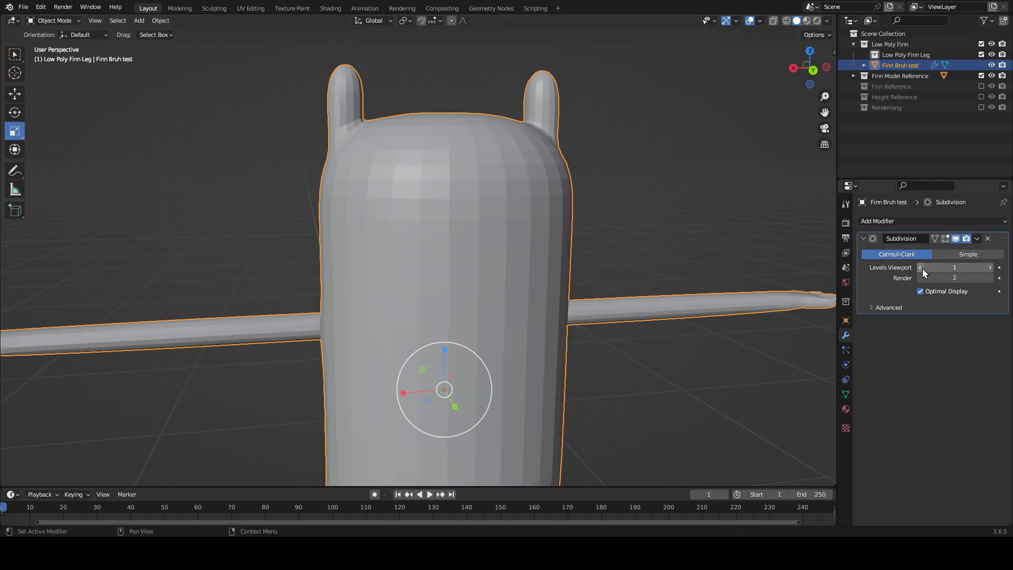
scroll(579, 382, down, 3)
middle_drag(597, 387, 336, 317)
key(Tab)
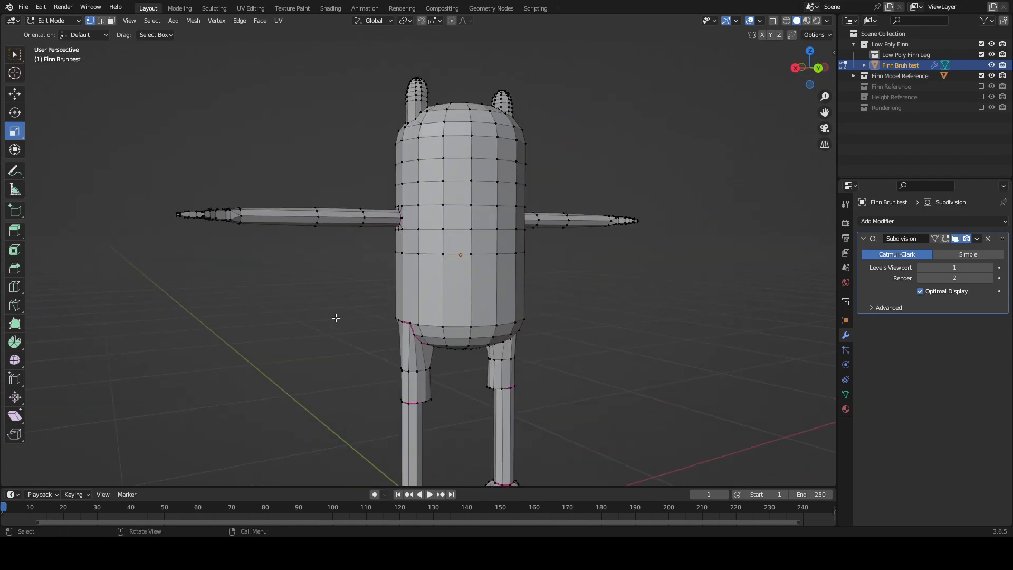
Step: Inspect the creased edge loops of the feet and sock cuffs in Edit Mode and the subdivided legs in Object Mode
middle_drag(278, 342, 546, 270)
scroll(538, 366, up, 2)
scroll(609, 411, up, 1)
middle_drag(609, 382, 570, 287)
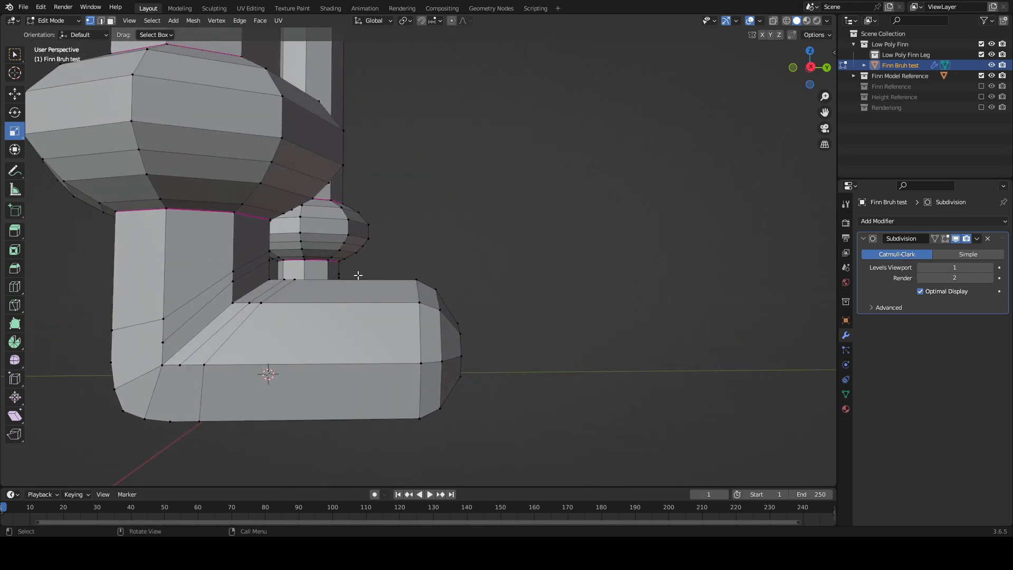
scroll(472, 355, down, 4)
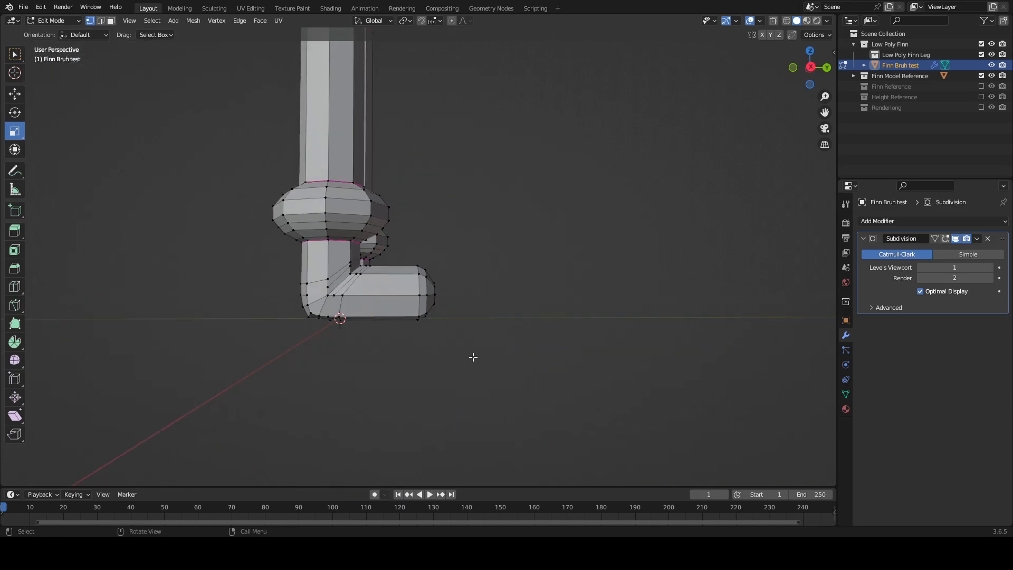
middle_drag(478, 301, 368, 437)
key(Tab)
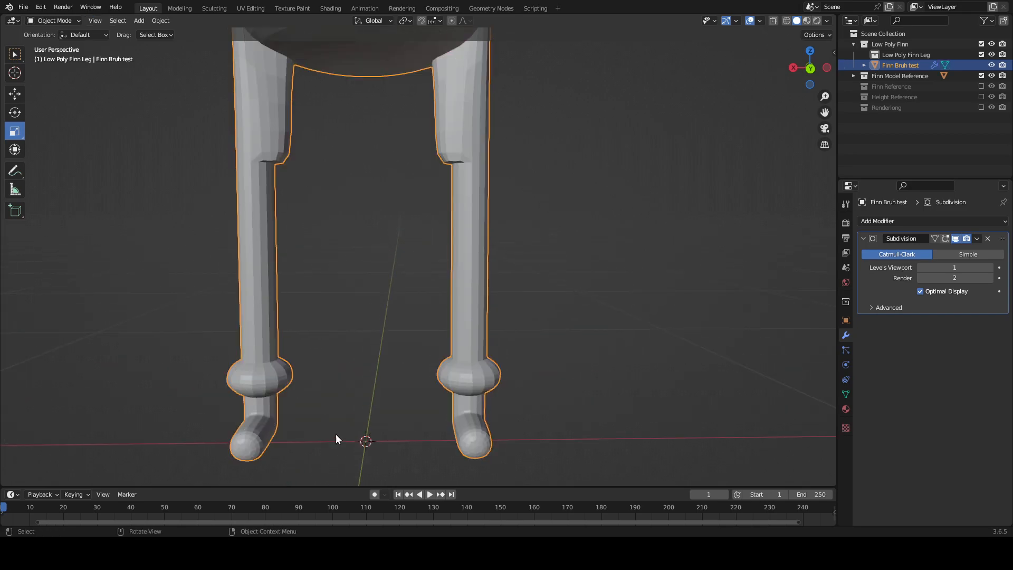
Step: Select the edge loop where one leg meets its sock cuff and apply an edge crease factor of -0.981
key(Tab)
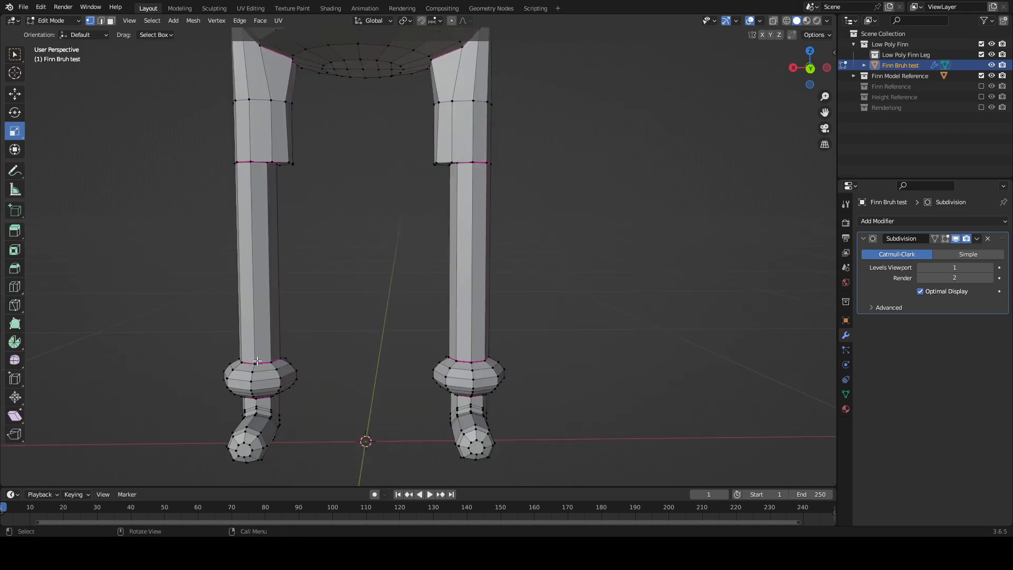
scroll(257, 361, up, 3)
shift+middle_drag(343, 421, 531, 335)
scroll(532, 335, up, 1)
shift+middle_drag(338, 381, 435, 349)
alt+click(398, 311)
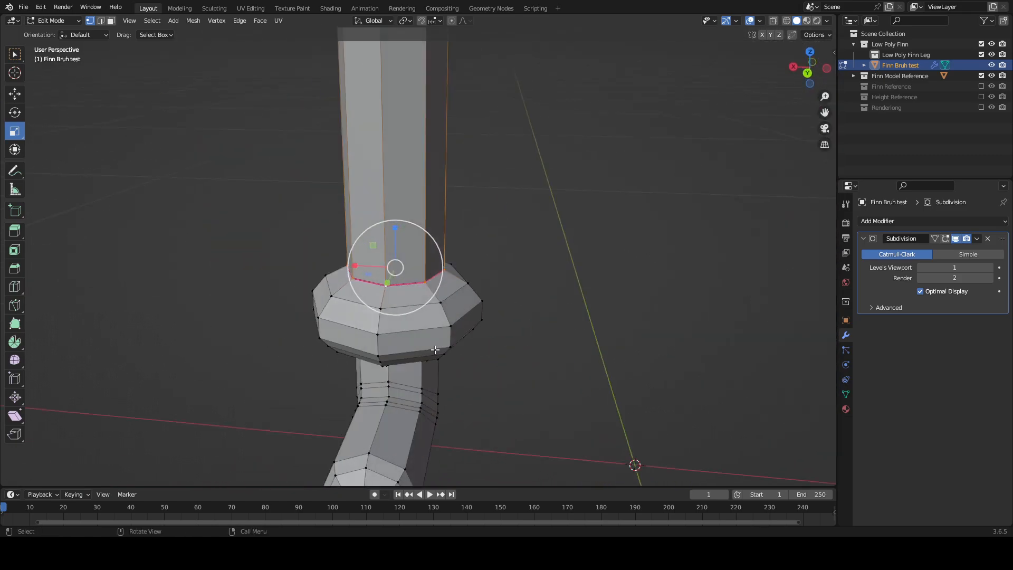
key(shift+e)
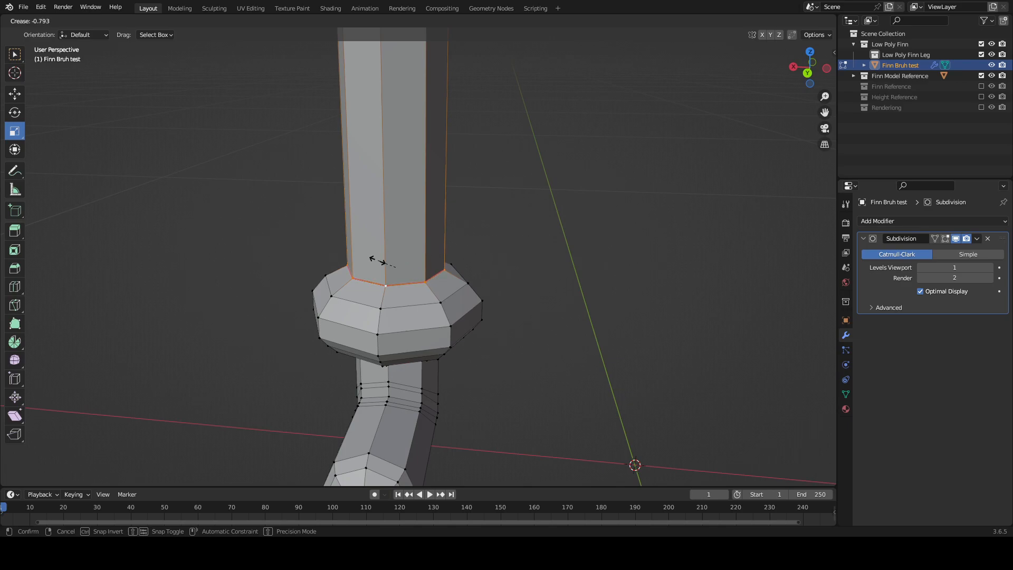
click(394, 265)
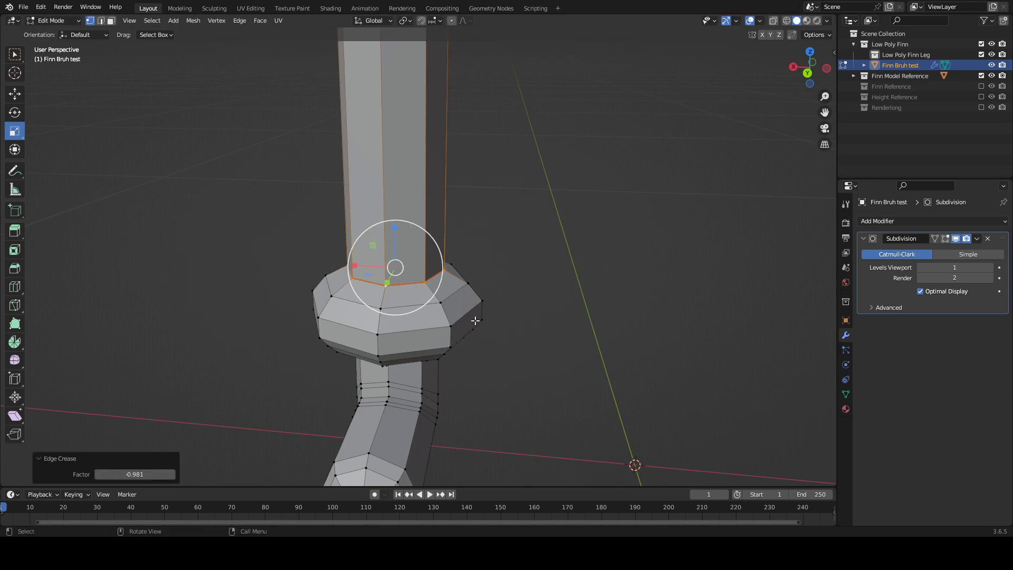
Step: Compare the uncreased sock cuff with the creased one on the other leg in Object Mode and Edit Mode
key(Tab)
scroll(423, 274, down, 2)
middle_drag(476, 279, 521, 230)
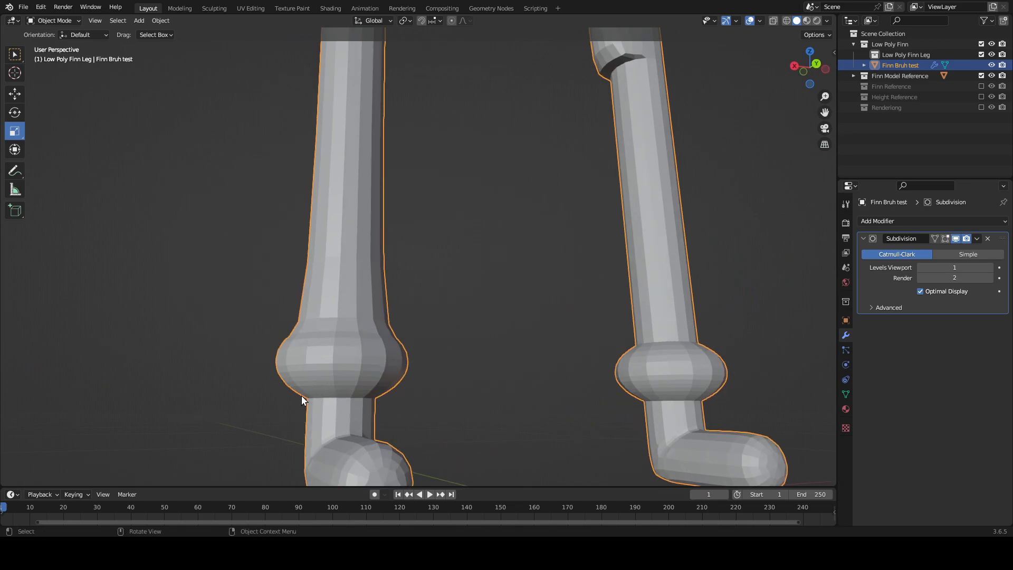
key(Tab)
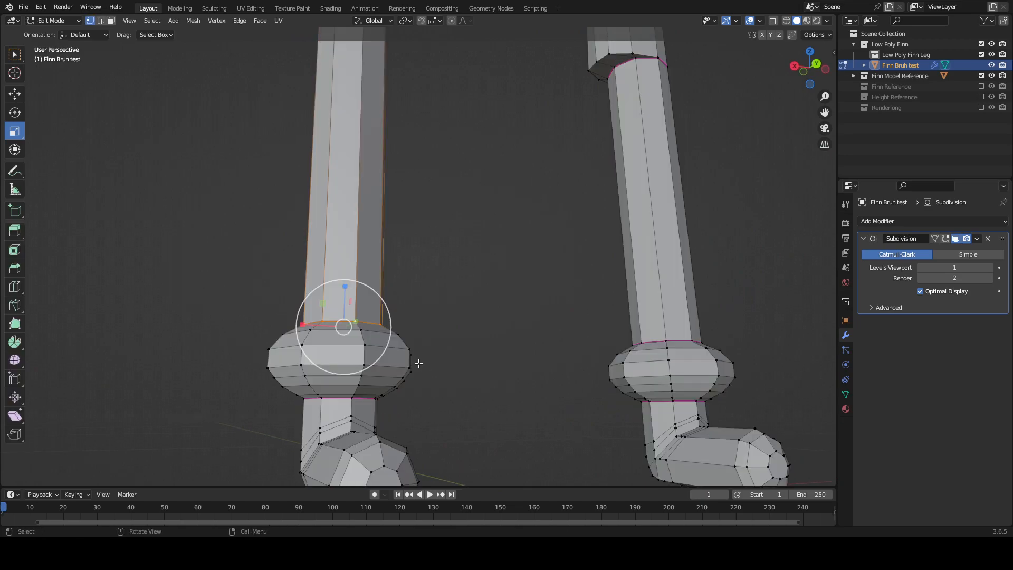
key(Tab)
key(Tab)
Step: Undo the crease change on the sock cuff's upper loop and check the joint in Object Mode
key(Tab)
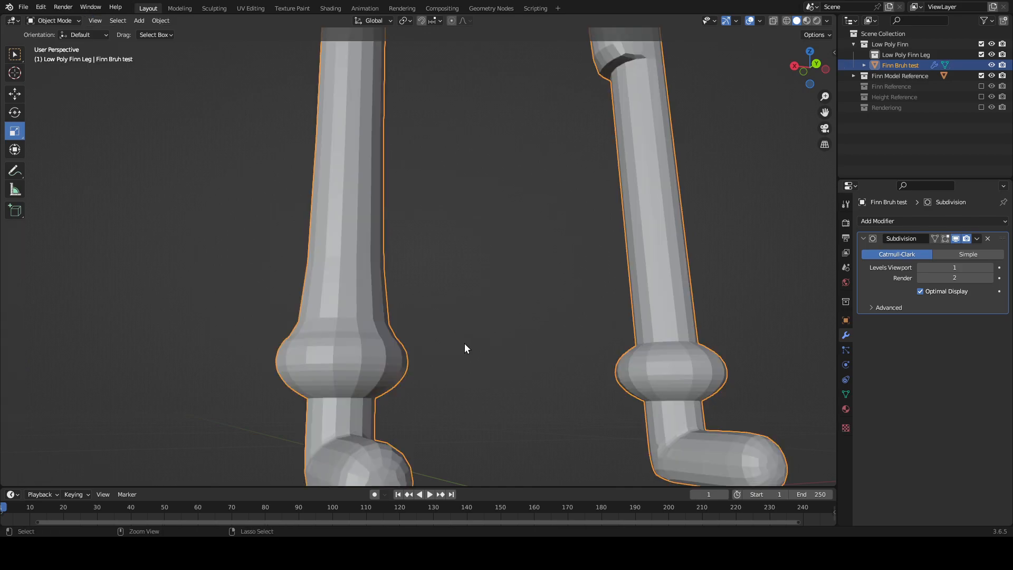
key(Tab)
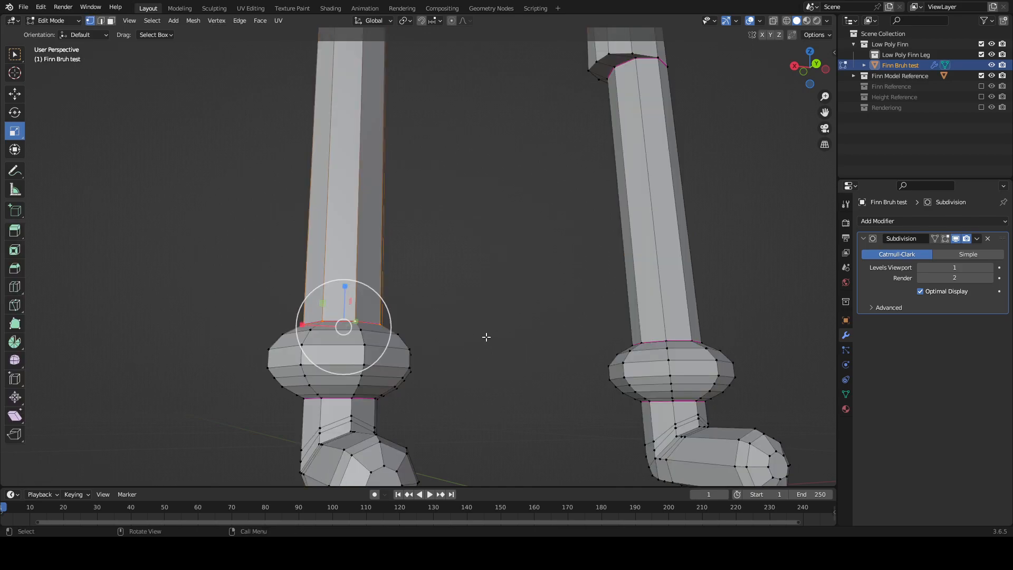
key(Tab)
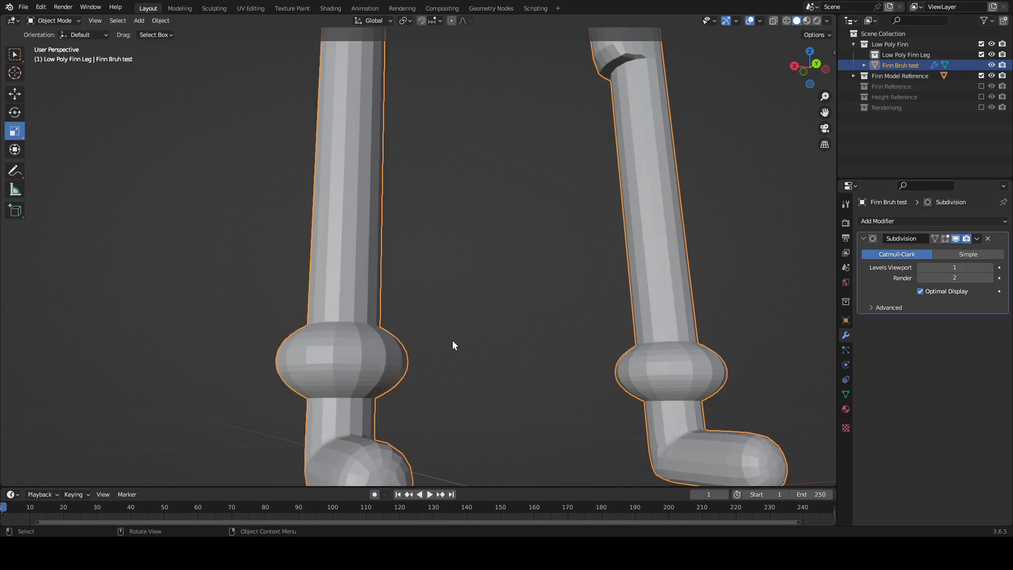
Step: Examine the subdivided legs, torso and arms of the whole model in Object Mode
middle_drag(452, 339, 412, 378)
scroll(411, 378, down, 6)
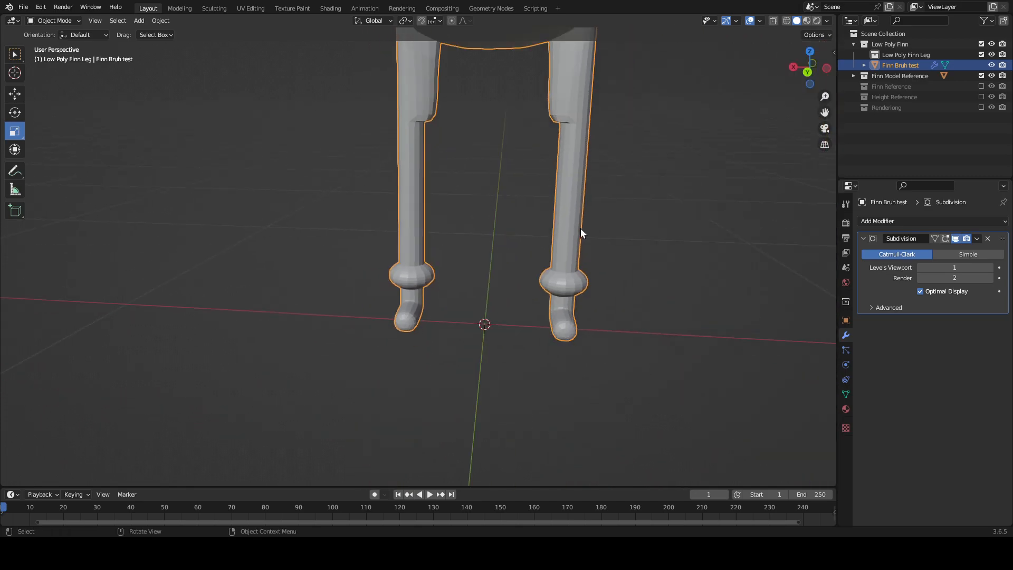
shift+middle_drag(606, 156, 482, 421)
scroll(474, 280, down, 2)
scroll(486, 330, up, 2)
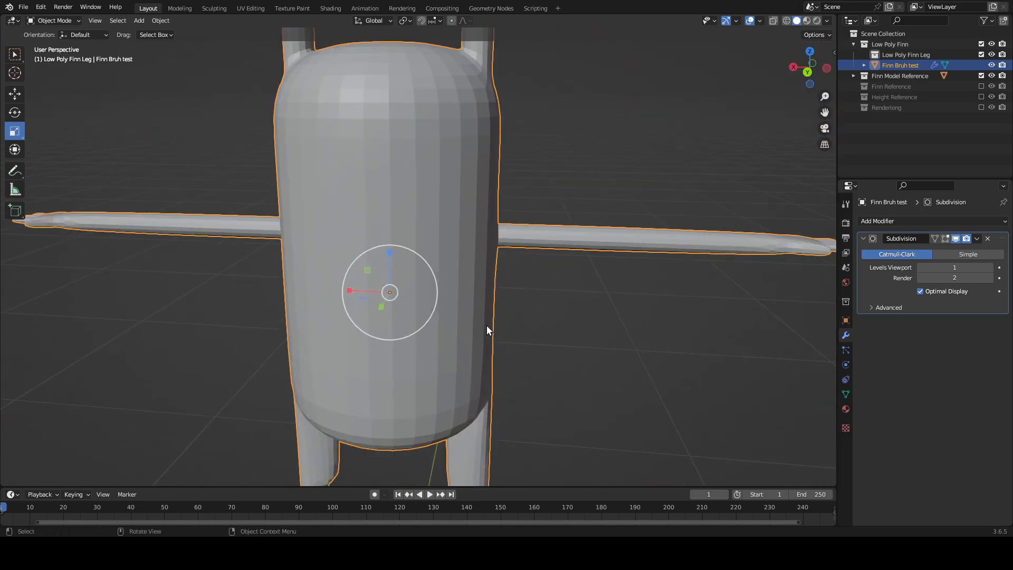
scroll(487, 328, down, 2)
middle_drag(496, 327, 554, 397)
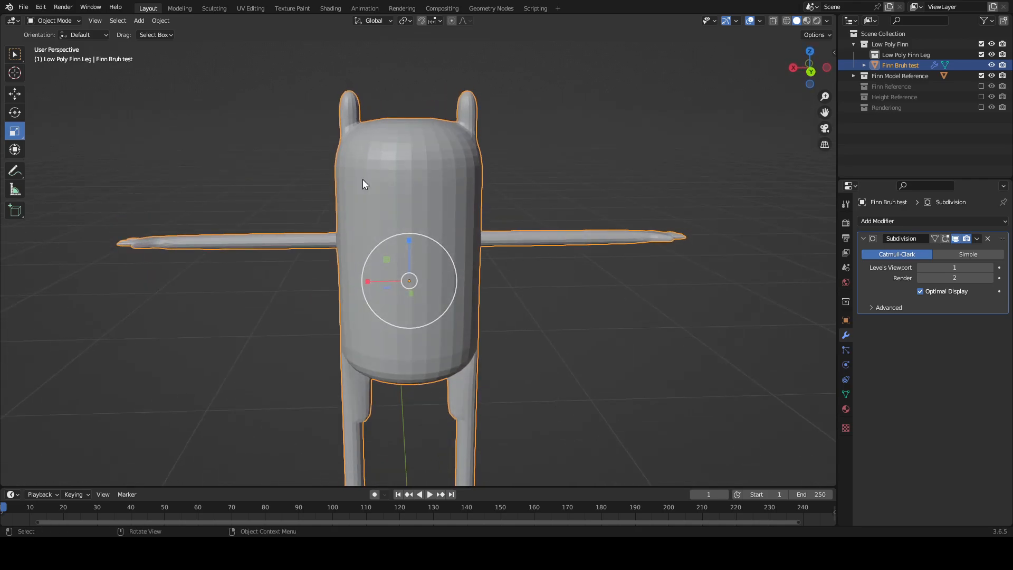
Step: Enter Edit Mode on the model, enable the Finn Reference collection and switch to the back orthographic view
scroll(364, 181, up, 4)
key(Tab)
shift+middle_drag(589, 167, 585, 229)
scroll(585, 229, up, 1)
scroll(580, 222, down, 2)
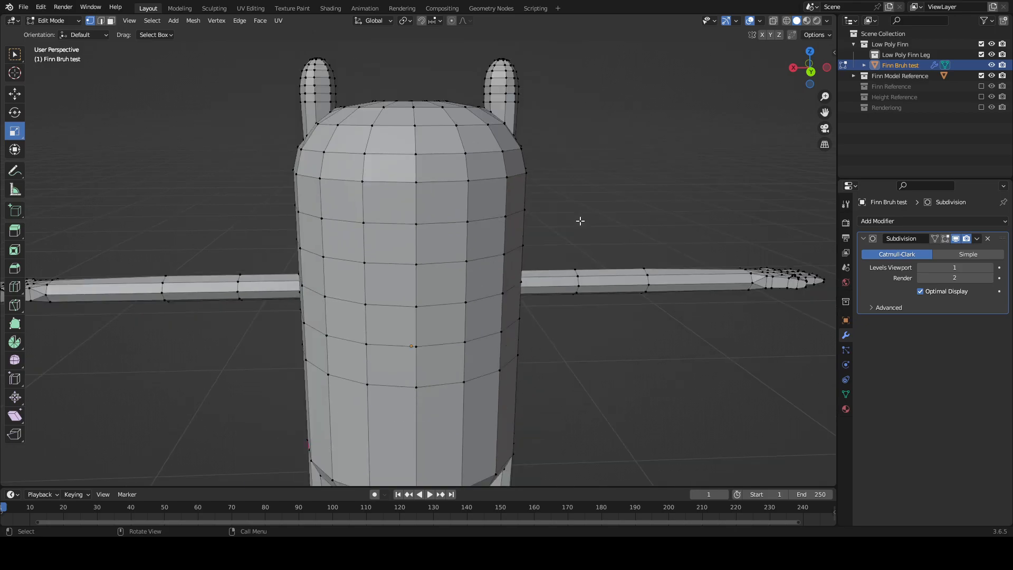
click(981, 86)
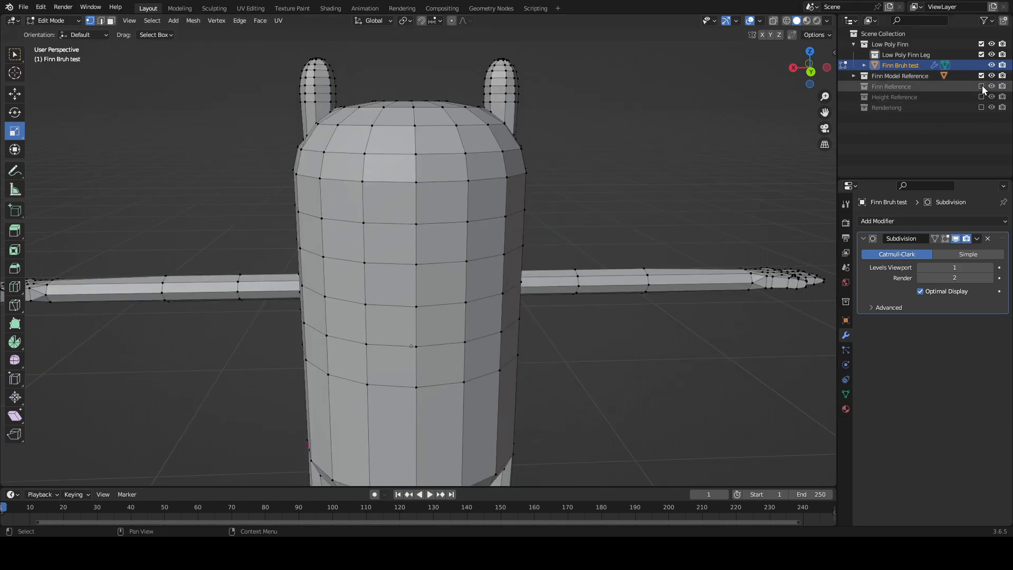
middle_drag(686, 206, 525, 248)
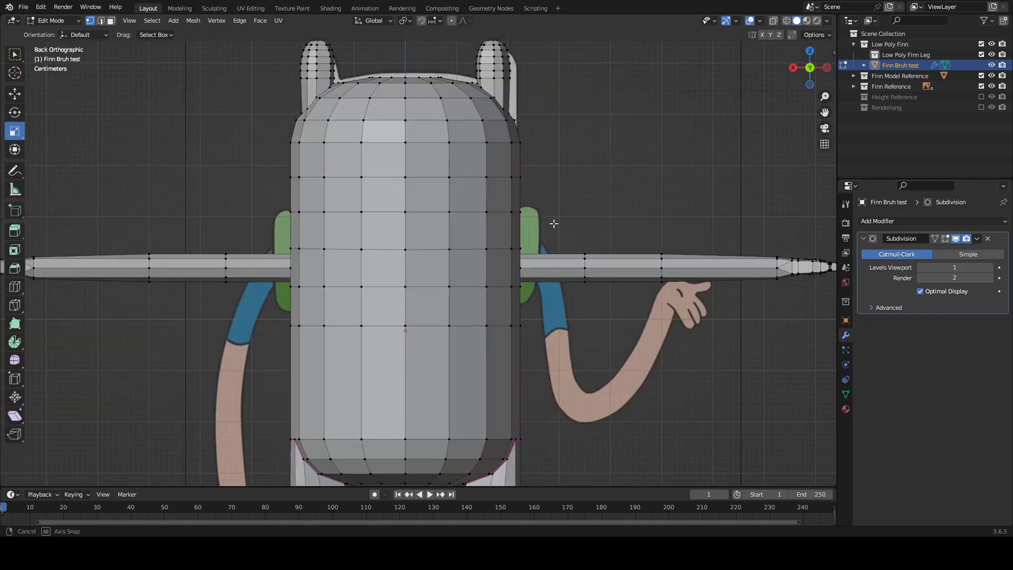
Step: Compare the head's mesh with the reference drawing's face through X-ray, and restore the solid display
scroll(524, 256, up, 4)
key(alt+z)
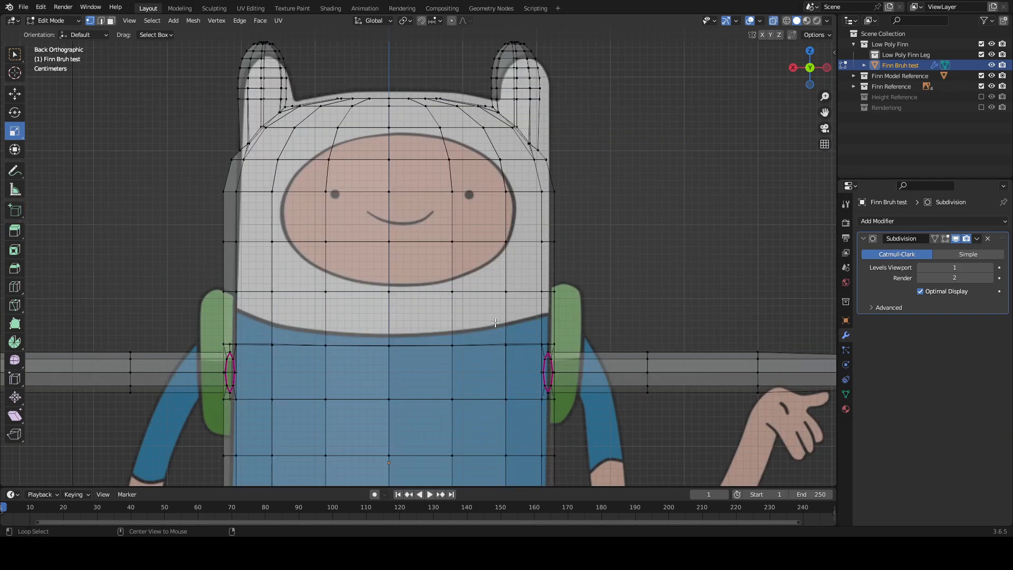
shift+middle_drag(464, 301, 446, 352)
scroll(446, 352, up, 2)
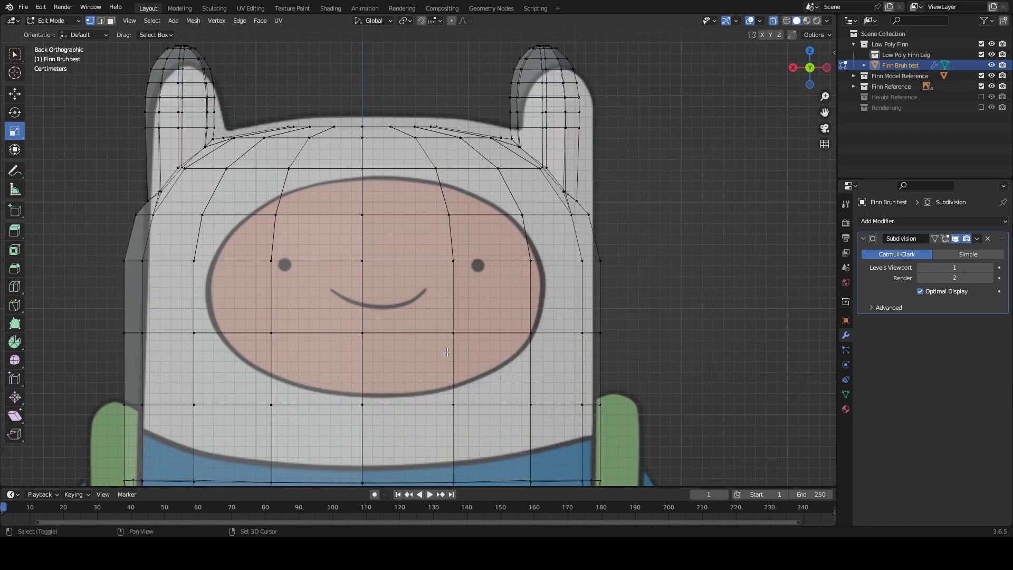
shift+middle_drag(488, 322, 508, 334)
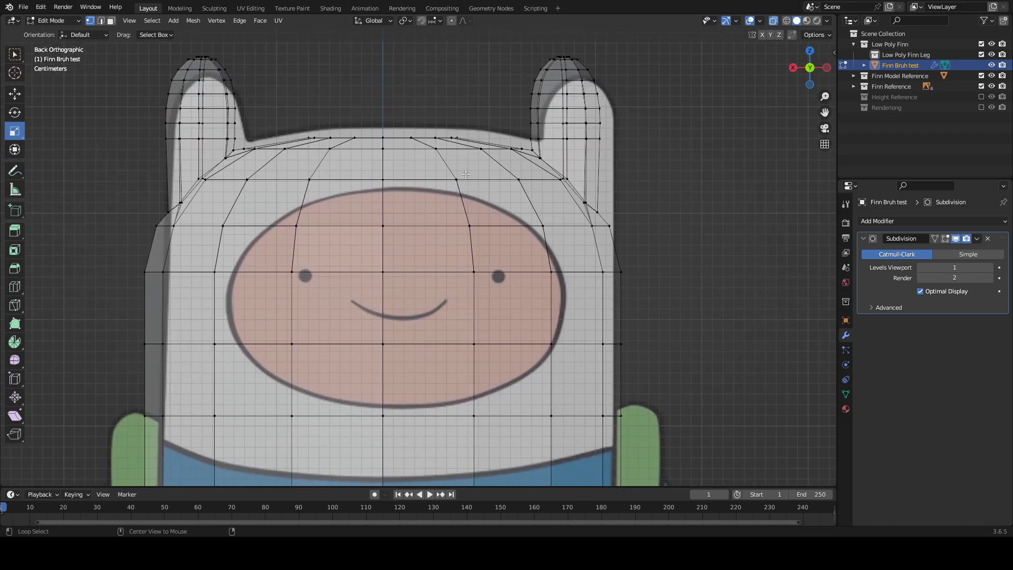
key(alt+z)
Step: Select the vertices of the two central face columns from the upper forehead down to below the mouth
drag(464, 174, 291, 193)
shift+drag(498, 213, 305, 221)
shift+drag(504, 255, 310, 257)
shift+drag(260, 280, 260, 280)
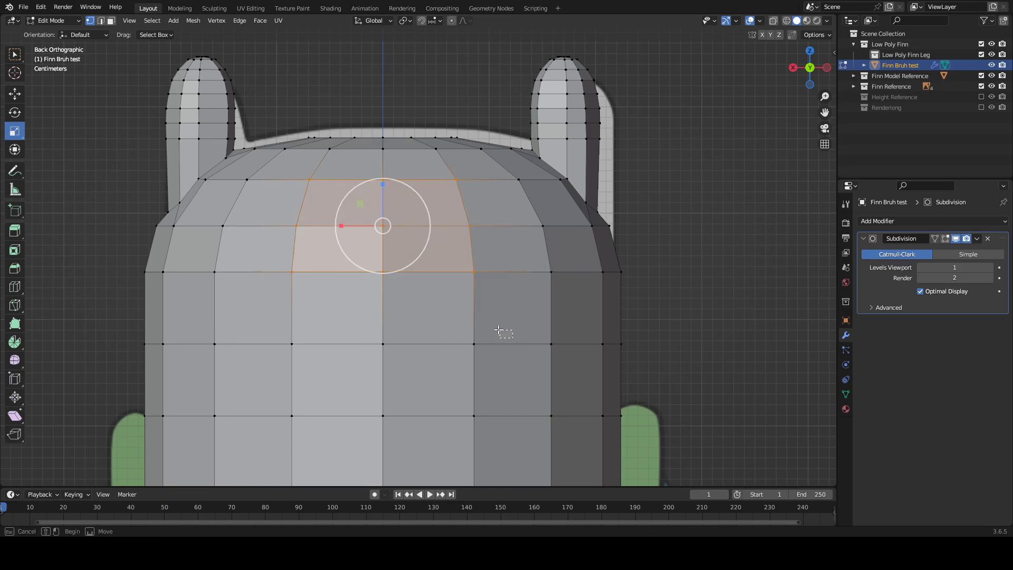
shift+drag(509, 337, 256, 353)
key(alt+z)
key(alt+z)
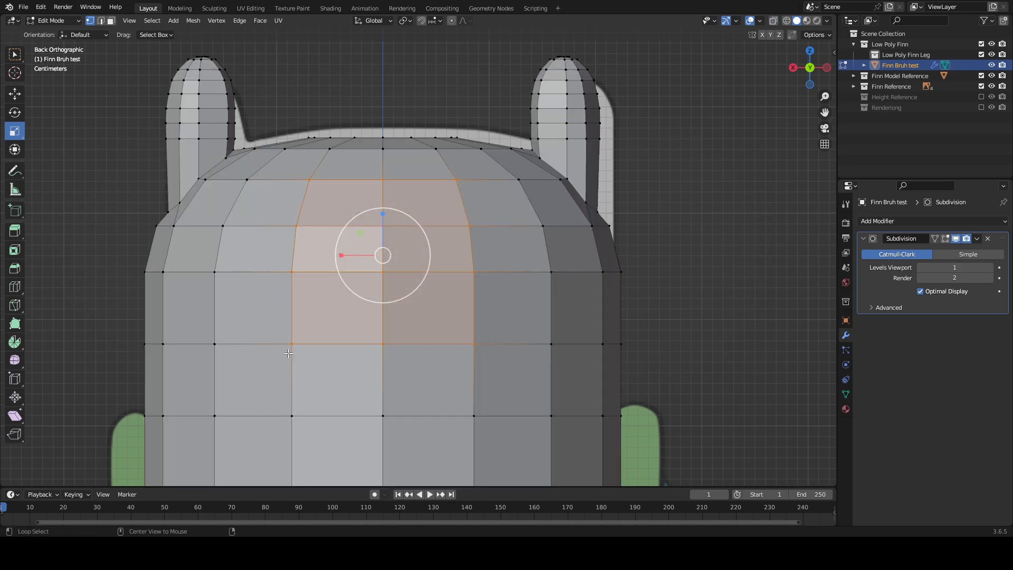
shift+drag(280, 435, 280, 435)
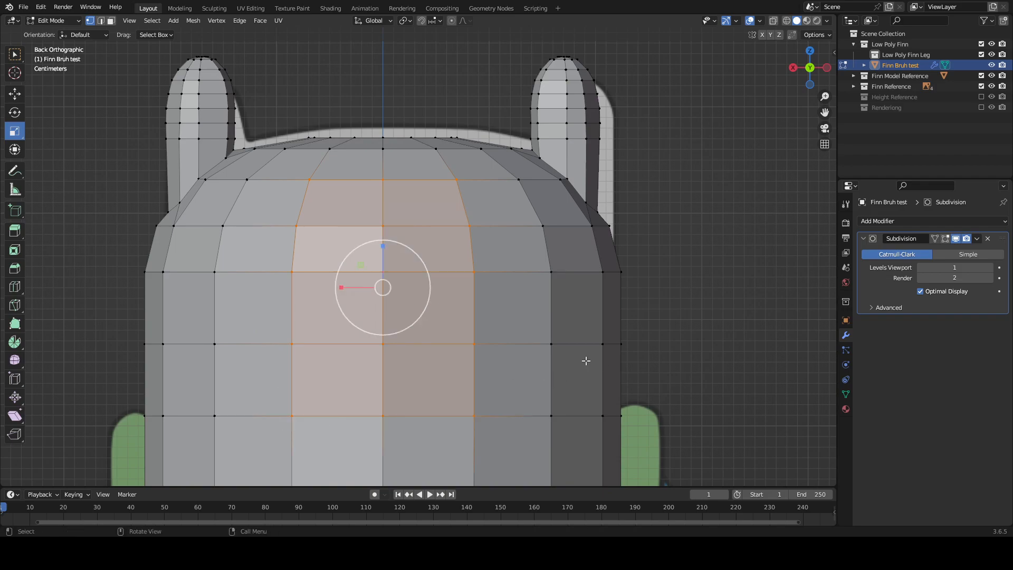
Step: Check the selection against the reference face in X-ray and add the middle faces of the adjacent columns on both sides
key(alt+z)
key(alt+z)
shift+drag(584, 362, 528, 218)
shift+drag(237, 359, 207, 216)
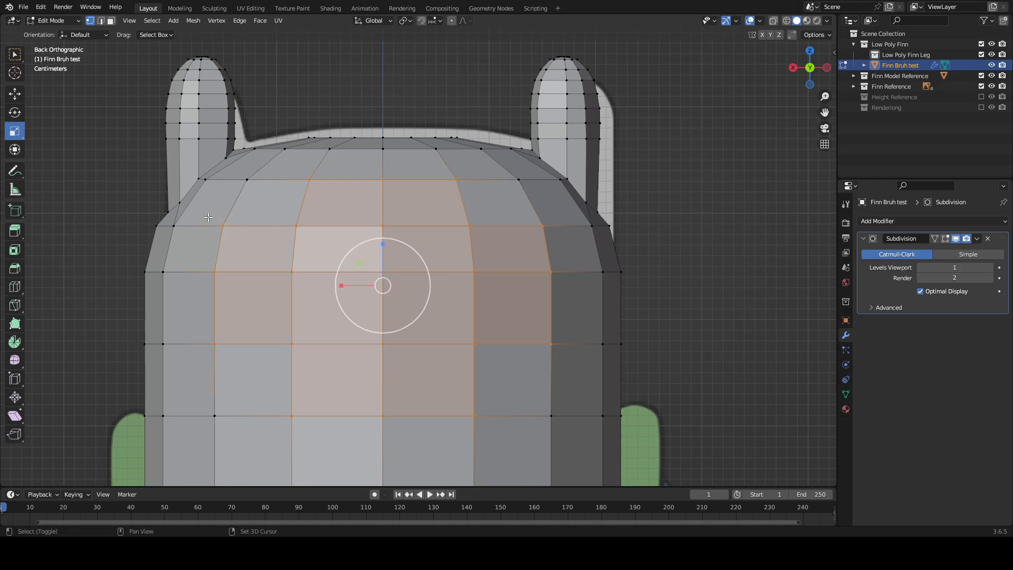
Step: Compare the selected face area with the reference drawing through X-ray, then return to Edit Mode with the solid display
key(alt+z)
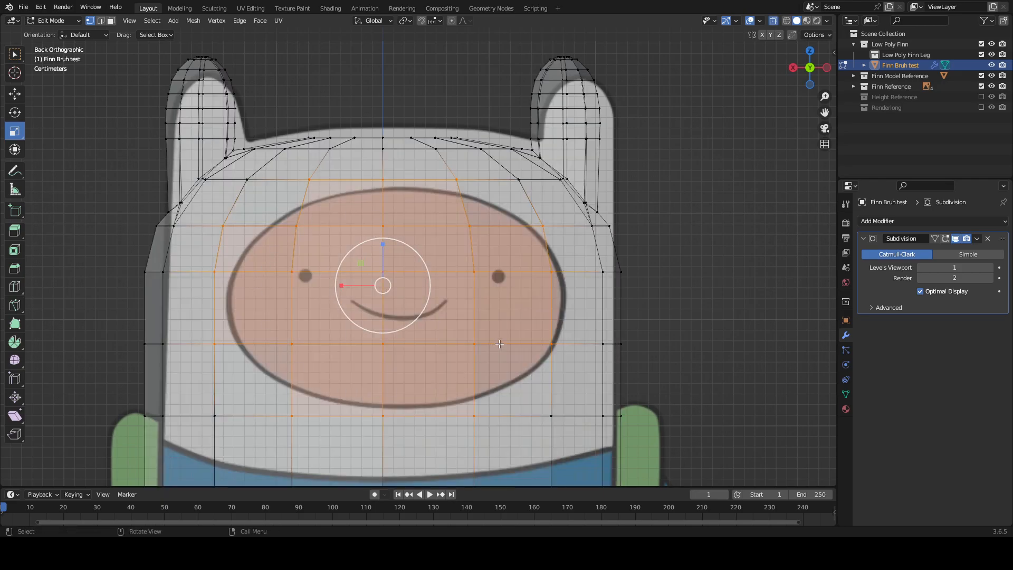
scroll(379, 287, down, 3)
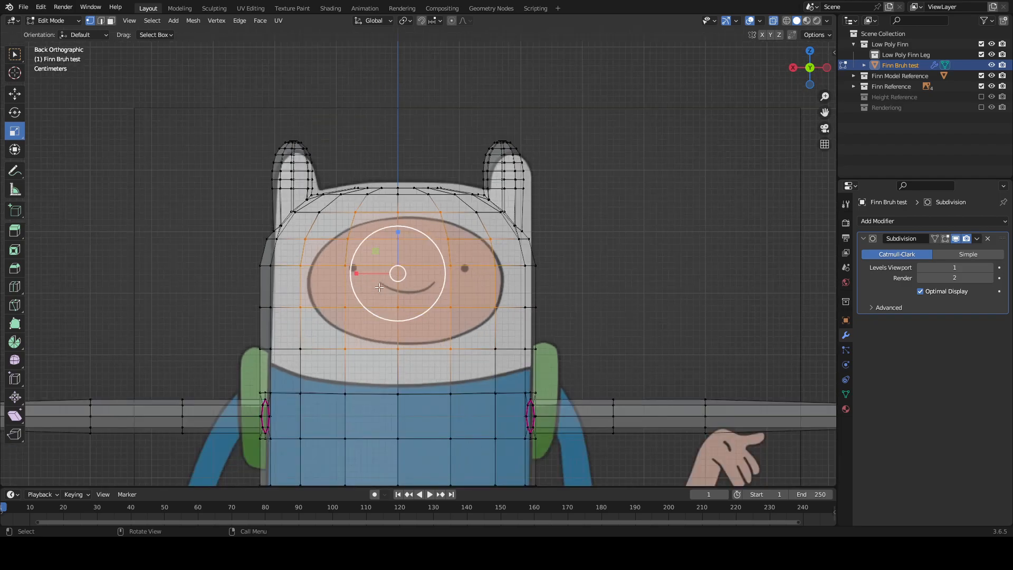
key(Tab)
middle_drag(379, 287, 550, 321)
key(Tab)
key(alt+z)
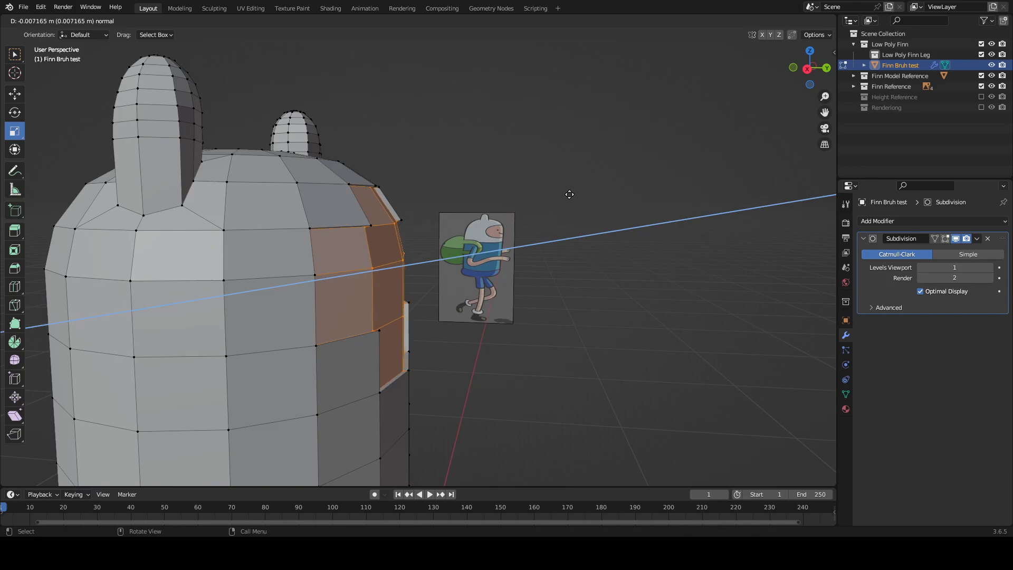
Step: Extrude the selected face area inward by about 0.007 m and inspect the recess from several angles with the subdivision smoothing
click(569, 194)
middle_drag(567, 245, 670, 260)
key(Tab)
key(Tab)
key(Tab)
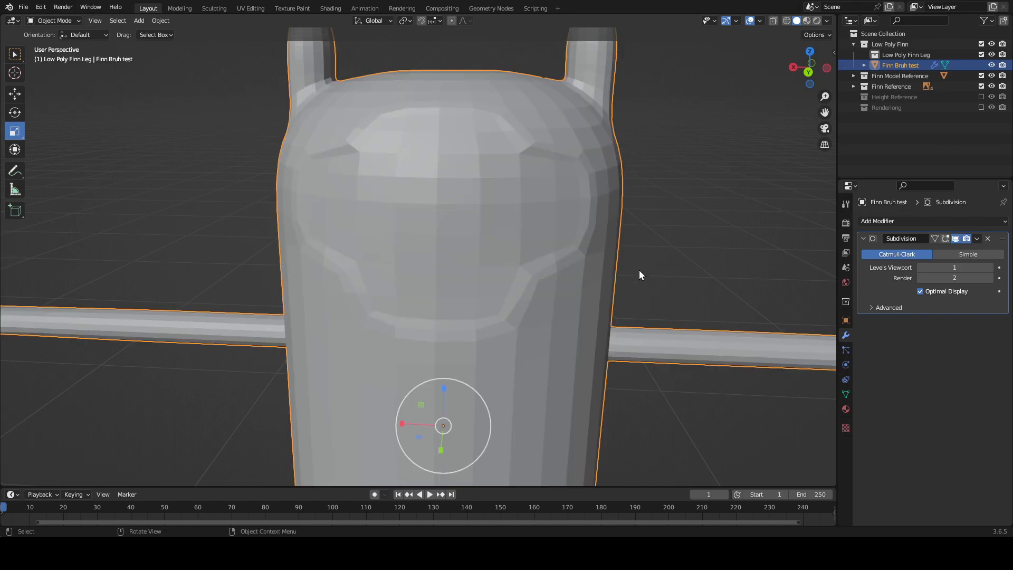
key(Tab)
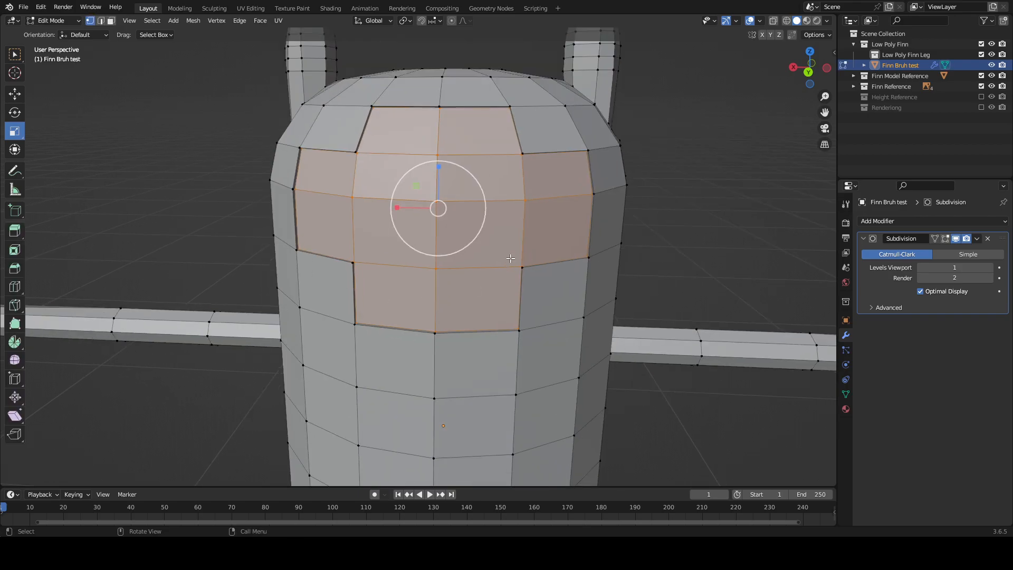
middle_drag(510, 258, 563, 264)
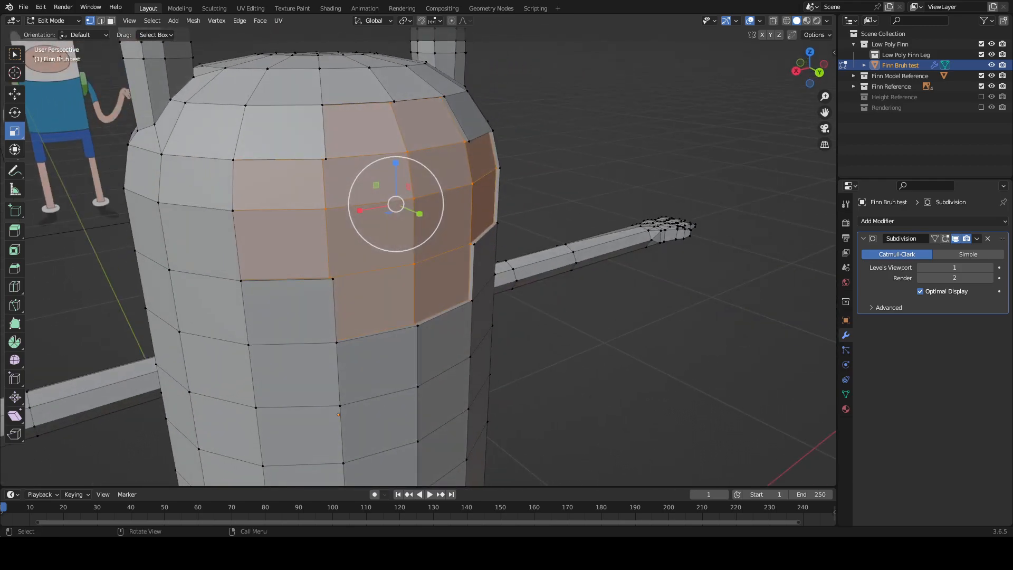
Step: Undo the inward face extrusion, keep the face area selected and return to the back orthographic view
key(alt+a)
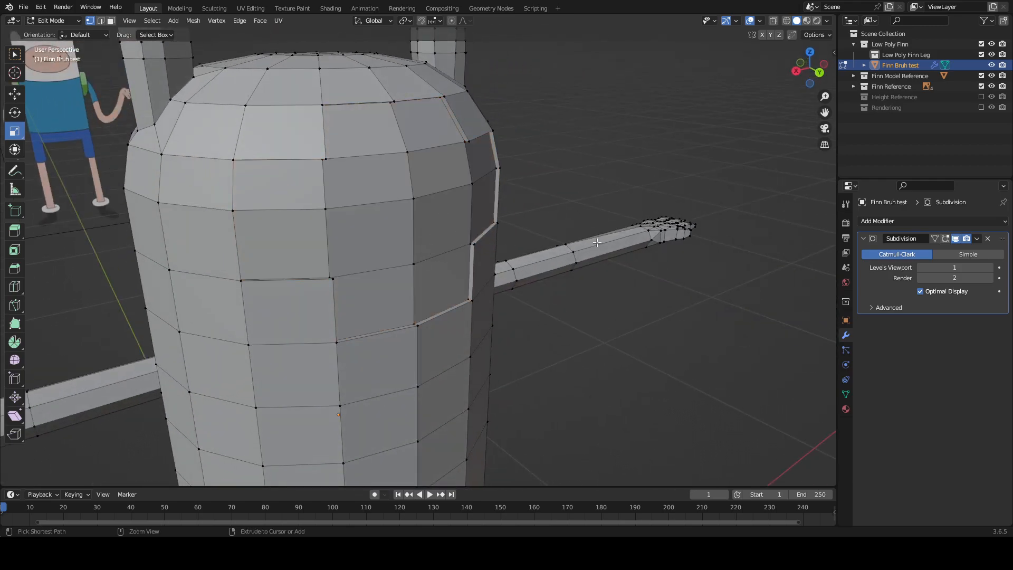
key(ctrl+z)
key(Tab)
key(Tab)
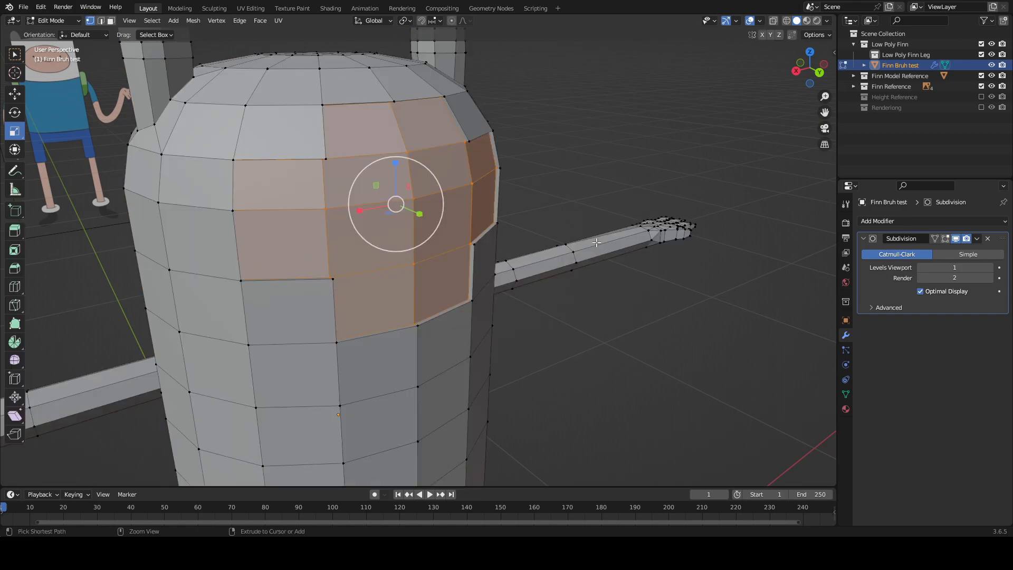
middle_drag(597, 242, 554, 229)
middle_drag(669, 214, 588, 236)
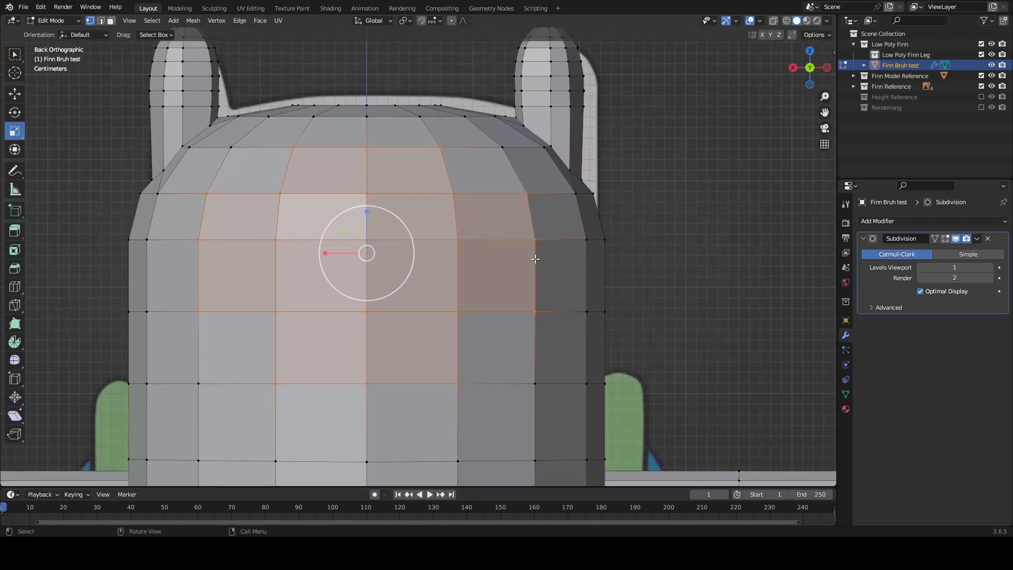
Step: Knife-cut diagonals across the two lower corner faces beside the selected face area
key(k)
click(535, 311)
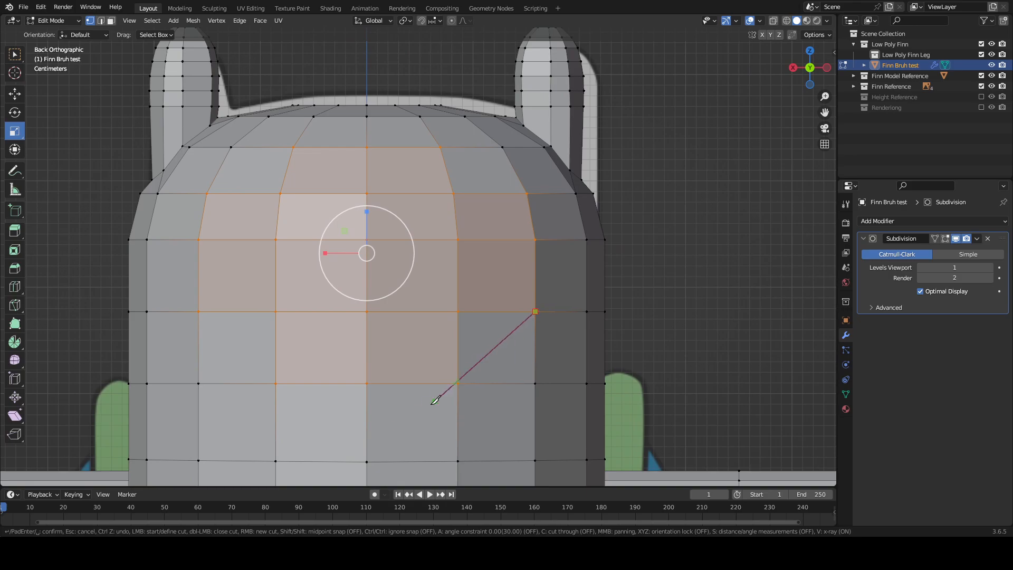
click(463, 384)
key(Return)
key(k)
click(275, 383)
click(198, 311)
key(Return)
Step: Knife-cut diagonals across the two upper corner faces, following the top edge of the selected face area
key(k)
click(206, 193)
click(293, 147)
click(441, 147)
click(526, 193)
key(Return)
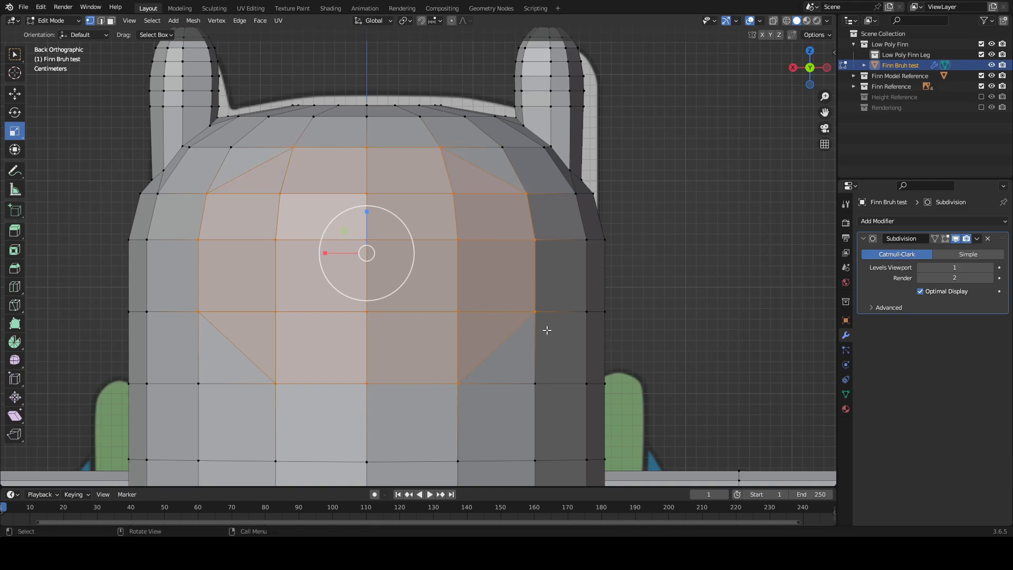
Step: Extrude the rounded face area inward by about 0.0074 m from the right orthographic view and show it in Object Mode
middle_drag(546, 330, 661, 223)
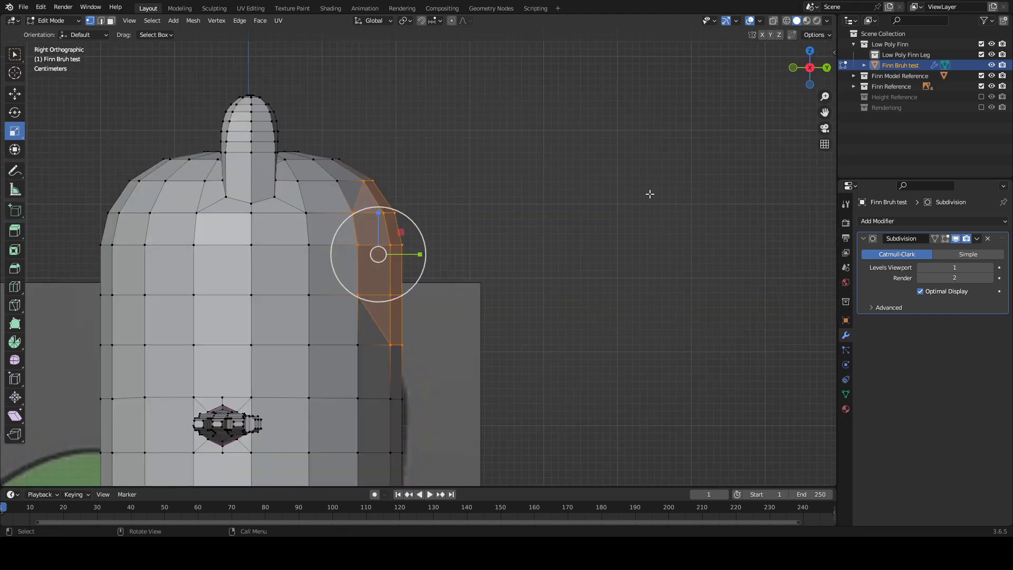
key(e)
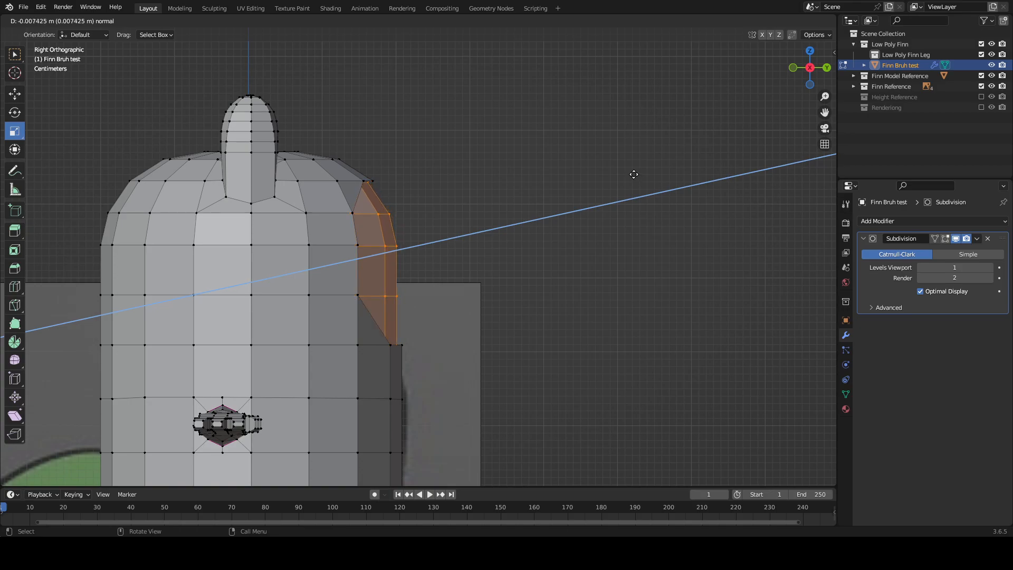
click(634, 174)
middle_drag(633, 172, 495, 299)
key(Tab)
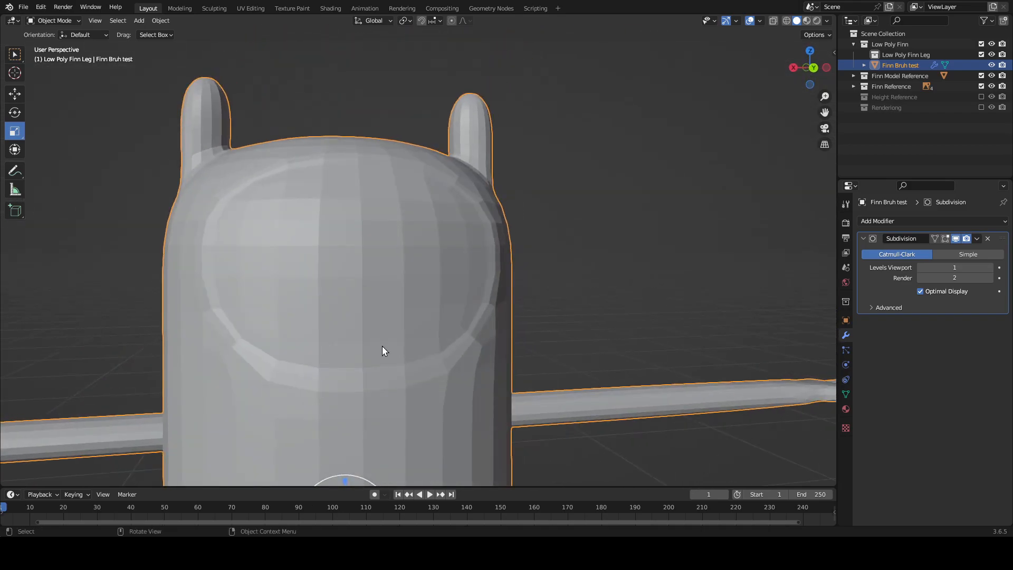
Step: Compare the recessed face outline in Edit Mode and Object Mode from several angles
key(Tab)
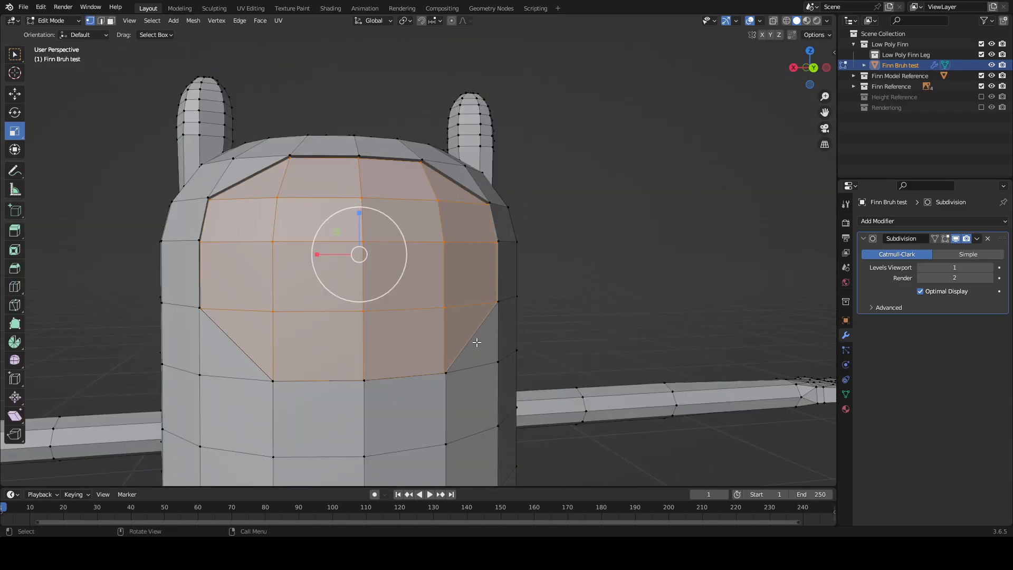
key(Tab)
key(Tab)
middle_drag(402, 327, 367, 337)
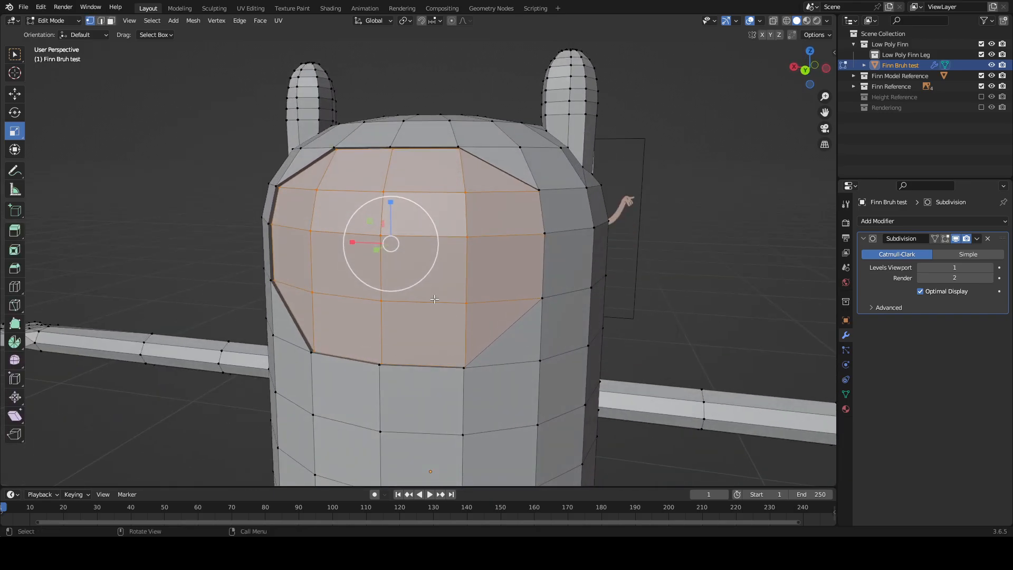
middle_drag(421, 378, 357, 371)
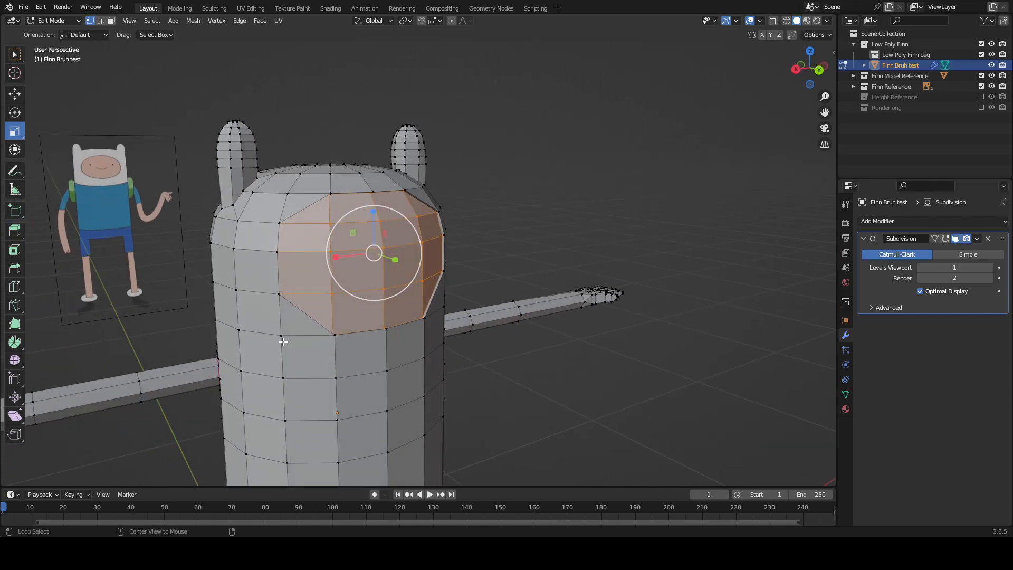
Step: Undo the edge loop selection, the inward face extrusion and the diagonal corner cuts
alt+click(298, 336)
middle_drag(473, 328, 454, 323)
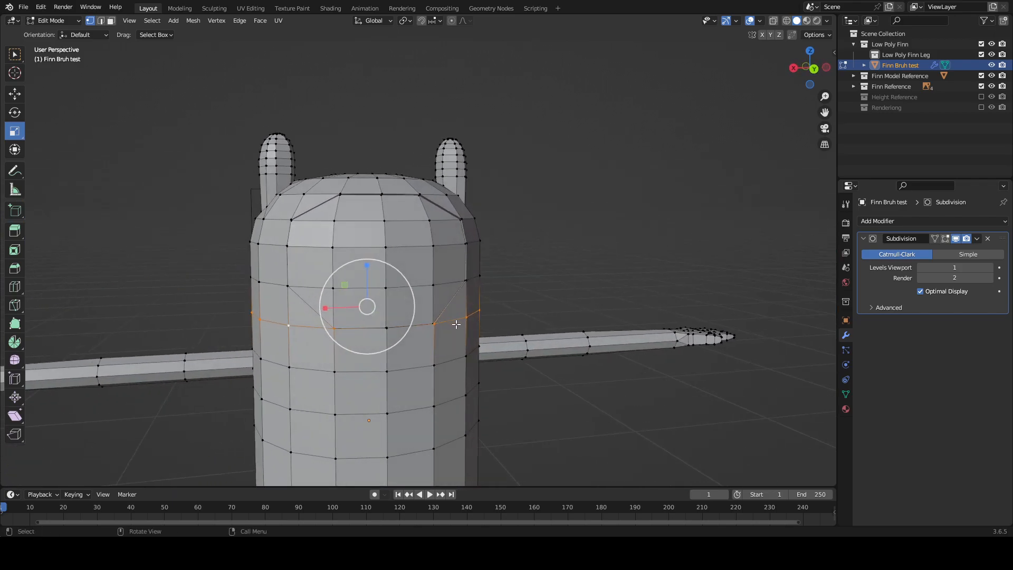
scroll(453, 324, up, 2)
middle_drag(410, 359, 400, 268)
key(ctrl+z)
key(ctrl+z)
key(ctrl+z)
key(ctrl+z)
key(ctrl+z)
key(ctrl+z)
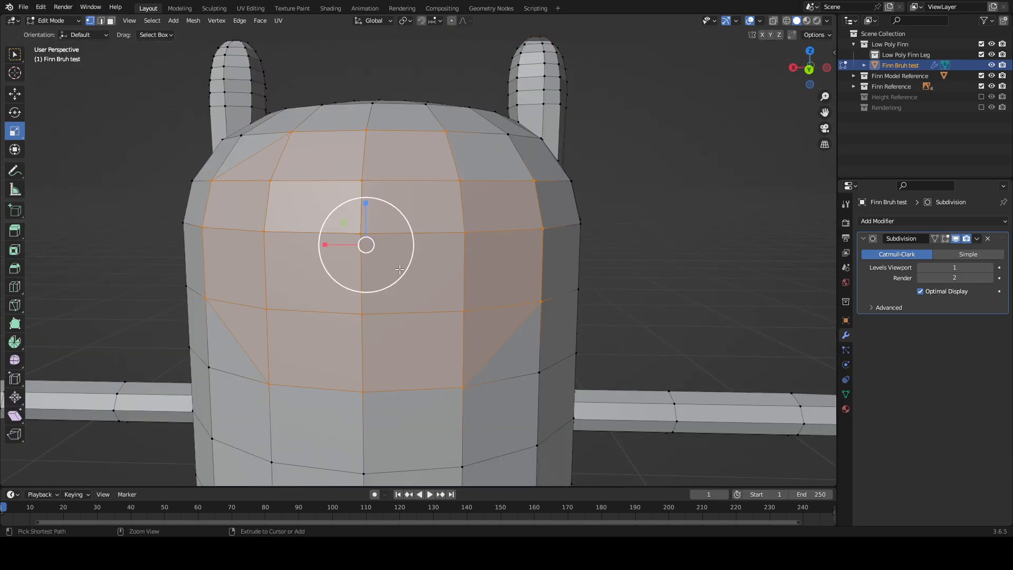
scroll(399, 269, down, 3)
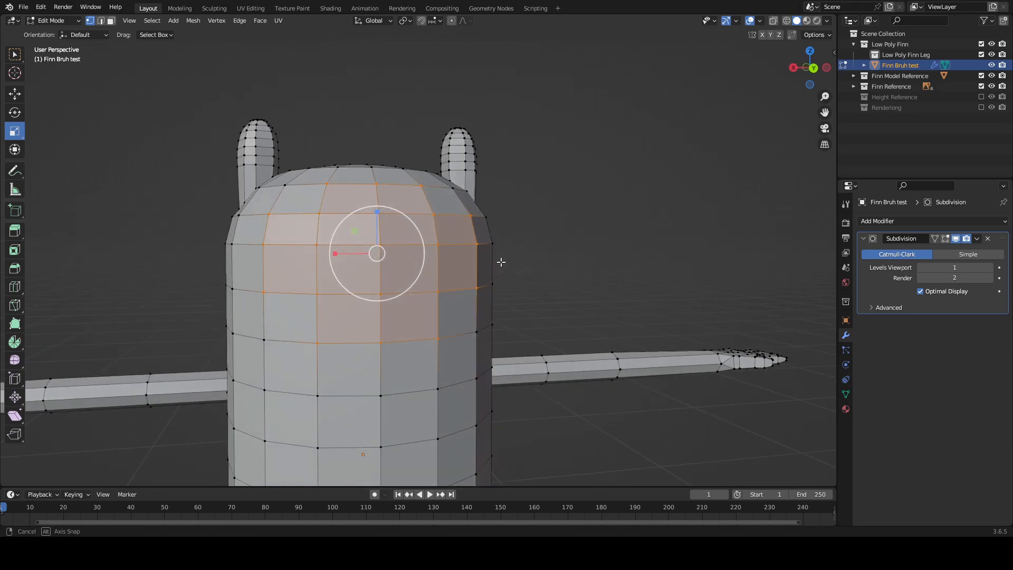
Step: Select the horizontal edge loop along the bottom of the face area and raise it about 0.0064 m along Z
alt+click(465, 335)
mouse_move(577, 320)
middle_down()
mouse_move(551, 334)
mouse_move(563, 336)
mouse_move(565, 315)
middle_up()
key(g)
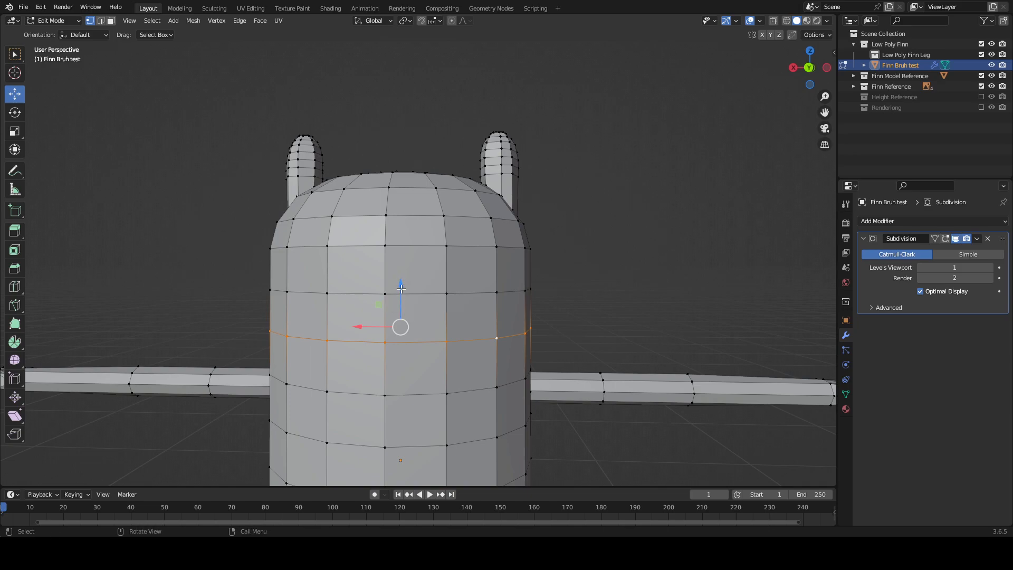
drag(401, 288, 404, 283)
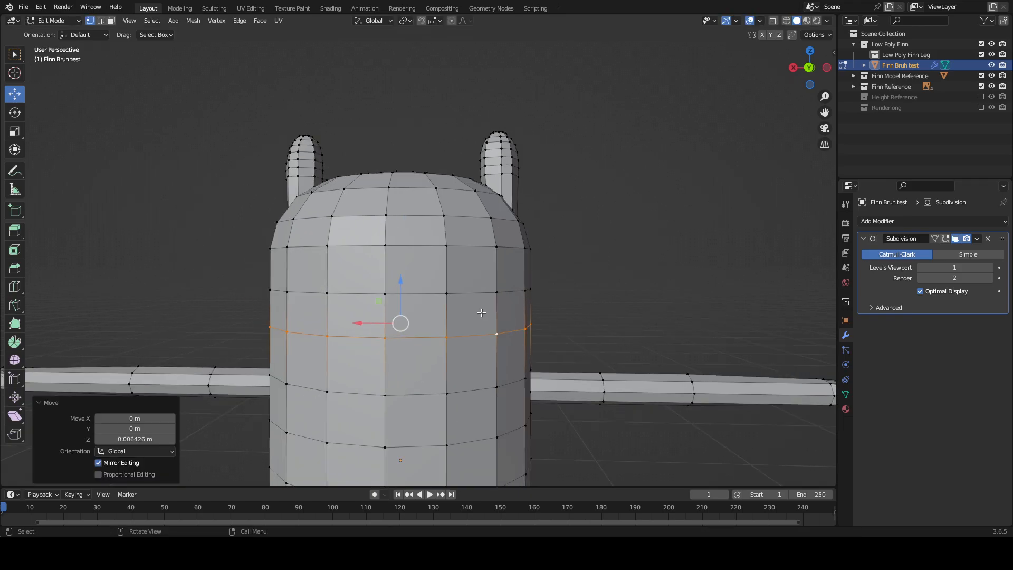
Step: Compare the raised loop with the reference face in the back X-ray view and box-select the central vertices around the mouth
key(ctrl+KP_1)
key(alt+z)
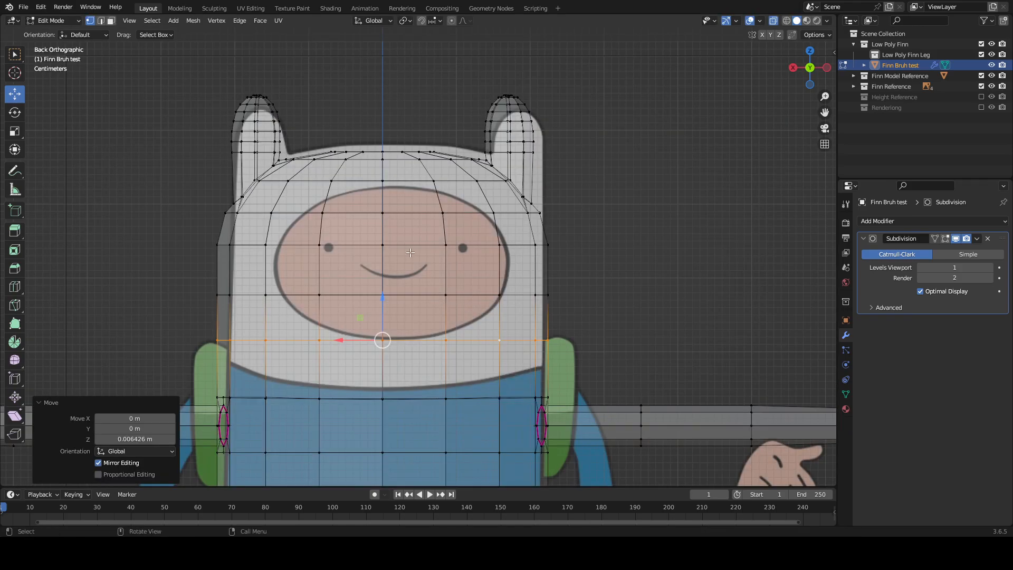
scroll(424, 278, up, 1)
drag(475, 372, 468, 278)
shift+drag(285, 257, 440, 227)
shift+drag(471, 265, 445, 212)
key(alt+z)
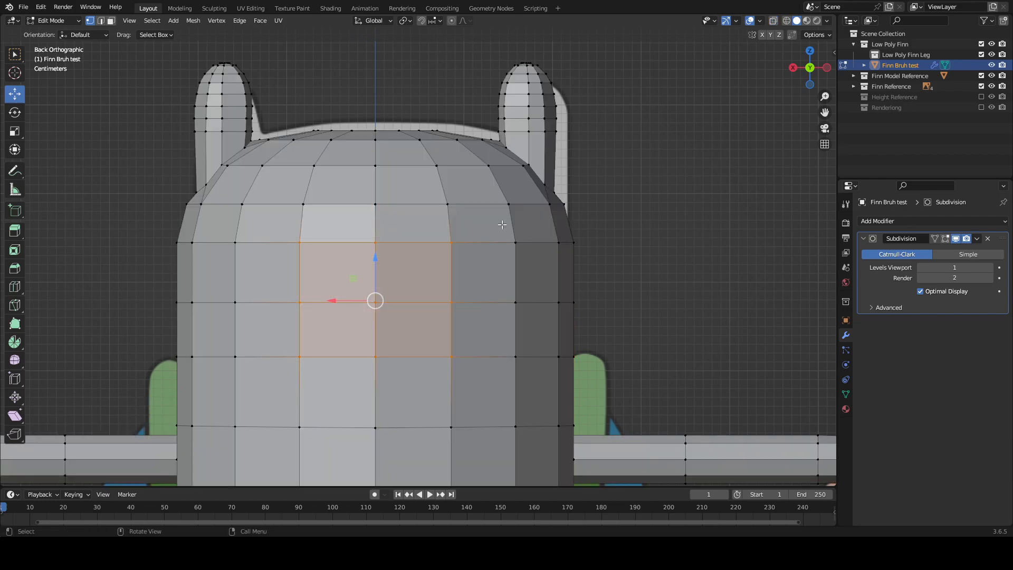
Step: Clear the selection and select the vertices of the two central face columns from the upper forehead to below the mouth
key(alt+a)
key(alt+z)
key(alt+z)
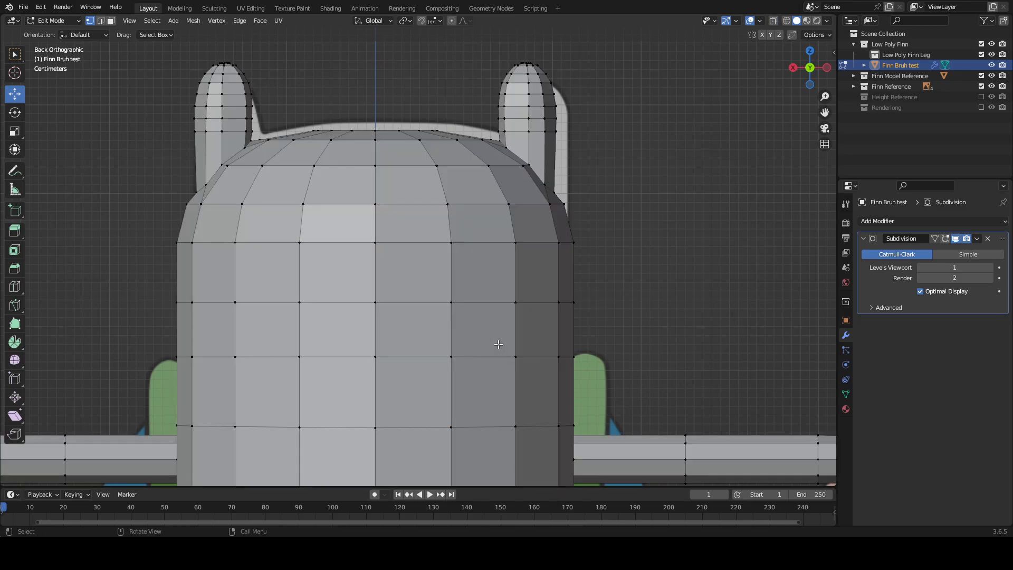
drag(297, 187, 292, 161)
key(alt+z)
key(alt+z)
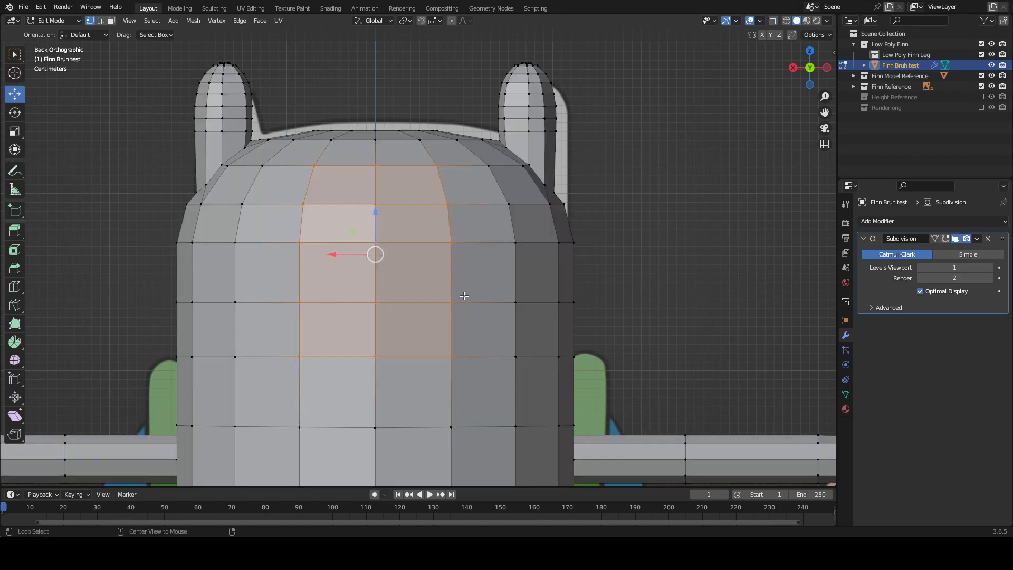
Step: Add the middle faces of the adjacent columns on both sides and check the selection against the reference in X-ray
shift+drag(536, 323, 491, 192)
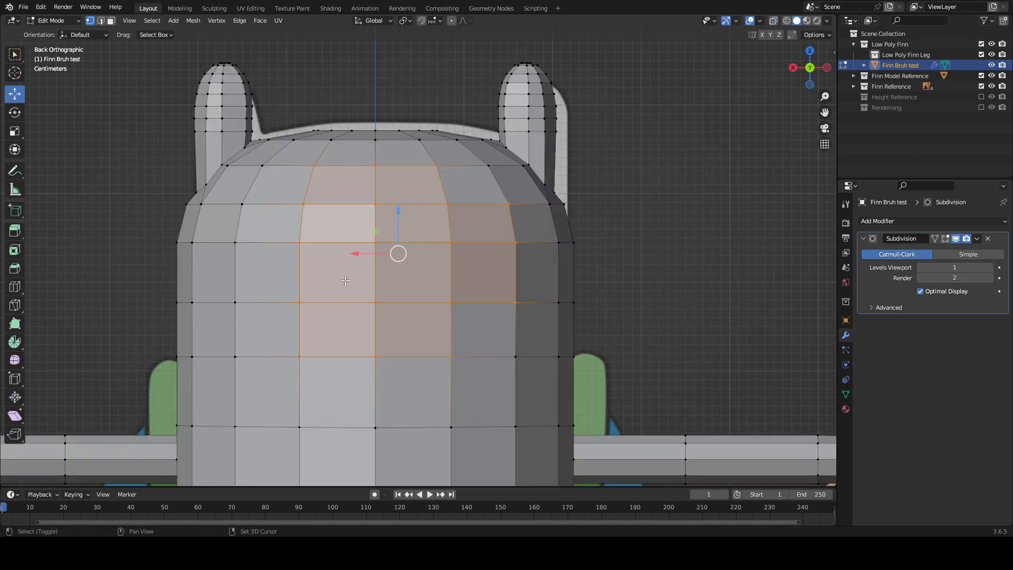
shift+drag(253, 310, 233, 191)
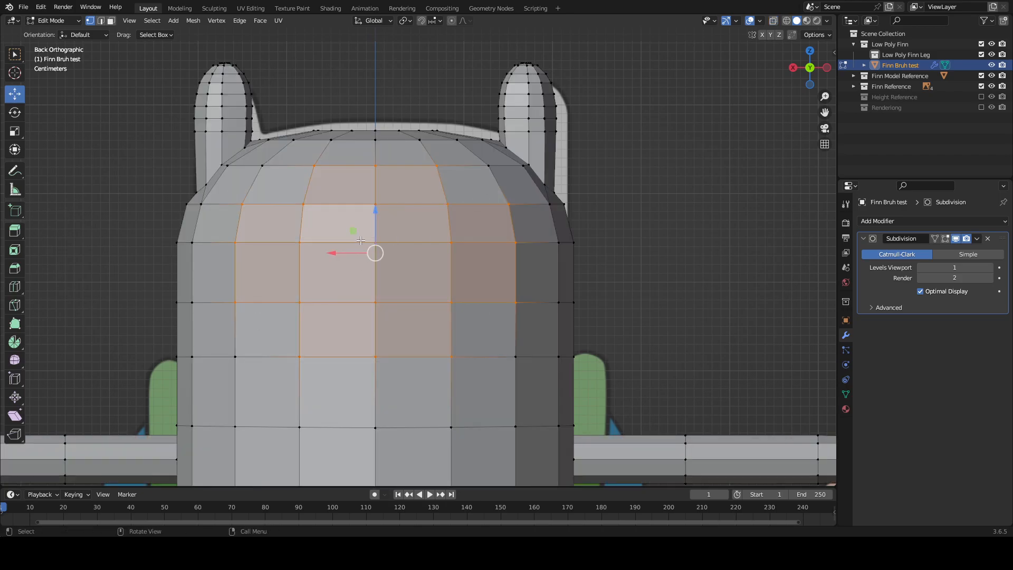
key(Tab)
key(Tab)
key(alt+z)
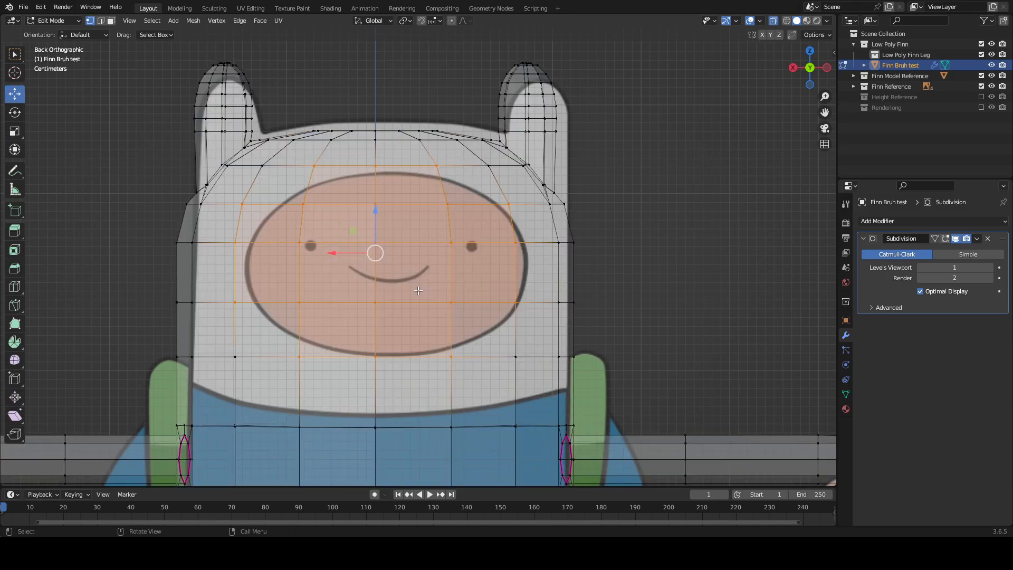
key(alt+z)
Step: Knife-cut the upper and lower corner faces diagonally on one side of the face area
key(k)
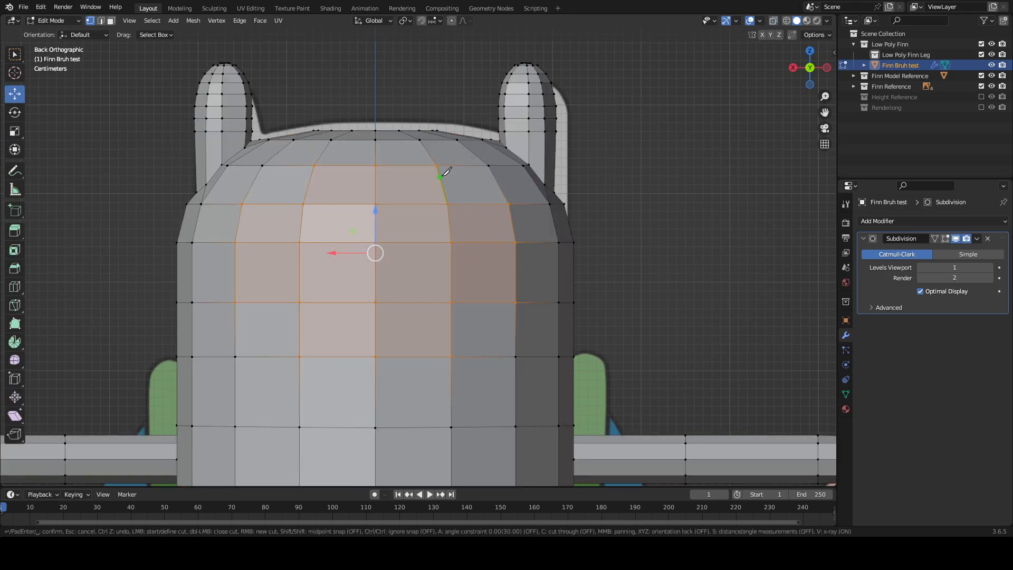
click(437, 165)
click(508, 204)
click(515, 302)
click(451, 353)
key(Return)
Step: Knife-cut matching diagonals across the lower and upper corner faces on the opposite side of the face area
key(k)
key(Escape)
key(k)
click(299, 357)
click(236, 302)
key(Return)
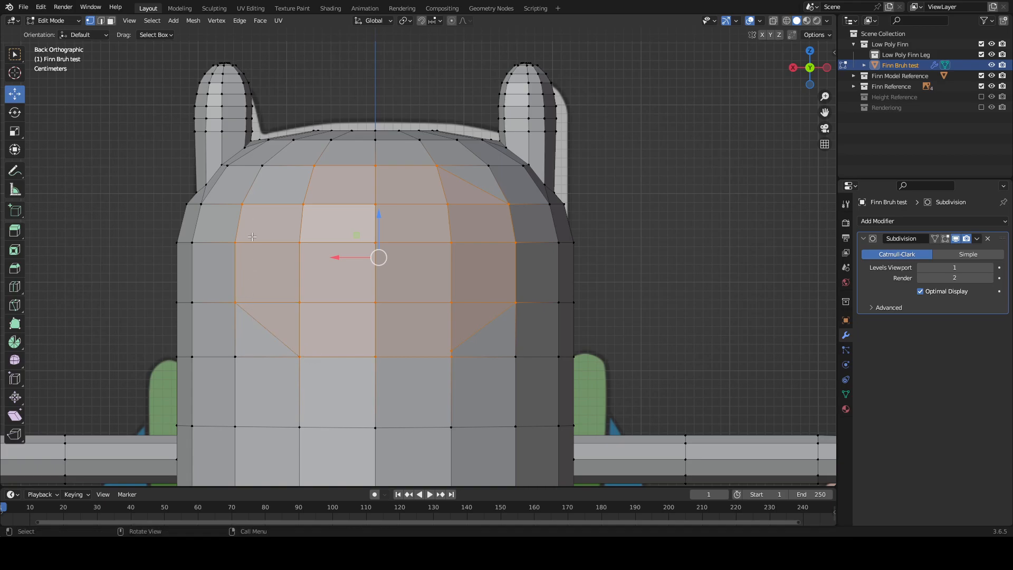
key(k)
click(315, 165)
key(Return)
Step: Extrude the rounded face area inward by about 0.0088 m along its normals in the right orthographic view
scroll(483, 306, down, 3)
middle_drag(479, 310, 601, 288)
key(g)
key(z)
key(z)
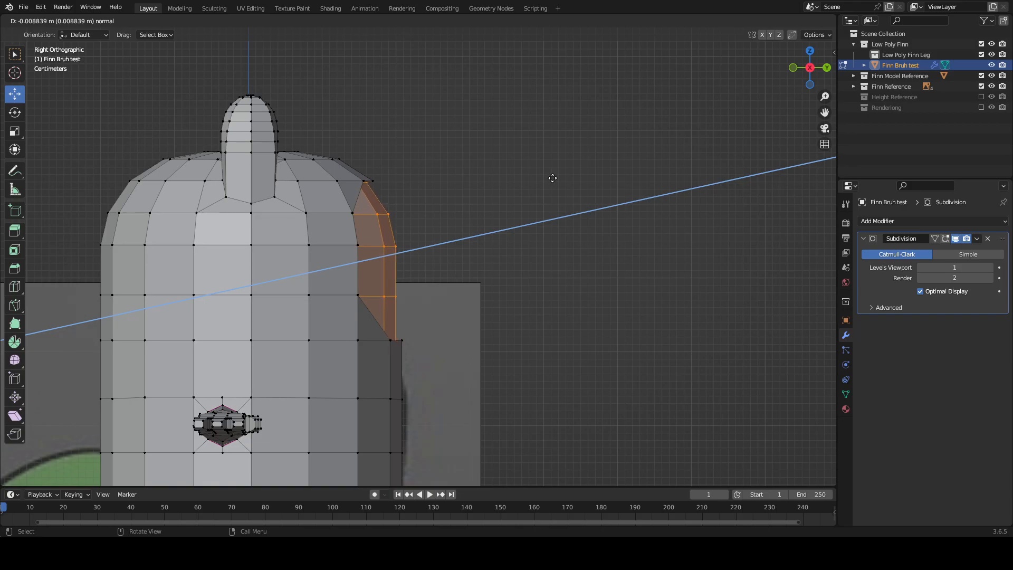
click(553, 177)
Step: Inspect the recessed face up close, with and without the subdivision smoothing
middle_drag(553, 178, 571, 257)
scroll(464, 213, up, 3)
scroll(364, 228, up, 2)
scroll(364, 228, down, 2)
scroll(491, 227, down, 1)
key(Tab)
key(Tab)
scroll(535, 239, up, 2)
scroll(548, 247, up, 2)
scroll(561, 253, down, 1)
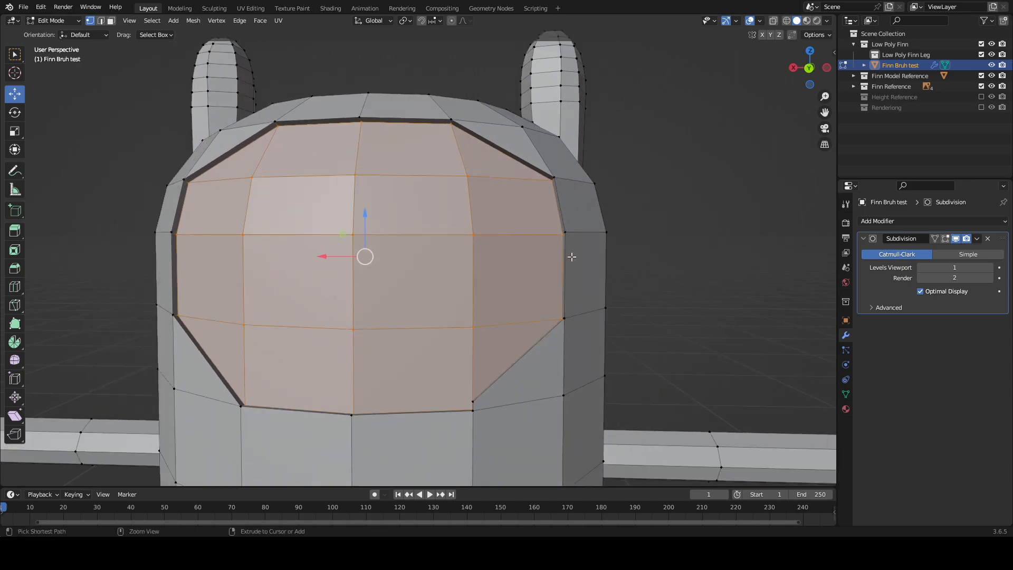
Step: Undo the inward extrusion and all diagonal corner cuts on the face area
key(Tab)
key(Tab)
middle_drag(572, 257, 573, 288)
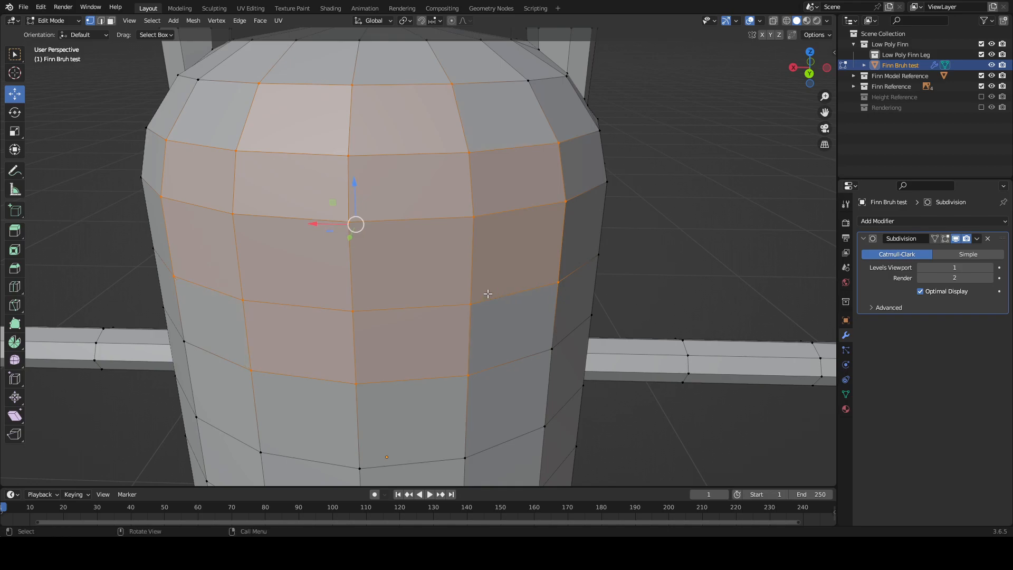
Step: Knife-cut diagonals across the lower and upper corner faces on the positive X side of the face area in back orthographic view
key(k)
key(ctrl+KP_1)
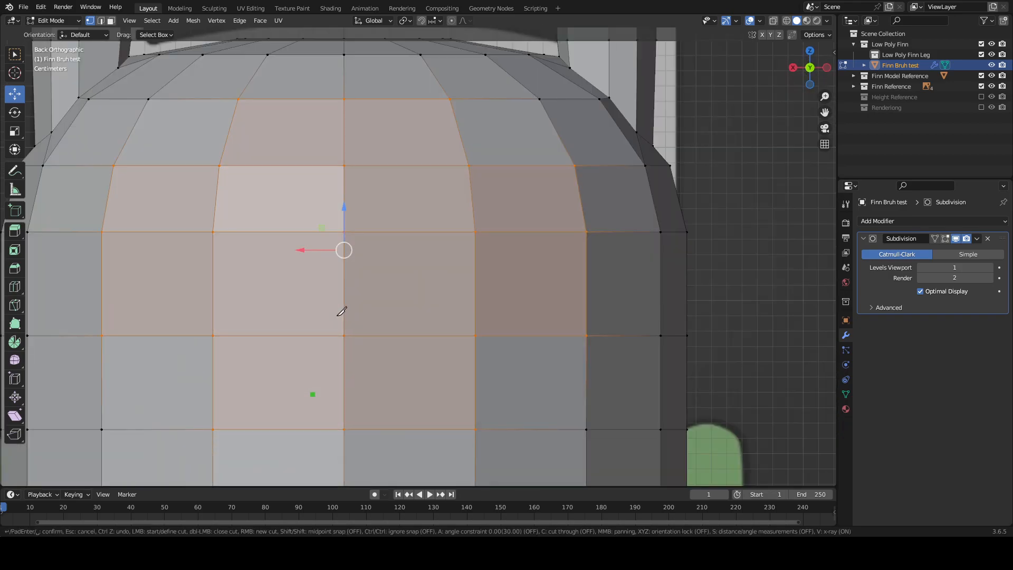
scroll(338, 317, down, 1)
middle_drag(342, 316, 402, 310)
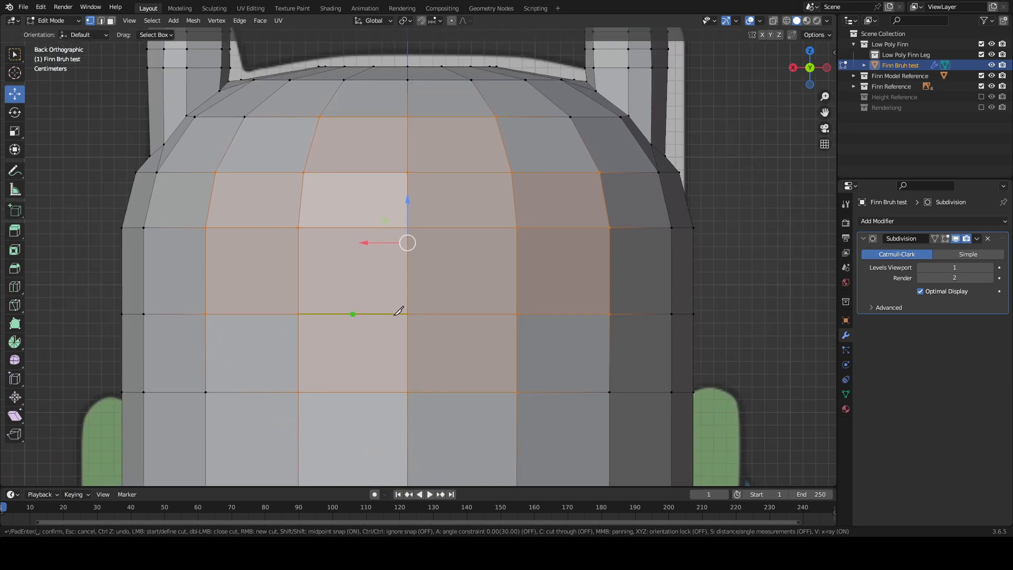
click(299, 392)
click(206, 314)
key(Return)
key(k)
click(216, 172)
click(319, 117)
key(Return)
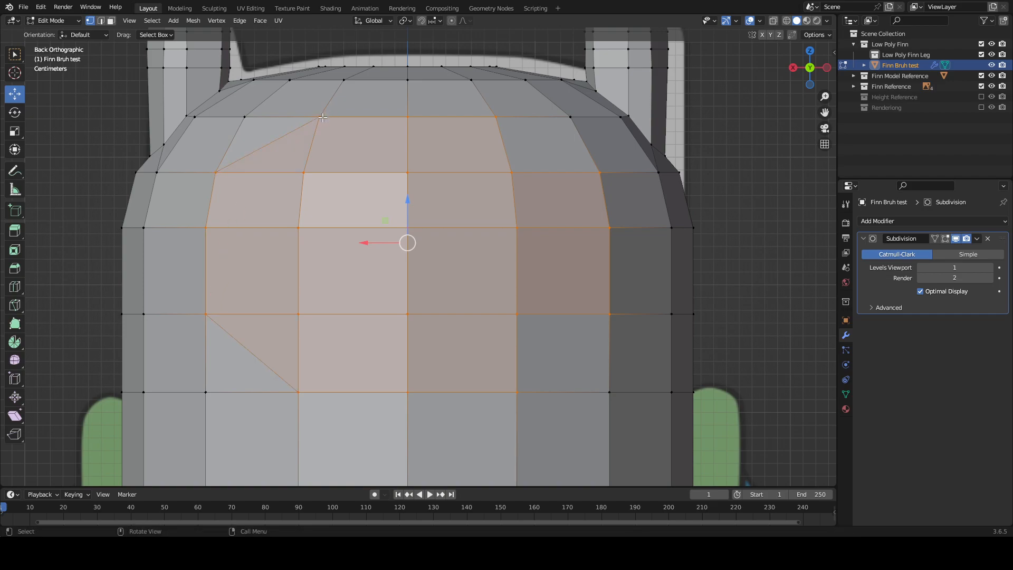
Step: Knife-cut mirrored diagonals across the upper and lower corner faces on the negative X side of the face area
key(k)
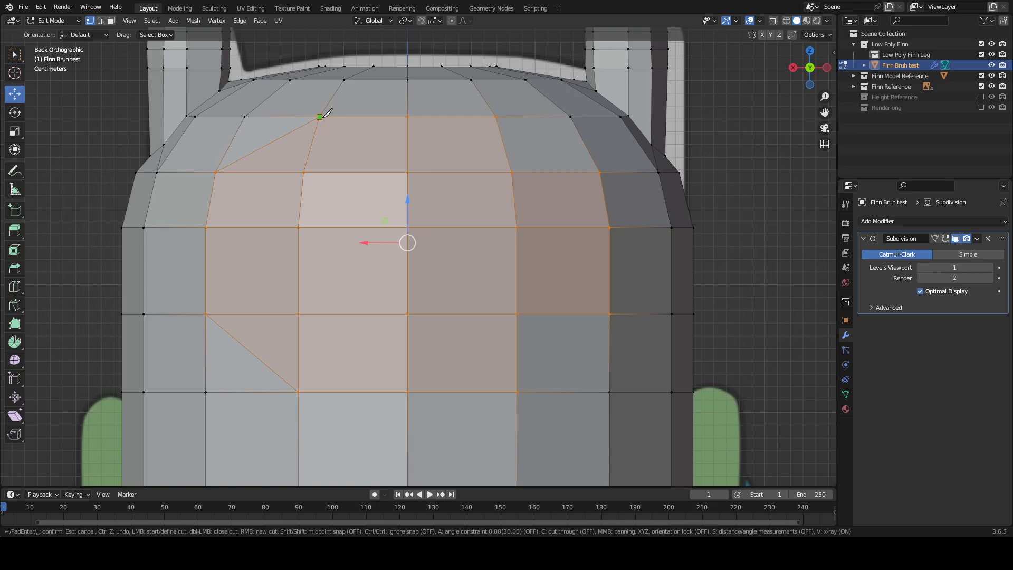
click(497, 116)
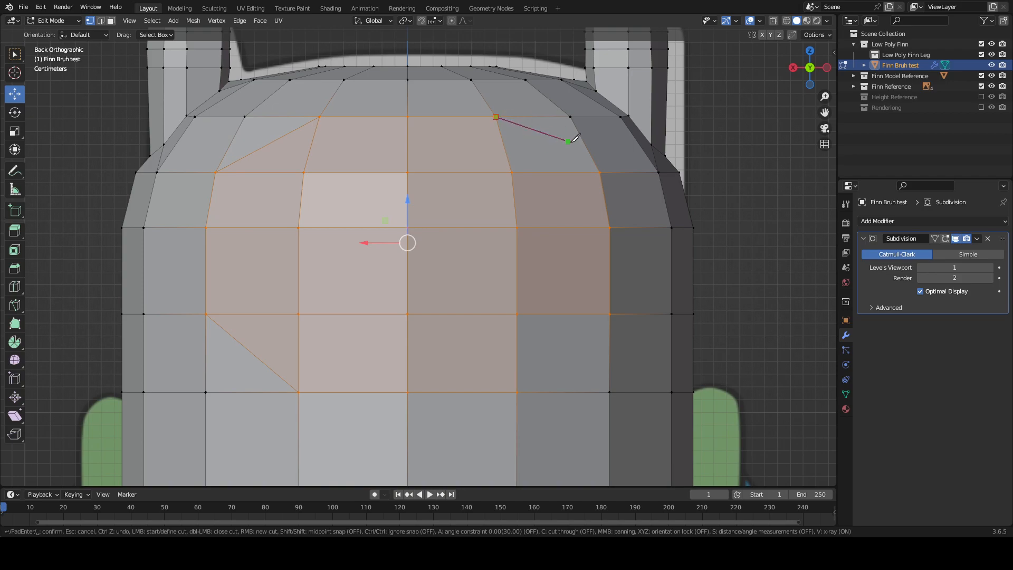
click(600, 172)
key(Return)
key(k)
click(610, 314)
click(517, 392)
key(Return)
key(k)
click(408, 227)
scroll(337, 258, down, 7)
shift+scroll(607, 207, down, 5)
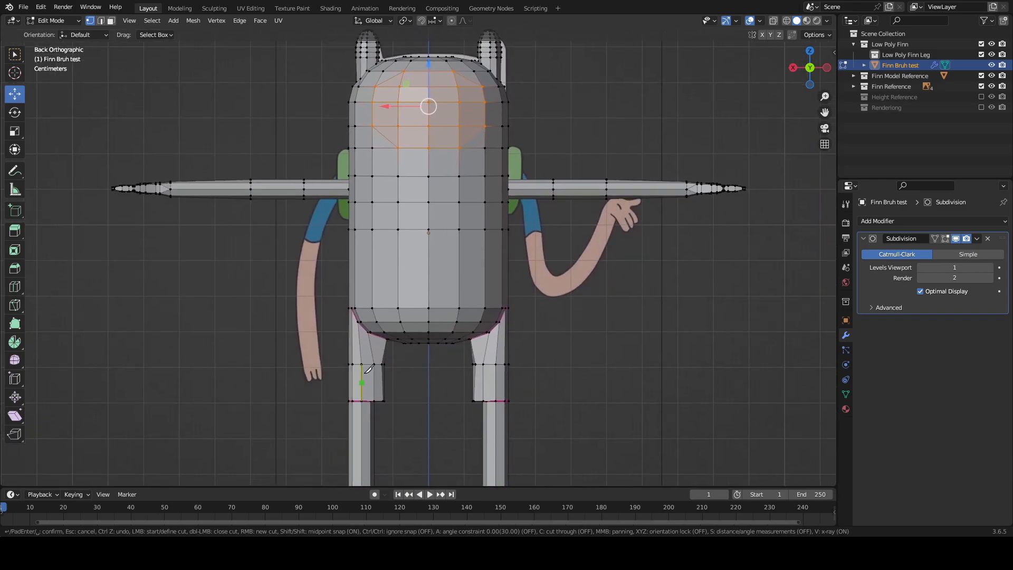
shift+scroll(629, 159, down, 5)
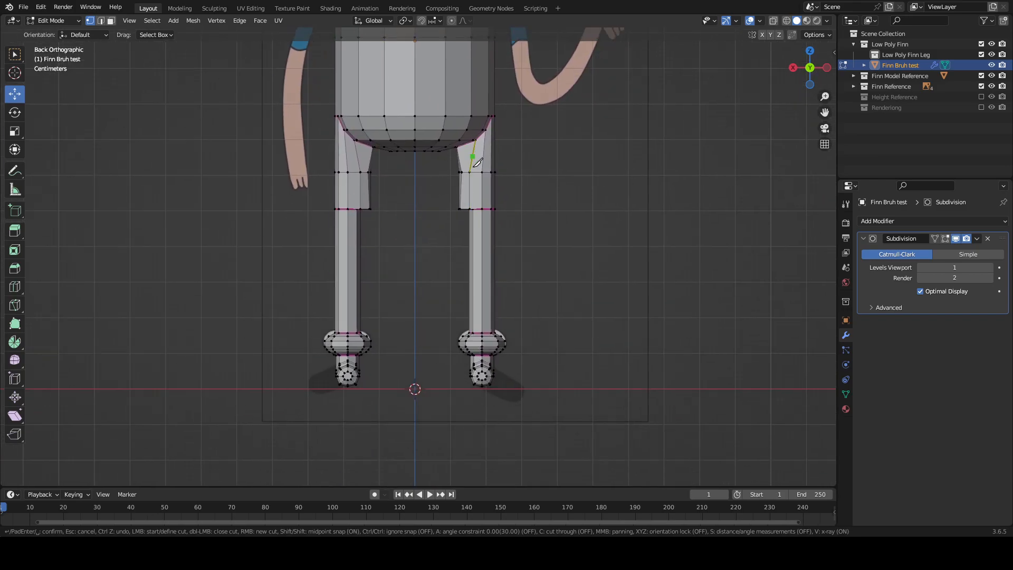
shift+scroll(507, 211, up, 5)
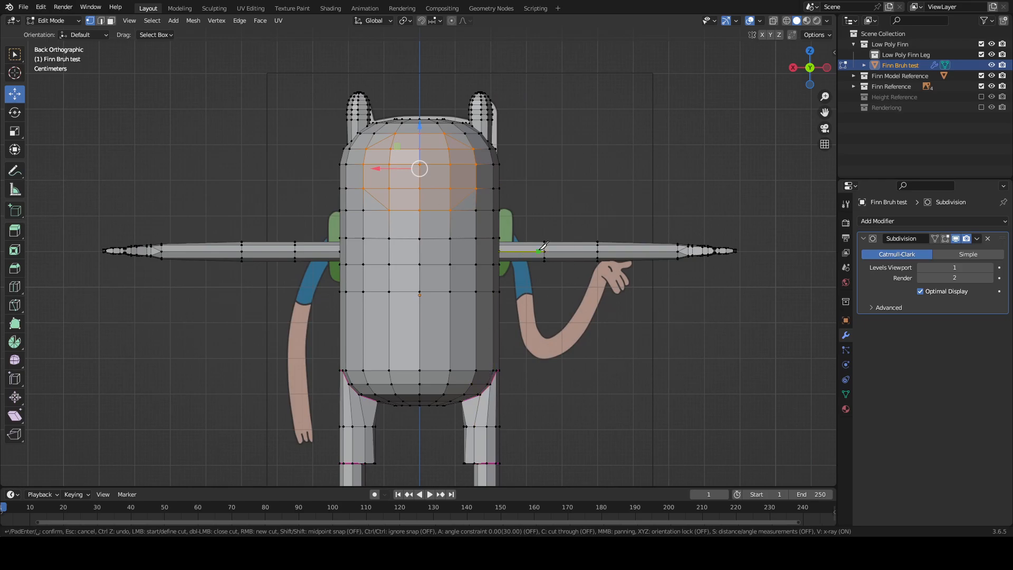
key(shift)
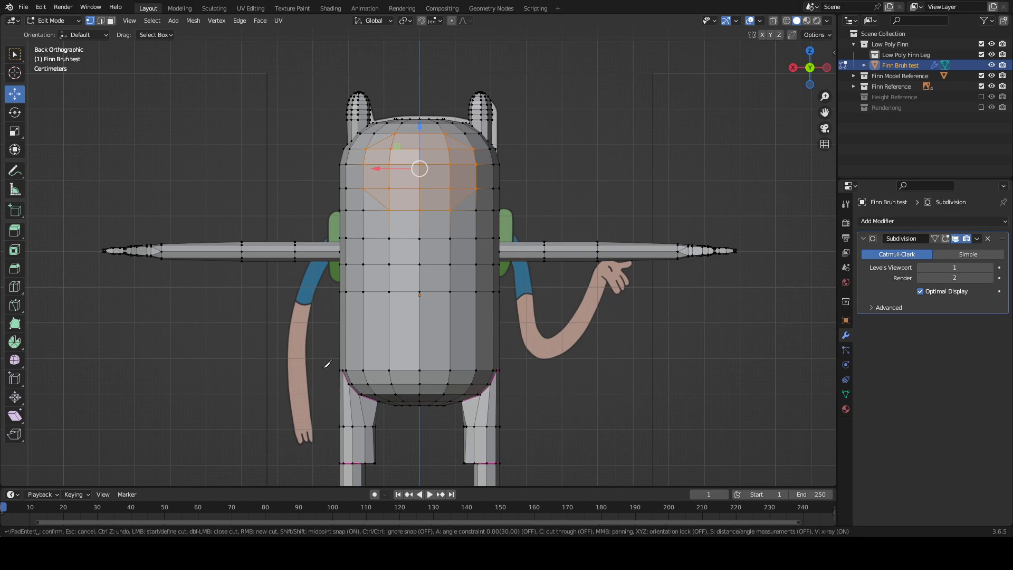
shift+middle_drag(554, 182, 549, 287)
shift+middle_drag(600, 314, 583, 273)
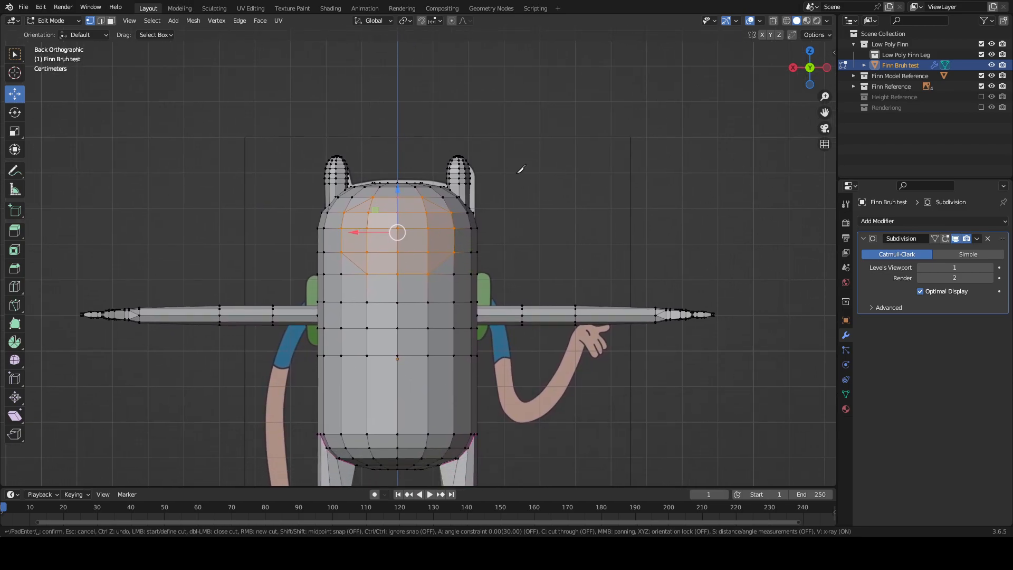
key(Escape)
Step: Tour the Modeling, Sculpting, UV Editing, Texture Paint and Shading workspaces, viewing the model up close in Shading
click(180, 8)
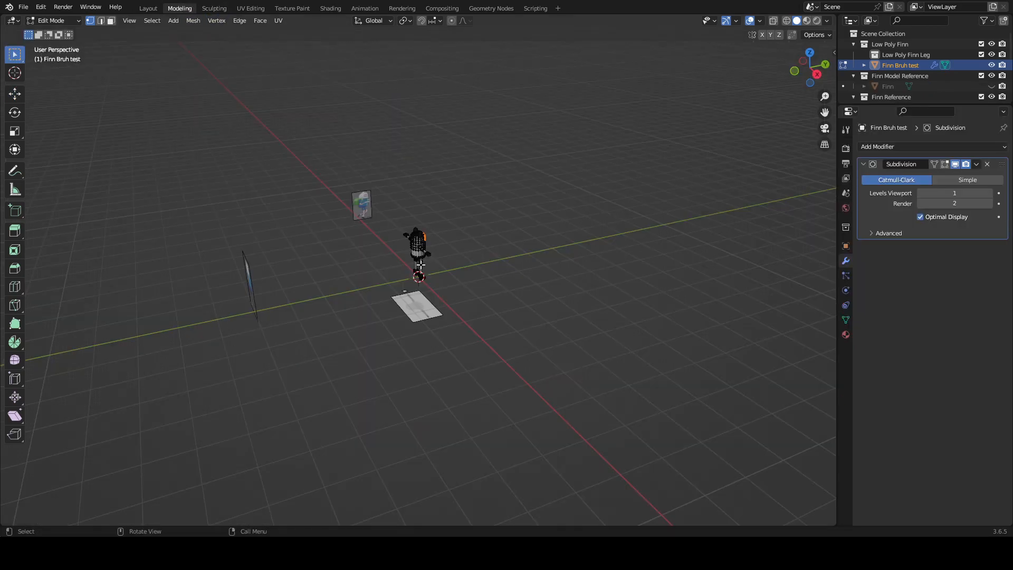
click(215, 8)
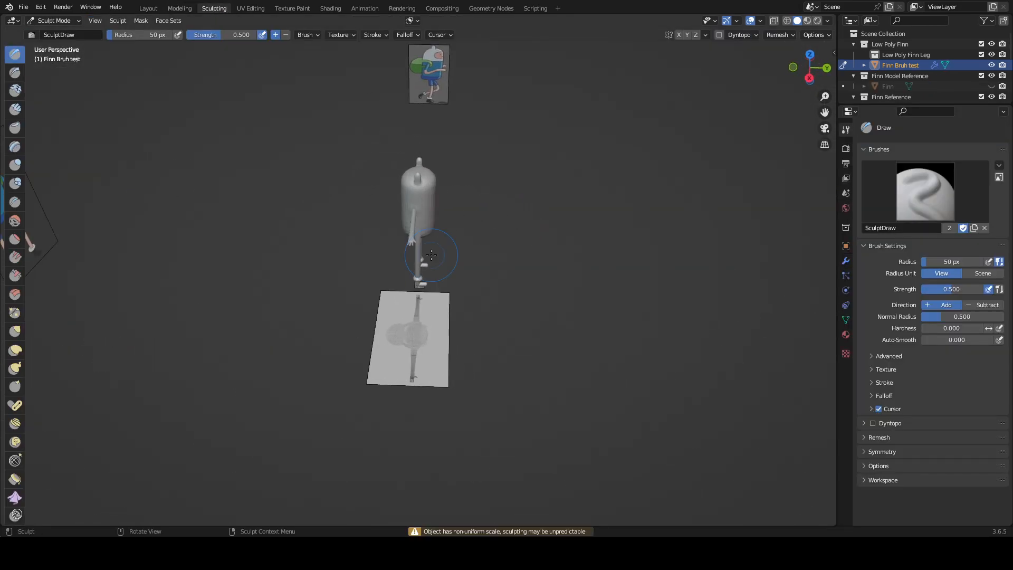
middle_drag(431, 255, 406, 211)
click(258, 9)
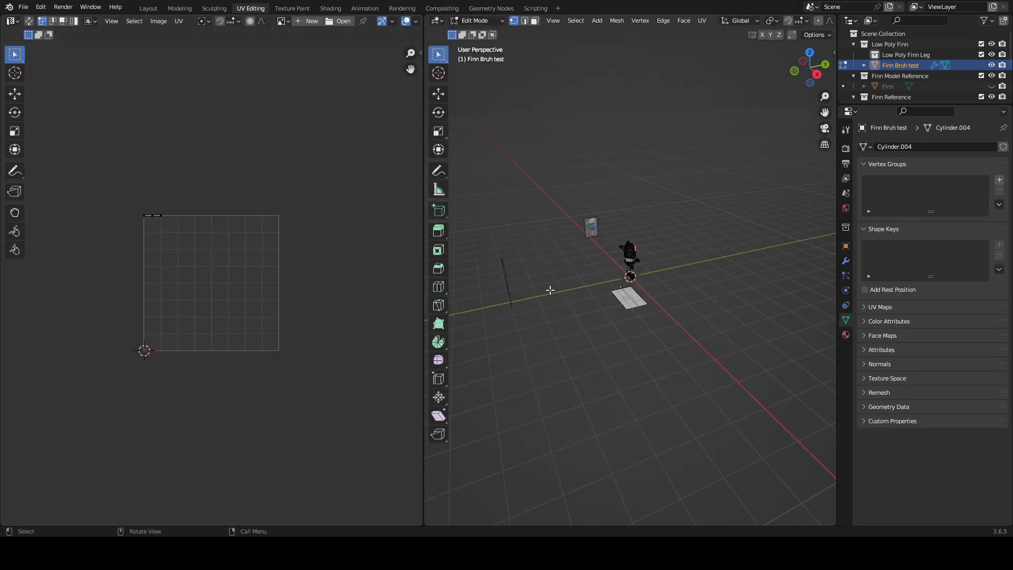
click(292, 8)
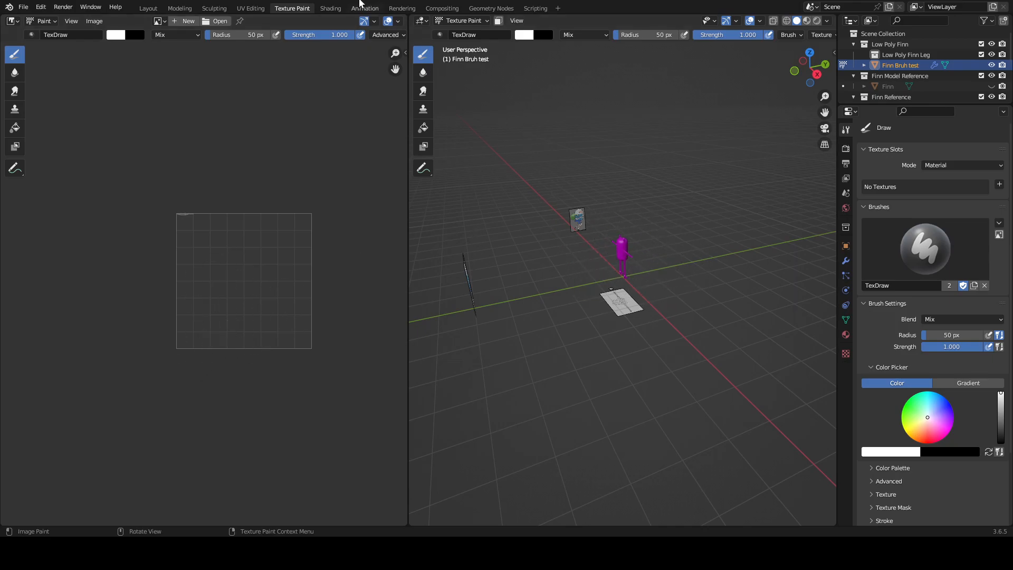
click(331, 9)
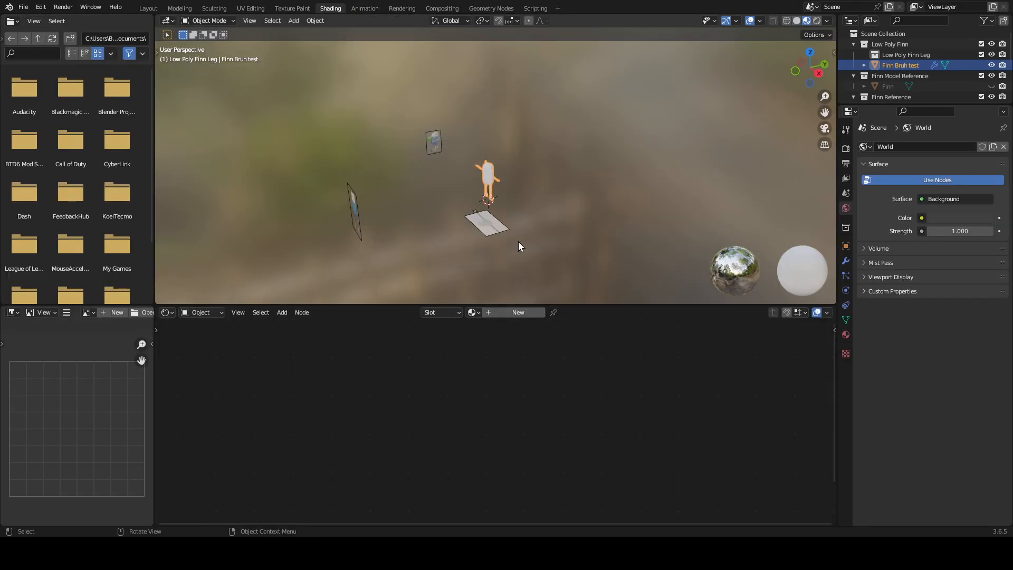
scroll(530, 236, up, 5)
middle_drag(550, 258, 528, 179)
scroll(433, 251, up, 3)
scroll(432, 252, up, 2)
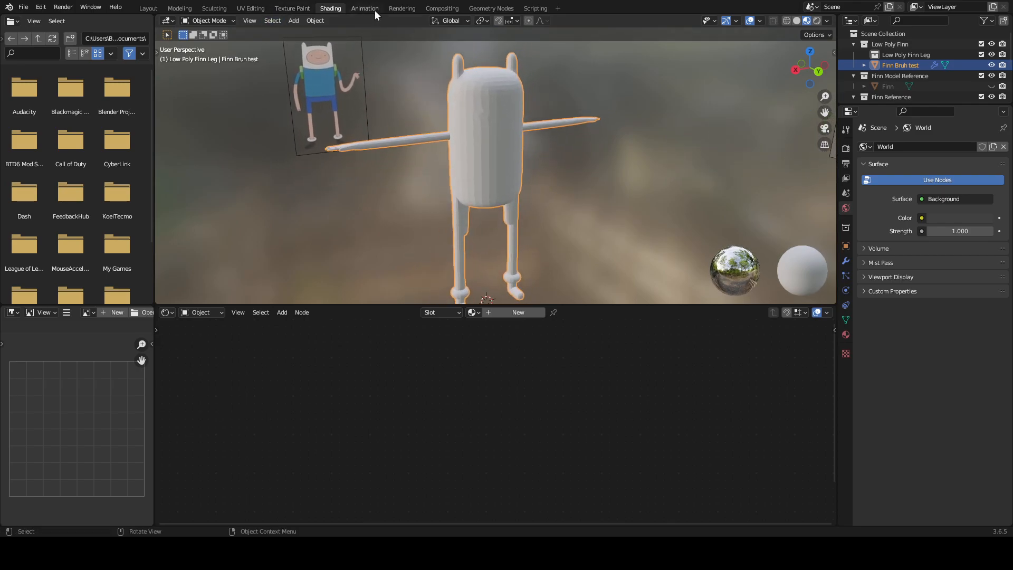
Step: Look over the Compositing and Geometry Nodes workspaces, and return to the Layout workspace
click(445, 7)
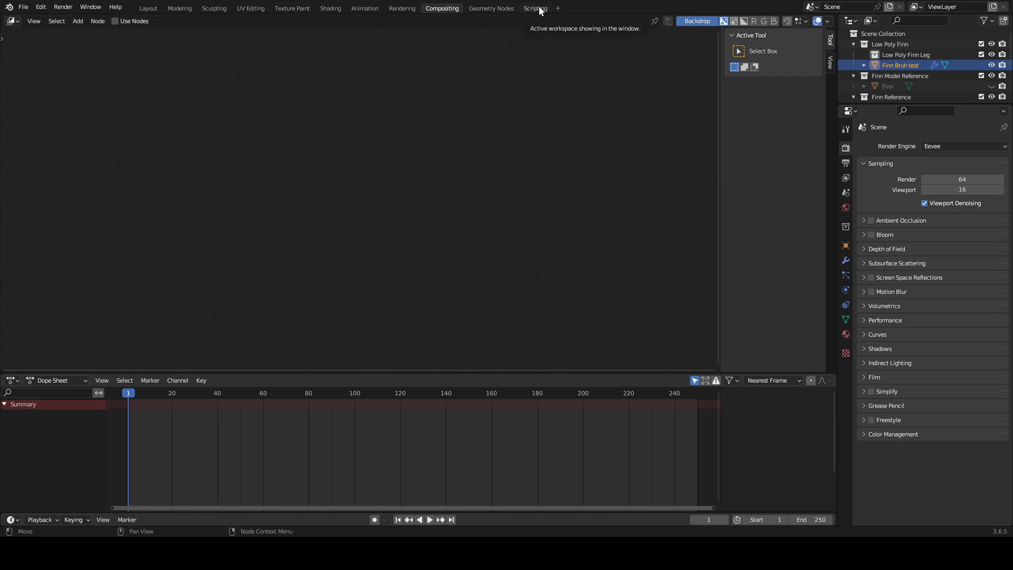
click(489, 8)
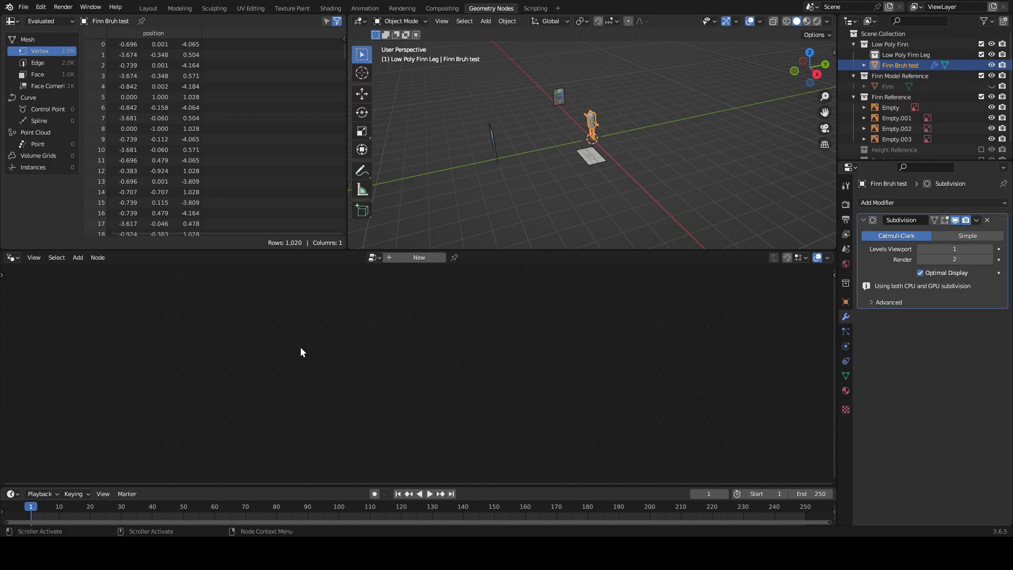
click(439, 8)
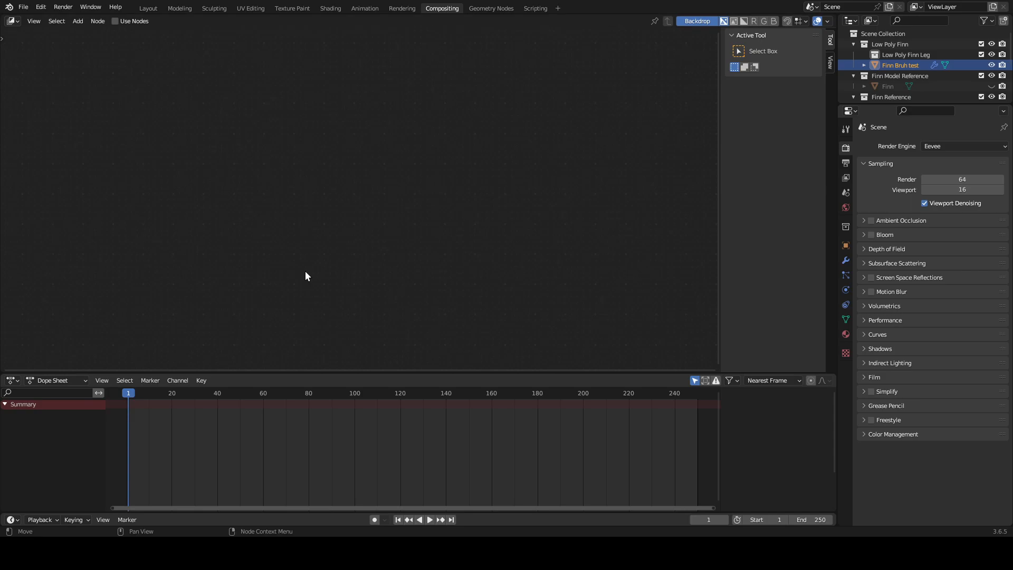
click(152, 8)
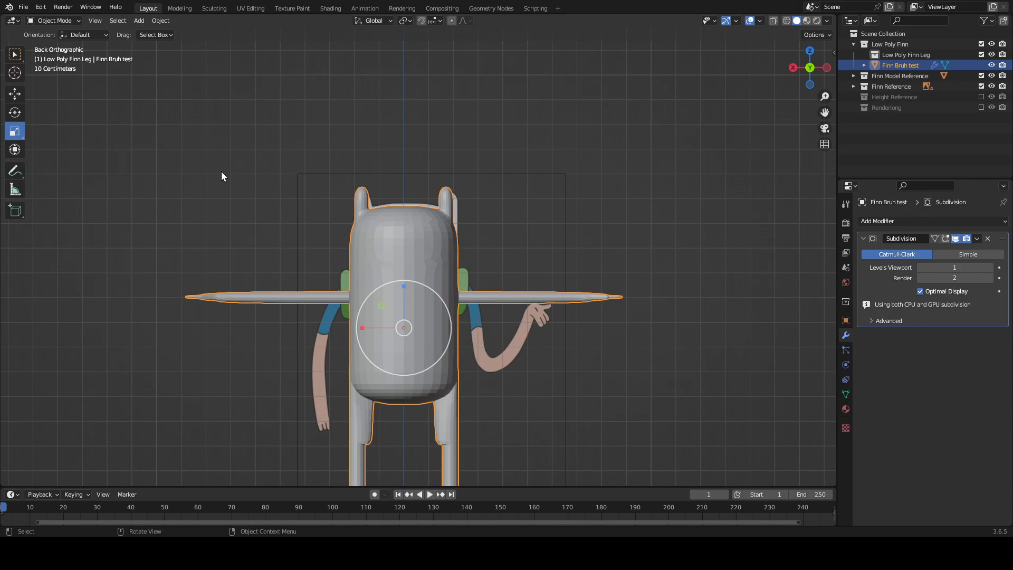
click(442, 8)
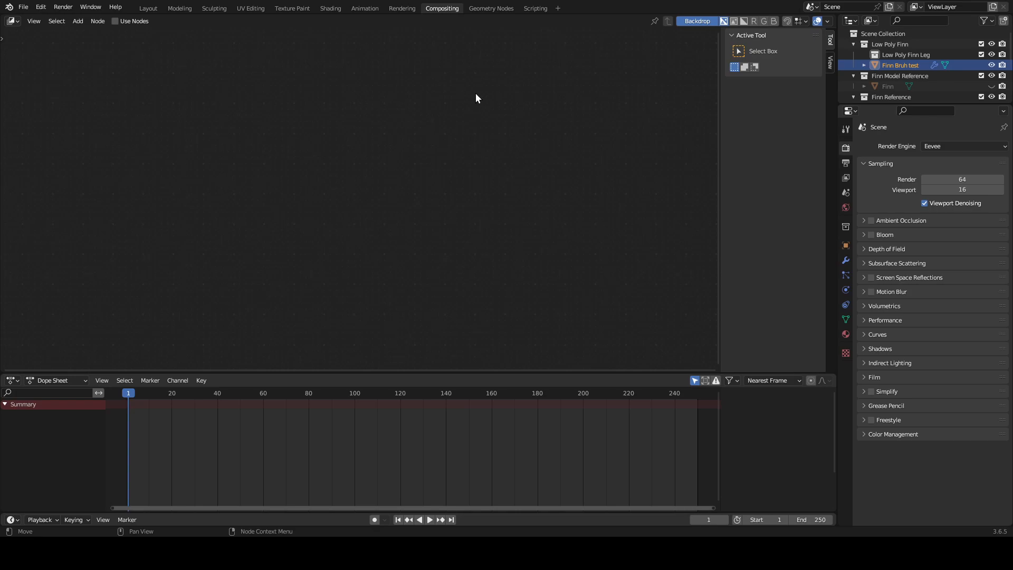
click(491, 9)
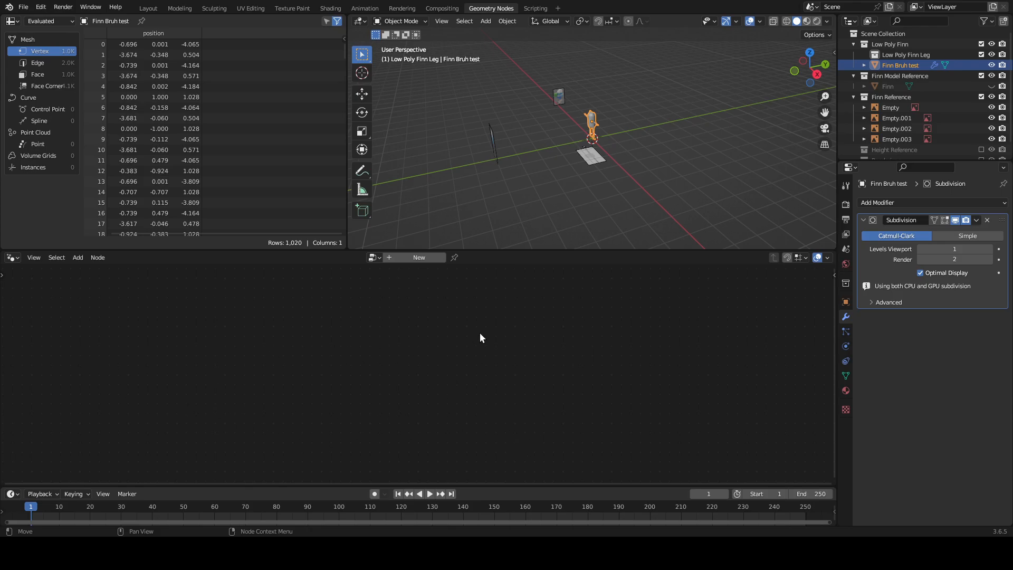
scroll(505, 199, up, 2)
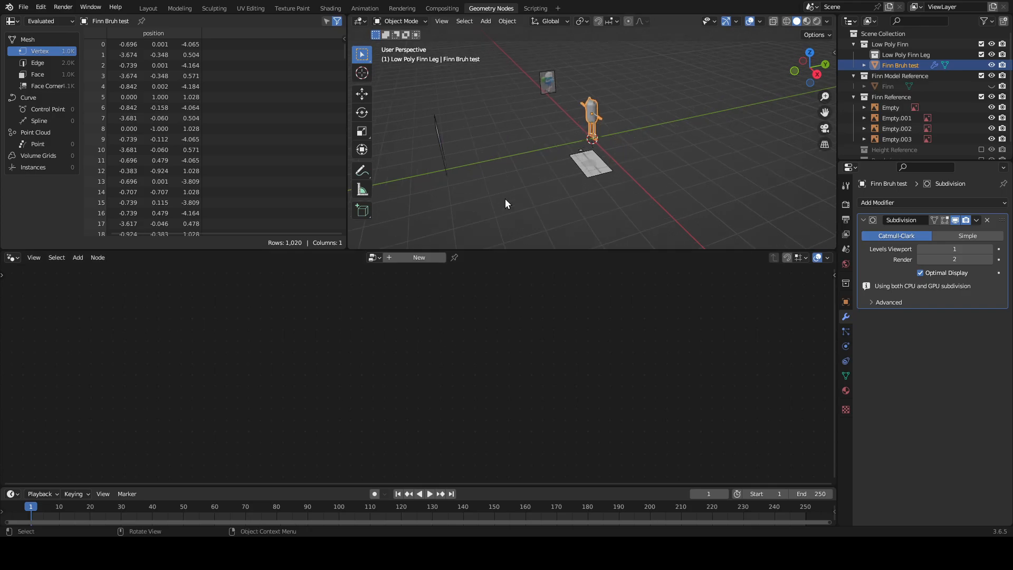
scroll(505, 199, up, 3)
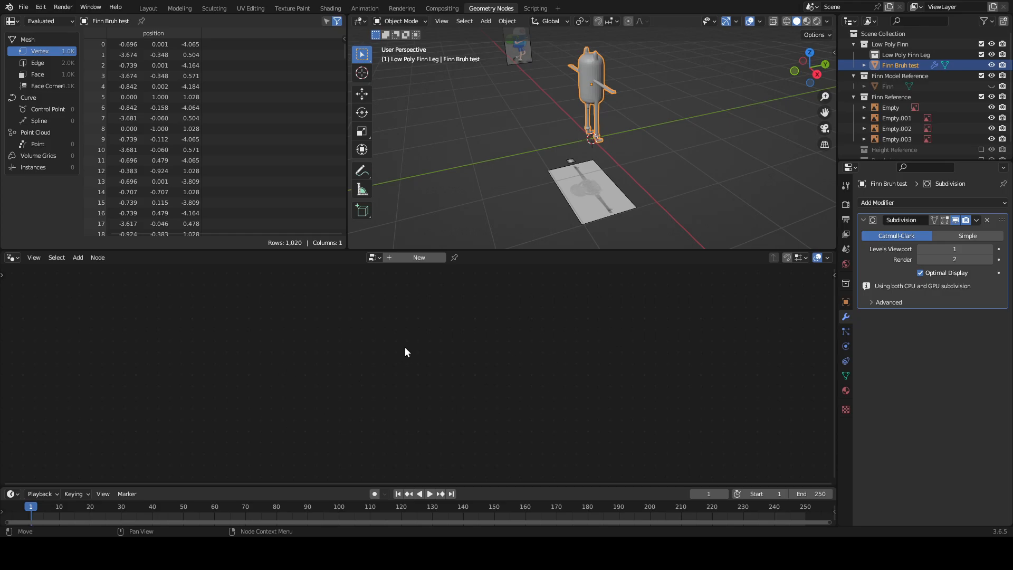
click(149, 8)
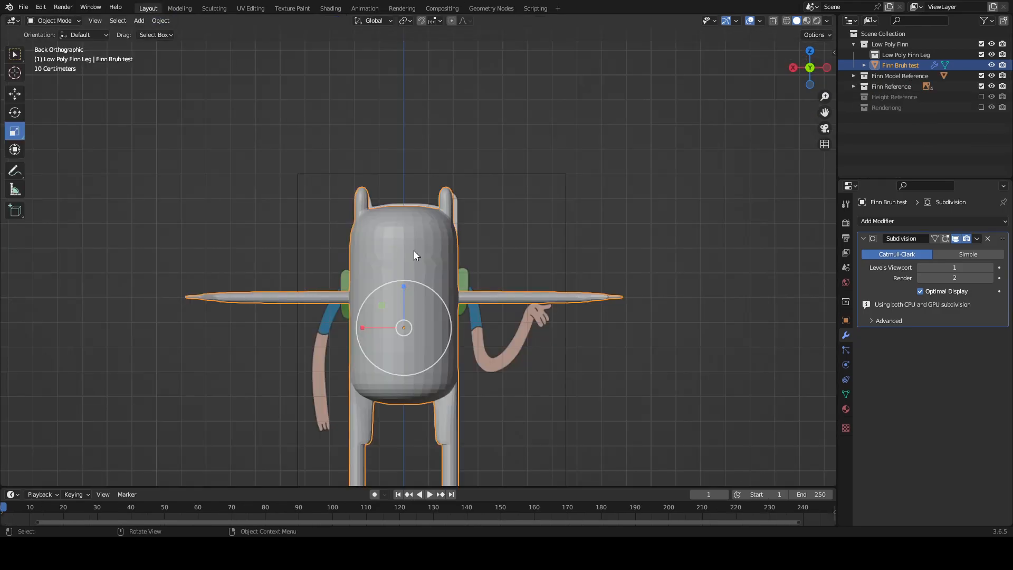
Step: Examine the smoothed model in Object Mode from several angles, focusing on the surface around the cut face area
scroll(470, 352, down, 3)
middle_drag(469, 352, 460, 206)
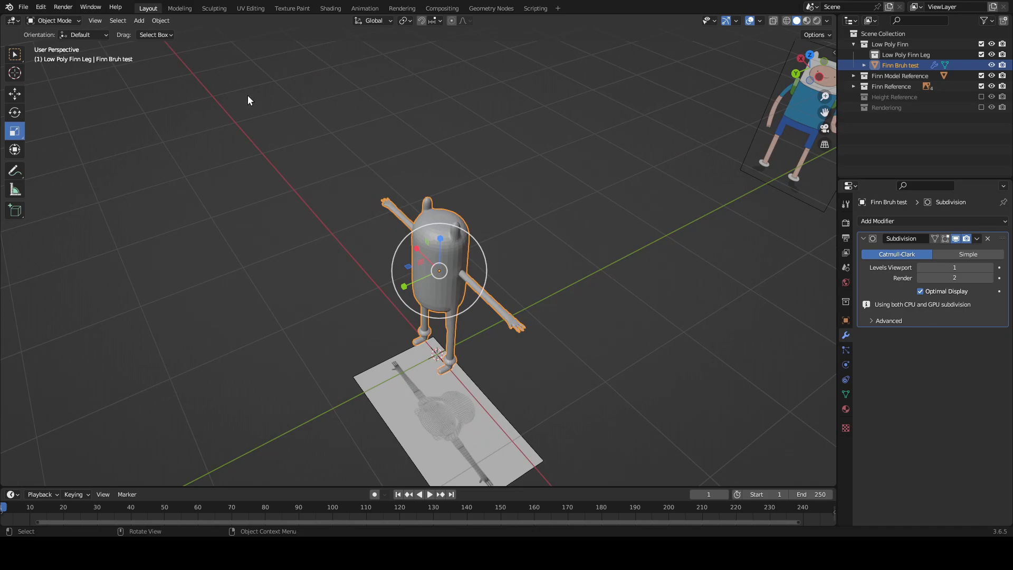
middle_drag(442, 288, 673, 375)
middle_drag(618, 453, 570, 188)
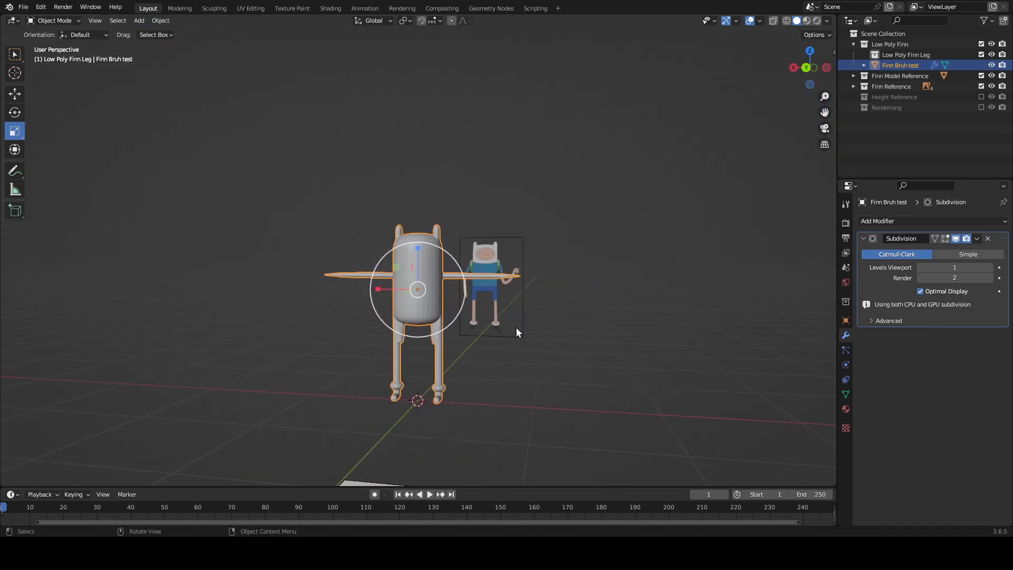
middle_drag(516, 328, 566, 347)
scroll(559, 391, up, 6)
key(Tab)
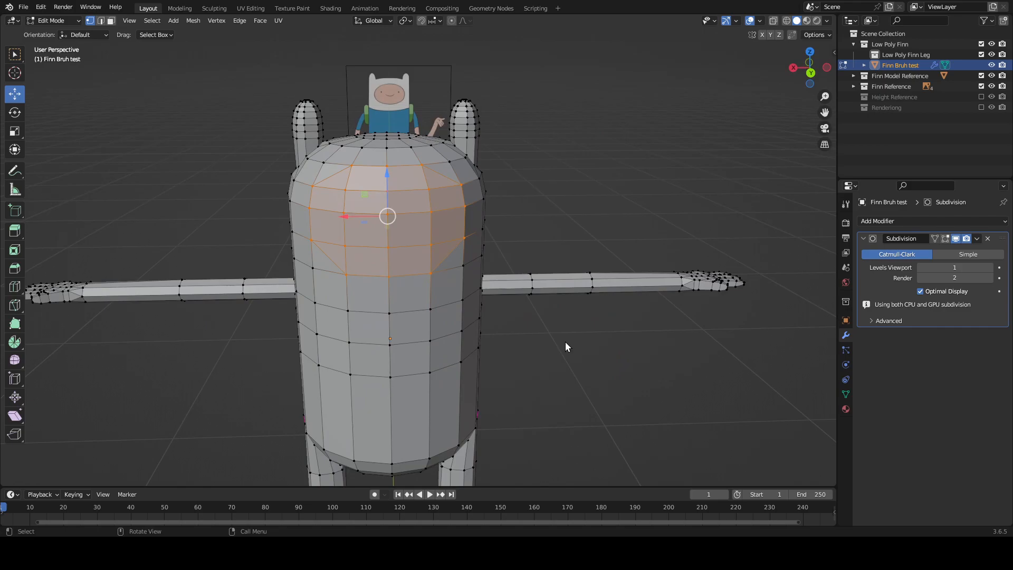
key(Tab)
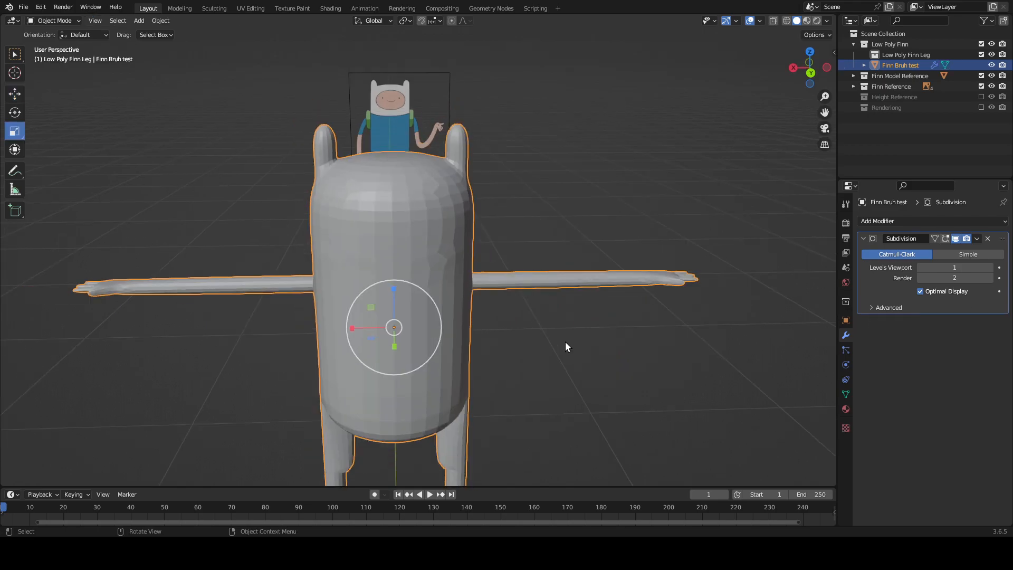
scroll(543, 351, down, 2)
scroll(543, 351, up, 2)
middle_drag(592, 400, 590, 382)
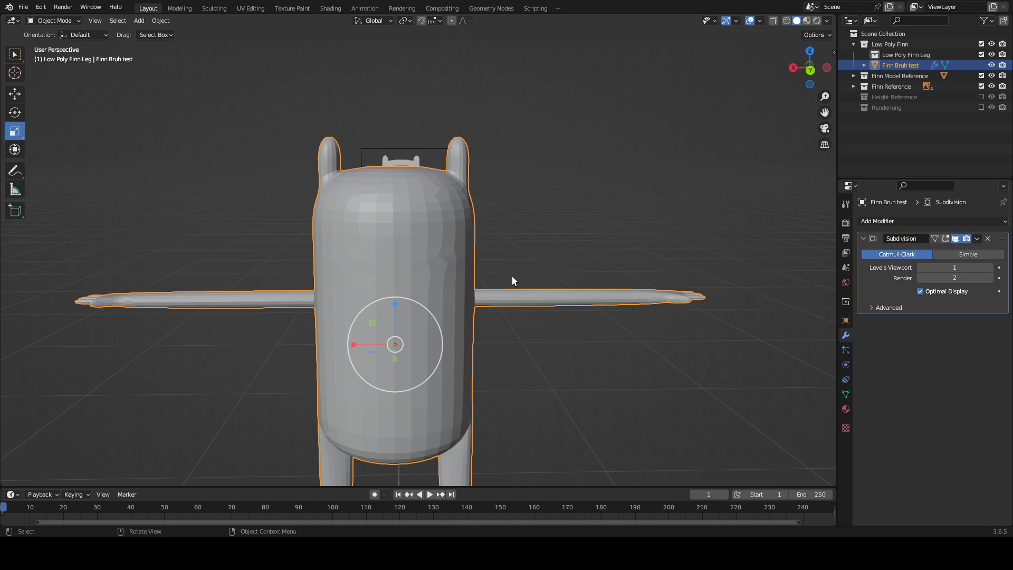
scroll(528, 295, up, 4)
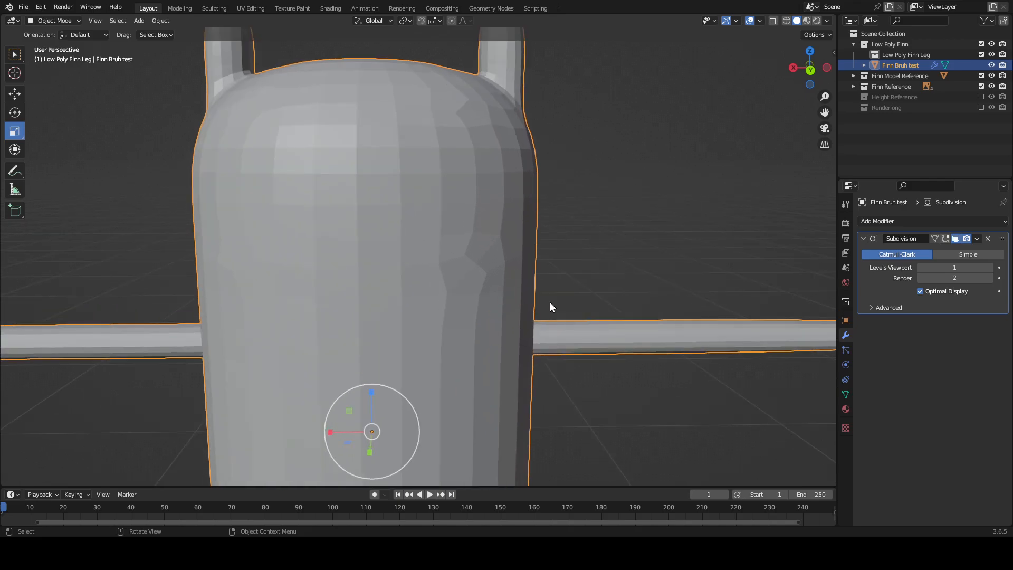
scroll(507, 322, down, 3)
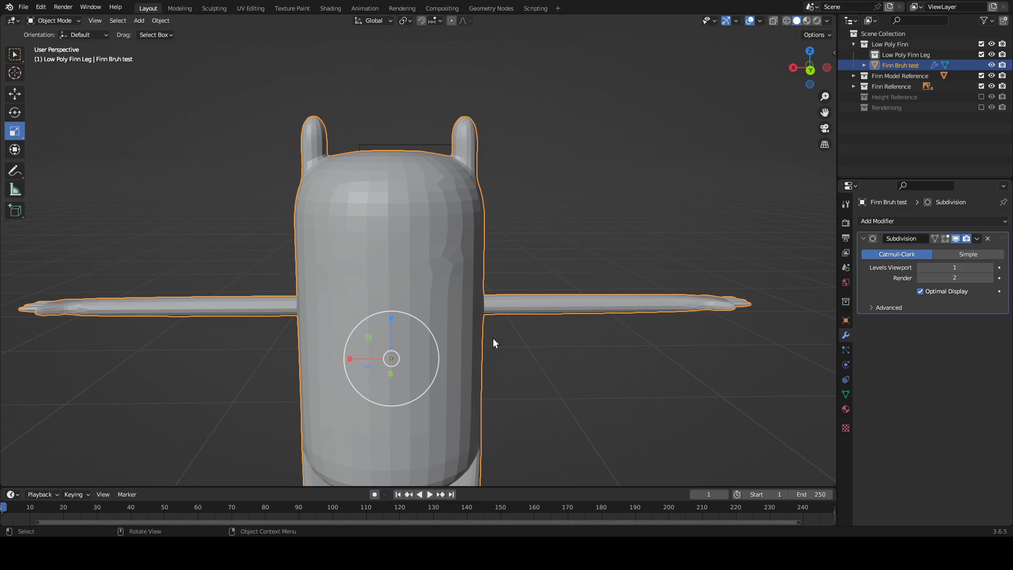
middle_drag(493, 338, 603, 426)
scroll(445, 356, up, 3)
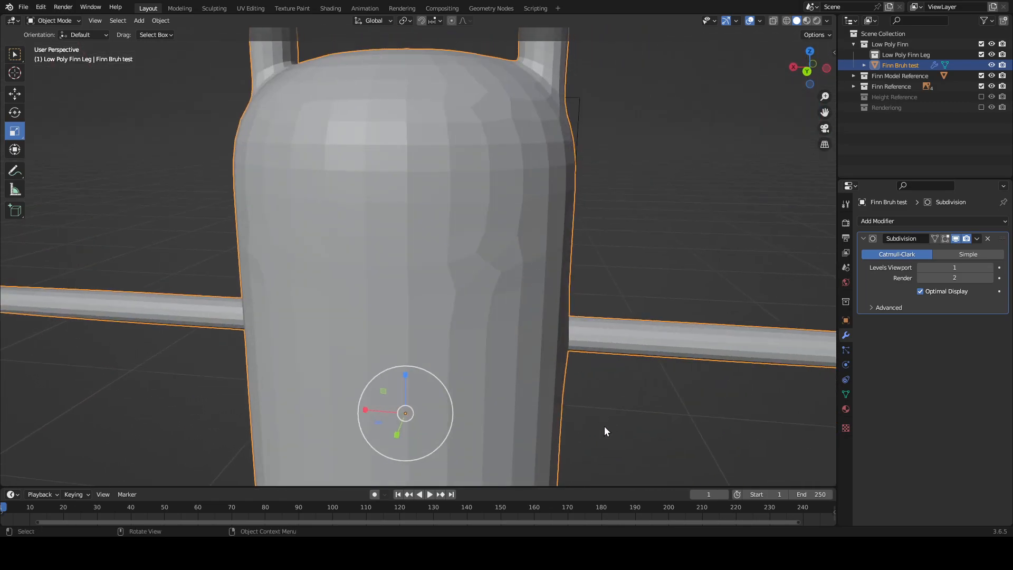
Step: Compare the face area's edit mesh and diagonal corner cuts with the subdivision-smoothed surface
key(Tab)
middle_drag(508, 317, 486, 317)
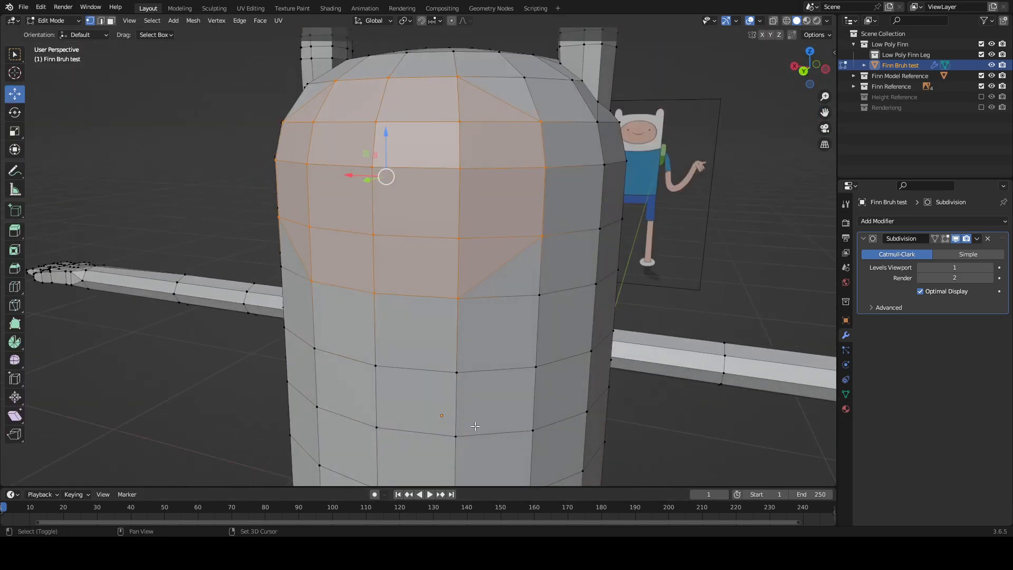
scroll(475, 427, up, 2)
scroll(460, 378, down, 2)
scroll(413, 348, up, 3)
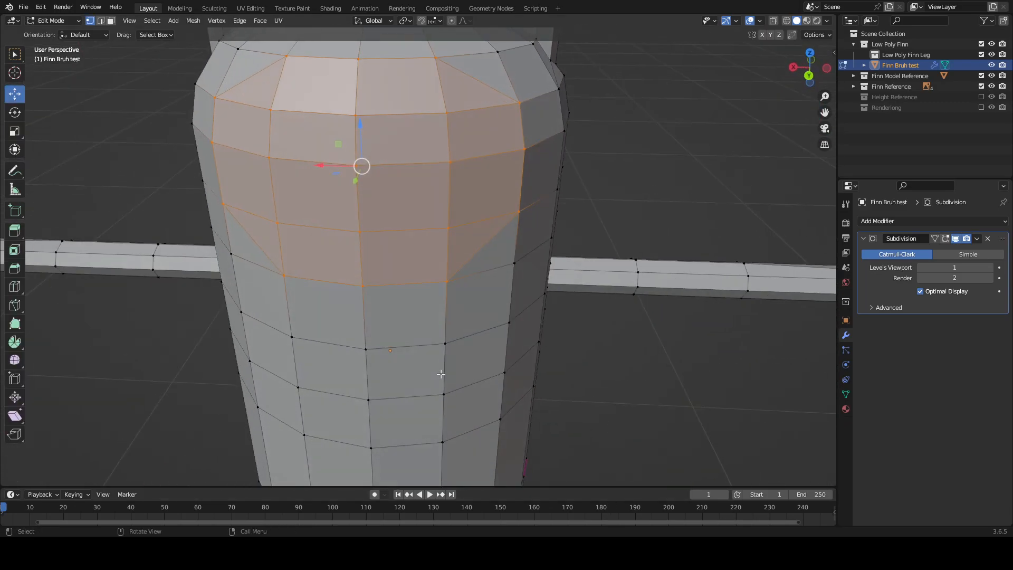
scroll(449, 356, down, 4)
scroll(475, 361, up, 5)
key(Tab)
key(Tab)
key(Tab)
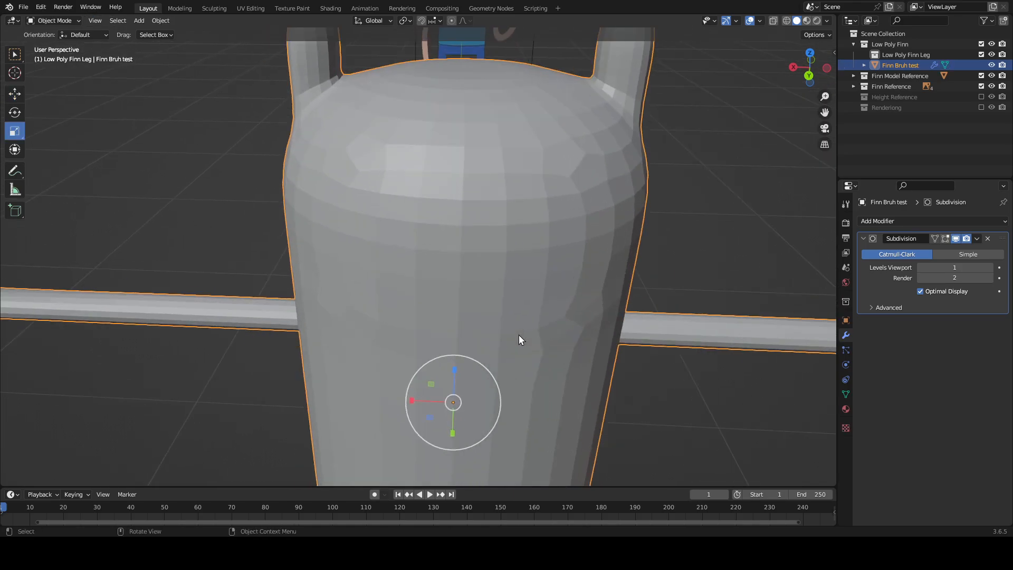
Step: Extrude the selected face area inward by about 0.0081 m along its normal in Edit Mode
key(Tab)
middle_drag(520, 336, 606, 330)
middle_drag(555, 287, 530, 269)
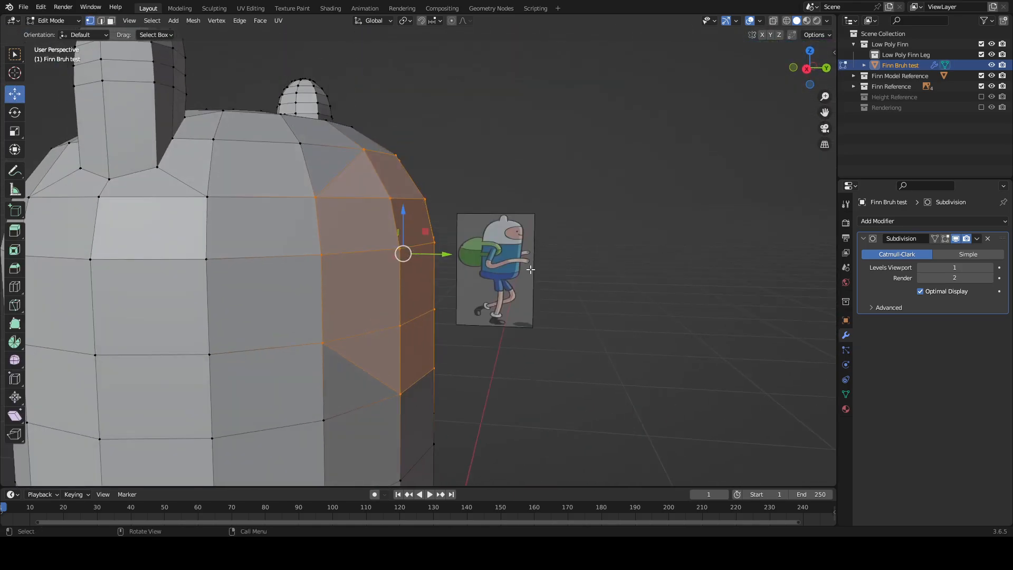
key(e)
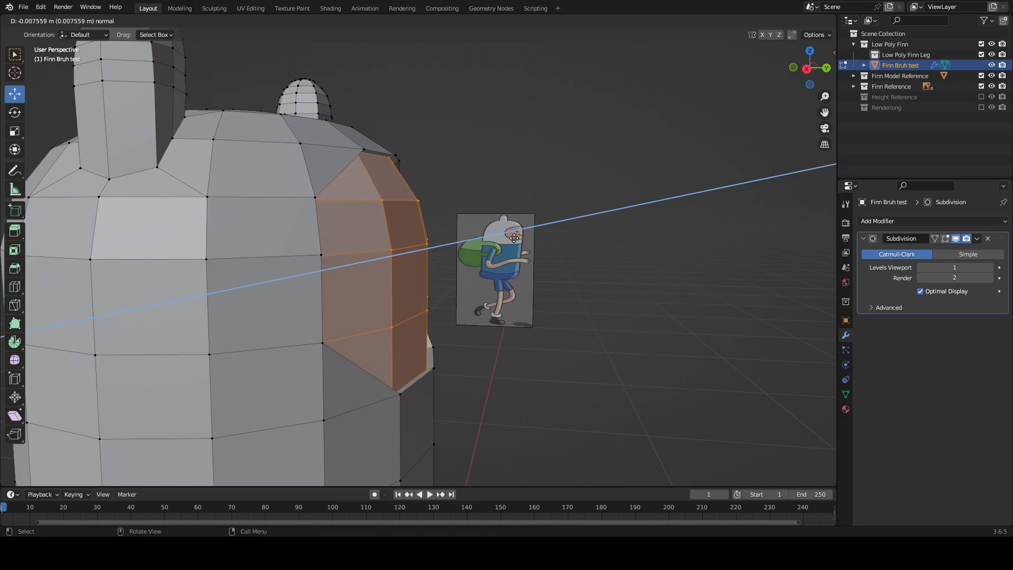
click(513, 238)
middle_drag(565, 337, 454, 372)
scroll(583, 359, down, 4)
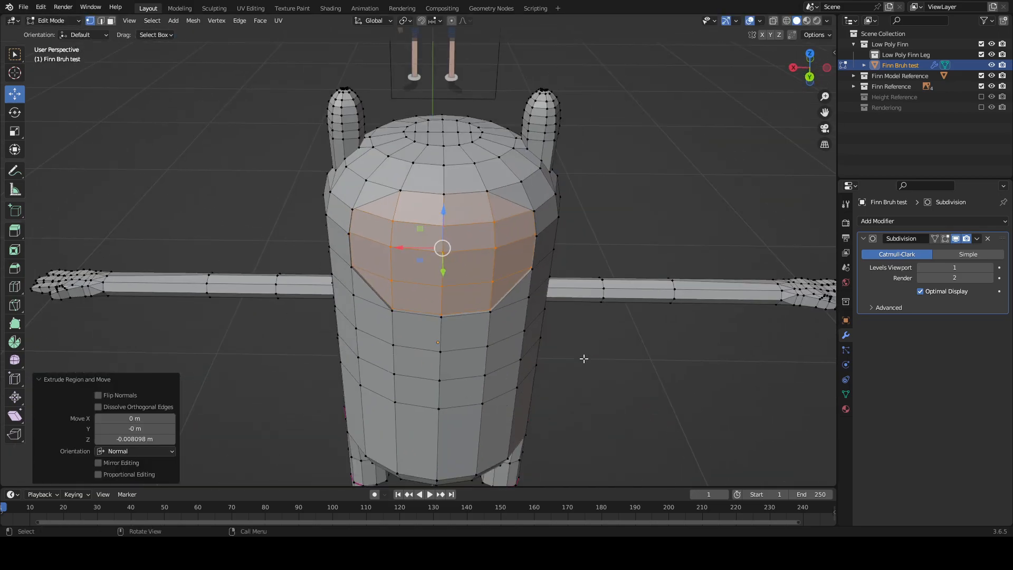
Step: Clear the selection of the recessed face area on the head and save the file
middle_drag(581, 338, 533, 288)
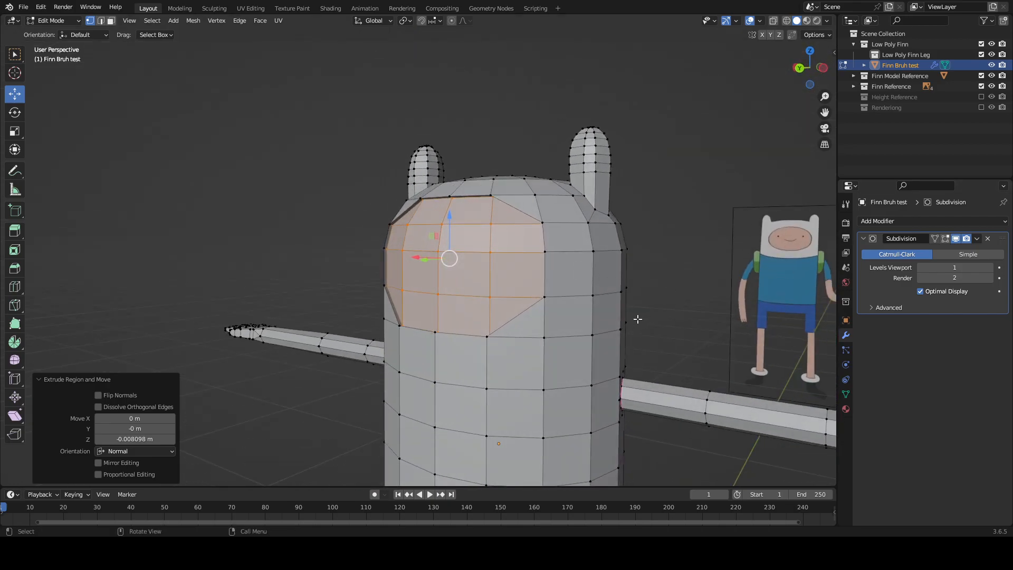
scroll(638, 319, up, 2)
shift+middle_drag(638, 319, 604, 332)
scroll(543, 334, up, 2)
middle_drag(409, 346, 457, 370)
scroll(457, 370, down, 3)
scroll(443, 367, up, 3)
click(714, 184)
scroll(428, 292, down, 4)
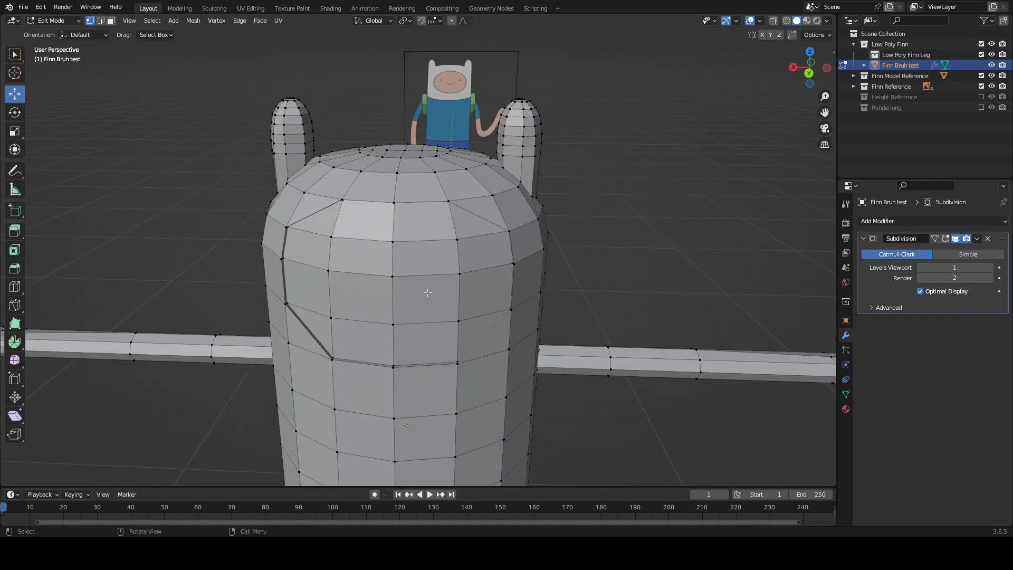
middle_drag(495, 264, 502, 292)
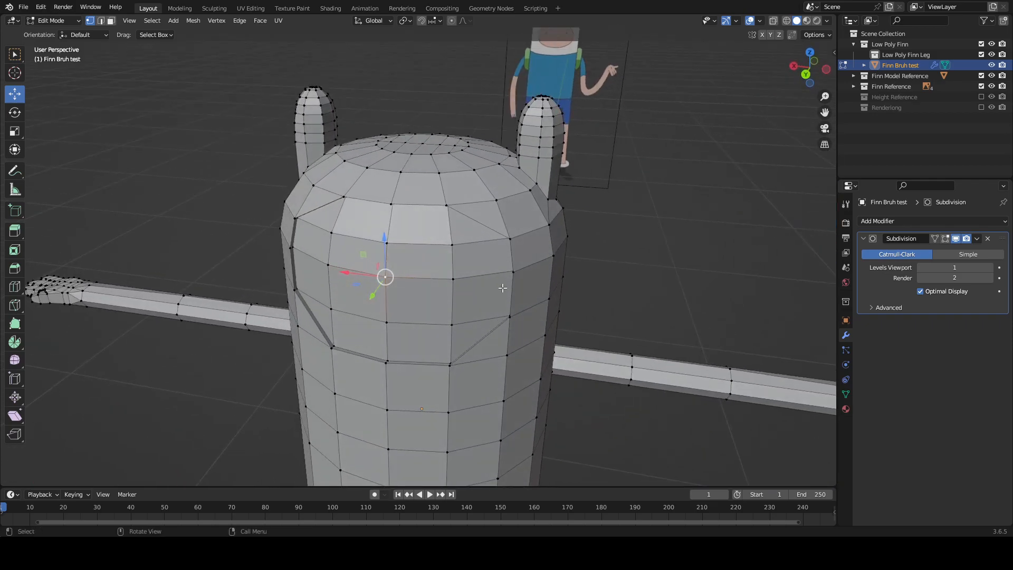
scroll(503, 291, up, 2)
key(ctrl+s)
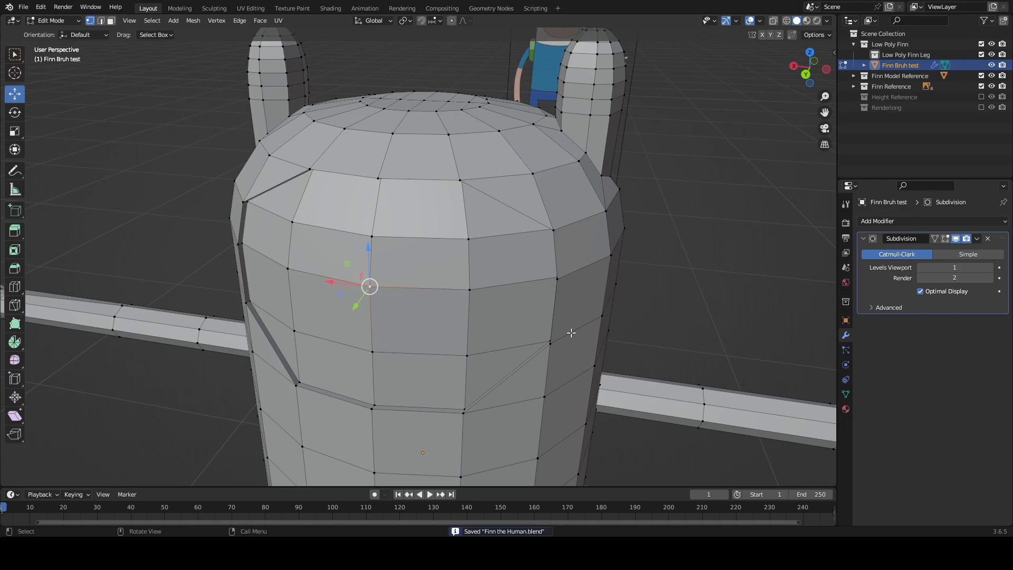
Step: Try to bulge the face outward by moving its middle vertex along Y, using proportional editing for the second attempt
middle_drag(570, 333, 440, 358)
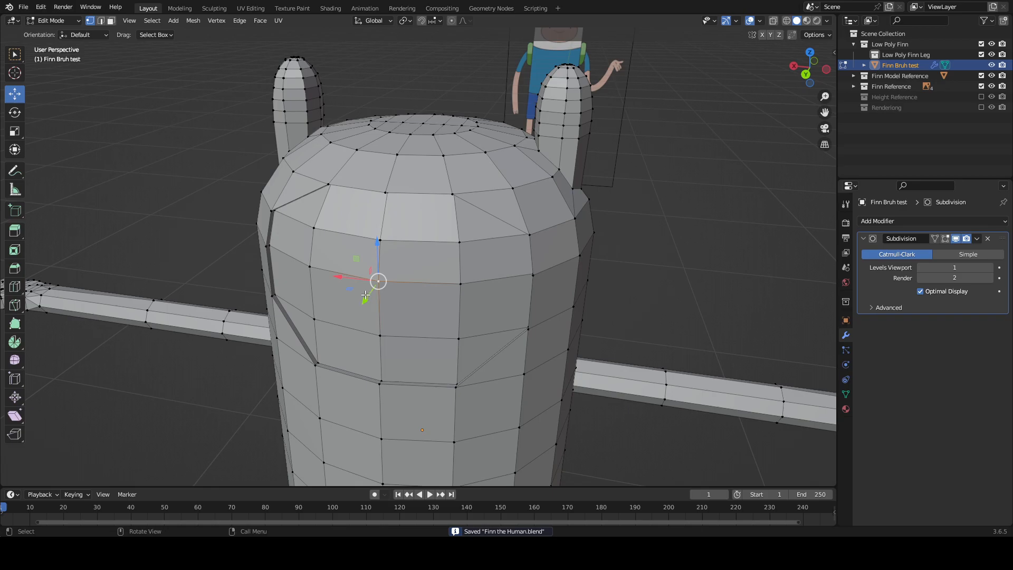
drag(366, 296, 366, 298)
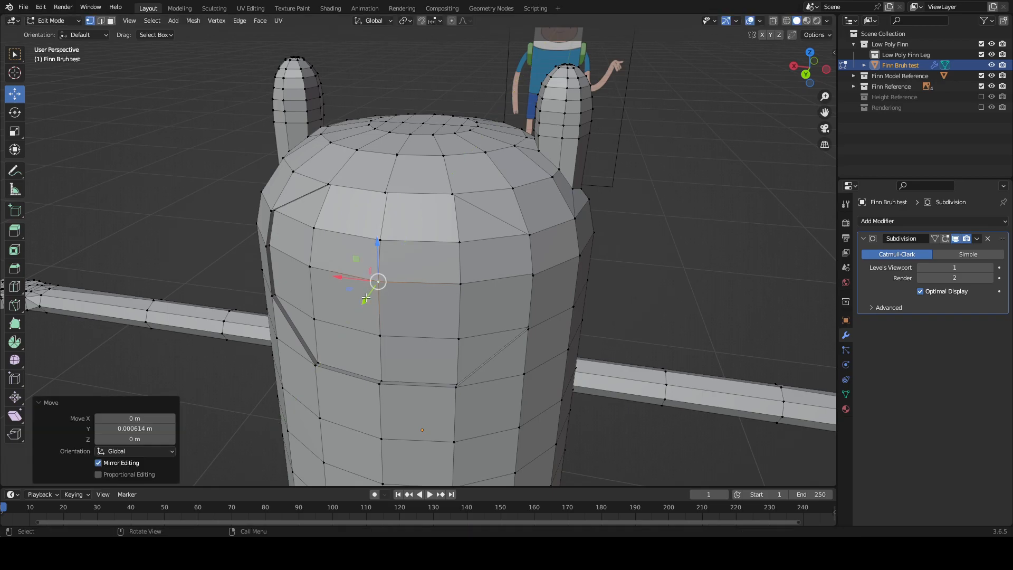
key(ctrl+z)
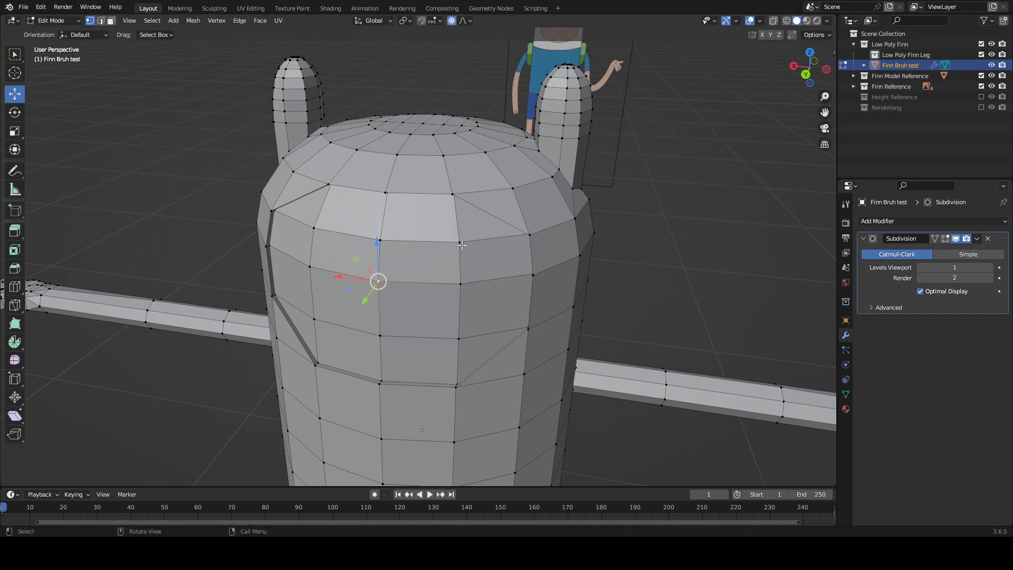
drag(362, 304, 360, 306)
scroll(360, 306, down, 20)
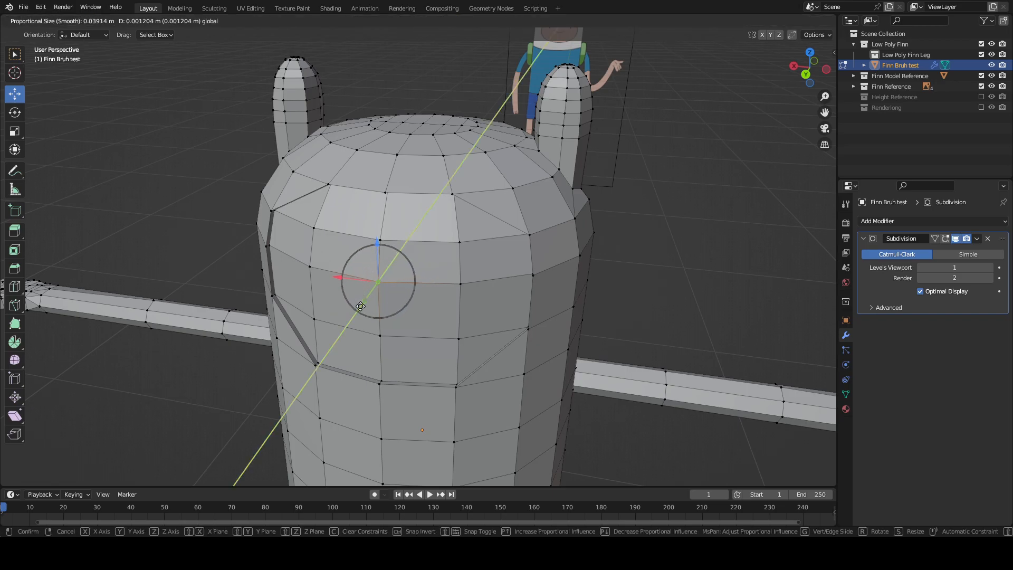
drag(360, 306, 345, 314)
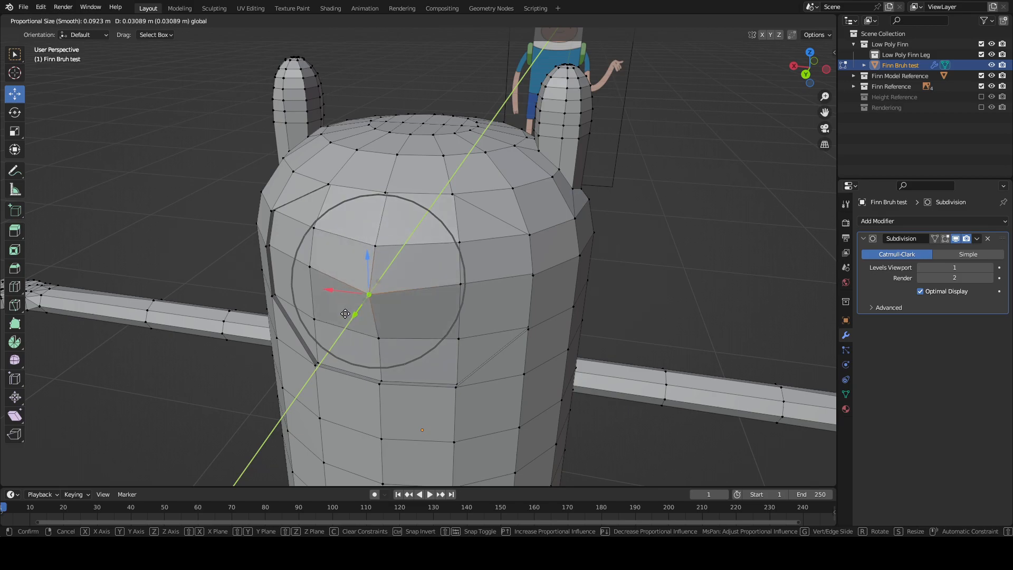
scroll(345, 314, down, 7)
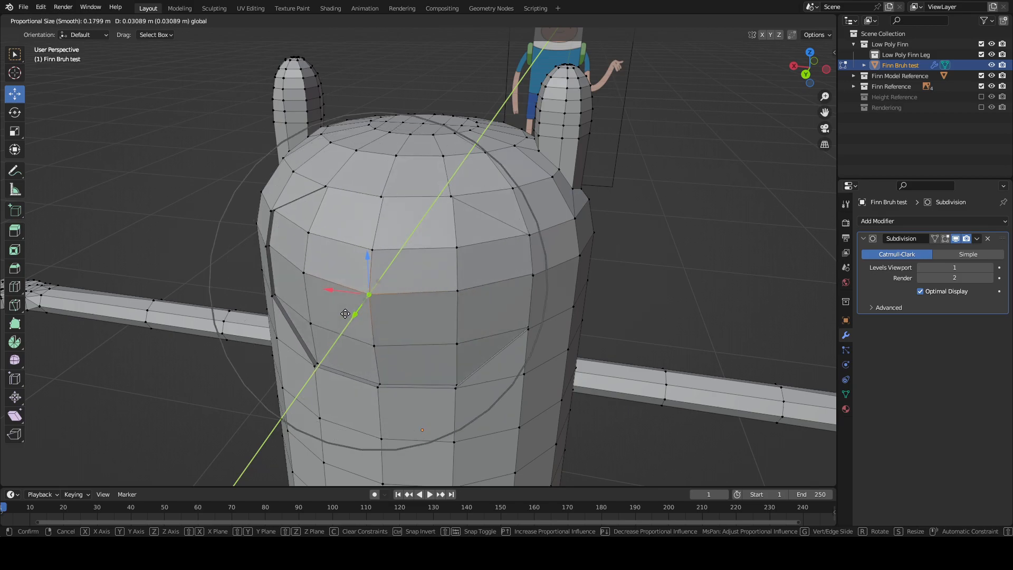
scroll(345, 313, up, 3)
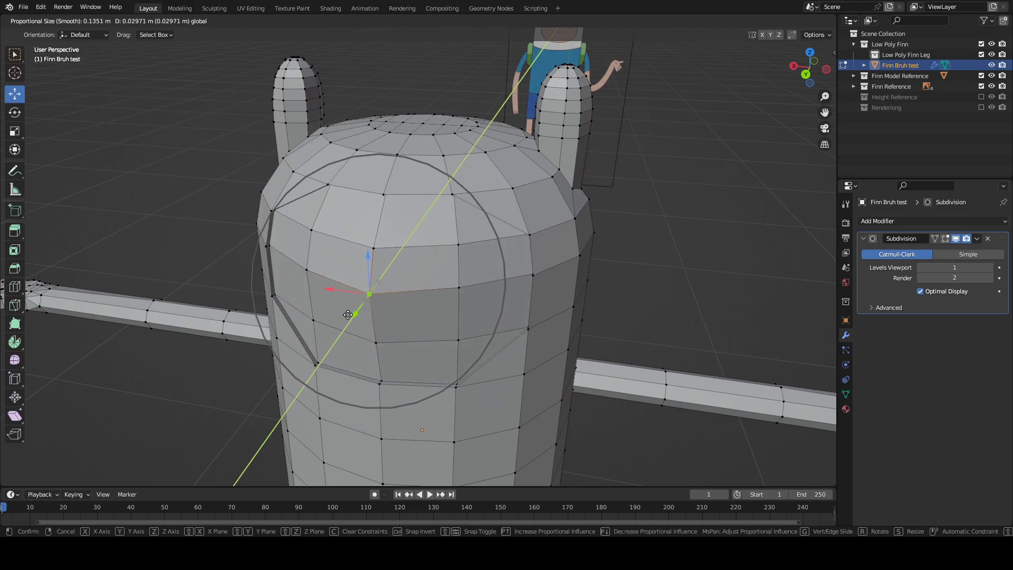
click(347, 314)
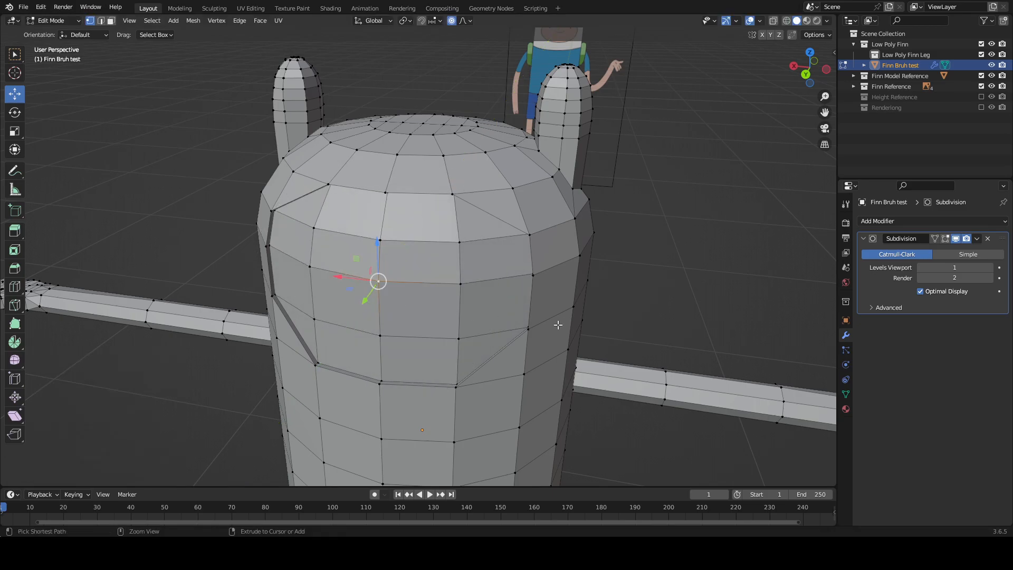
middle_drag(348, 315, 470, 336)
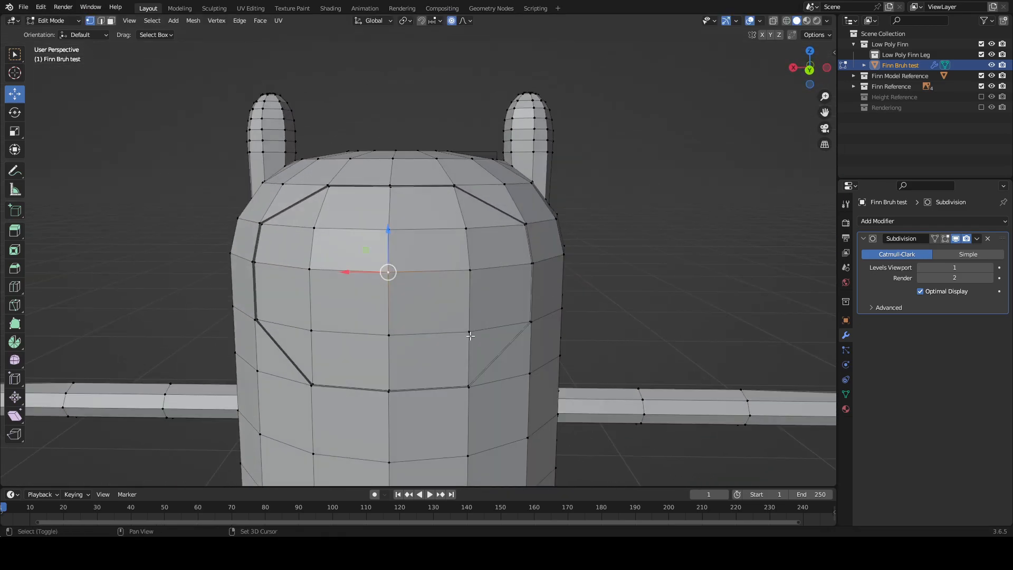
Step: Add the vertices surrounding the middle of the face, inside the recessed outline, to the selection
shift+click(381, 338)
shift+click(308, 267)
shift+click(316, 232)
shift+click(389, 230)
shift+click(468, 232)
shift+click(468, 275)
Step: Turn off proportional editing and move the selected inner face vertices outward along Y, starting with about 0.006 m
middle_drag(612, 312, 348, 296)
drag(336, 270, 321, 272)
key(ctrl+z)
middle_drag(321, 272, 663, 269)
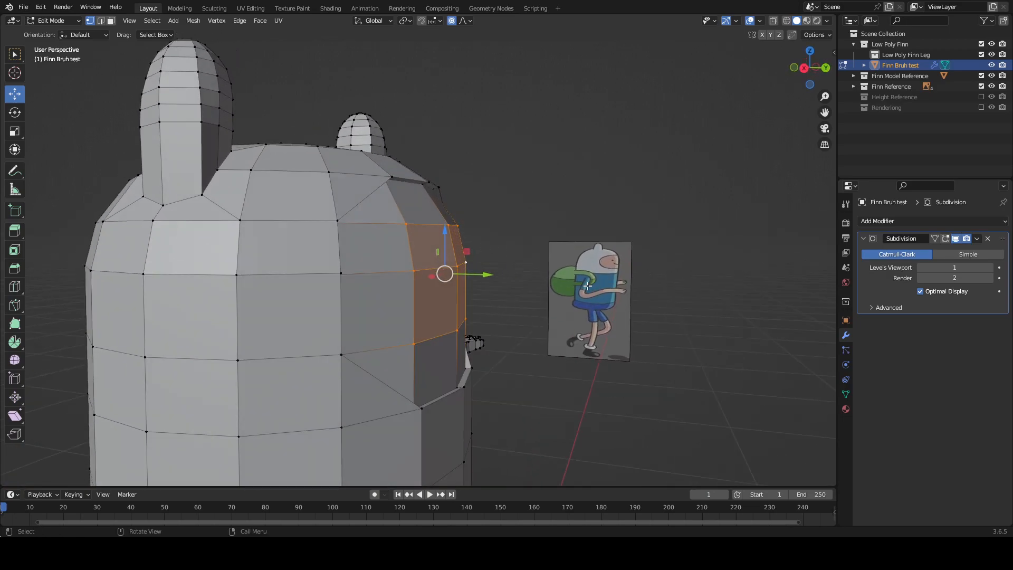
key(o)
drag(494, 277, 502, 277)
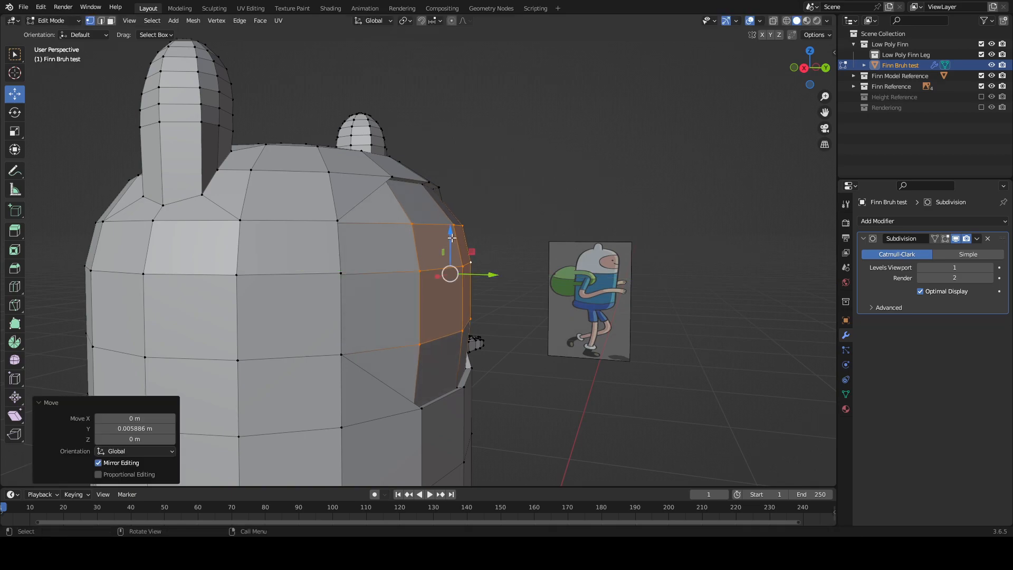
drag(452, 238, 444, 237)
drag(463, 276, 476, 270)
key(Tab)
middle_drag(588, 286, 495, 316)
key(Tab)
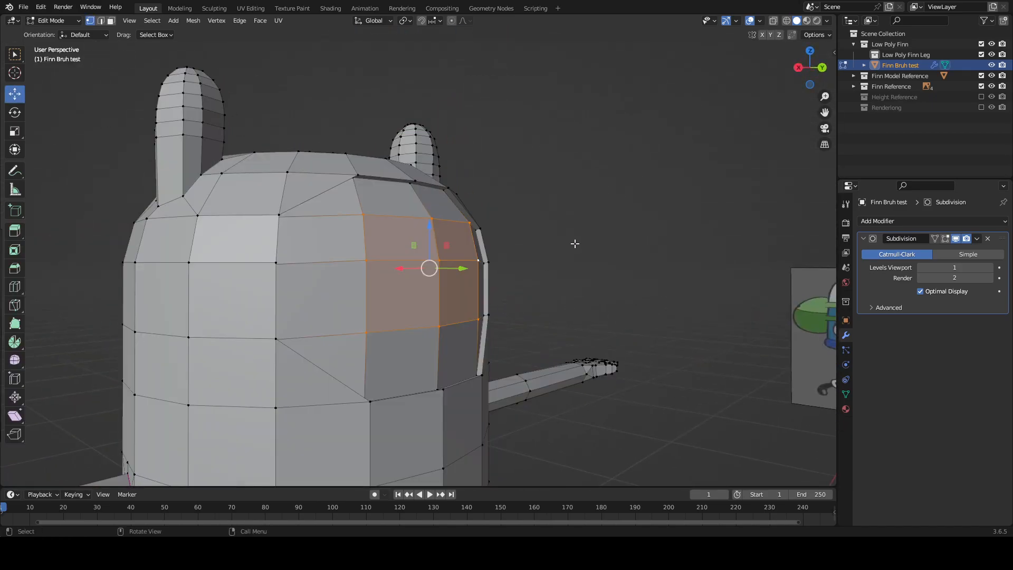
Step: Select the edges of the recessed outline all the way around the face
middle_drag(574, 241, 463, 209)
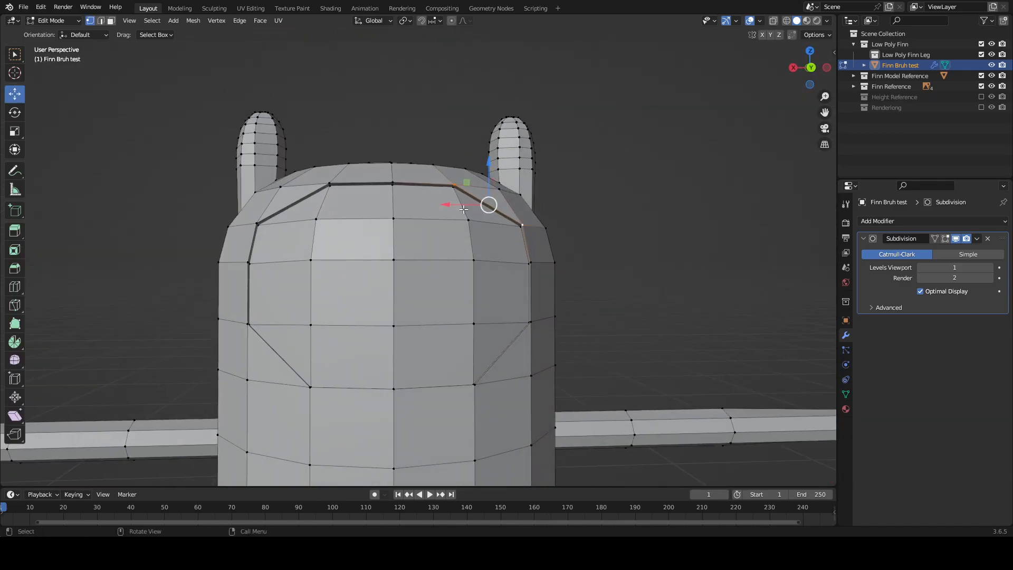
alt+shift+click(413, 182)
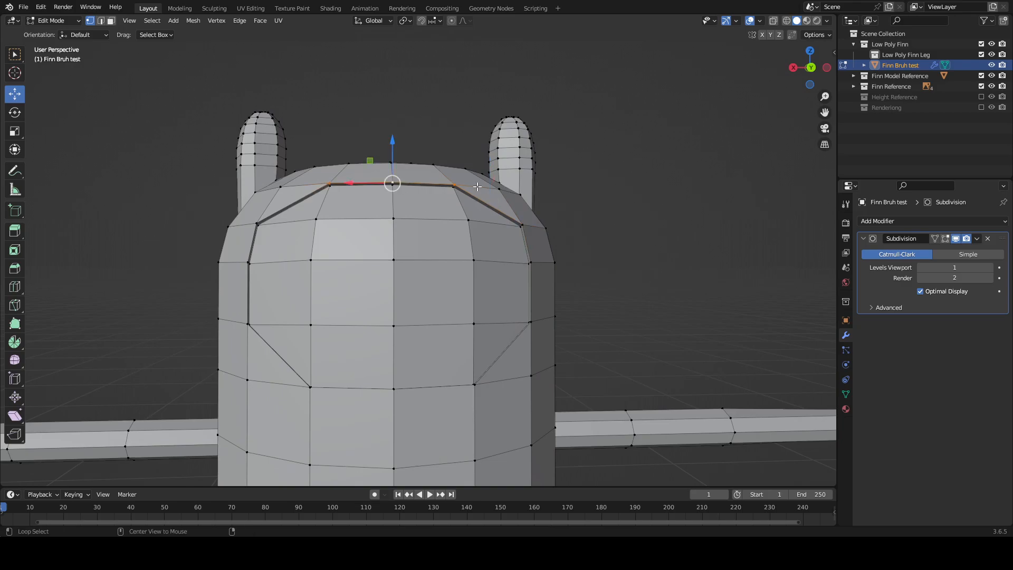
alt+shift+click(530, 257)
alt+shift+click(376, 411)
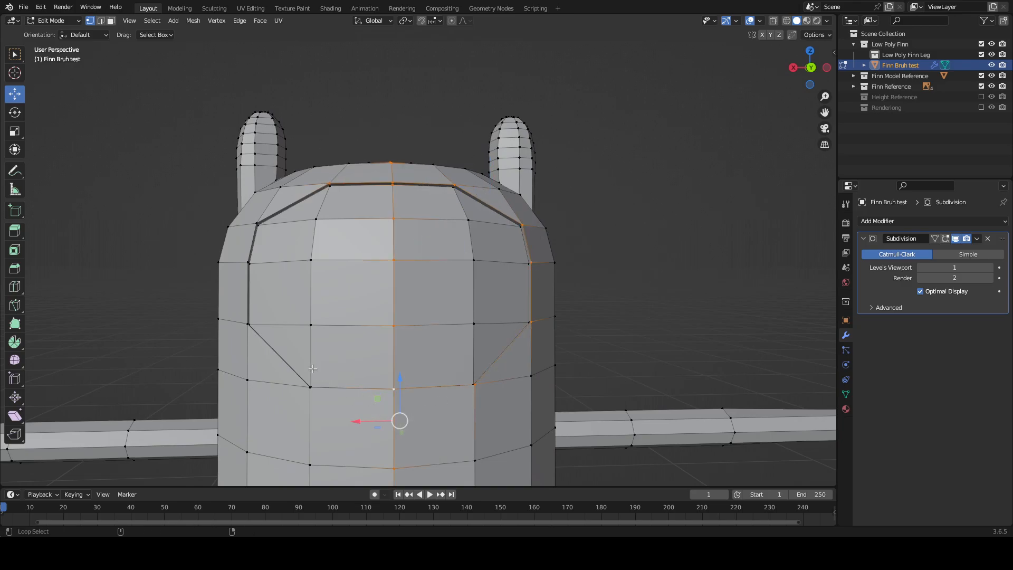
alt+shift+click(232, 287)
alt+shift+click(230, 284)
alt+shift+click(248, 242)
alt+shift+click(297, 201)
alt+shift+click(298, 206)
alt+shift+click(301, 197)
alt+shift+click(305, 201)
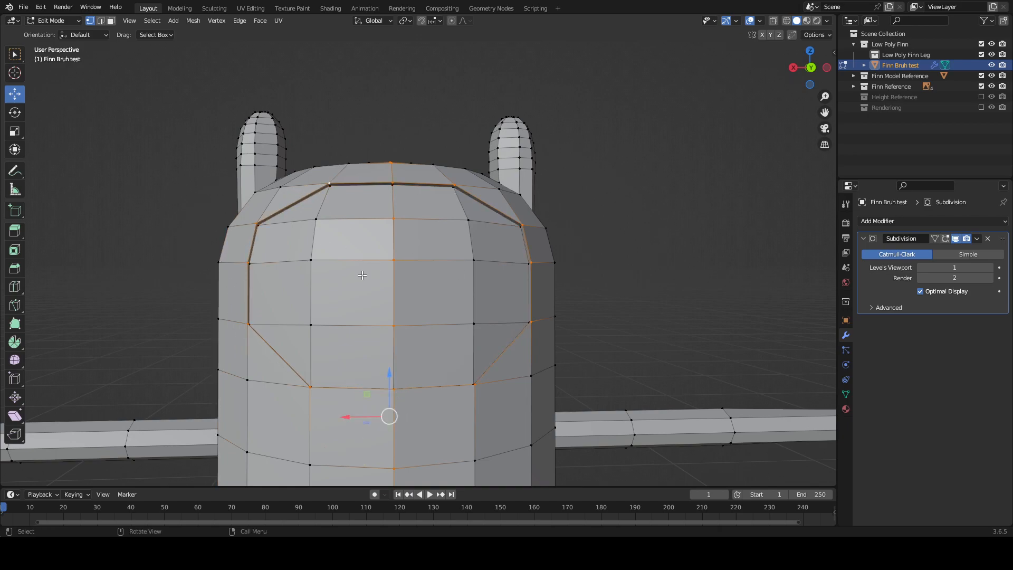
Step: Deselect the stray vertical edge loop running through the middle of the face and over the head
scroll(364, 275, up, 2)
middle_drag(365, 277, 341, 315)
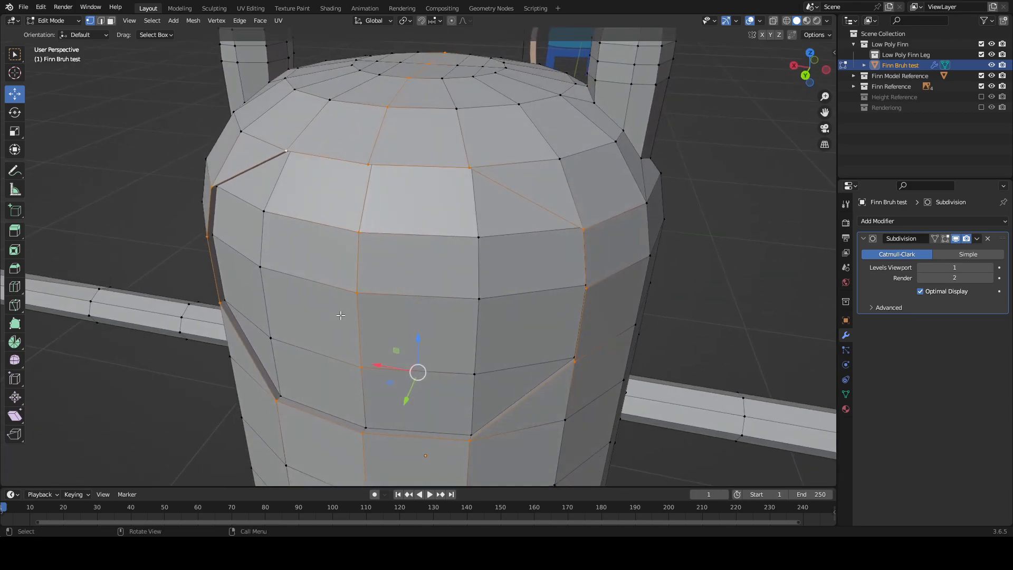
alt+shift+click(363, 260)
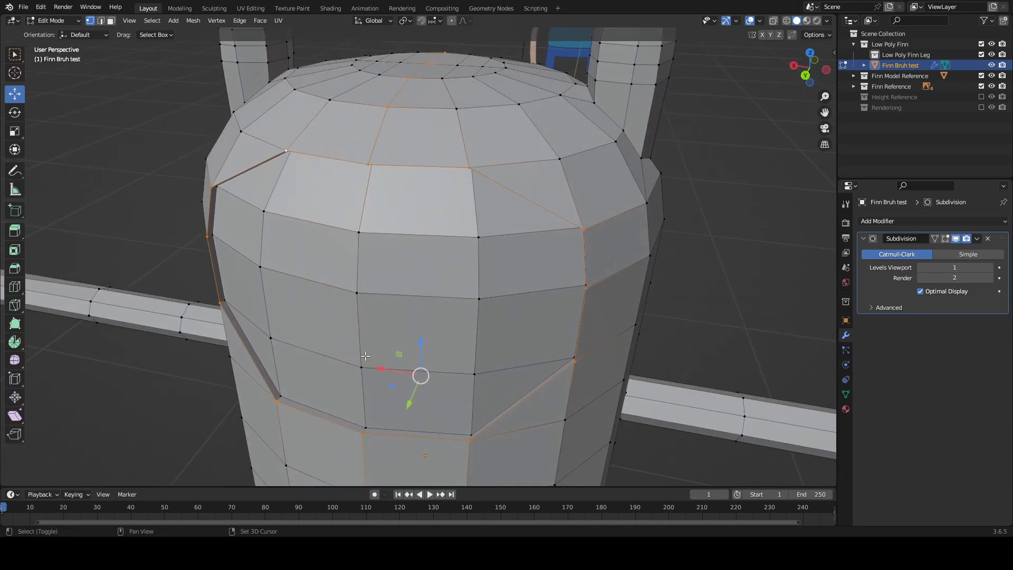
scroll(422, 306, down, 2)
middle_drag(459, 274, 376, 326)
alt+shift+click(472, 179)
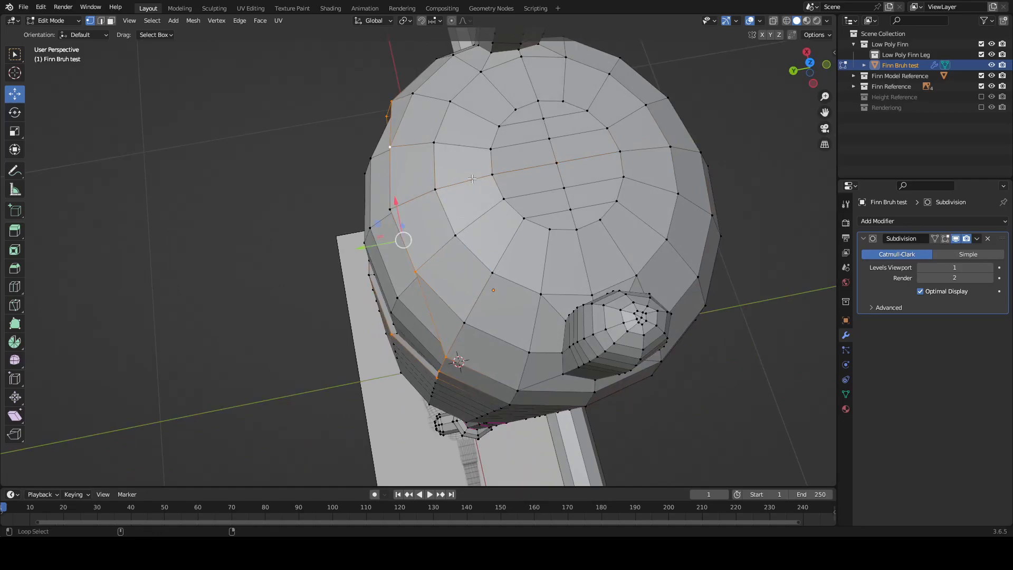
middle_drag(457, 255, 450, 332)
alt+shift+click(423, 181)
Step: Apply an edge crease of 1.000 to the selected outline around the face
key(shift+a)
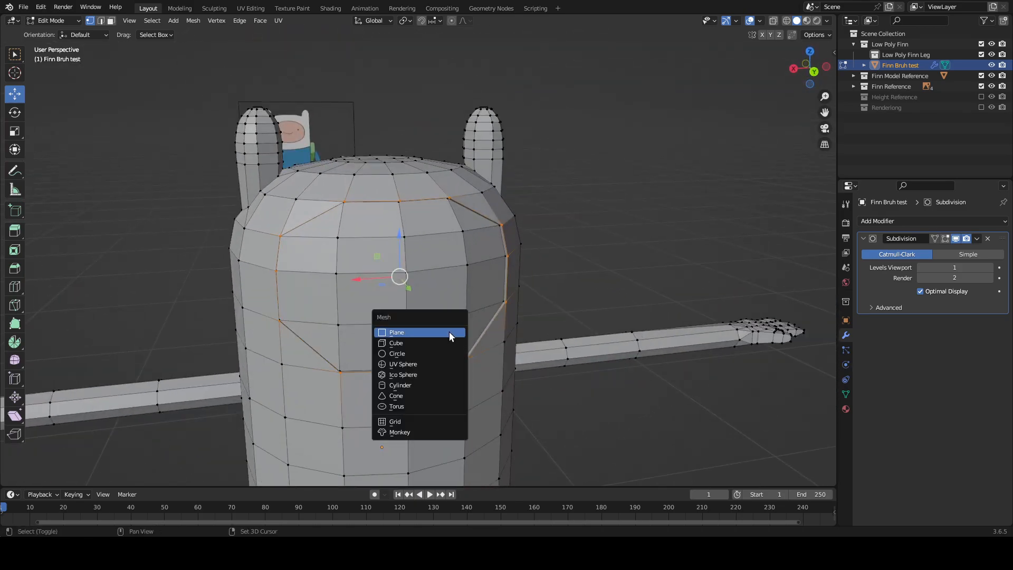
key(shift+e)
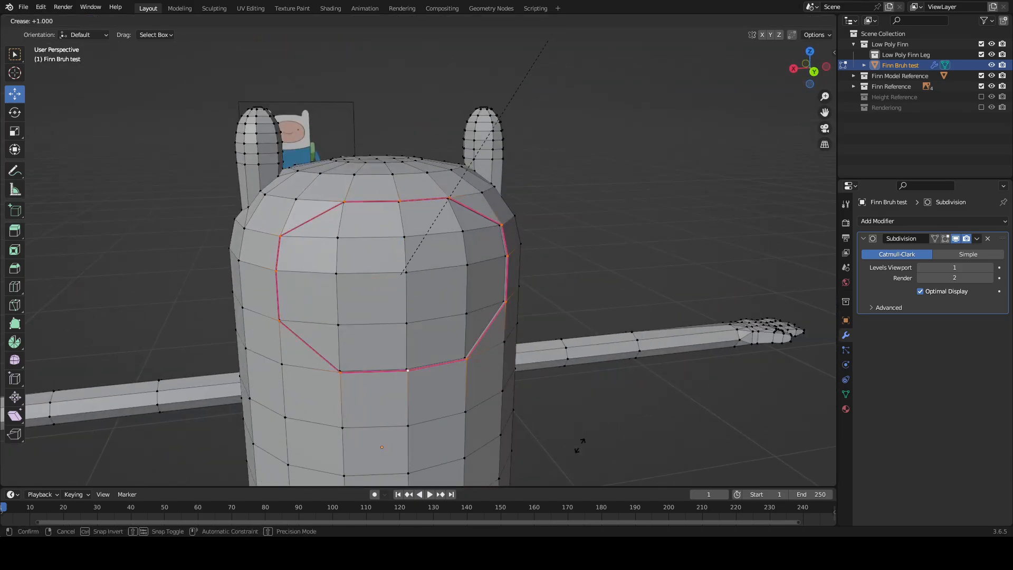
click(580, 442)
Step: Examine the creased face outline on the smoothed model in Object Mode from several angles
scroll(559, 499, up, 1)
scroll(535, 412, up, 3)
scroll(542, 406, down, 1)
key(Tab)
scroll(543, 402, down, 3)
middle_drag(543, 402, 462, 394)
scroll(544, 437, up, 4)
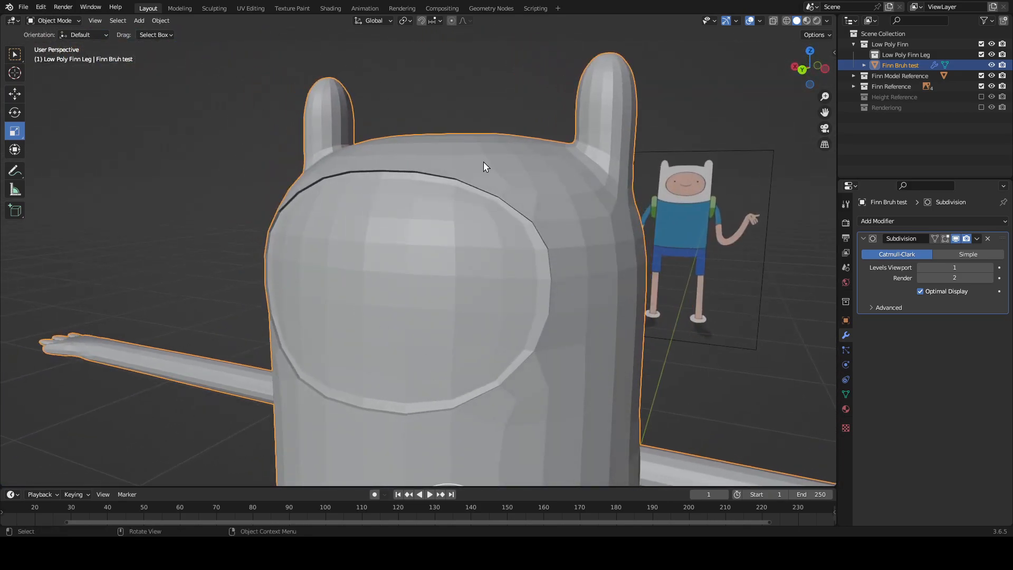
middle_drag(481, 165, 569, 413)
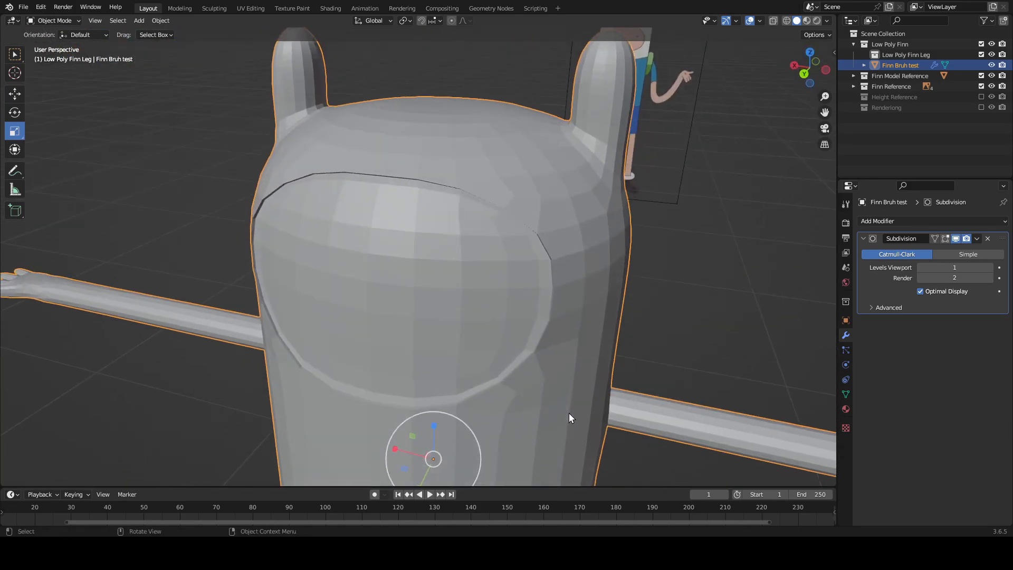
scroll(578, 340, up, 3)
Step: Crease the inner edge loop of the face recess with a factor of 1.000 and check the smoothed head
key(Tab)
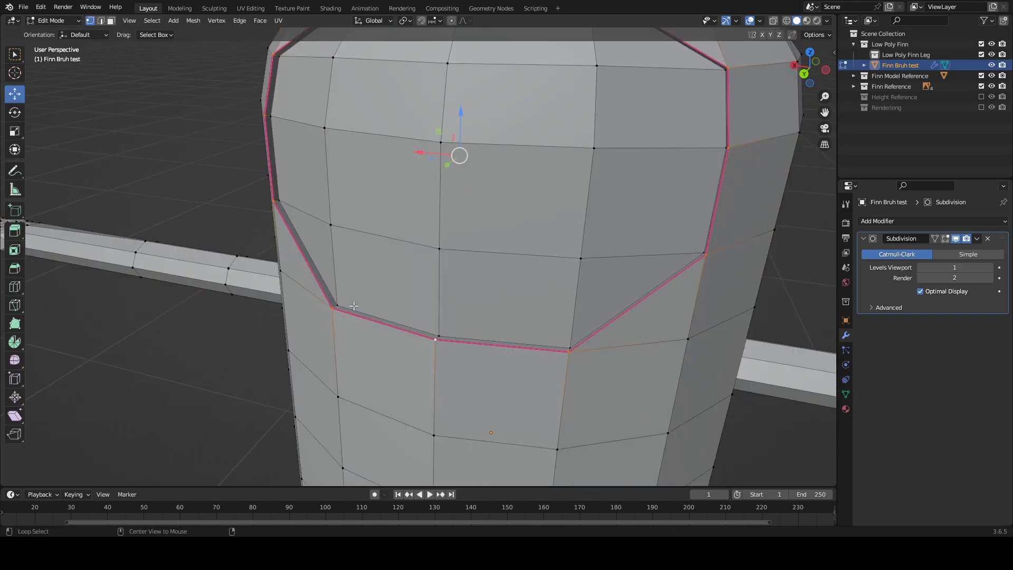
shift+middle_drag(370, 312, 374, 351)
scroll(448, 253, down, 5)
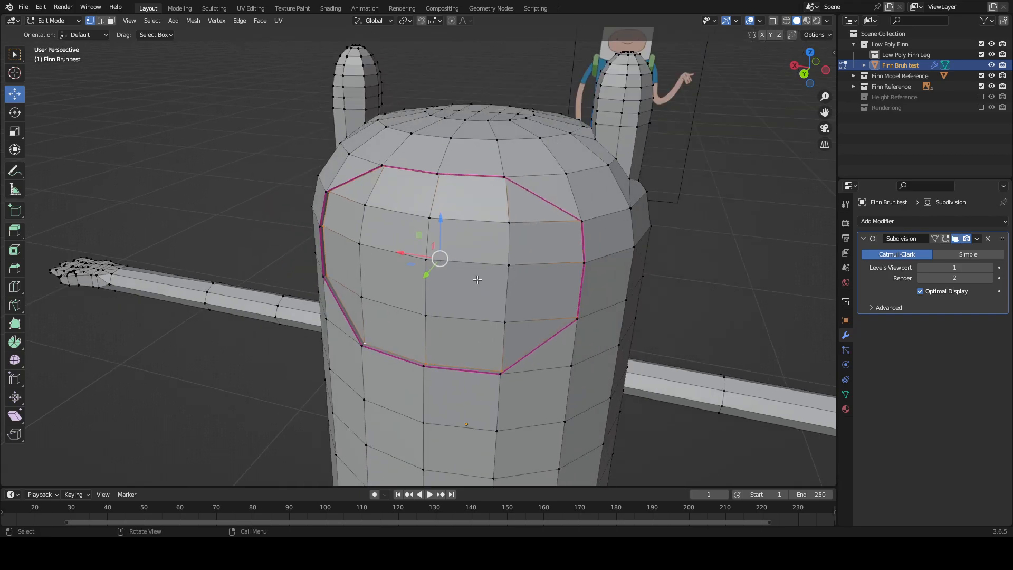
key(shift+e)
click(99, 366)
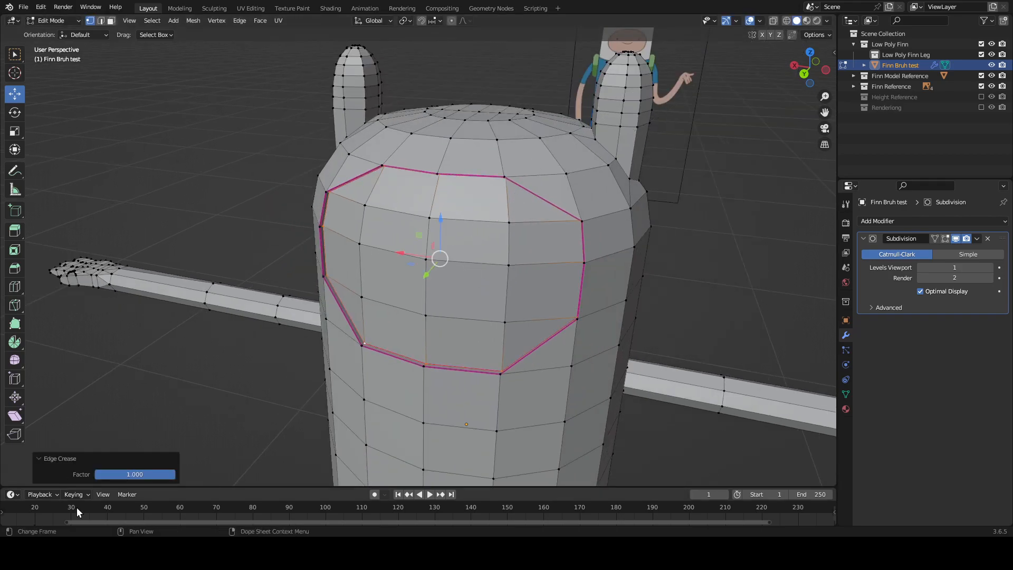
key(Tab)
middle_drag(655, 361, 730, 304)
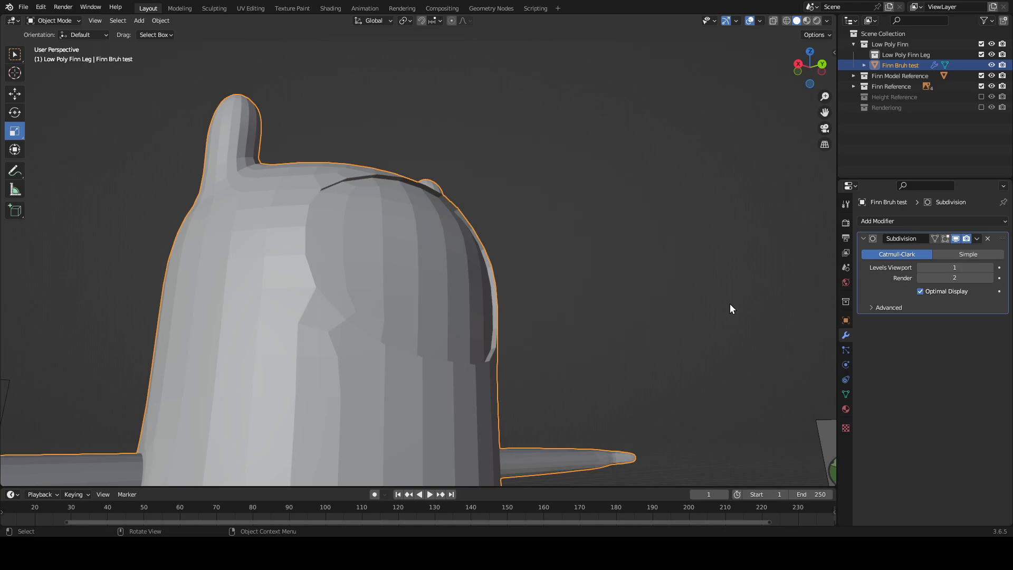
middle_drag(572, 188, 593, 355)
mouse_move(555, 324)
middle_down()
mouse_move(465, 289)
mouse_move(458, 304)
mouse_move(509, 326)
mouse_move(544, 318)
middle_up()
scroll(459, 303, down, 2)
Step: Select the three-by-three block of vertices in the middle of the face and scale it uniformly to about 1.049
key(Tab)
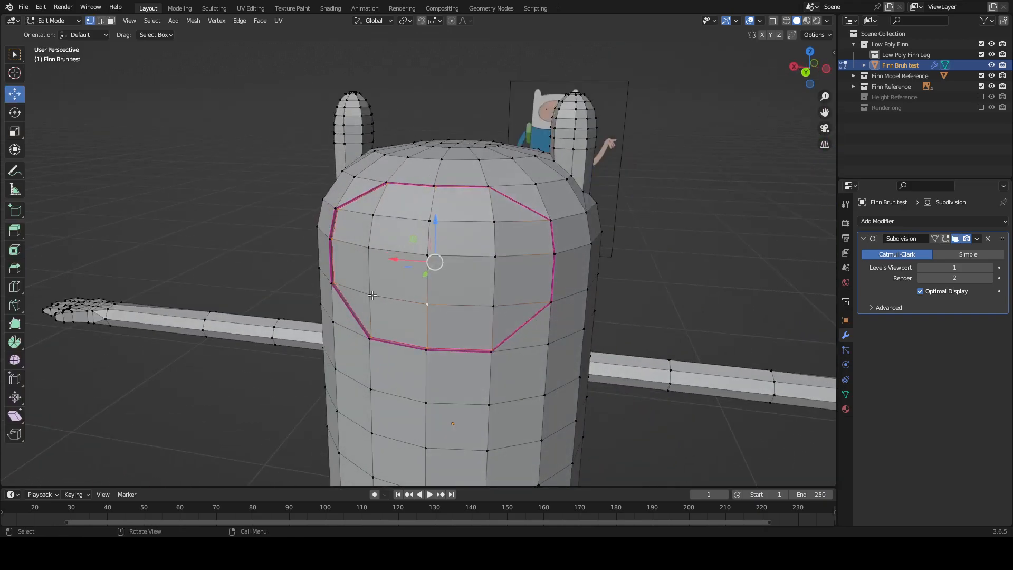
shift+click(371, 295)
shift+drag(372, 204, 450, 268)
shift+drag(507, 215, 506, 217)
shift+drag(433, 274, 432, 275)
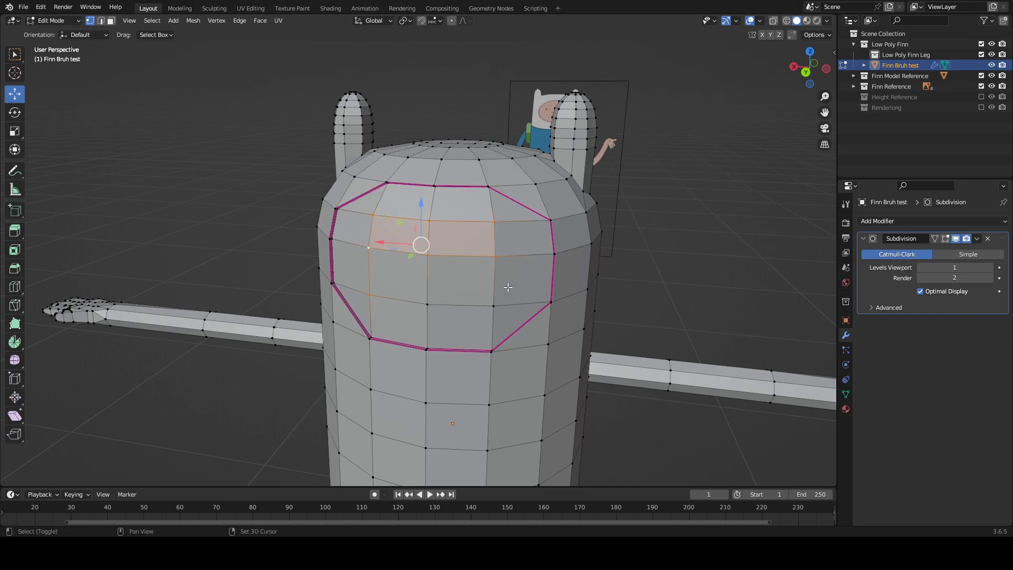
shift+drag(508, 285, 409, 313)
middle_drag(567, 288, 530, 276)
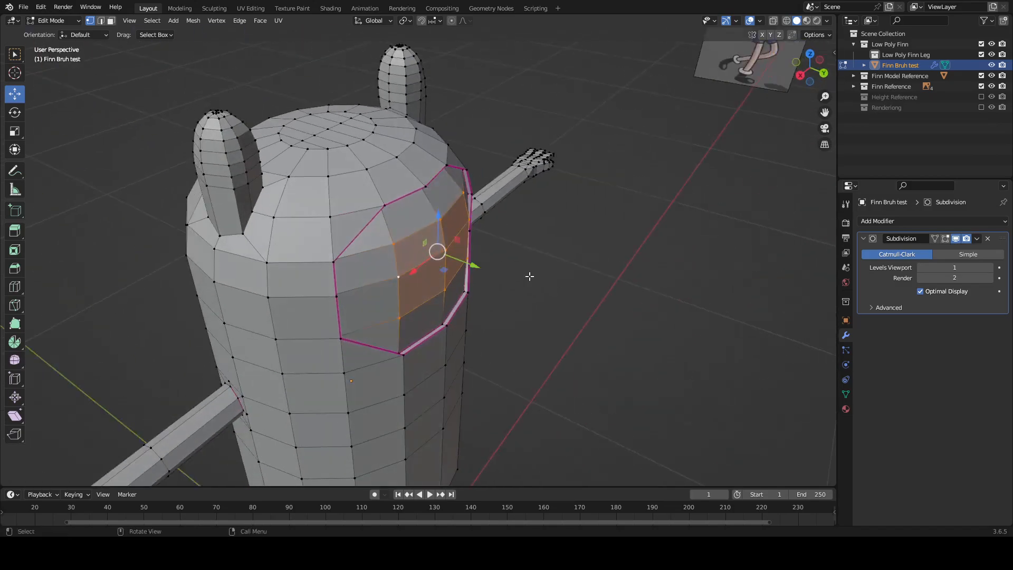
drag(480, 272, 488, 239)
key(s)
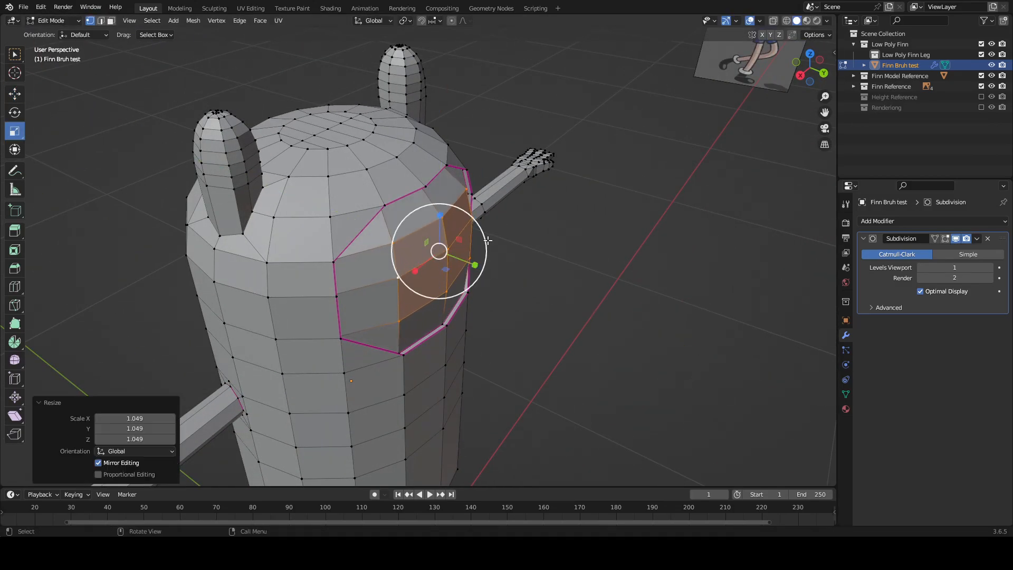
Step: Move the three vertices in the lower row of the face's middle block about 0.002 m along the global Y axis
middle_drag(546, 265, 516, 307)
key(Tab)
key(Tab)
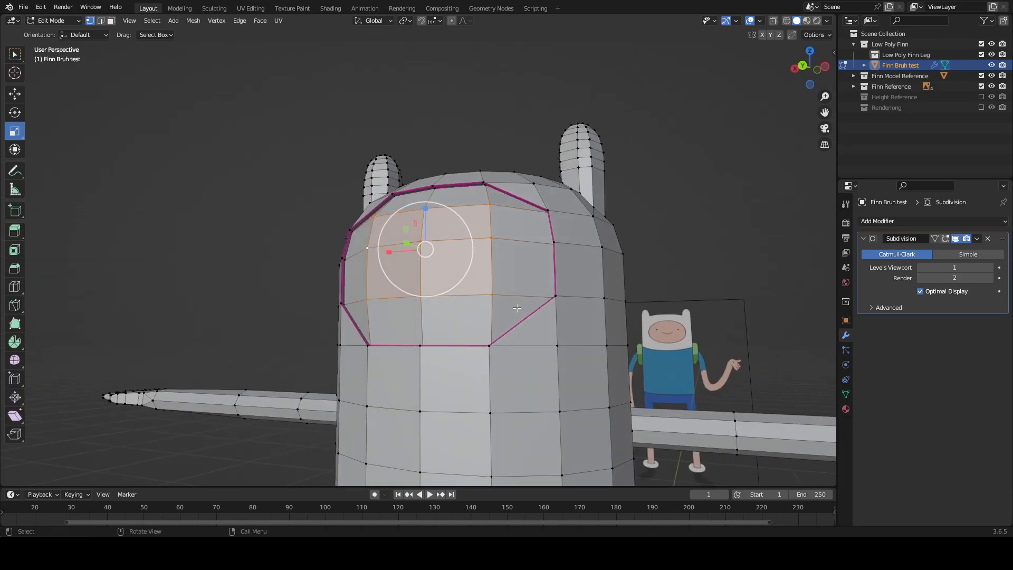
click(490, 295)
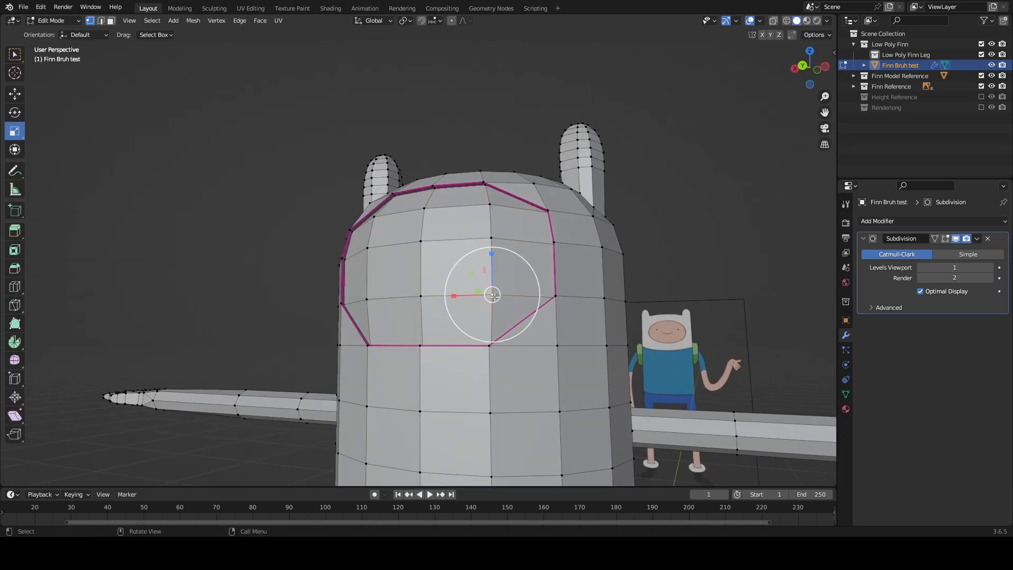
shift+click(423, 297)
shift+click(366, 299)
key(g)
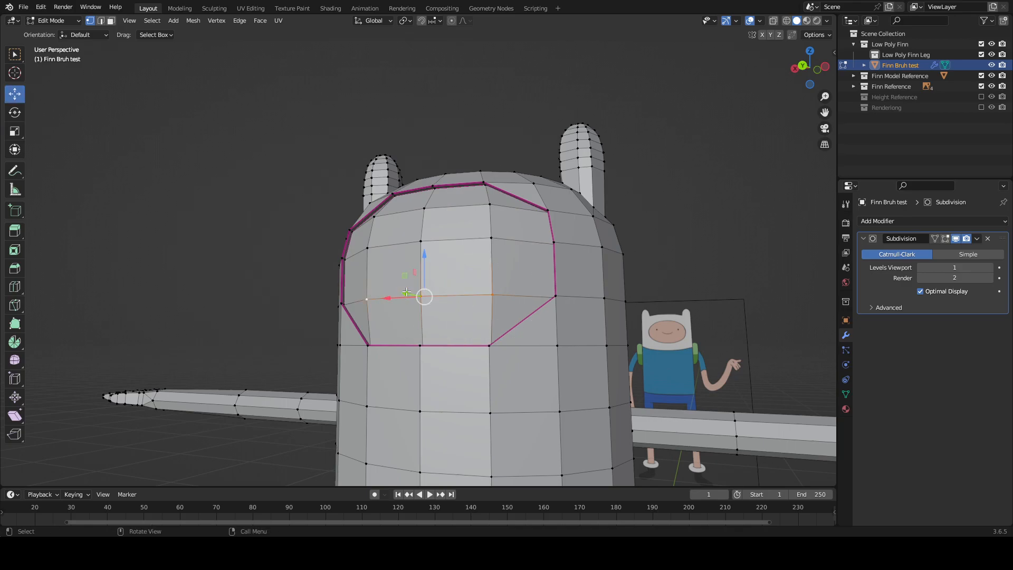
key(g)
key(y)
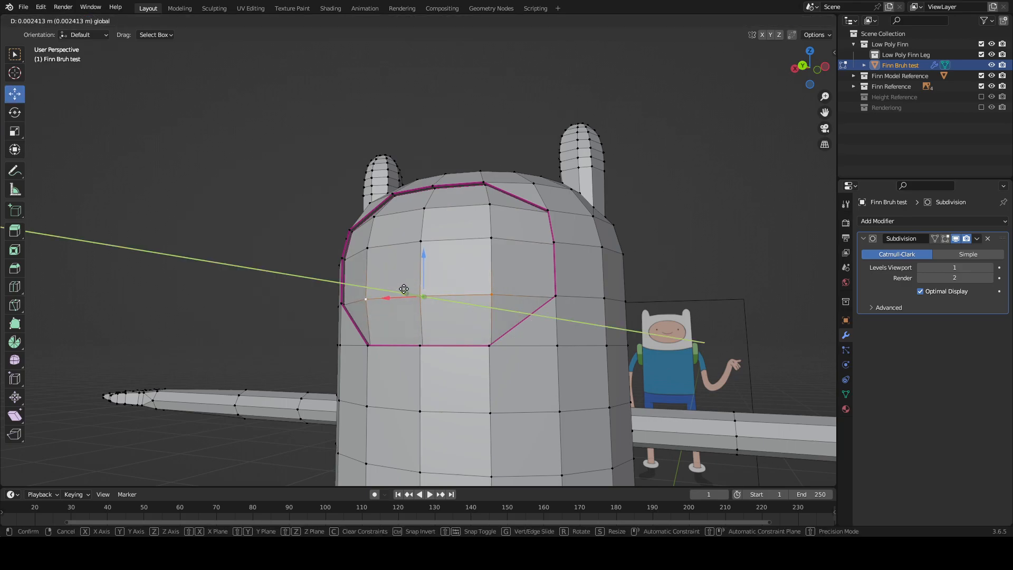
drag(404, 289, 404, 290)
Step: Examine the adjusted face area on the smoothed head in Object Mode from several angles
middle_drag(596, 251, 665, 249)
key(Tab)
key(Tab)
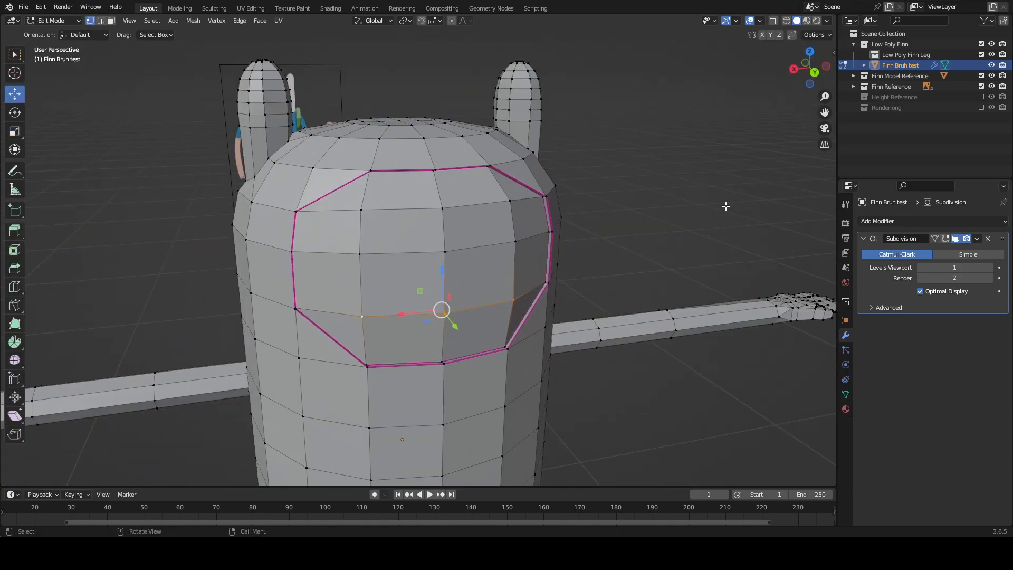
middle_drag(726, 206, 622, 243)
key(Tab)
click(704, 210)
scroll(587, 292, up, 1)
scroll(586, 291, down, 1)
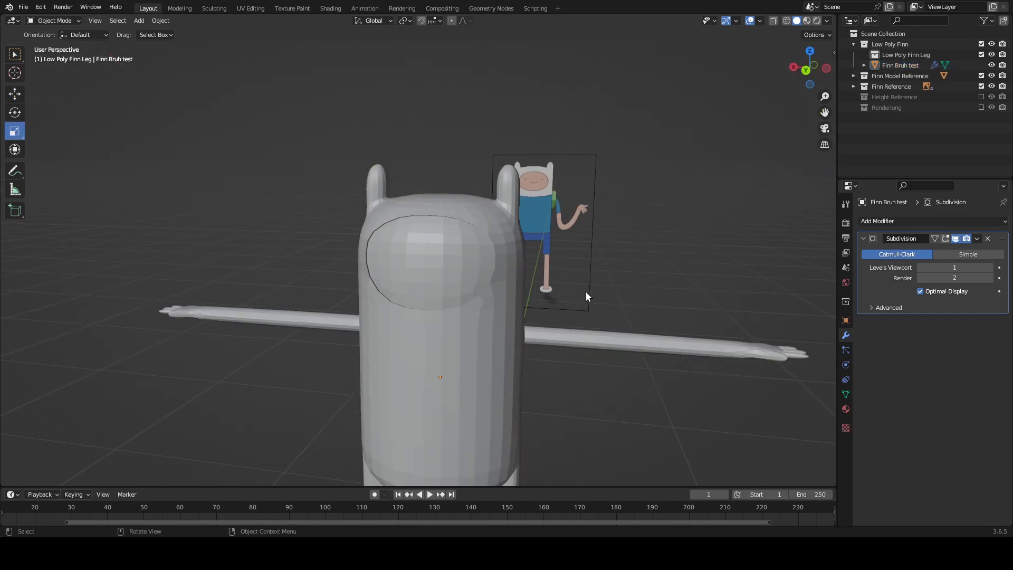
click(288, 8)
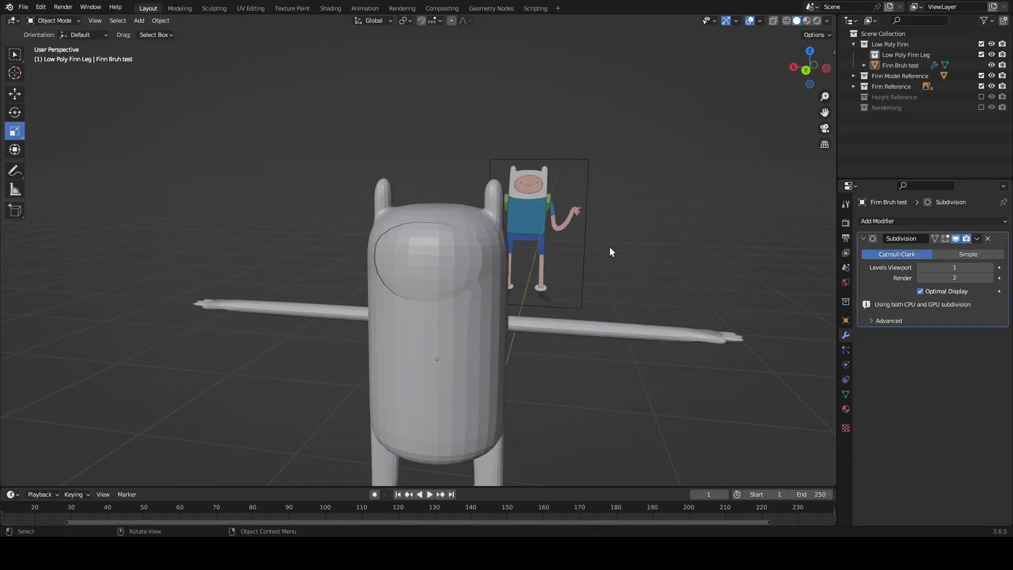
Step: Compare the body mesh with the Finn reference image from head to feet in back orthographic view with X-ray on
key(Tab)
mouse_move(610, 245)
middle_down()
mouse_move(630, 363)
mouse_move(657, 244)
mouse_move(668, 244)
middle_up()
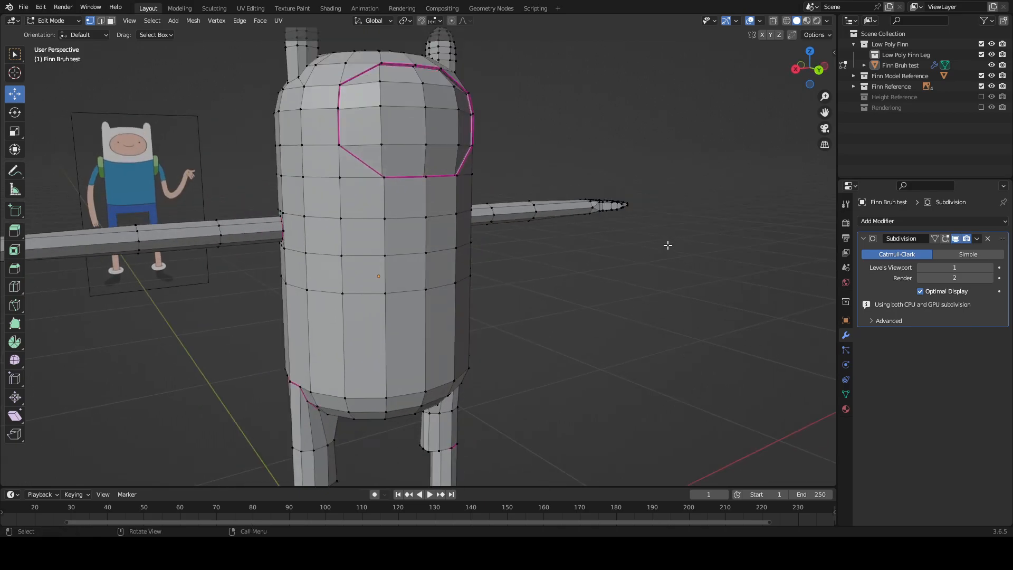
key(ctrl+KP_1)
scroll(595, 276, down, 2)
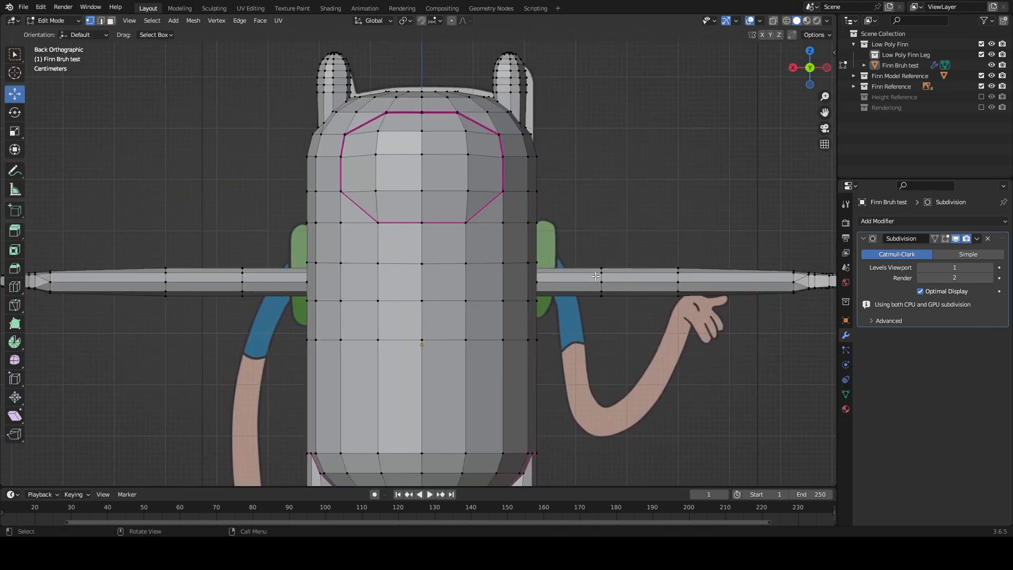
shift+middle_drag(595, 271, 656, 233)
scroll(573, 295, down, 1)
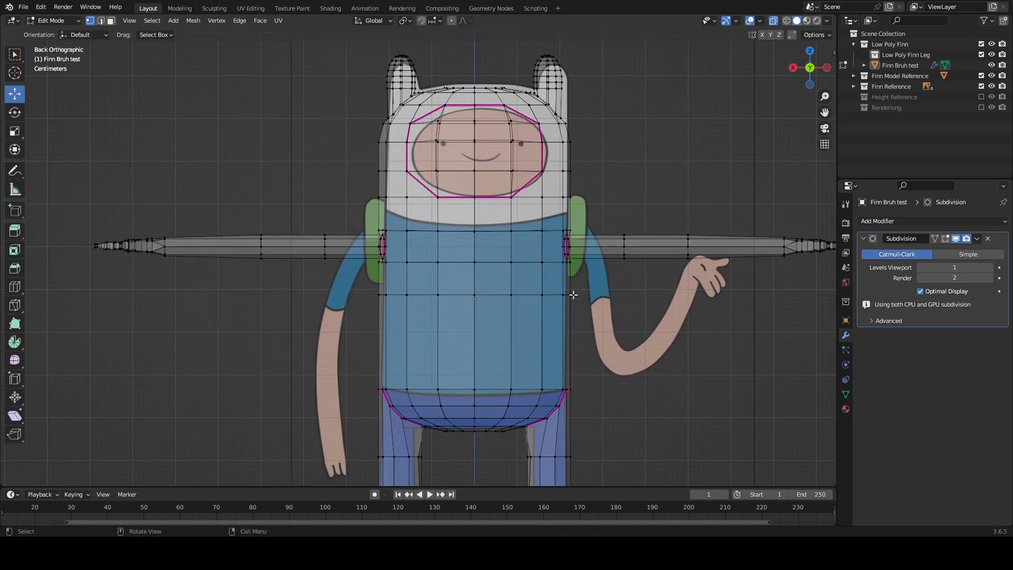
shift+middle_drag(700, 362, 605, 219)
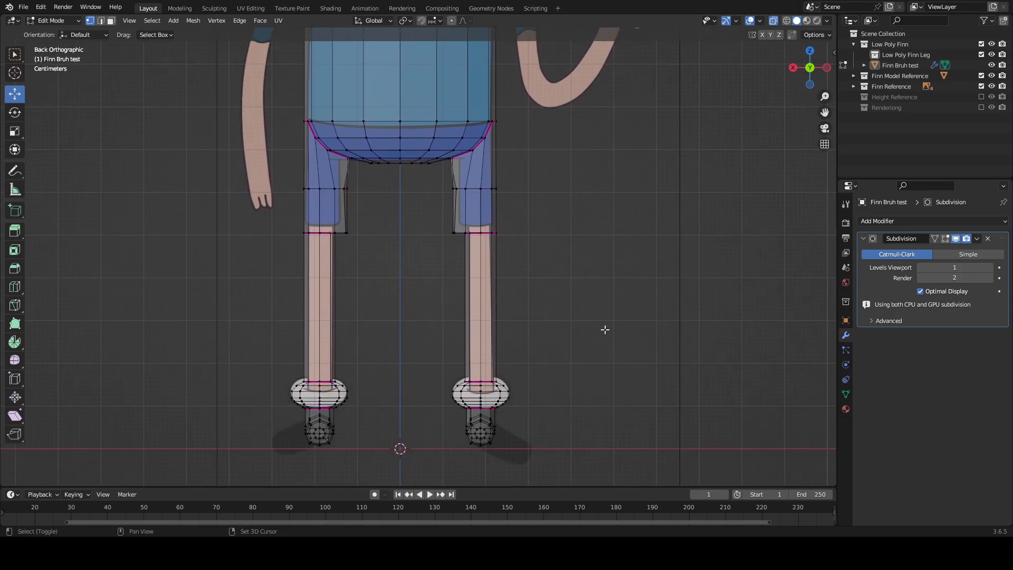
shift+middle_drag(605, 330, 600, 211)
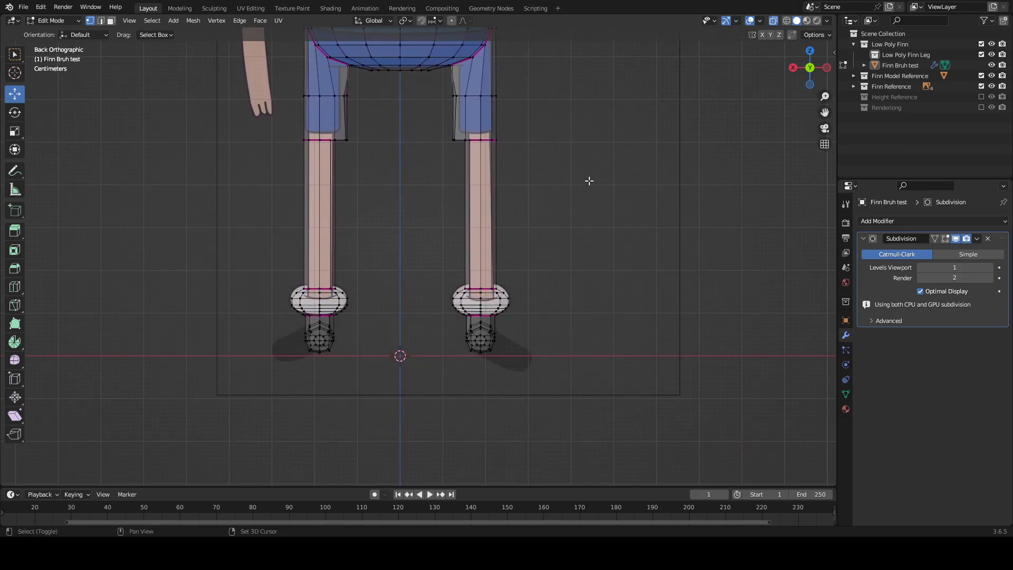
shift+middle_drag(587, 170, 568, 297)
shift+middle_drag(554, 227, 561, 311)
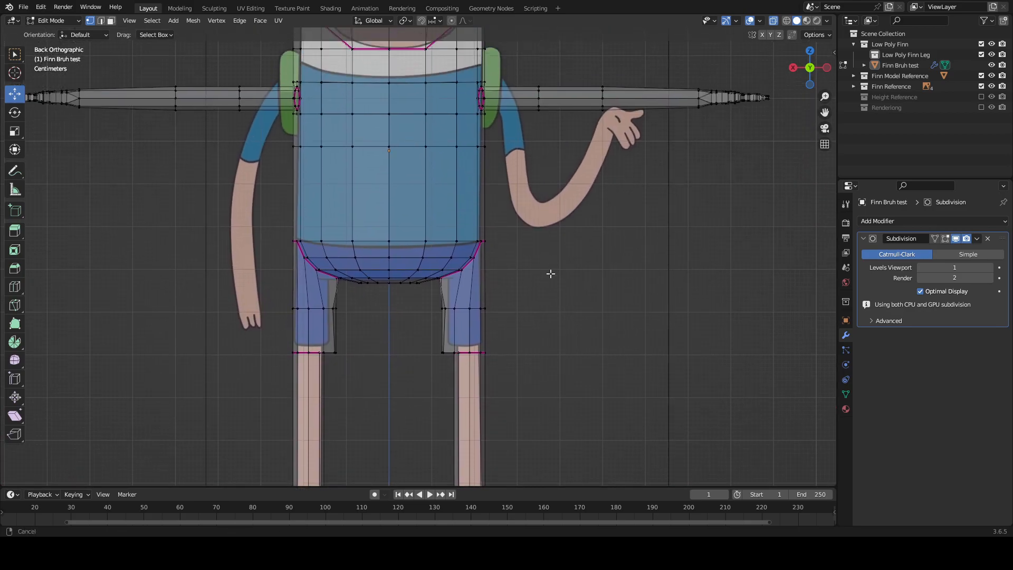
shift+middle_drag(549, 274, 555, 377)
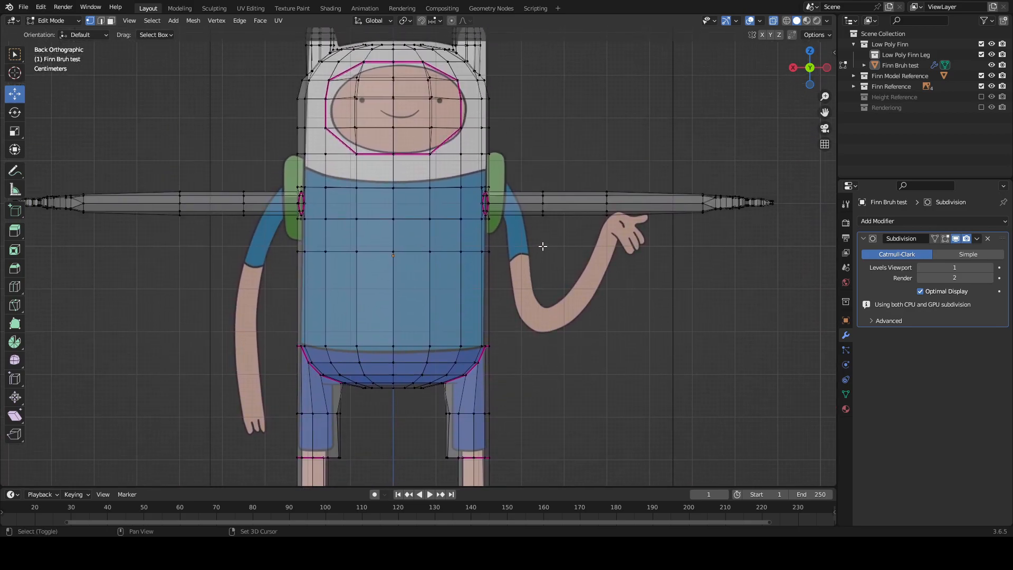
shift+middle_drag(542, 235, 564, 355)
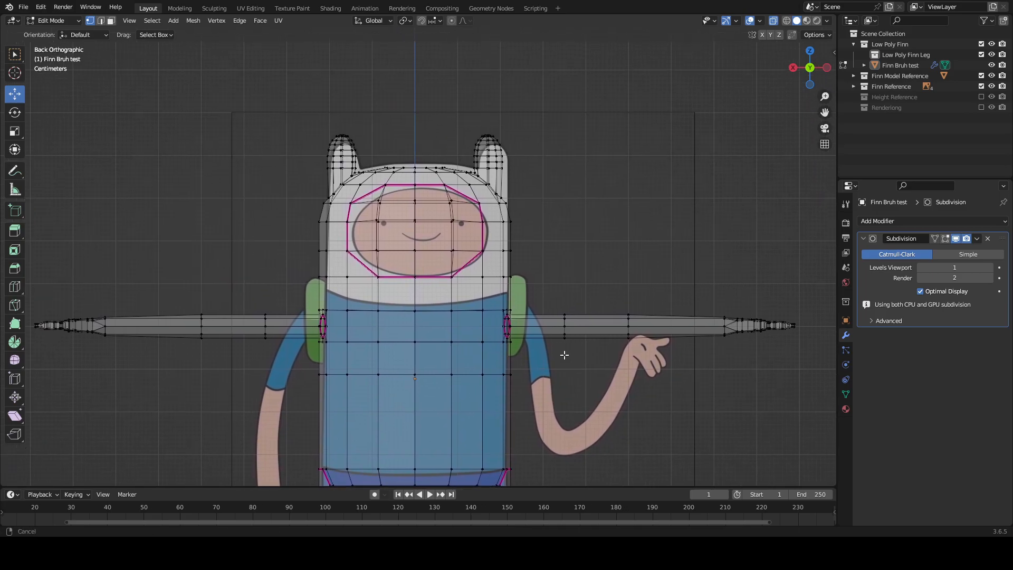
Step: Inspect the head, arms and legs up close and from several angles, alternating between the smoothed model and its editable mesh
scroll(550, 342, up, 2)
shift+middle_drag(548, 267, 550, 338)
scroll(562, 306, up, 2)
key(Tab)
scroll(491, 312, down, 6)
scroll(615, 311, up, 2)
key(Tab)
scroll(563, 366, up, 3)
scroll(609, 325, down, 4)
scroll(523, 369, up, 5)
key(Tab)
key(Tab)
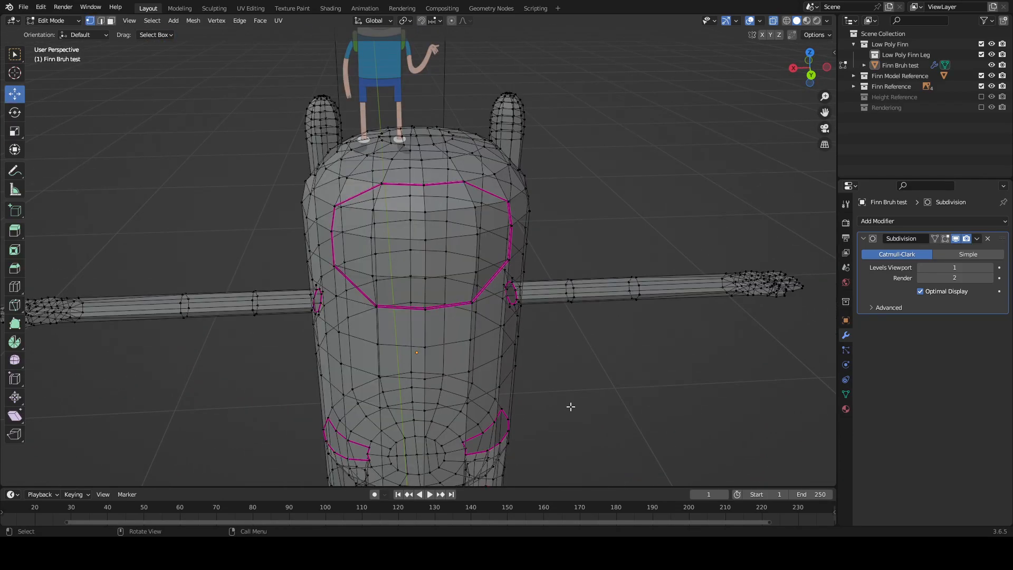
shift+middle_drag(571, 406, 593, 176)
middle_drag(623, 337, 680, 243)
middle_drag(658, 276, 545, 353)
scroll(610, 314, down, 5)
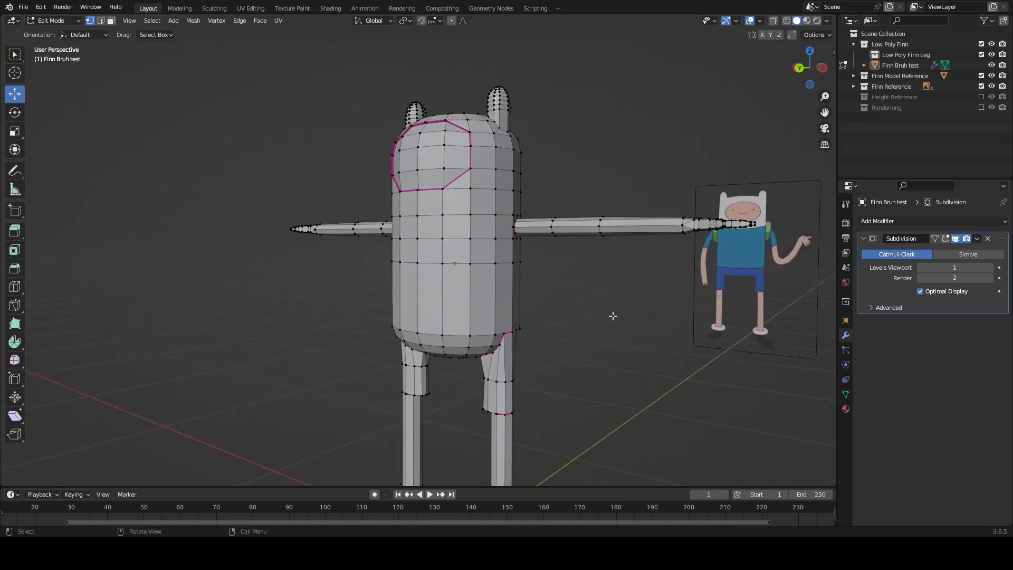
middle_drag(611, 314, 699, 224)
scroll(618, 347, up, 5)
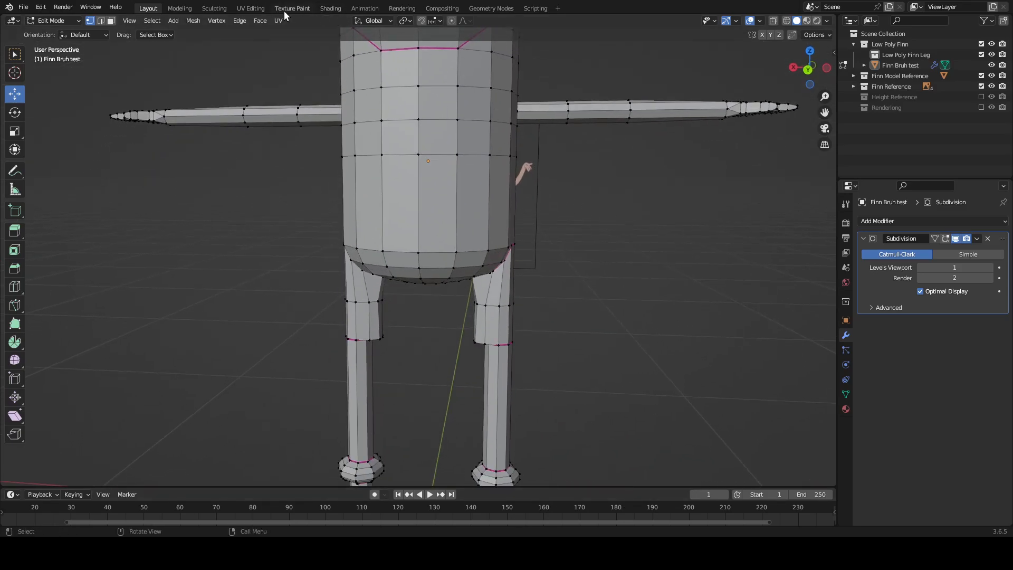
Step: Switch to the Shading workspace with solid viewport shading and view the head from the back in X-ray with face selection
click(331, 8)
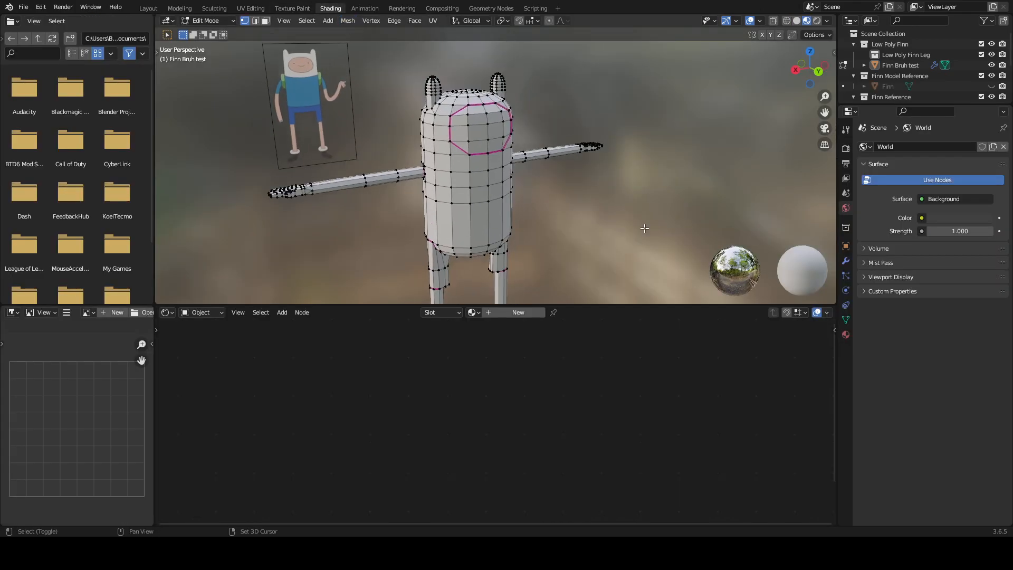
click(797, 20)
scroll(635, 200, up, 2)
middle_drag(727, 234, 683, 224)
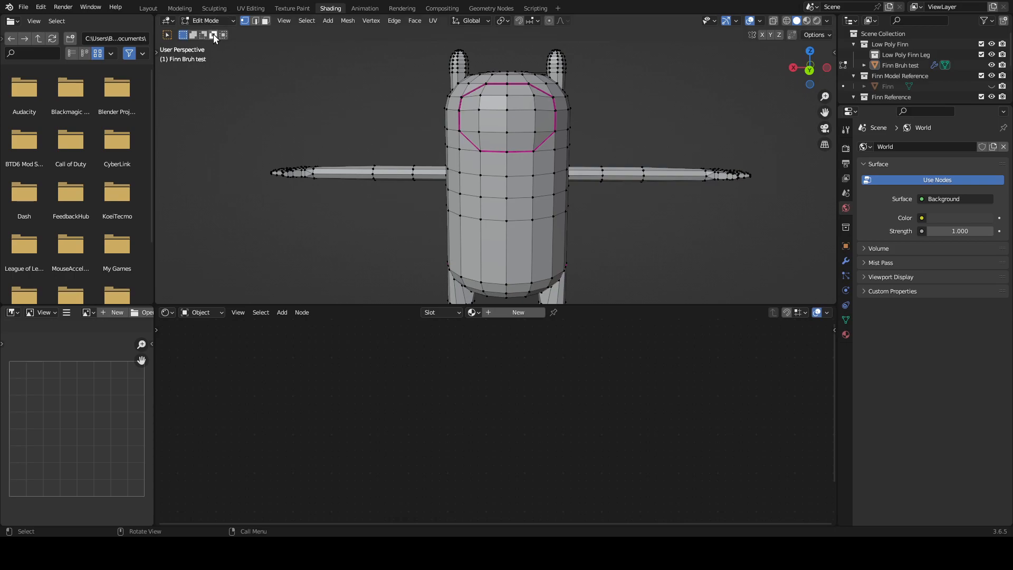
click(266, 21)
middle_drag(519, 239, 590, 215)
scroll(553, 229, up, 2)
key(alt+z)
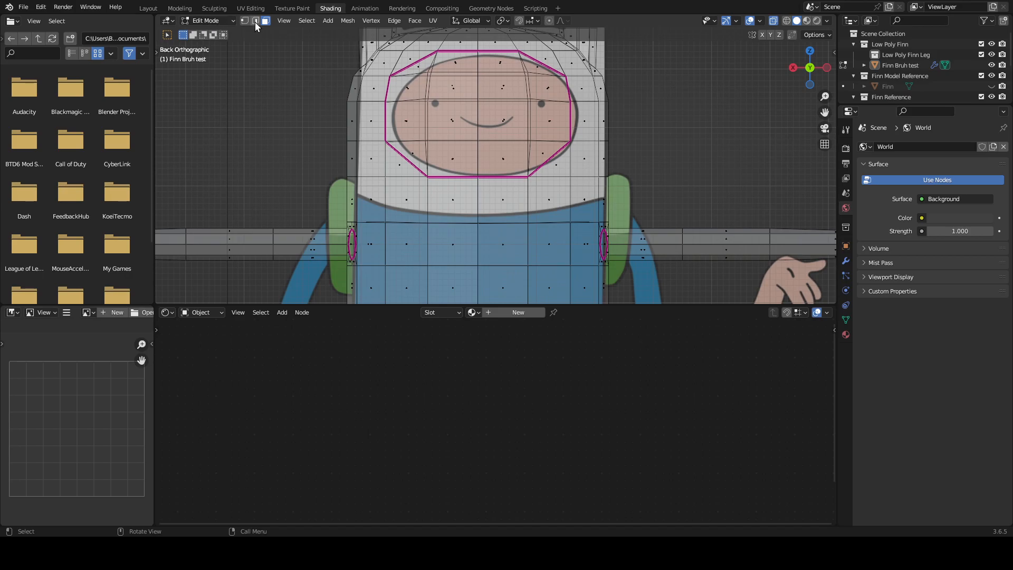
Step: Add a horizontal loop cut across the face side of the body, between the face outline and the arms
key(ctrl+r)
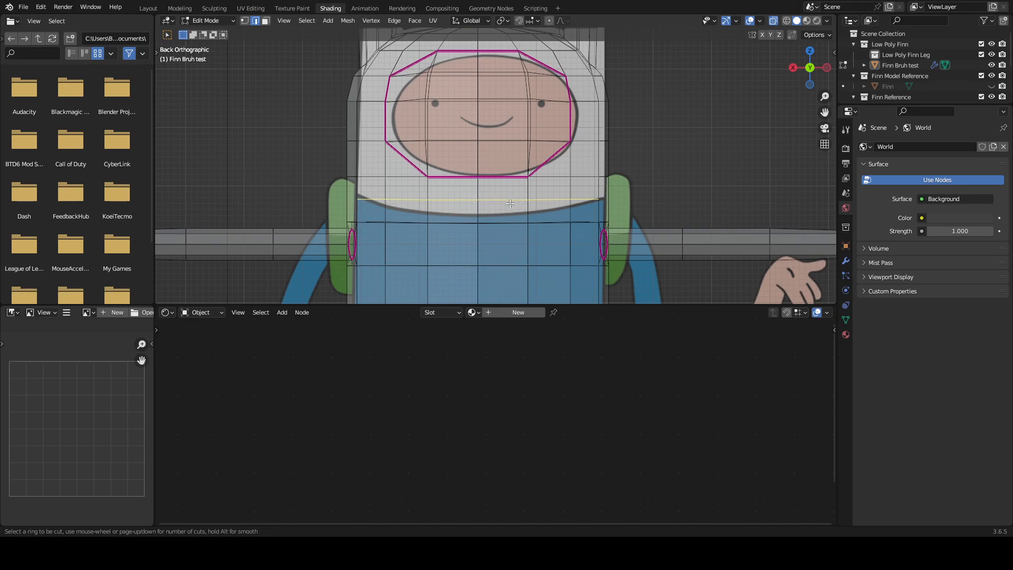
key(Escape)
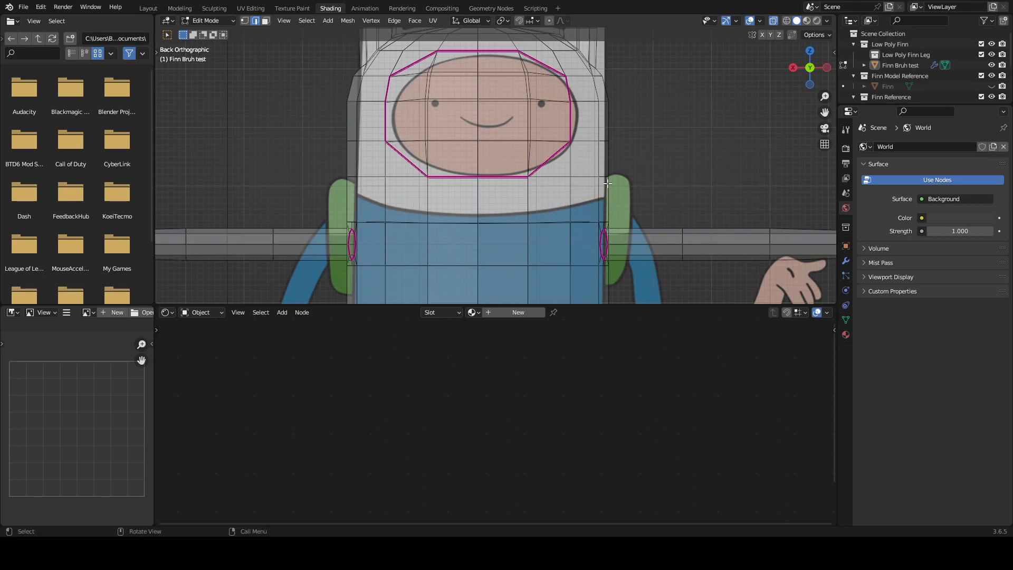
middle_drag(603, 232, 624, 206)
scroll(545, 212, up, 1)
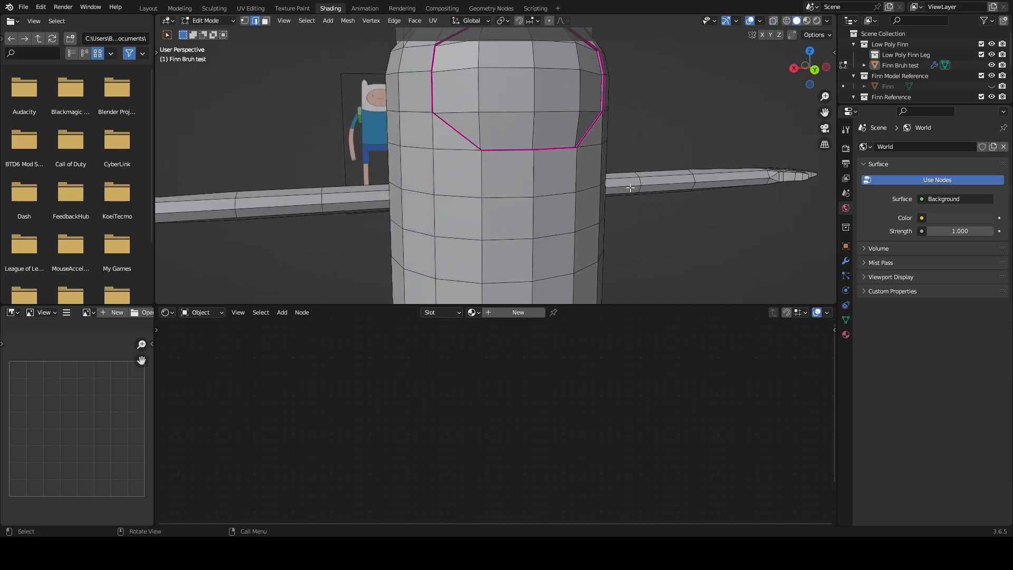
key(ctrl+e)
key(ctrl+r)
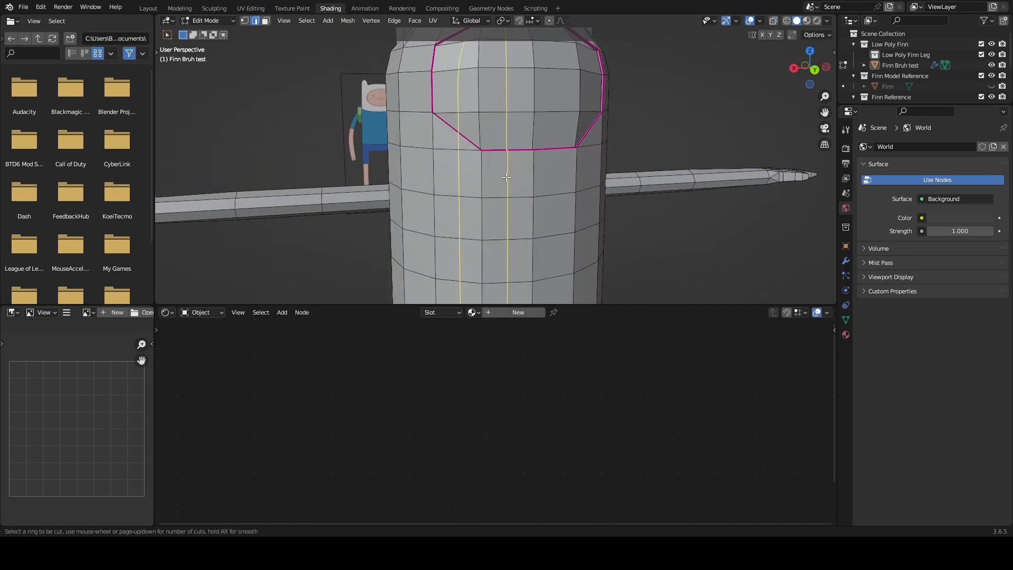
click(541, 172)
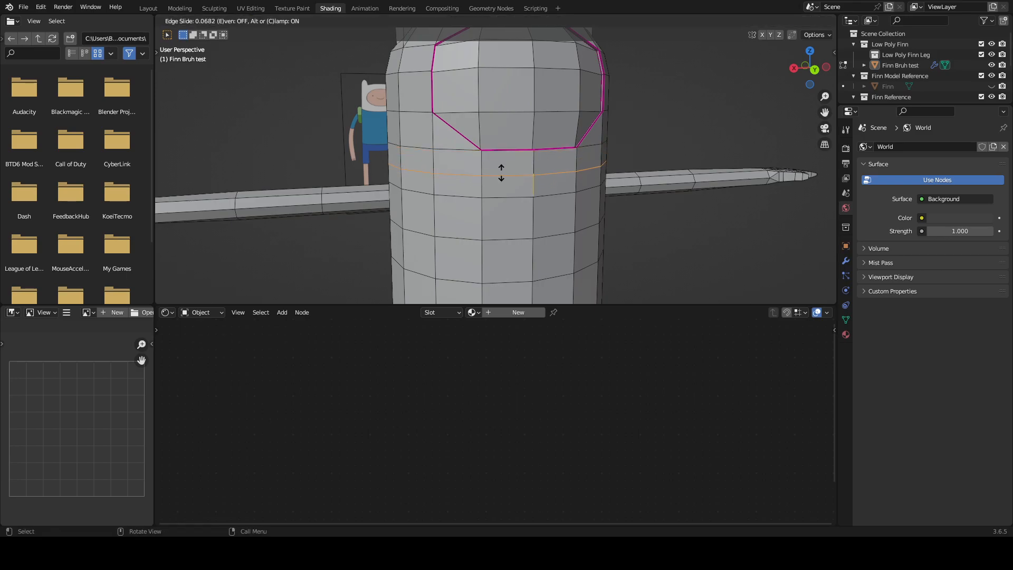
click(502, 172)
click(499, 178)
Step: Add a matching horizontal loop cut around the opposite side of the body, at the same height above the arms
middle_drag(389, 152, 506, 181)
key(ctrl+r)
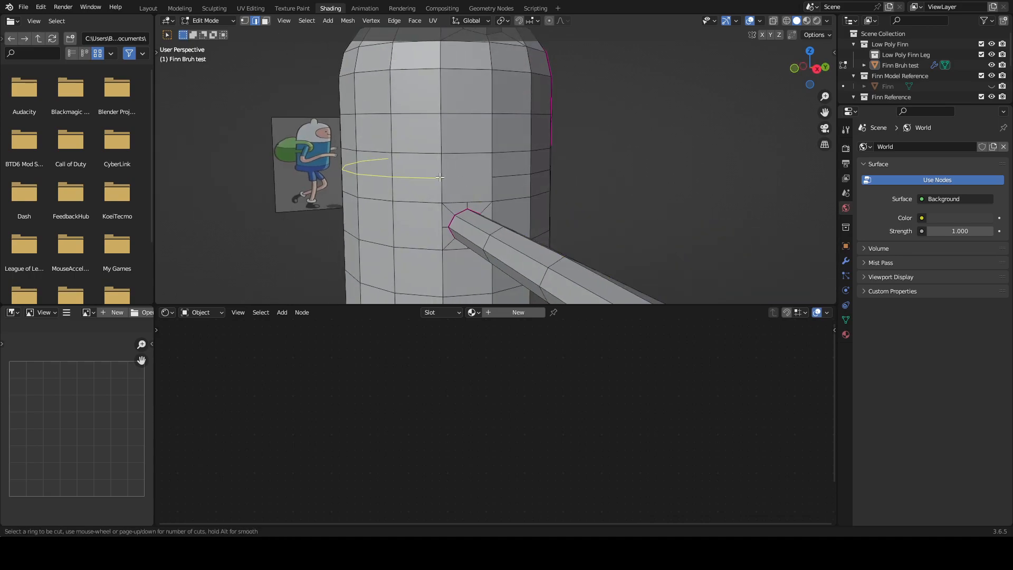
click(439, 177)
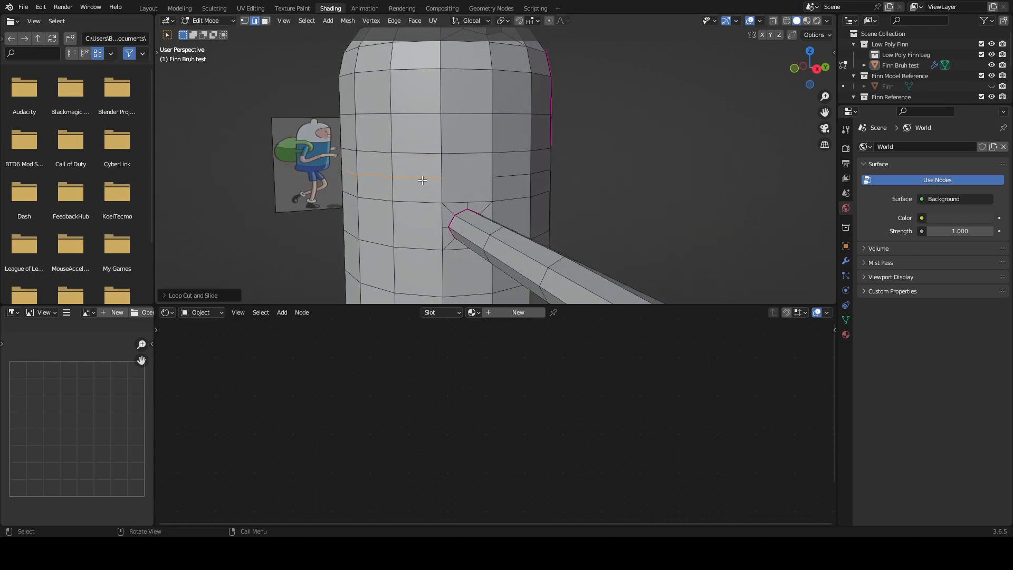
Step: Use the Knife to connect the two partial loop cuts across the uncut faces above both arms
middle_drag(439, 176, 464, 190)
key(ctrl+r)
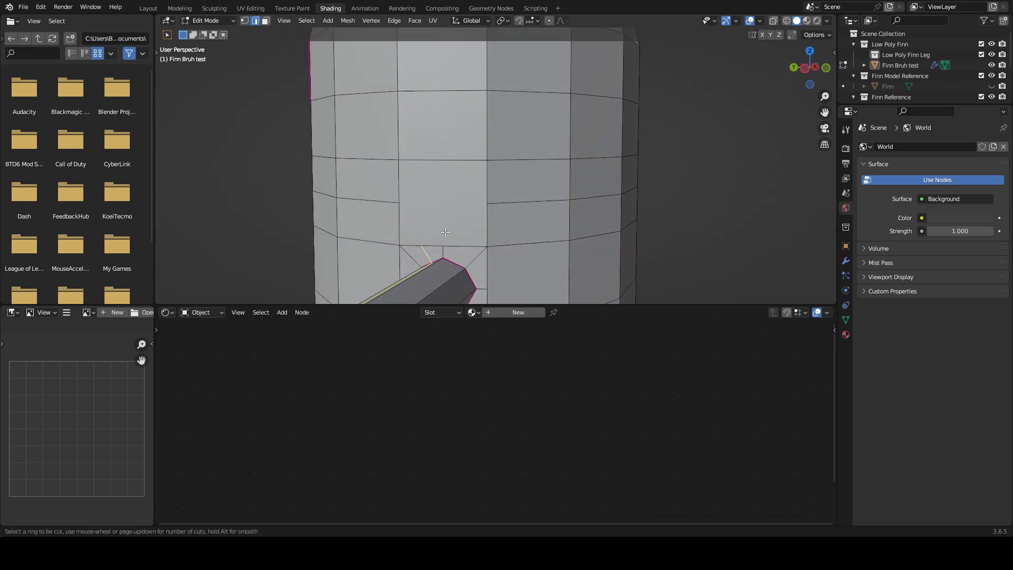
key(Escape)
key(k)
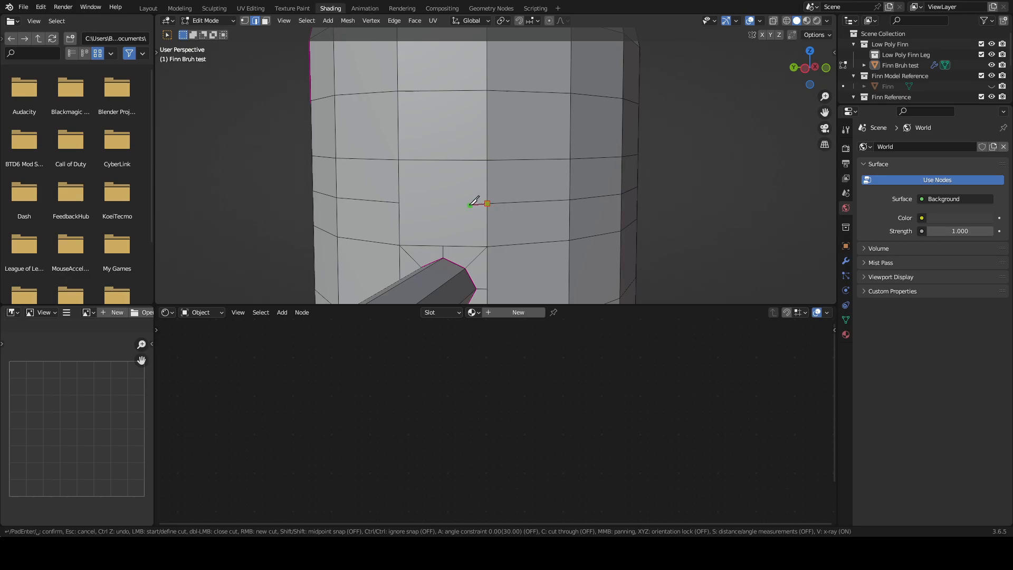
middle_drag(492, 228, 463, 188)
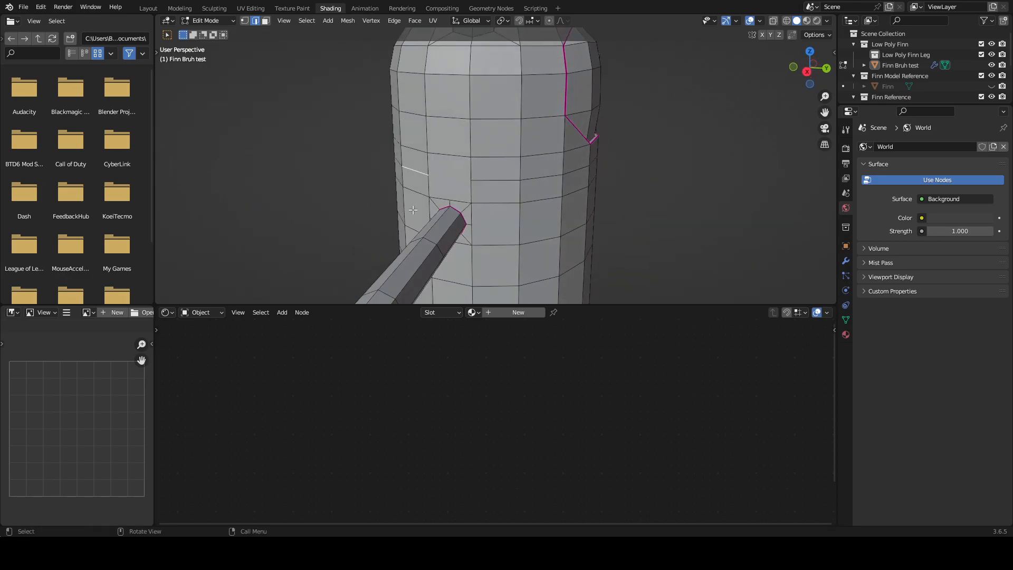
click(433, 175)
key(Return)
Step: Check the smoothed body in Object Mode and compare the new edge loop with the reference's neckline in X-ray back view
middle_drag(538, 204, 469, 200)
key(Tab)
scroll(625, 203, down, 3)
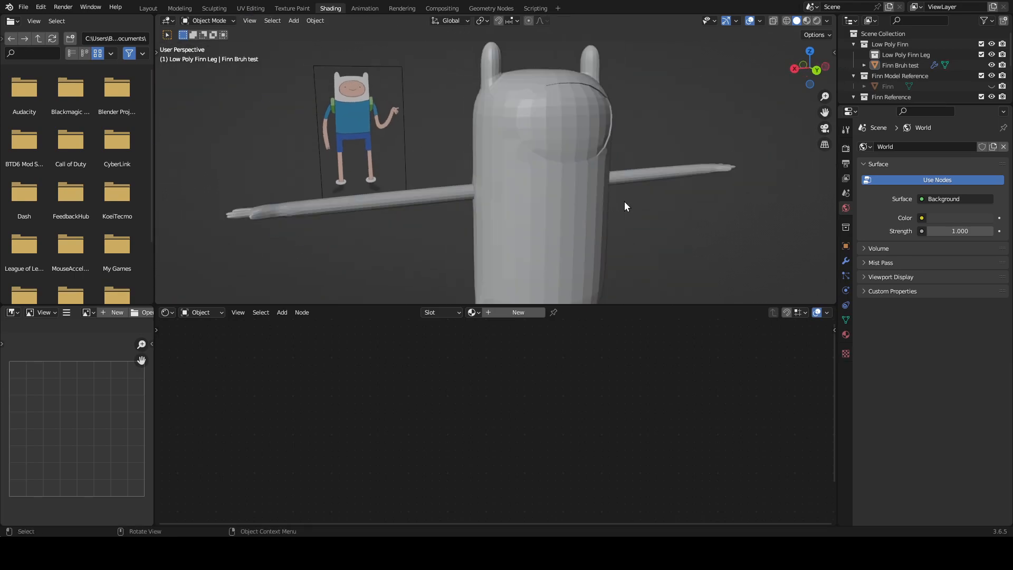
mouse_move(625, 202)
middle_down()
mouse_move(603, 190)
mouse_move(632, 190)
mouse_move(633, 199)
middle_up()
key(Tab)
key(alt+z)
scroll(574, 199, up, 5)
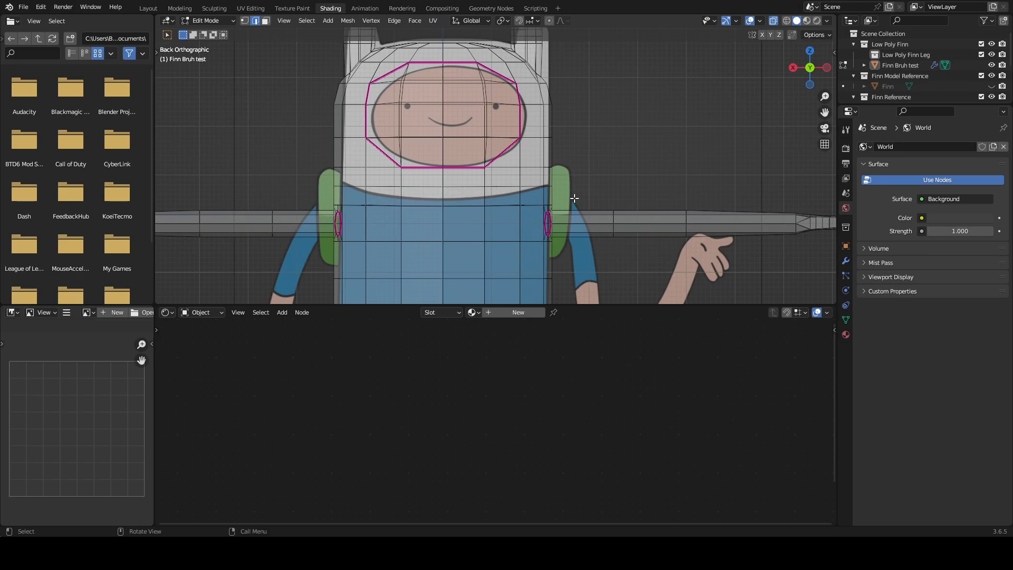
scroll(574, 199, down, 1)
scroll(574, 199, down, 2)
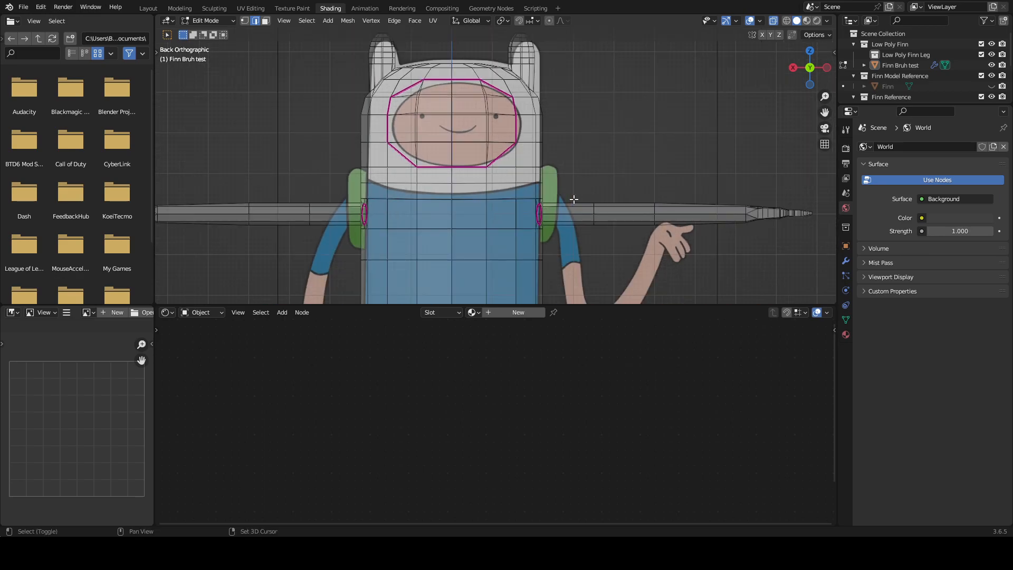
shift+middle_drag(572, 186, 569, 213)
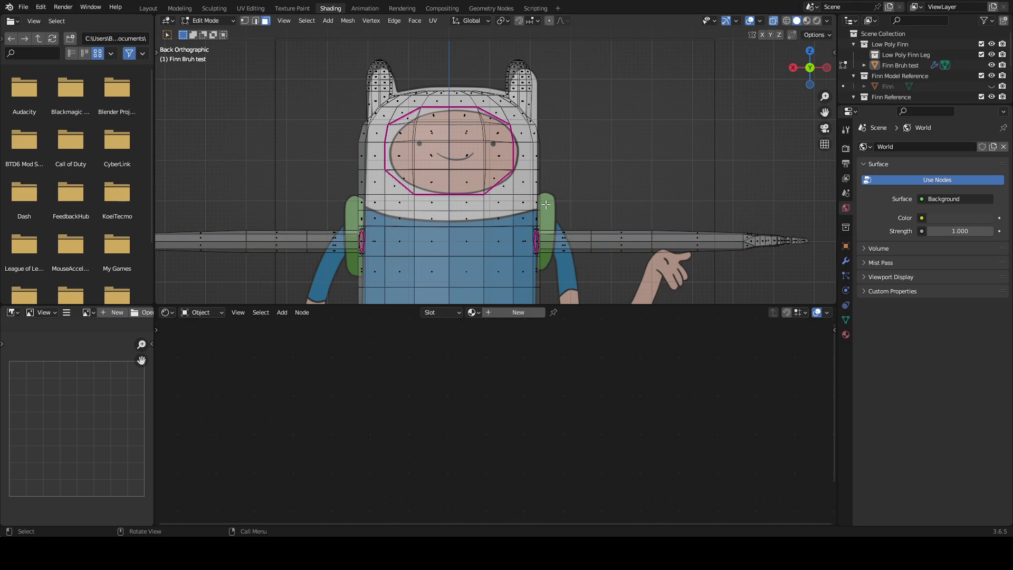
Step: Select all head faces above the neckline edge loop and create a new material on the character
drag(549, 206, 351, 42)
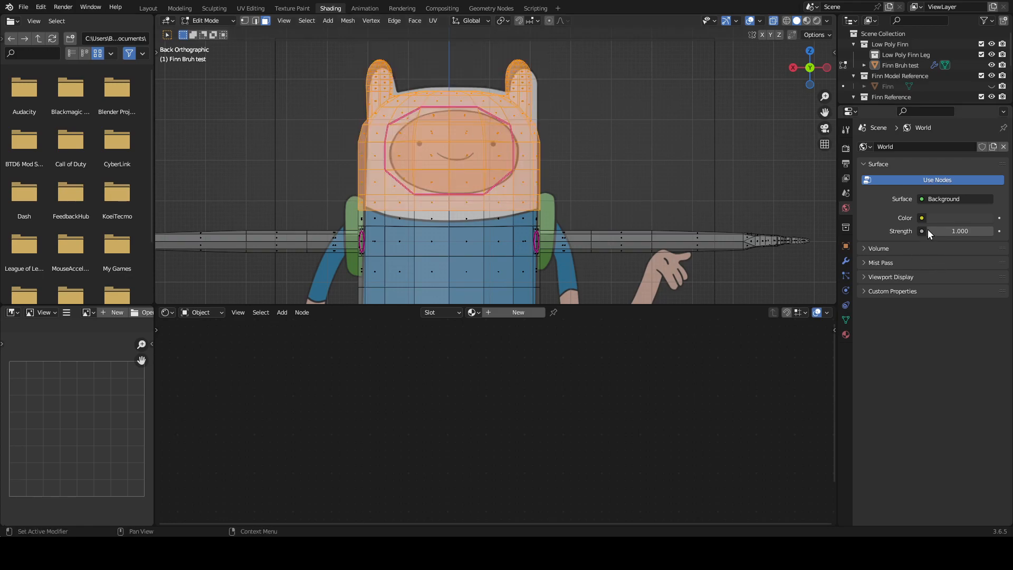
click(846, 335)
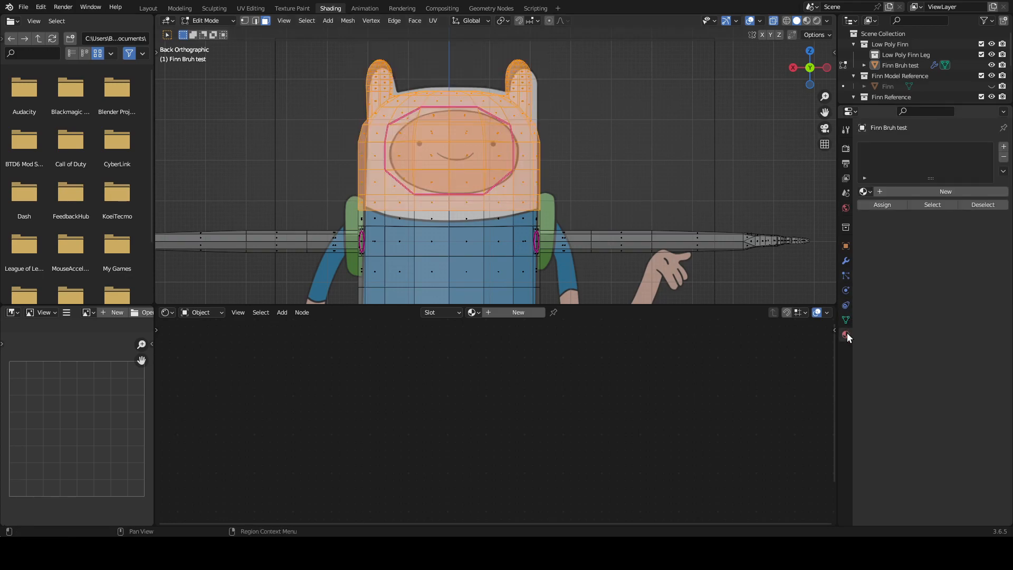
click(897, 193)
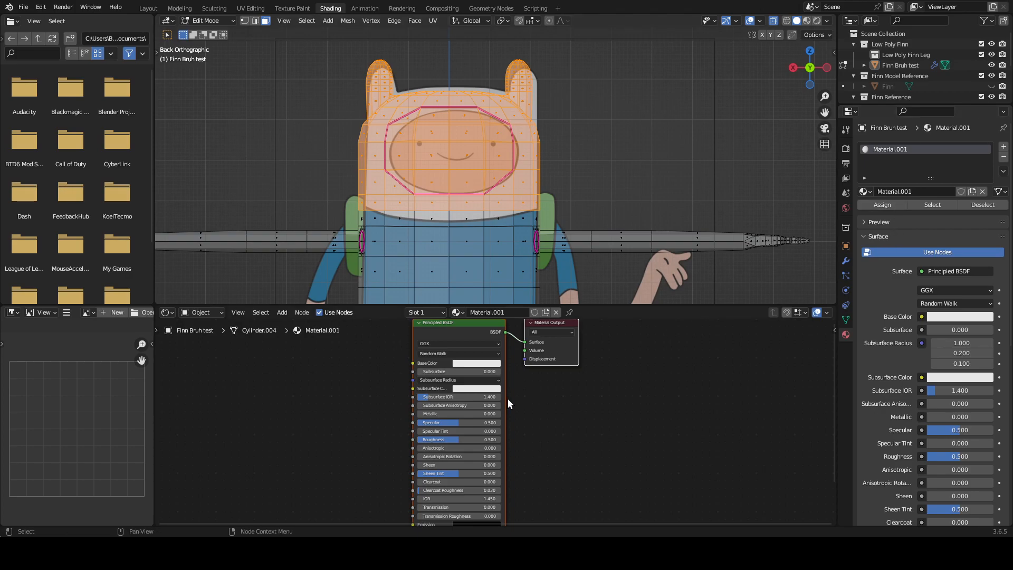
Step: Delete the default Principled BSDF and Material Output nodes from the new material
scroll(509, 410, down, 3)
scroll(509, 410, up, 4)
middle_drag(571, 363, 577, 430)
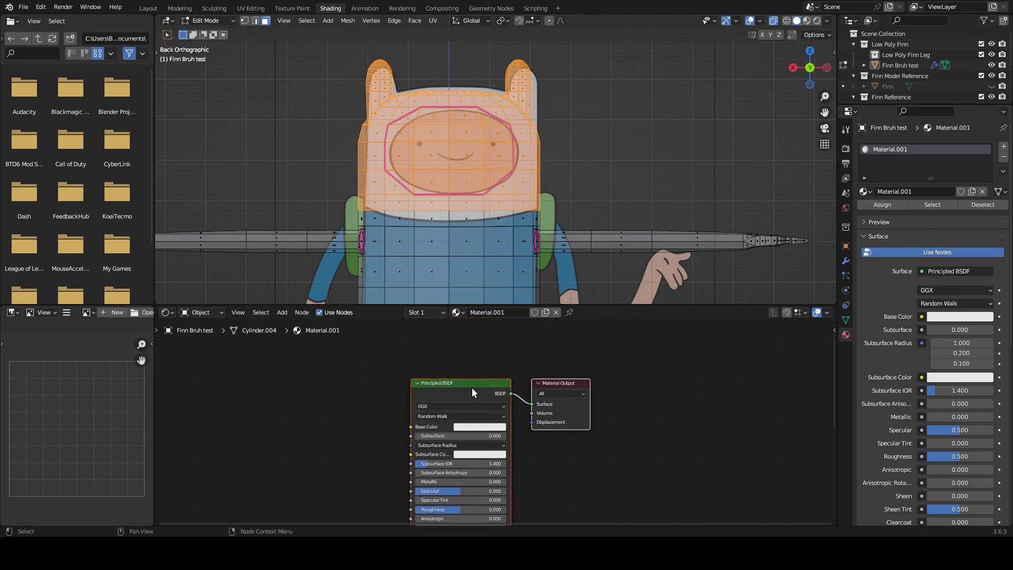
key(x)
Step: Add a Diffuse BSDF node to the emptied shader graph
right_click(460, 388)
mouse_move(460, 389)
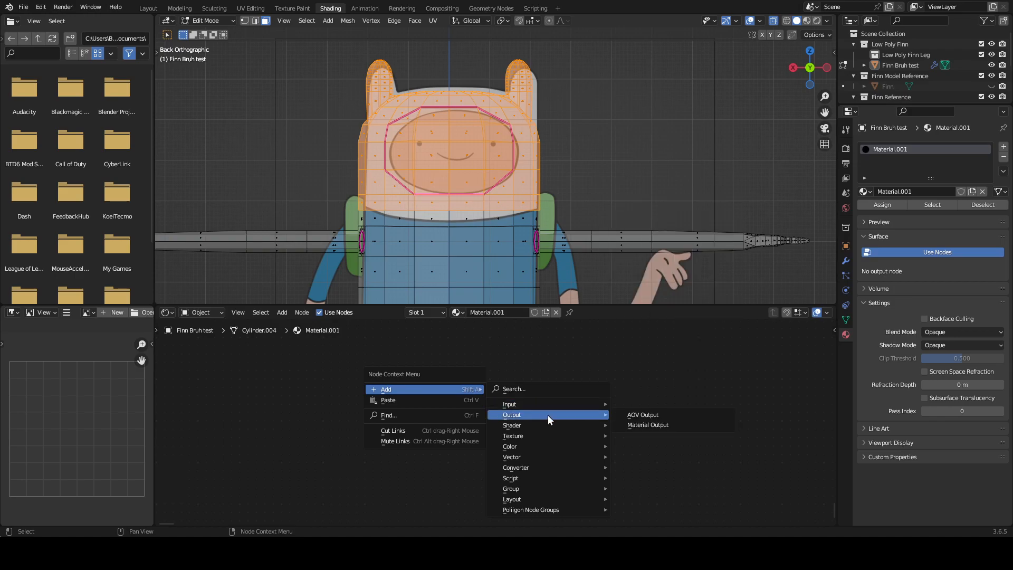
mouse_move(570, 431)
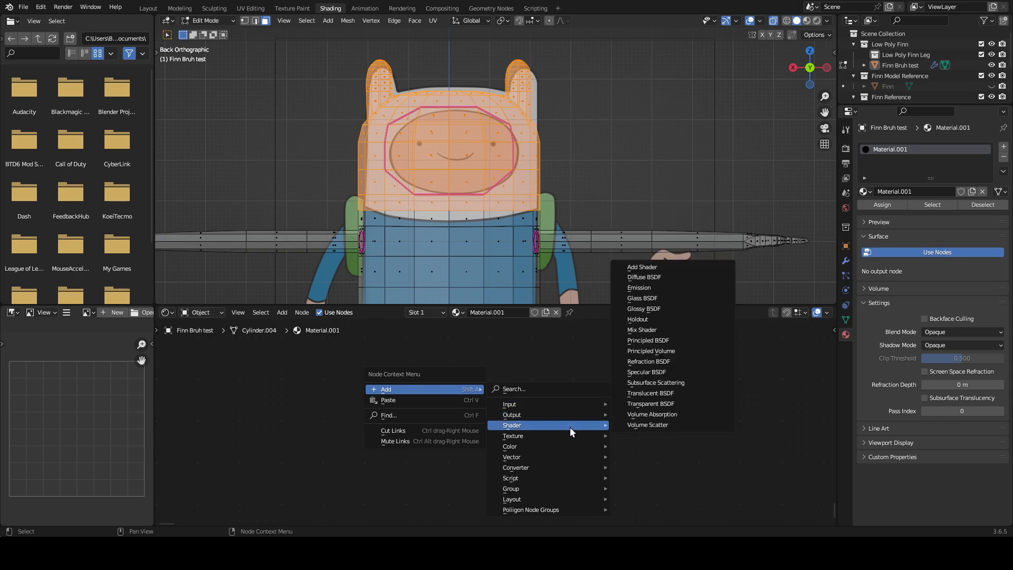
click(643, 277)
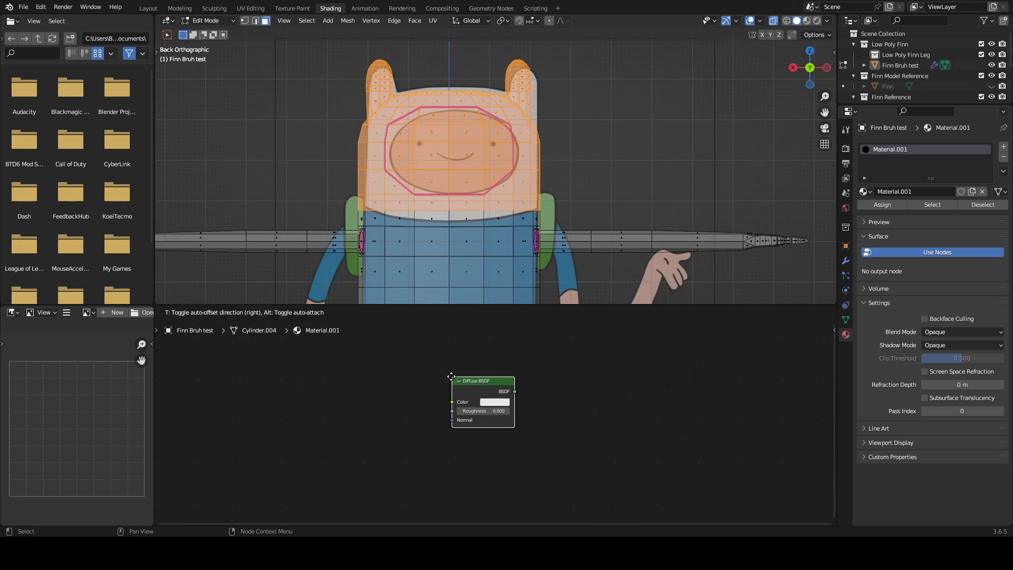
click(428, 375)
Step: Try out a Mix Color node beside the Diffuse BSDF node and delete it
key(shift+a)
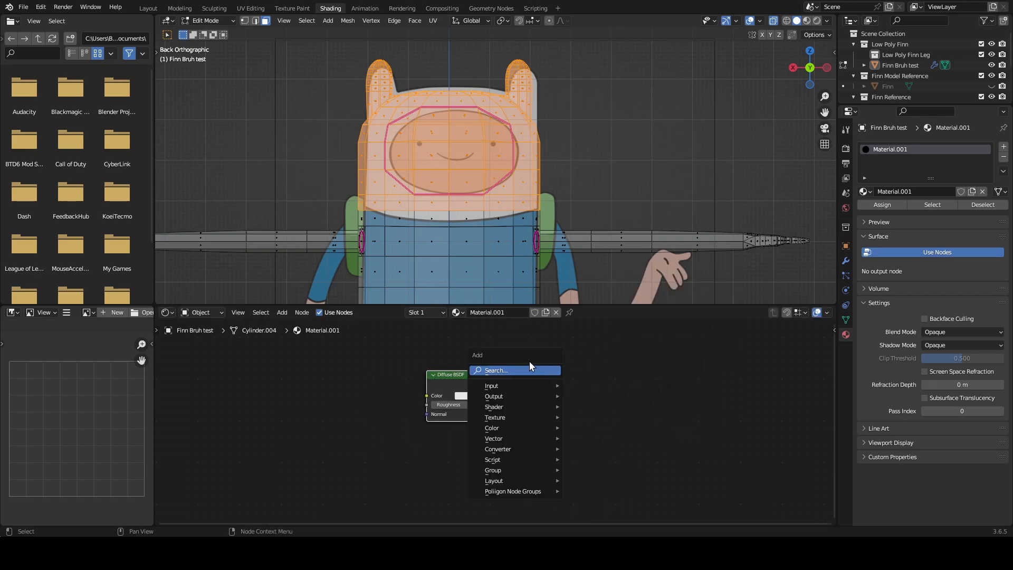
mouse_move(546, 426)
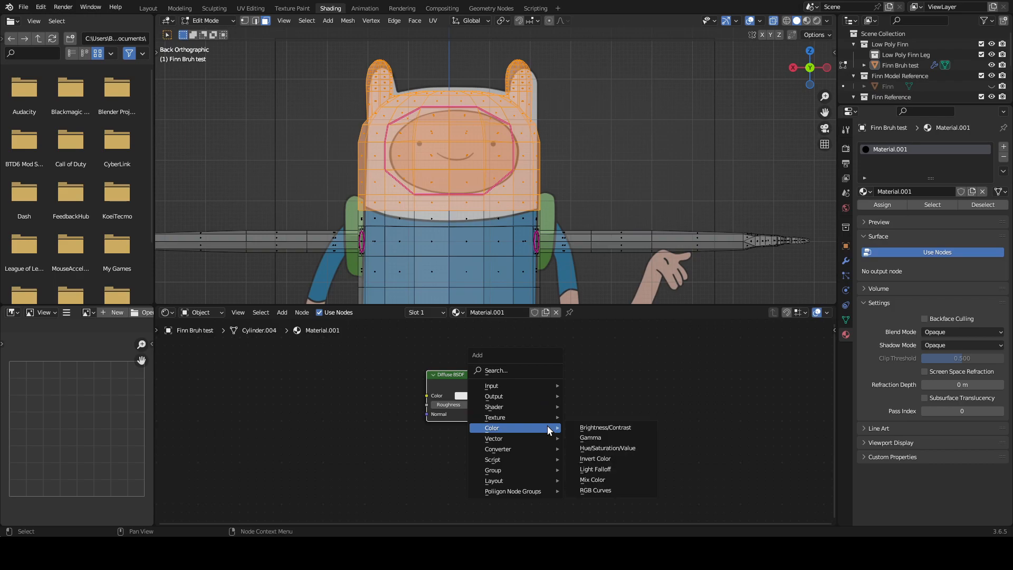
click(633, 480)
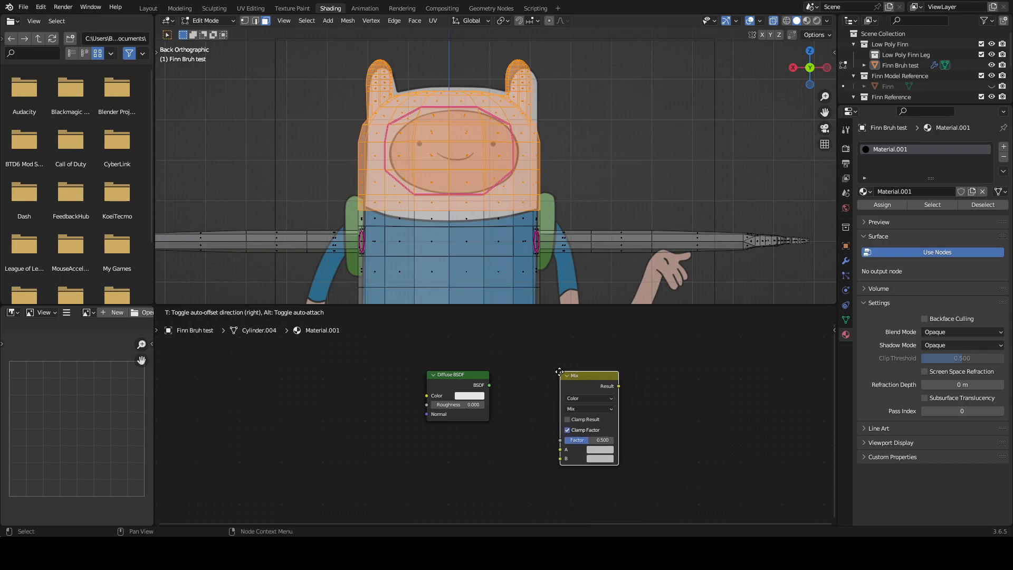
click(575, 388)
key(x)
Step: Try adding an RGB Curves node beside the Diffuse BSDF node and discard it before placing it
right_click(573, 377)
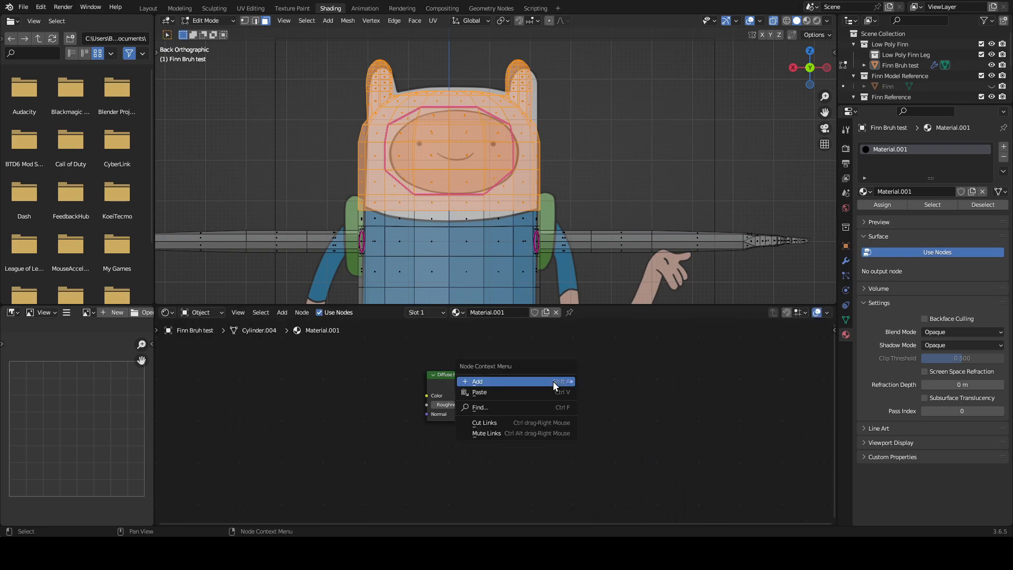
mouse_move(553, 381)
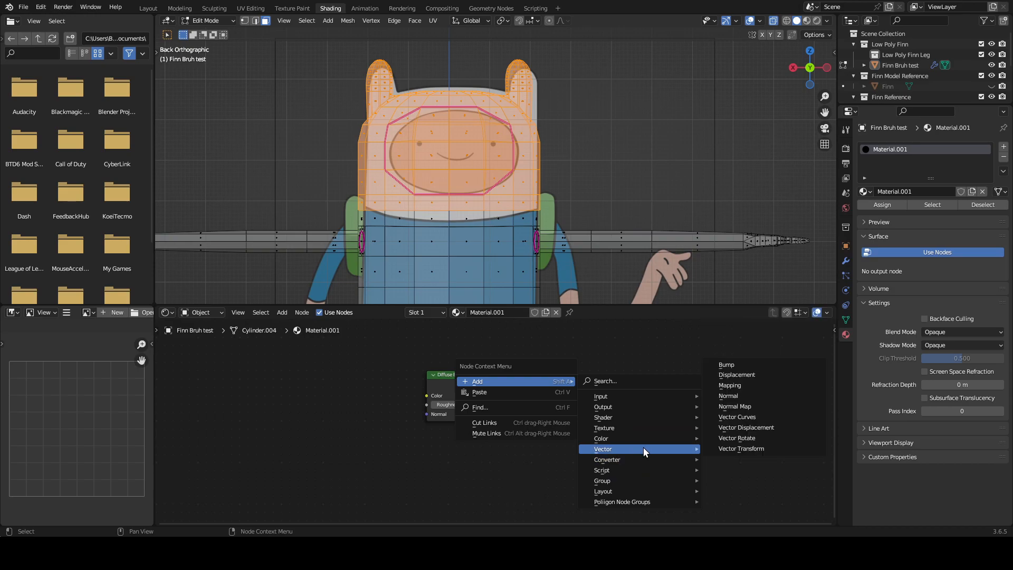
mouse_move(644, 439)
click(776, 501)
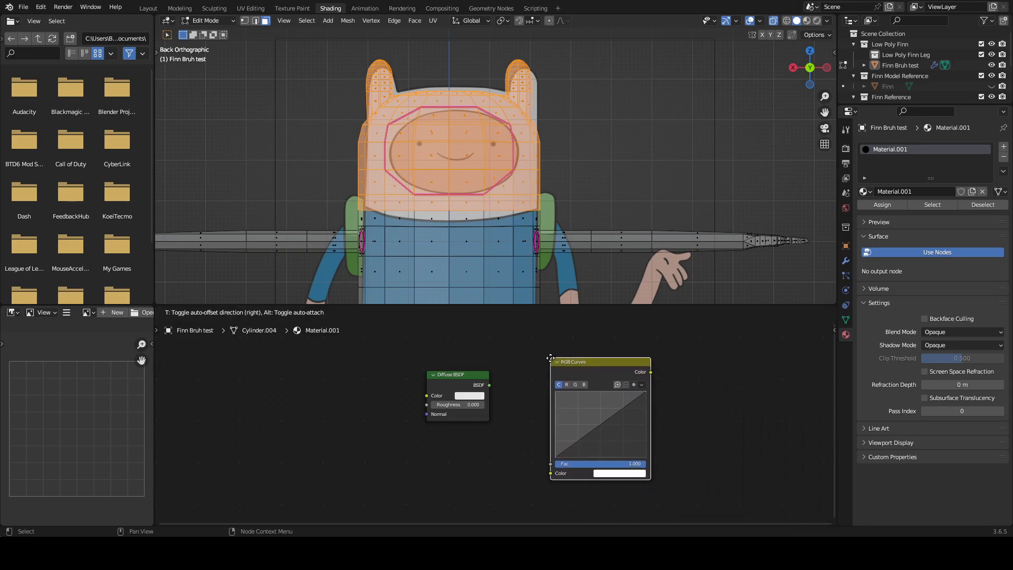
right_click(571, 370)
Step: Try adding a Brightness/Contrast node to the material and discard it before placing it
right_click(499, 384)
mouse_move(498, 384)
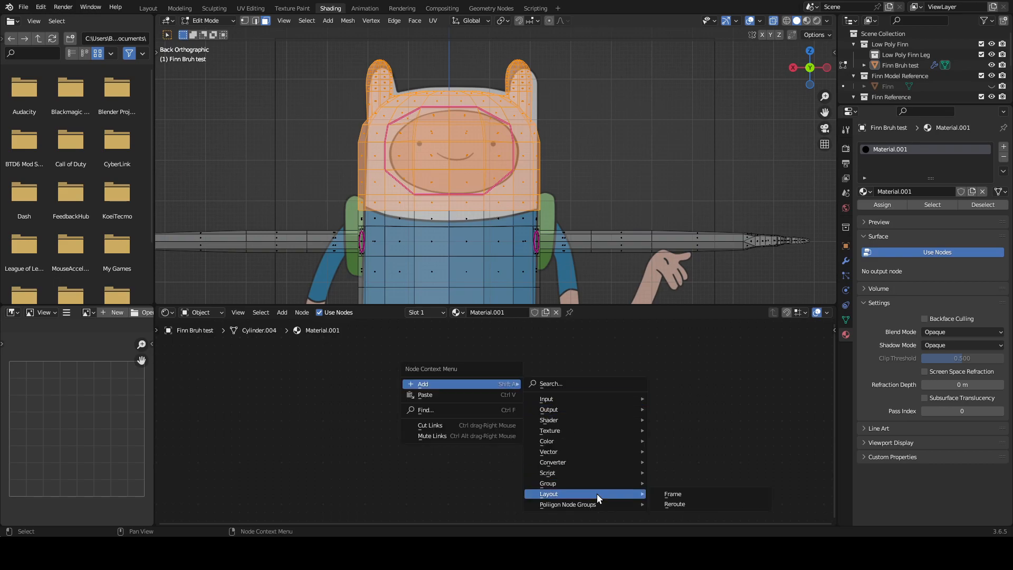
mouse_move(582, 455)
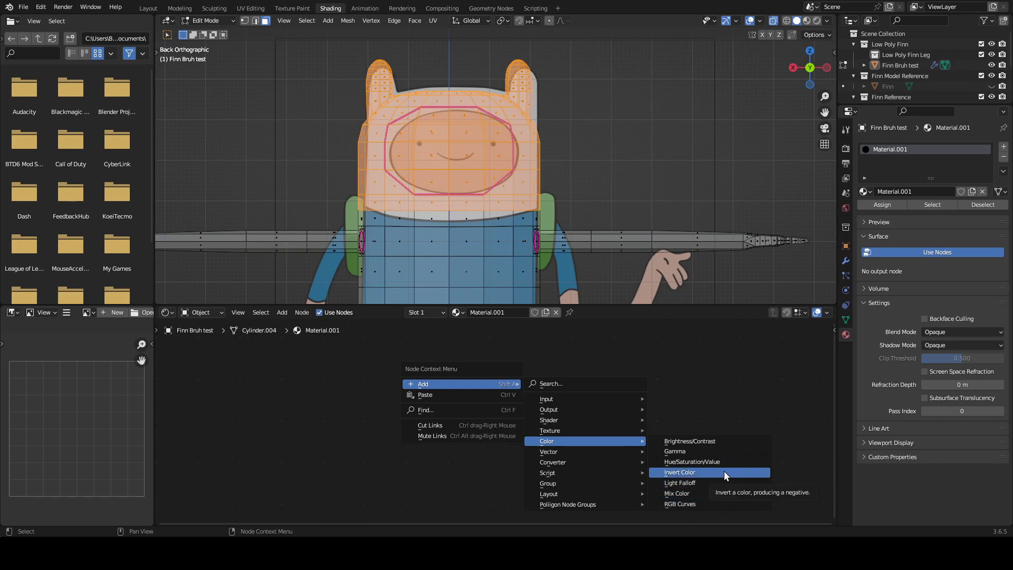
click(730, 443)
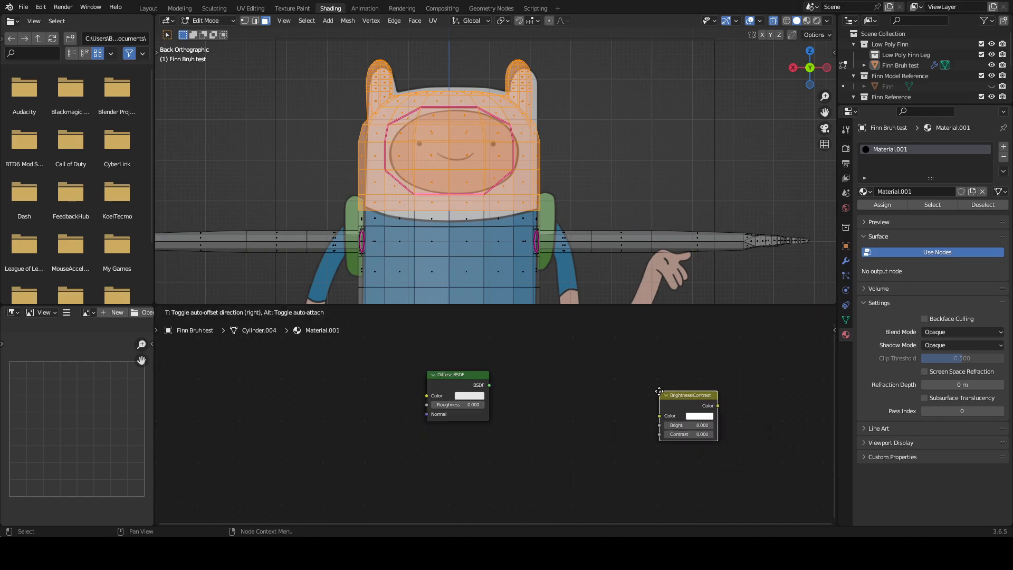
right_click(576, 388)
Step: Try placing a Hue/Saturation/Value node beside the Diffuse BSDF node
right_click(570, 385)
mouse_move(569, 385)
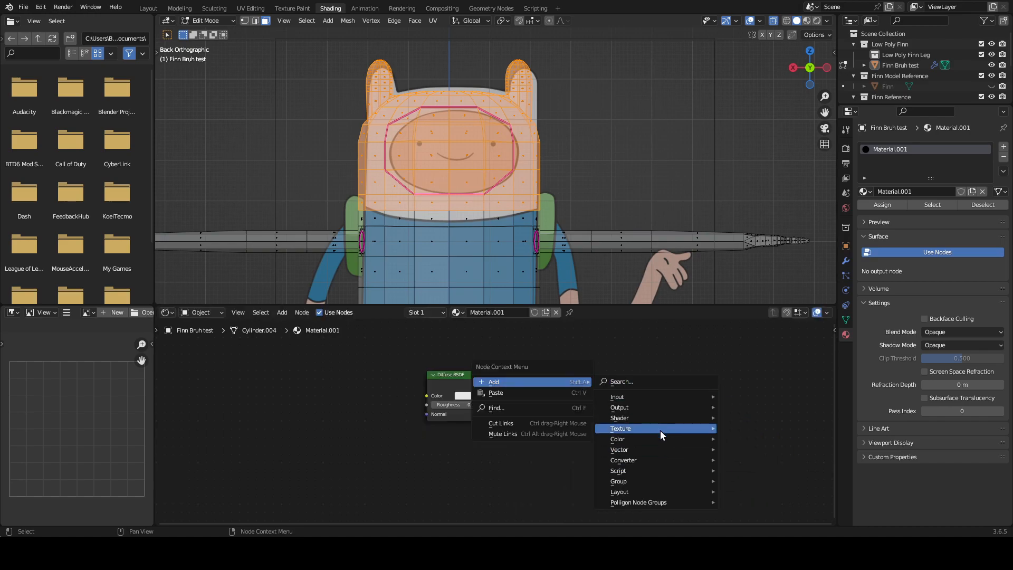
mouse_move(682, 442)
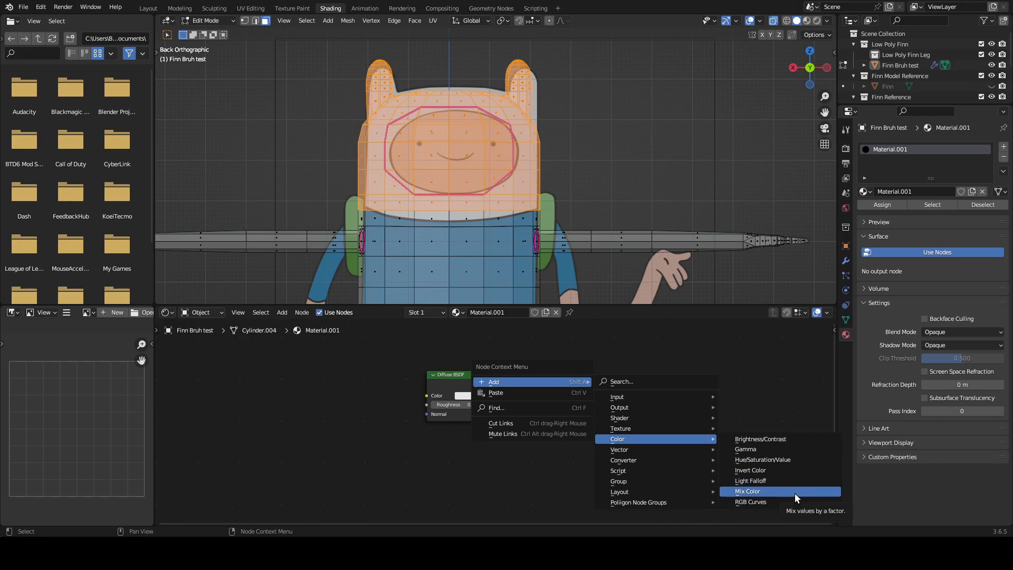
click(791, 459)
click(650, 406)
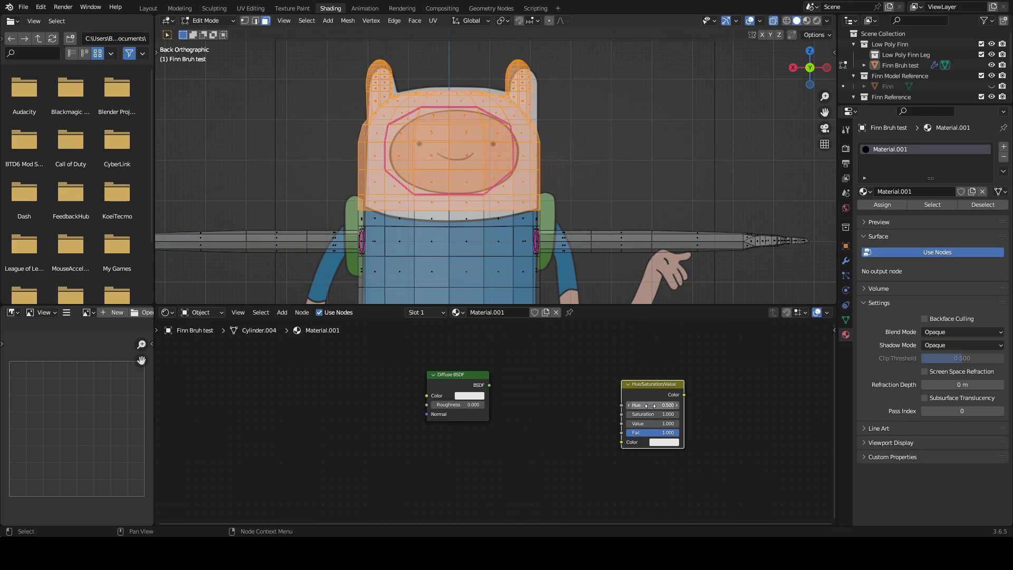
Step: Try a Mix Color node again, check its blending modes, switch its data type to Vector, and delete it
right_click(618, 371)
mouse_move(618, 372)
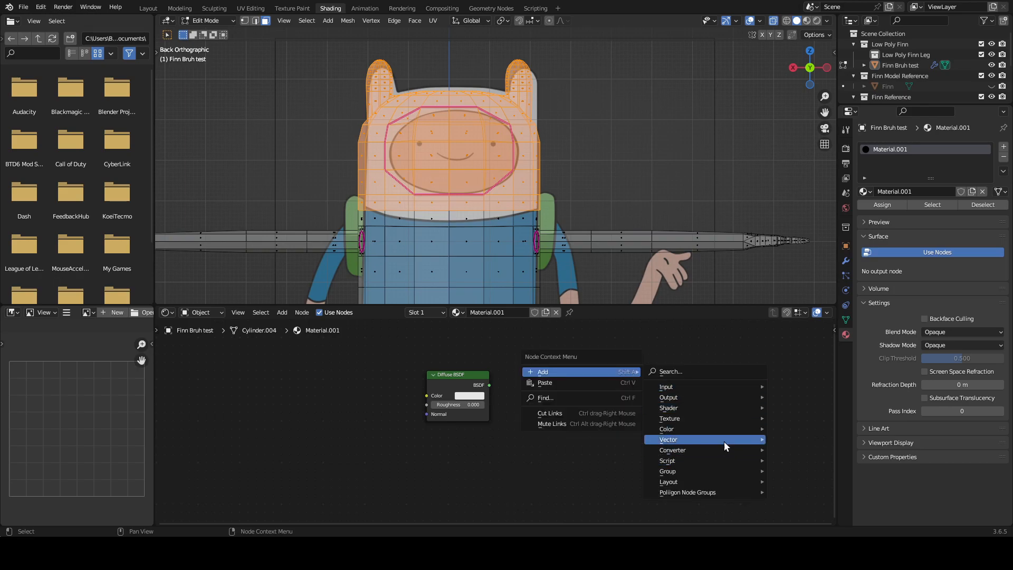
mouse_move(722, 427)
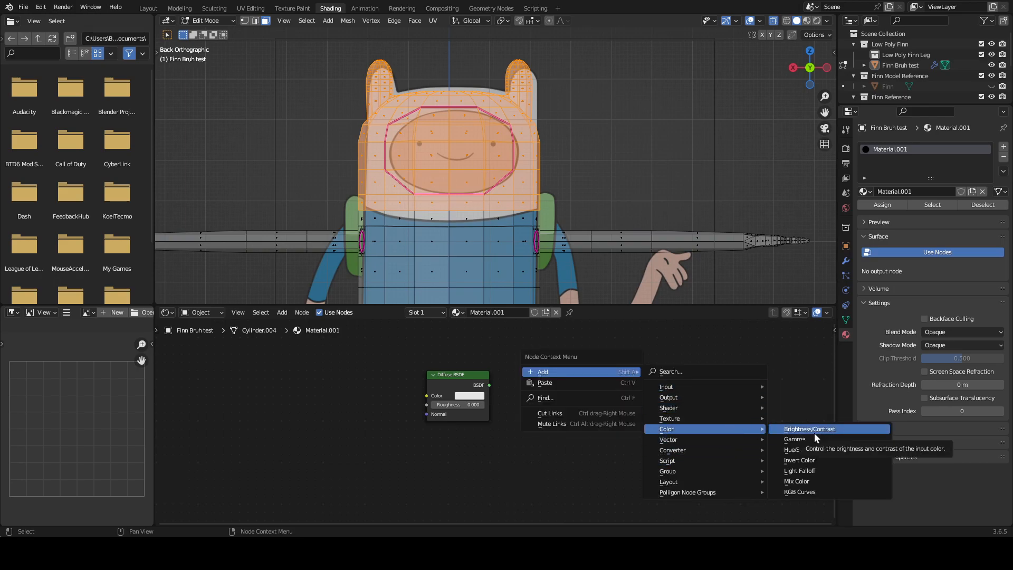
click(812, 481)
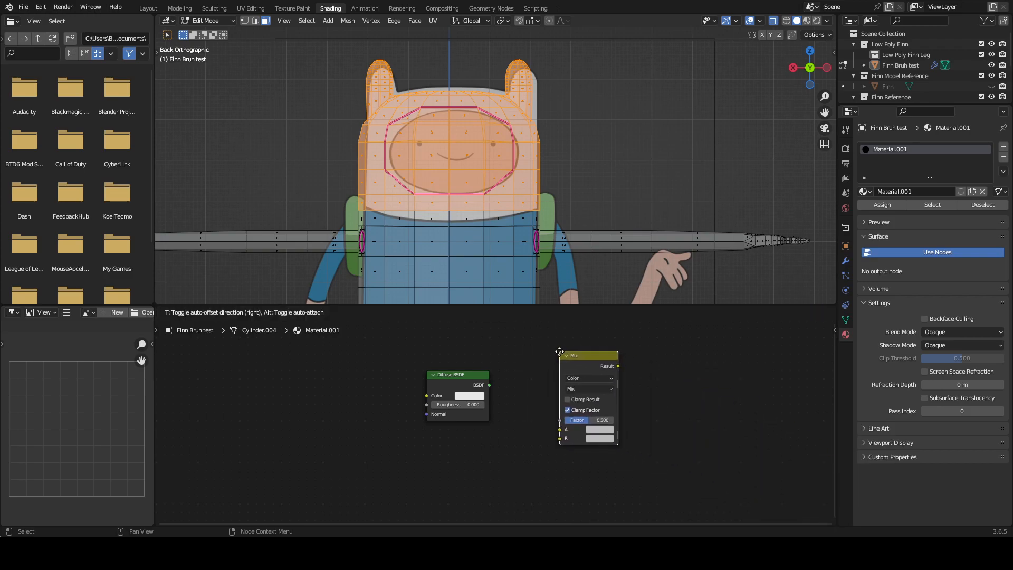
click(559, 352)
click(587, 388)
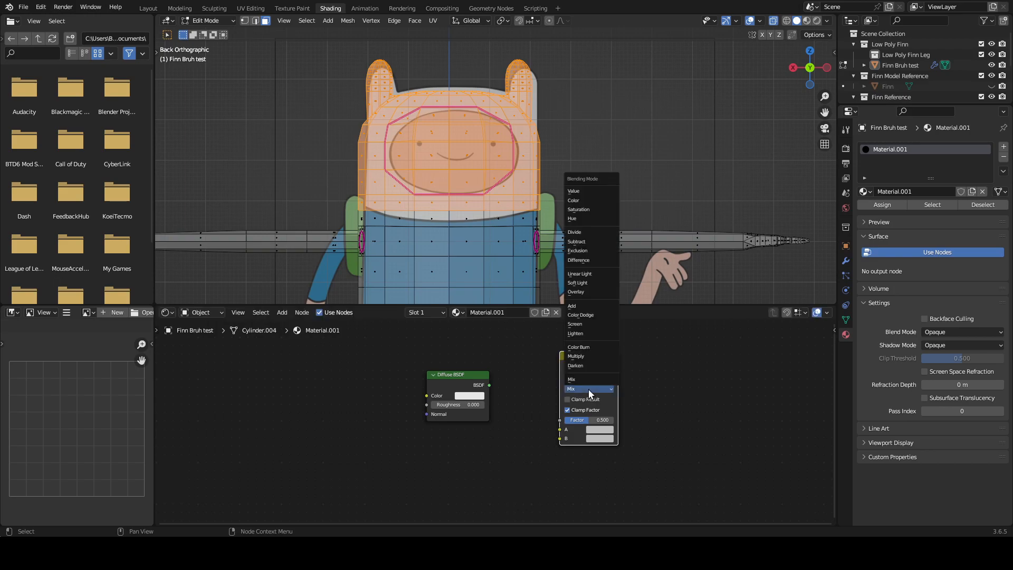
click(569, 356)
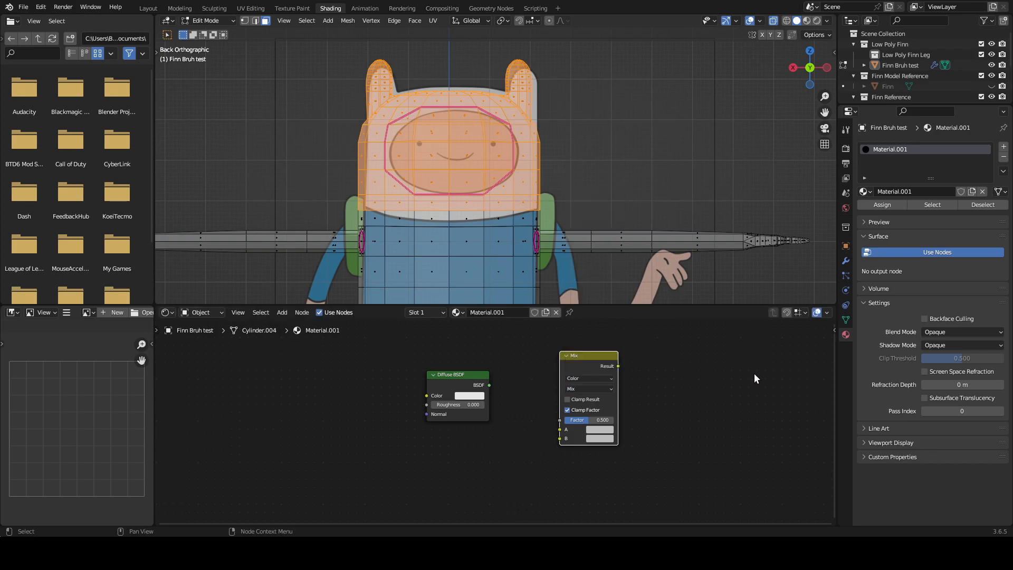
click(607, 377)
click(605, 397)
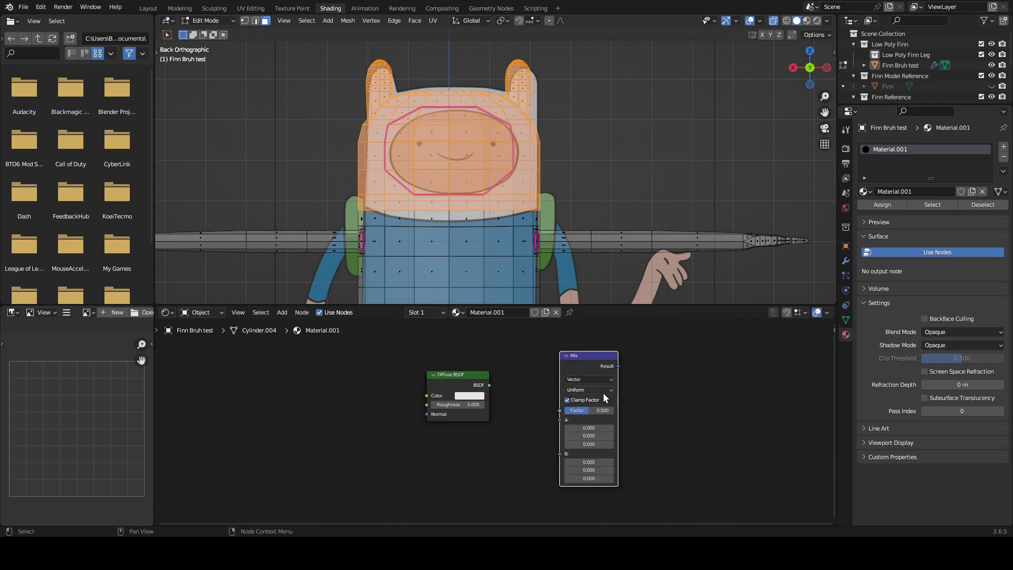
key(x)
Step: Try out a Texture Coordinate node in the material and delete it
right_click(588, 372)
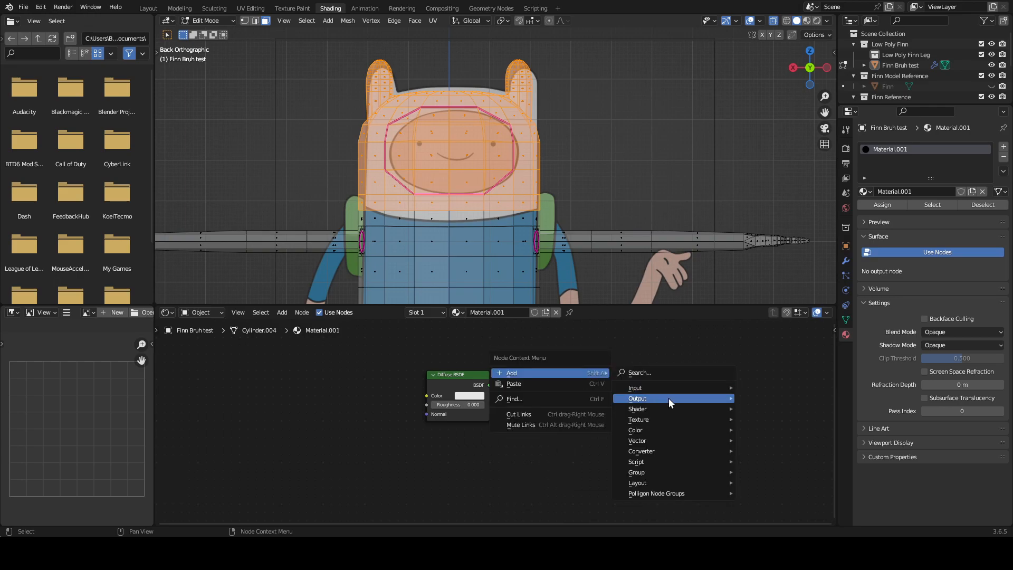
mouse_move(669, 398)
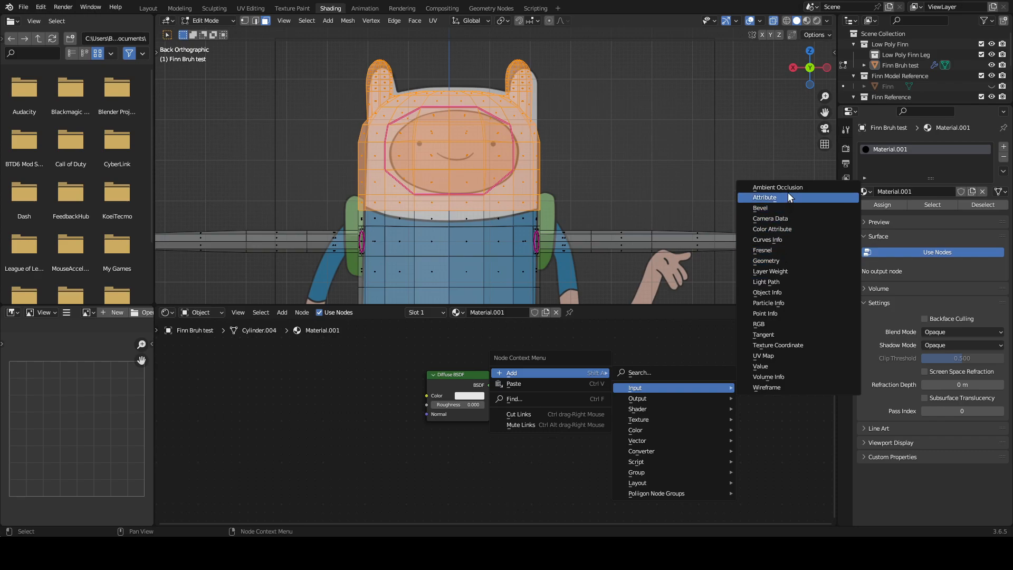
click(812, 344)
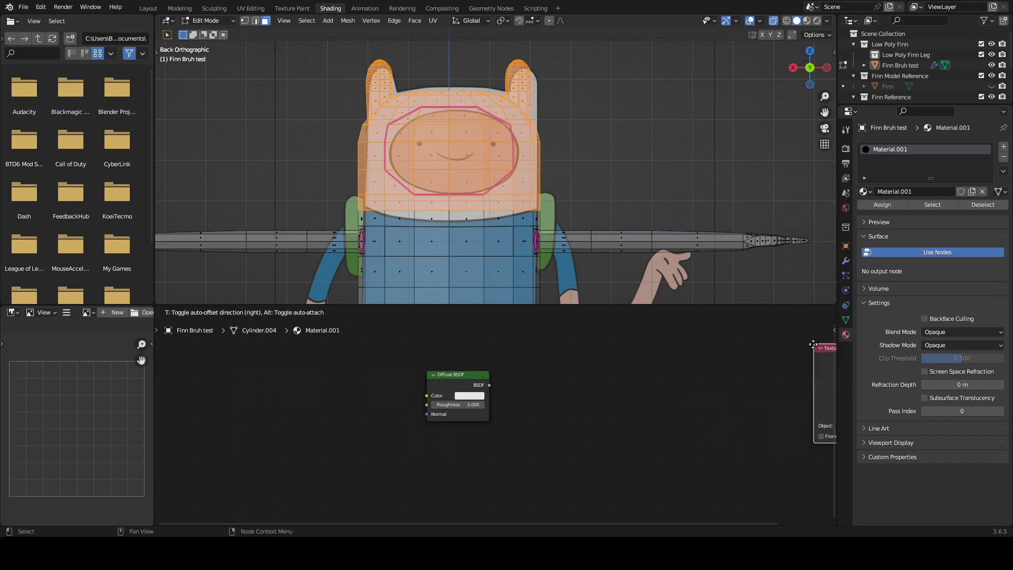
click(624, 374)
key(x)
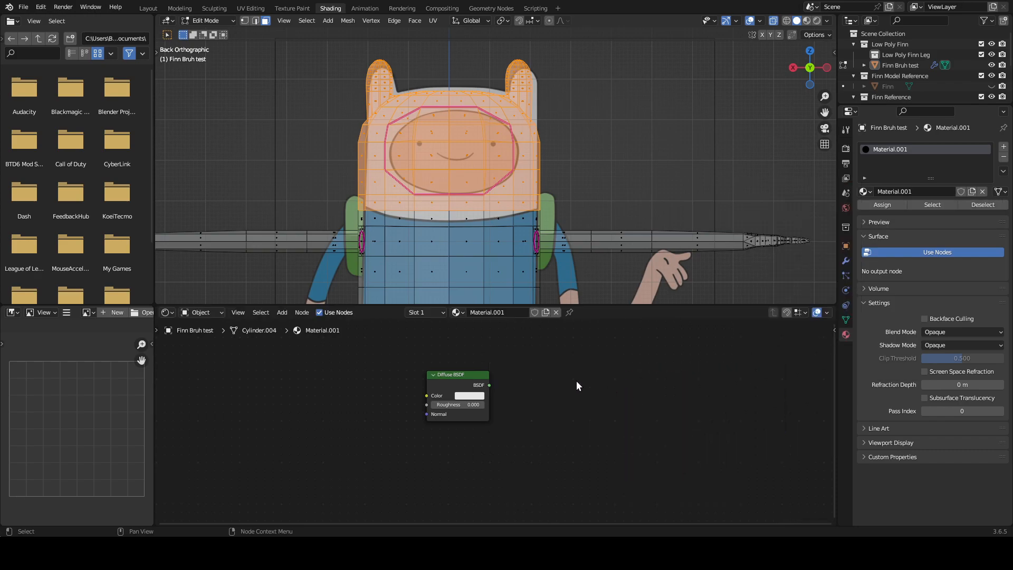
Step: Try adding a Shader to RGB converter node beside the Diffuse BSDF node and discard it
right_click(539, 376)
mouse_move(540, 375)
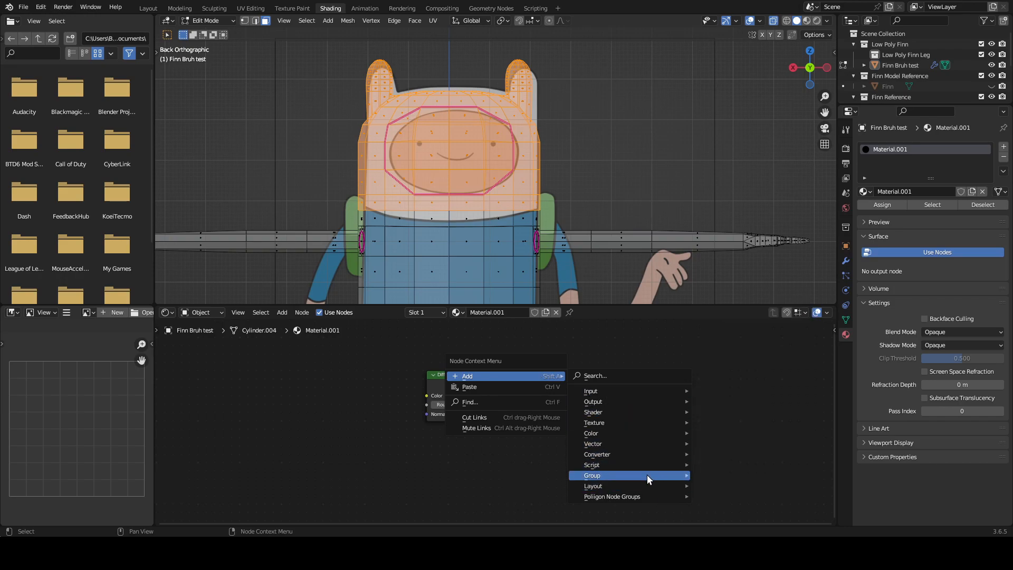
mouse_move(630, 456)
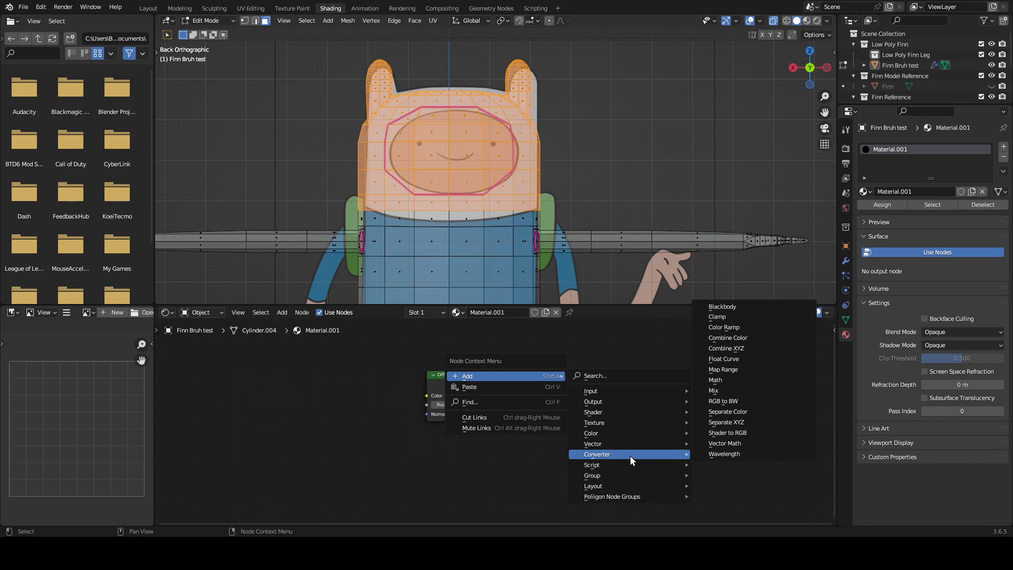
click(724, 431)
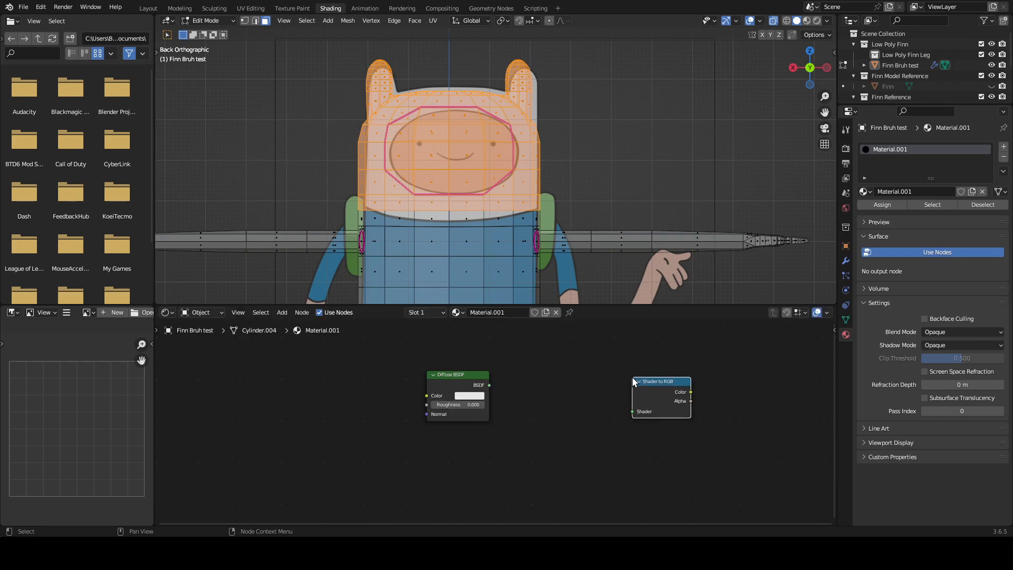
right_click(632, 377)
Step: Try placing a Normal Map node in the head's material and delete it
right_click(632, 377)
mouse_move(632, 376)
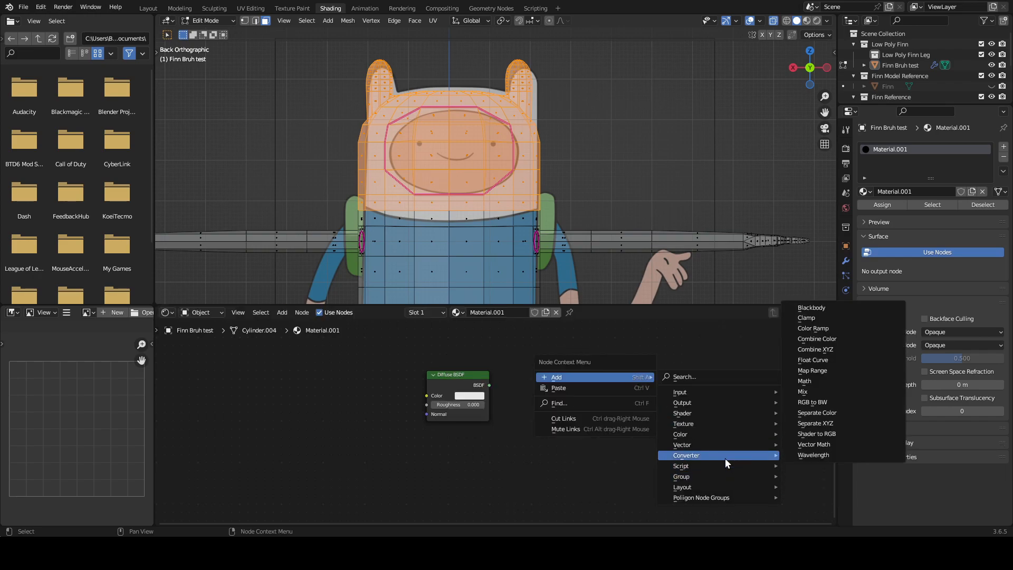
mouse_move(726, 455)
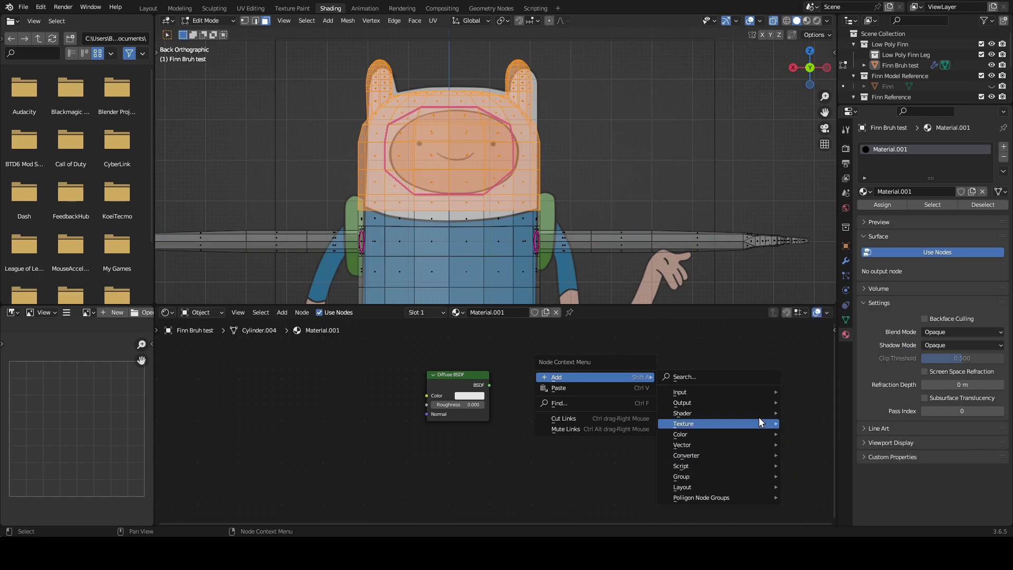
mouse_move(707, 435)
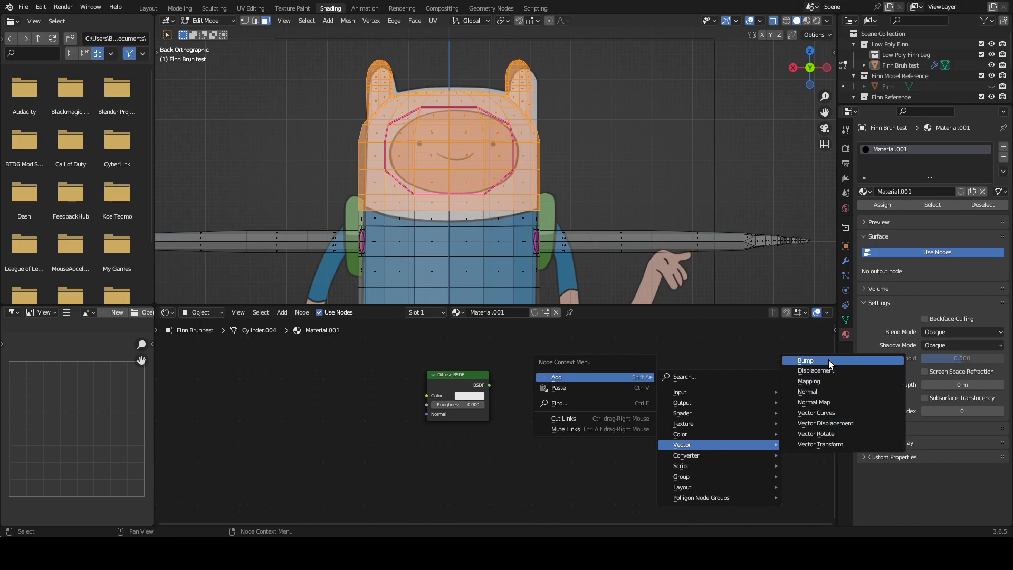
click(853, 401)
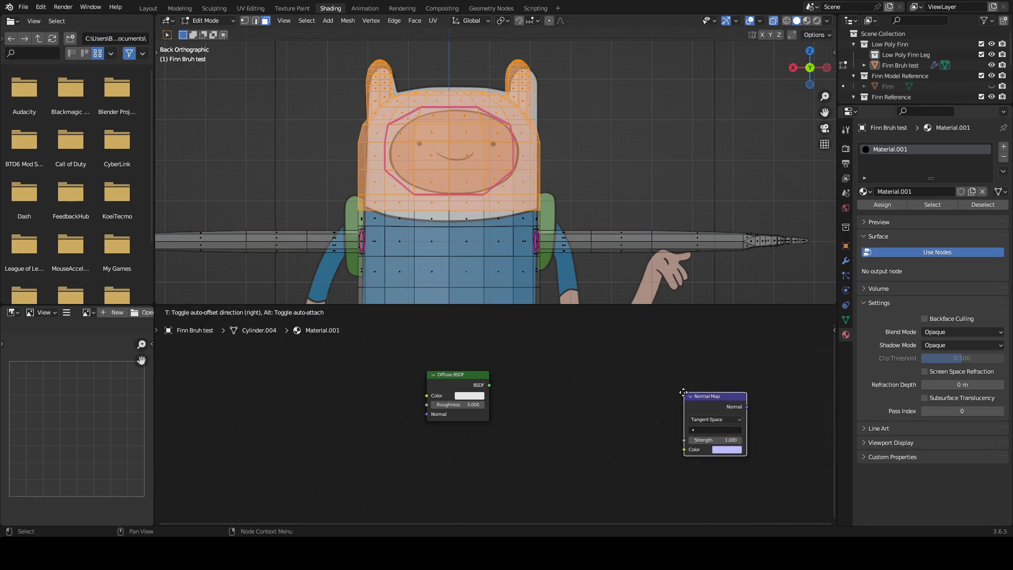
click(680, 391)
key(x)
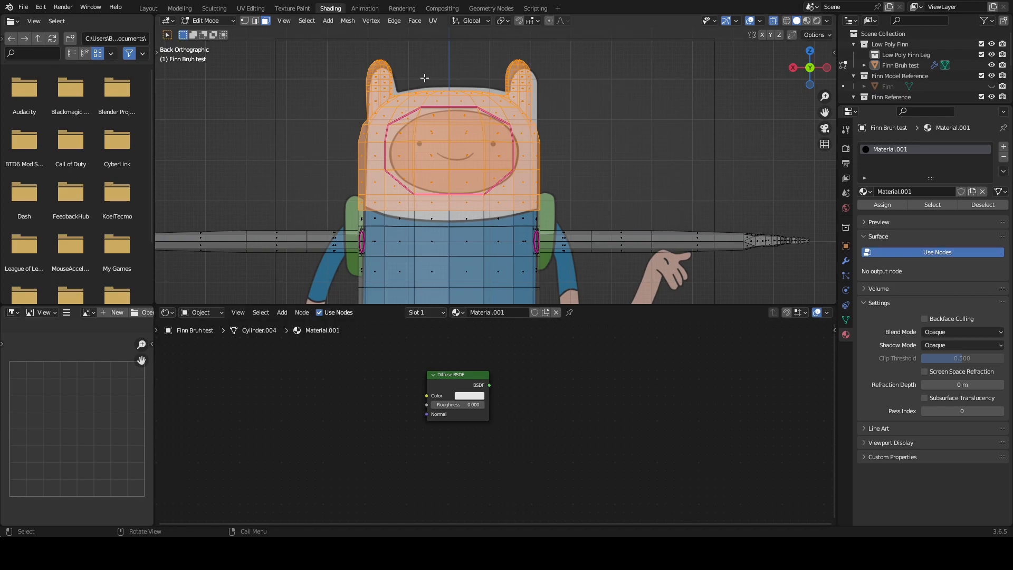
Step: Search the node list for "shader" and place a Shader to RGB node directly after the Diffuse BSDF node
right_click(551, 378)
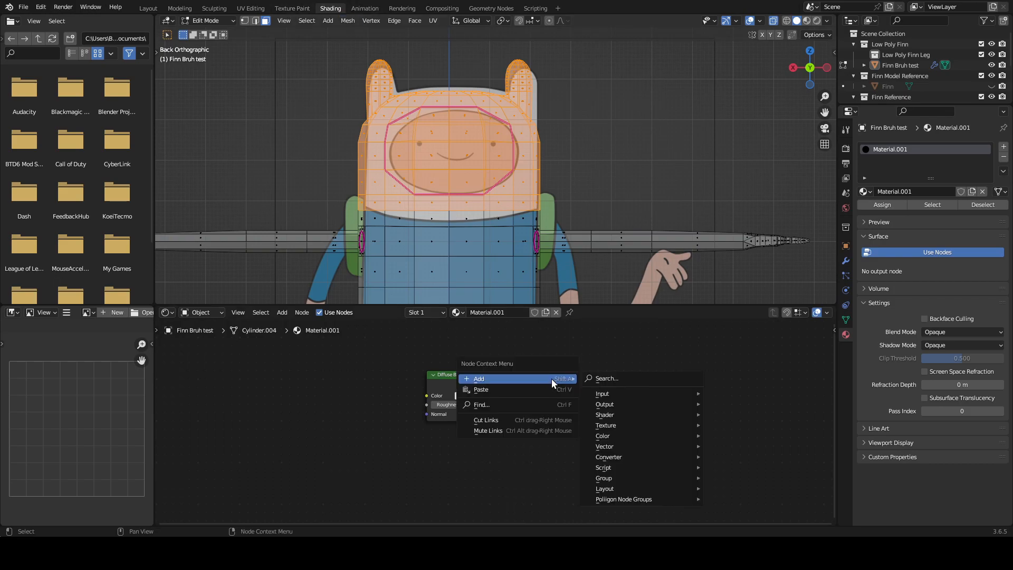
mouse_move(641, 417)
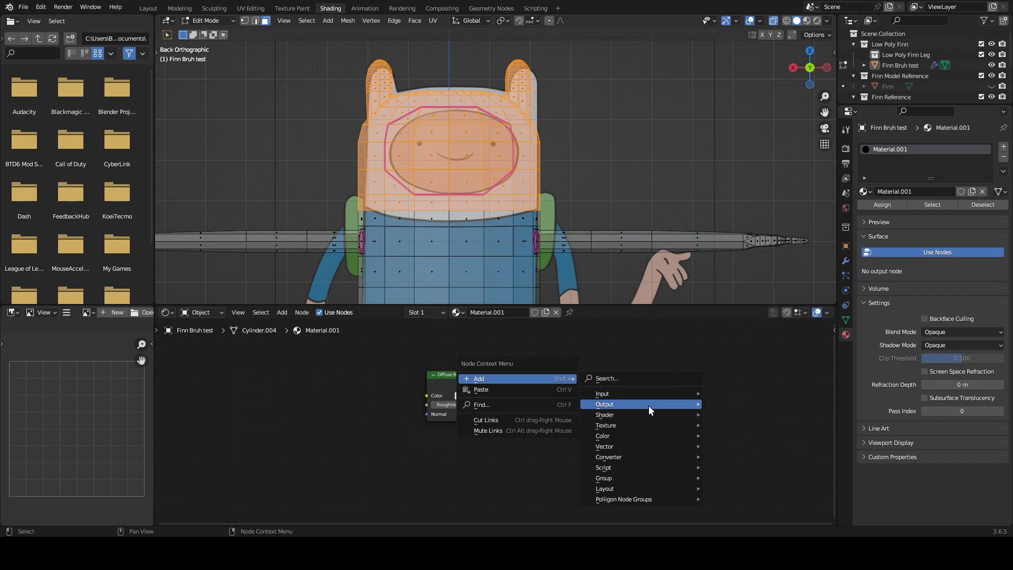
click(636, 378)
text(shader)
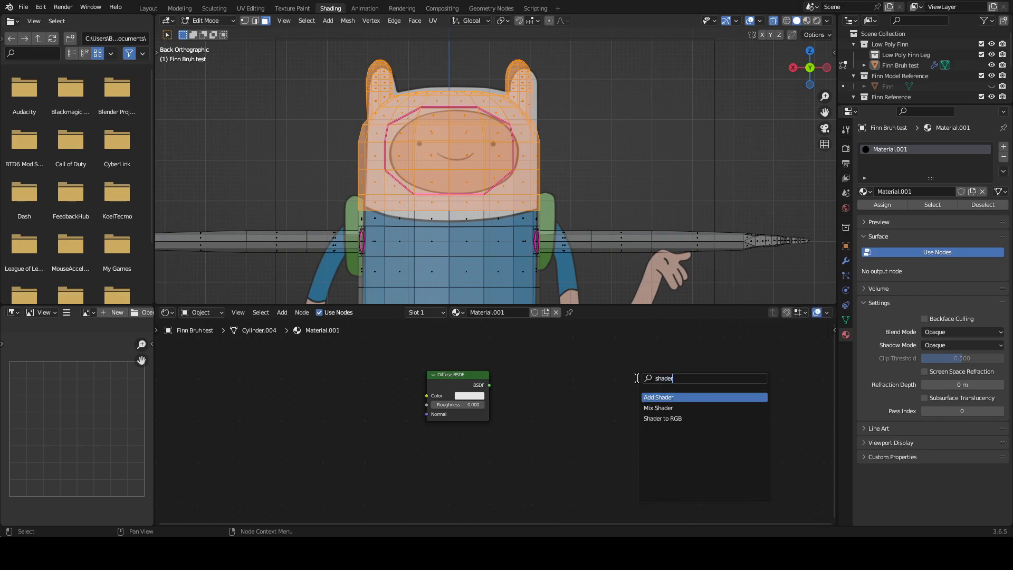
click(659, 420)
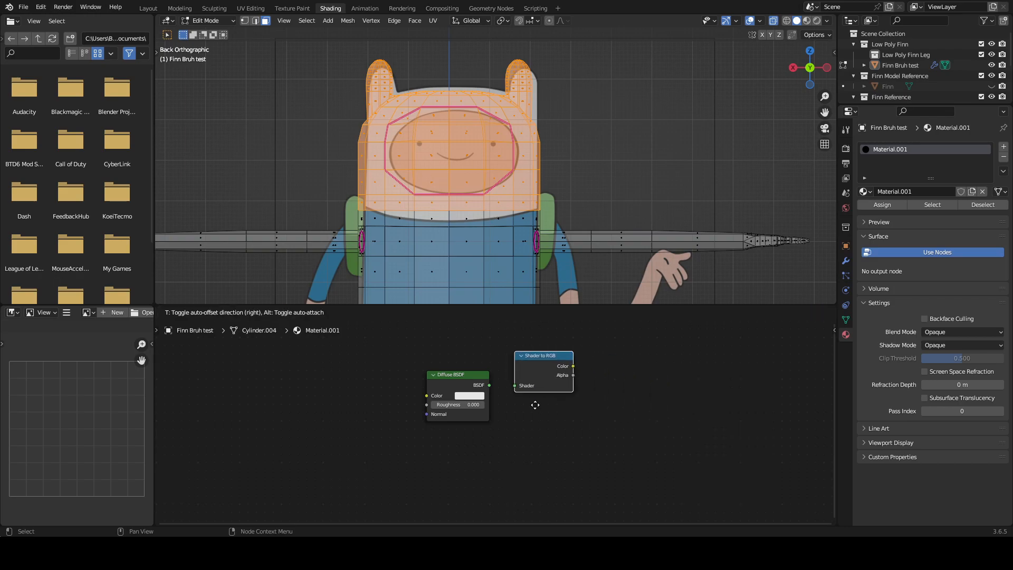
click(529, 424)
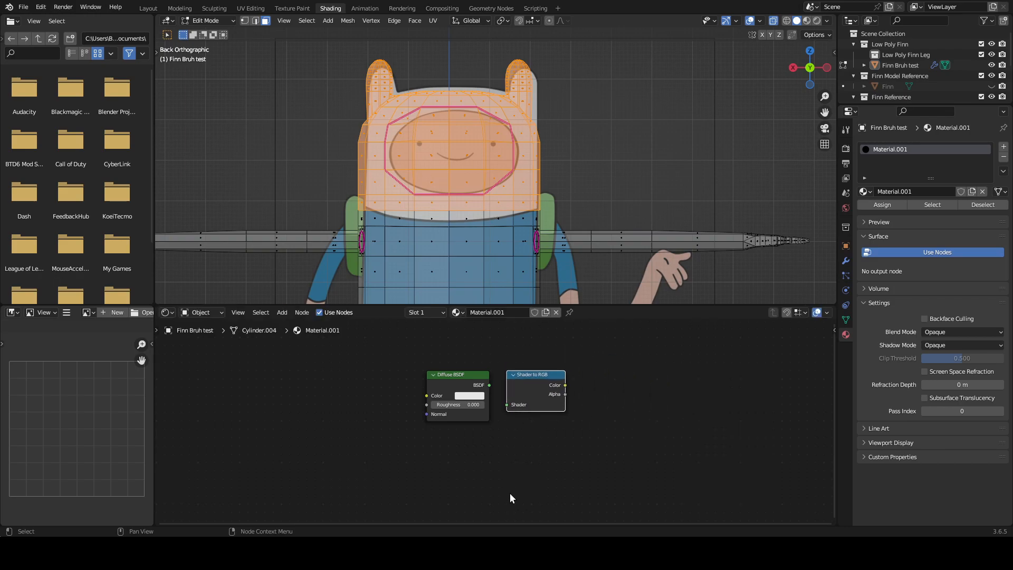
Step: Browse the input nodes, try out a Curves Info node, and delete it
key(shift+a)
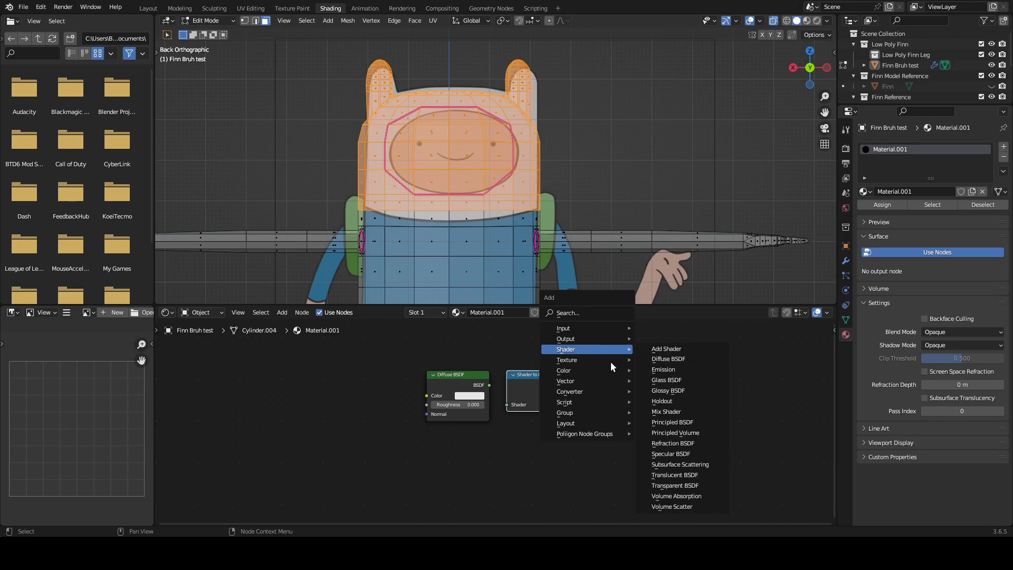
mouse_move(591, 328)
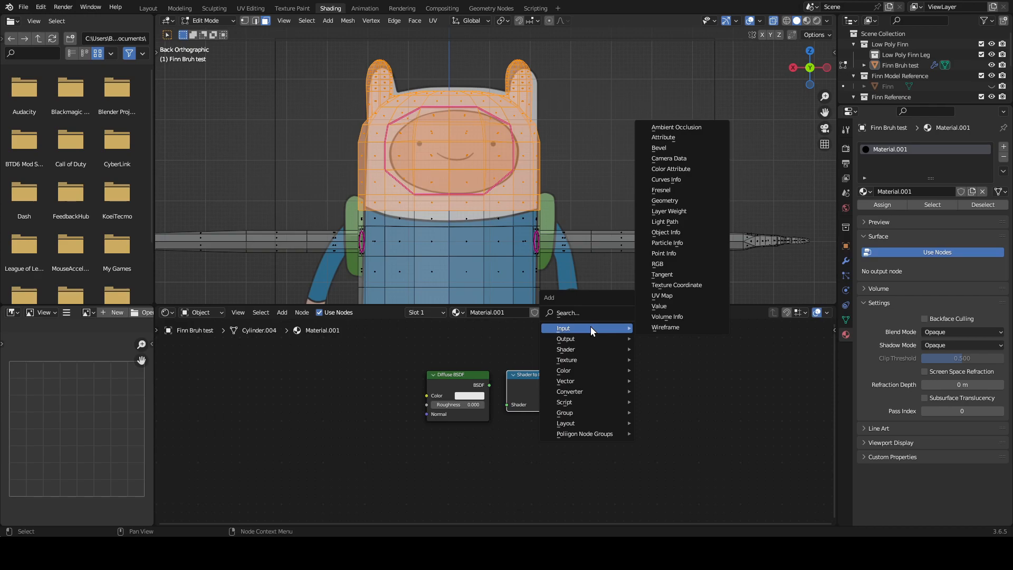
key(Escape)
right_click(597, 353)
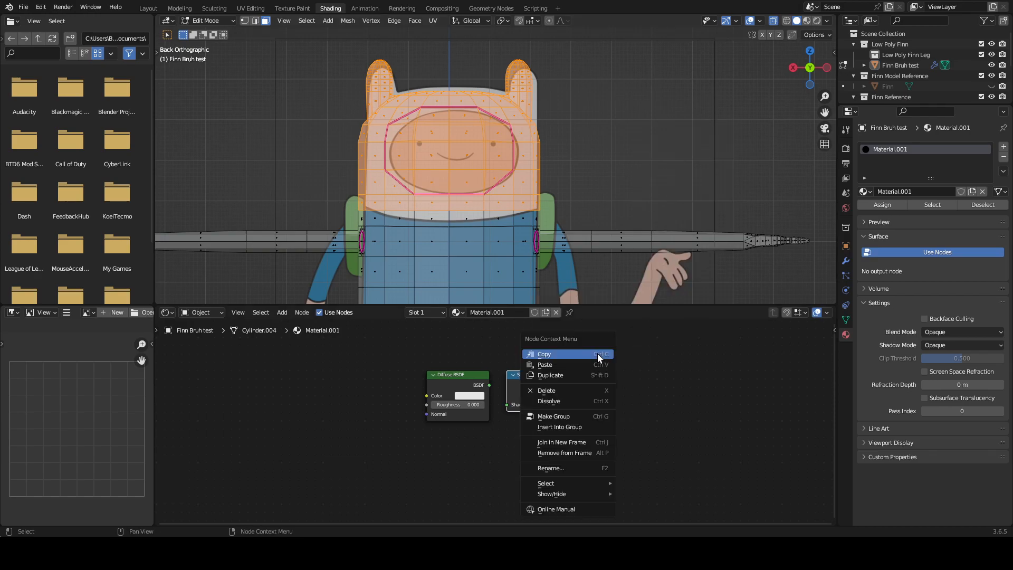
key(shift+a)
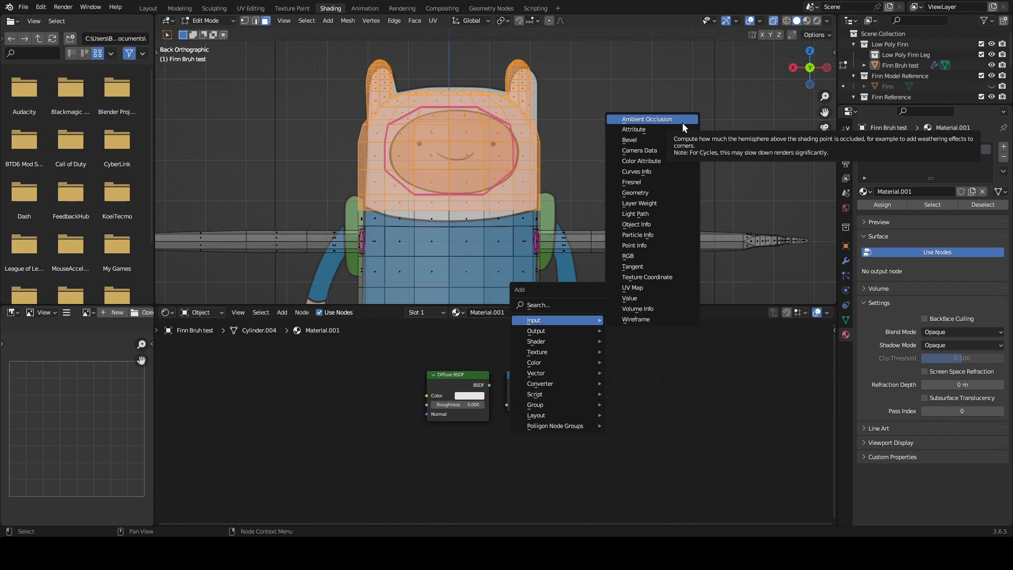
click(660, 169)
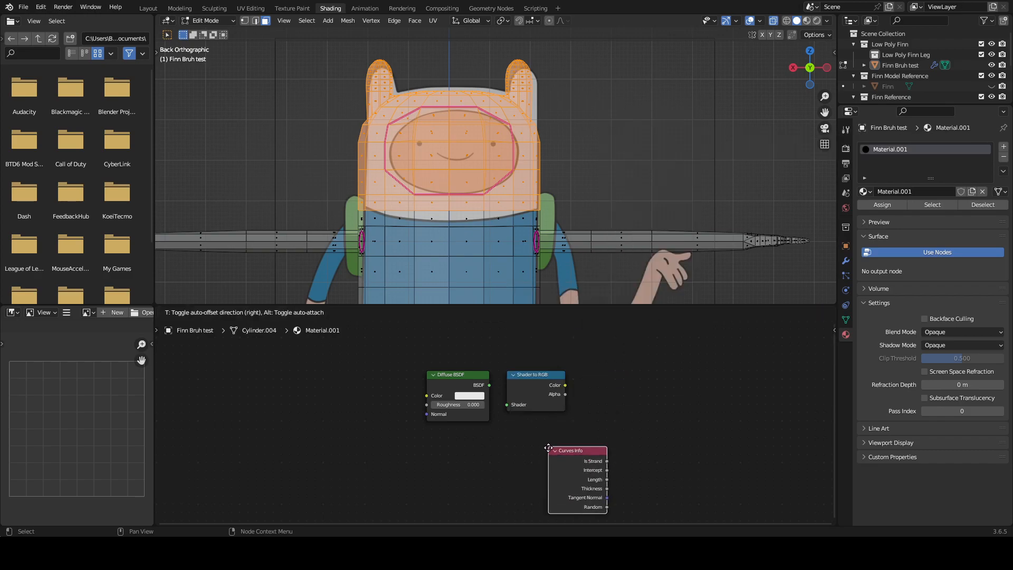
click(588, 393)
key(x)
Step: Search the node list for "color" and place a Color Ramp node after the Shader to RGB node
key(shift+a)
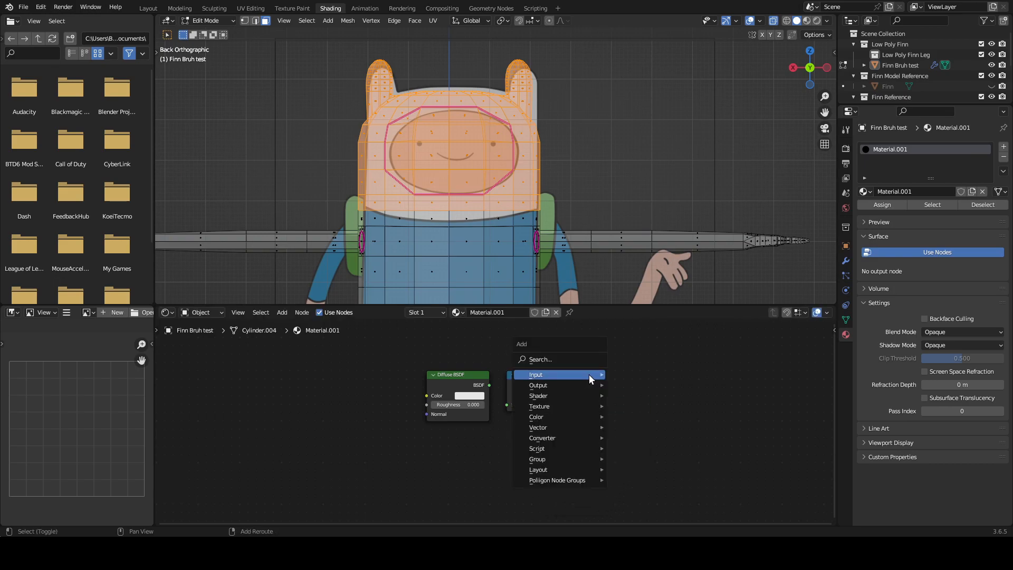
click(570, 358)
text(color)
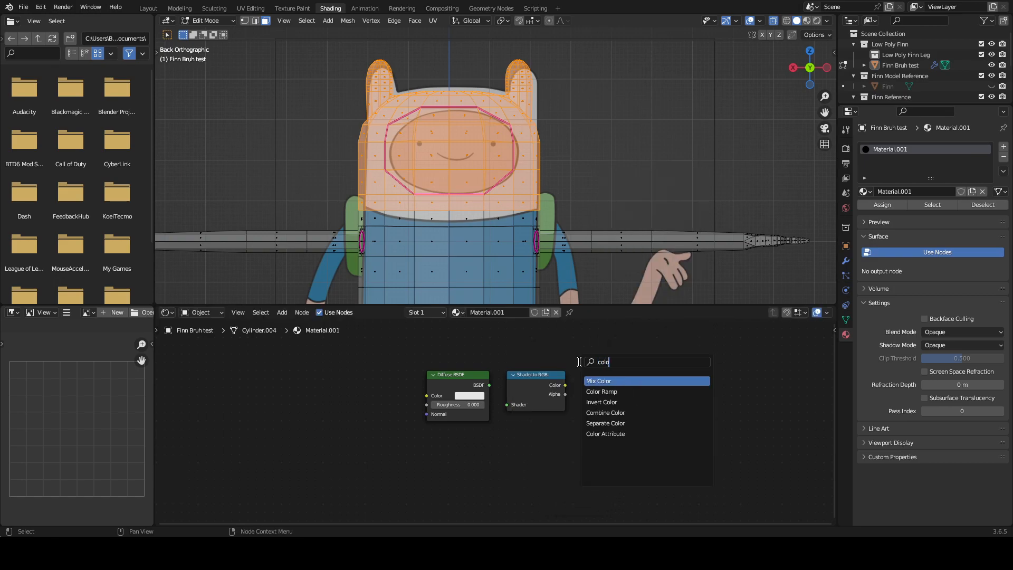
click(621, 391)
click(647, 389)
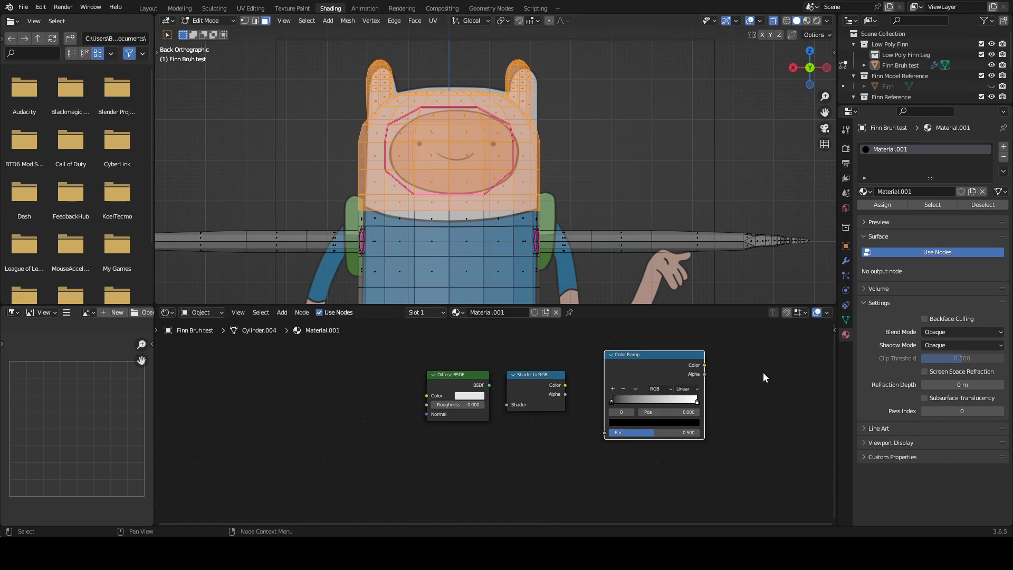
Step: Search for the Material Output node and place it after the Color Ramp node
middle_drag(805, 376, 636, 392)
key(shift+a)
text(ma)
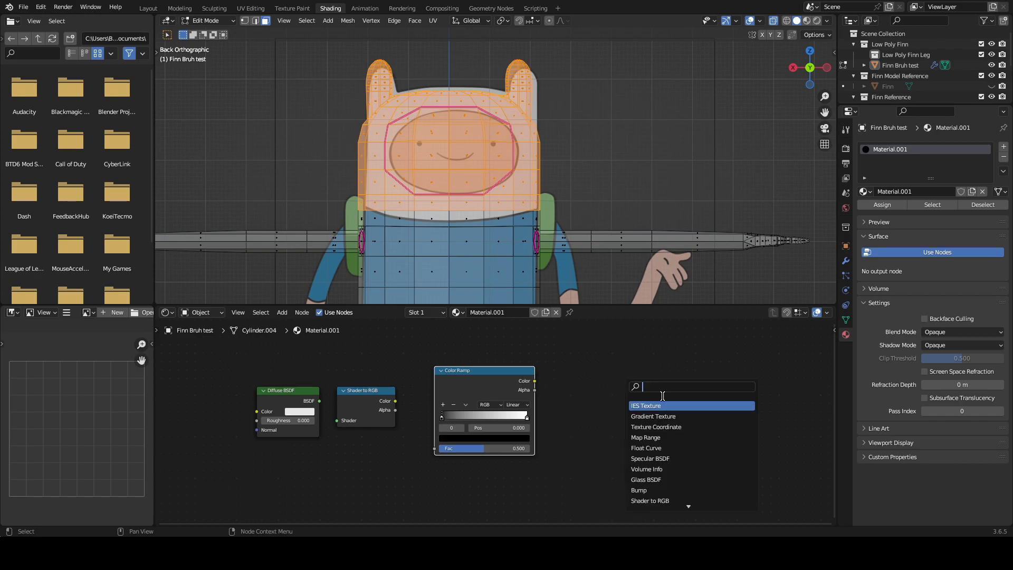
text(ter)
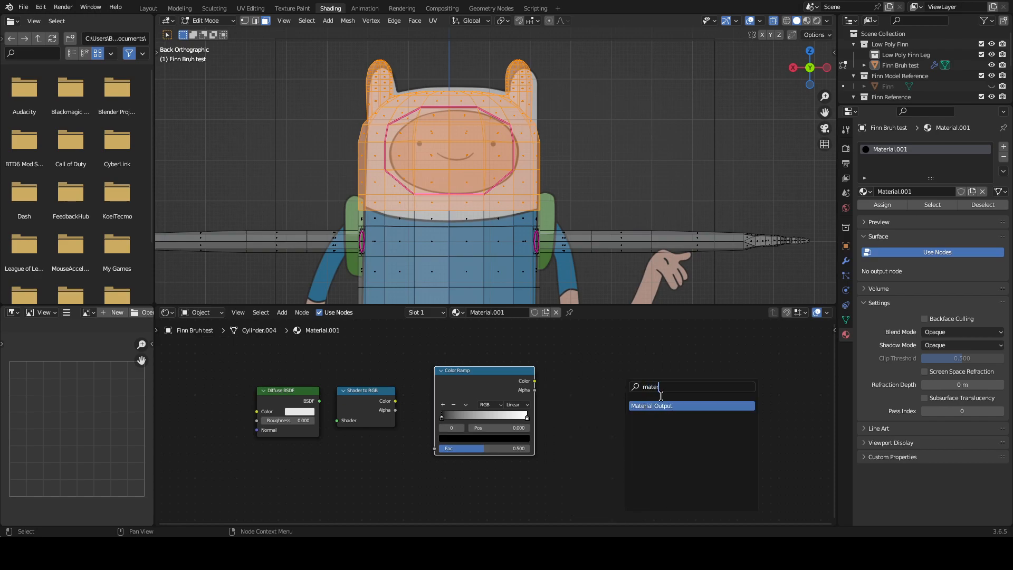
click(675, 406)
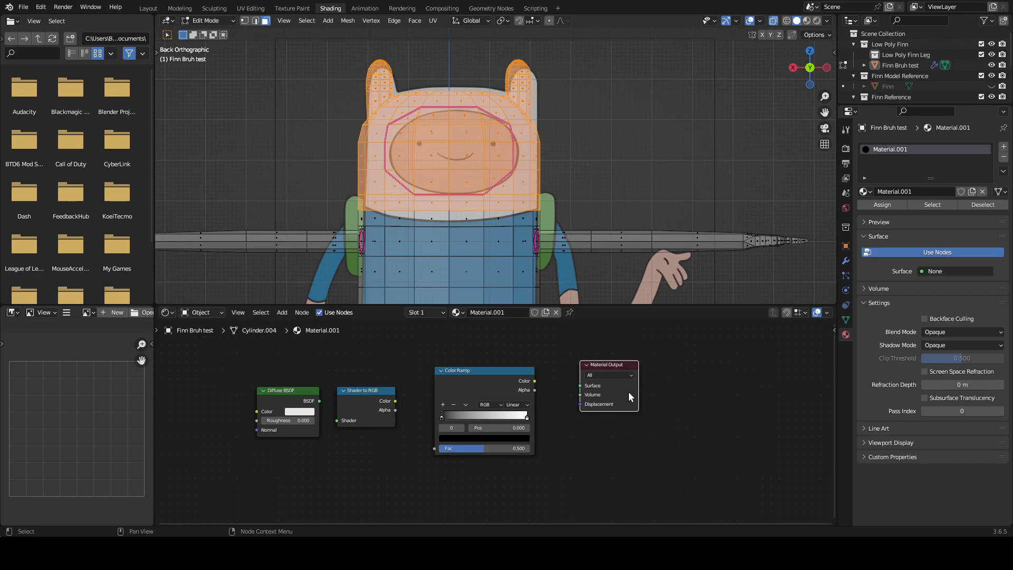
Step: Link the Diffuse BSDF through Shader to RGB into the Color Ramp's Fac, and its Color to the Material Output's Surface
drag(320, 402, 337, 421)
drag(395, 401, 433, 457)
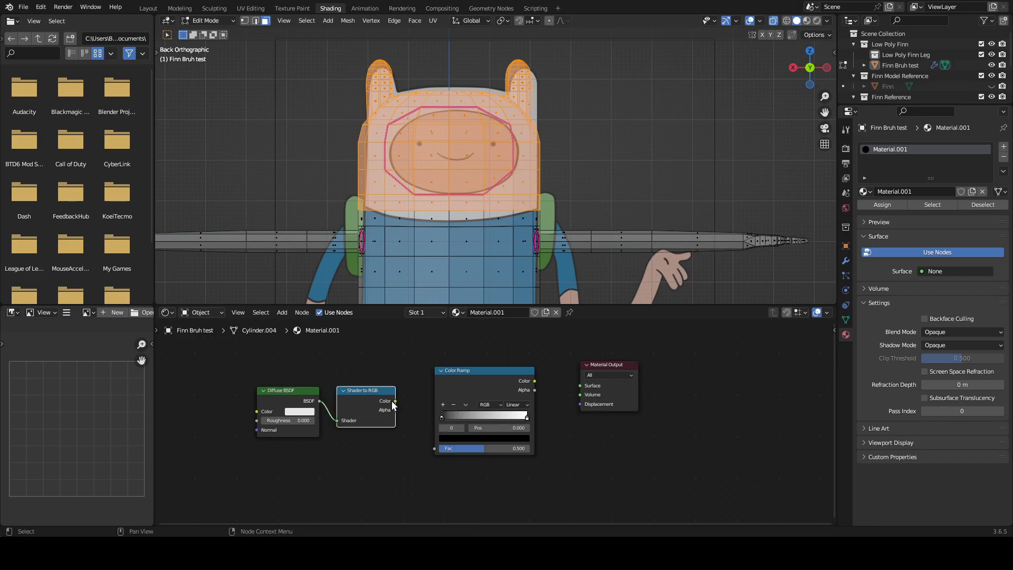
drag(396, 401, 434, 448)
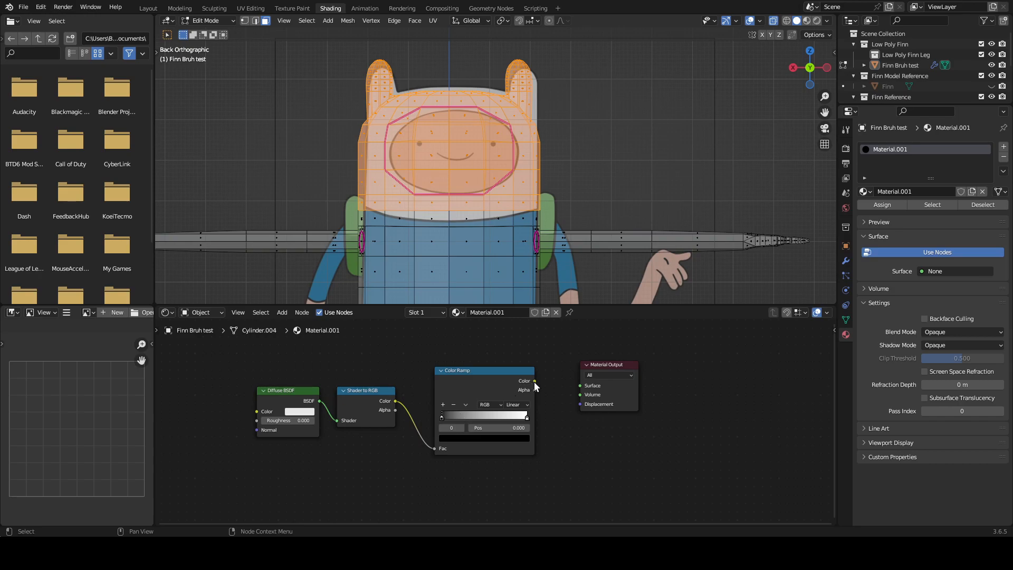
drag(534, 382, 580, 386)
Step: Set the Color Ramp's interpolation to Constant and select its black color stop
scroll(543, 480, up, 2)
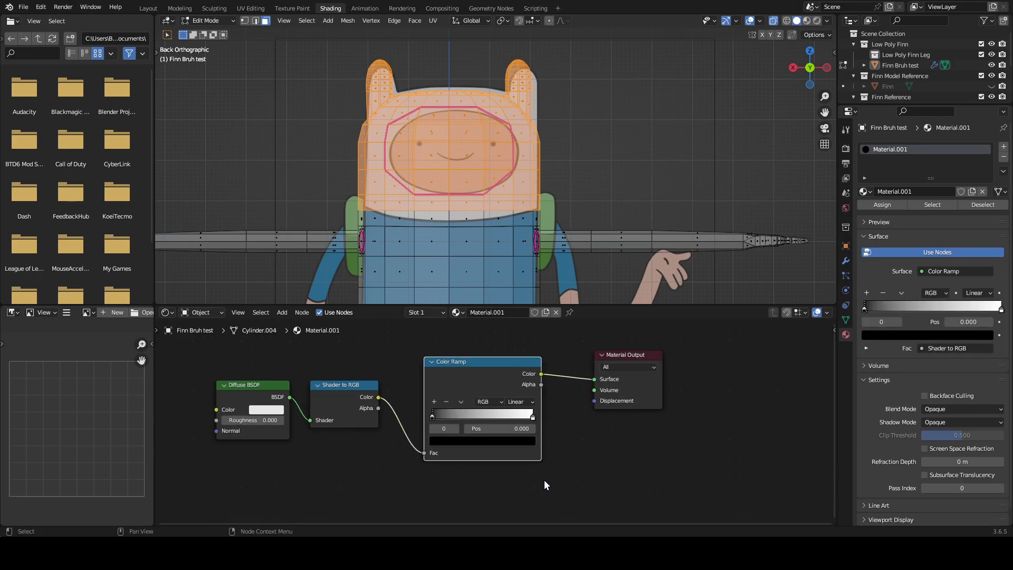
click(532, 416)
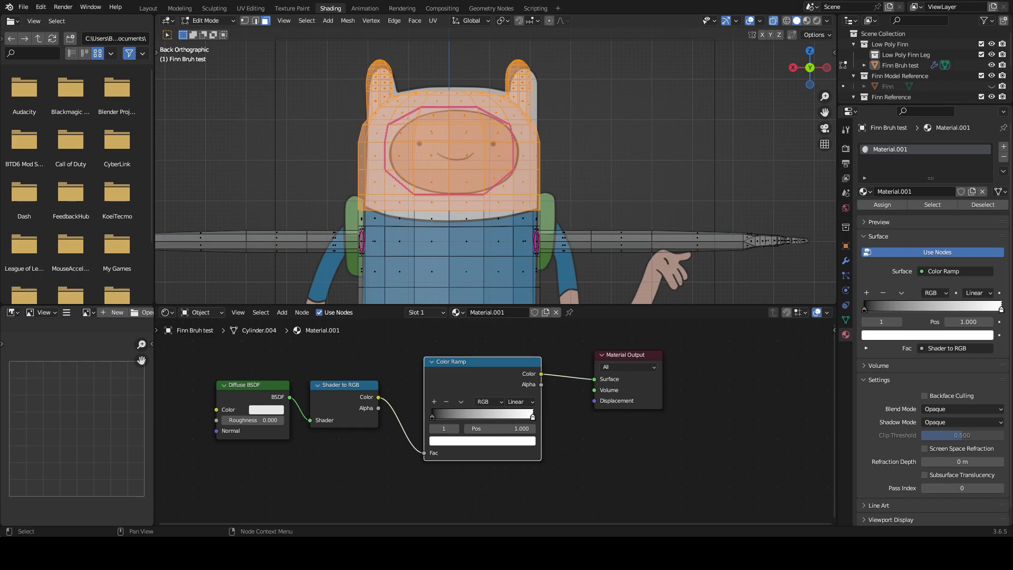
click(523, 401)
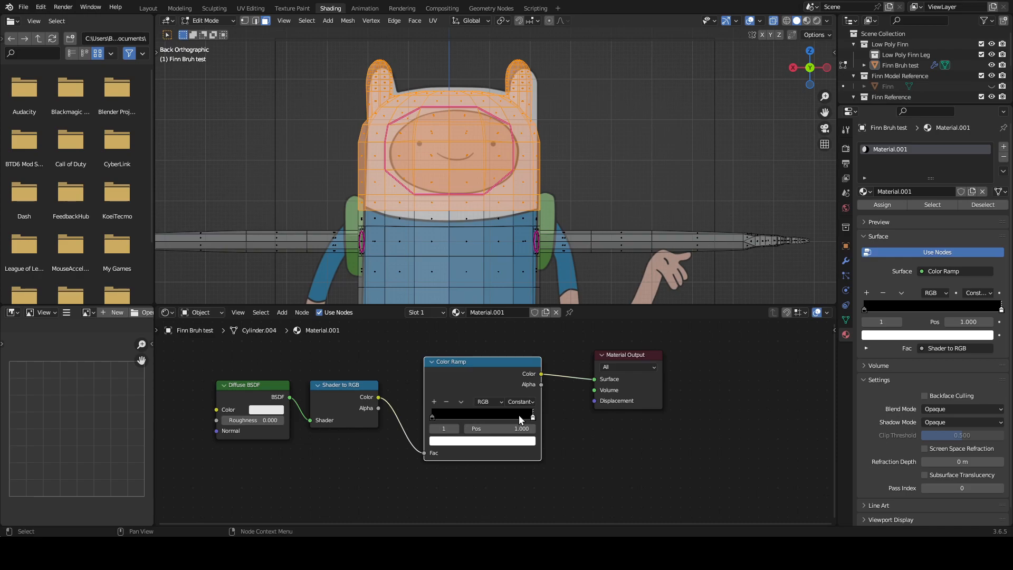
click(486, 442)
click(432, 415)
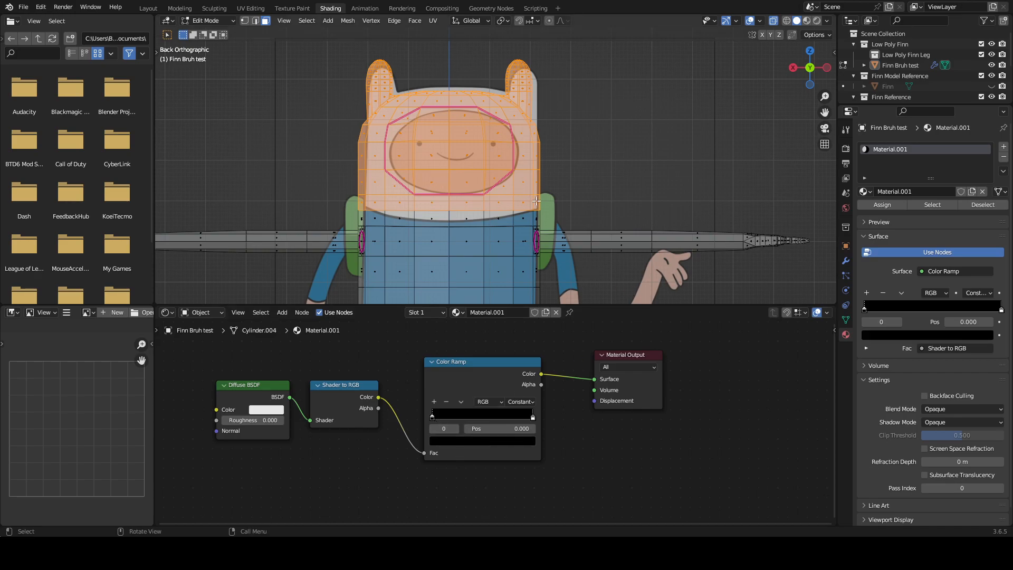
Step: Inspect the head from an angled view and show the preview of Material.001
scroll(536, 201, up, 2)
scroll(536, 200, down, 2)
middle_drag(536, 200, 584, 214)
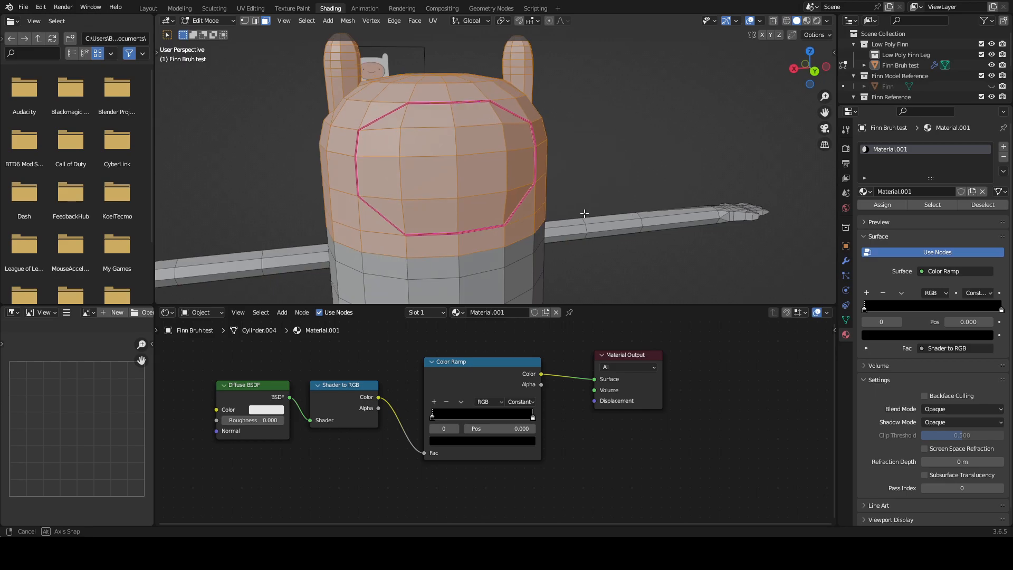
key(Tab)
key(Tab)
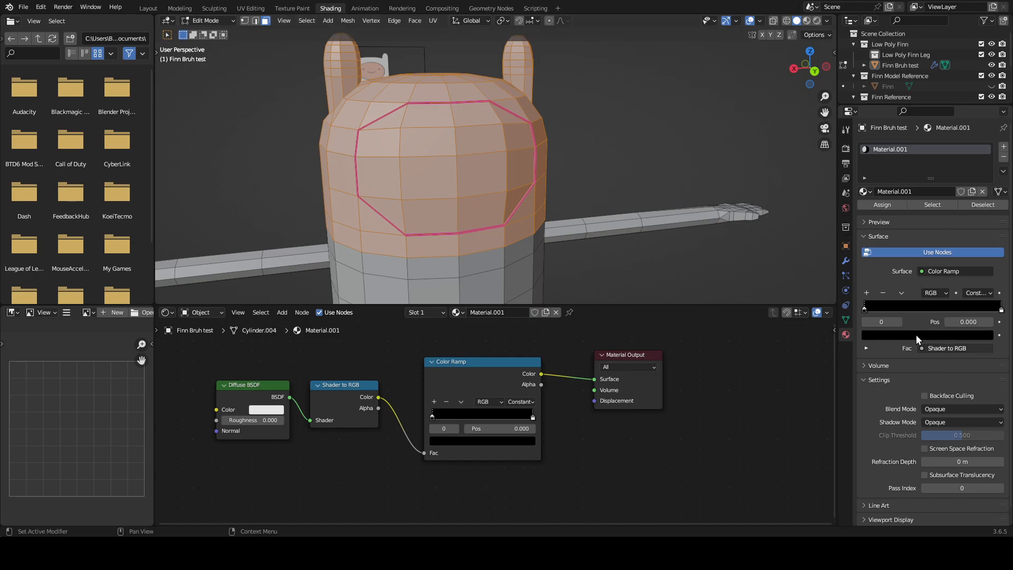
click(870, 224)
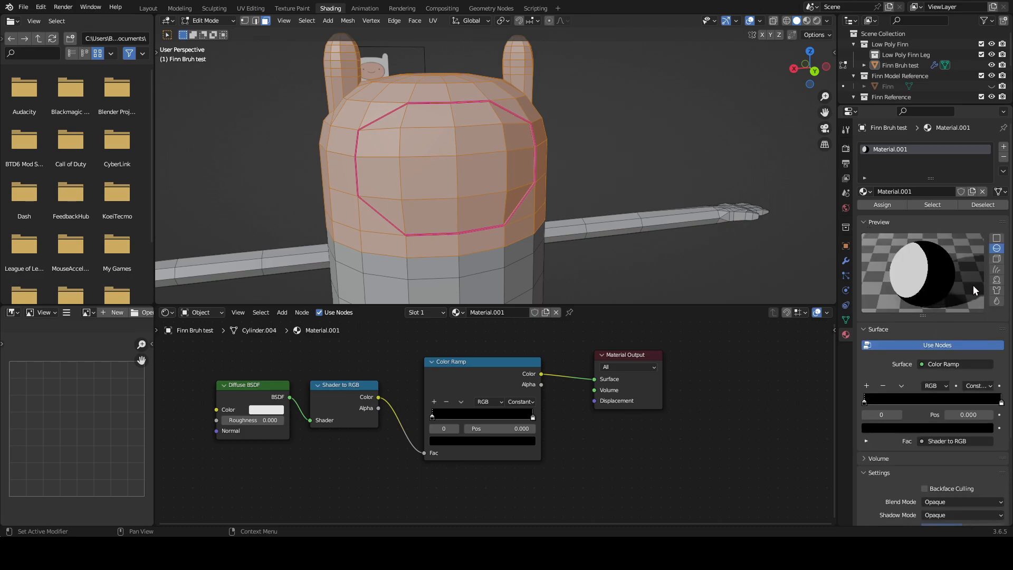
middle_drag(936, 280, 936, 281)
Step: Compare Linear and Constant interpolation on the Color Ramp, select its white stop, and leave the interpolation on Linear
click(521, 401)
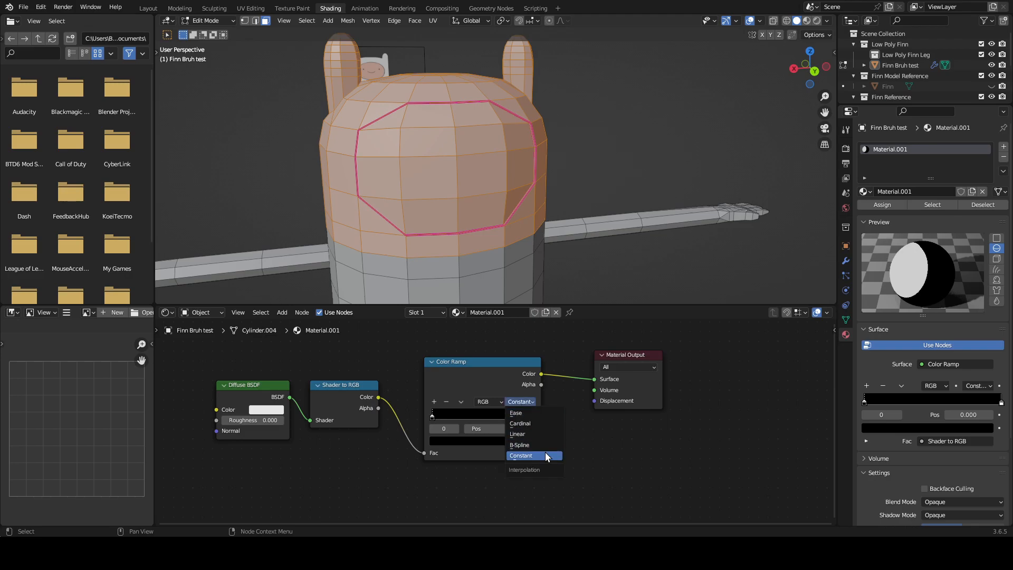
click(543, 434)
middle_drag(712, 436, 735, 393)
click(547, 386)
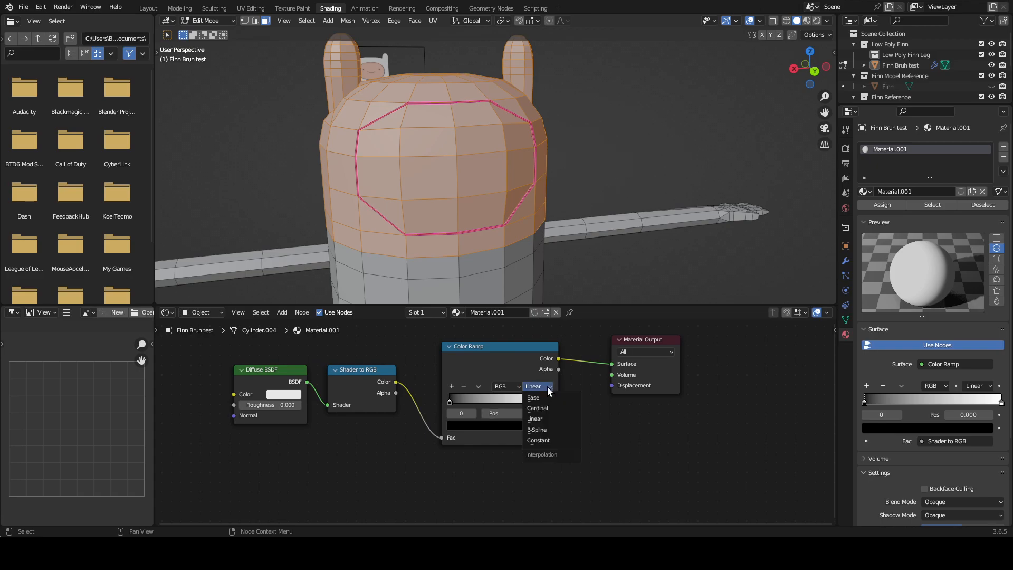
click(559, 441)
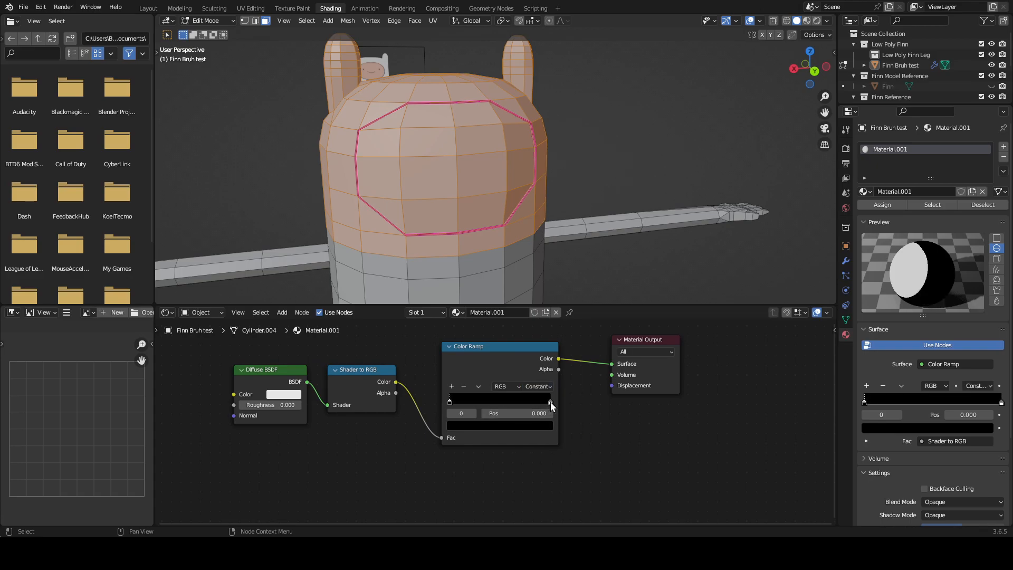
drag(550, 401, 553, 433)
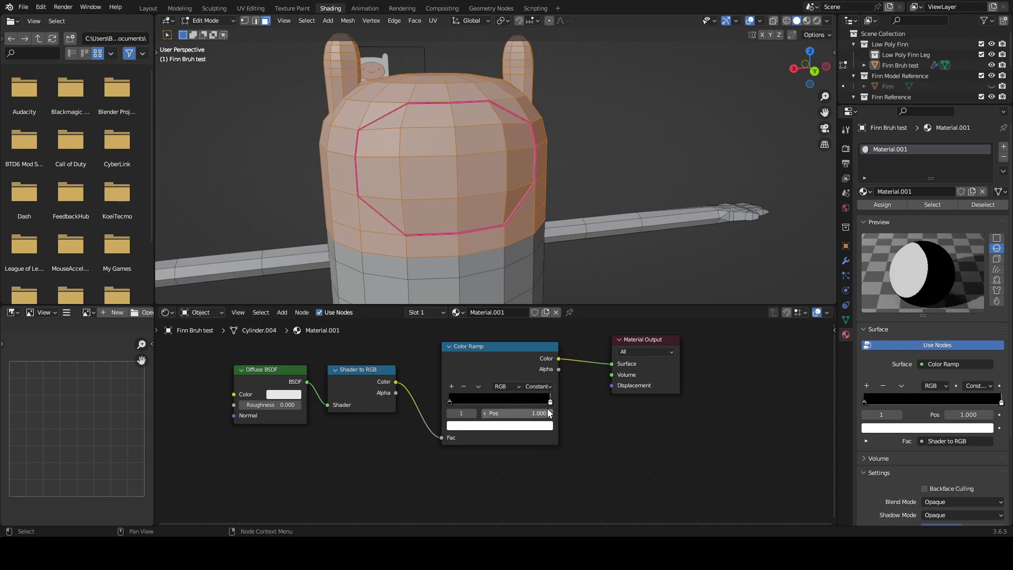
click(538, 386)
click(547, 418)
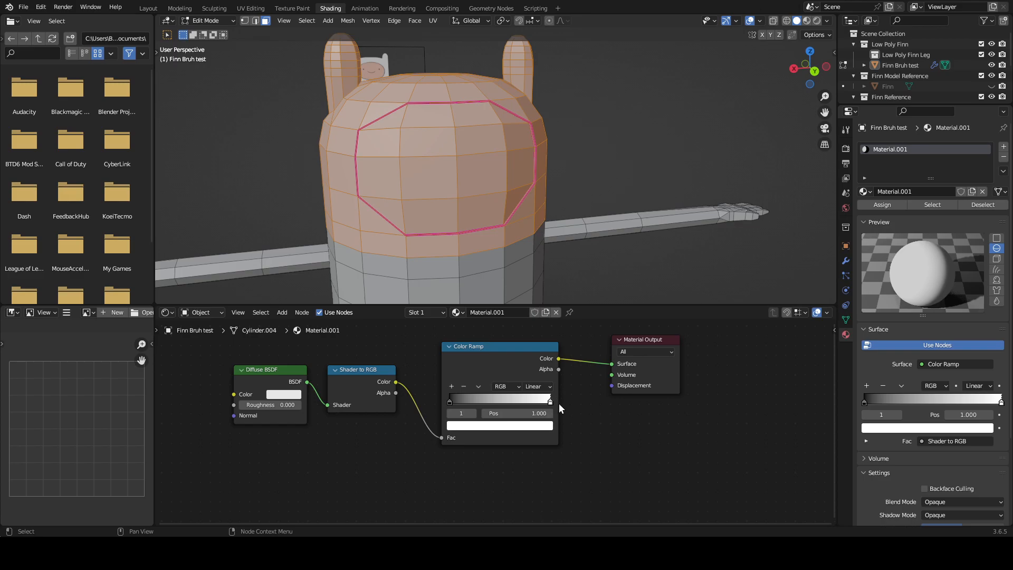
Step: Move the Color Ramp node closer to the Shader to RGB node and select its black color stop
key(g)
click(532, 408)
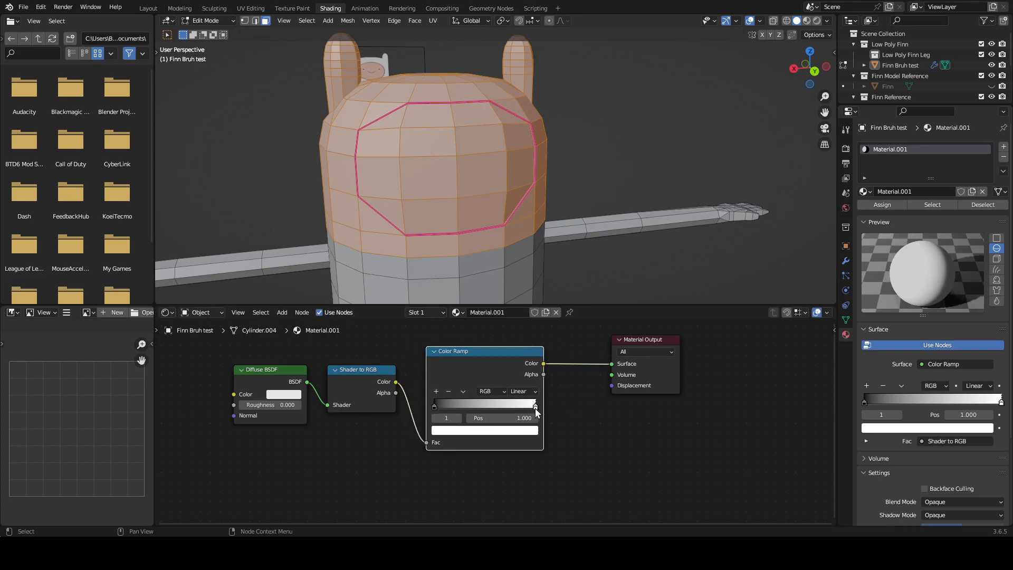
drag(534, 407, 537, 427)
mouse_move(432, 407)
mouse_down()
mouse_move(530, 420)
mouse_move(426, 422)
mouse_up()
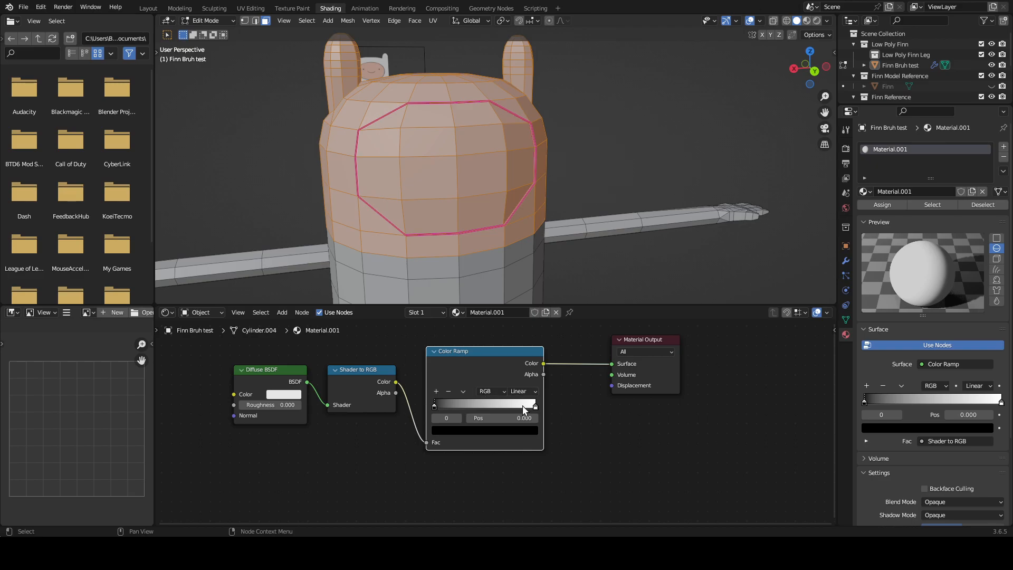
Step: Try Cardinal interpolation on the Color Ramp, restore Linear, and select the white color stop
click(523, 391)
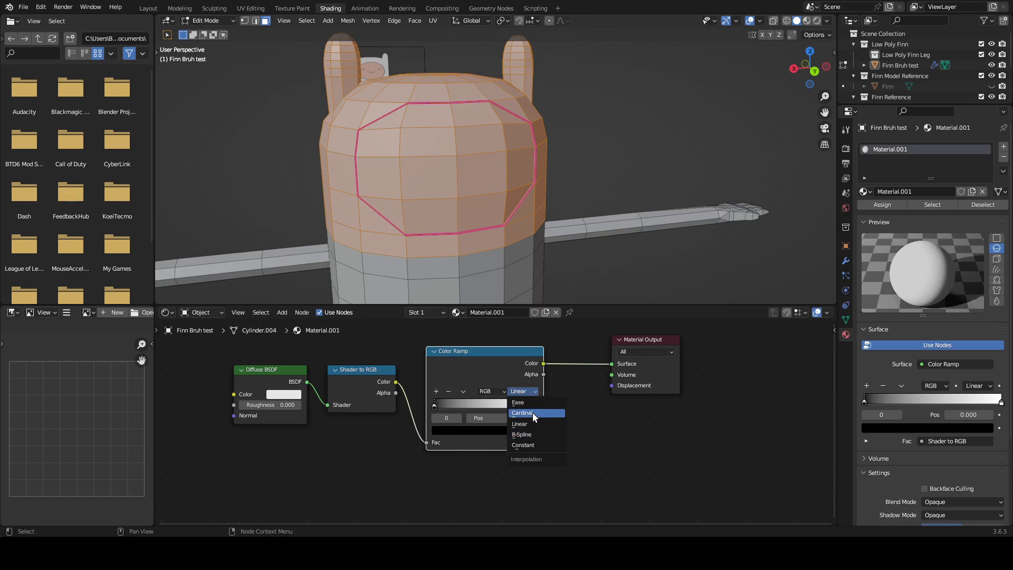
click(532, 413)
drag(534, 409, 565, 428)
mouse_move(432, 407)
mouse_down()
mouse_move(493, 419)
mouse_move(426, 416)
mouse_up()
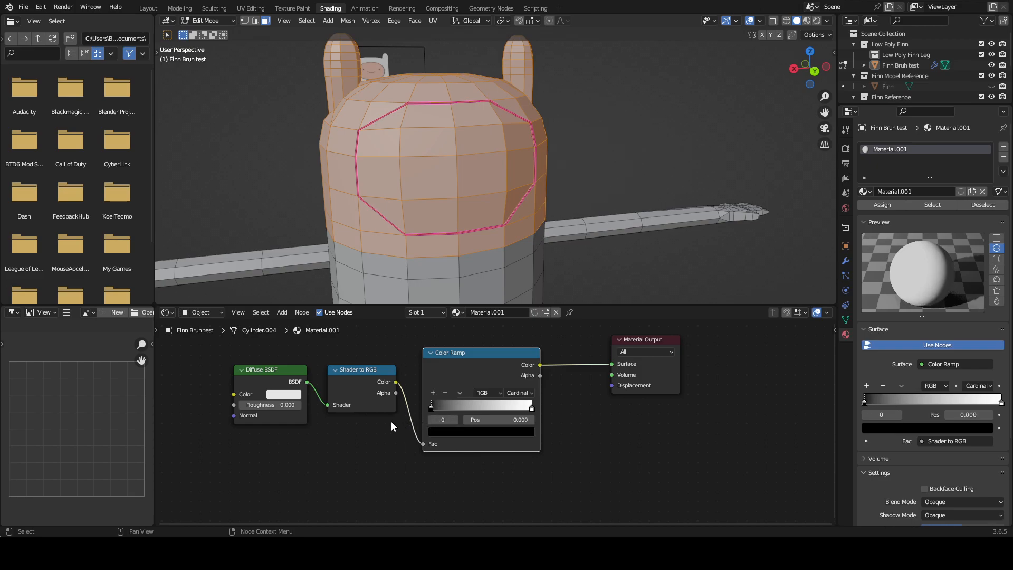
click(522, 393)
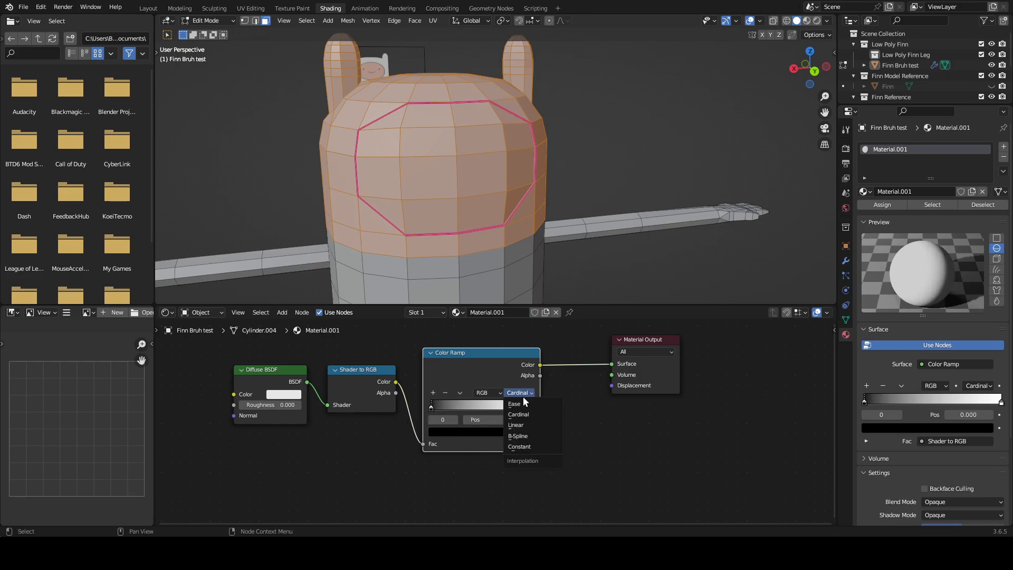
click(532, 425)
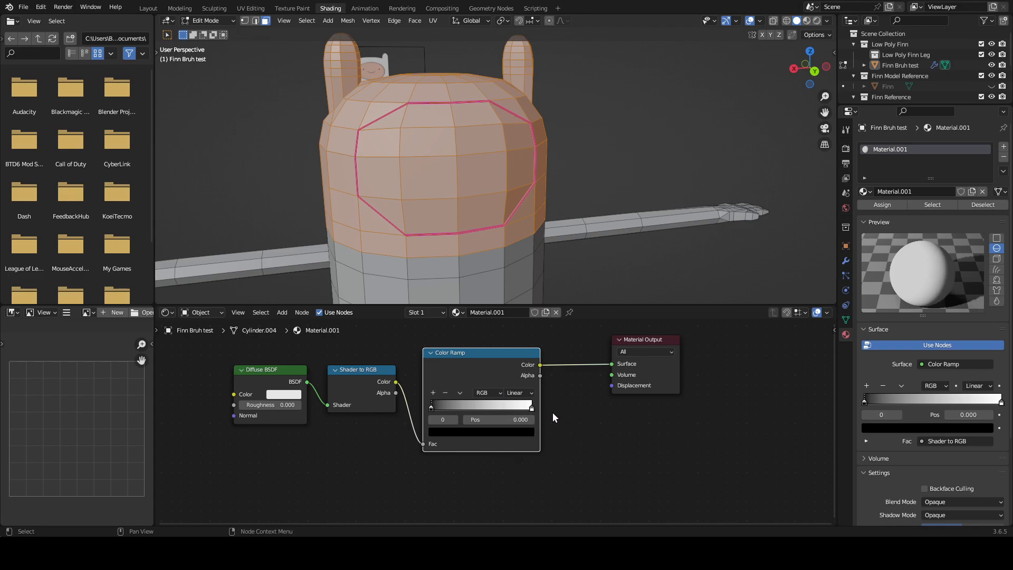
drag(530, 410, 543, 428)
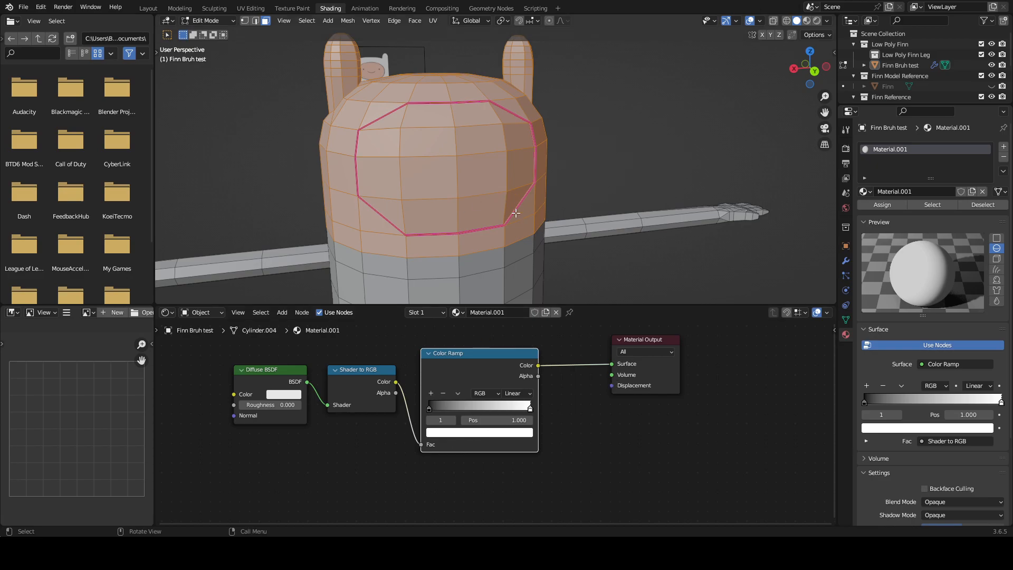
Step: Deselect all faces inside the seam-outlined face opening, keeping the surrounding hood and ears selected
middle_drag(516, 213, 462, 217)
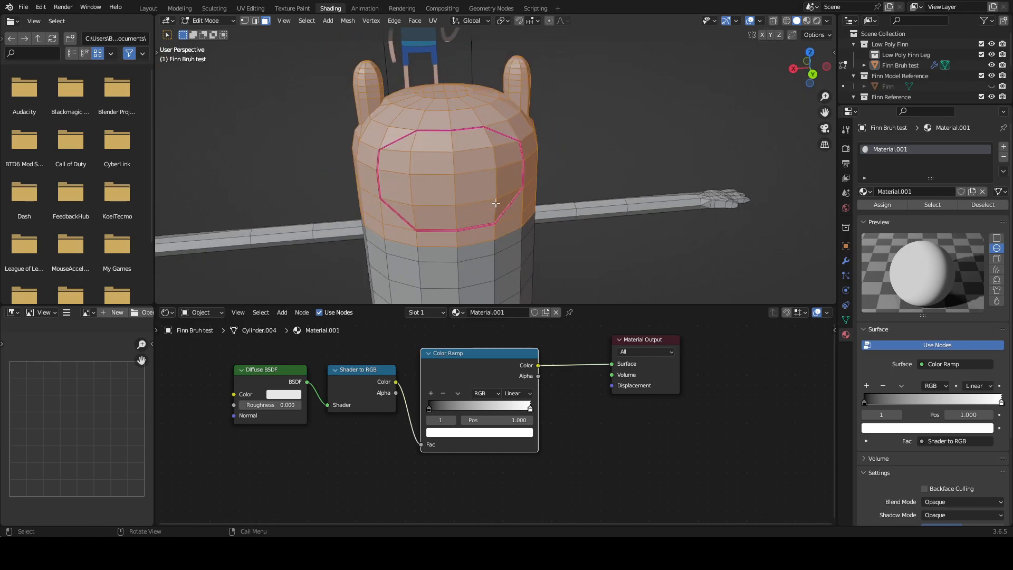
shift+click(501, 140)
shift+click(501, 138)
scroll(480, 144, up, 3)
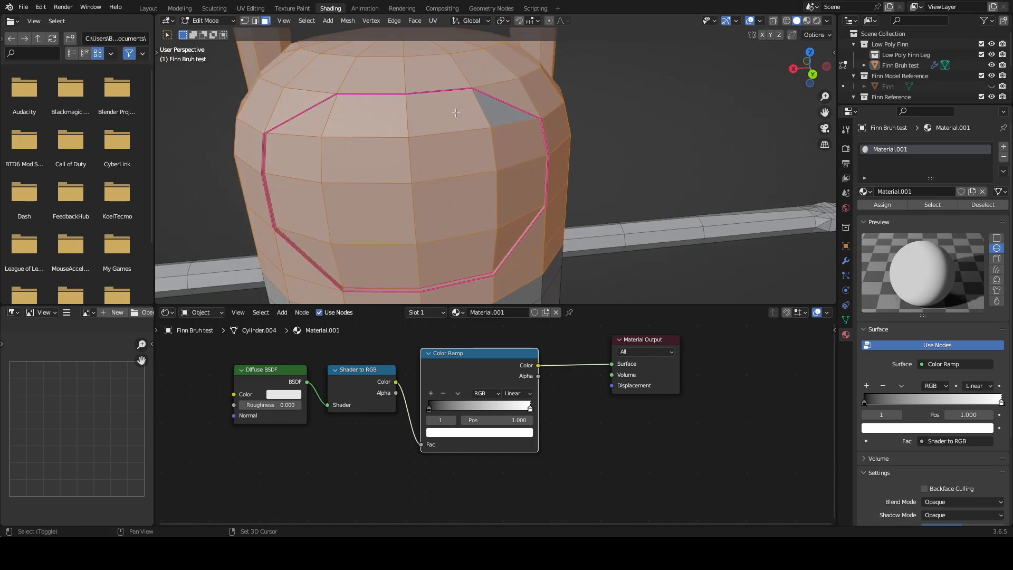
shift+click(453, 112)
shift+click(331, 122)
shift+click(314, 211)
shift+click(323, 258)
shift+click(364, 258)
shift+click(379, 211)
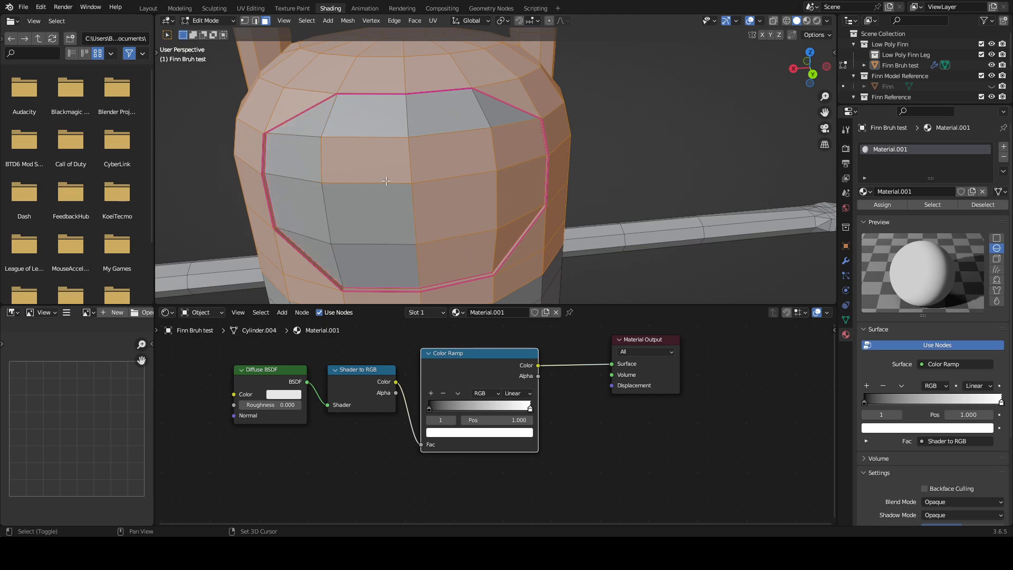
shift+click(443, 161)
shift+click(451, 201)
shift+click(469, 257)
shift+click(521, 231)
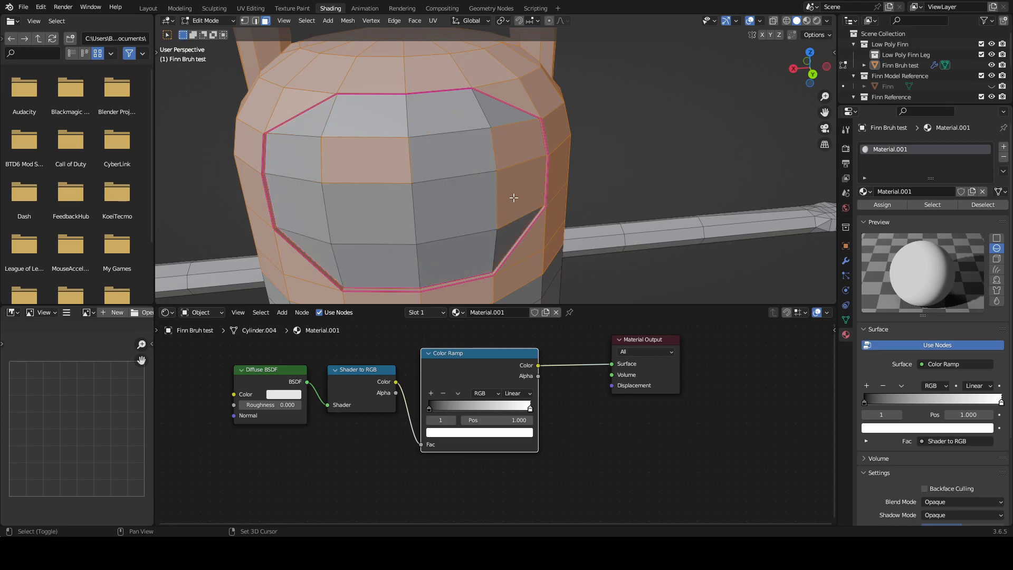
shift+click(515, 198)
shift+click(519, 139)
shift+click(394, 164)
scroll(395, 164, up, 1)
middle_drag(395, 163, 379, 133)
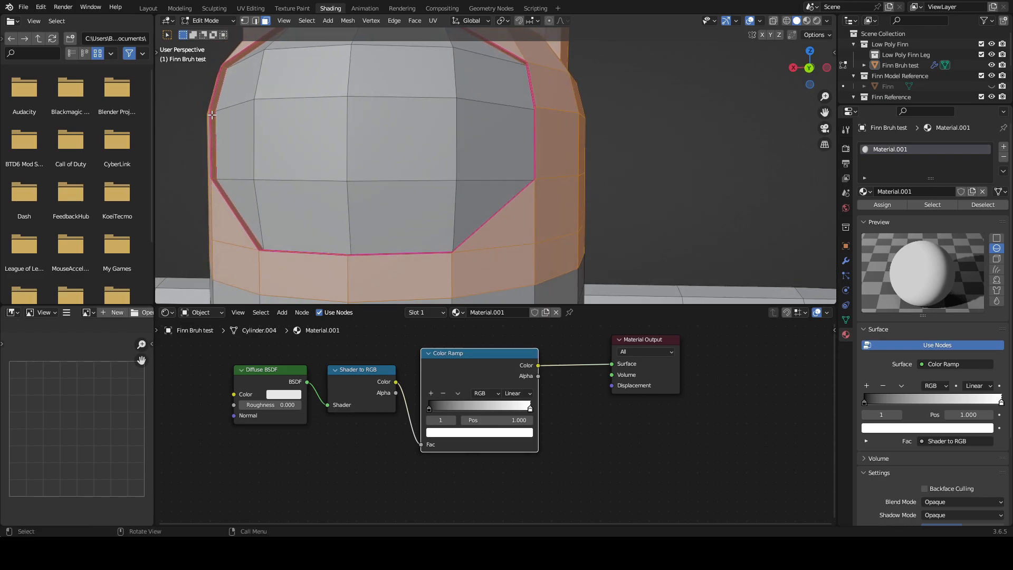
middle_drag(359, 51, 395, 104)
middle_drag(602, 251, 610, 229)
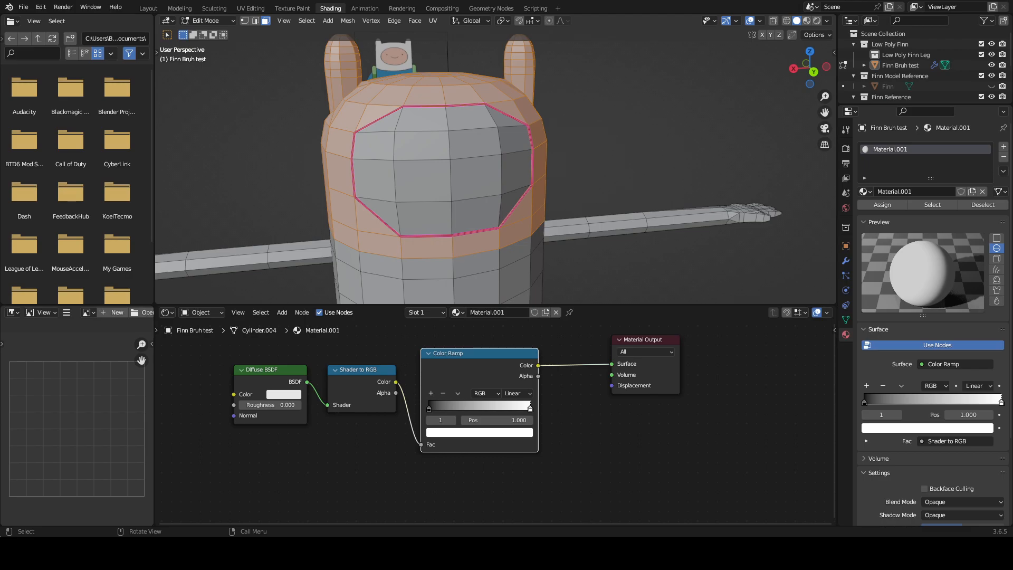
Step: Rename the head material as "Finn mask color"
right_click(889, 150)
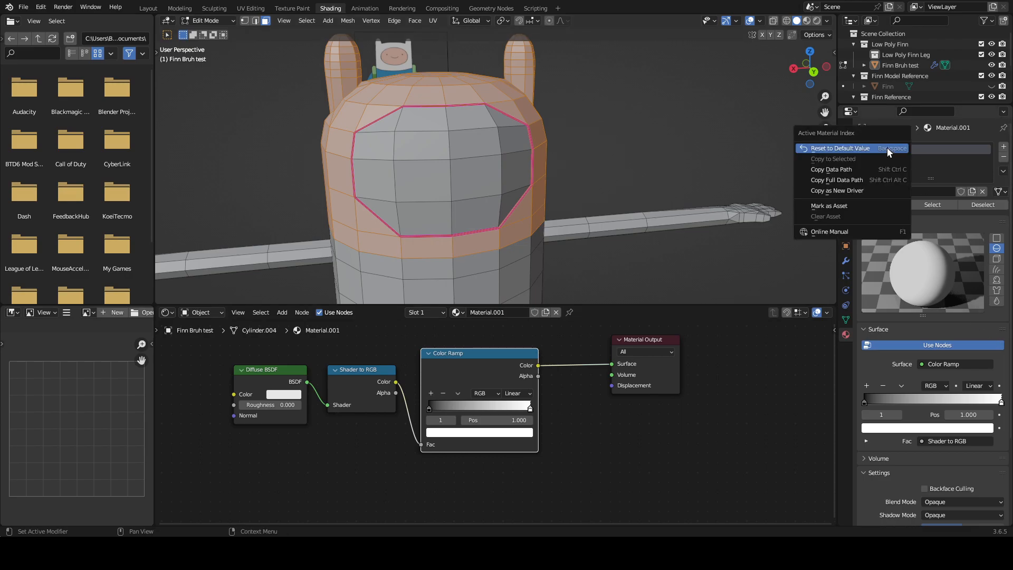
click(889, 150)
double_click(895, 149)
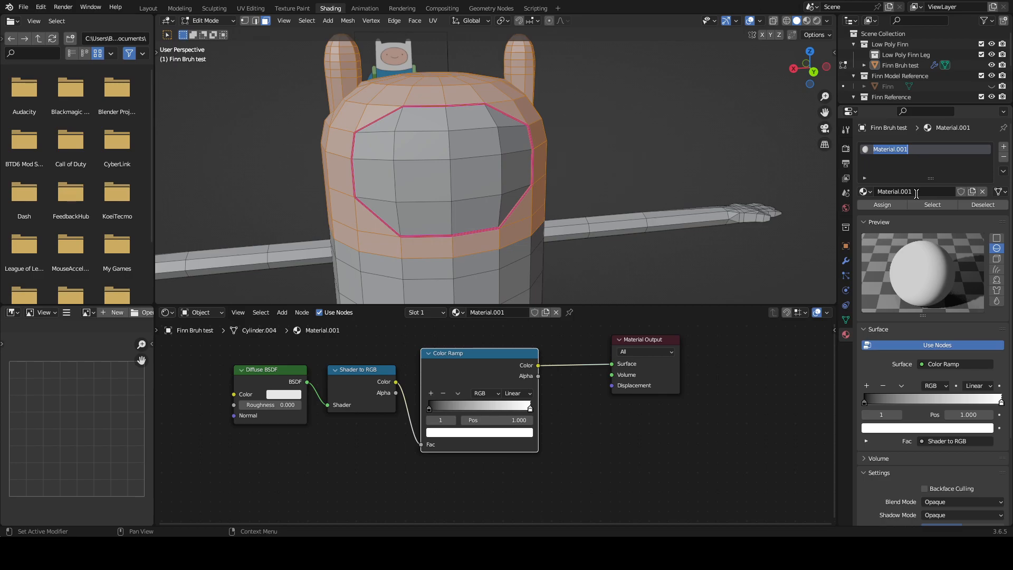
text(Finn mask color)
key(Return)
Step: Enlarge the 3D viewport and the shader editor over the file browser and image editor areas
scroll(581, 289, down, 3)
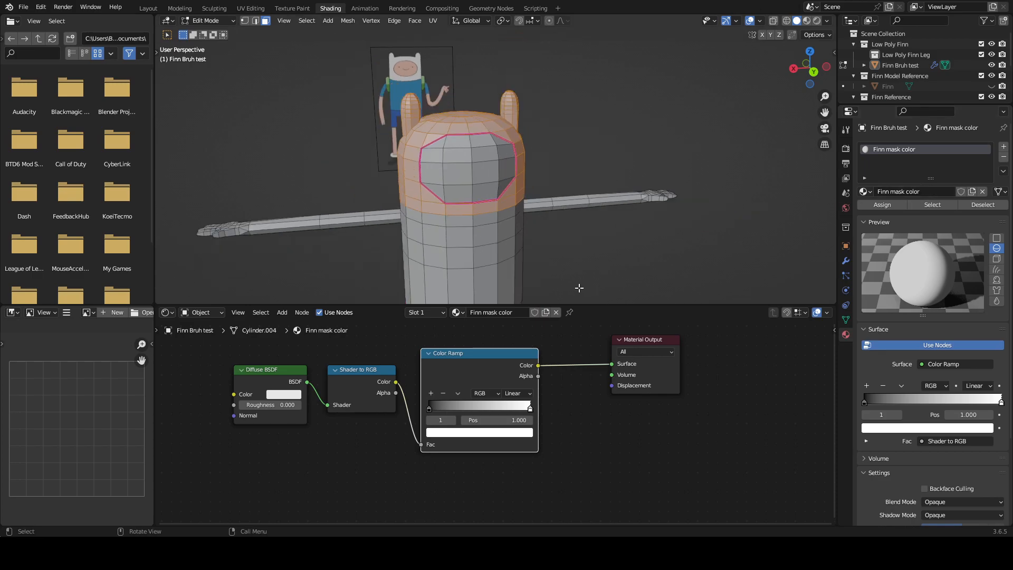
drag(157, 15, 148, 21)
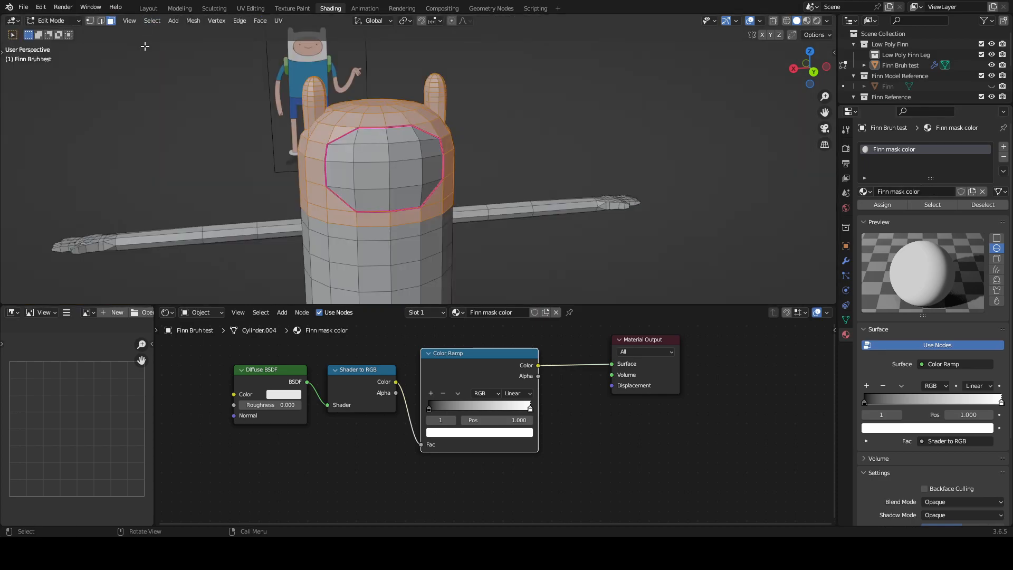
drag(155, 308, 142, 318)
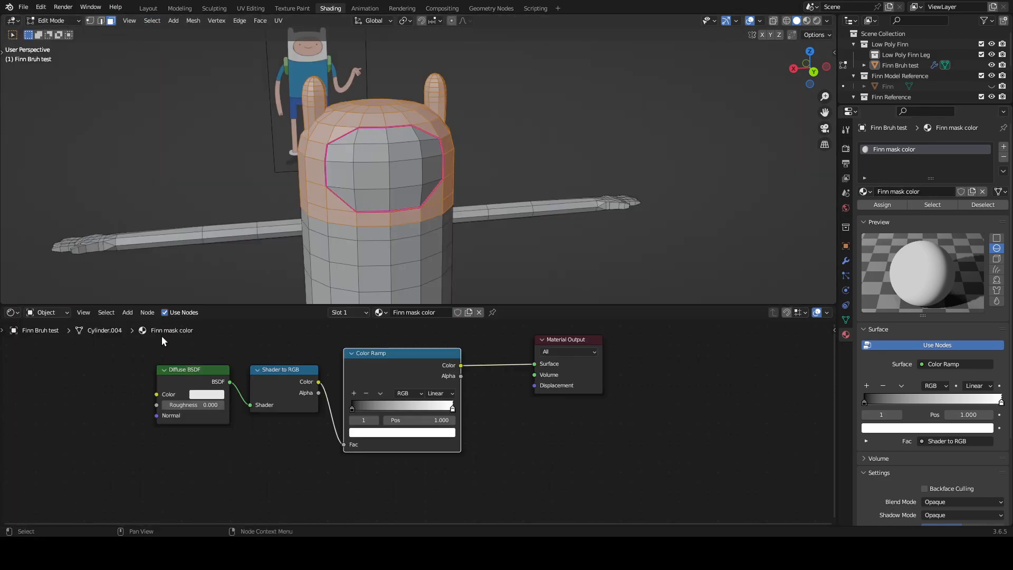
Step: Examine the whole character model, including its torso, arms and legs, from several angles
scroll(522, 264, up, 1)
scroll(523, 265, down, 2)
middle_drag(523, 265, 596, 184)
right_click(395, 218)
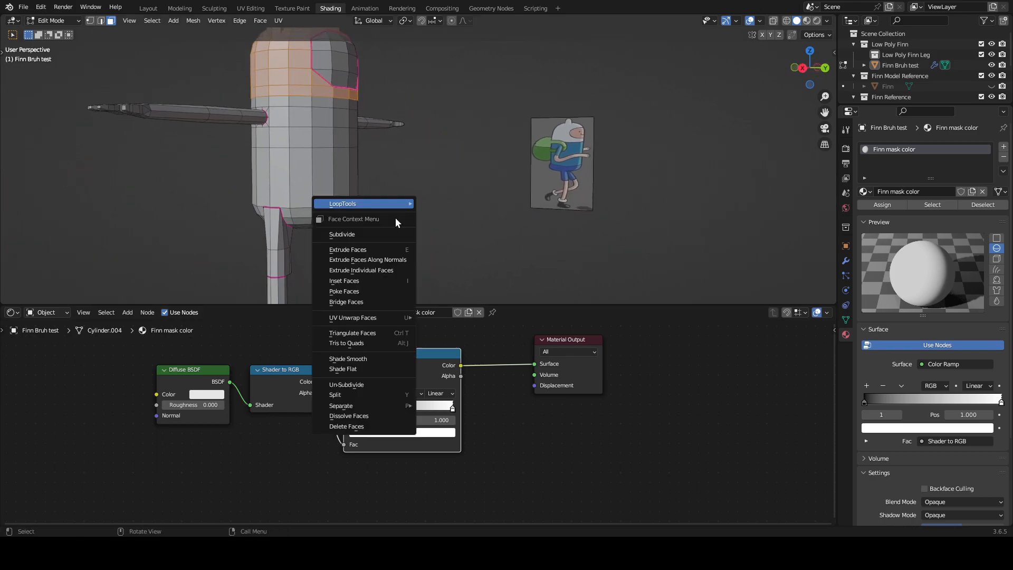
middle_drag(459, 135, 437, 243)
scroll(437, 244, up, 3)
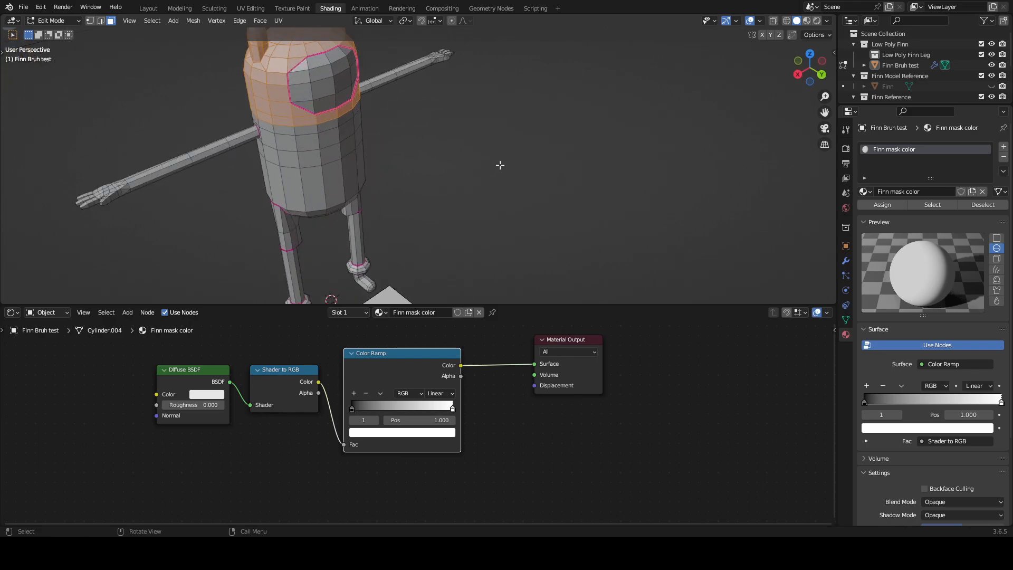
scroll(565, 204, down, 3)
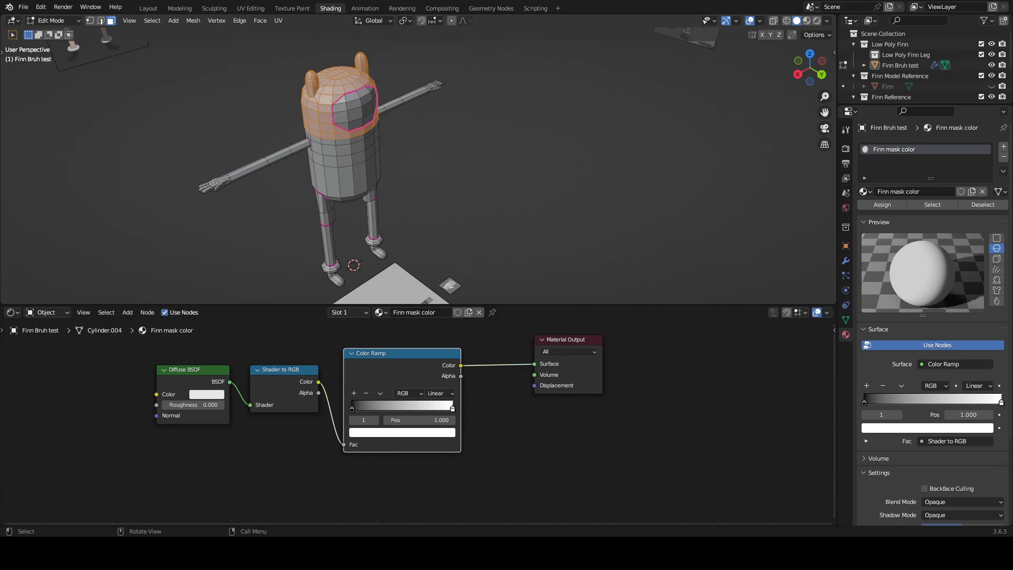
middle_drag(592, 228, 570, 225)
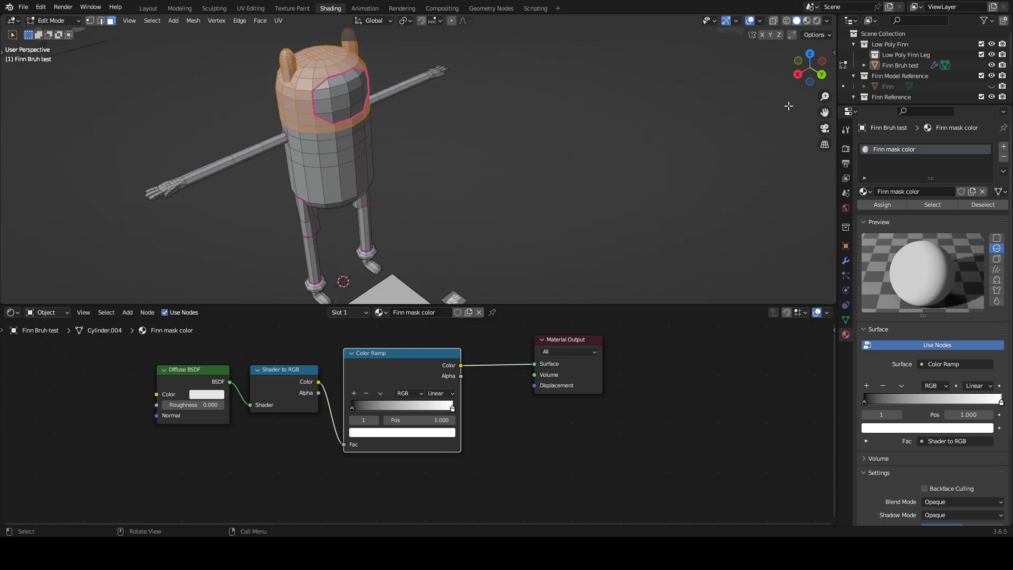
Step: Inspect the character in Material Preview shading, both in and out of Edit Mode, and return to Solid shading
key(z)
click(532, 209)
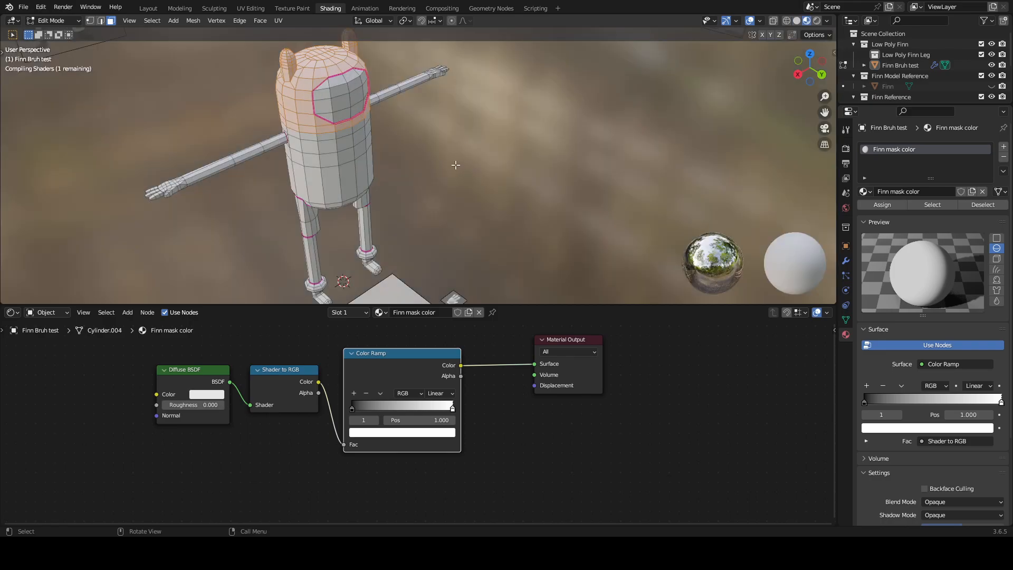
scroll(446, 159, up, 1)
key(Tab)
mouse_move(480, 155)
middle_down()
mouse_move(482, 144)
mouse_move(421, 125)
mouse_move(461, 218)
mouse_move(435, 202)
mouse_move(405, 226)
mouse_move(491, 213)
mouse_move(477, 231)
middle_up()
scroll(462, 219, up, 2)
scroll(491, 213, down, 2)
key(Tab)
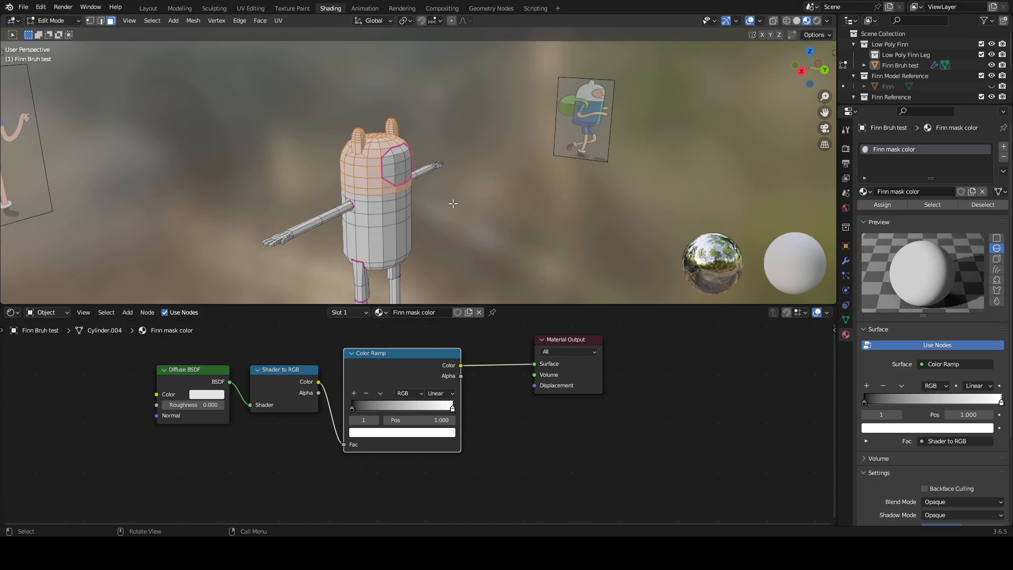
key(z)
click(556, 209)
Step: Clear the face selection, leave Edit Mode on the character, and add a UV sphere to the scene
scroll(537, 251, down, 1)
right_click(506, 195)
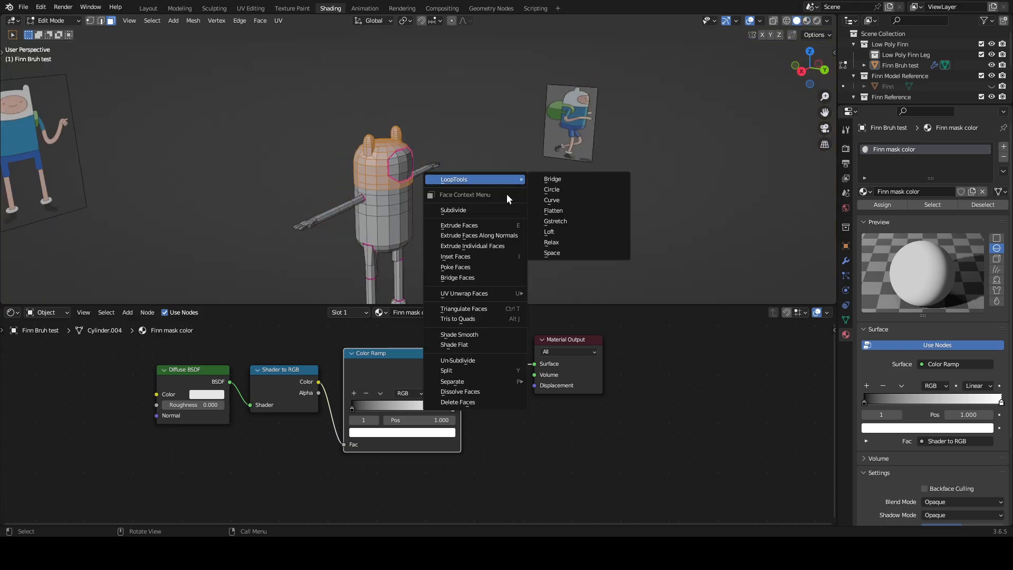
click(445, 120)
key(shift+a)
key(Escape)
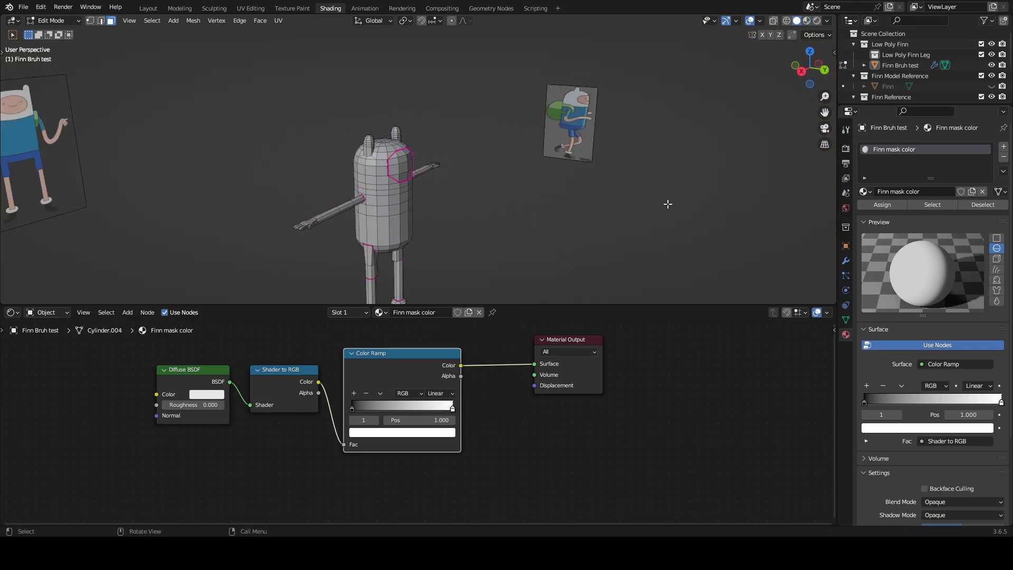
key(Tab)
key(shift+a)
mouse_move(489, 185)
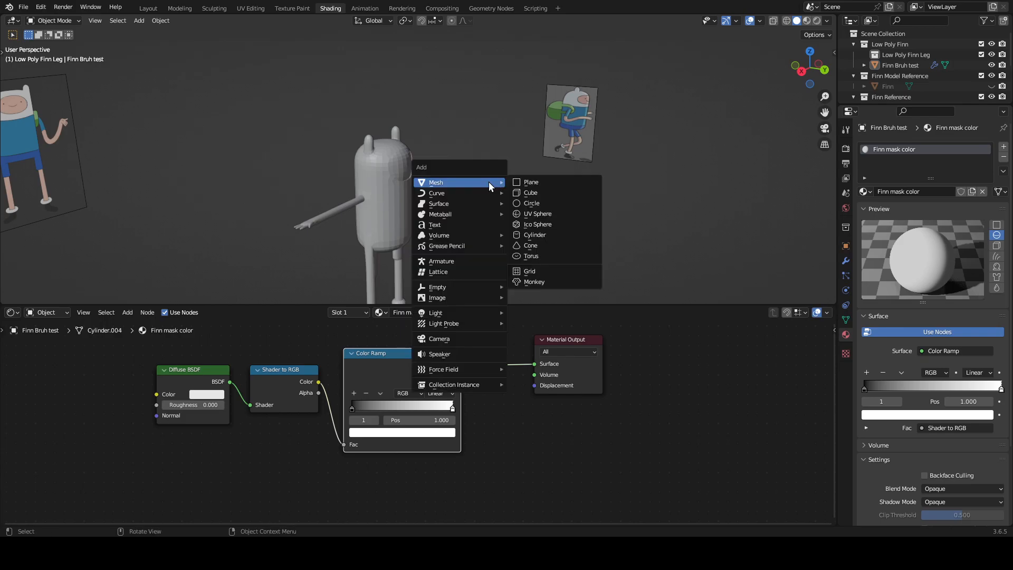
click(556, 212)
scroll(526, 239, down, 4)
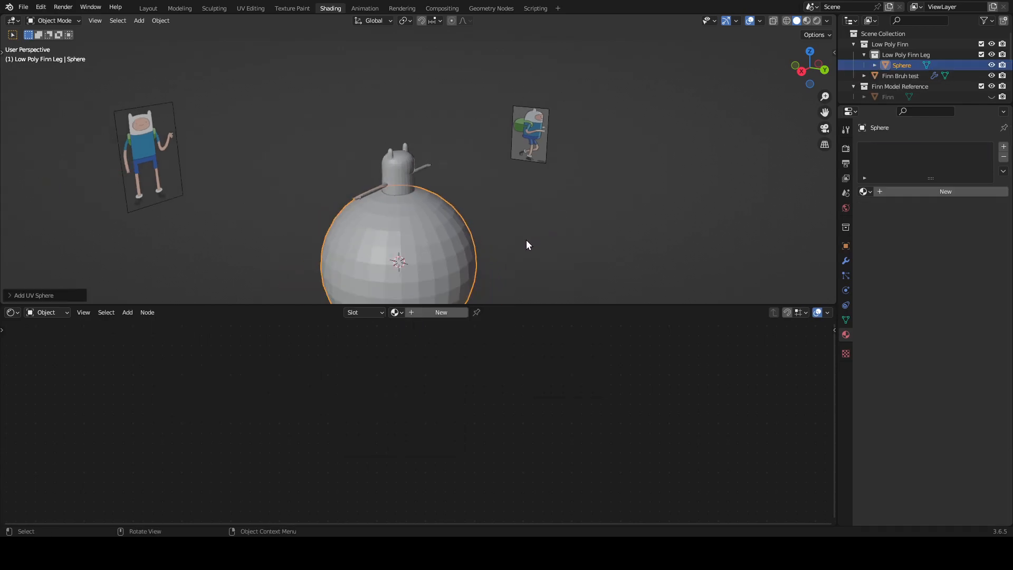
Step: Scale the UV sphere down and move it along the Y axis in front of the character
key(s)
drag(443, 230, 418, 224)
key(ctrl+z)
key(s)
key(Return)
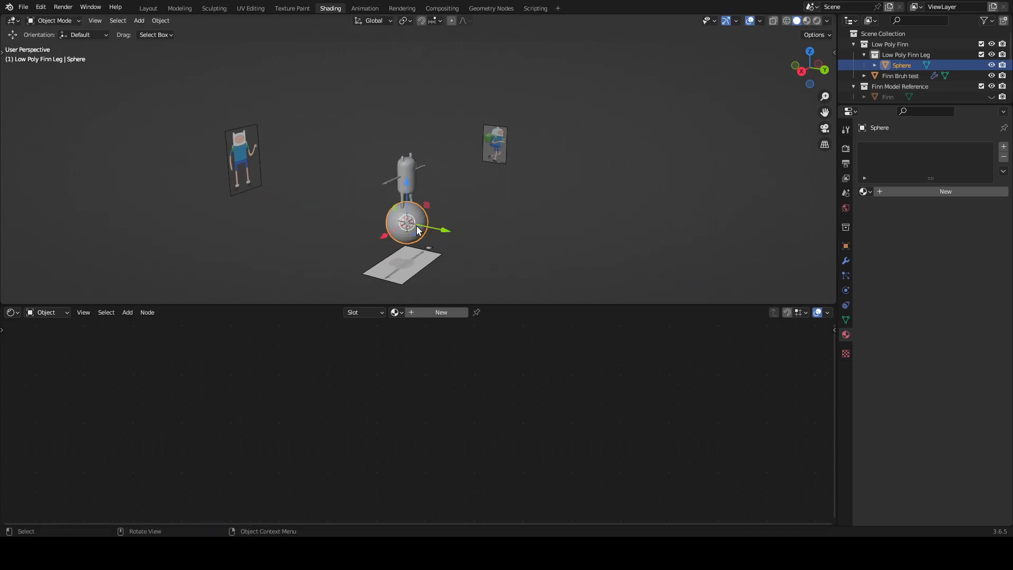
key(g)
key(y)
click(487, 239)
middle_drag(487, 239, 611, 148)
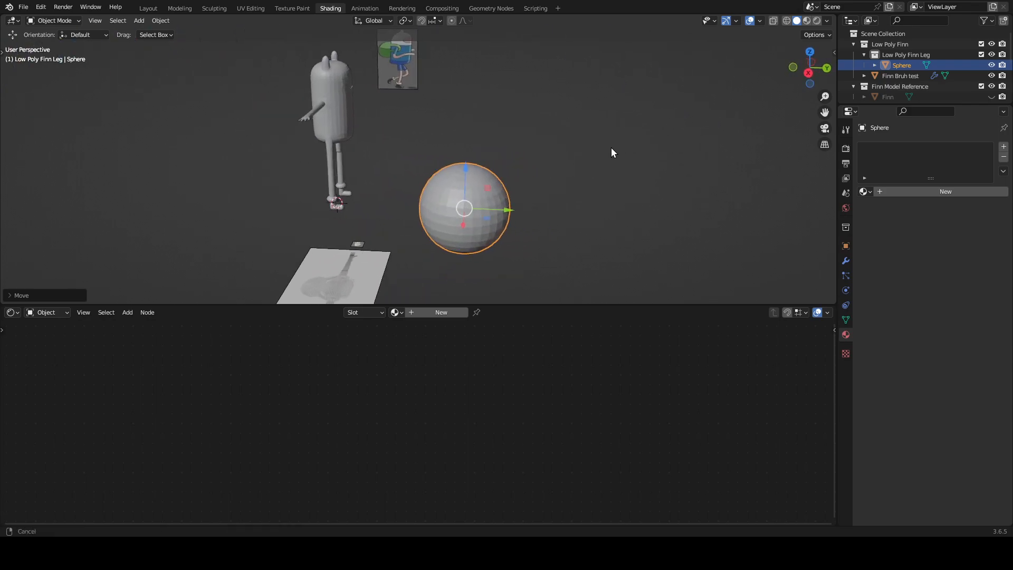
Step: Assign the existing Finn mask color material to the sphere and display the scene in Material Preview
click(868, 193)
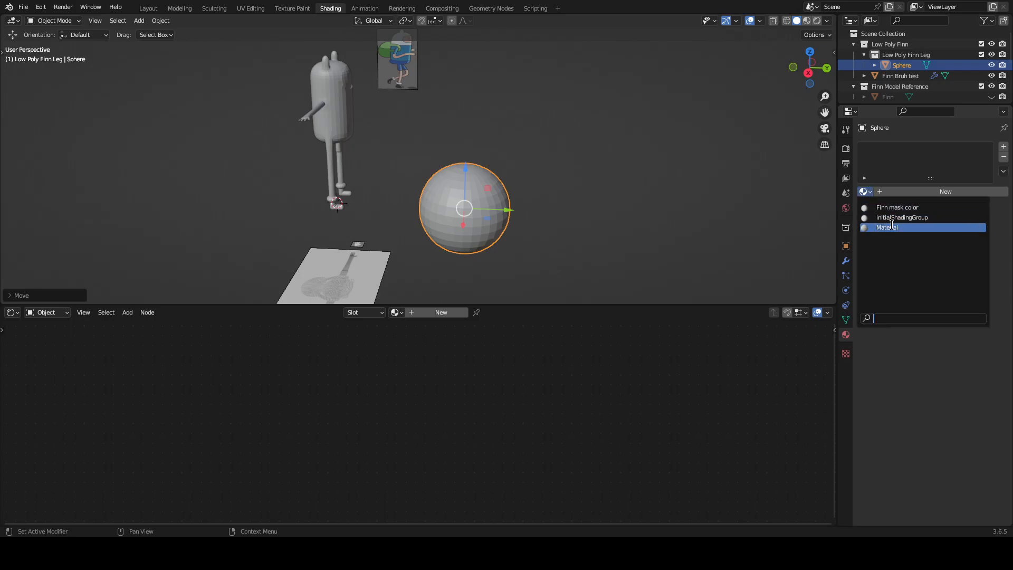
click(948, 210)
key(z)
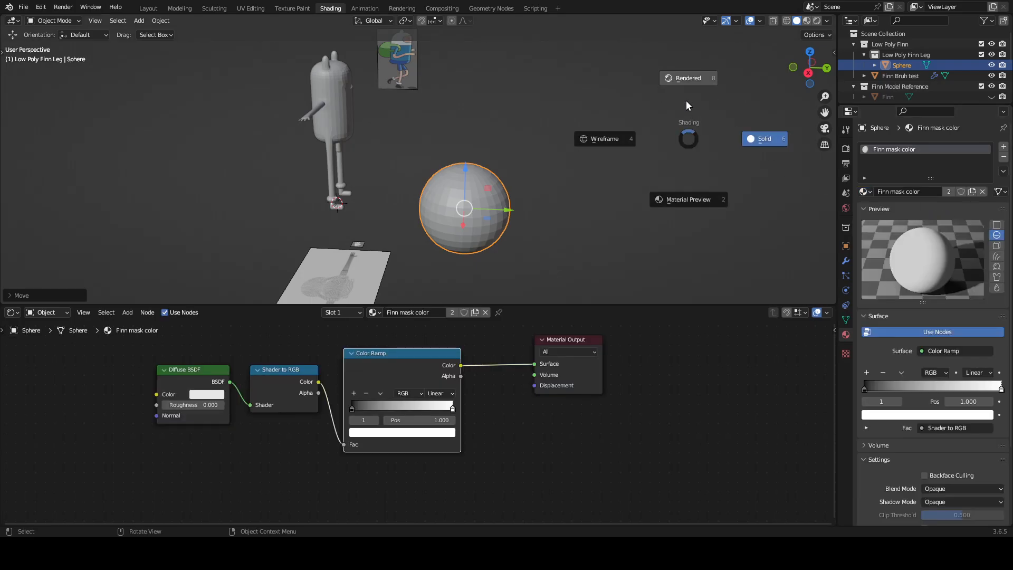
click(697, 188)
mouse_move(638, 182)
middle_down()
mouse_move(543, 185)
mouse_move(547, 212)
mouse_move(581, 109)
middle_up()
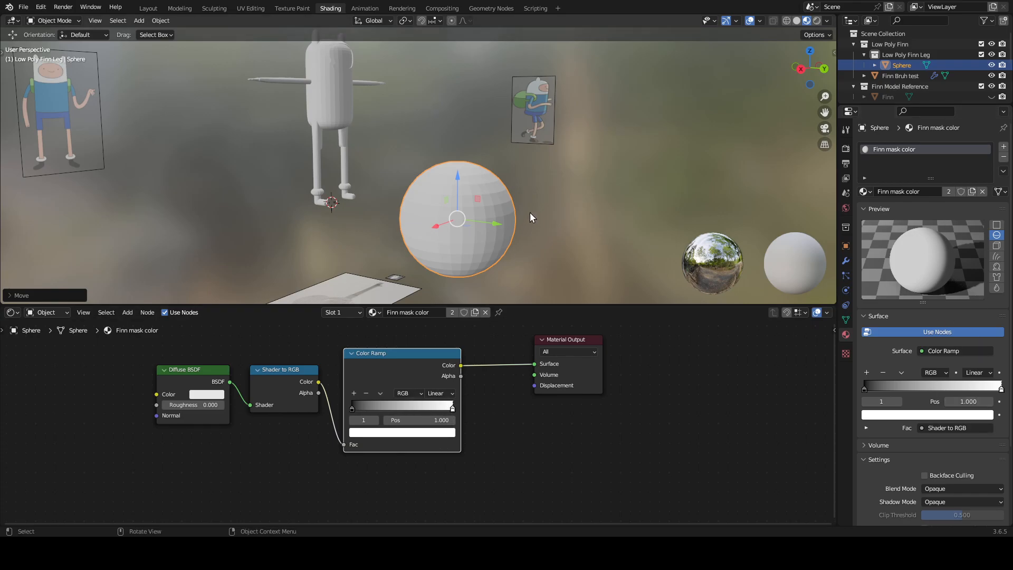
Step: Set the interpolation of the Finn mask color Color Ramp to Constant
click(446, 393)
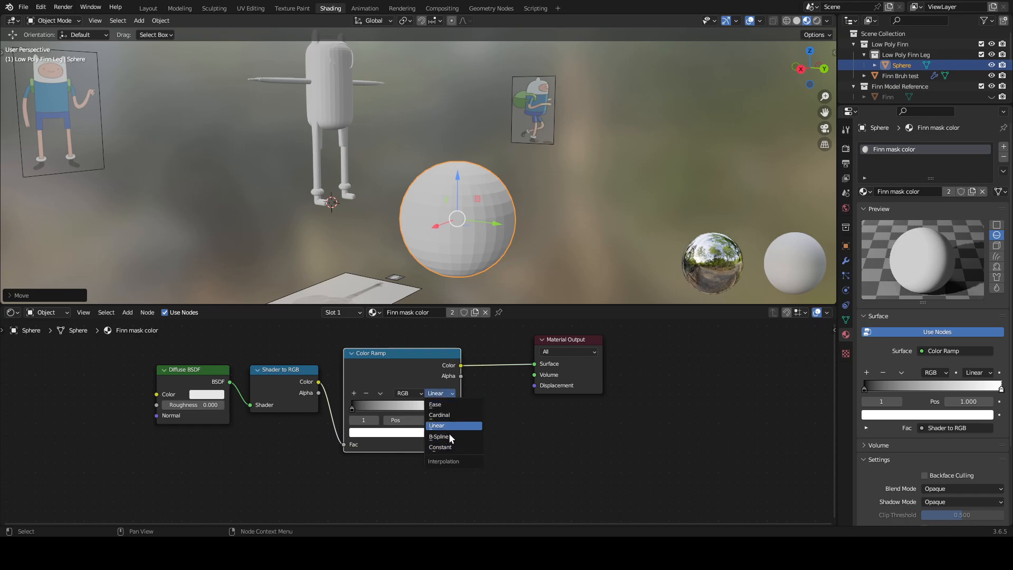
click(457, 447)
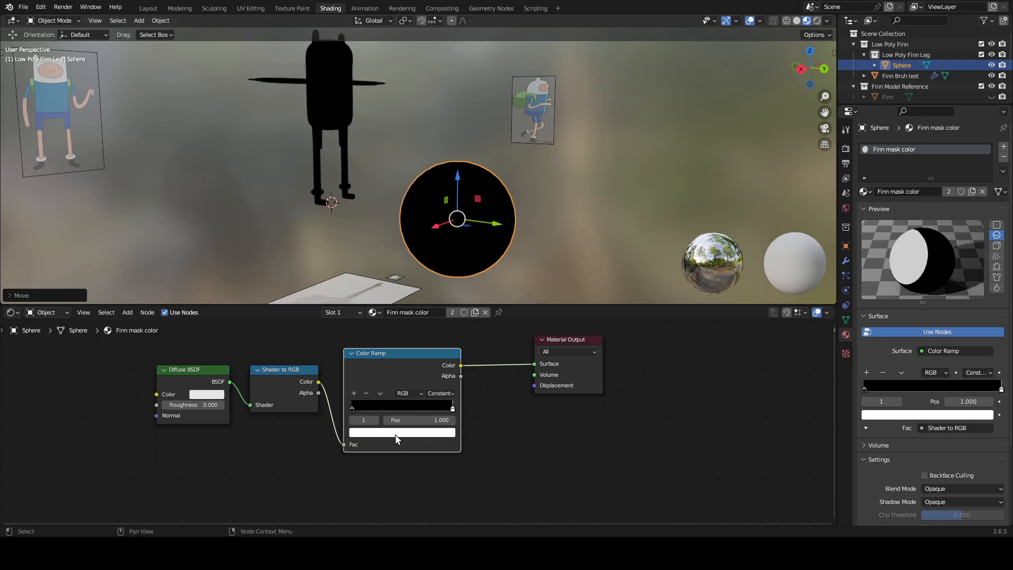
Step: Shift the Color Ramp's white stop inward and move its black stop to position 0.250
key(g)
click(453, 407)
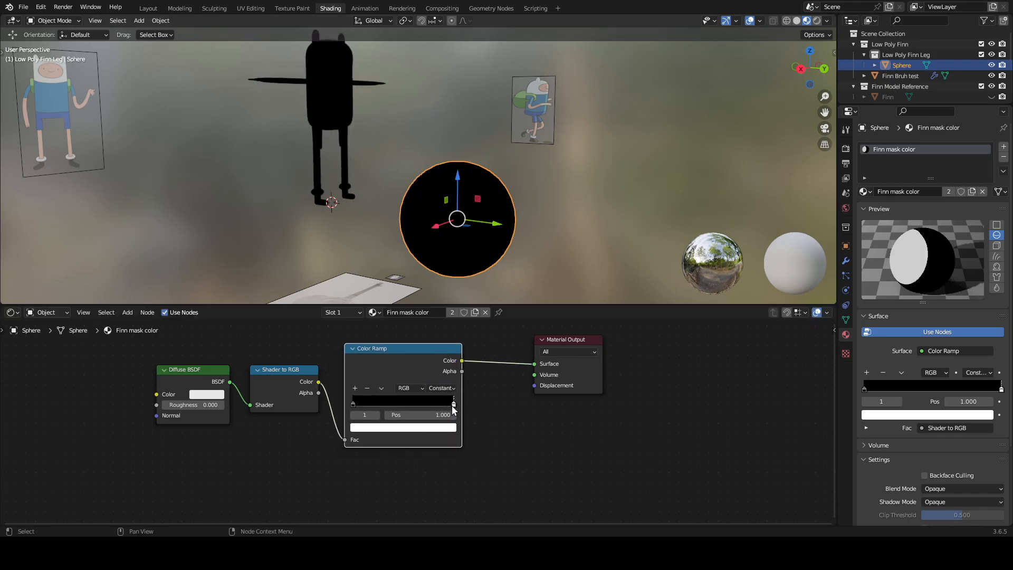
drag(453, 404, 419, 428)
drag(355, 410, 380, 411)
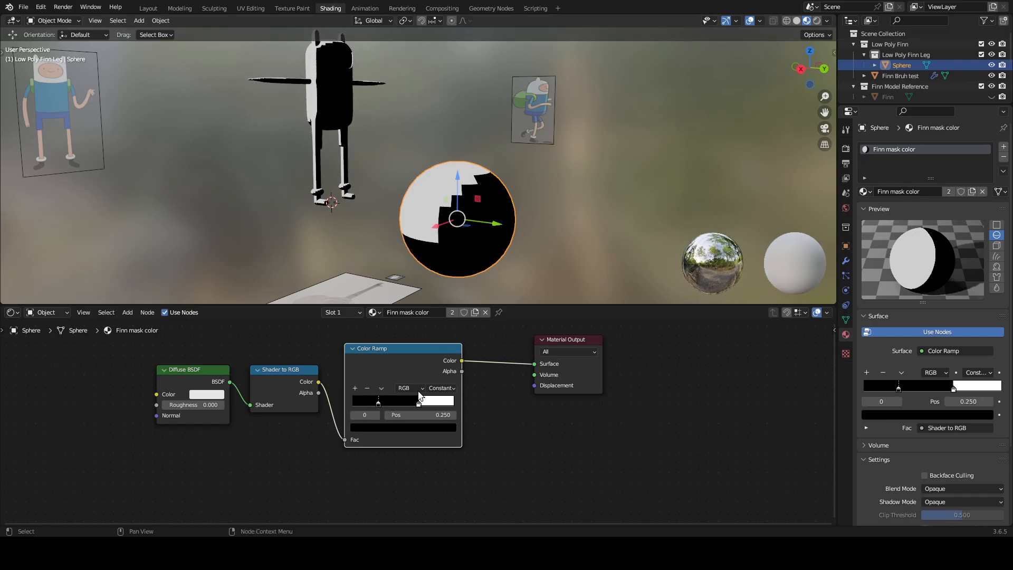
Step: Change the color of the Color Ramp's black stop to dark grey
click(388, 427)
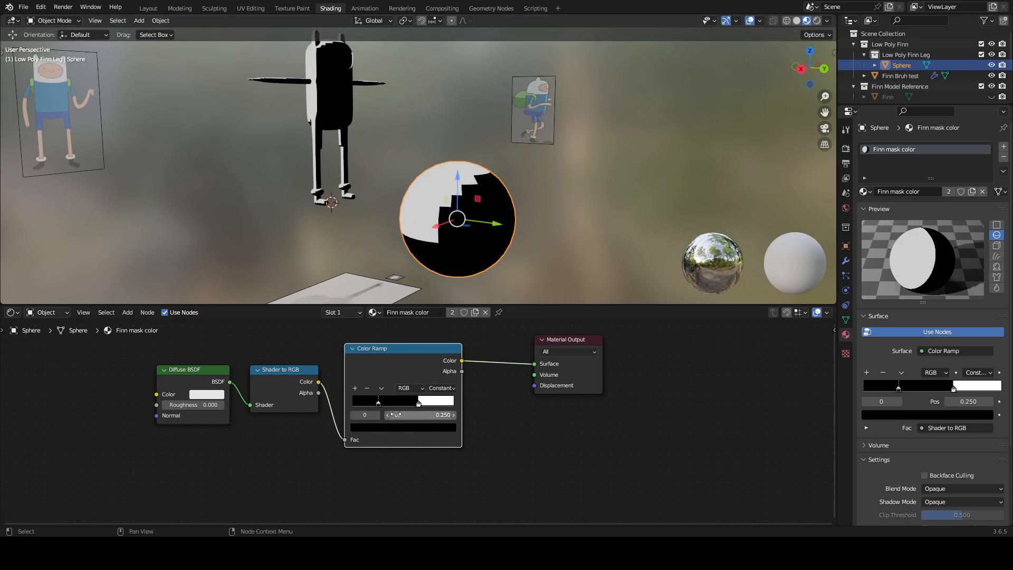
click(422, 427)
mouse_move(431, 352)
mouse_down()
mouse_move(434, 304)
mouse_move(433, 335)
mouse_up()
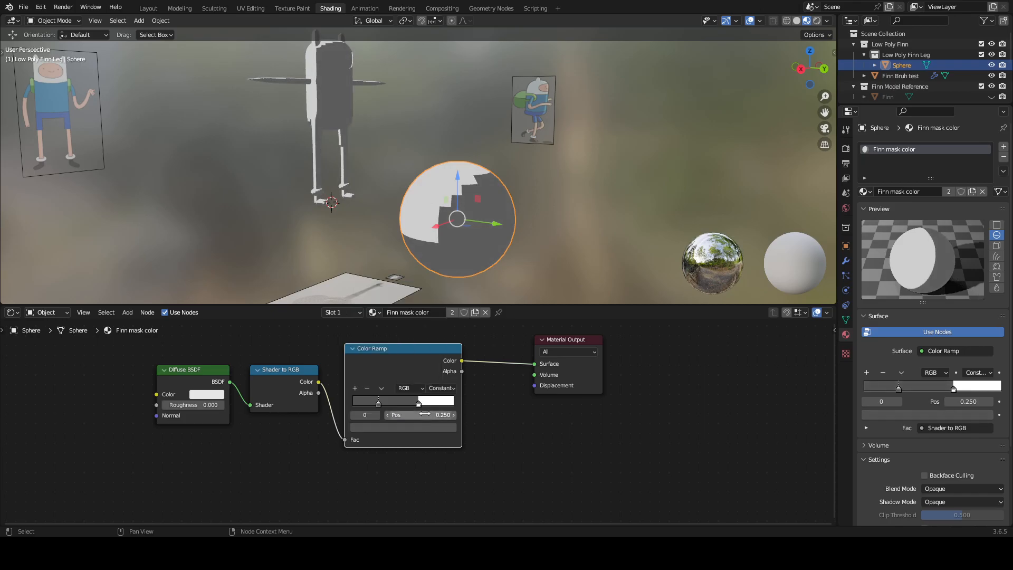
Step: Move the Color Ramp's dark grey stop to the start of the ramp and the white stop to position 0.559
drag(379, 406, 358, 409)
drag(424, 407, 417, 409)
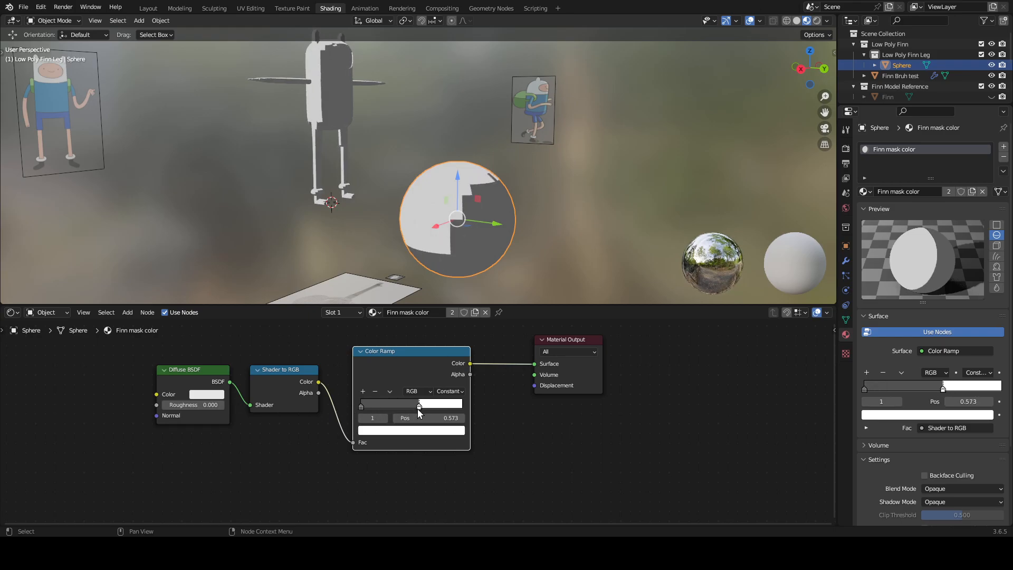
Step: Examine the two-tone shading on the sphere and the character from several angles and distances
middle_drag(491, 229, 613, 258)
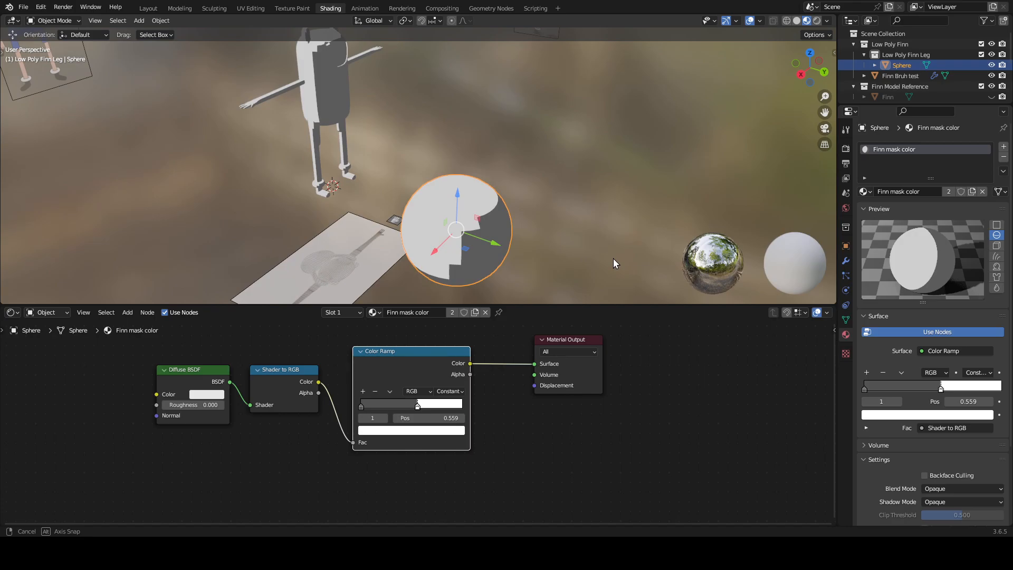
scroll(555, 268, down, 3)
scroll(555, 268, up, 3)
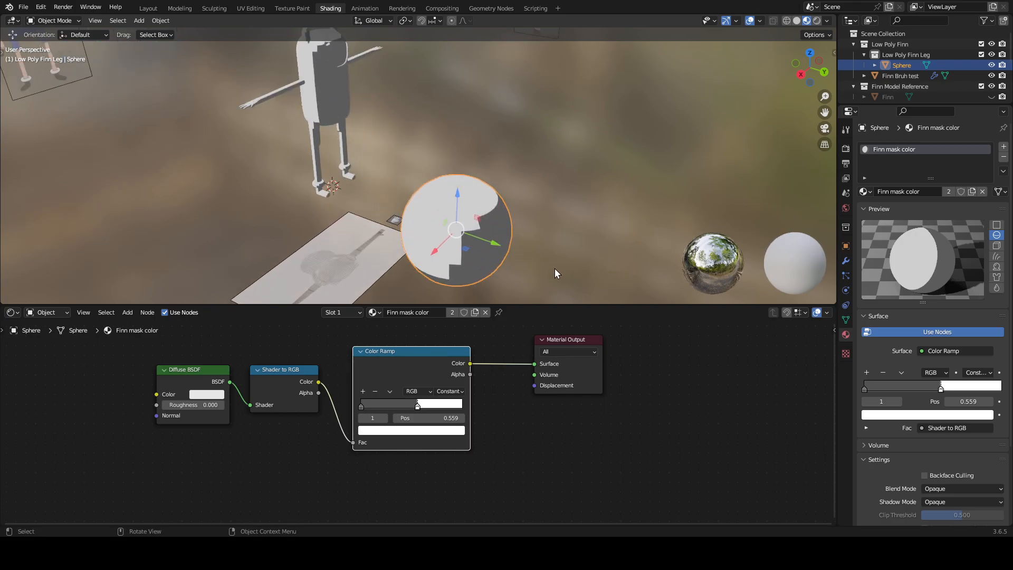
middle_drag(555, 268, 649, 221)
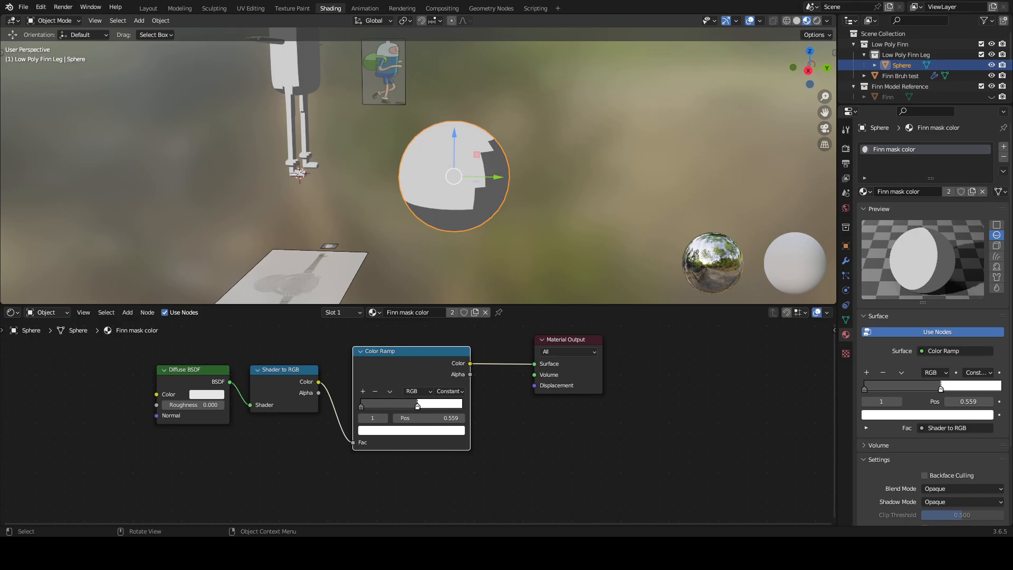
scroll(465, 245, down, 4)
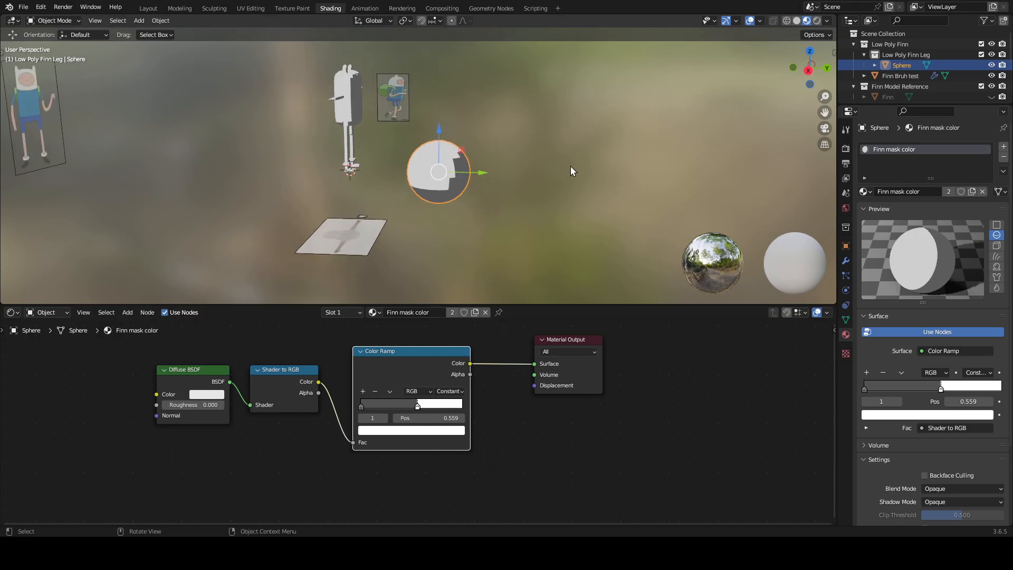
middle_drag(571, 166, 516, 172)
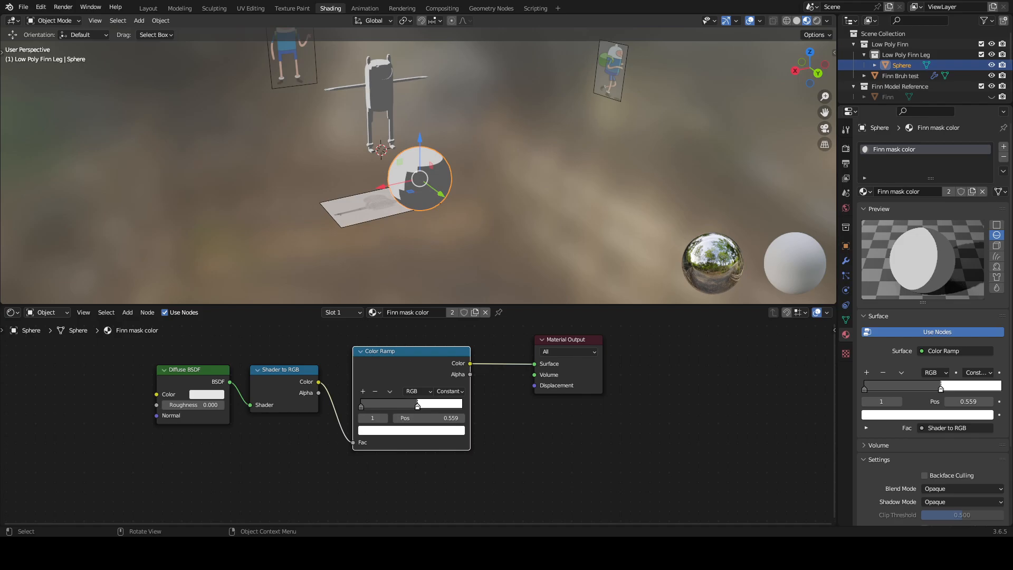
scroll(496, 207, up, 2)
scroll(483, 197, down, 3)
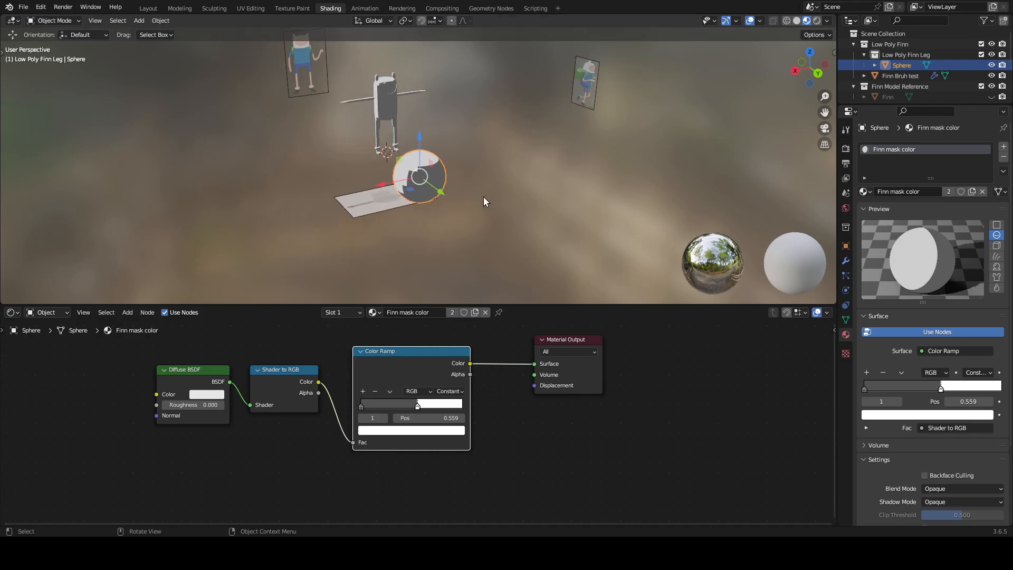
Step: Delete the test sphere from the scene
key(x)
click(467, 175)
middle_drag(466, 175, 256, 31)
Step: Switch to the Layout workspace, select the Finn Bruh test character and enter Edit Mode
click(148, 8)
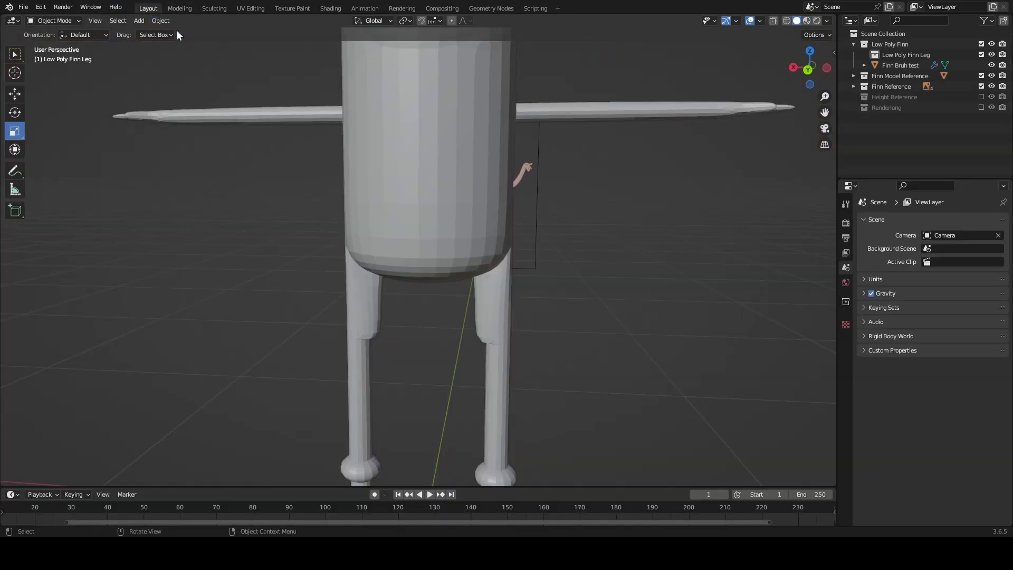
scroll(528, 139, up, 1)
scroll(522, 140, down, 5)
shift+middle_drag(505, 145, 538, 239)
scroll(557, 250, up, 4)
click(544, 252)
key(Tab)
scroll(549, 253, up, 3)
scroll(542, 244, down, 1)
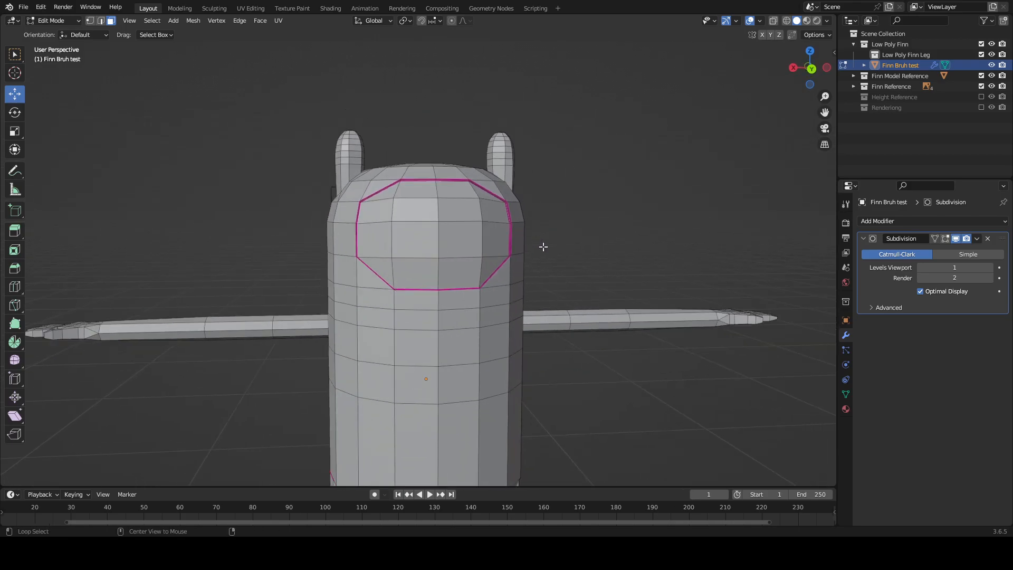
Step: Select all faces of the head and ears, front and back, using X-ray in the back orthographic view
key(alt+z)
key(ctrl+KP_1)
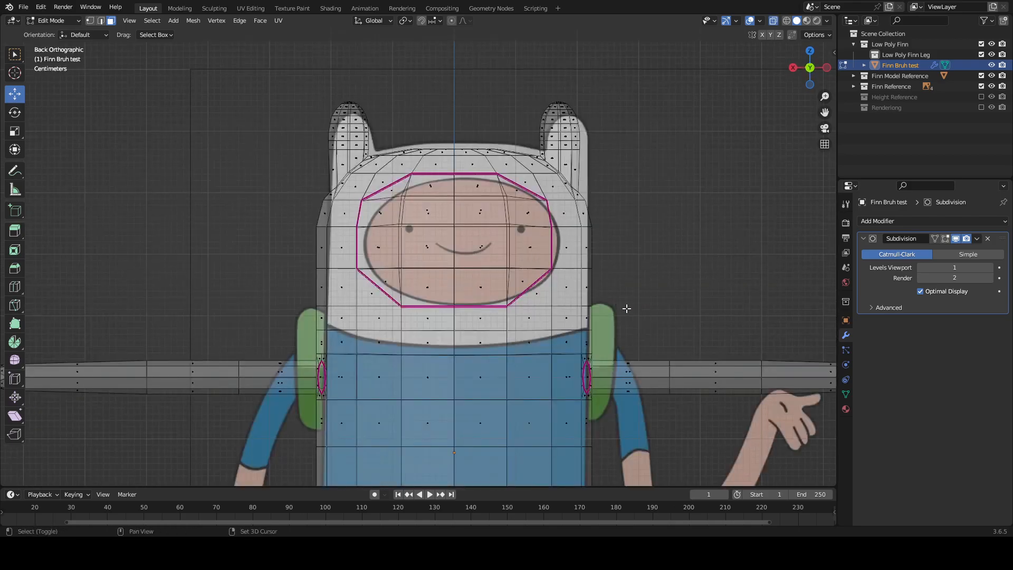
drag(612, 325, 282, 85)
middle_drag(572, 185, 586, 228)
key(alt+z)
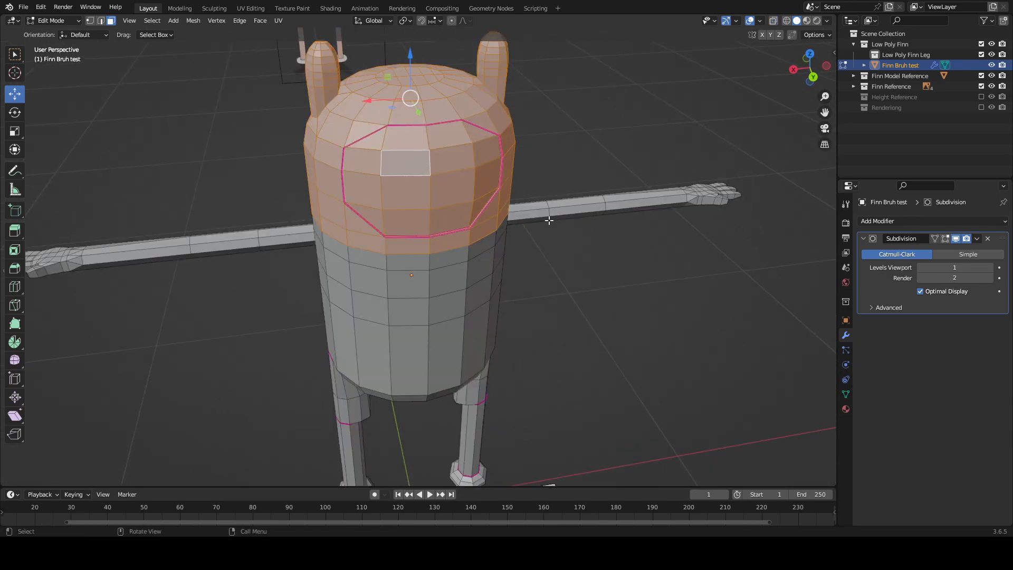
Step: Deselect all the faces inside the pink face outline so only the hood faces stay selected
scroll(587, 228, up, 5)
shift+middle_drag(550, 191, 529, 252)
shift+click(445, 255)
shift+click(429, 204)
shift+click(377, 209)
shift+click(365, 265)
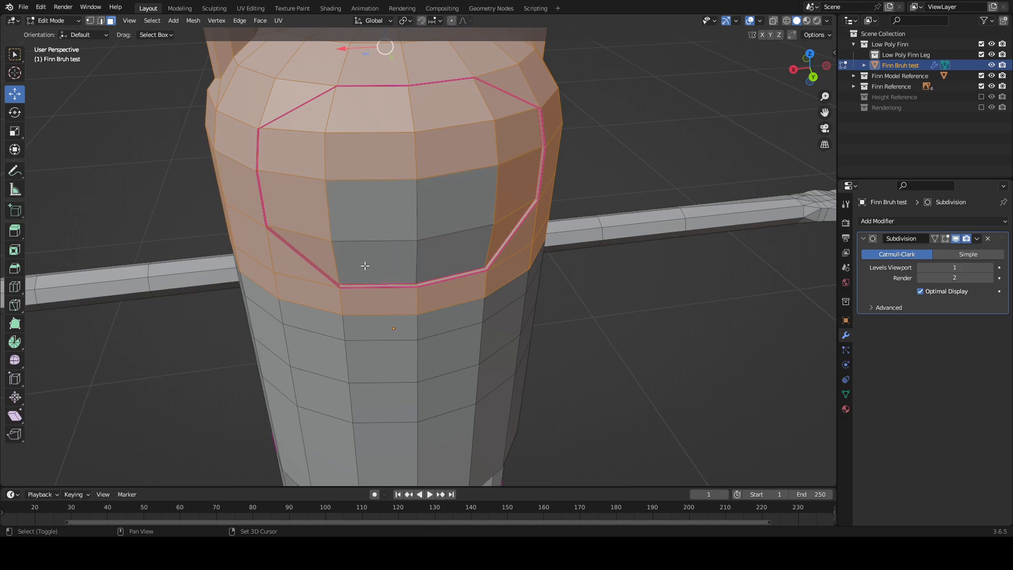
shift+click(297, 211)
shift+click(296, 153)
shift+click(304, 244)
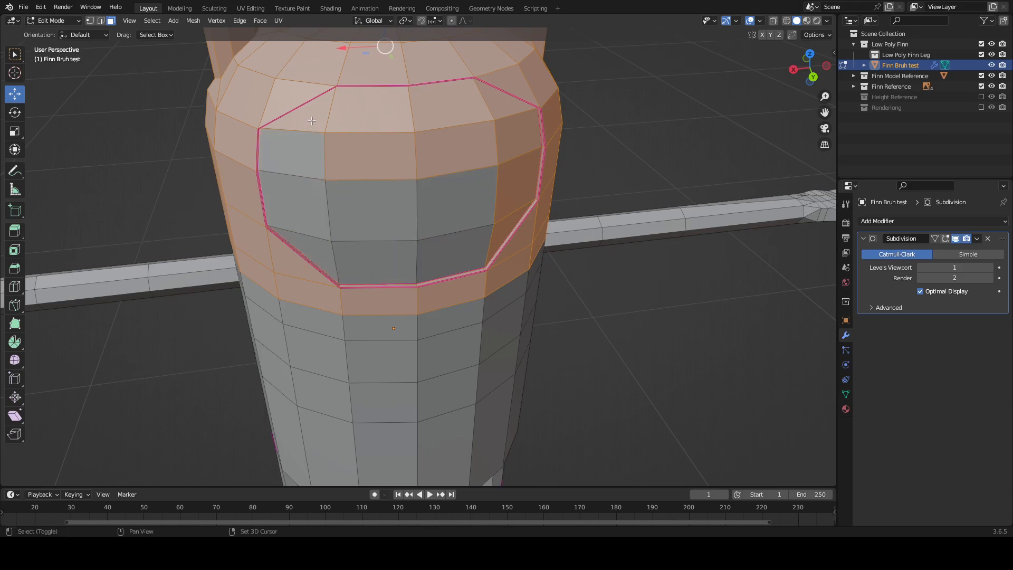
shift+click(311, 115)
shift+click(375, 111)
shift+click(370, 156)
shift+click(463, 111)
shift+click(461, 145)
shift+click(518, 141)
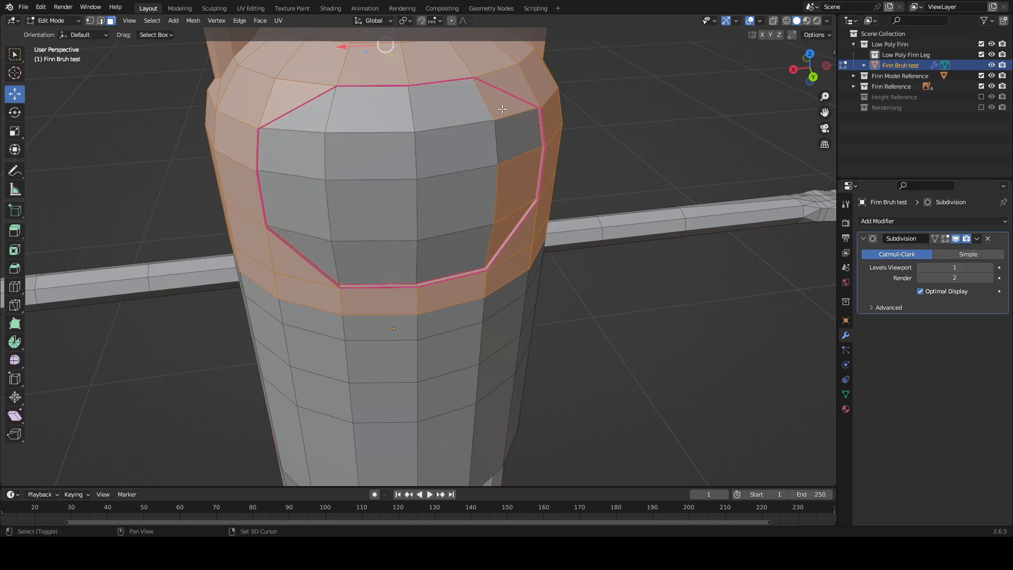
shift+click(502, 110)
shift+click(525, 187)
shift+click(509, 233)
scroll(570, 243, down, 3)
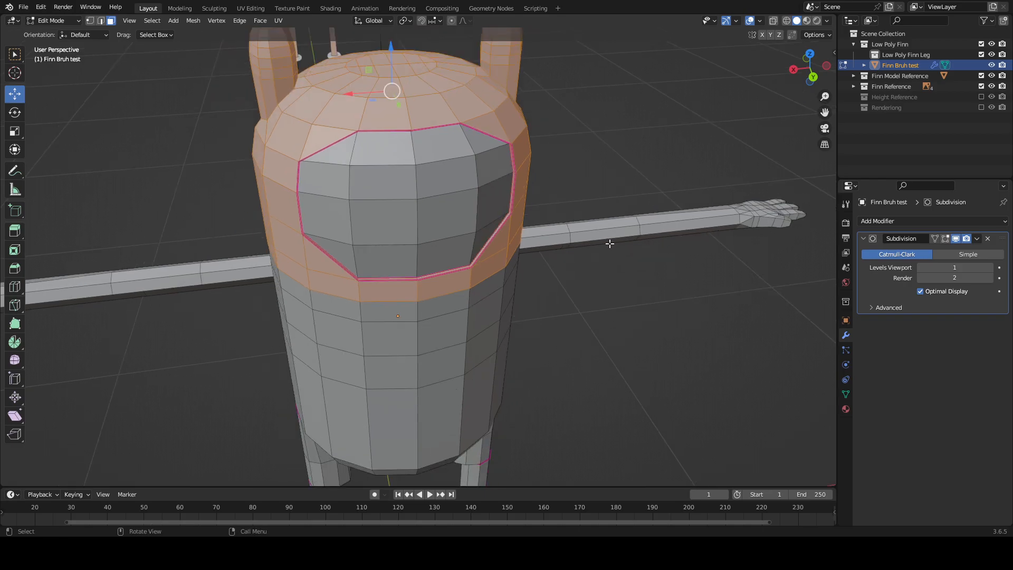
Step: Remove the Finn mask color material slot from the character in Object Mode
click(844, 410)
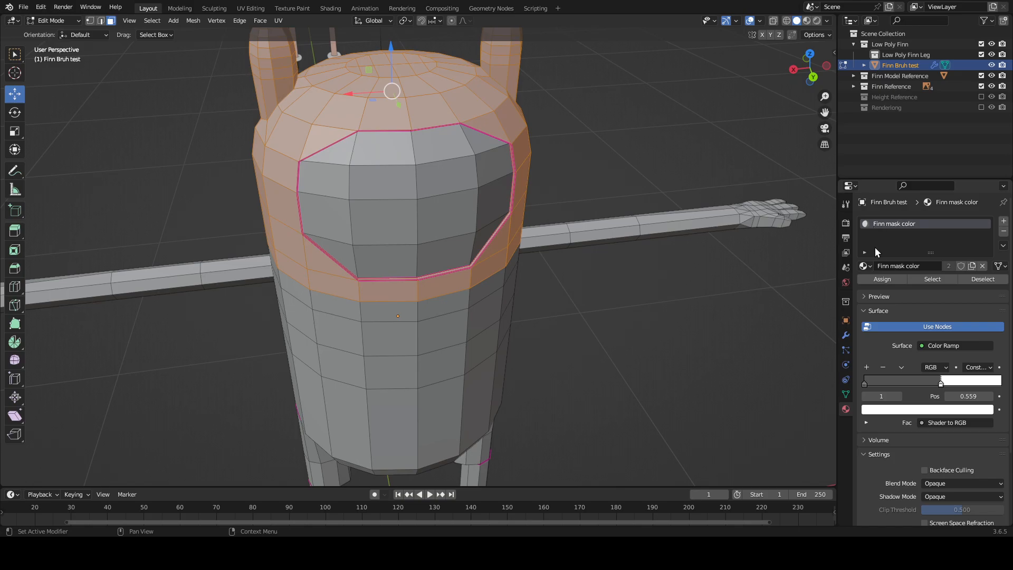
right_click(892, 225)
click(1003, 231)
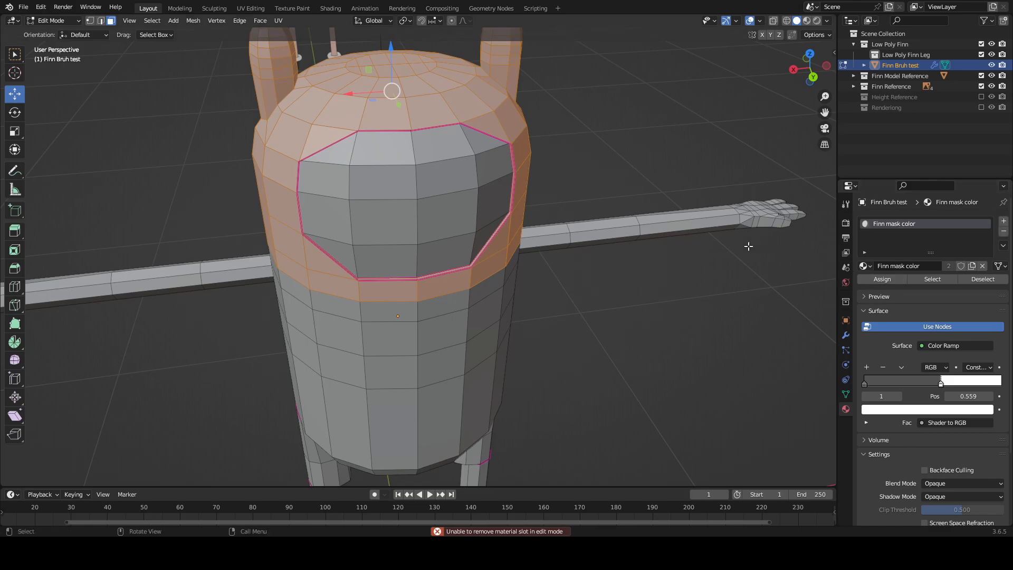
key(Tab)
click(1004, 231)
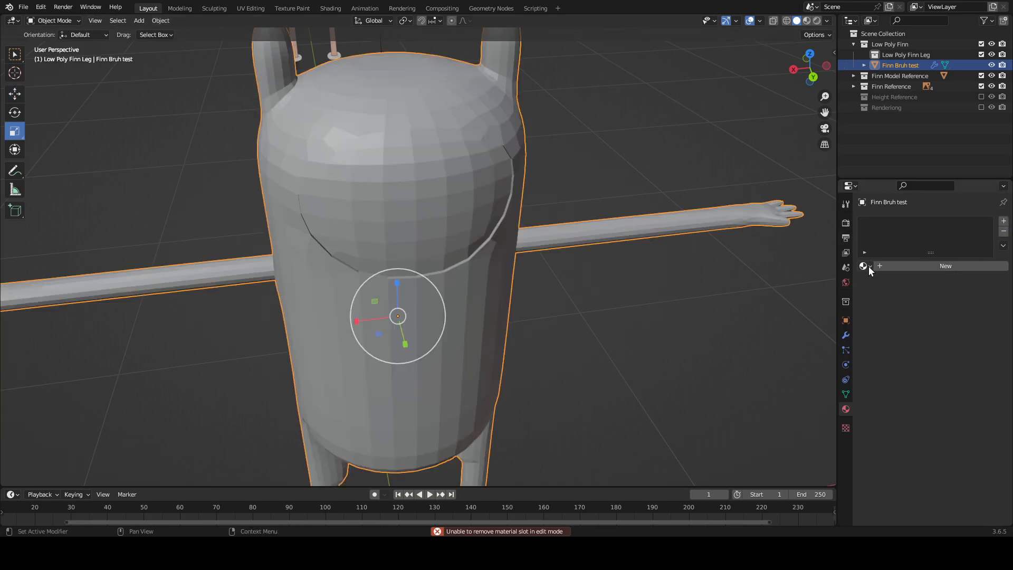
Step: Add a new material to the character and return to Edit Mode
click(869, 266)
click(915, 264)
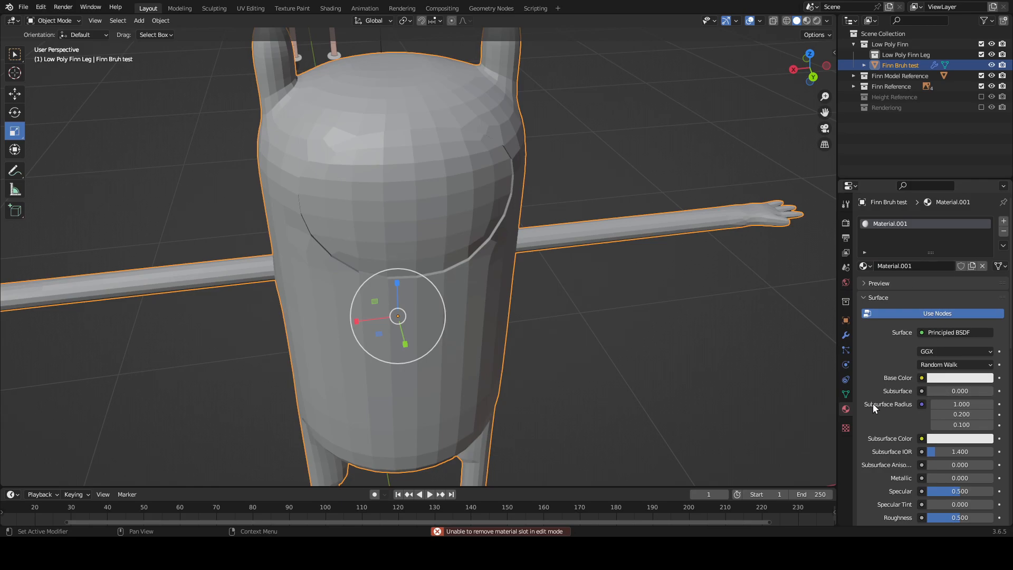
scroll(872, 403, down, 4)
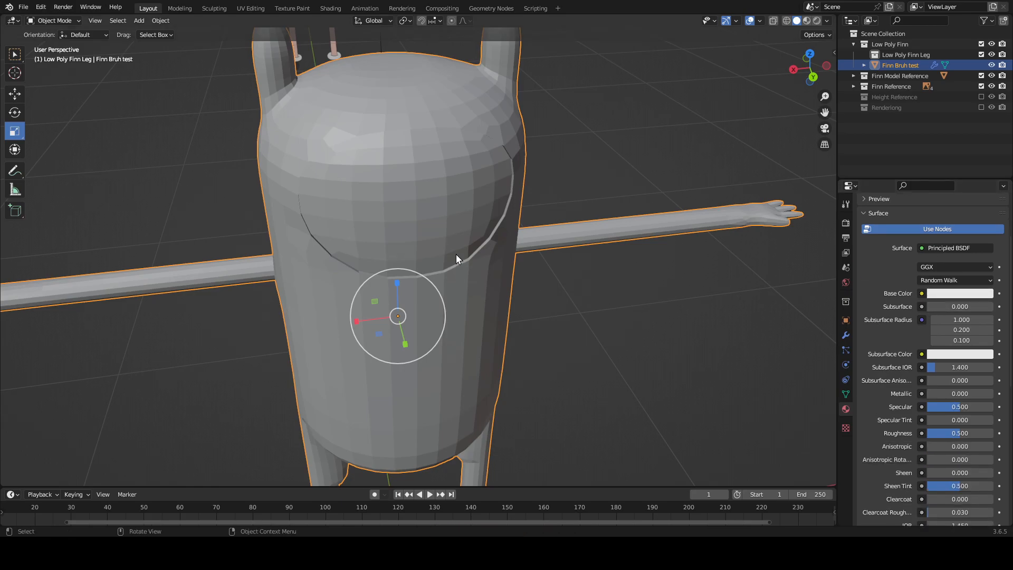
key(Tab)
scroll(979, 280, up, 4)
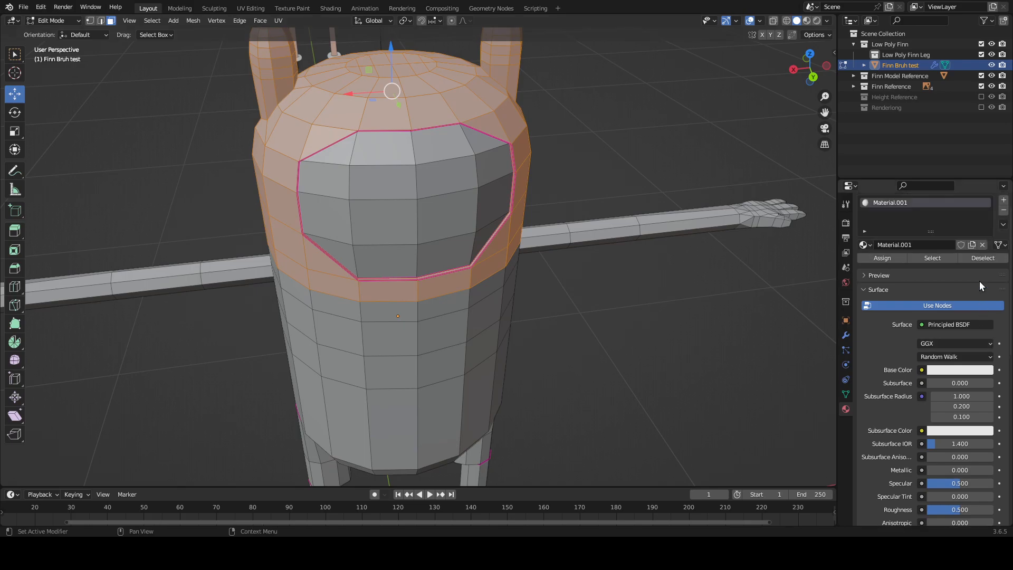
Step: Display the character in Material Preview and set the new material's Metallic to 1.000
middle_drag(554, 203, 579, 203)
shift+middle_drag(451, 241, 533, 235)
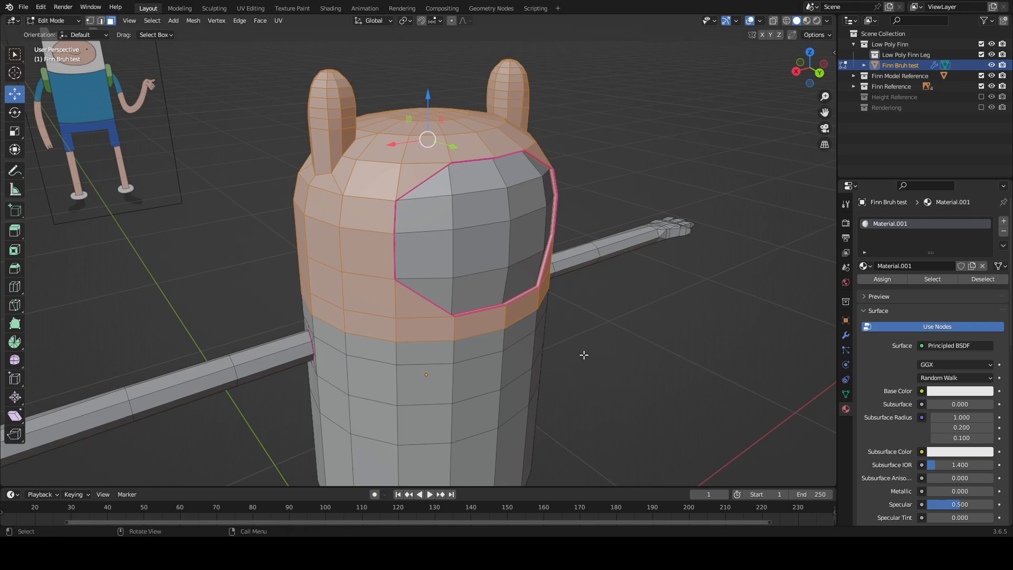
middle_drag(691, 290, 590, 278)
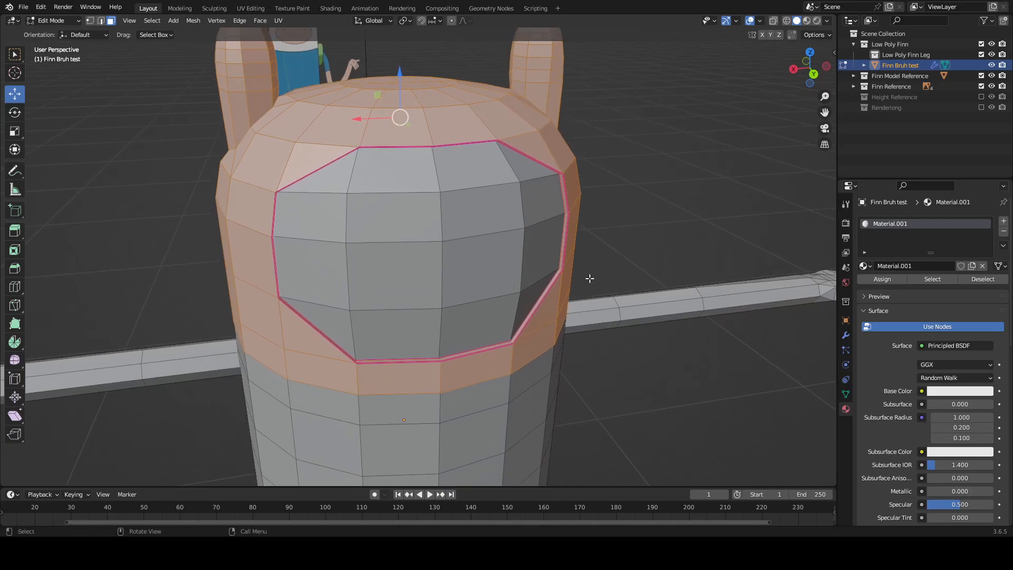
scroll(912, 344, down, 10)
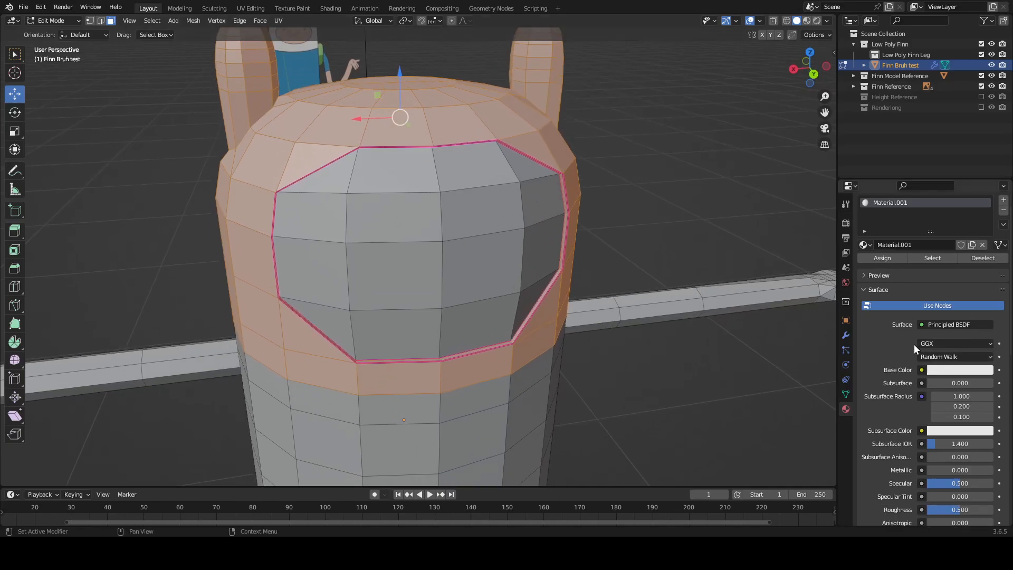
scroll(907, 343, up, 4)
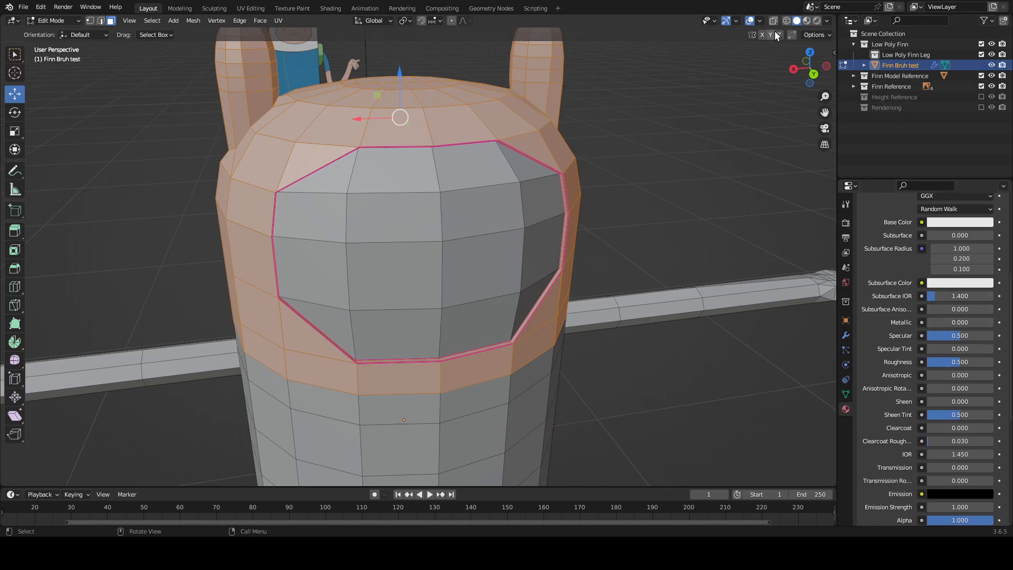
click(806, 20)
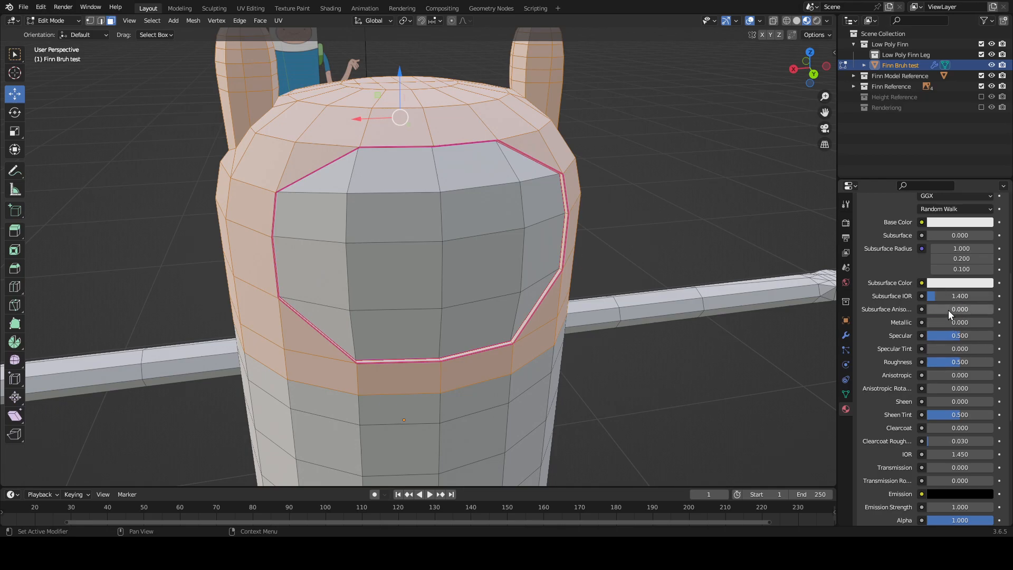
drag(943, 322, 1002, 322)
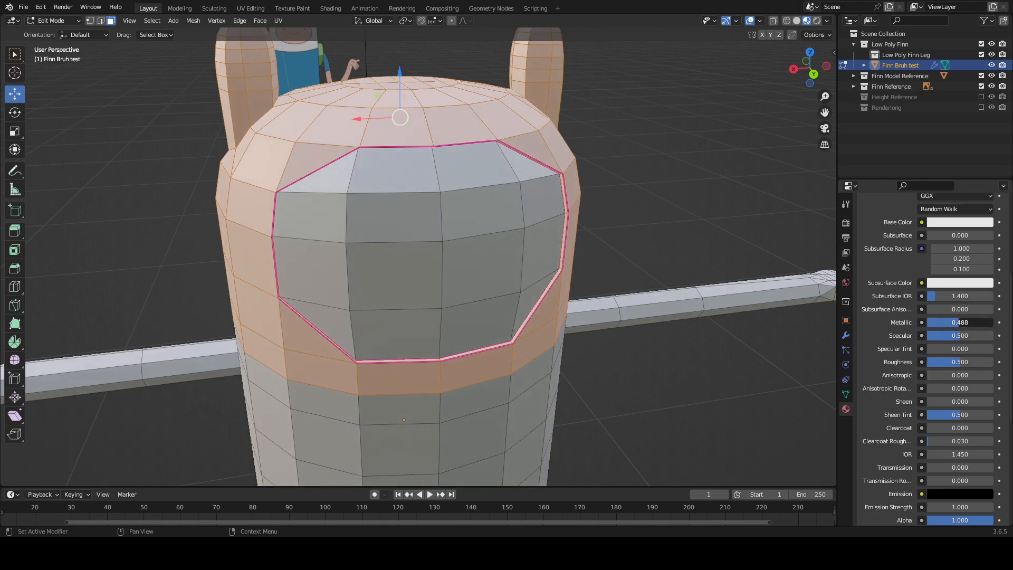
scroll(474, 335, down, 4)
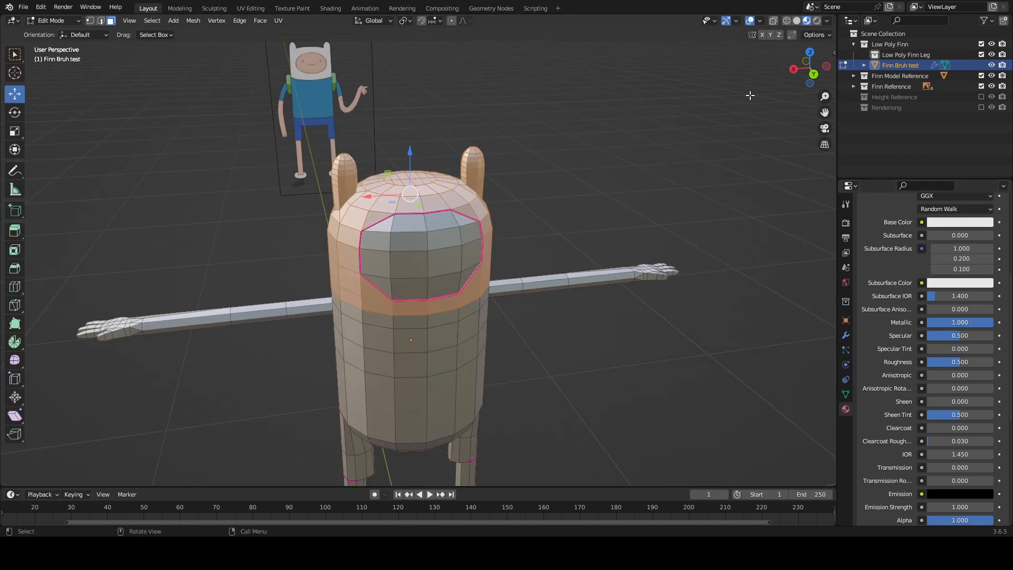
Step: Check the viewport shading's environment lighting options and switch to the Shading workspace
click(827, 21)
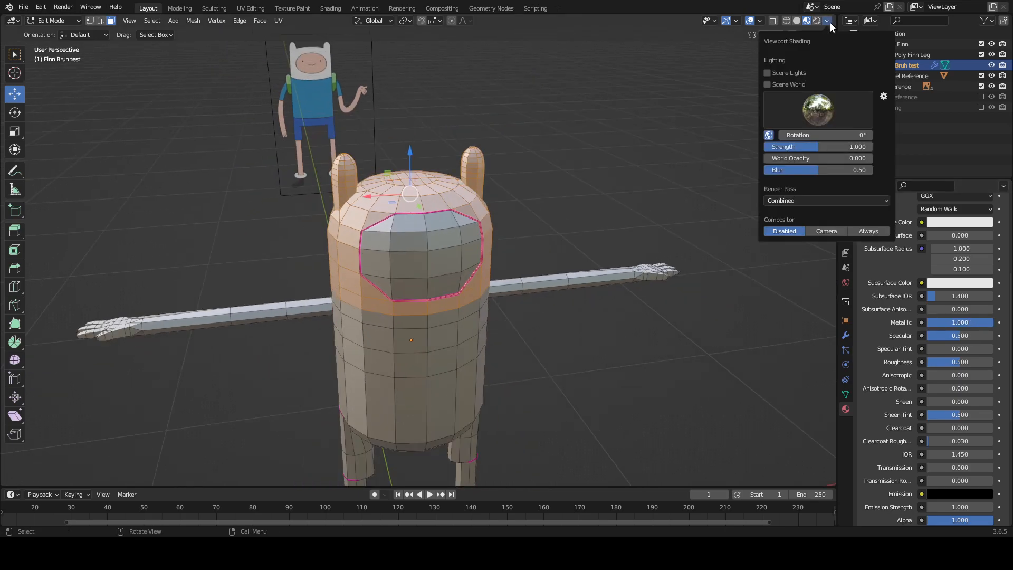
click(819, 108)
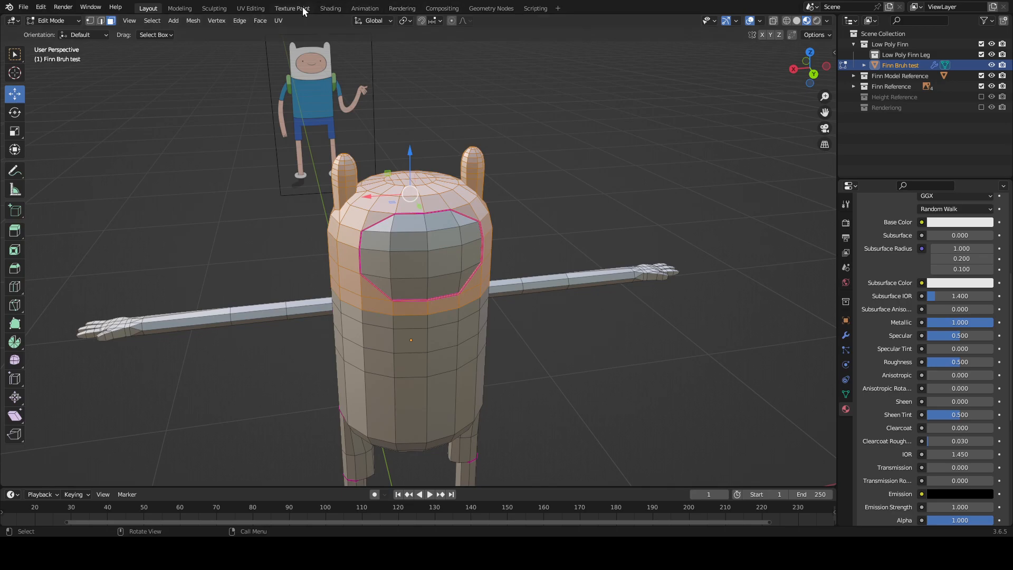
click(330, 8)
scroll(454, 221, up, 3)
shift+middle_drag(373, 111, 549, 188)
scroll(530, 234, up, 4)
scroll(549, 191, up, 1)
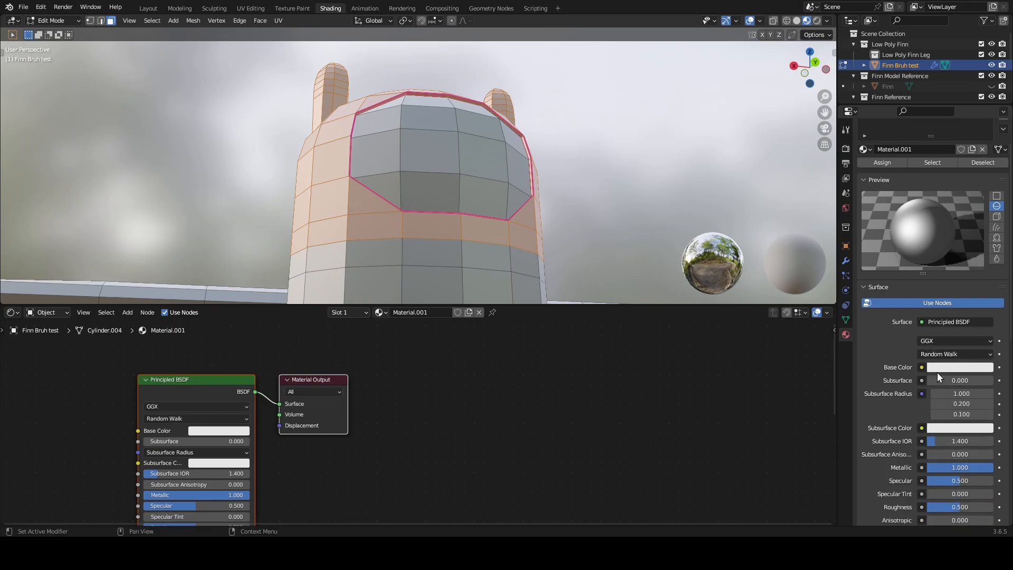
Step: Lower the new material's Roughness to 0.106 and check the reflections across the character
scroll(940, 377, down, 5)
scroll(939, 377, down, 1)
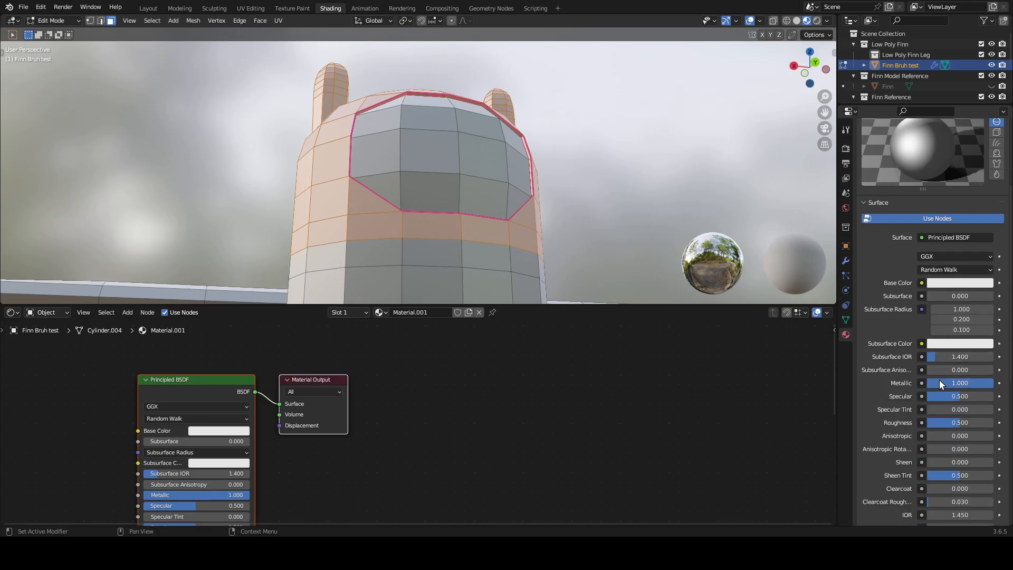
mouse_move(940, 296)
mouse_down()
mouse_move(1006, 296)
mouse_move(926, 296)
mouse_up()
scroll(955, 368, down, 2)
scroll(954, 369, down, 1)
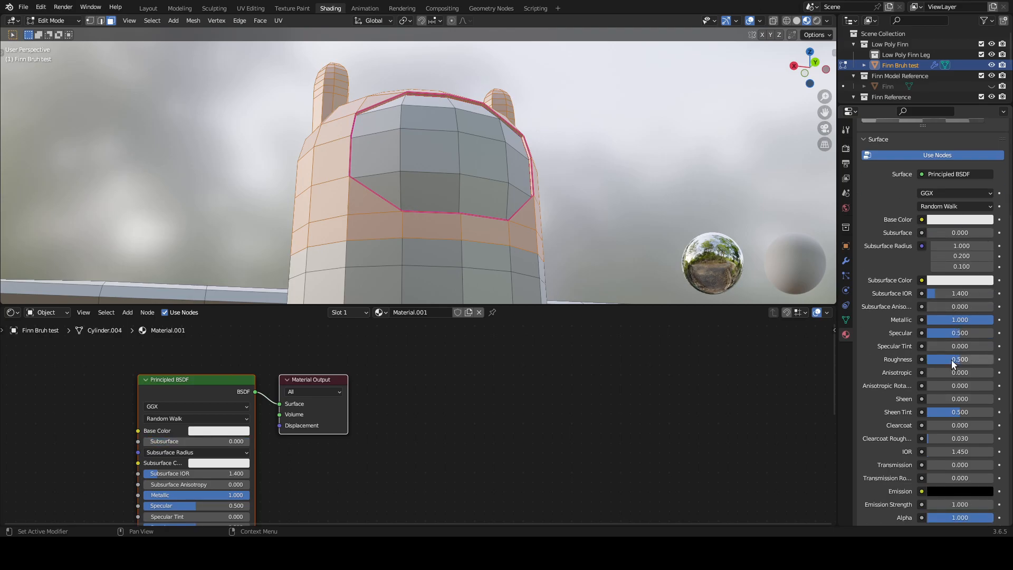
mouse_move(951, 360)
mouse_down()
mouse_move(921, 359)
mouse_move(933, 359)
mouse_up()
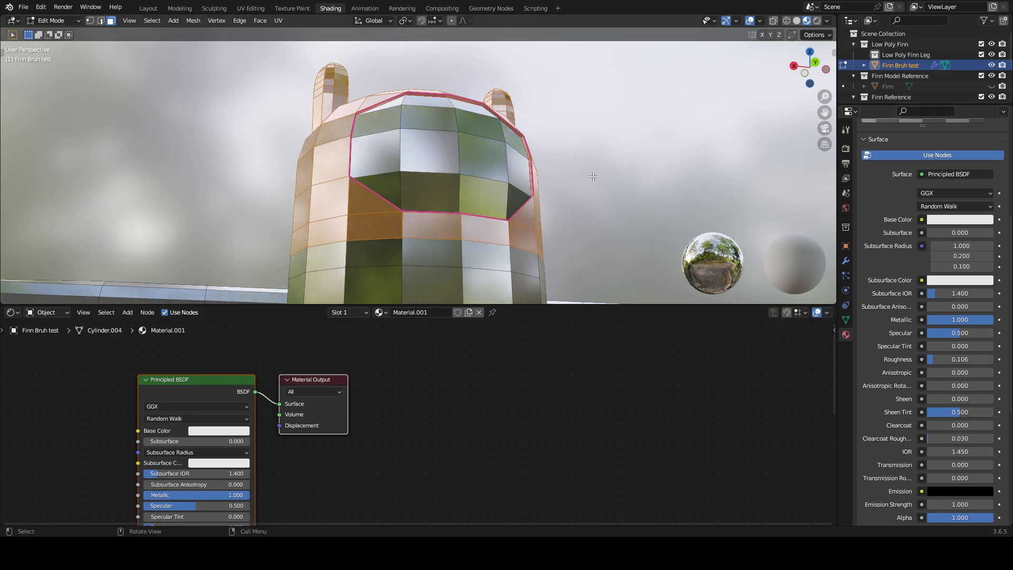
scroll(568, 224, down, 6)
middle_drag(592, 176, 619, 261)
middle_drag(558, 214, 552, 223)
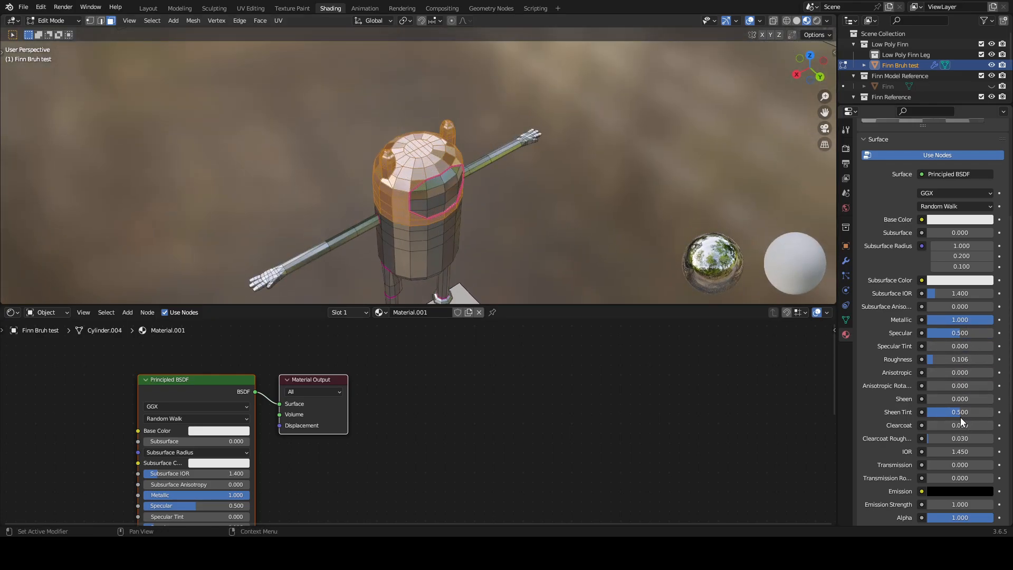
Step: Set the material's Metallic and Roughness both to 0.000
drag(968, 320, 902, 320)
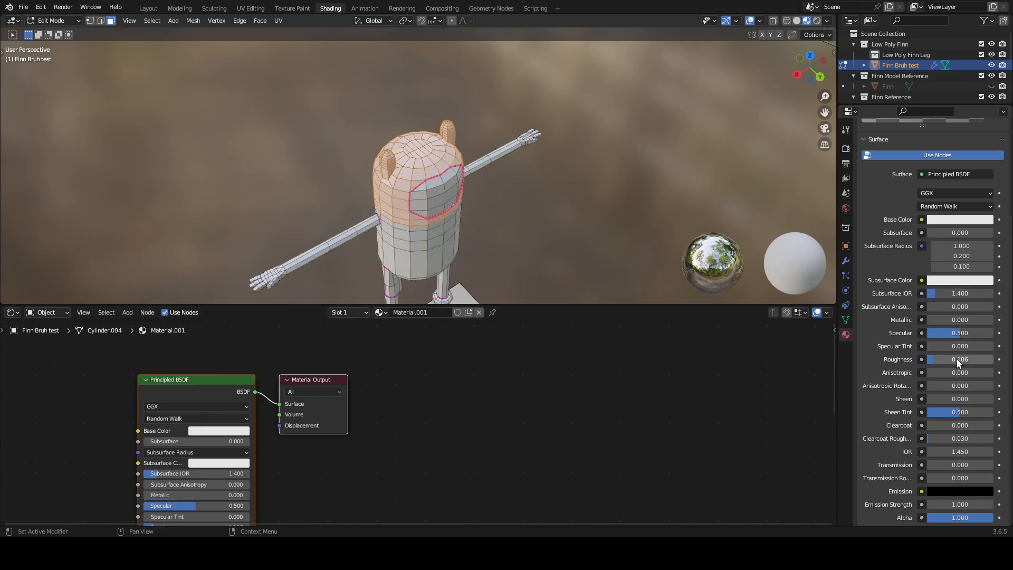
drag(957, 359, 896, 359)
middle_drag(510, 265, 383, 109)
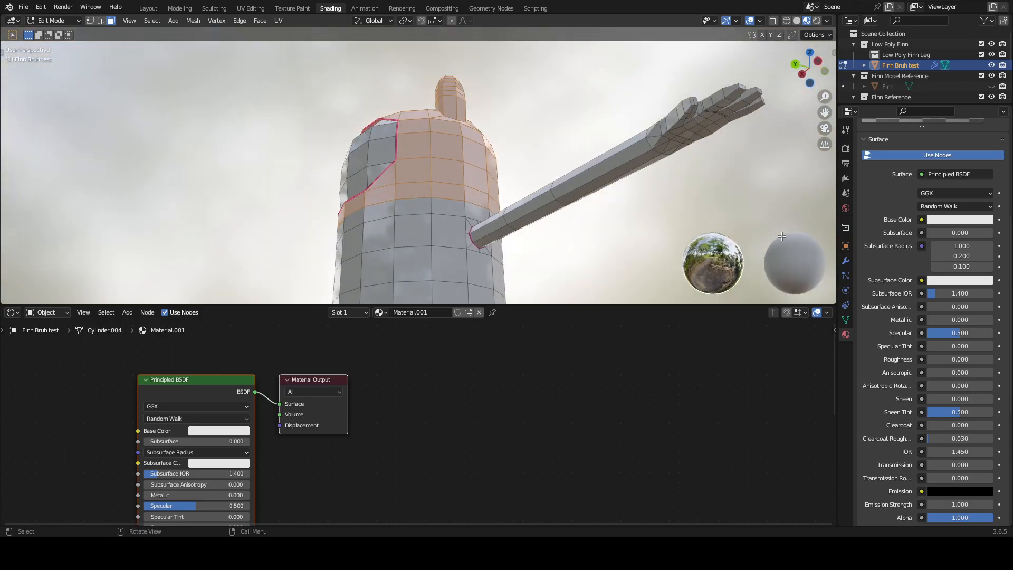
Step: Try a Subsurface IOR of 2.586, then undo the recent material changes back to before the material was added
mouse_move(964, 293)
mouse_down()
mouse_move(940, 293)
mouse_move(966, 296)
mouse_up()
key(ctrl+z)
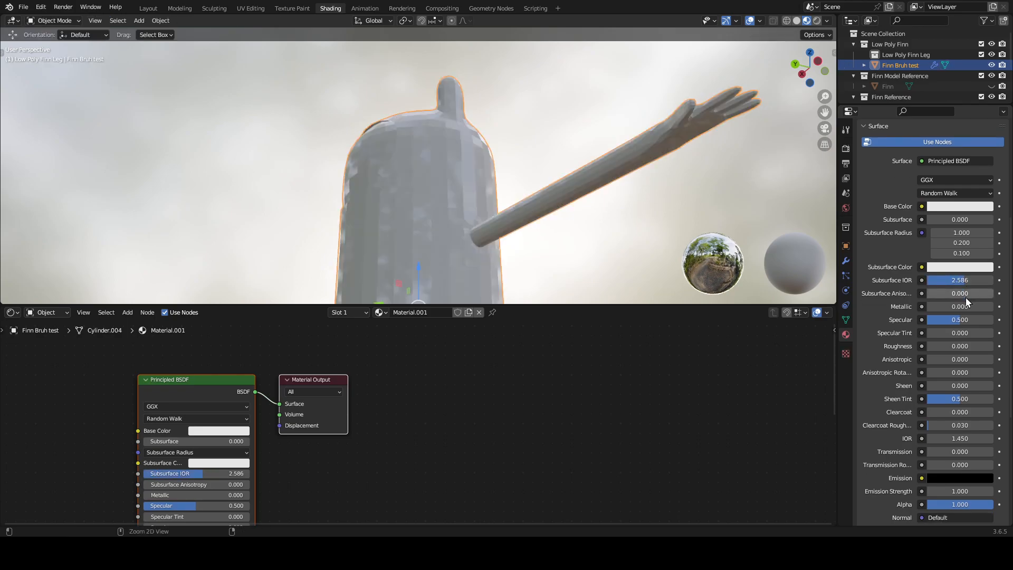
key(ctrl+z)
middle_drag(660, 195, 617, 226)
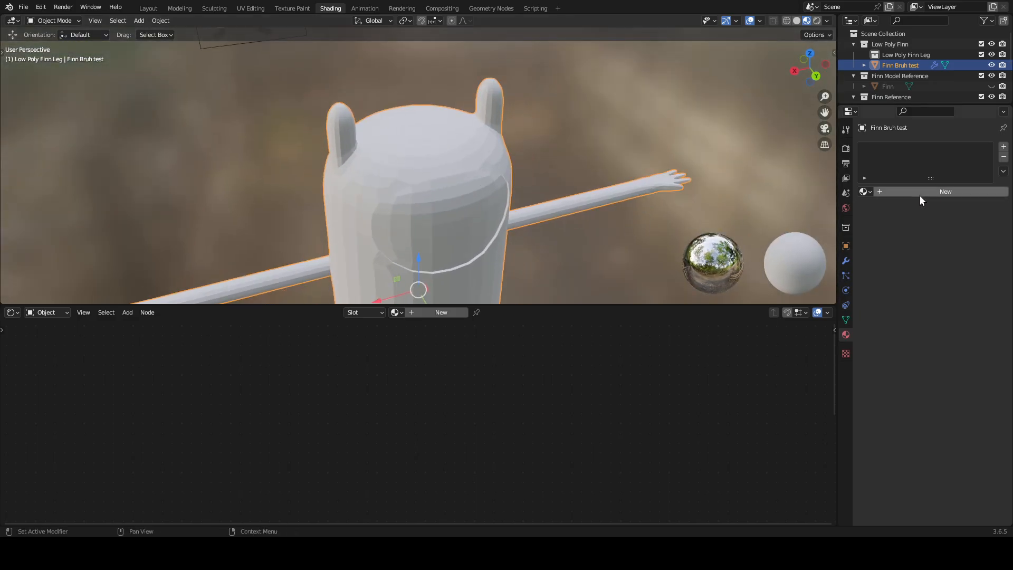
Step: Create a new default material on the Finn Bruh test object
click(866, 192)
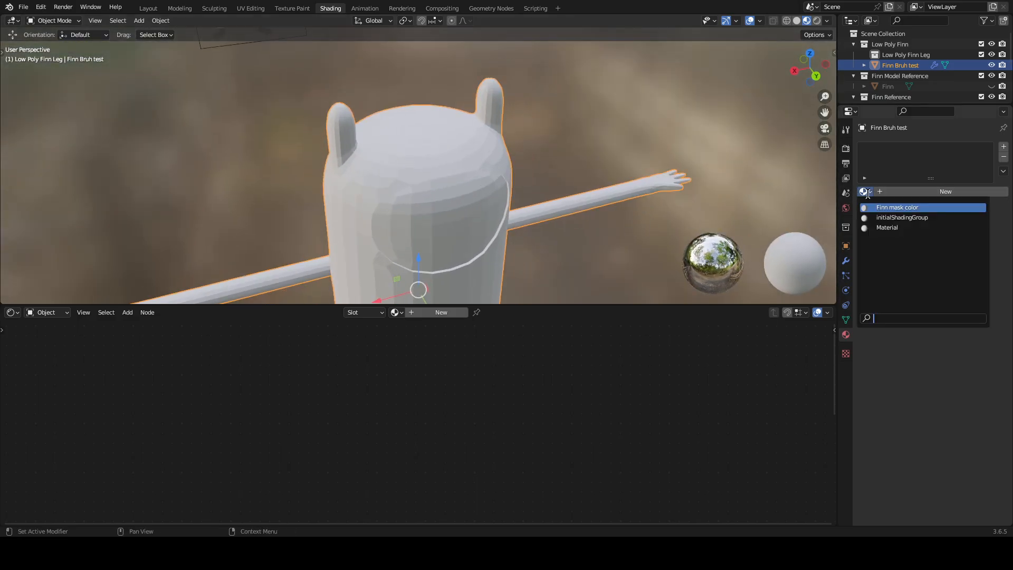
click(866, 192)
click(897, 196)
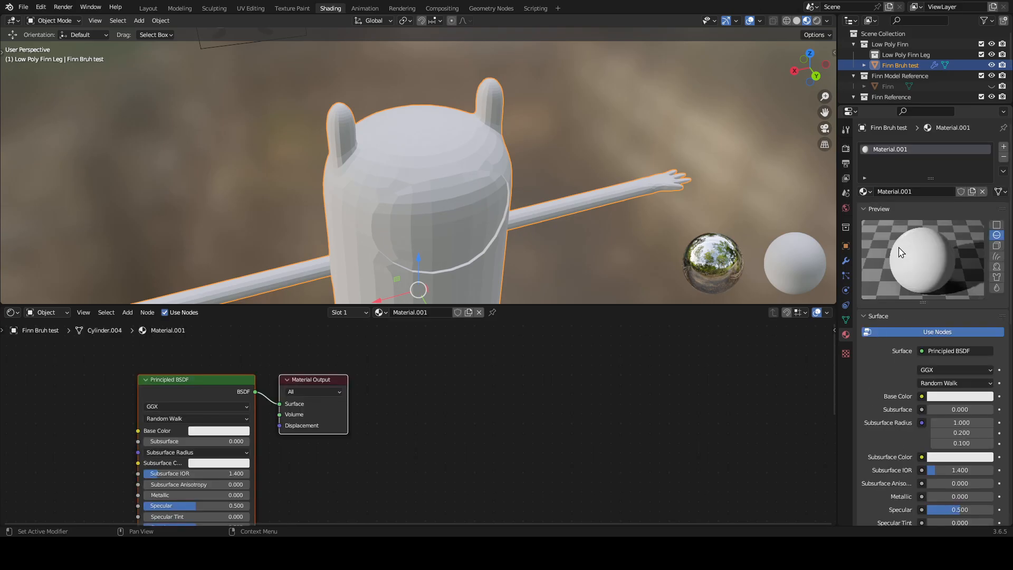
scroll(898, 247, down, 6)
scroll(898, 253, up, 3)
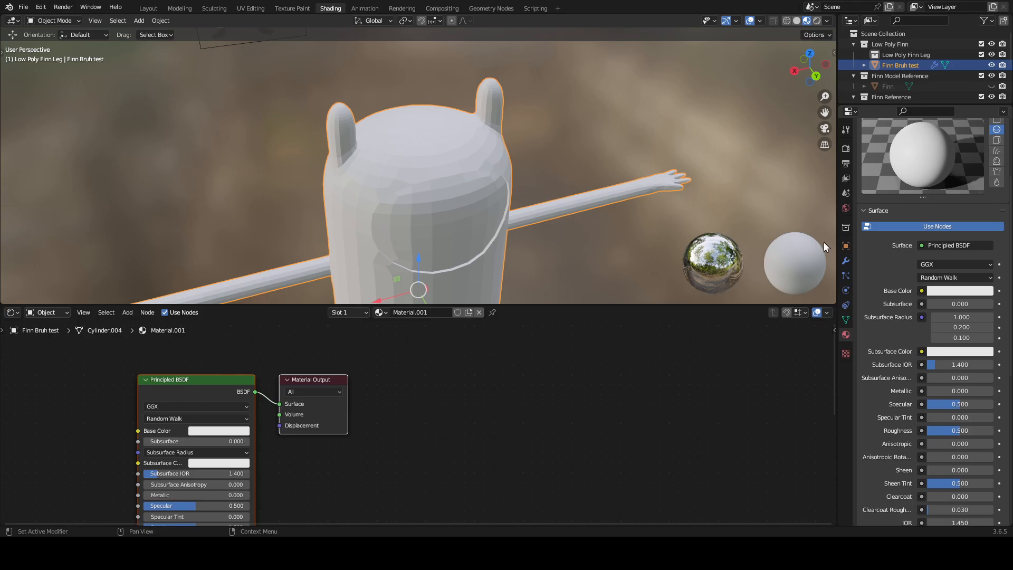
Step: Enter Edit Mode and examine the selected hood faces around the face opening against the reference image
key(Tab)
scroll(527, 206, down, 2)
scroll(491, 227, up, 2)
shift+middle_drag(509, 272, 506, 163)
scroll(575, 158, up, 2)
scroll(506, 163, down, 1)
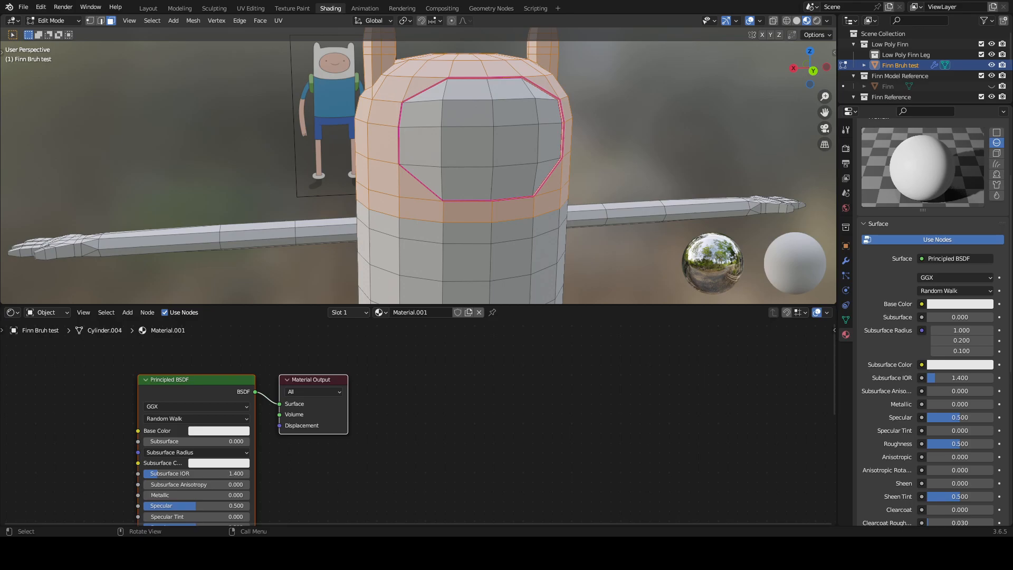
middle_drag(586, 226, 630, 225)
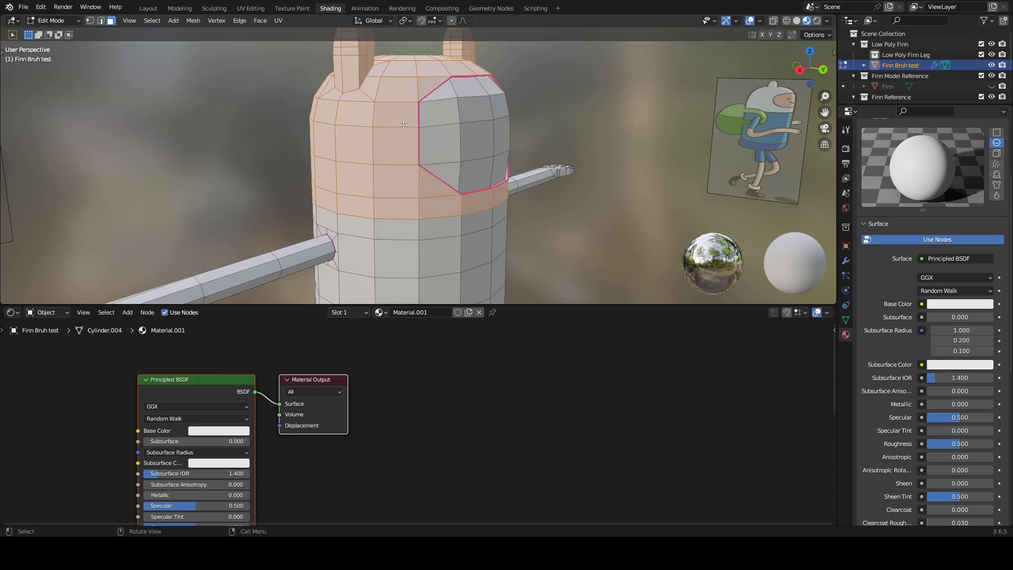
middle_drag(404, 125, 508, 197)
scroll(394, 202, down, 3)
scroll(508, 197, down, 2)
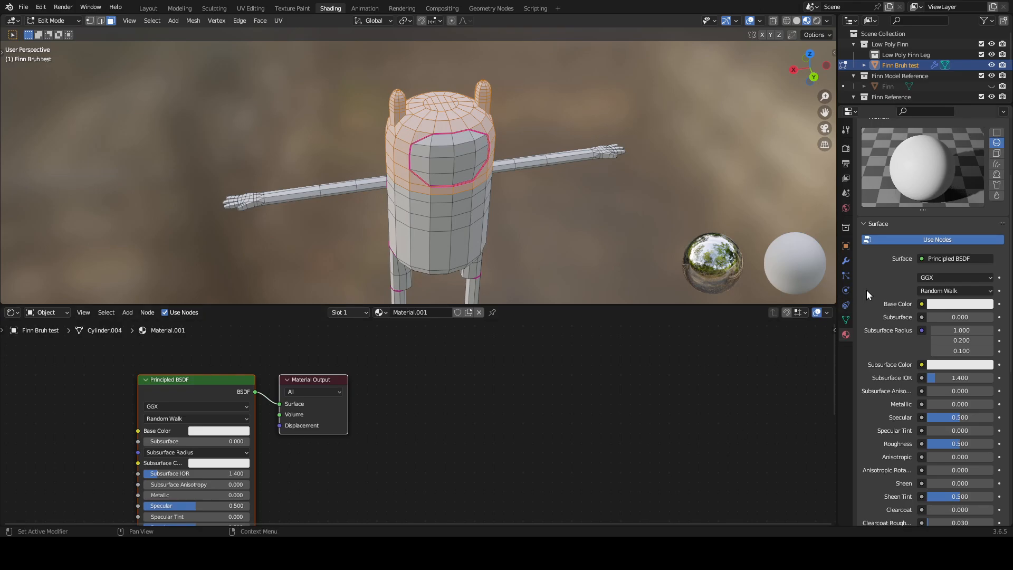
scroll(869, 221, up, 5)
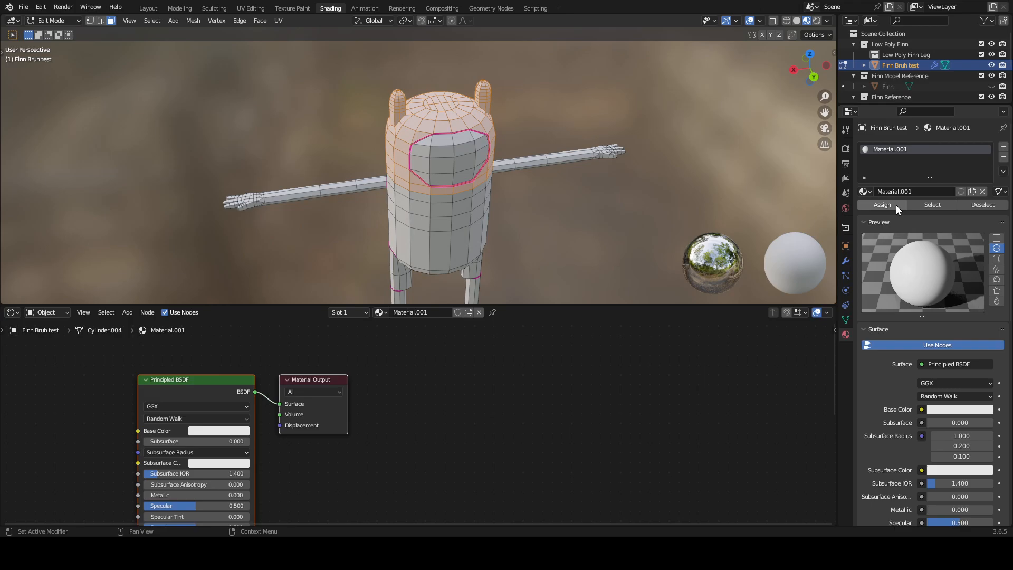
scroll(572, 204, up, 4)
middle_drag(572, 204, 588, 173)
scroll(589, 173, down, 3)
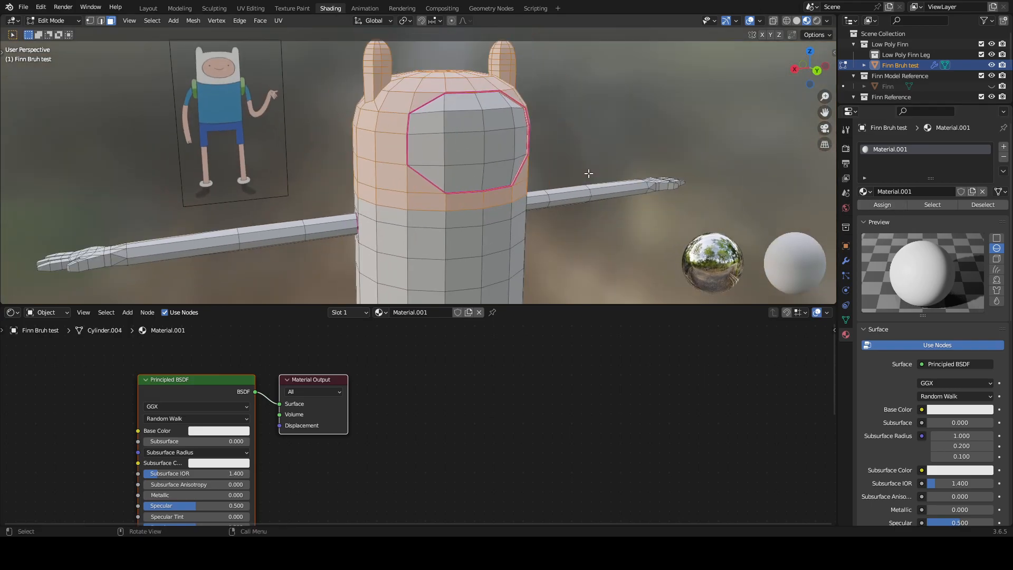
Step: Try a bright green Base Color on the first material, then return it to near-white
click(967, 409)
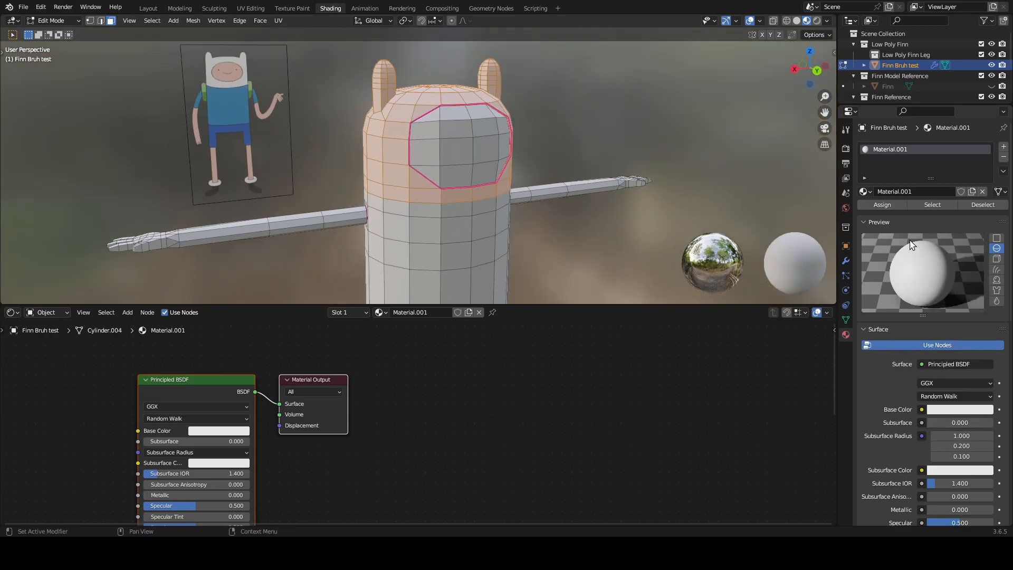
click(954, 408)
drag(956, 330, 909, 274)
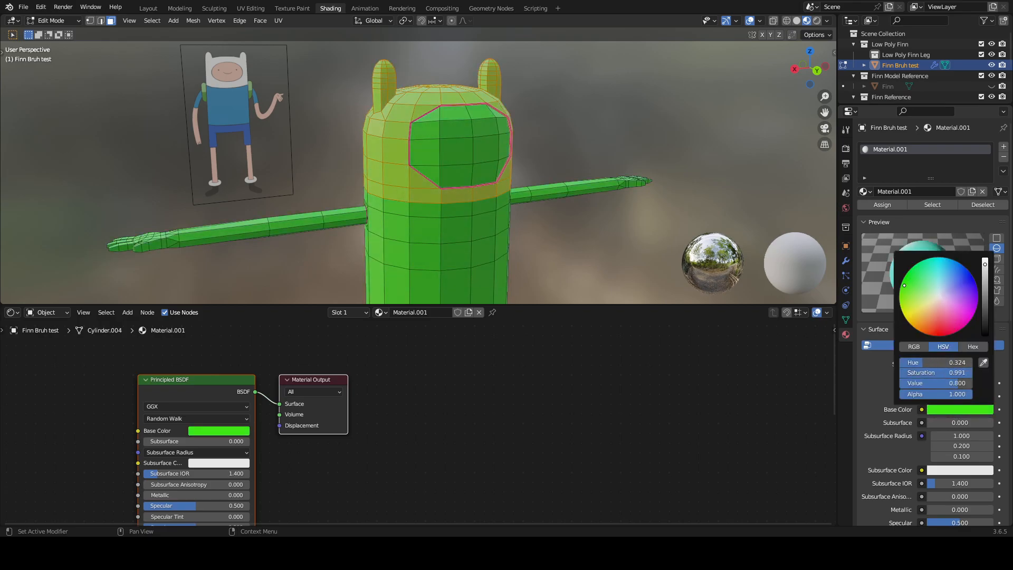
click(962, 411)
drag(940, 299, 938, 297)
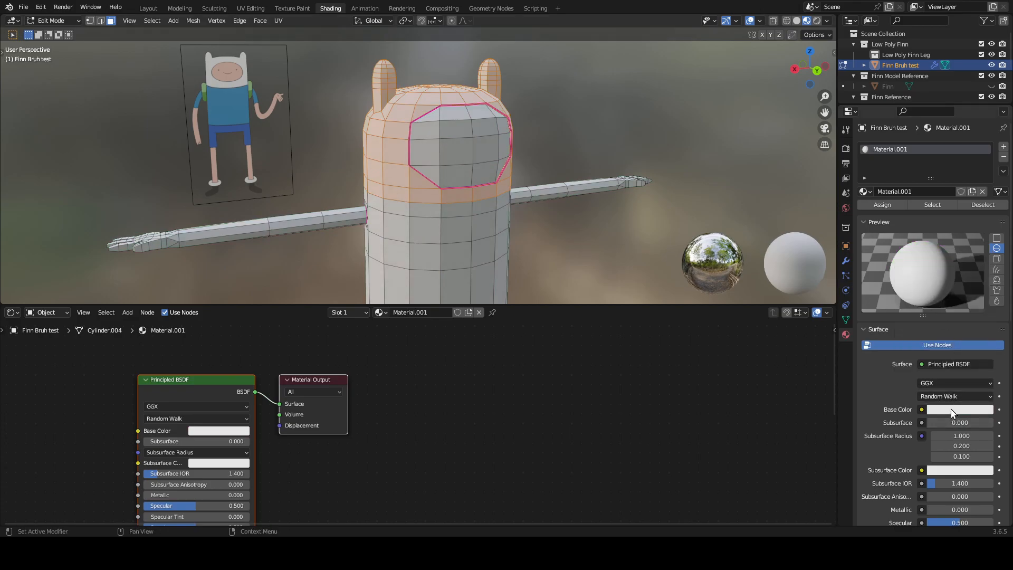
Step: Add a second material, assign it to the selected hood faces and give it a saturated blue Base Color
scroll(542, 188, down, 3)
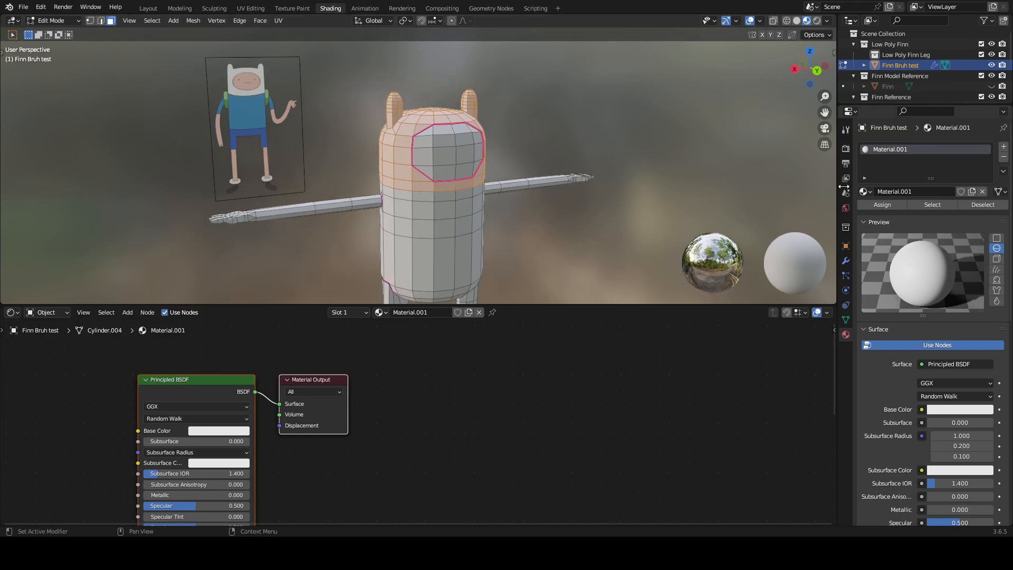
click(1002, 150)
click(879, 214)
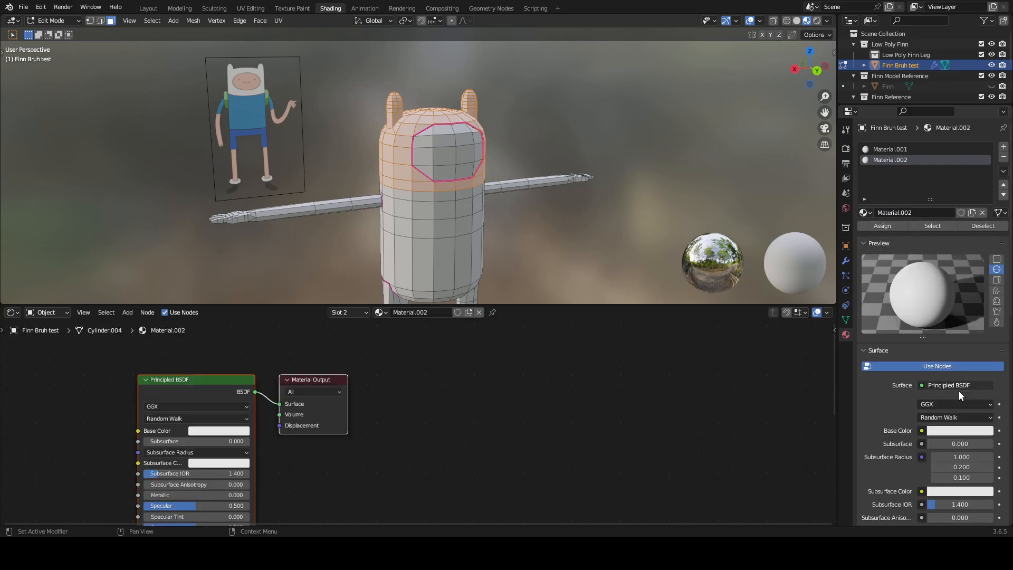
click(949, 431)
drag(961, 315, 971, 295)
scroll(580, 158, up, 3)
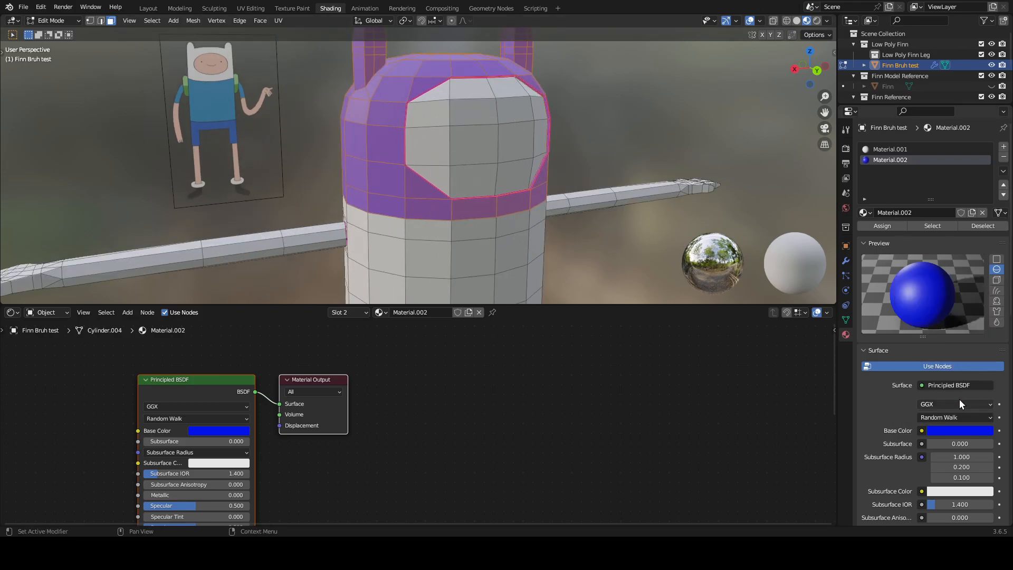
Step: Change the second material's Base Color to white
click(948, 431)
drag(956, 305, 942, 319)
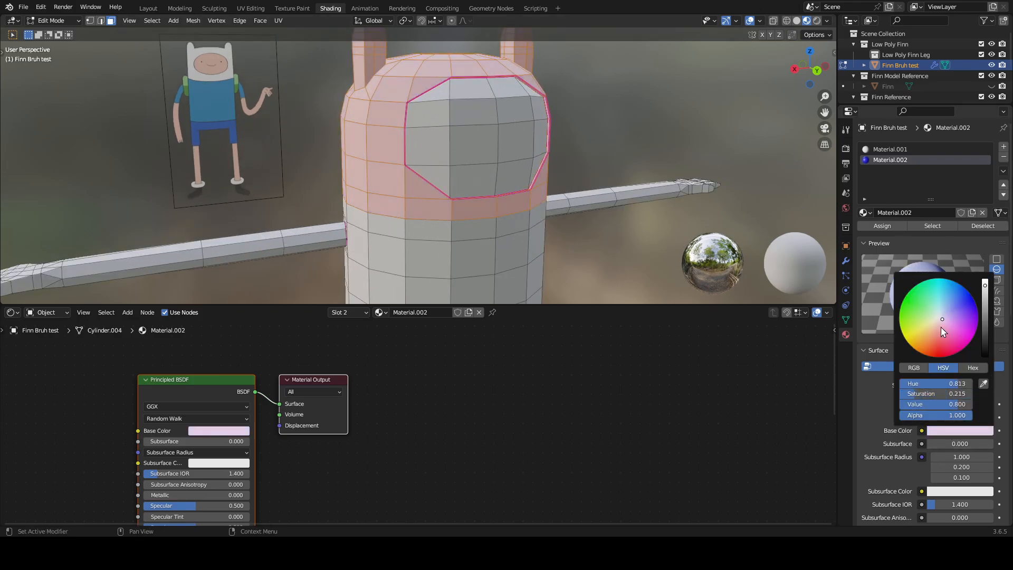
drag(962, 382, 903, 394)
Step: Examine the character's mesh in Object Mode, then return to Edit Mode
key(Tab)
middle_drag(551, 184, 563, 152)
scroll(563, 152, up, 3)
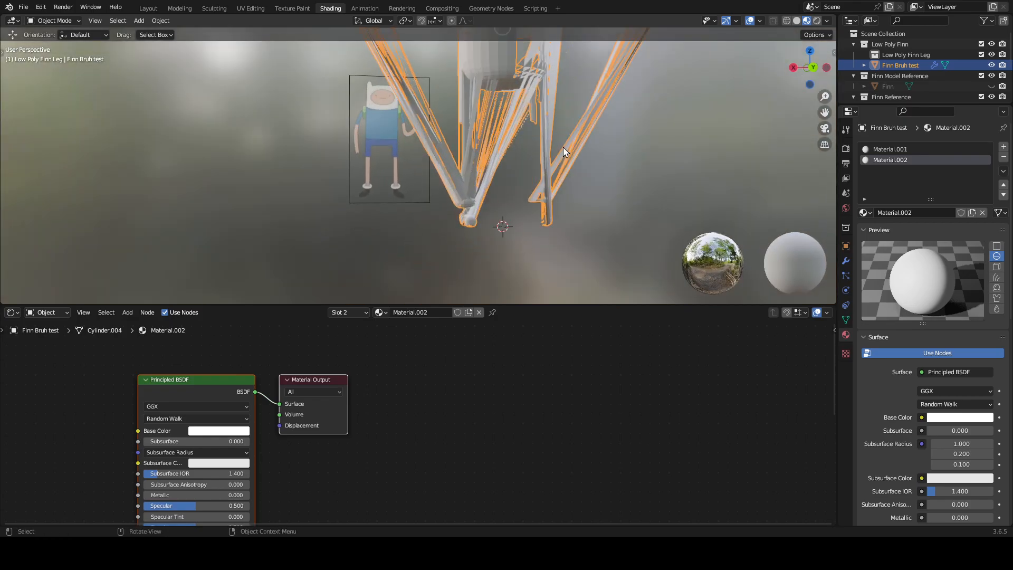
scroll(659, 140, up, 1)
shift+middle_drag(660, 140, 542, 131)
scroll(555, 190, up, 1)
scroll(480, 141, down, 2)
key(Tab)
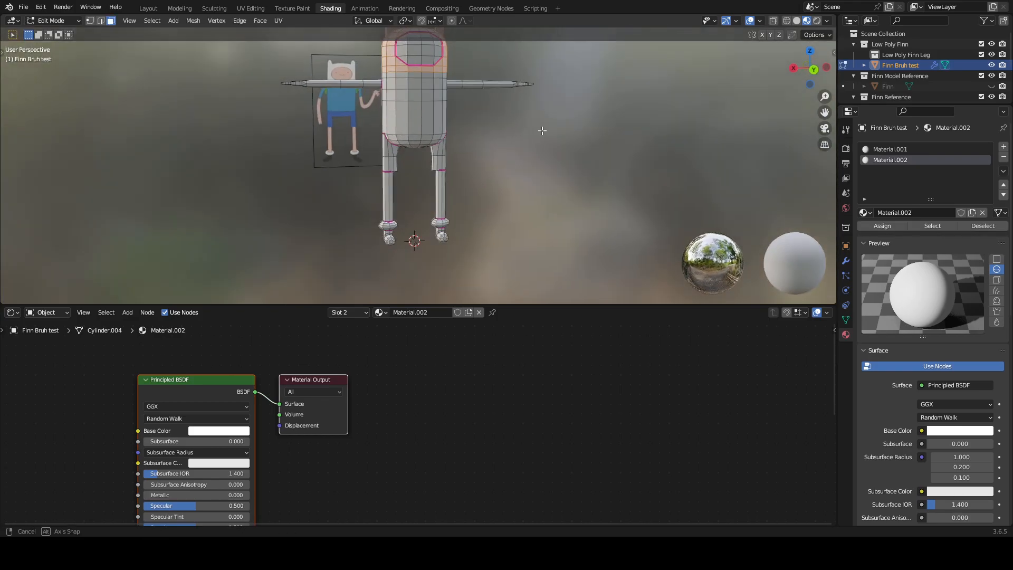
Step: Undo the second material's color changes, assignment and slot
key(Tab)
key(ctrl+z)
key(ctrl+z)
key(ctrl+z)
key(ctrl+z)
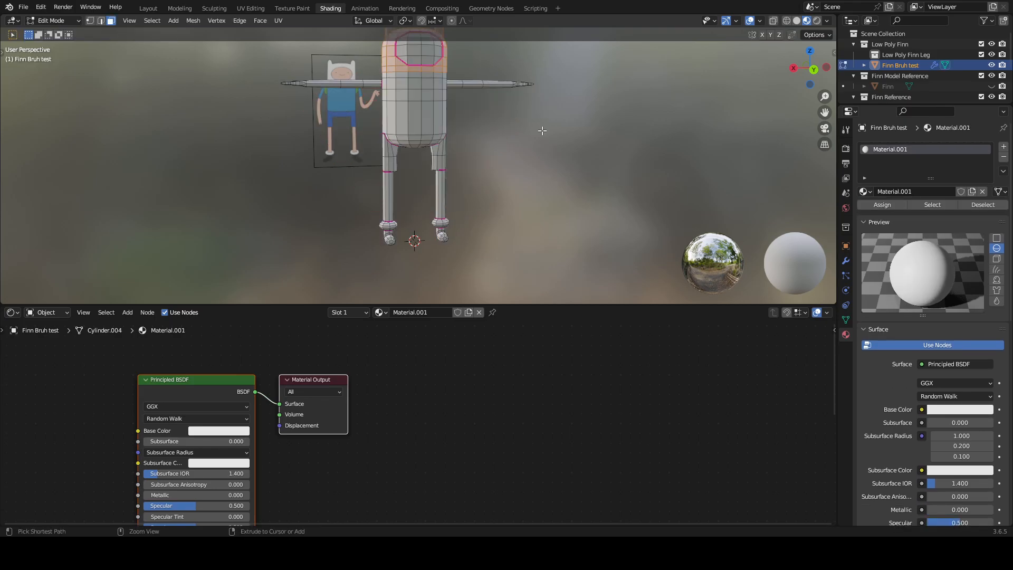
Step: Switch to Object Mode with Solid viewport shading and open the Layout workspace
key(Tab)
click(786, 21)
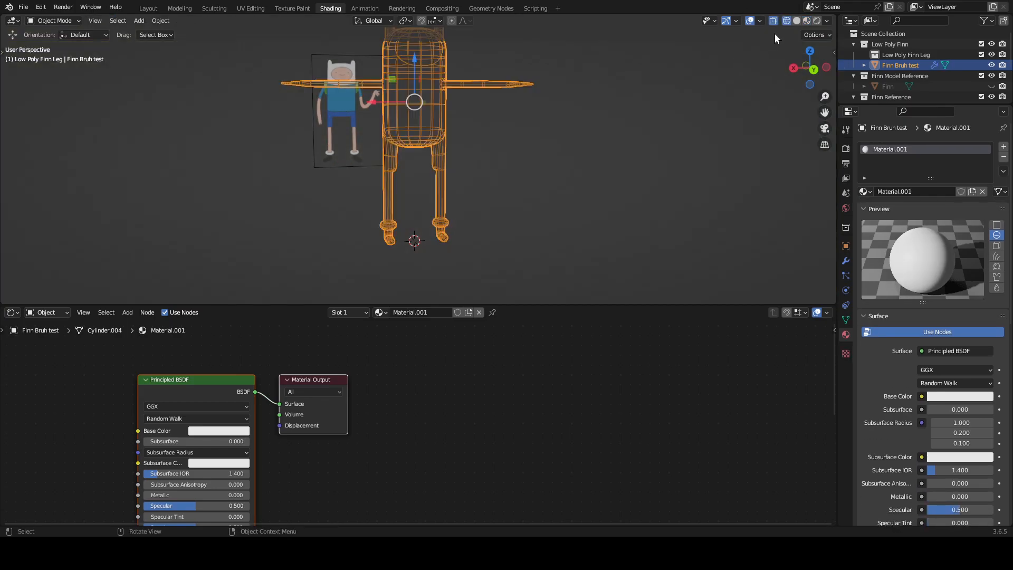
click(796, 21)
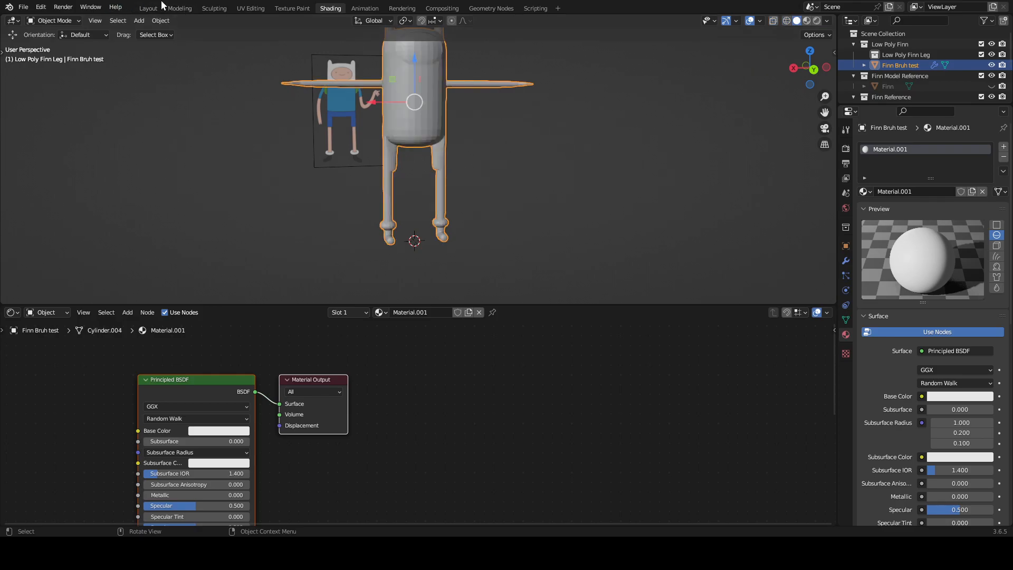
click(150, 9)
key(z)
scroll(574, 217, down, 2)
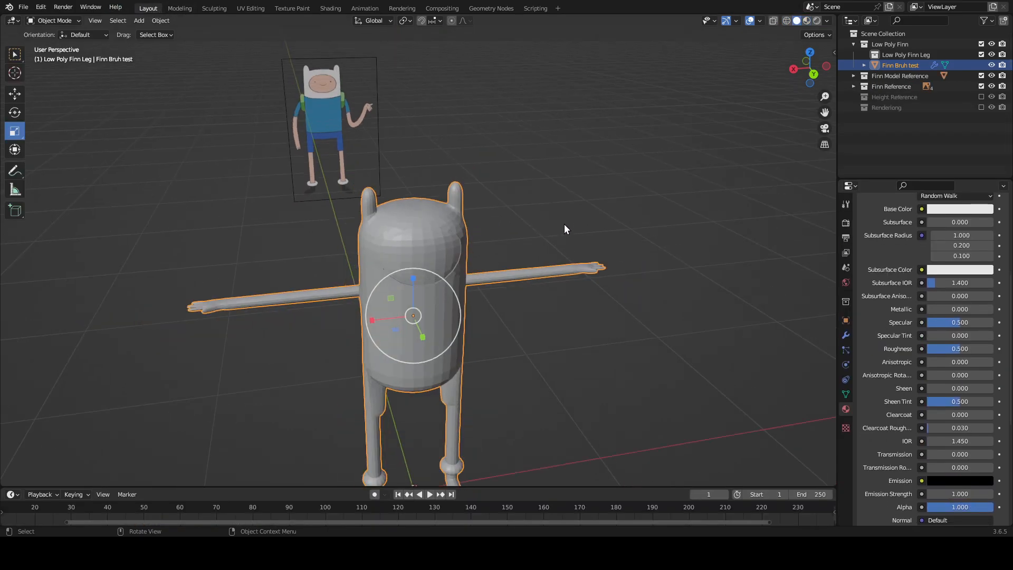
middle_drag(571, 243, 496, 247)
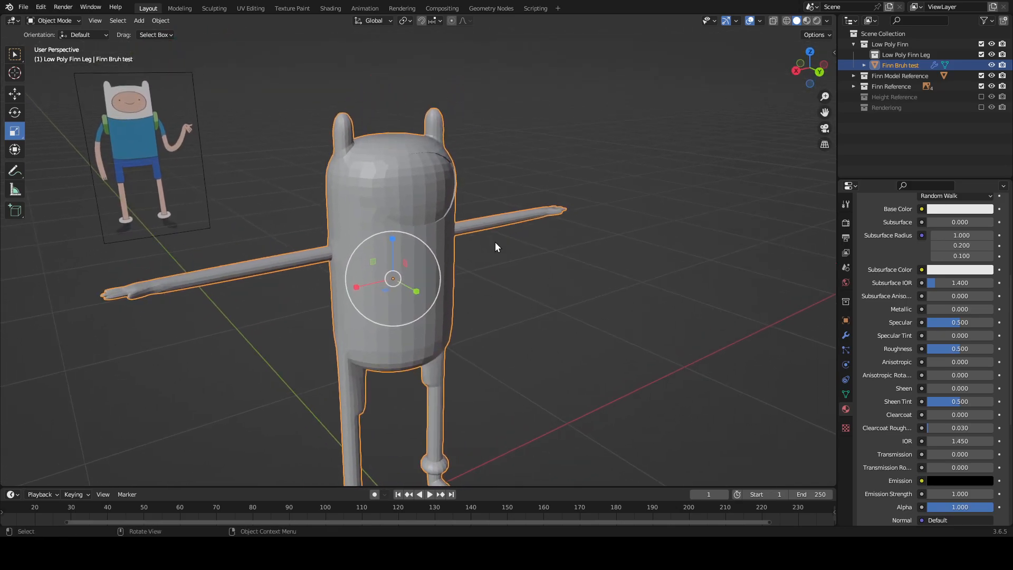
Step: In Edit Mode, add a second material, assign it to the selected hood faces, and check the mesh in Object Mode
key(Tab)
scroll(495, 242, up, 4)
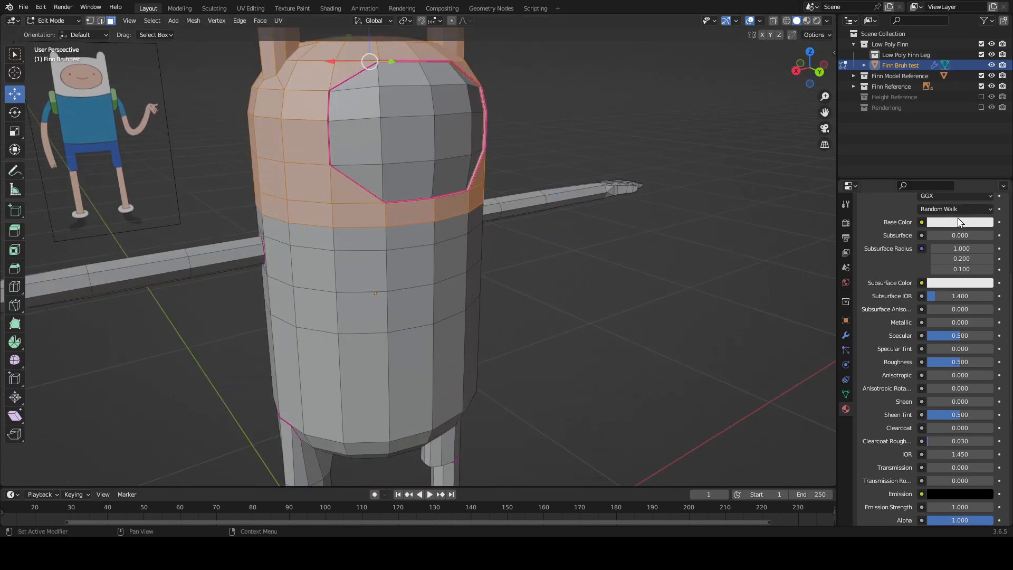
scroll(959, 221, up, 8)
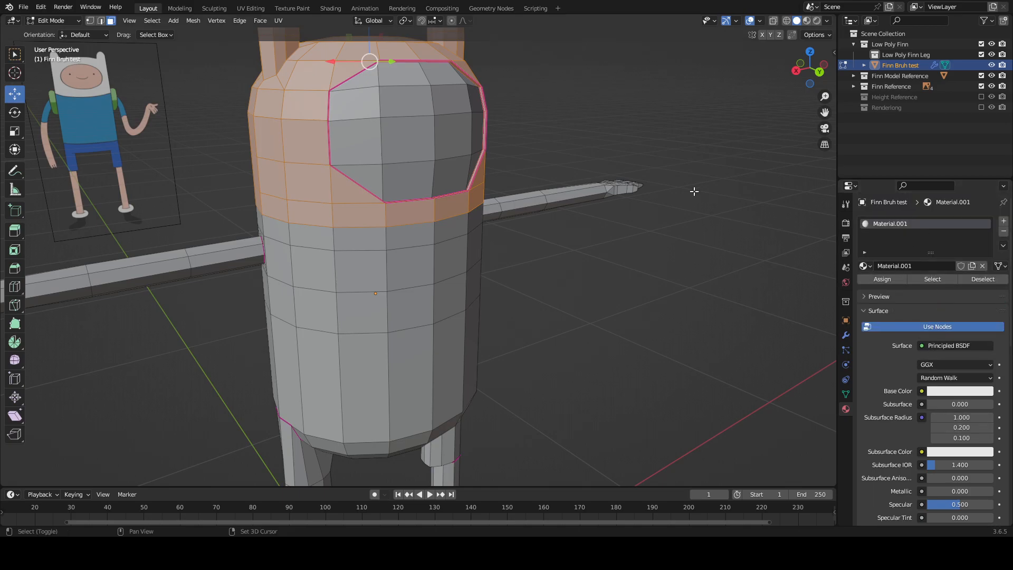
shift+middle_drag(654, 176, 672, 237)
click(1002, 224)
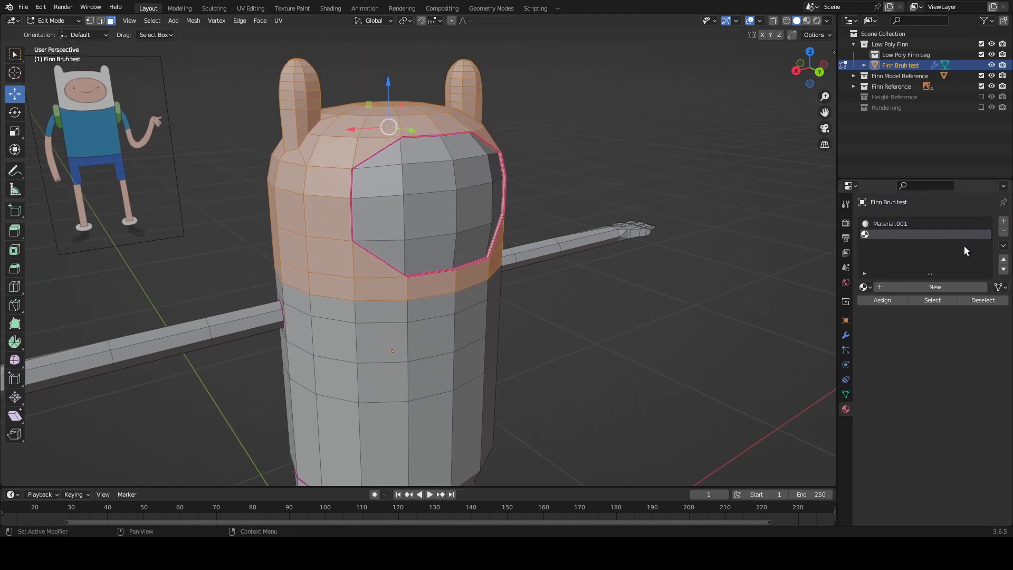
click(887, 289)
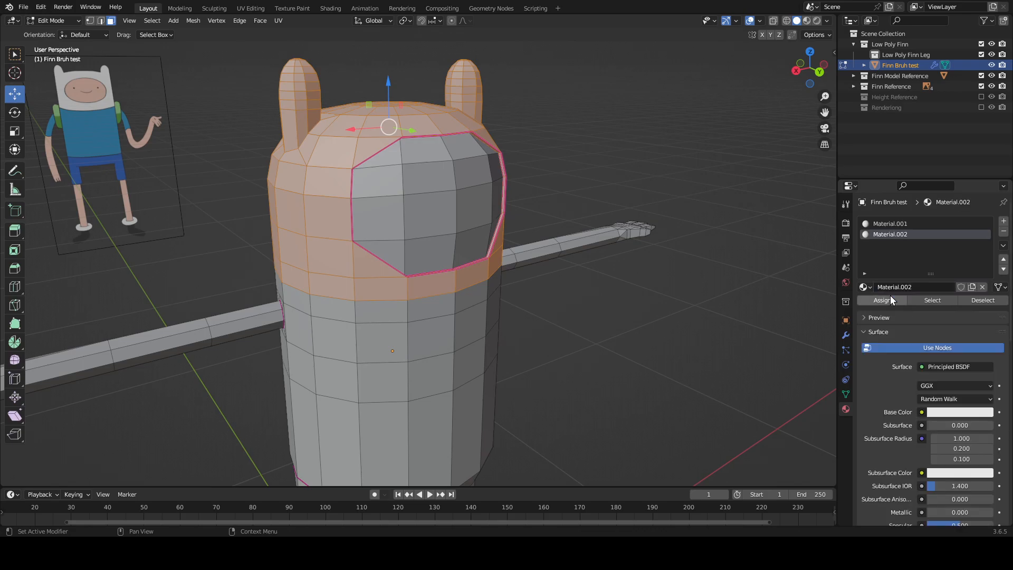
key(Tab)
scroll(533, 174, down, 6)
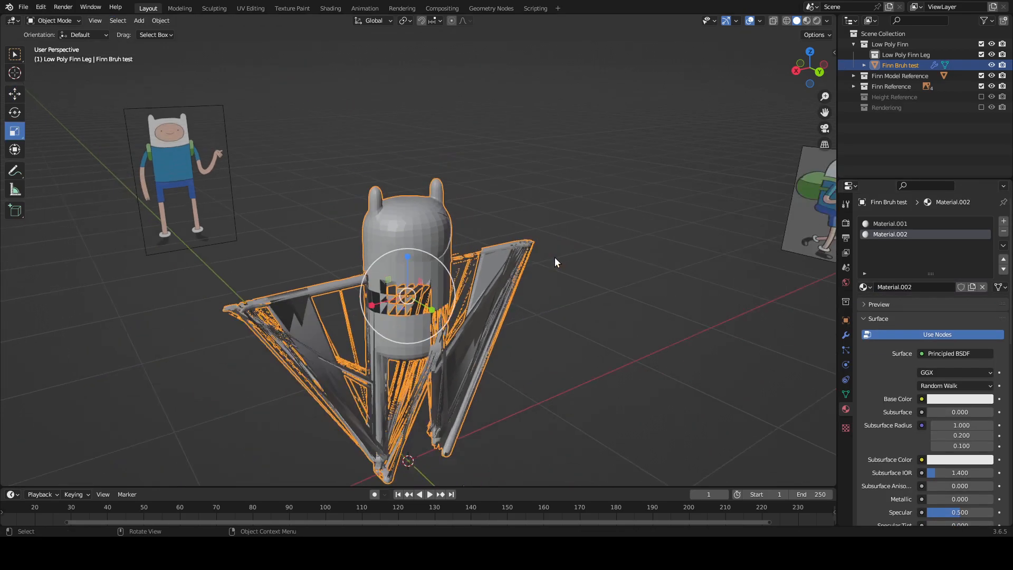
Step: Alternate between Object Mode and Edit Mode and compare the character's mesh from several angles
key(Tab)
key(Tab)
middle_drag(556, 282, 454, 347)
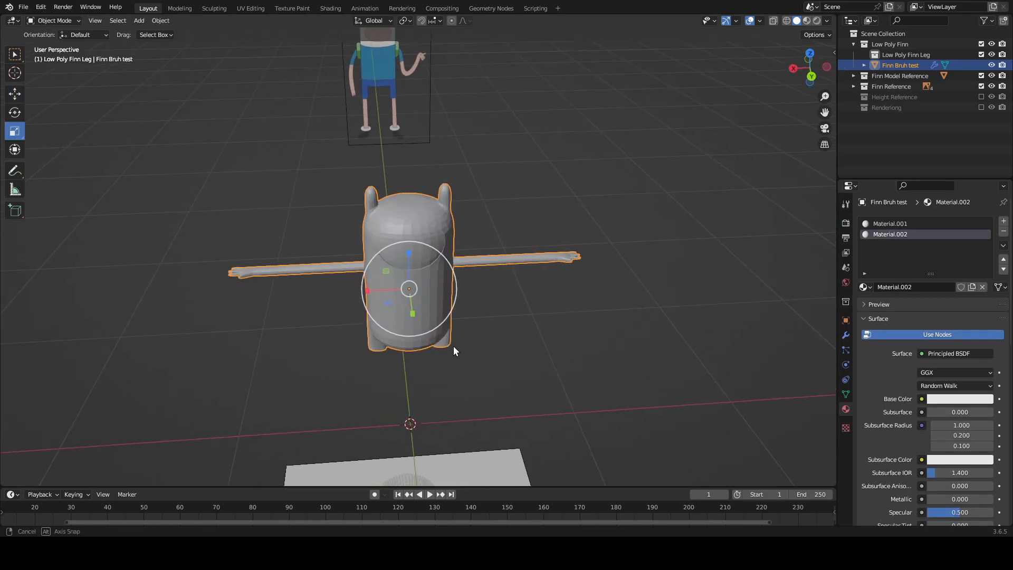
key(Tab)
key(Tab)
middle_drag(571, 349, 599, 244)
key(Tab)
key(Tab)
key(Tab)
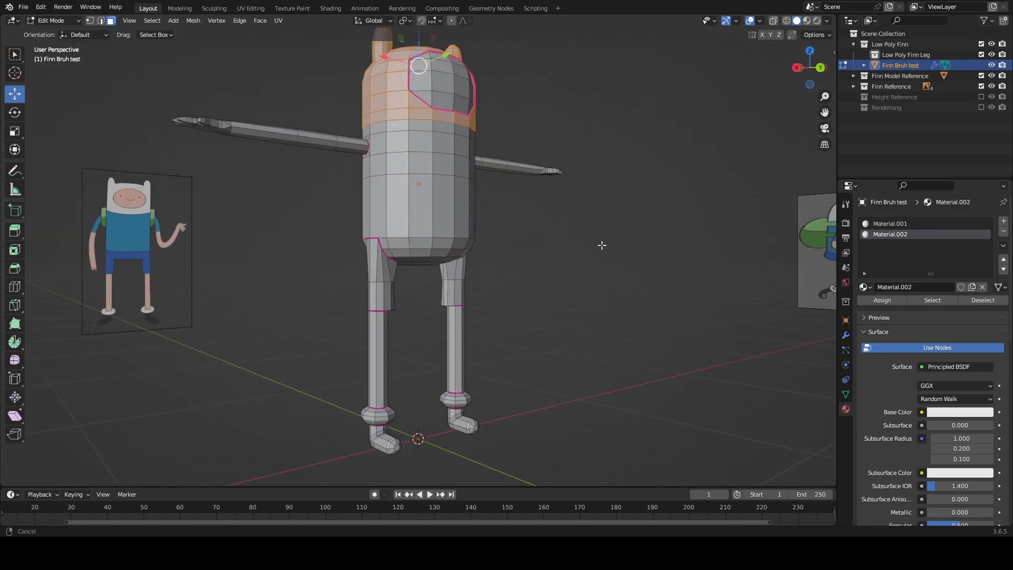
key(Tab)
key(Tab)
key(Tab)
key(Tab)
key(Tab)
key(Tab)
key(Tab)
key(Tab)
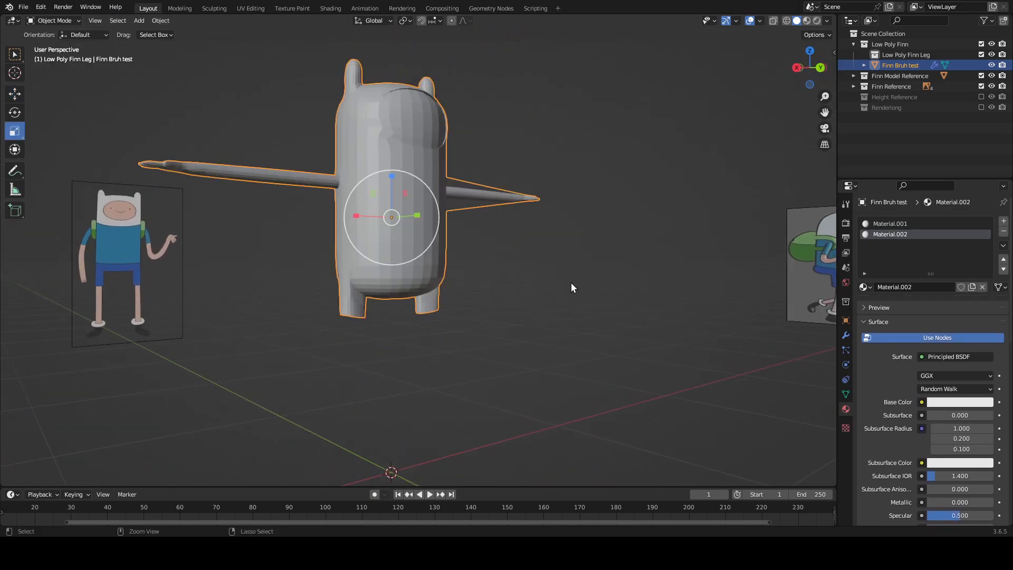
Step: Undo the second material's assignment and slot on the character, and check the mesh in Object Mode
key(Tab)
key(Tab)
key(Tab)
key(Tab)
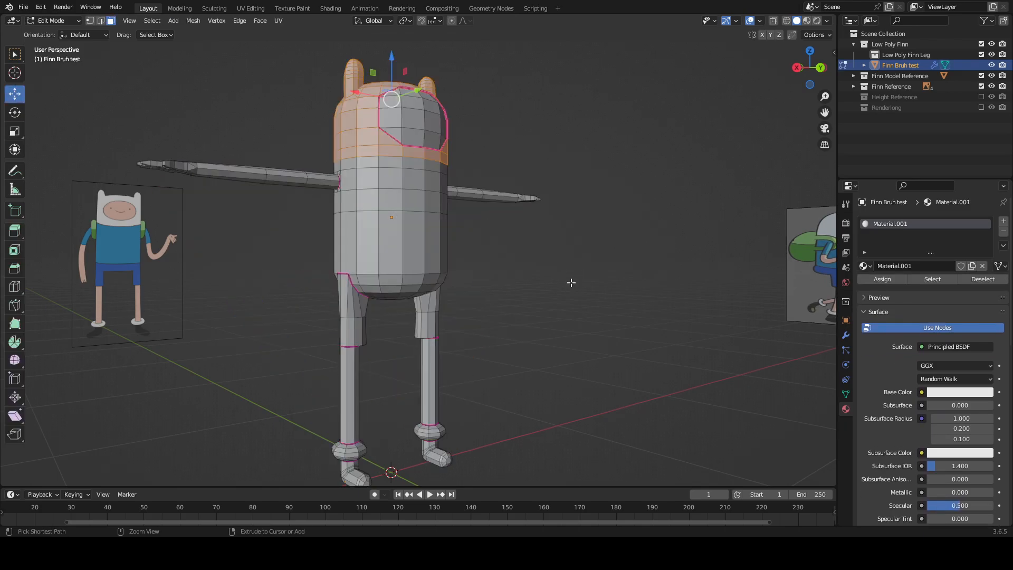
key(Tab)
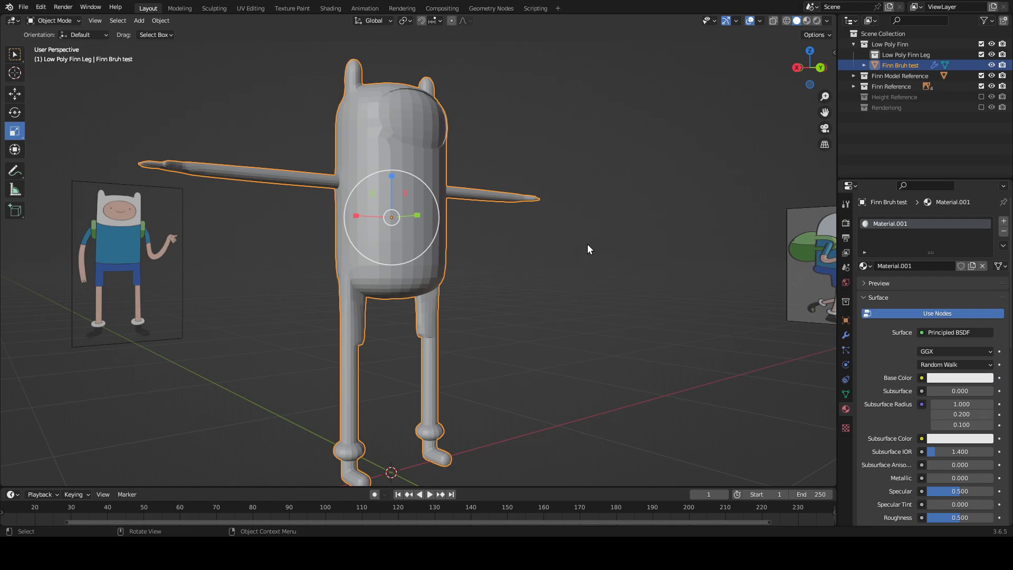
key(Tab)
key(Tab)
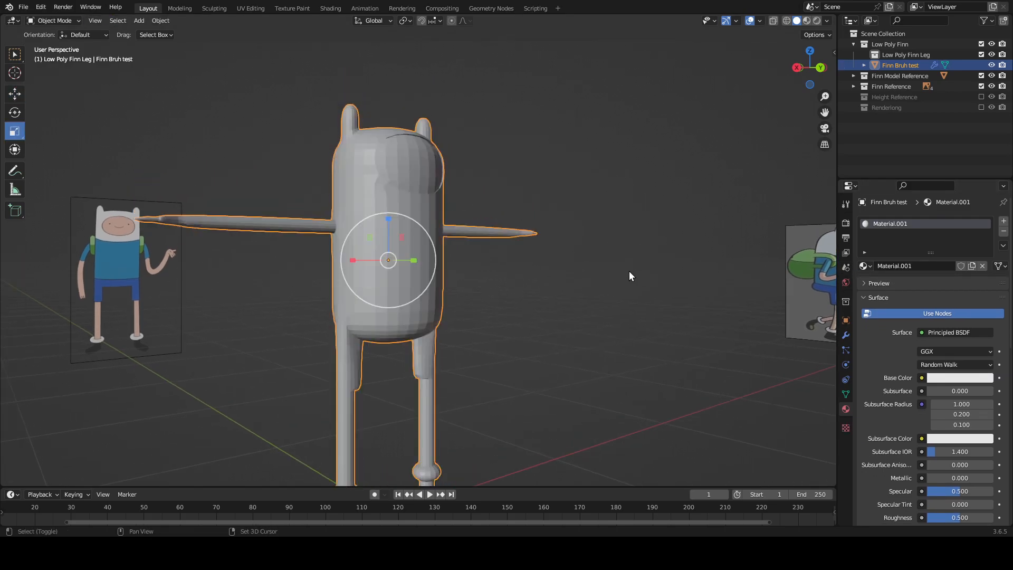
shift+middle_drag(629, 270, 650, 205)
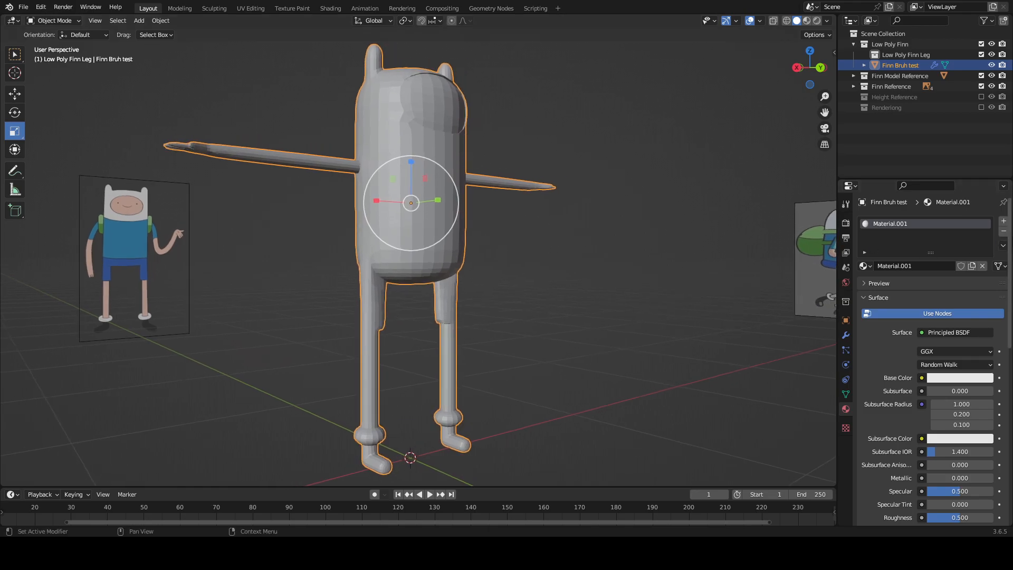
Step: Add an empty second material slot to the character in Object Mode
click(1003, 221)
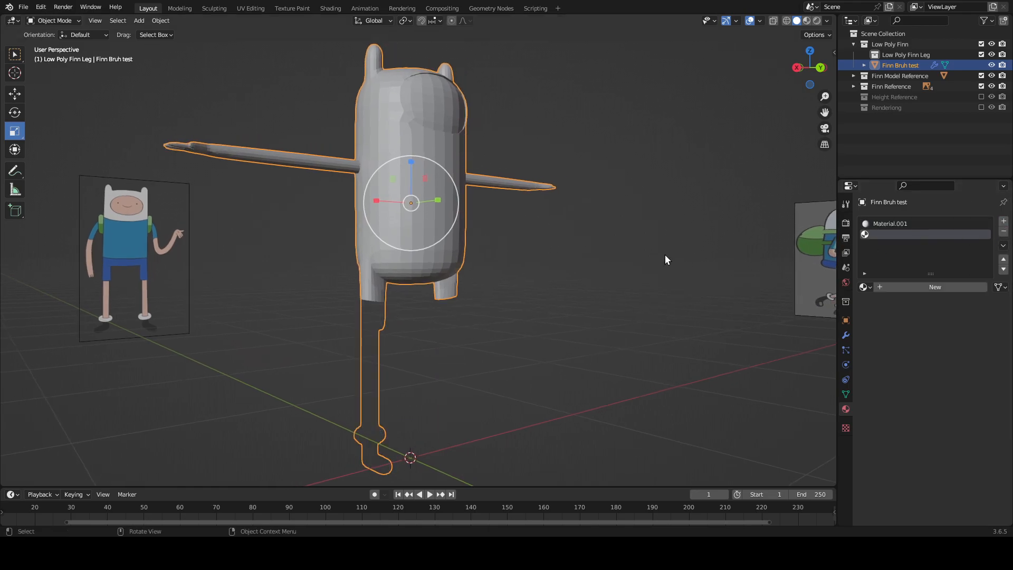
mouse_move(665, 254)
middle_down()
mouse_move(623, 265)
mouse_move(658, 249)
middle_up()
Step: Examine the modifiers and mesh data of Finn Bruh test in the outliner, and inspect the character's legs
click(865, 65)
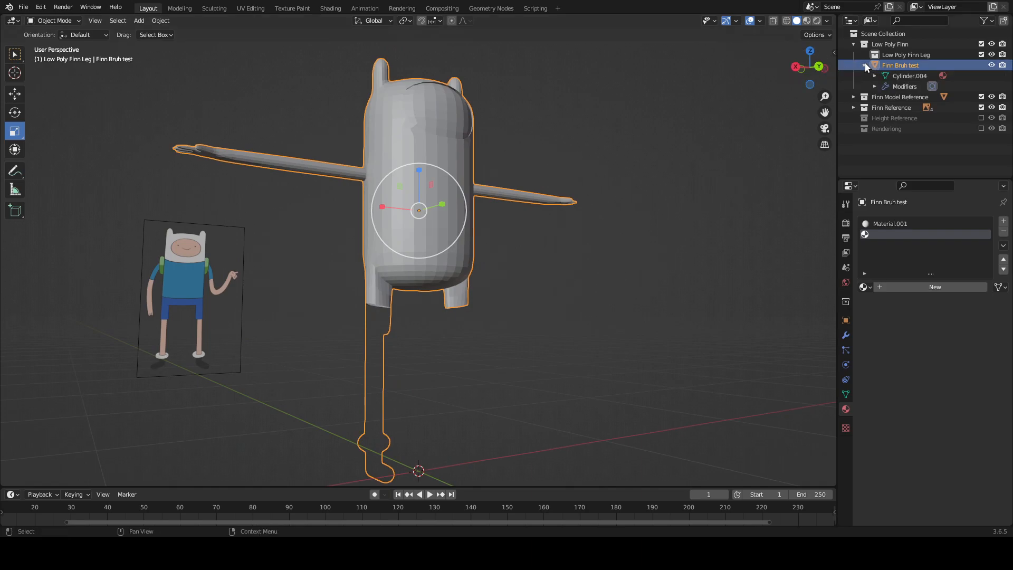
click(875, 85)
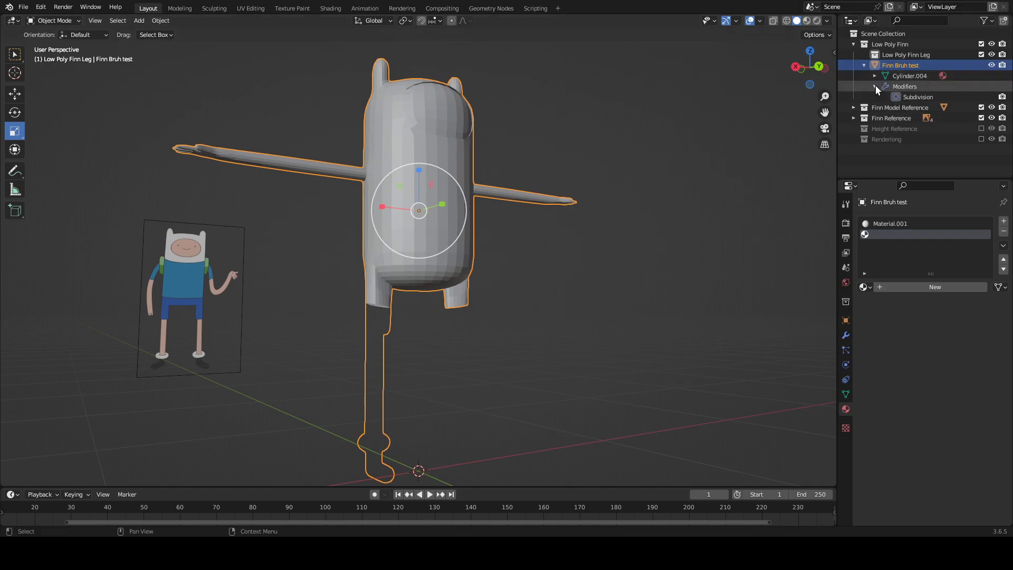
click(875, 85)
click(879, 75)
click(875, 76)
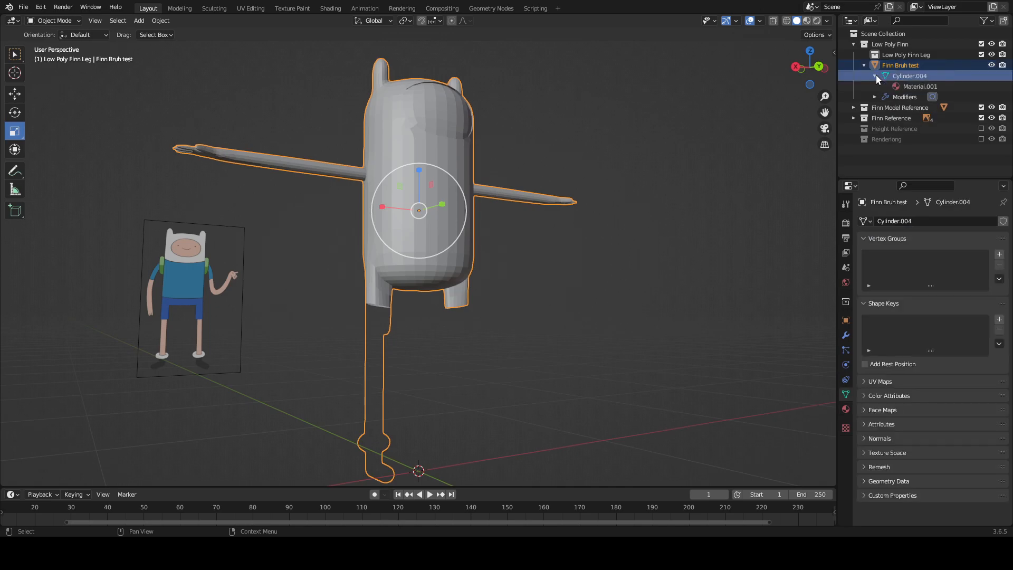
click(876, 75)
click(865, 65)
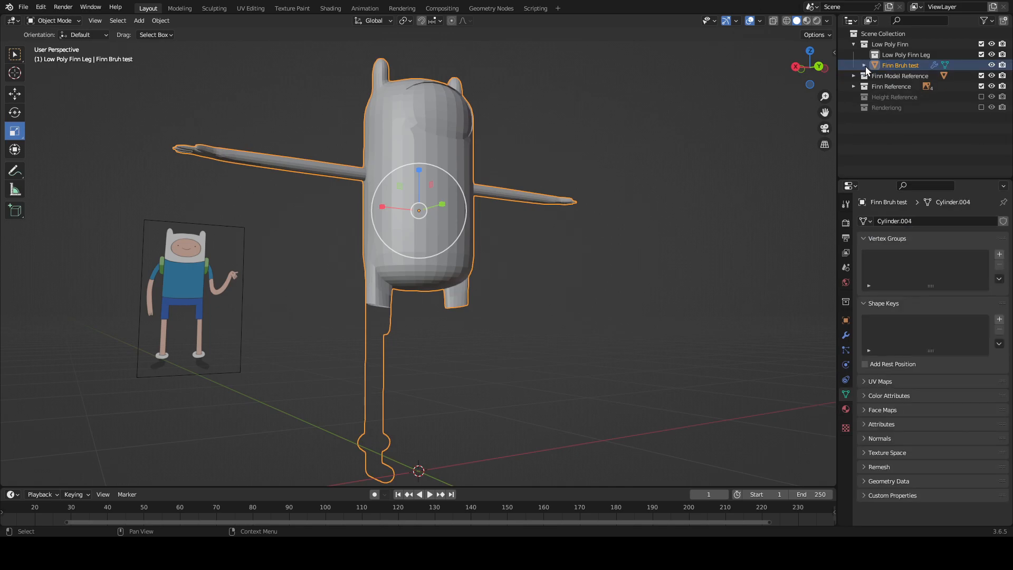
scroll(603, 179, down, 1)
scroll(603, 180, up, 2)
scroll(603, 180, down, 1)
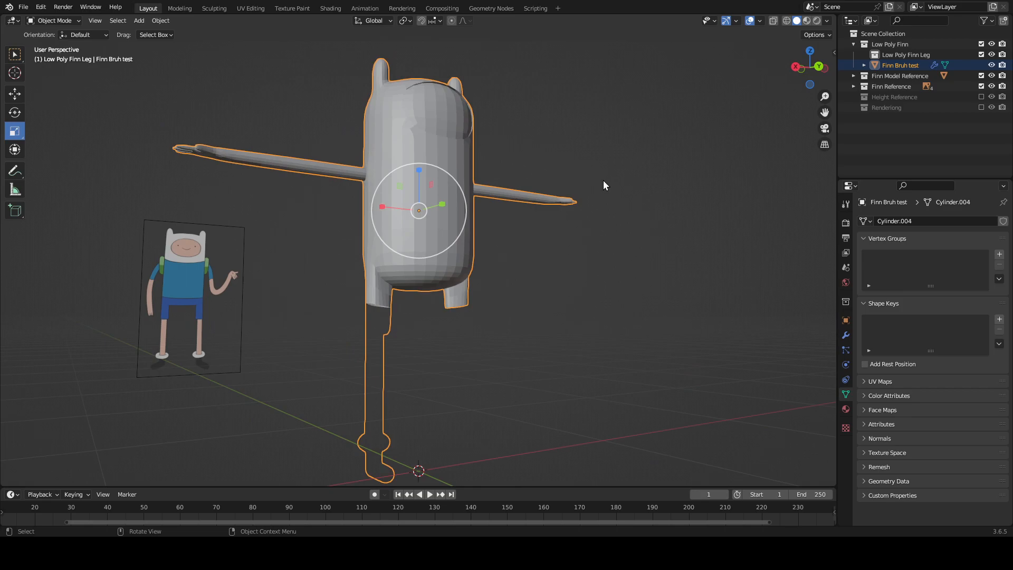
middle_drag(729, 146, 724, 161)
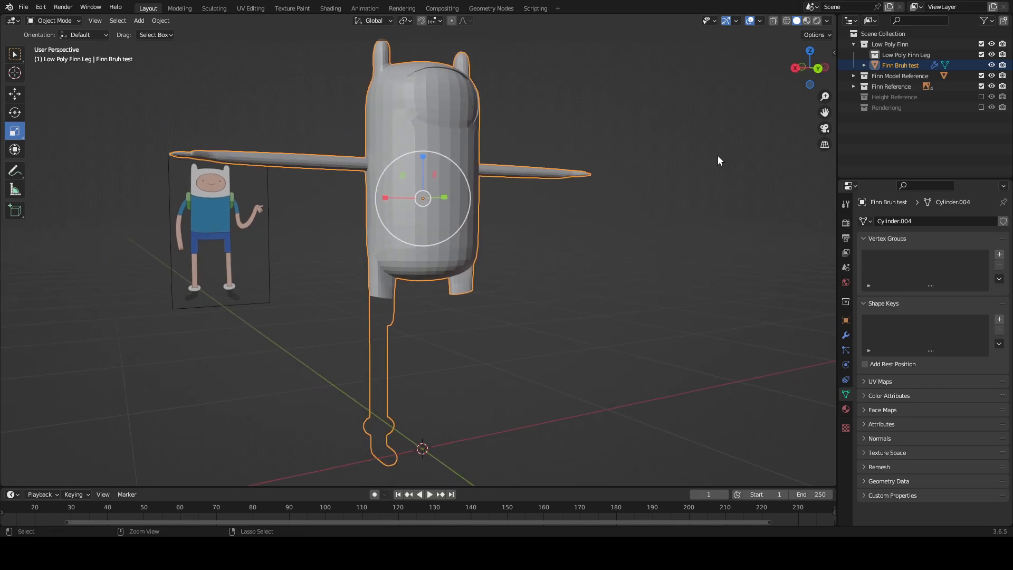
Step: Undo the empty material slot and recheck the mesh in Edit Mode and Object Mode
key(ctrl+z)
key(ctrl+z)
middle_drag(717, 156, 728, 207)
key(Tab)
key(Tab)
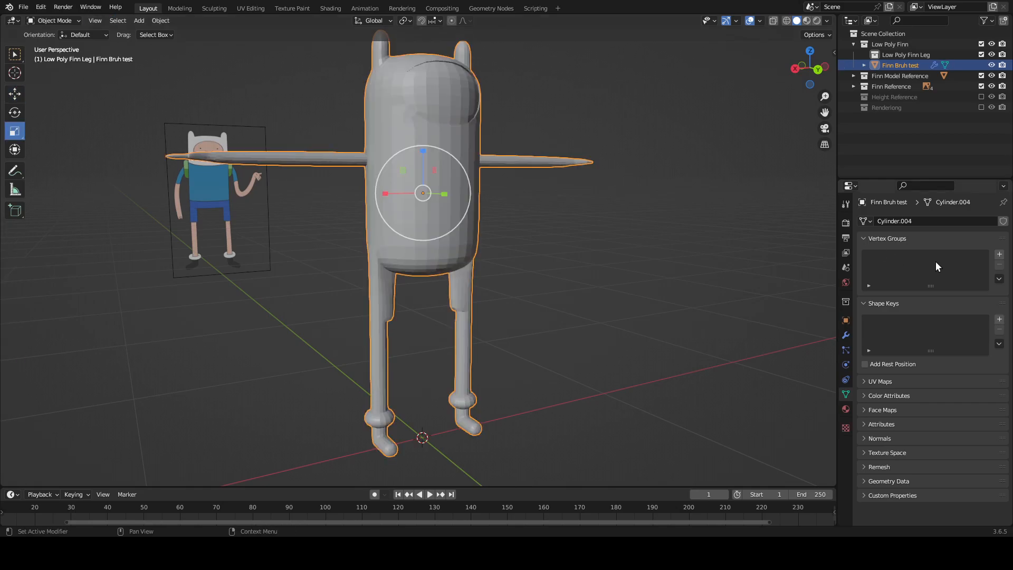
Step: Add an empty second slot in the material properties again and alternate between it and Material.001
click(846, 409)
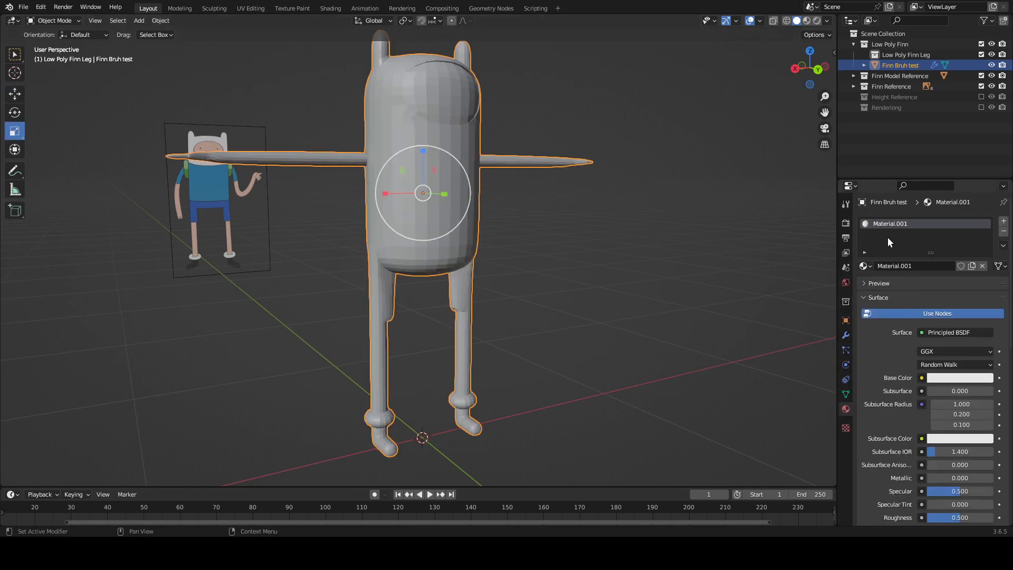
click(1004, 222)
mouse_move(648, 188)
middle_down()
mouse_move(661, 256)
mouse_move(652, 207)
middle_up()
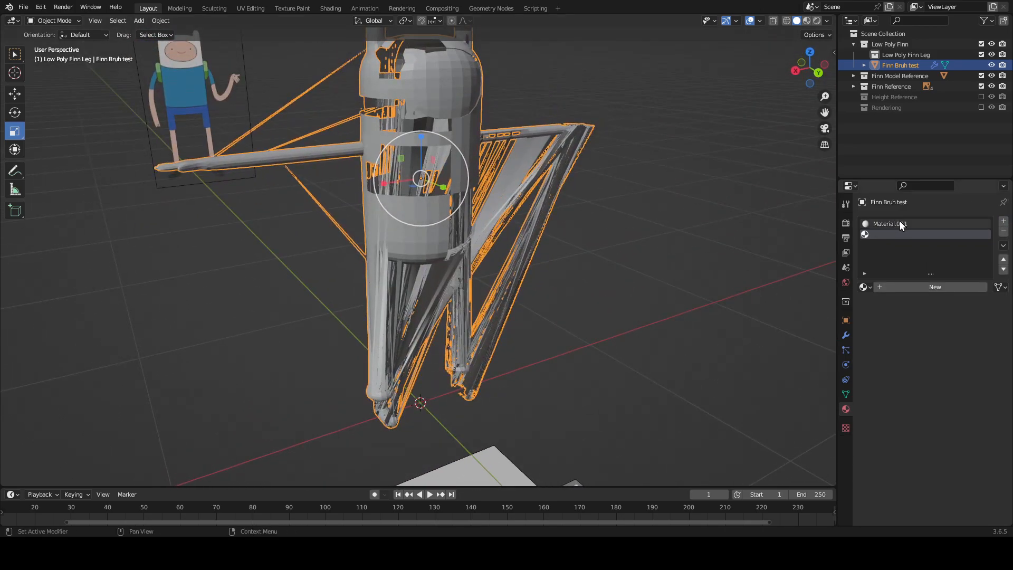
click(900, 221)
click(897, 232)
click(895, 222)
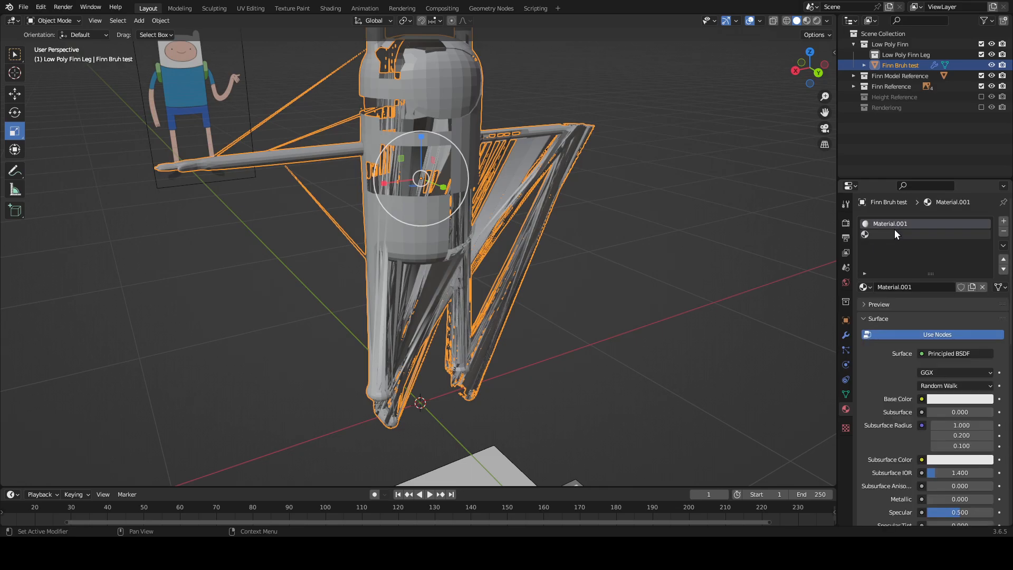
click(894, 230)
middle_drag(640, 216, 692, 200)
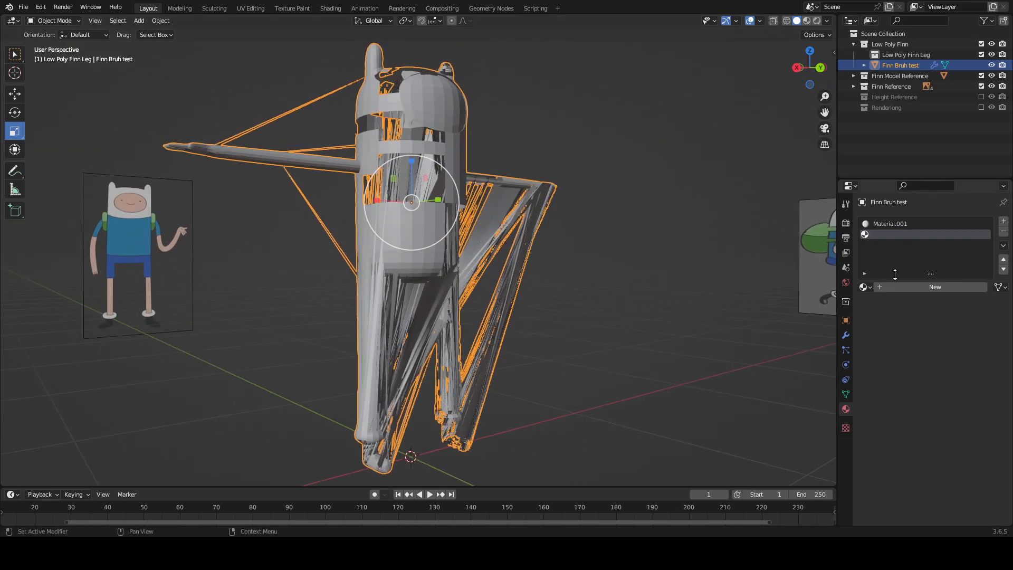
Step: Compare the two-slot character's mesh repeatedly between Edit Mode and Object Mode
key(Tab)
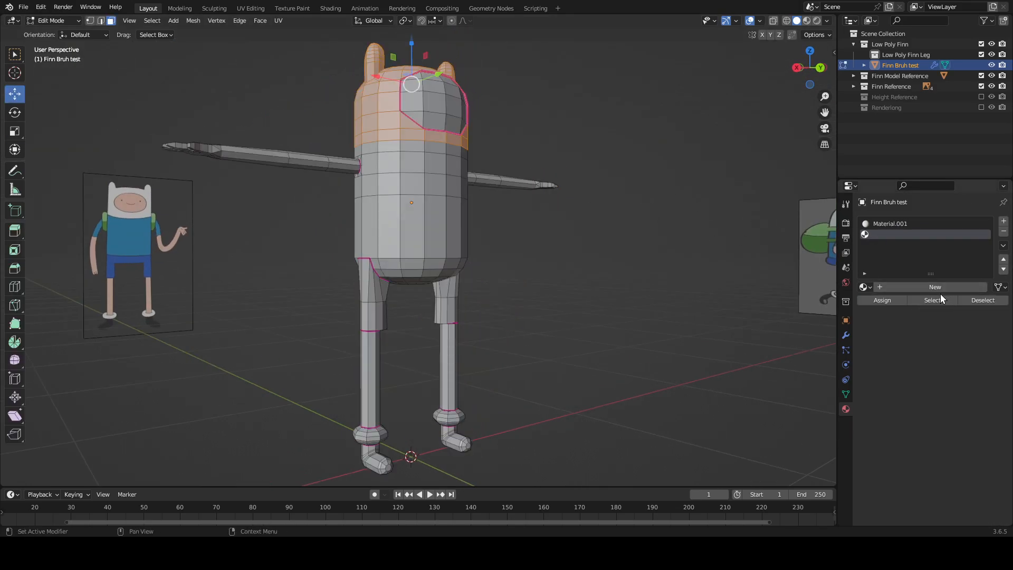
key(Tab)
key(Tab)
key(Tab)
key(Tab)
key(Tab)
key(Tab)
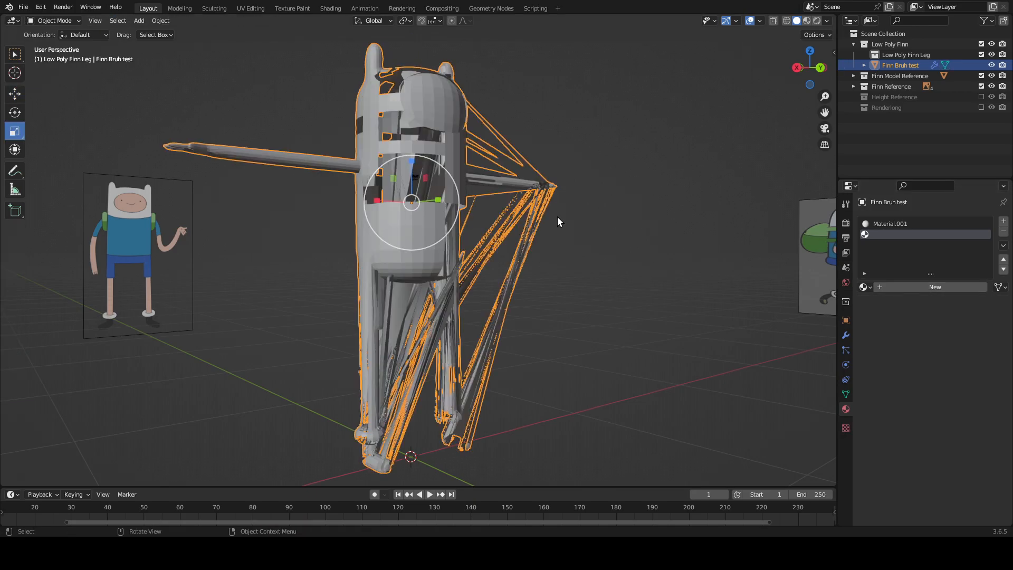
key(Tab)
key(Tab)
key(Tab)
key(Tab)
key(Tab)
key(Tab)
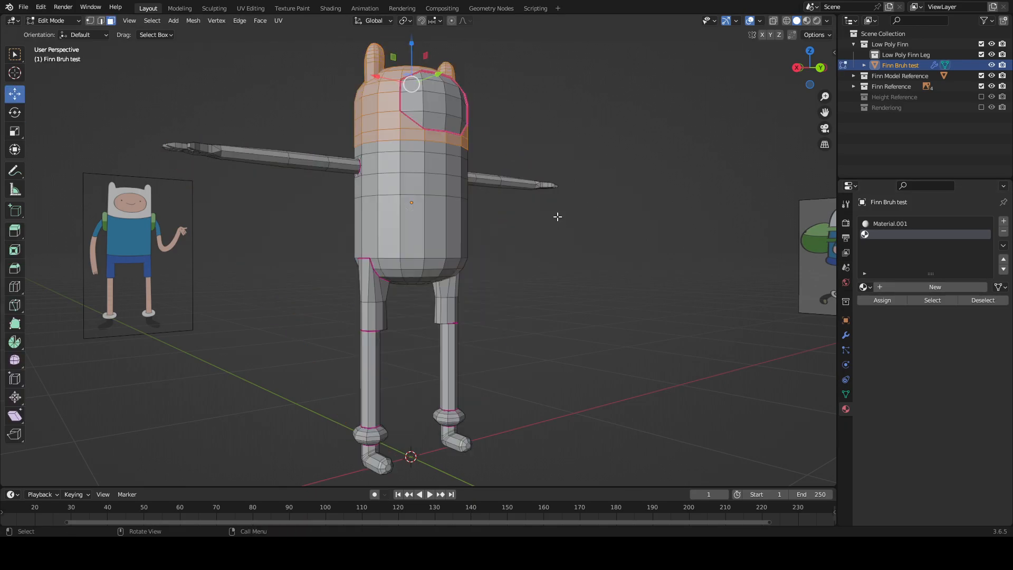
Step: Undo the mode switches and the empty second material slot
key(ctrl+z)
key(ctrl+z)
key(ctrl+z)
key(ctrl+z)
key(ctrl+z)
key(ctrl+z)
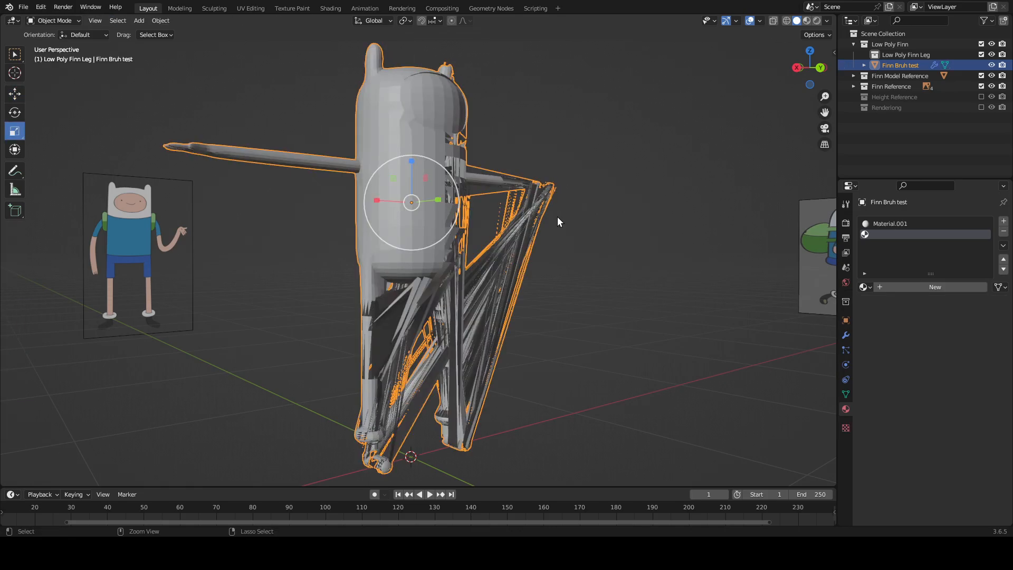
key(ctrl+z)
key(ctrl+z)
key(ctrl+z)
key(ctrl+z)
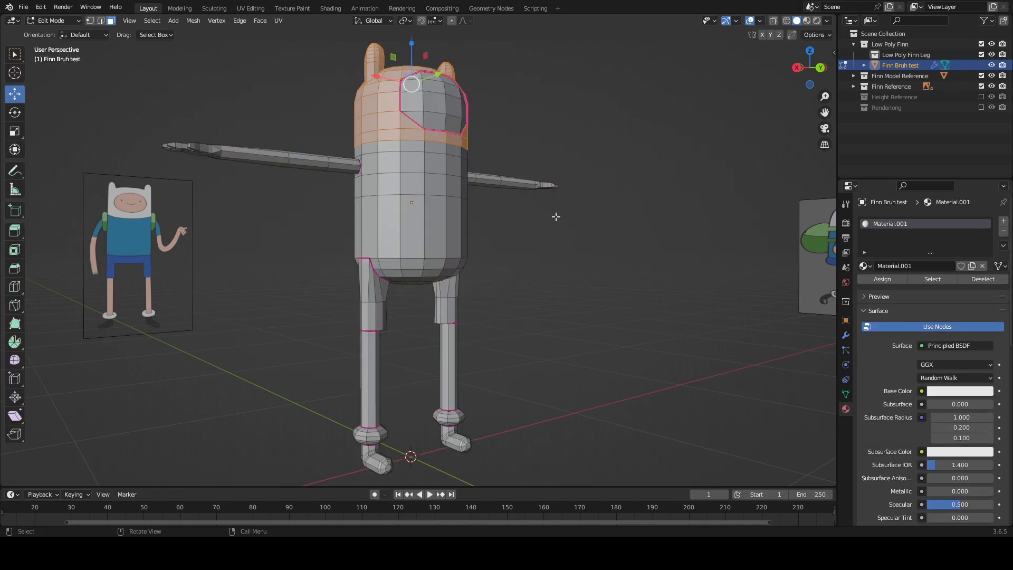
Step: Inspect the single-material mesh in Object Mode, then return to Edit Mode with the hood faces selected
middle_drag(660, 179, 642, 208)
key(Tab)
middle_drag(642, 153, 563, 265)
scroll(581, 241, up, 2)
key(Tab)
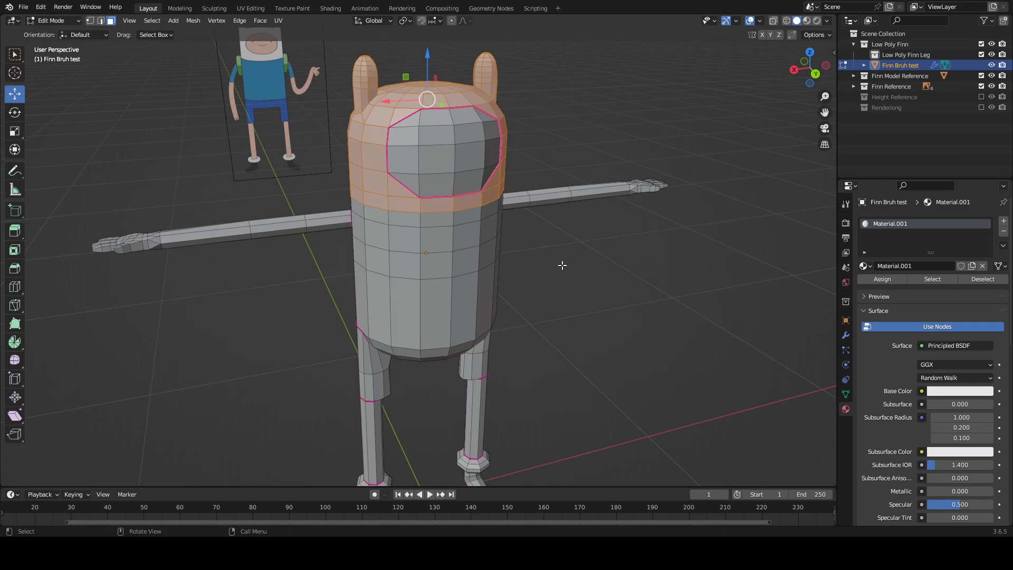
Step: Save the file and delete the Low Poly Finn Leg collection
key(ctrl+s)
click(895, 56)
key(x)
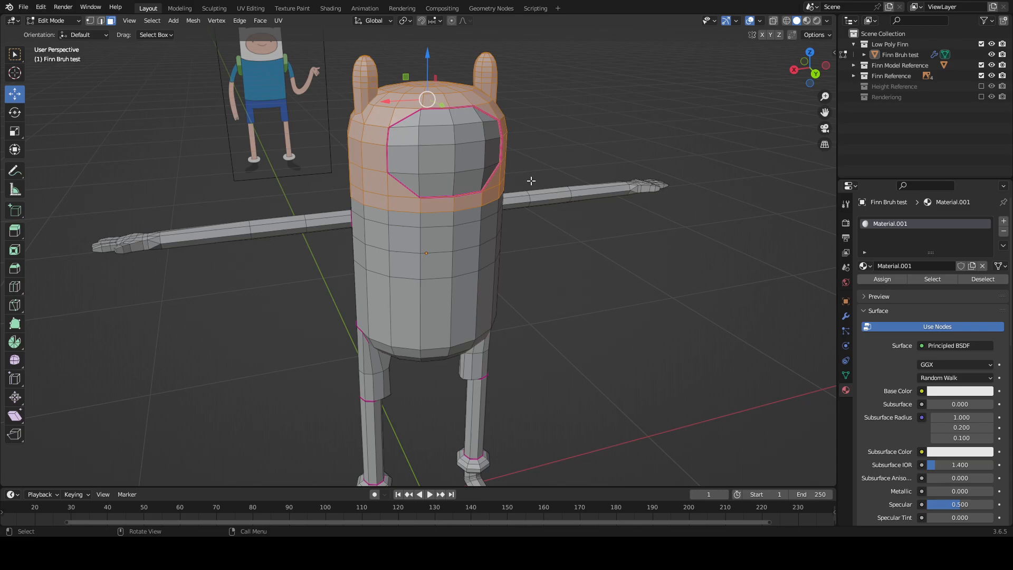
Step: Examine Material.001's surface and settings values, then view the selected hood faces and body from several angles
scroll(948, 332, down, 15)
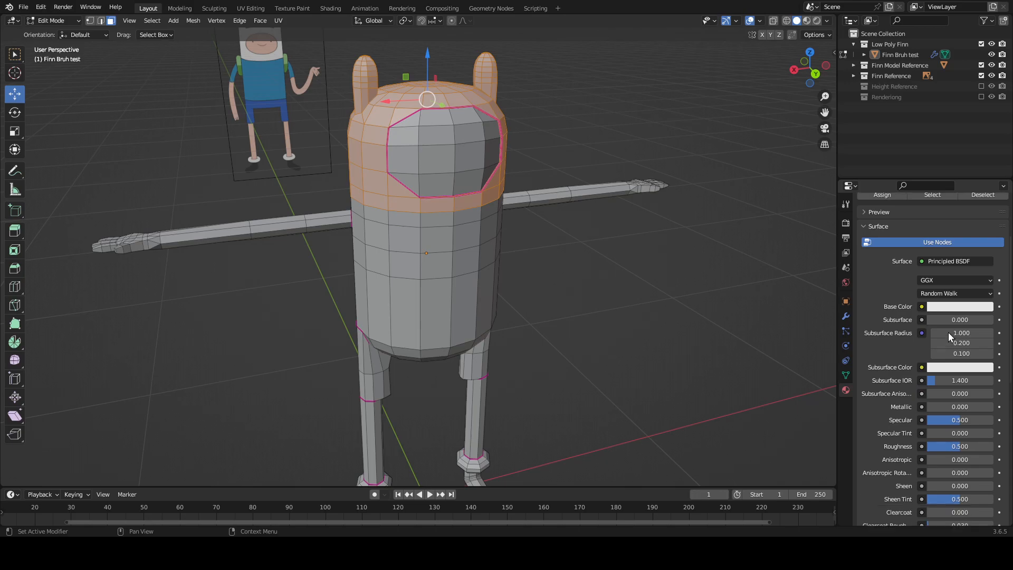
scroll(901, 315, up, 10)
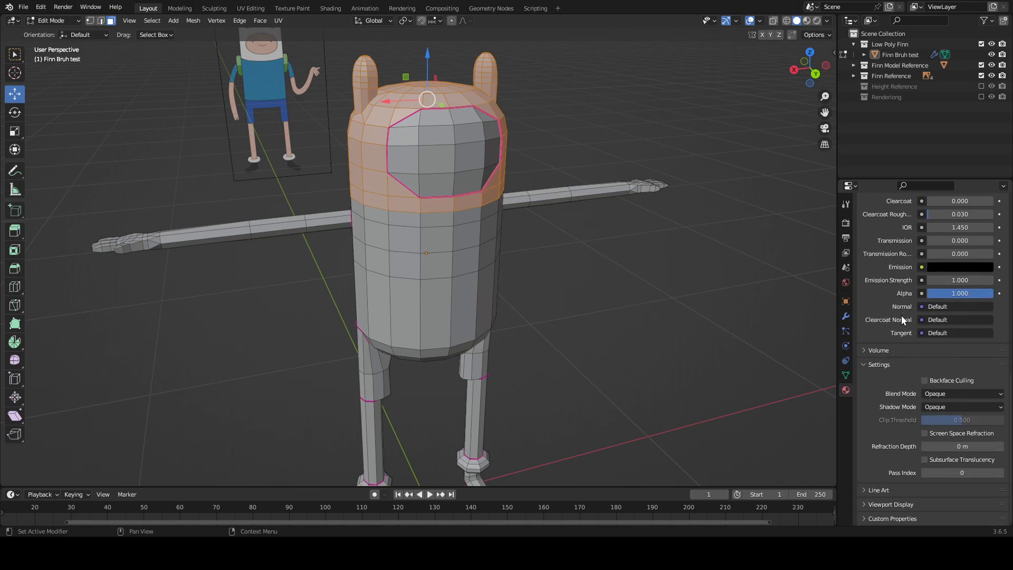
scroll(901, 315, up, 7)
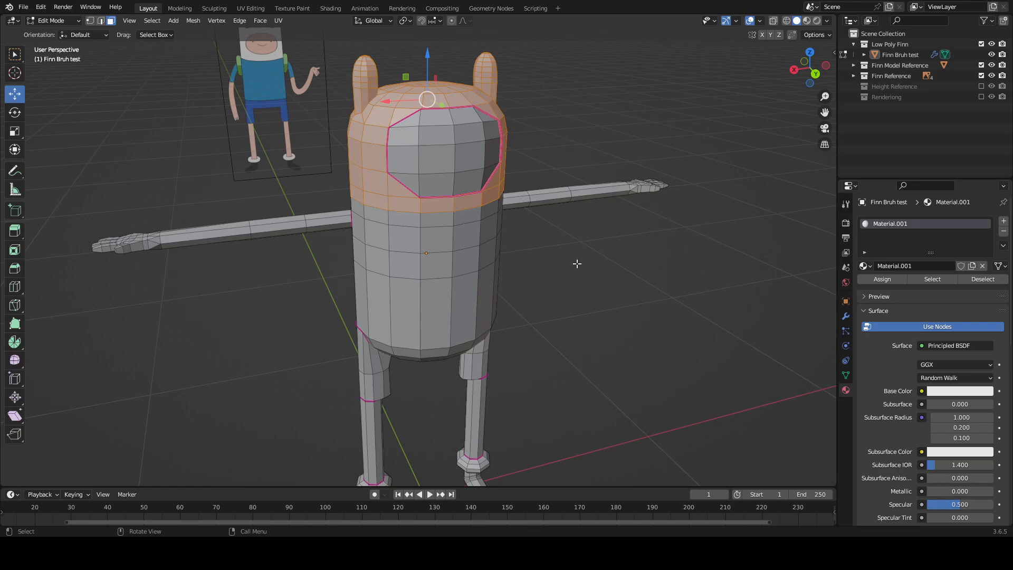
middle_drag(576, 263, 559, 142)
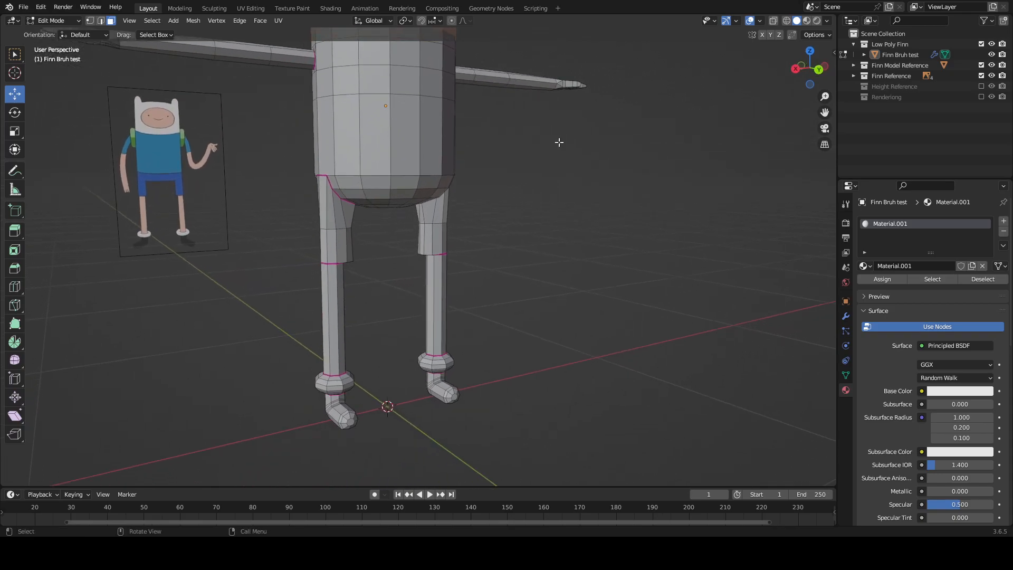
shift+middle_drag(542, 185, 607, 197)
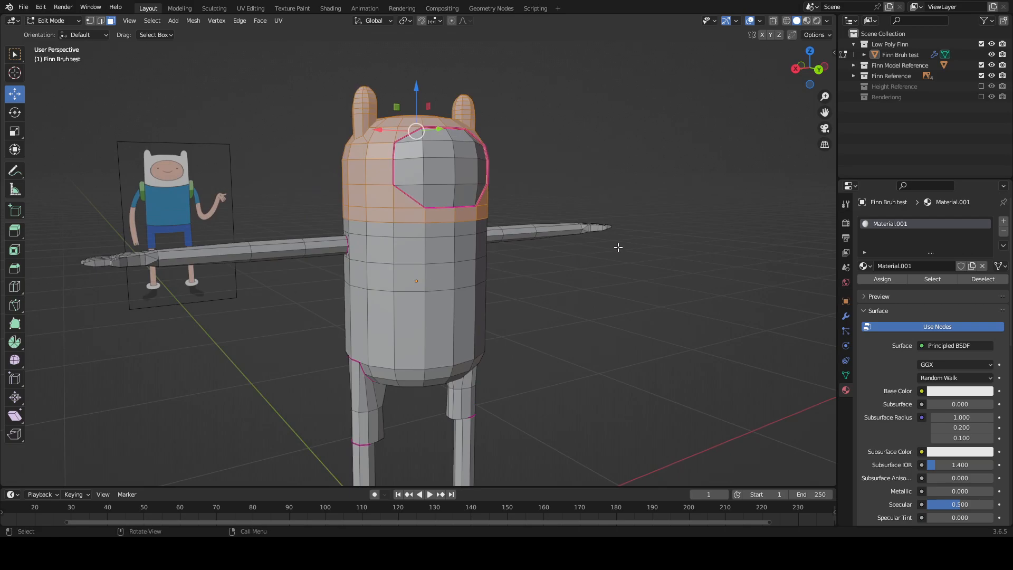
middle_drag(618, 247, 565, 185)
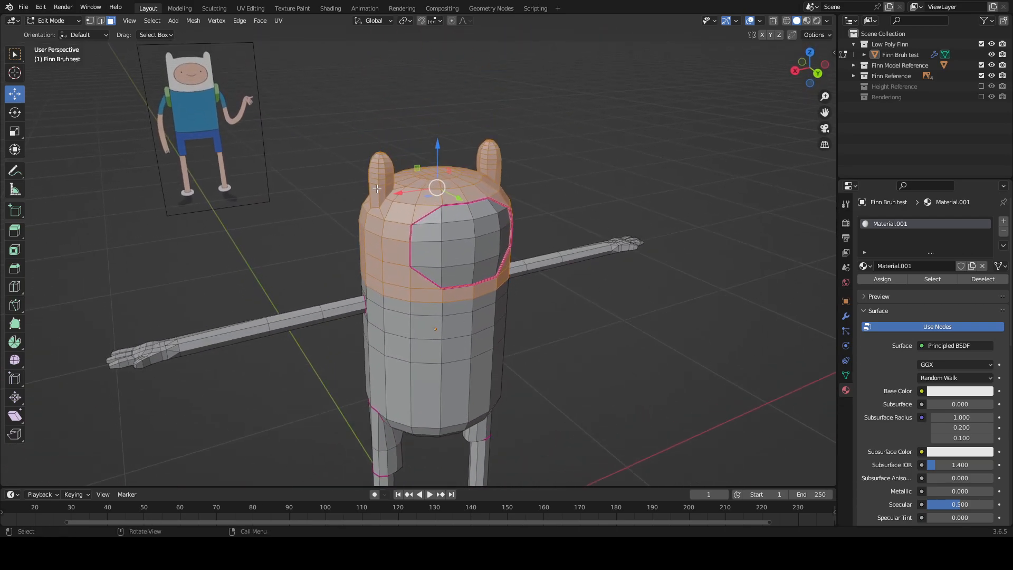
middle_drag(536, 273, 340, 141)
middle_drag(554, 264, 530, 202)
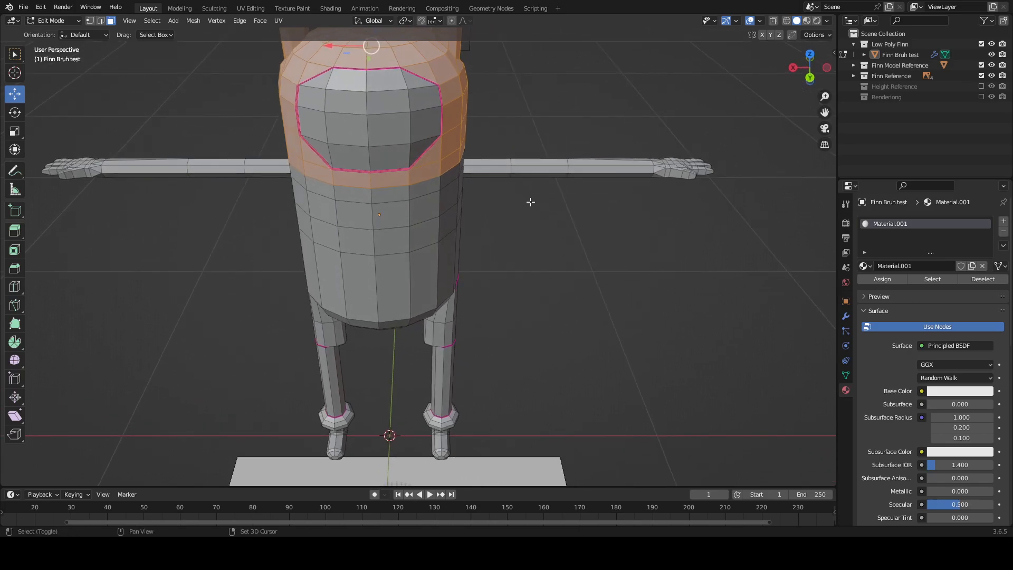
scroll(530, 203, down, 3)
key(KP_Decimal)
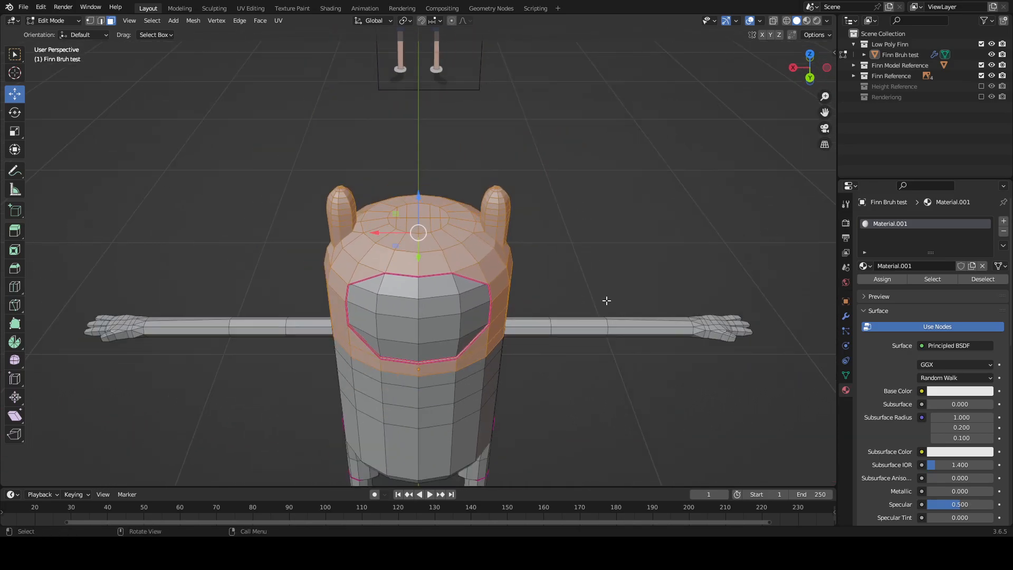
middle_drag(606, 300, 617, 237)
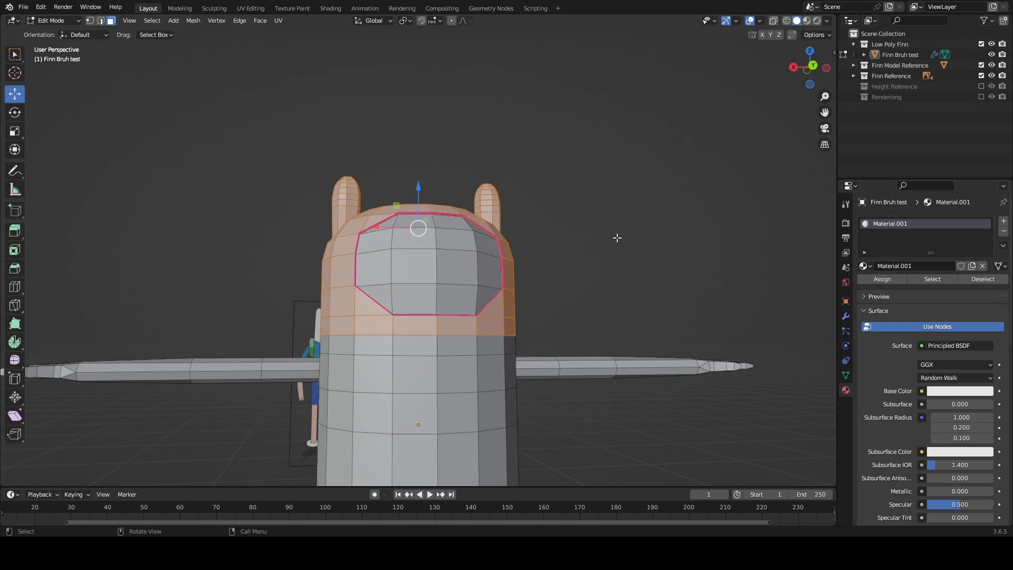
Step: Review Material.001's surface, volume and settings options, including the available distribution methods, without changing them
scroll(907, 361, down, 3)
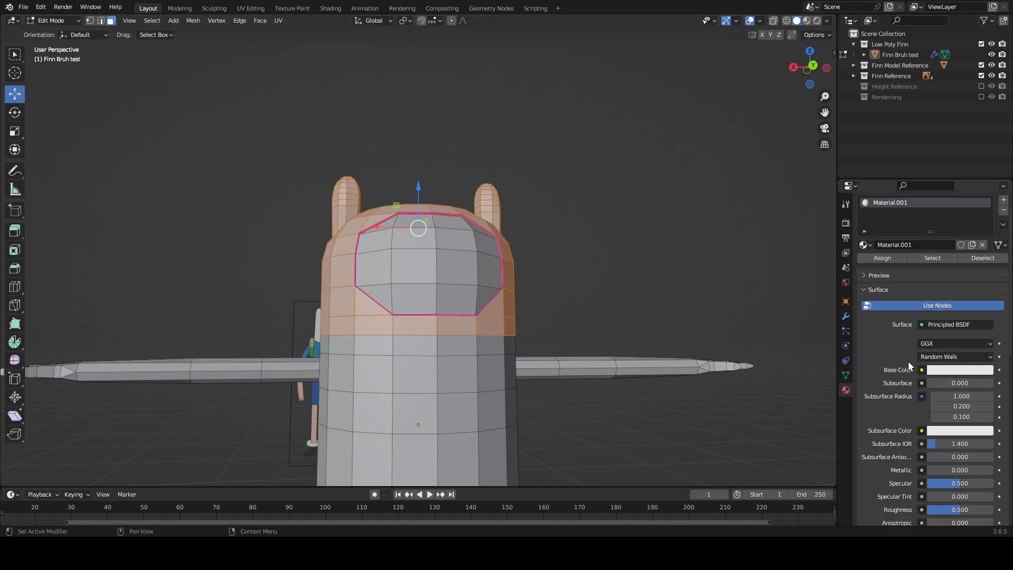
click(984, 303)
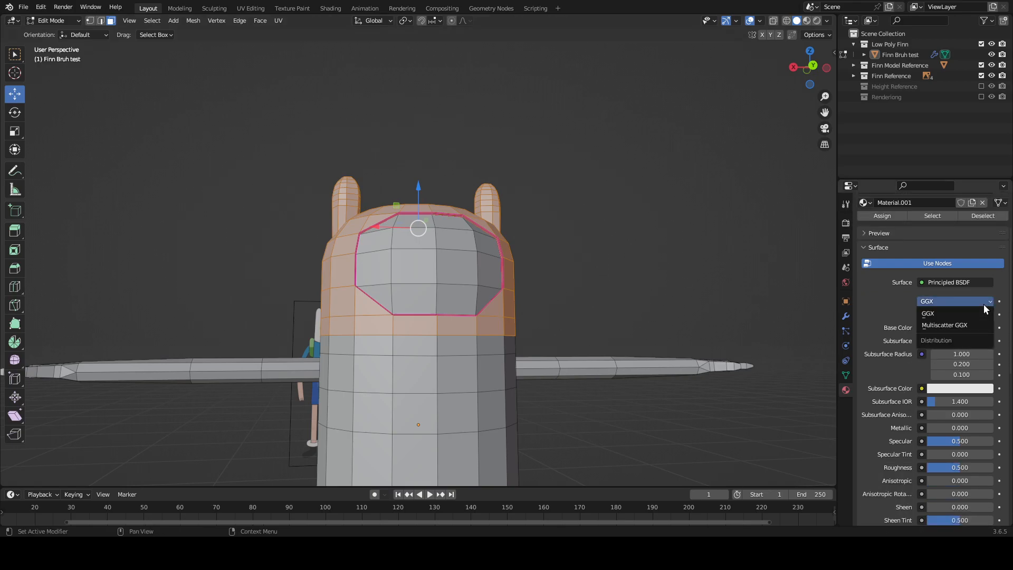
click(977, 300)
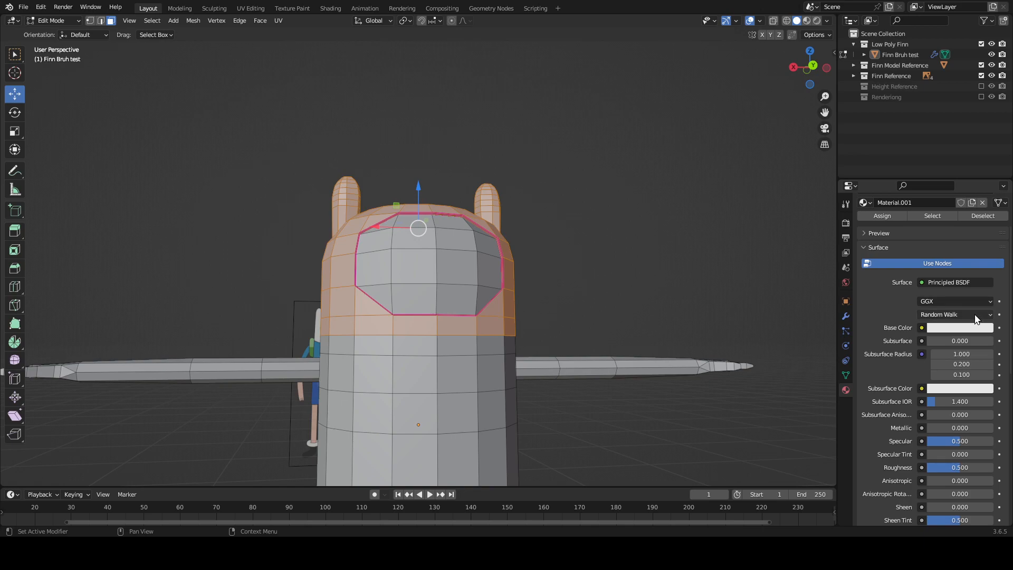
click(974, 315)
scroll(885, 289, down, 3)
scroll(885, 289, down, 8)
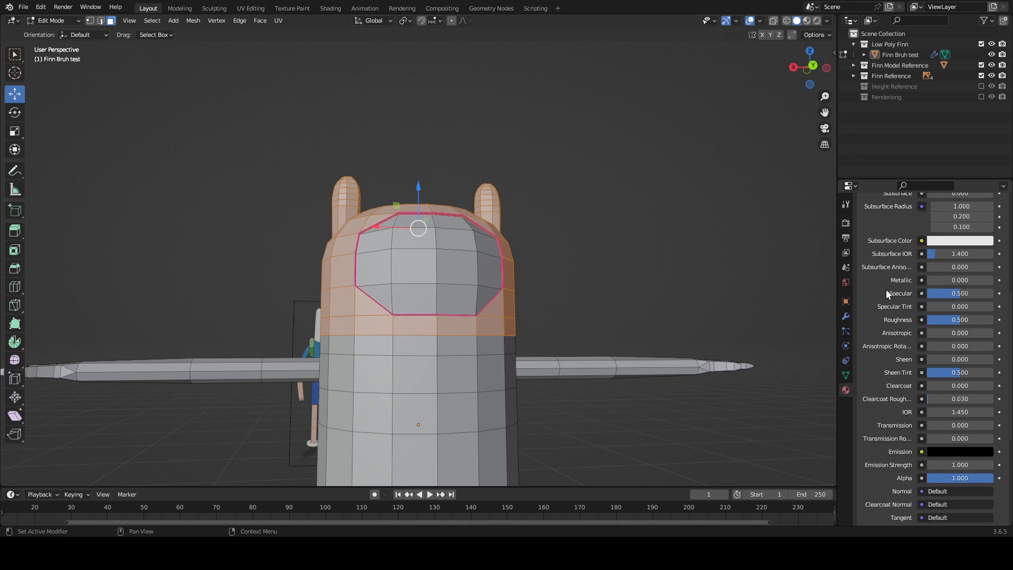
scroll(885, 289, down, 3)
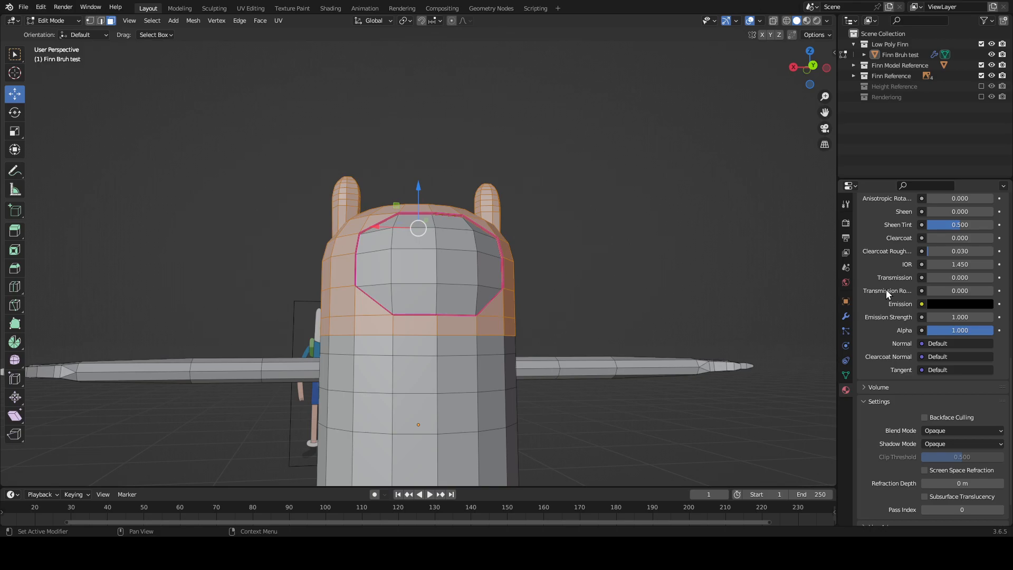
scroll(885, 289, down, 1)
click(877, 364)
scroll(876, 349, down, 1)
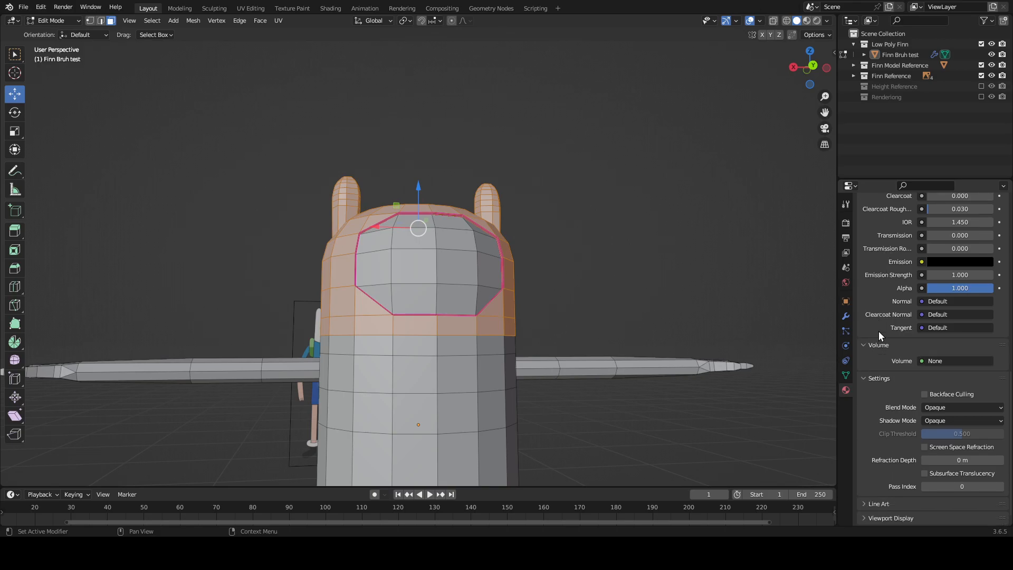
scroll(879, 330, down, 1)
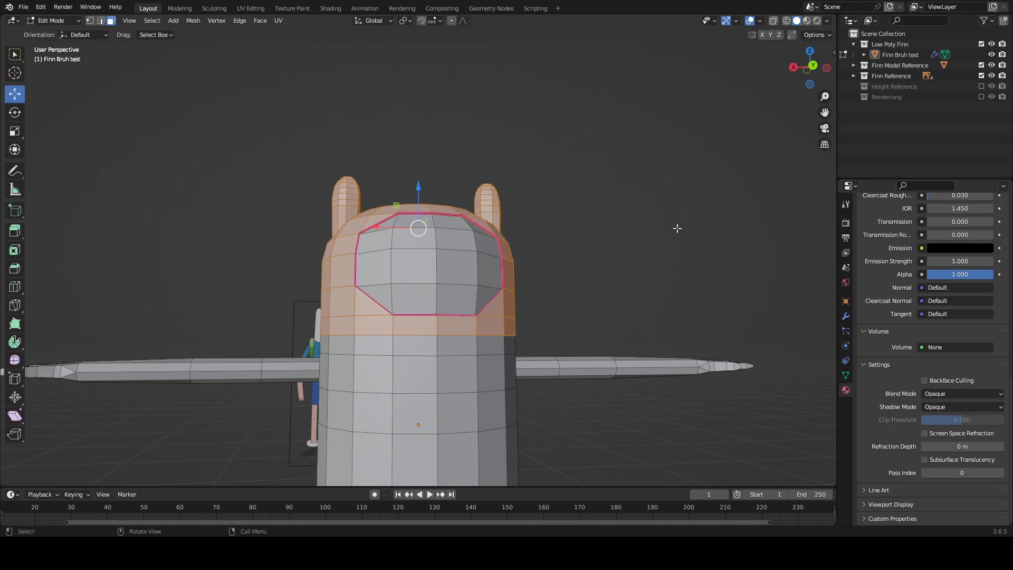
Step: Compare the single-material mesh in Object Mode and Edit Mode, keeping the hood faces selected
middle_drag(598, 187, 594, 226)
scroll(598, 209, down, 2)
scroll(598, 208, up, 3)
key(Tab)
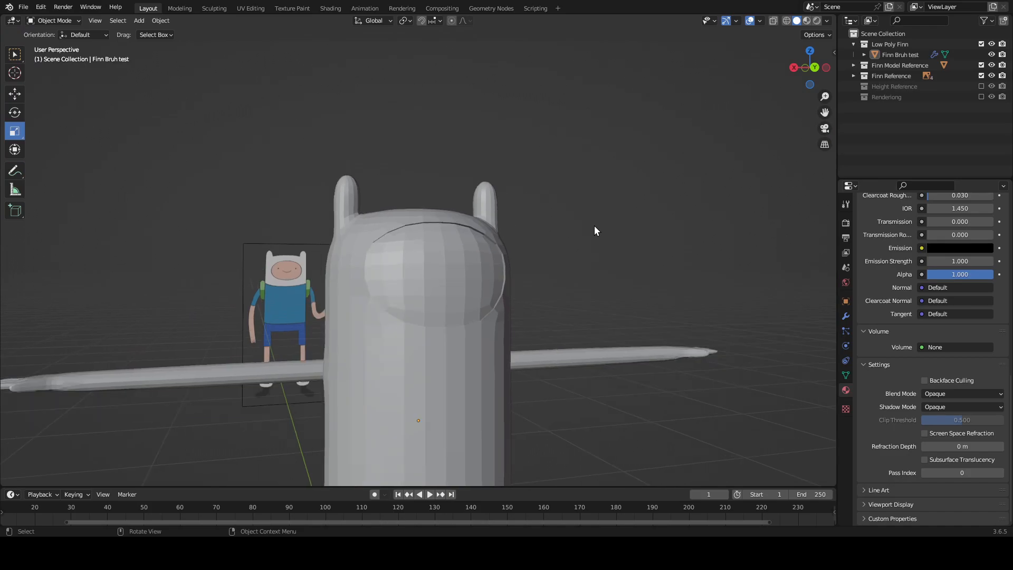
key(Tab)
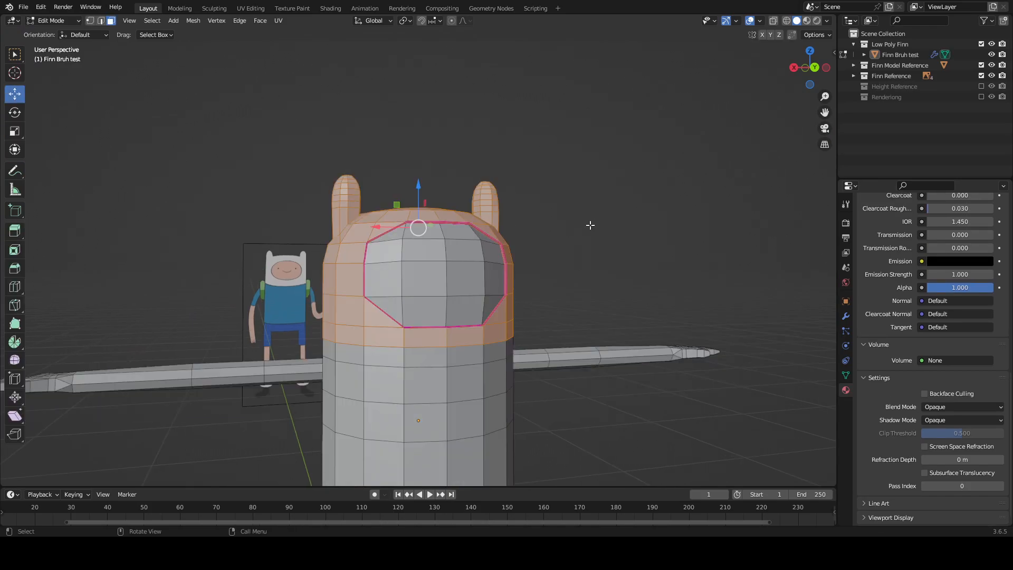
scroll(589, 225, down, 3)
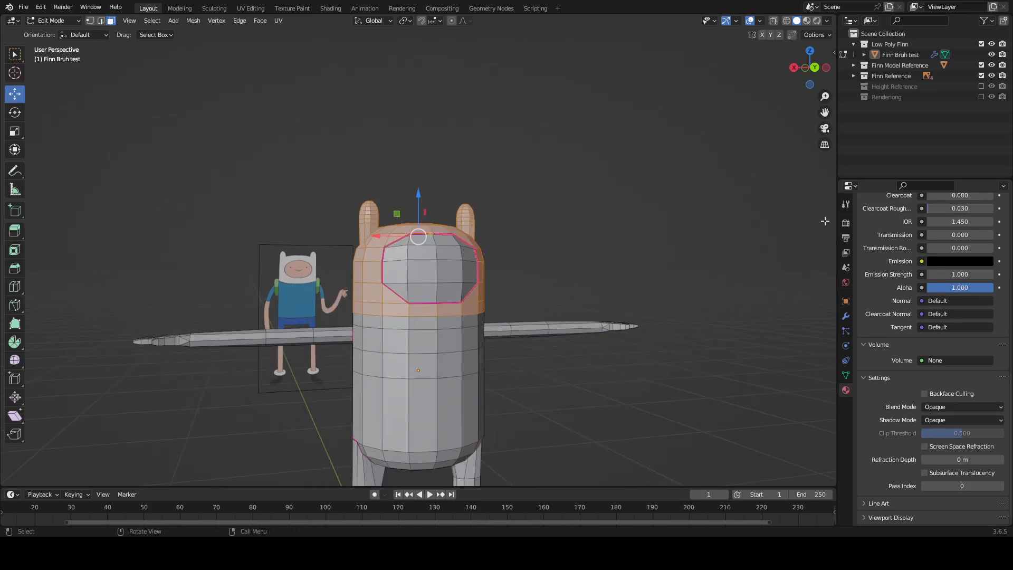
scroll(949, 262, up, 10)
scroll(948, 263, up, 7)
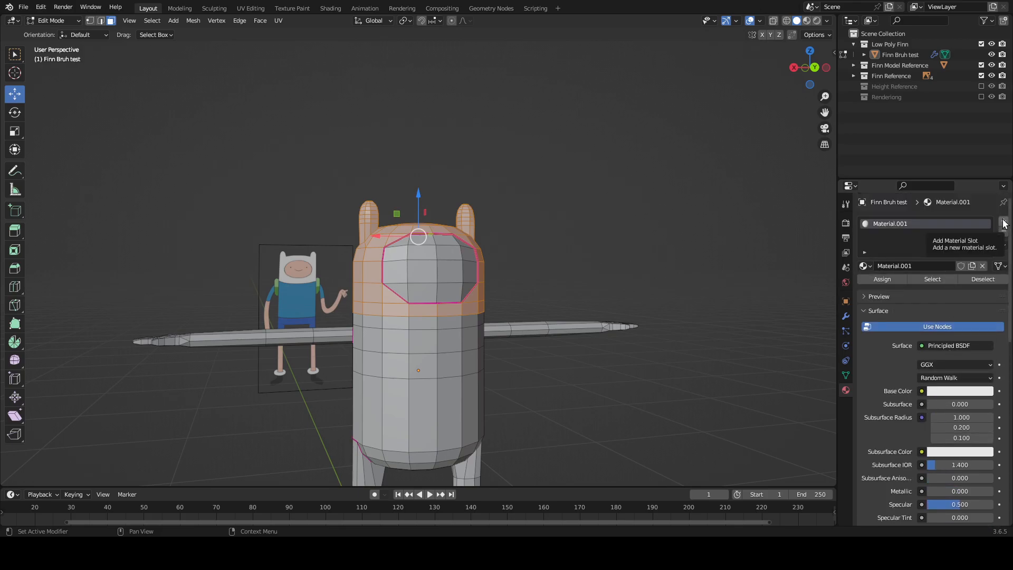
Step: Add an empty second material slot and inspect the mesh in Object Mode from several angles
click(1003, 221)
key(Tab)
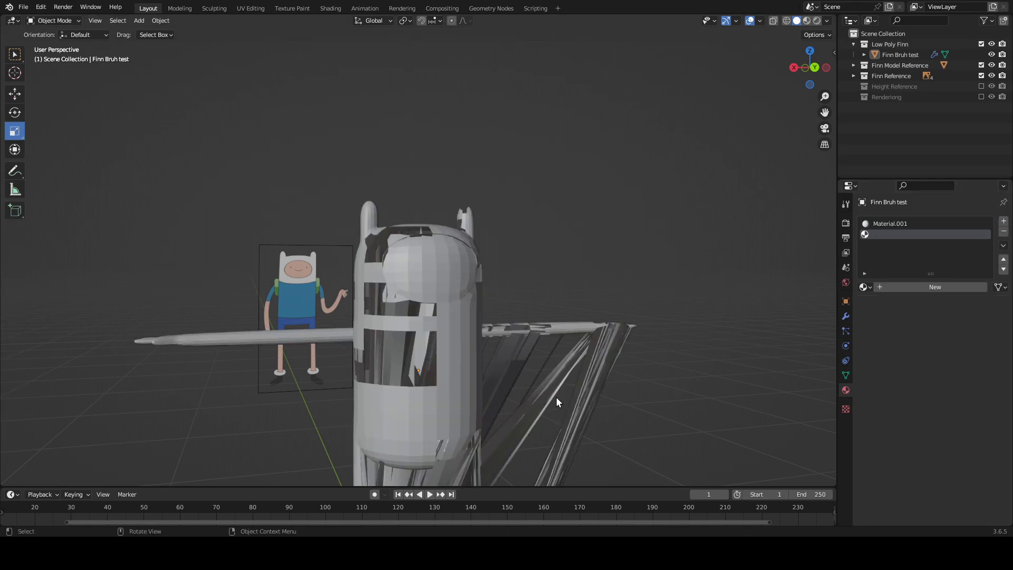
mouse_move(556, 397)
middle_down()
mouse_move(555, 360)
mouse_move(575, 410)
mouse_move(578, 349)
mouse_move(608, 370)
mouse_move(553, 397)
middle_up()
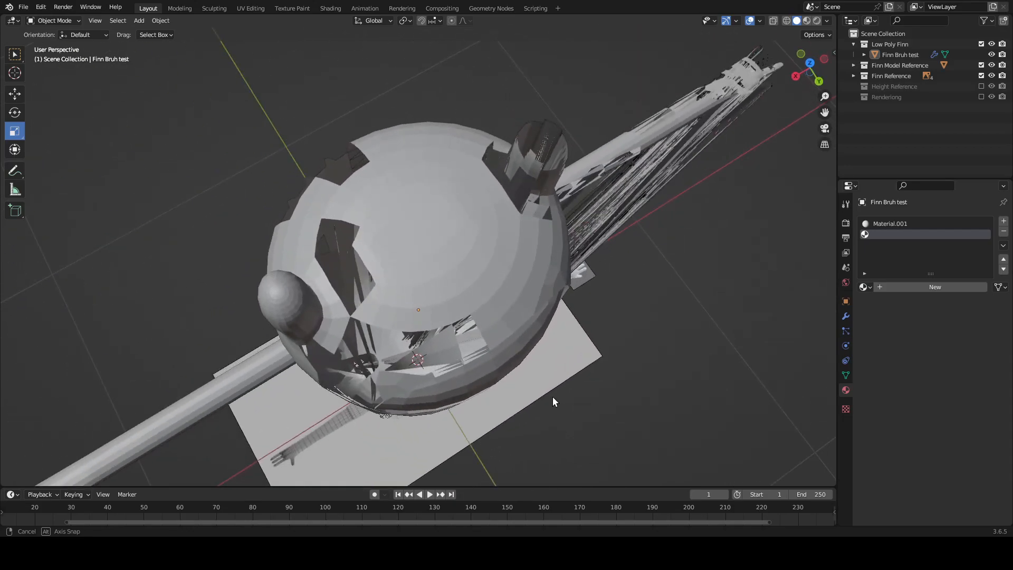
scroll(537, 381, up, 3)
middle_drag(433, 350, 631, 243)
scroll(631, 242, up, 2)
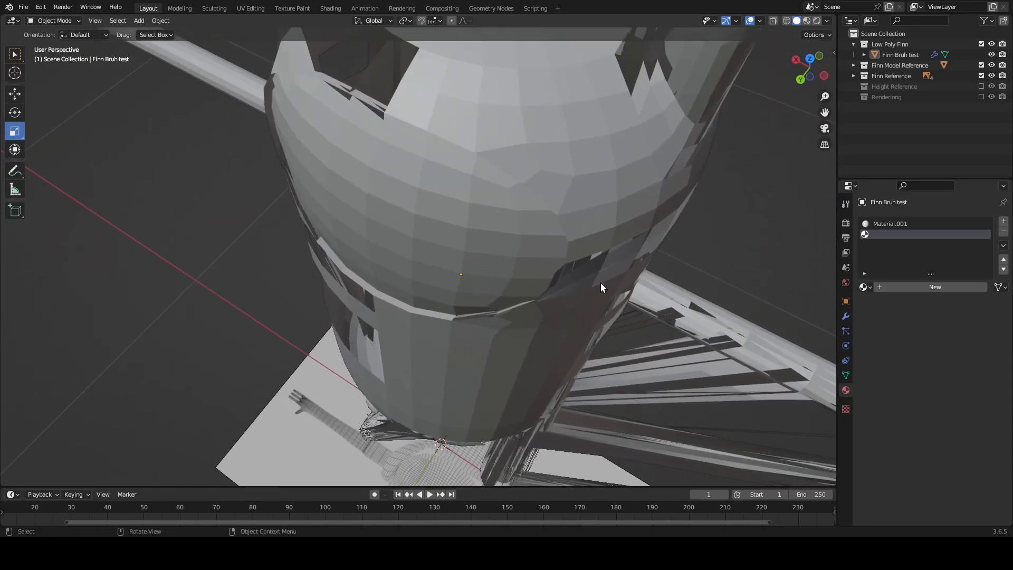
middle_drag(600, 283, 693, 145)
scroll(694, 146, down, 5)
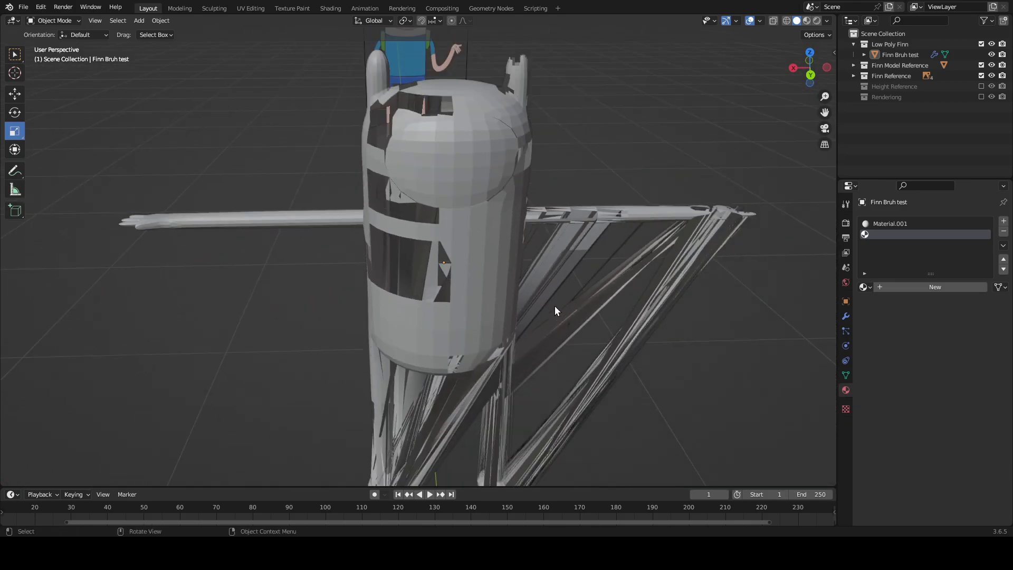
Step: Create a new material for the second slot in the Shading workspace, then return to the Layout workspace
click(331, 8)
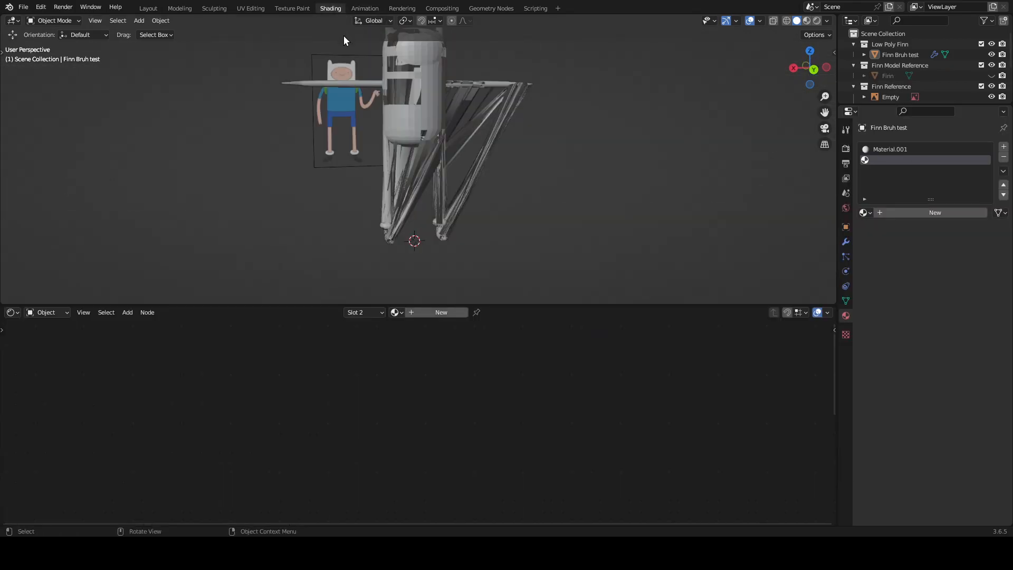
click(394, 313)
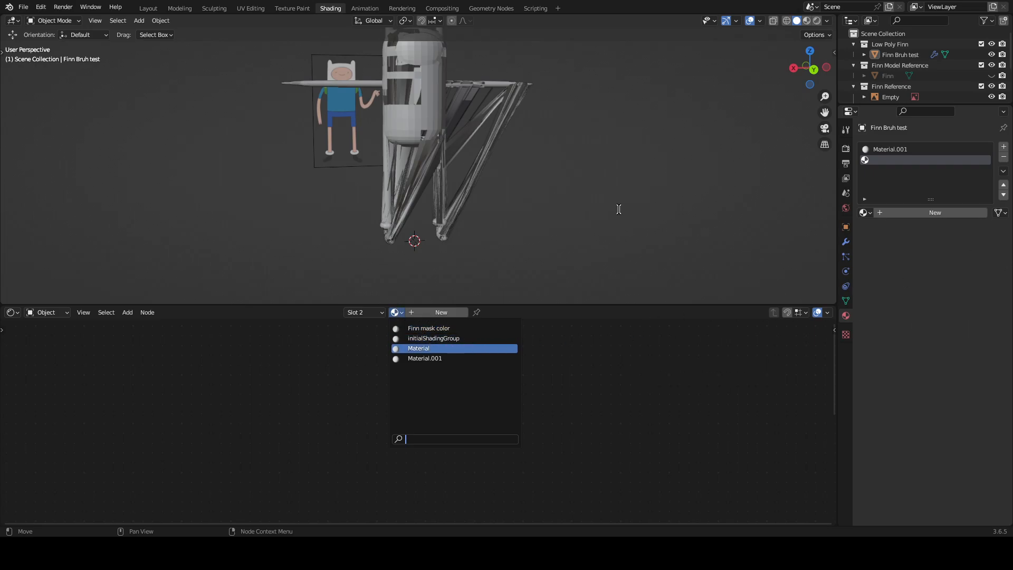
click(451, 313)
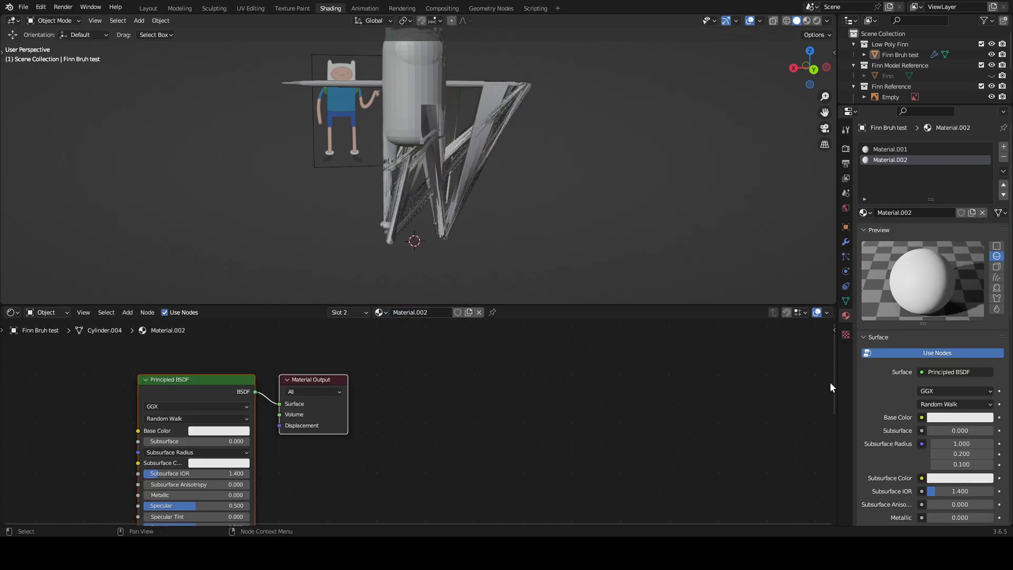
scroll(921, 282, down, 2)
scroll(919, 280, up, 2)
click(148, 9)
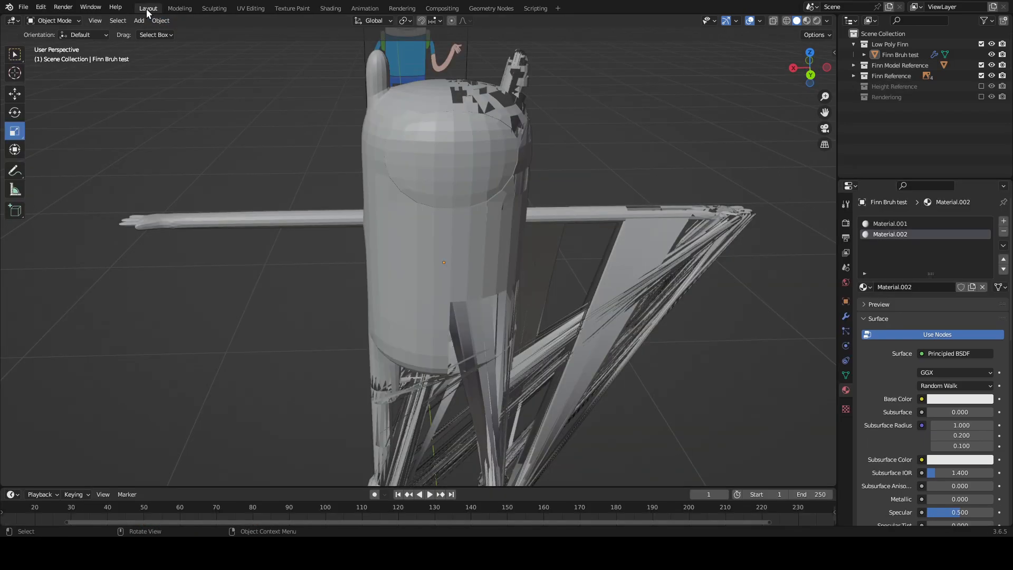
Step: Remove the second material slot, then test the mesh by adding and removing an empty slot again
click(865, 304)
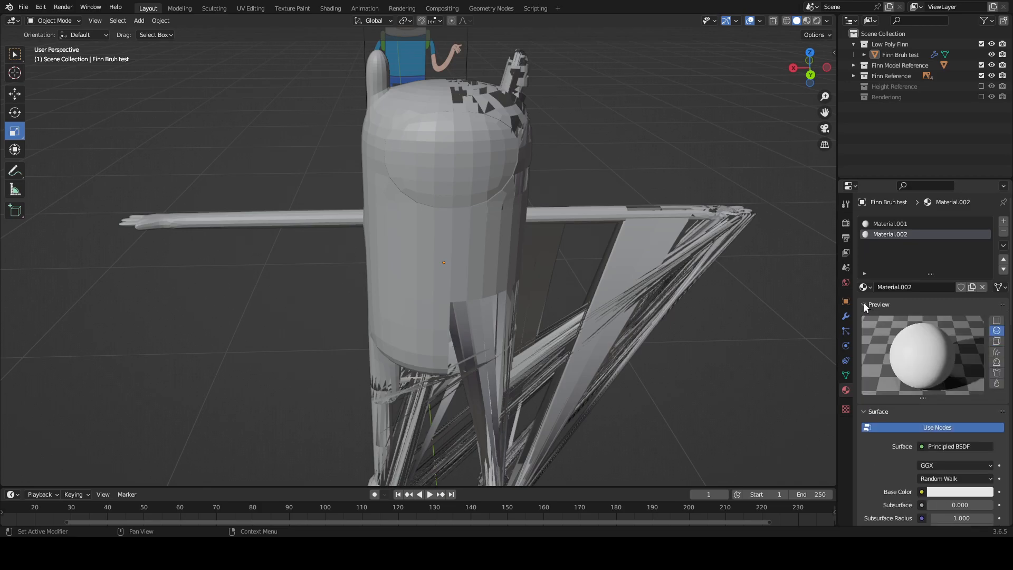
click(865, 304)
click(1004, 231)
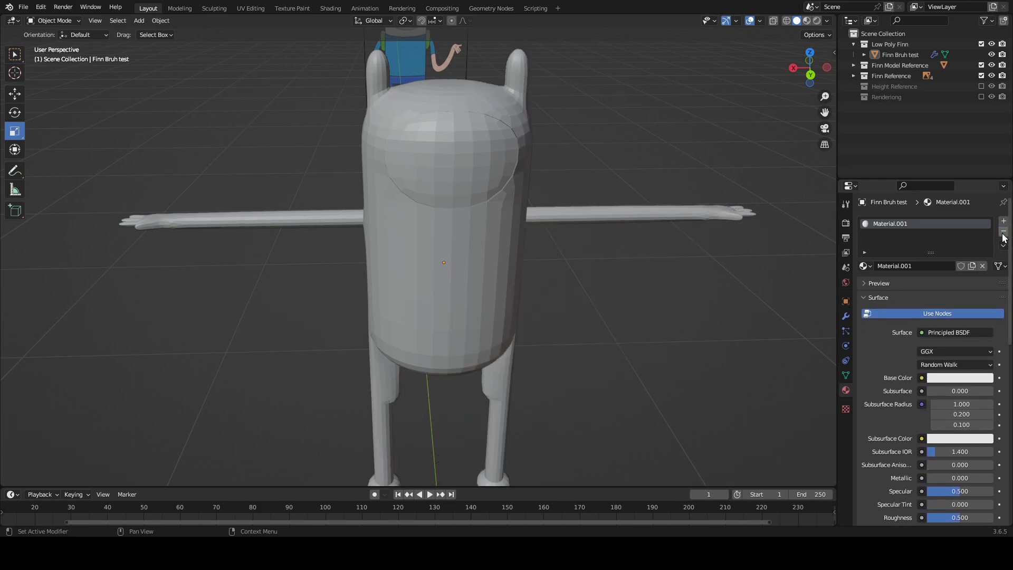
click(1004, 221)
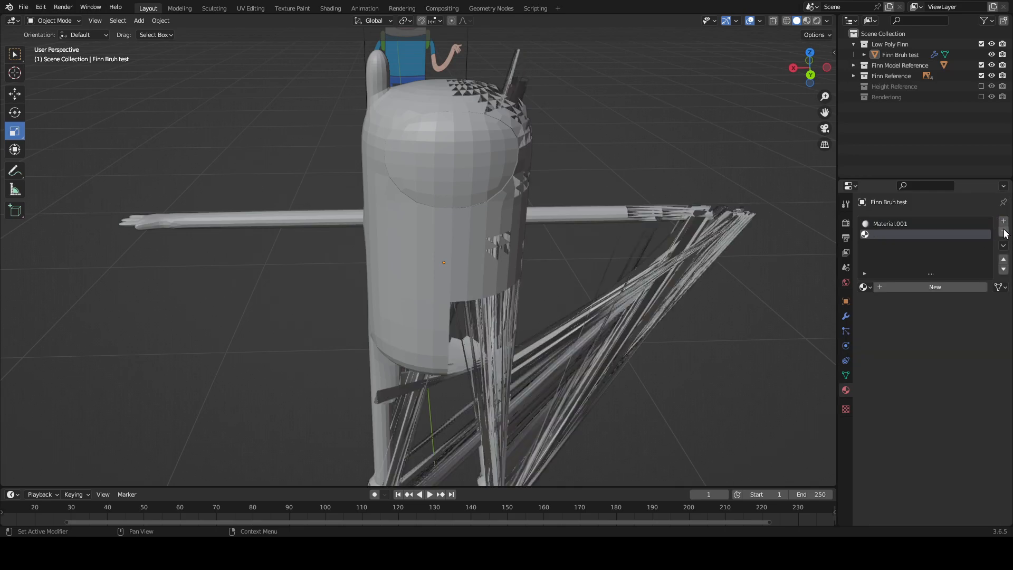
scroll(618, 277, down, 2)
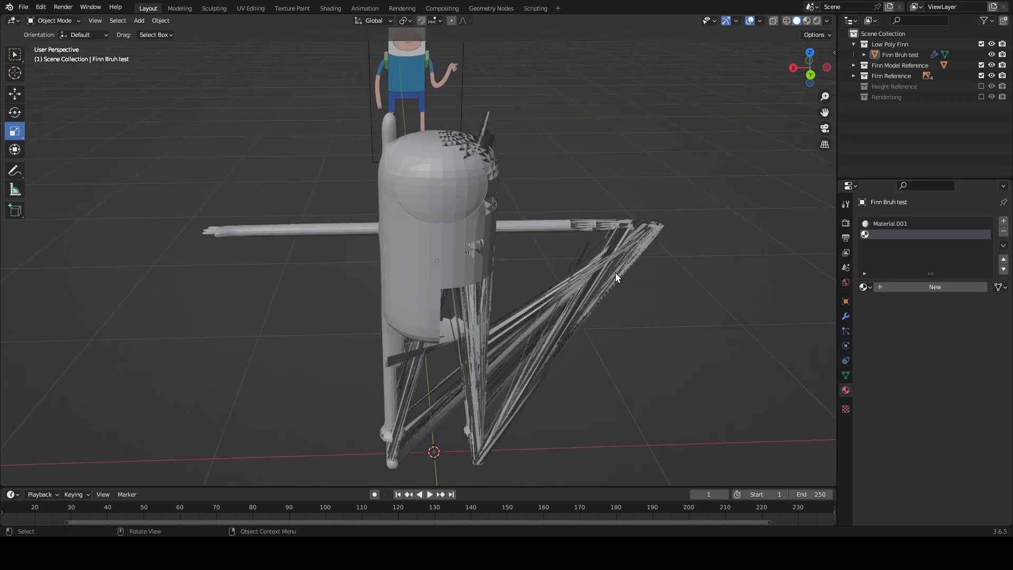
click(1003, 232)
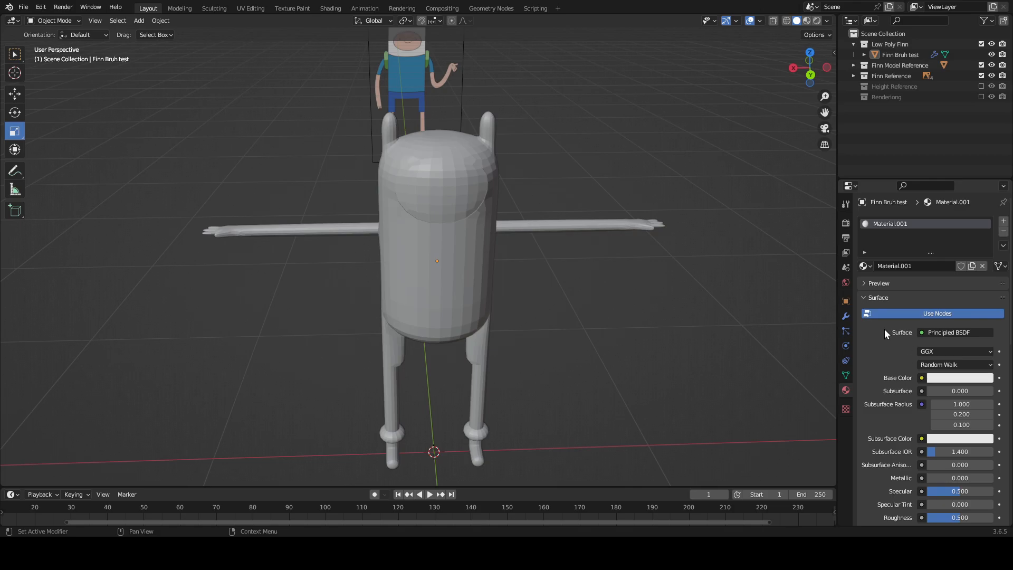
Step: Add a second material slot and create a new material in it while in Object Mode
scroll(885, 328, down, 1)
scroll(884, 328, up, 1)
click(1005, 226)
click(922, 287)
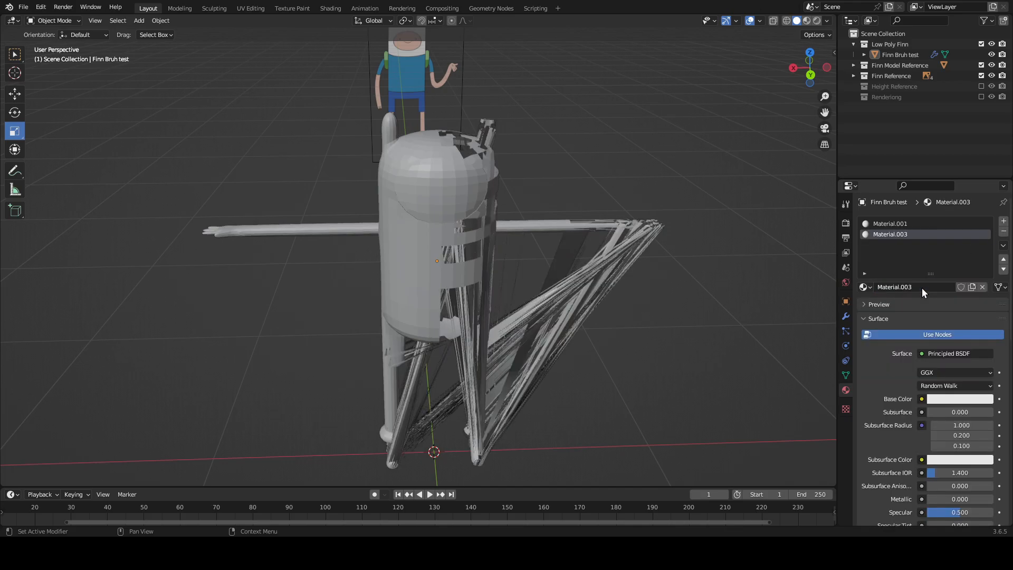
Step: Check the second material's preview and surface sections, and compare the two-material mesh in Edit Mode and Object Mode
click(864, 304)
click(864, 304)
click(866, 319)
click(867, 319)
click(862, 303)
click(862, 304)
key(Tab)
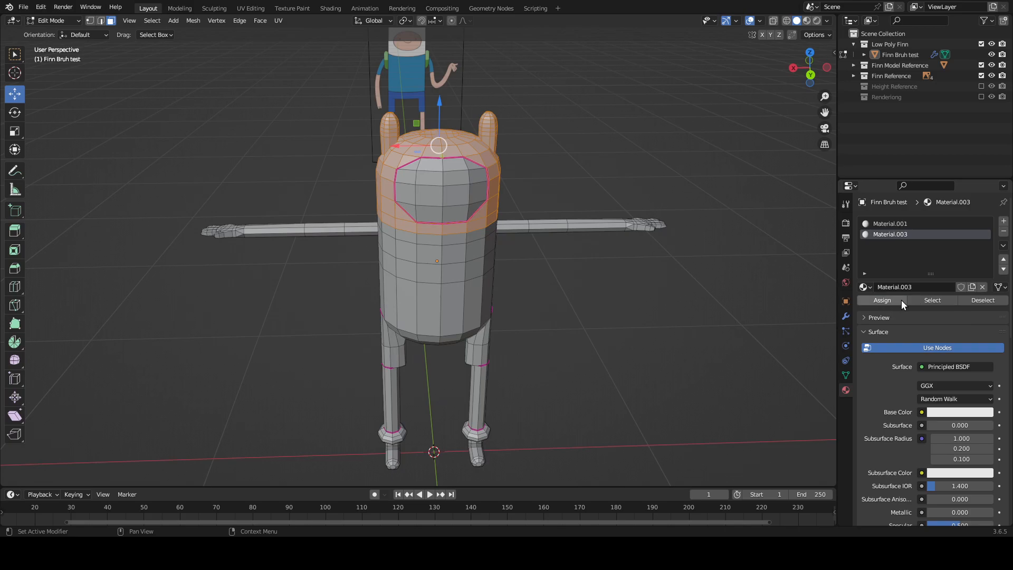
key(Tab)
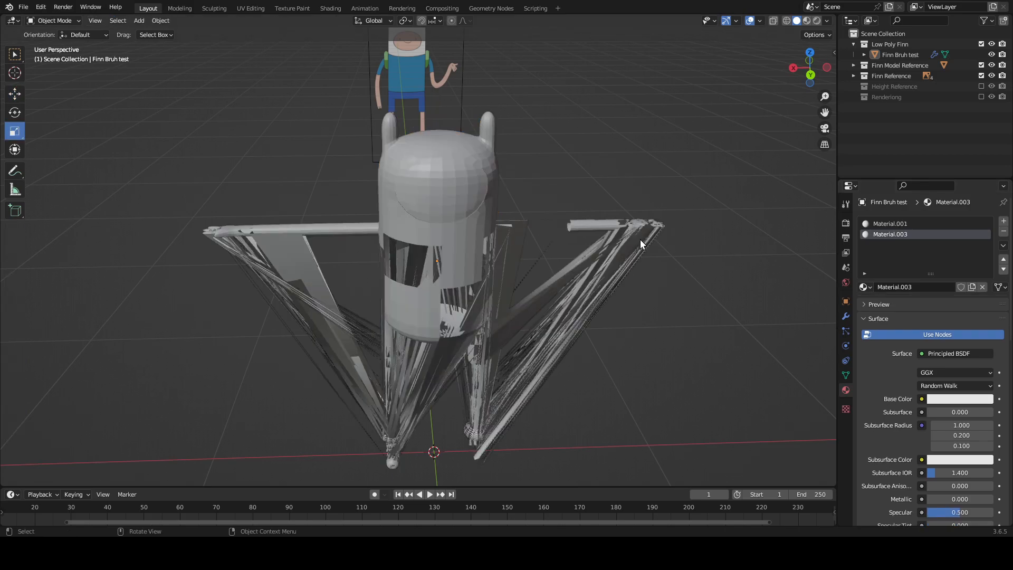
key(Tab)
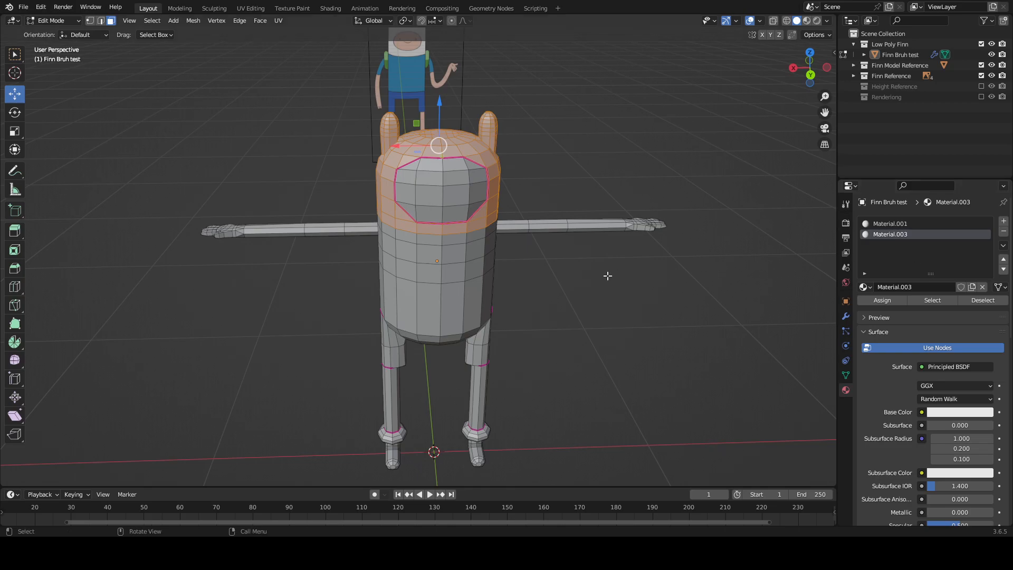
Step: Remove both material slots in Object Mode, then select the Finn mesh and enter Edit Mode
key(Tab)
click(1004, 231)
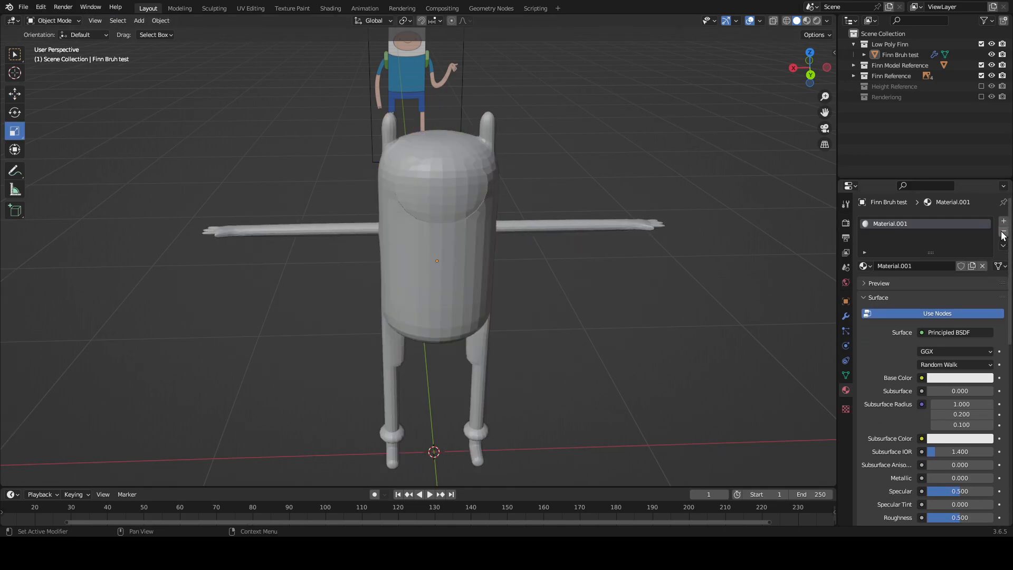
click(1004, 232)
click(476, 220)
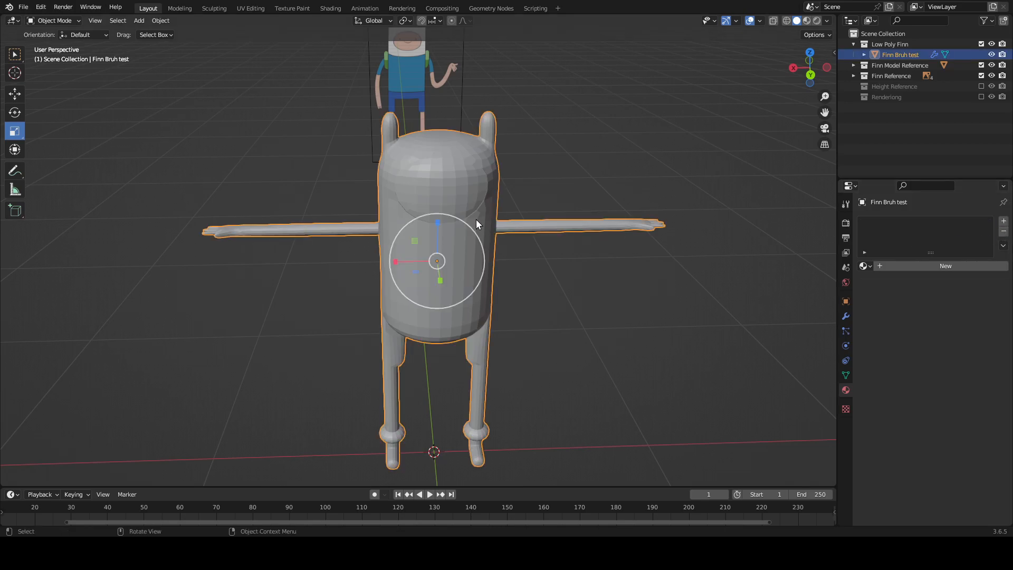
key(Tab)
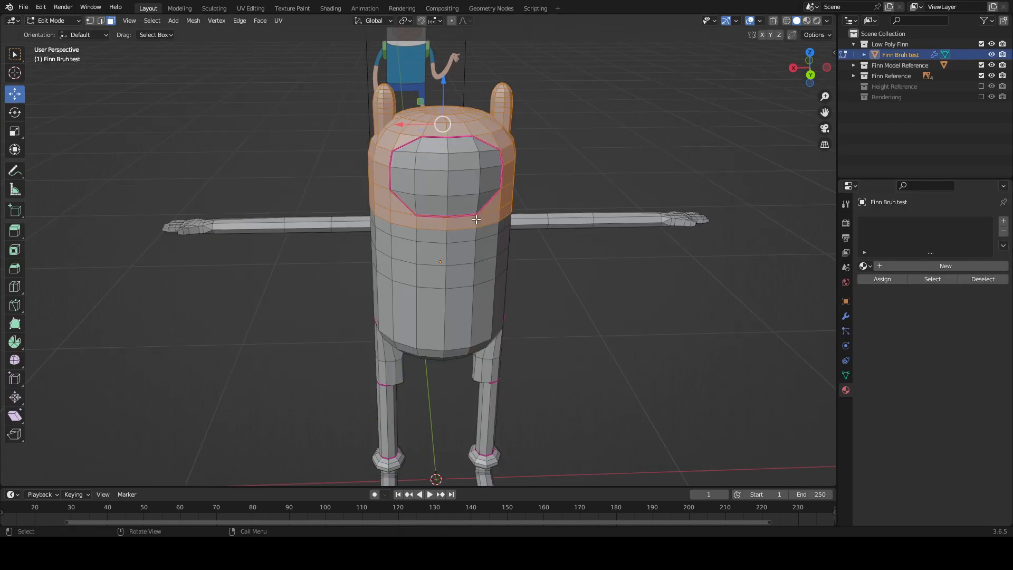
Step: Add a material slot with a new material and assign it to the selected hood faces
click(1003, 222)
click(923, 264)
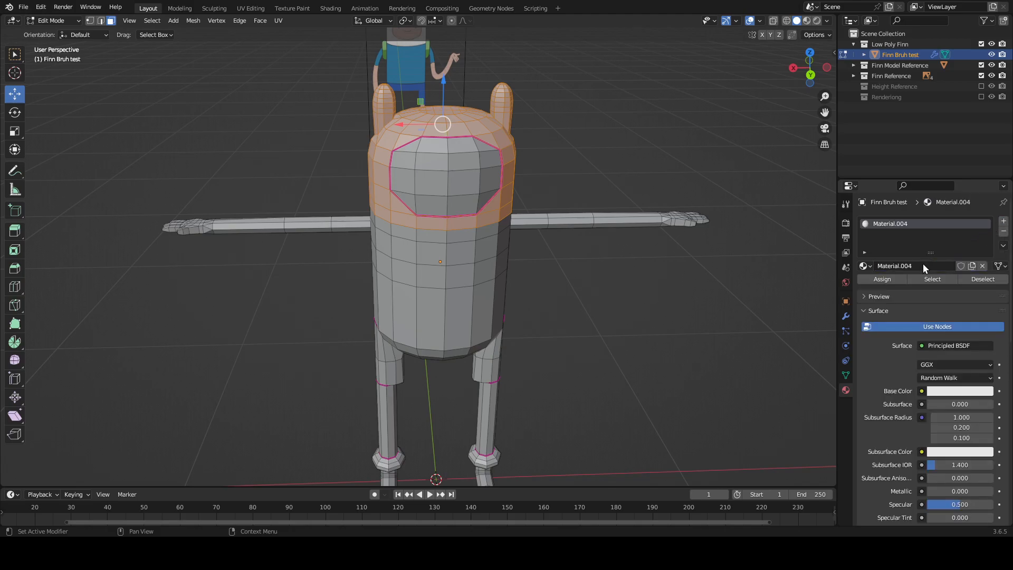
click(881, 281)
Step: Switch the viewport to Material Preview shading, inspect the character in Object Mode, and return to Edit Mode
key(Tab)
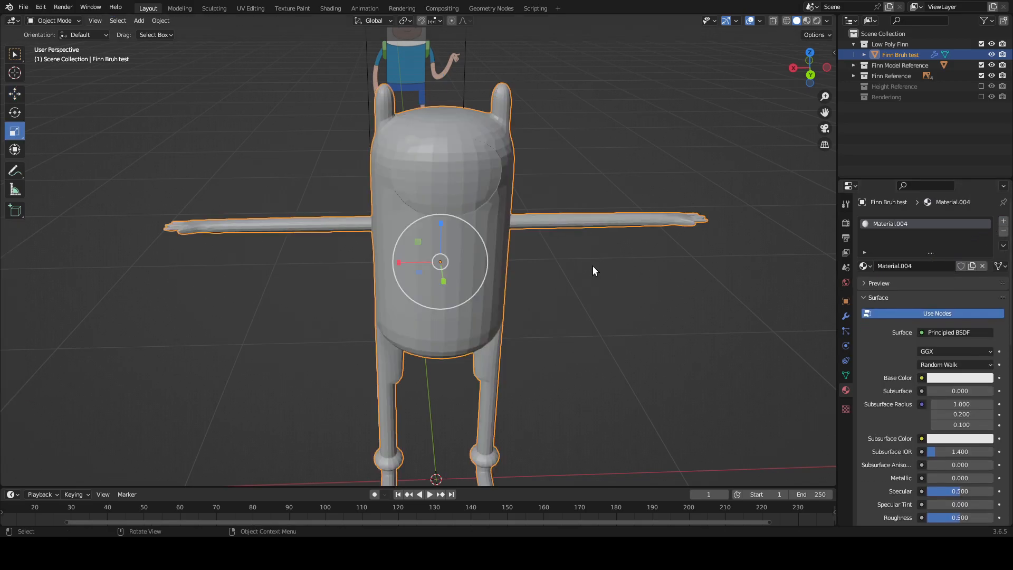
middle_drag(593, 265, 661, 268)
click(806, 21)
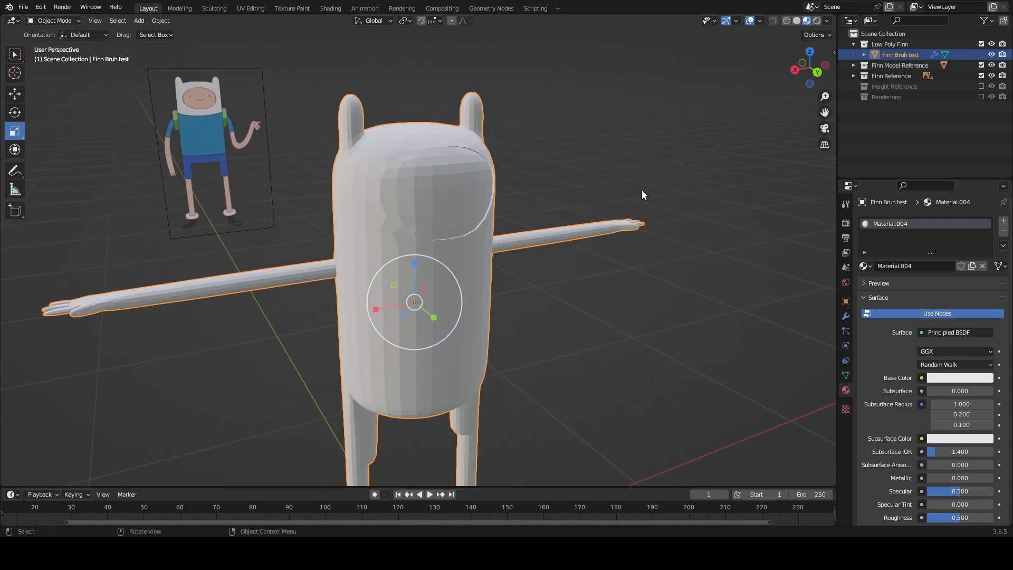
mouse_move(642, 190)
middle_down()
mouse_move(611, 245)
mouse_move(584, 243)
middle_up()
key(Tab)
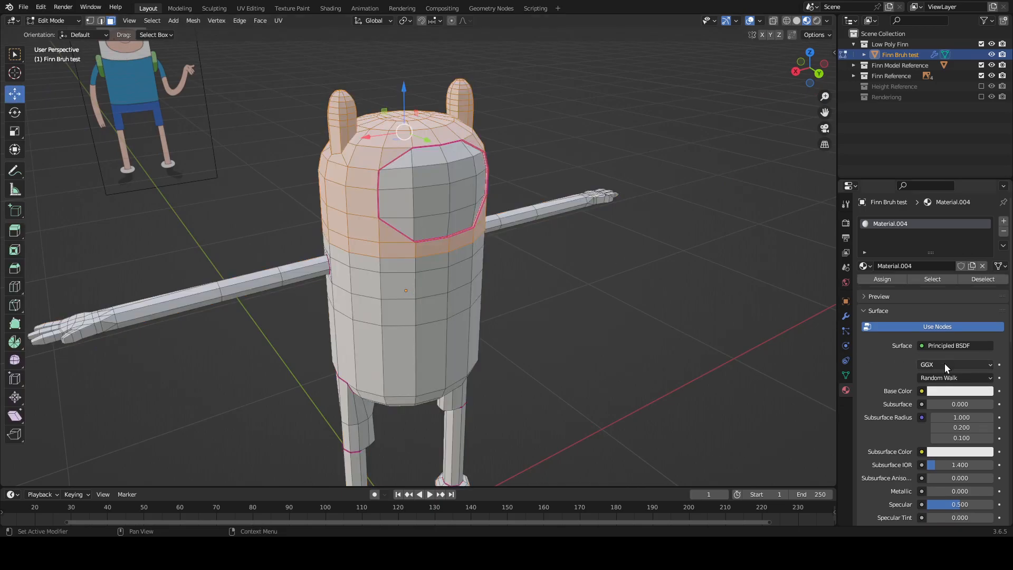
Step: Inspect the single-material Finn mesh in Edit Mode and Object Mode, and view the material's base color settings
scroll(672, 296, up, 2)
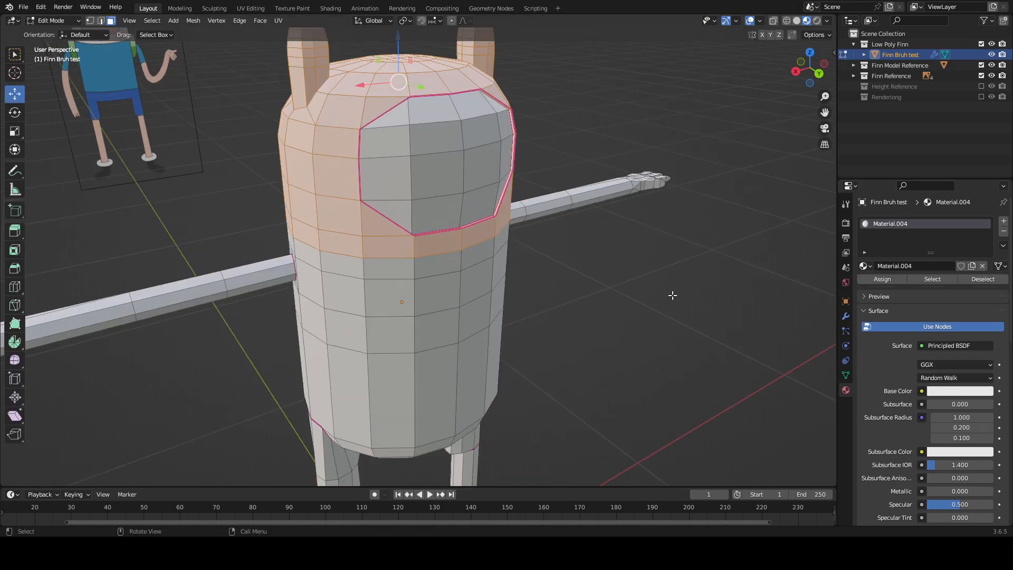
middle_drag(728, 288, 698, 282)
scroll(706, 279, down, 2)
scroll(680, 276, up, 2)
key(Tab)
scroll(697, 282, down, 3)
scroll(603, 275, up, 3)
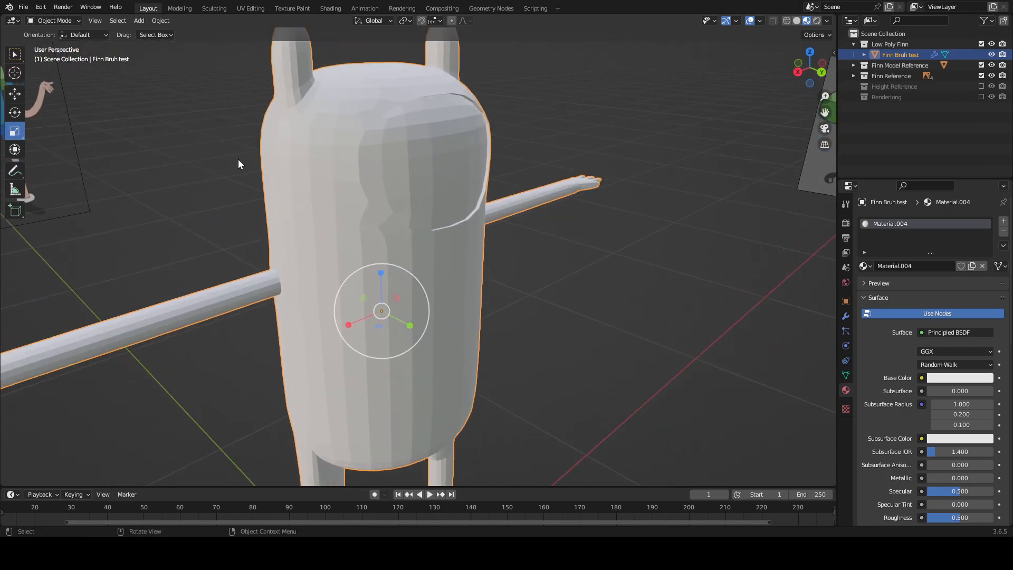
middle_drag(608, 255, 566, 230)
scroll(565, 229, up, 2)
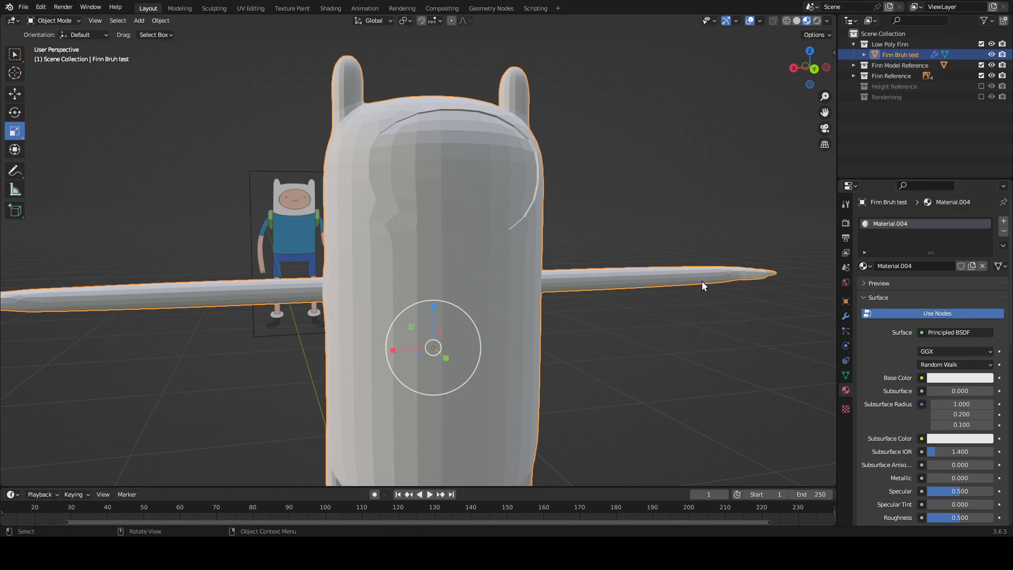
click(957, 379)
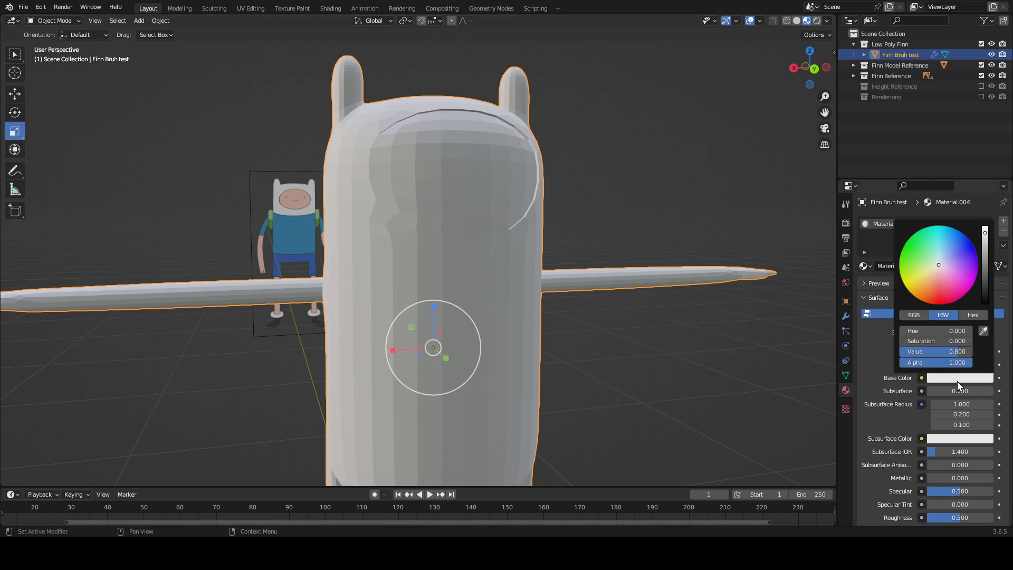
Step: In Edit Mode, use Solid shading with X-ray from the back view and select the shirt faces on the torso and upper arms
middle_drag(505, 287, 611, 255)
key(Tab)
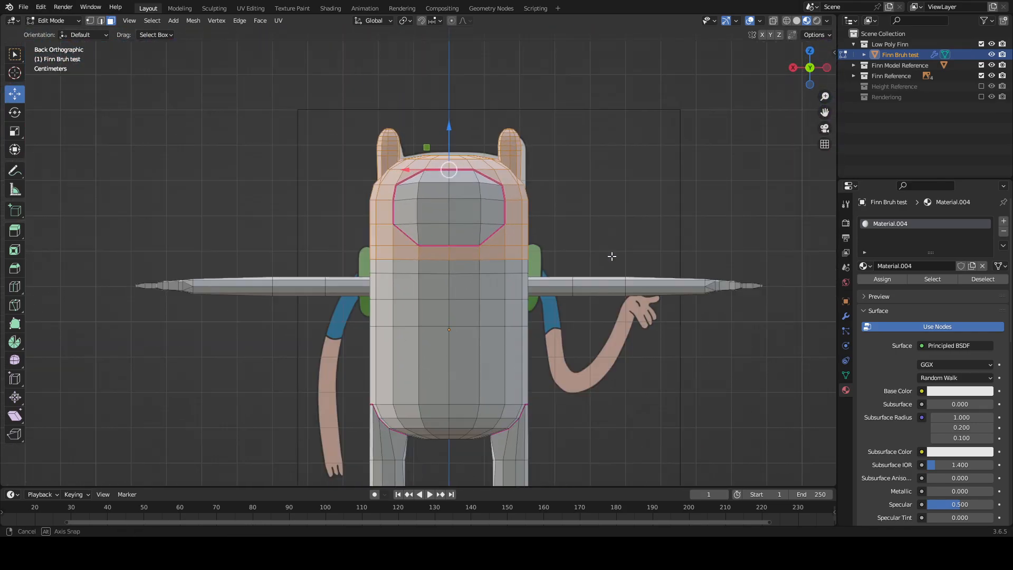
shift+middle_drag(671, 305, 649, 276)
key(alt+z)
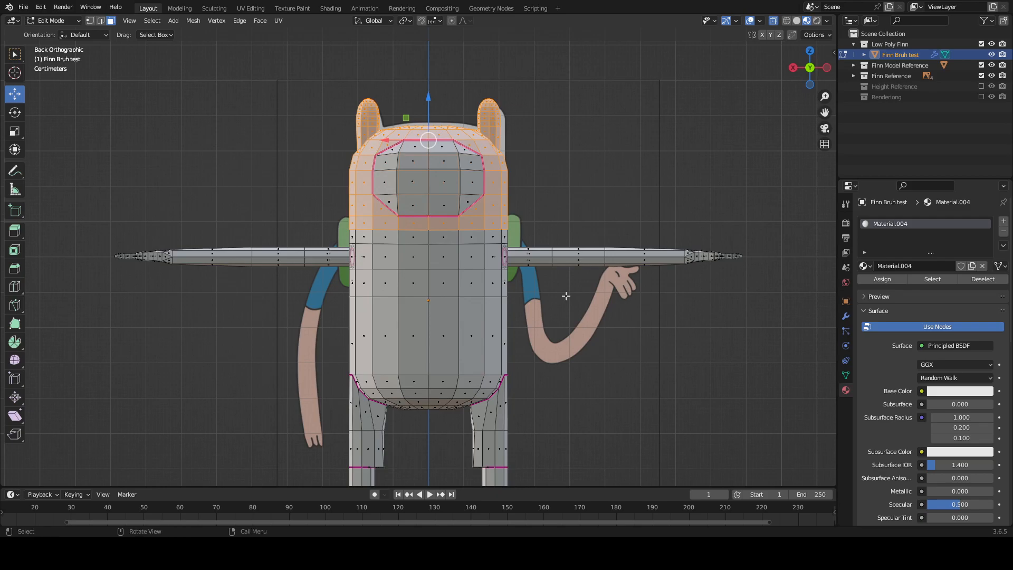
key(alt+z)
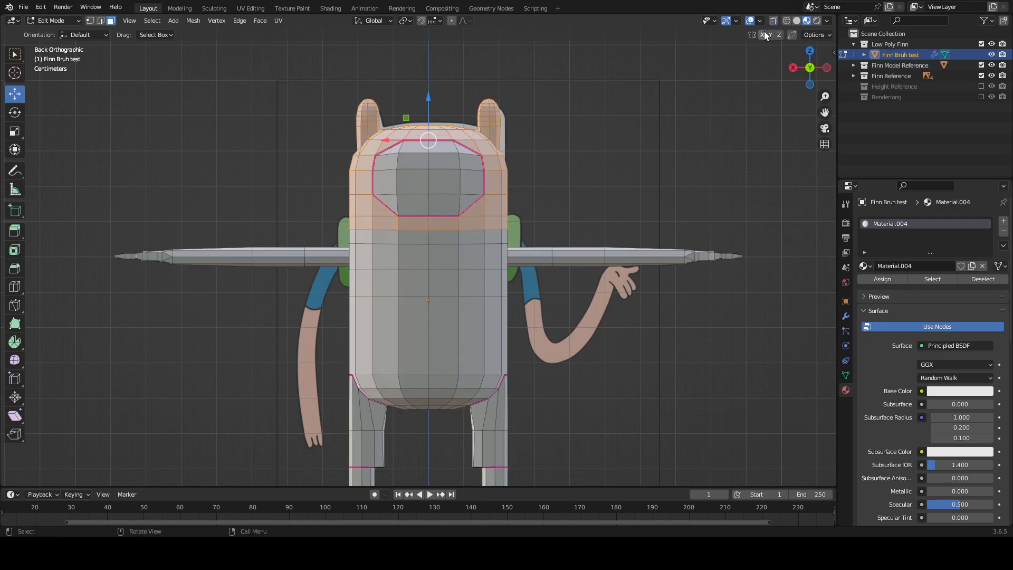
click(797, 20)
click(774, 20)
key(Tab)
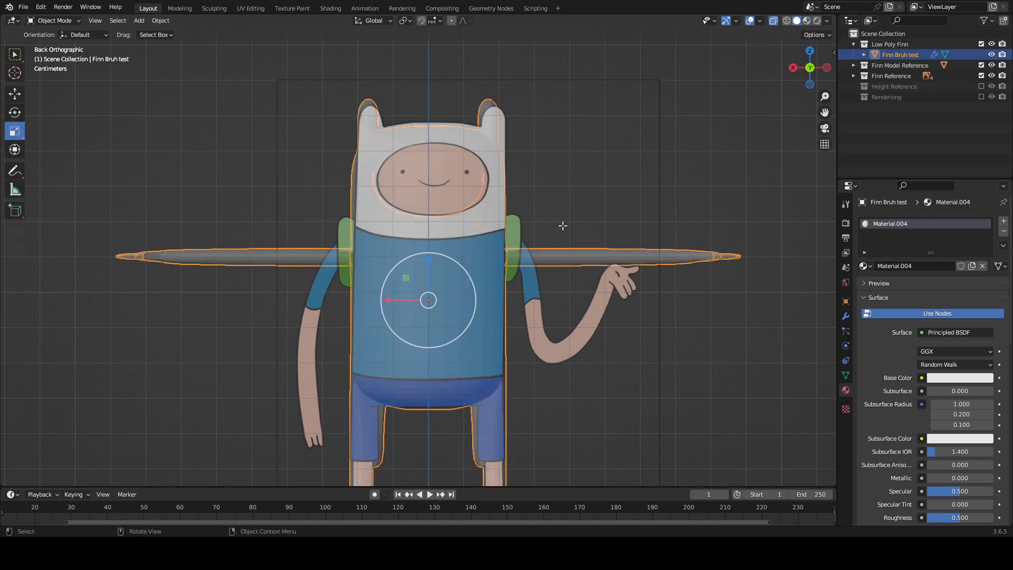
key(Tab)
scroll(589, 450, up, 4)
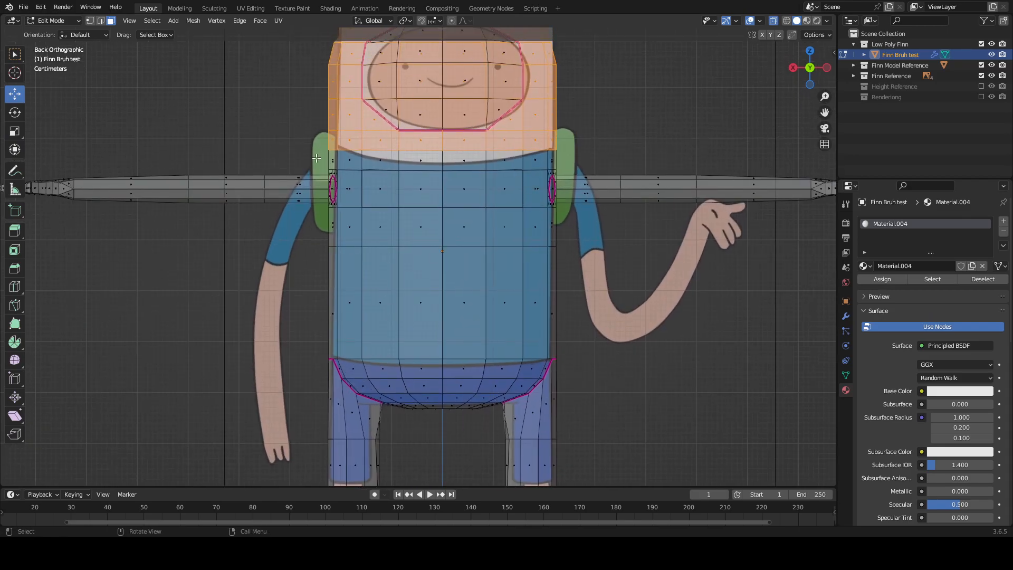
drag(272, 153, 607, 351)
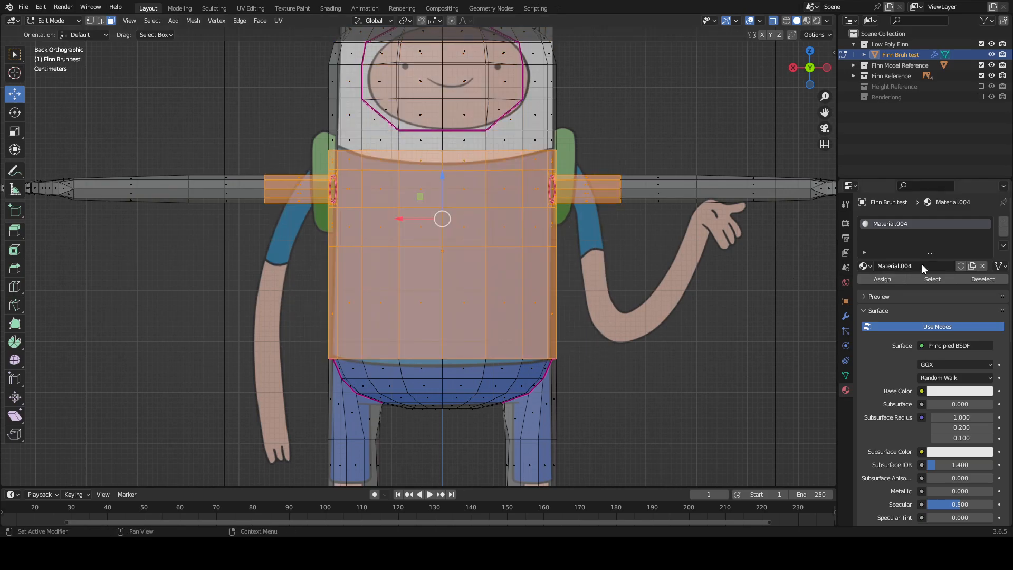
Step: Add a second material slot, inspect the character in Object Mode, and return to Edit Mode
click(1003, 220)
key(Tab)
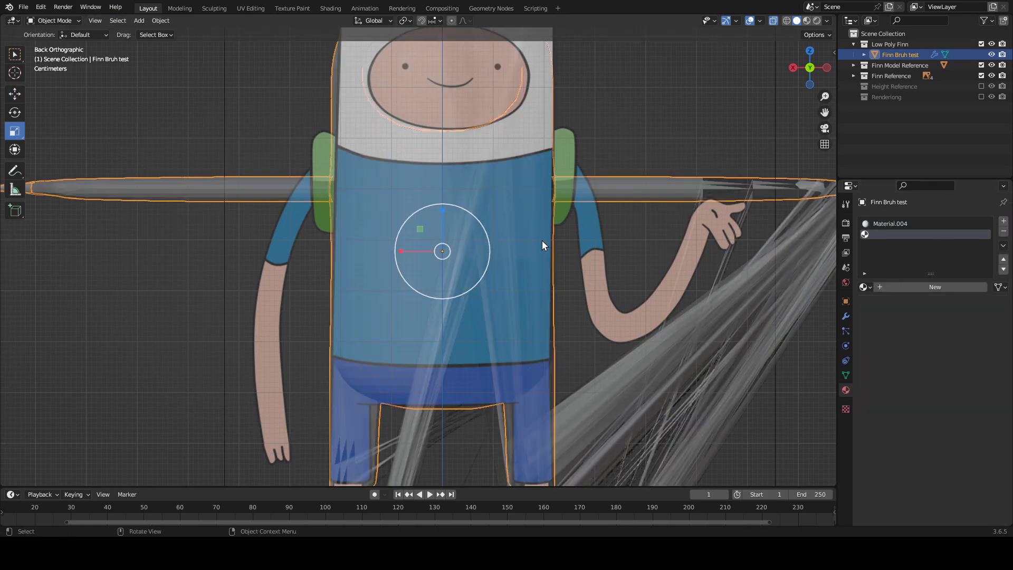
scroll(581, 245, down, 5)
middle_drag(607, 248, 615, 300)
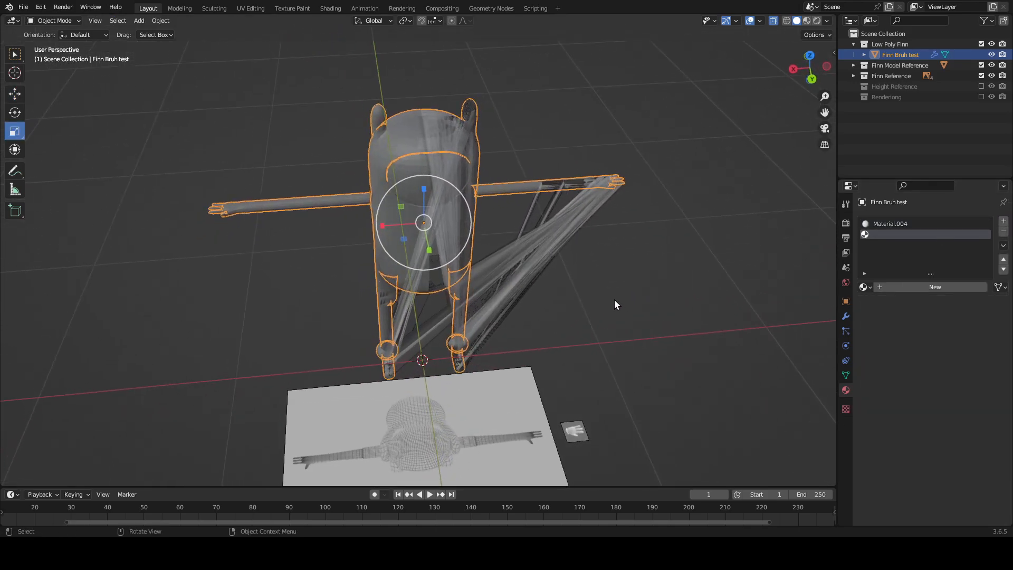
scroll(614, 299, up, 4)
scroll(610, 236, down, 2)
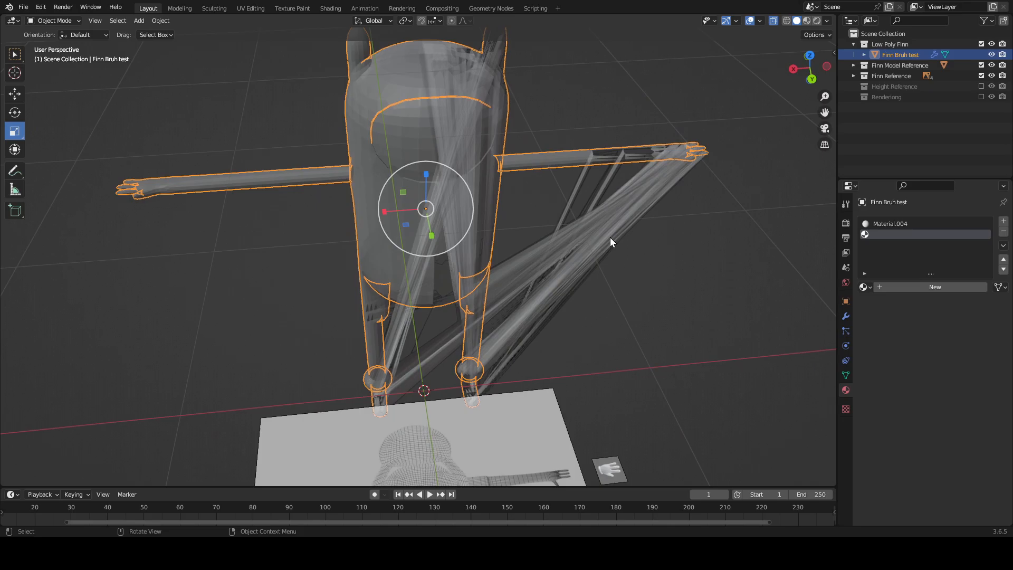
middle_drag(610, 236, 609, 198)
key(Tab)
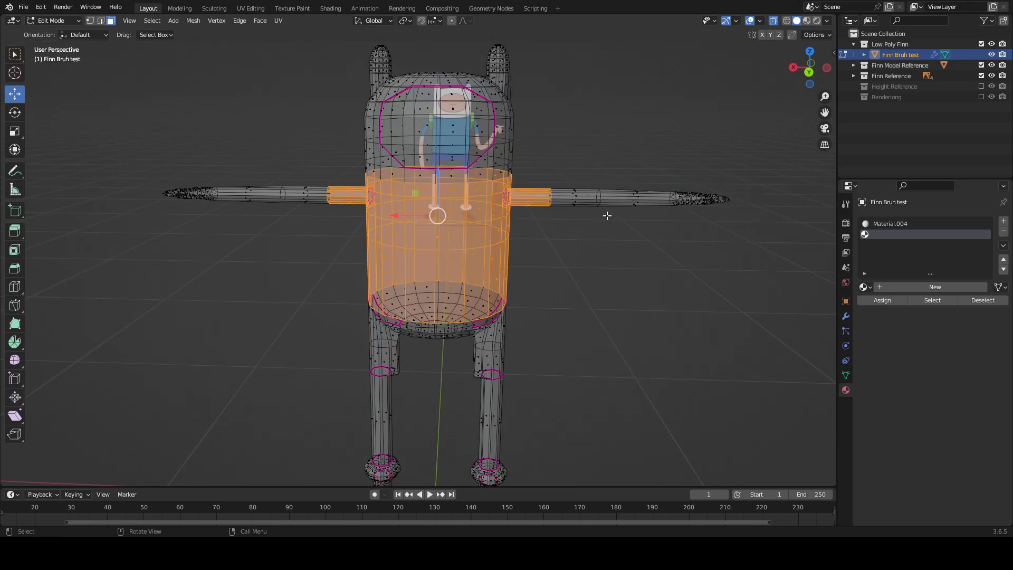
middle_drag(642, 278, 652, 263)
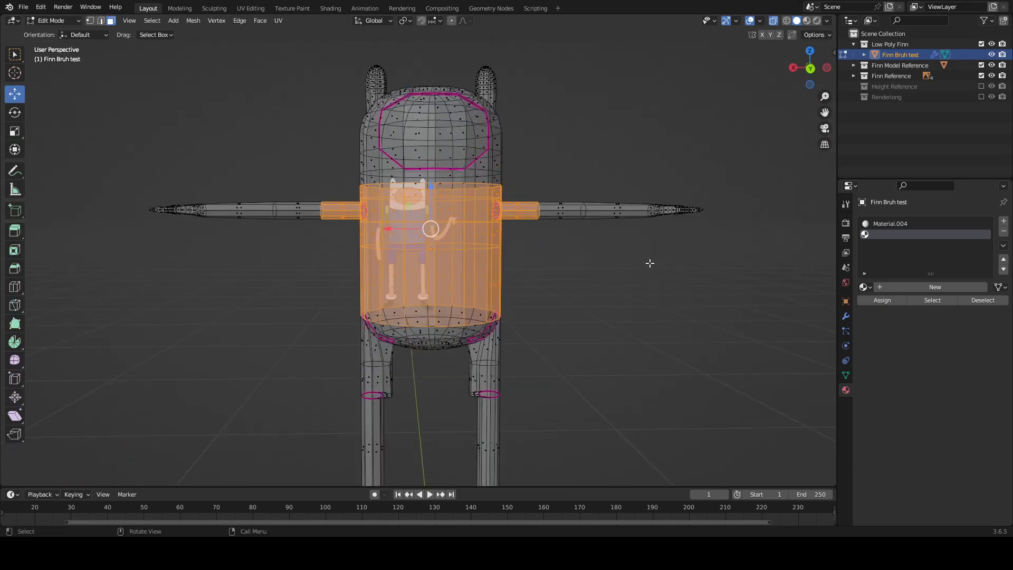
Step: Create a new material in the second slot and sample its base color from the blue shirt in the reference image
click(944, 286)
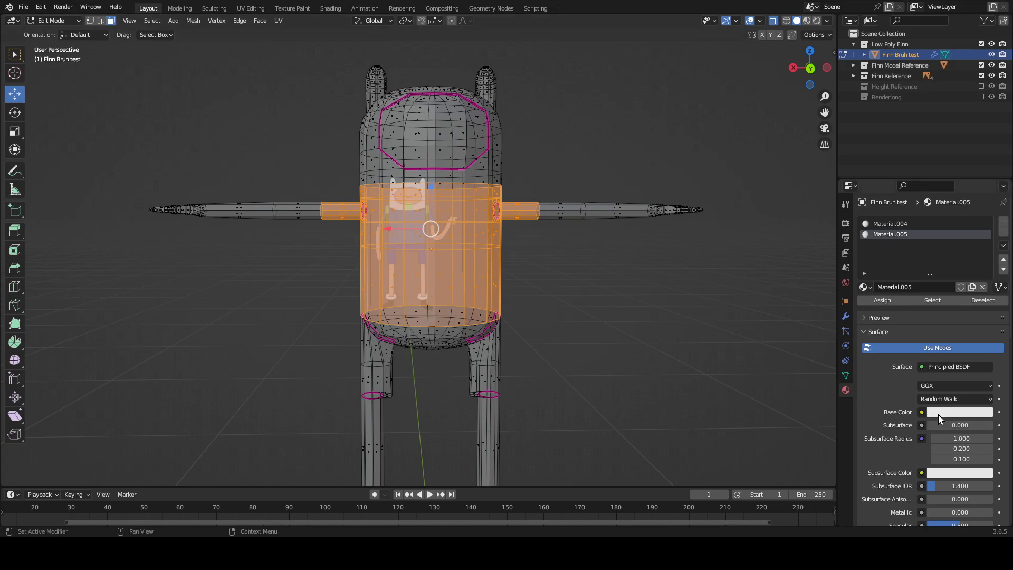
middle_drag(673, 312, 618, 331)
click(951, 402)
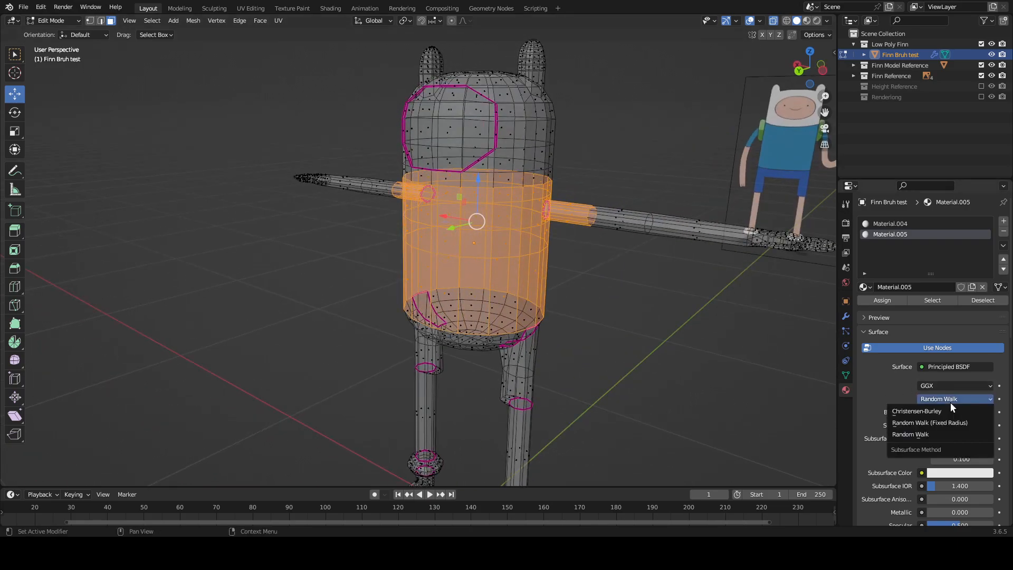
click(951, 402)
click(960, 412)
click(985, 369)
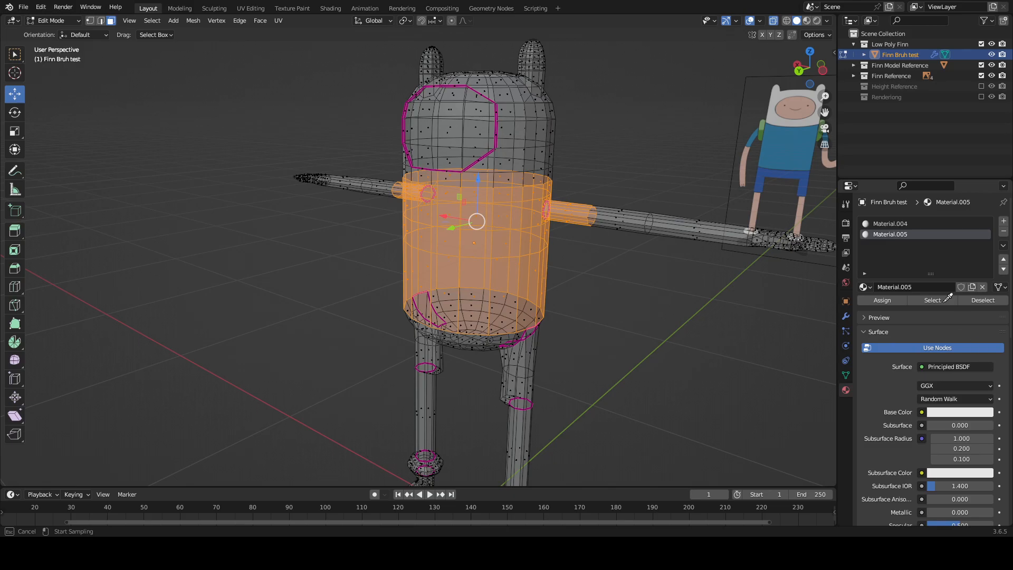
click(804, 138)
Step: Switch to Material Preview shading and assign the blue material to the selected shirt faces, returning to Object Mode
middle_drag(626, 280, 660, 268)
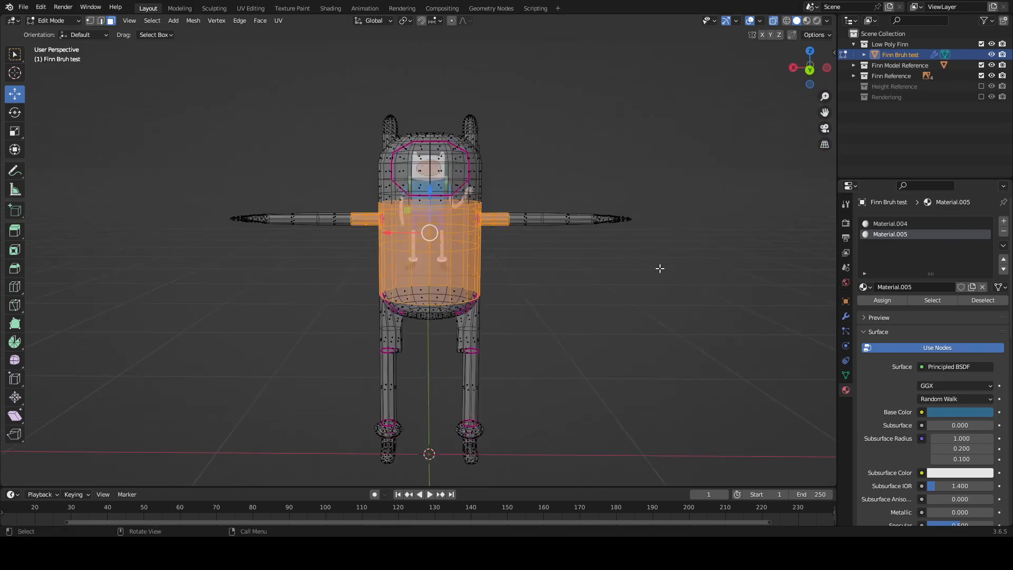
key(Tab)
scroll(594, 276, up, 2)
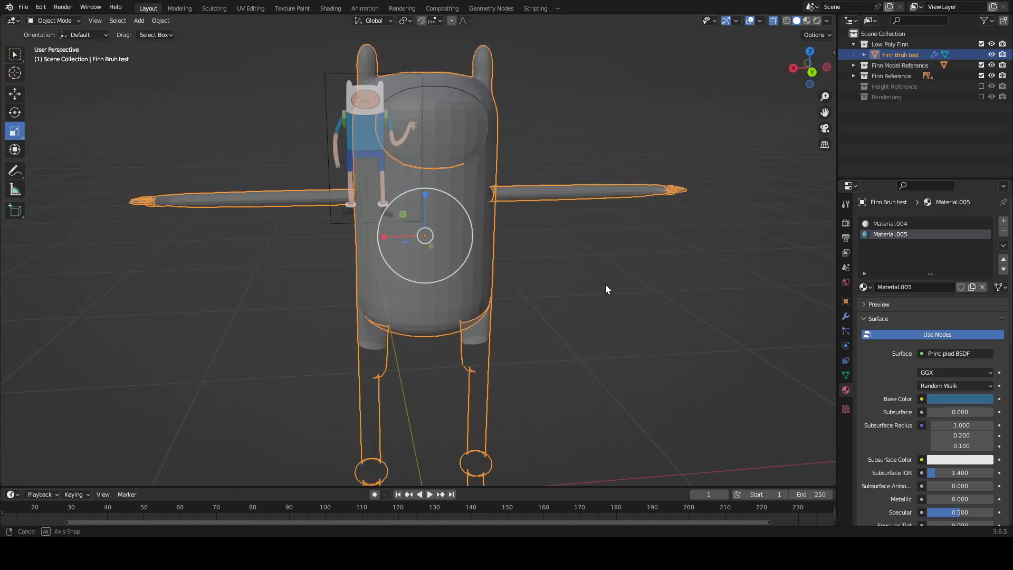
click(806, 21)
scroll(563, 223, down, 2)
scroll(563, 224, up, 2)
key(Tab)
middle_drag(565, 231, 613, 268)
key(Tab)
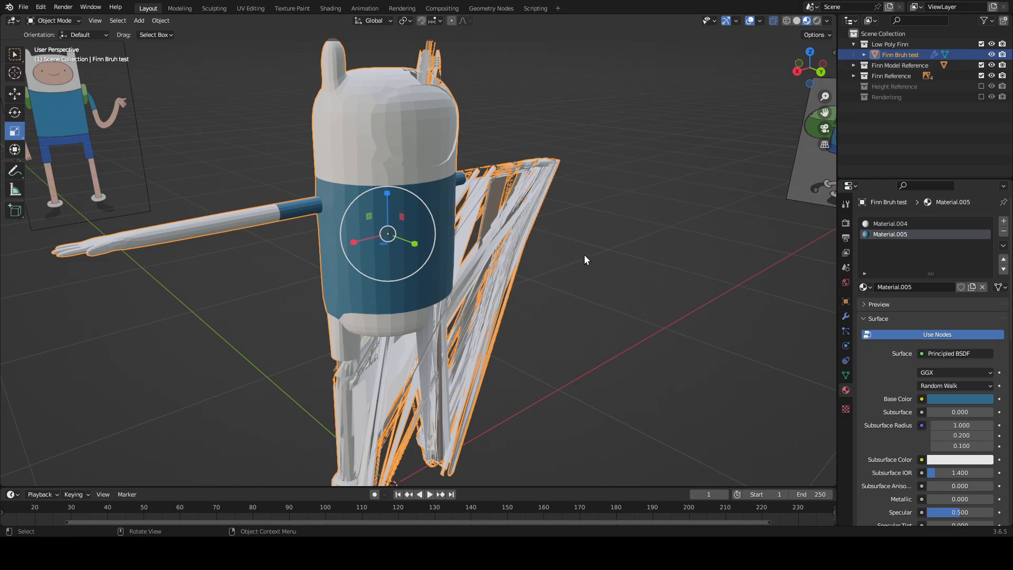
Step: Examine the distorted arm, legs and hood of the two-material mesh from several angles in Object Mode
middle_drag(584, 254, 539, 236)
scroll(538, 238, up, 1)
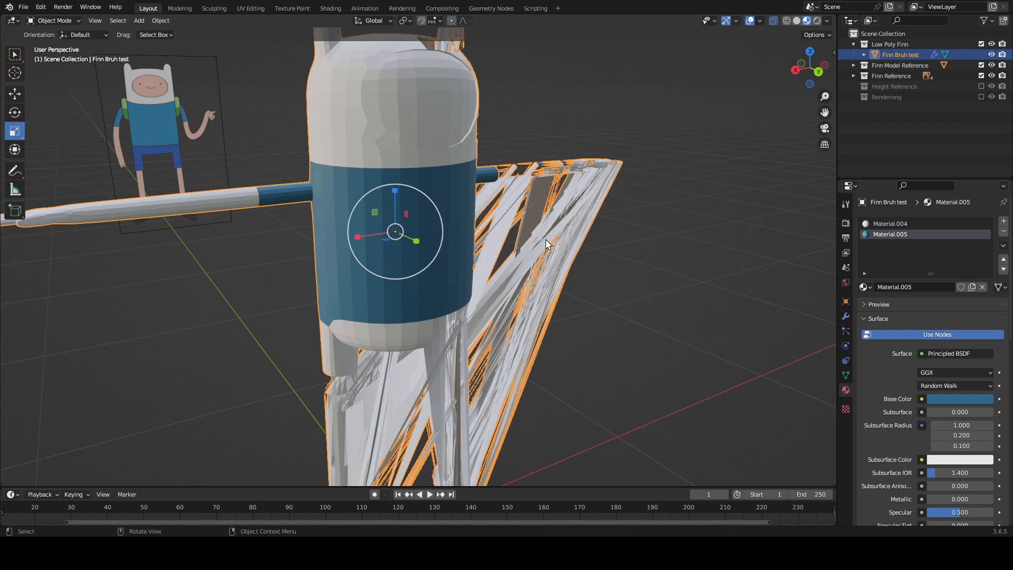
middle_drag(545, 238, 499, 236)
scroll(499, 237, down, 3)
scroll(531, 348, up, 1)
middle_drag(532, 353, 500, 285)
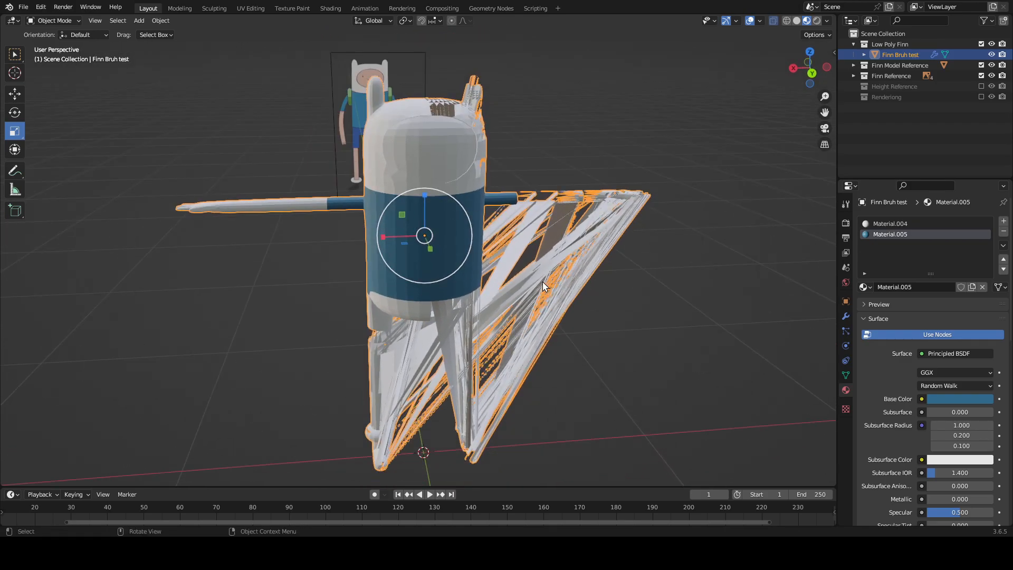
scroll(559, 294, down, 1)
scroll(558, 291, up, 1)
scroll(549, 290, down, 1)
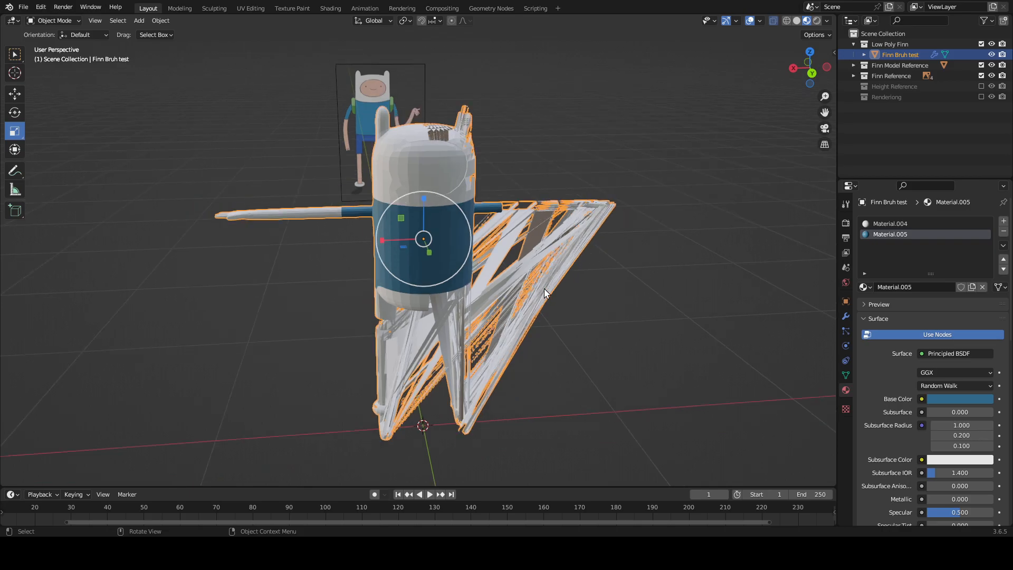
scroll(544, 290, up, 2)
scroll(543, 291, up, 1)
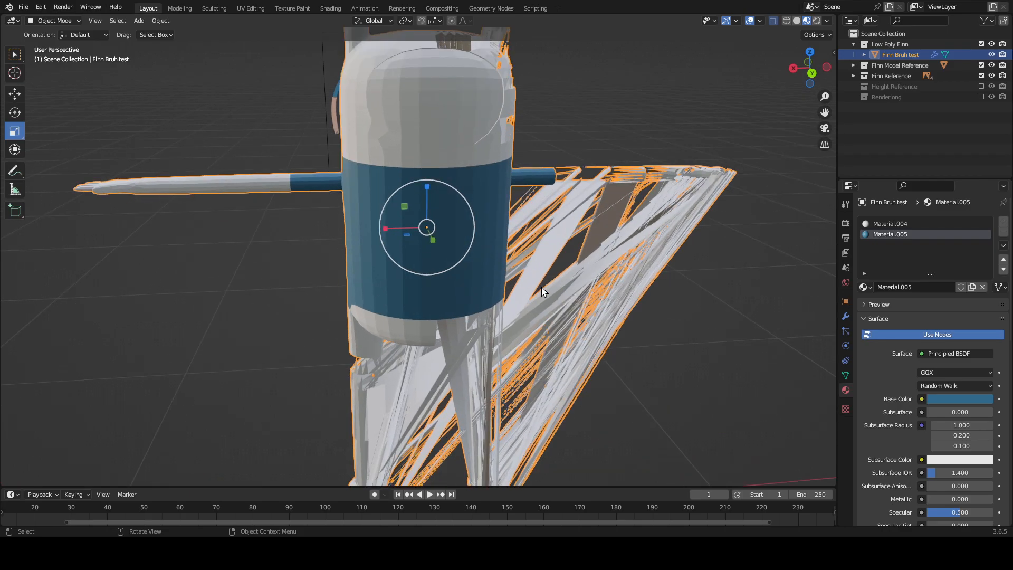
middle_drag(543, 292, 453, 268)
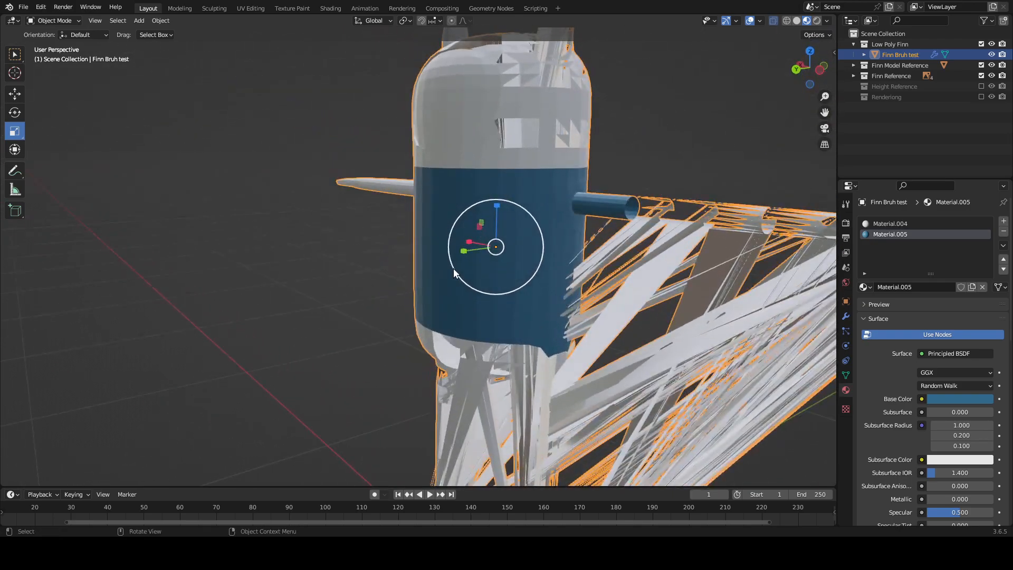
middle_drag(615, 346, 444, 186)
Step: Try Scene World lighting for the material preview and turn it off again
click(827, 21)
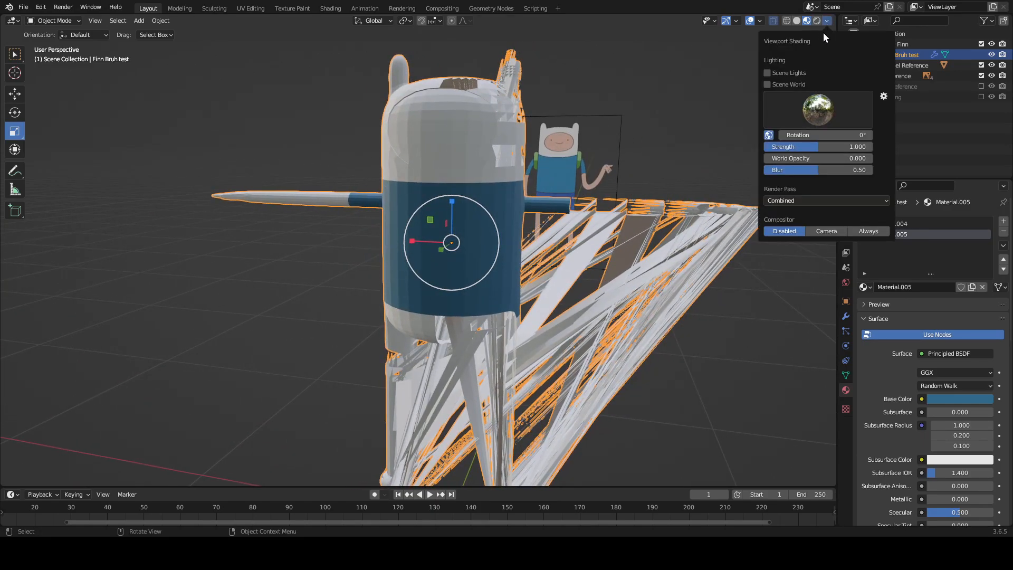
click(767, 85)
middle_drag(708, 148, 635, 211)
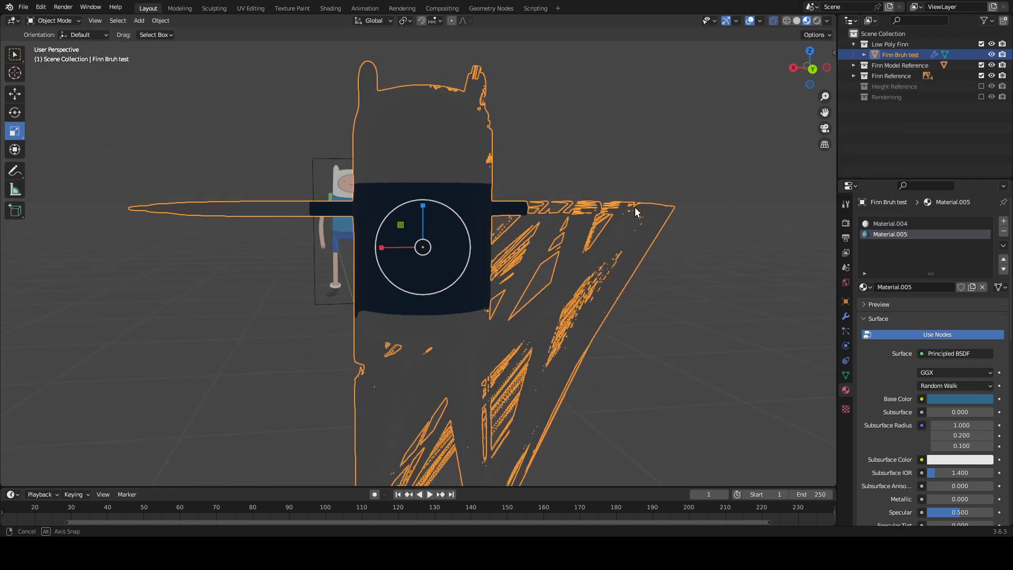
click(827, 23)
click(766, 84)
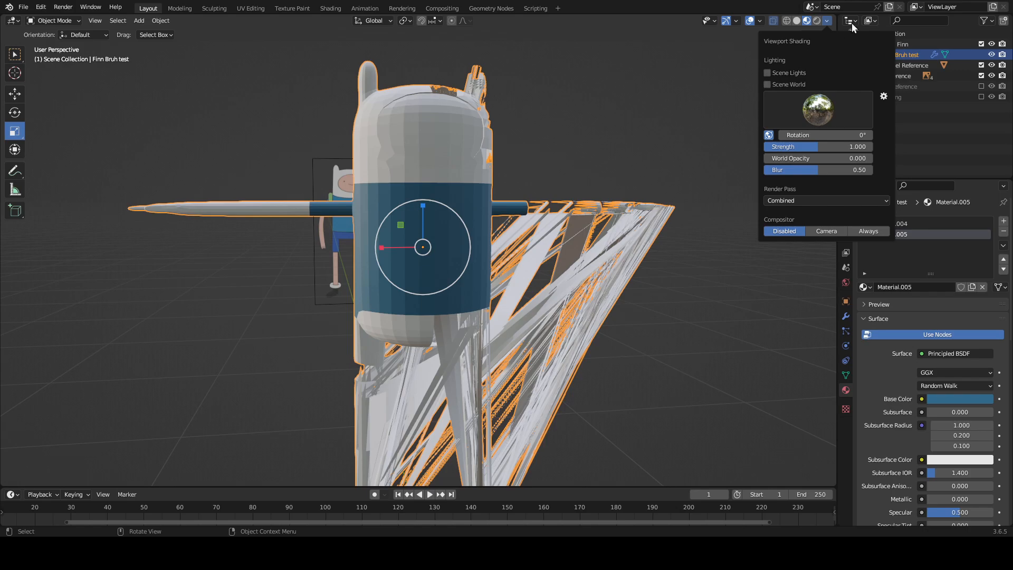
Step: Change the material preview lighting to the first HDRI environment and view the character under it
click(828, 20)
click(830, 20)
click(817, 109)
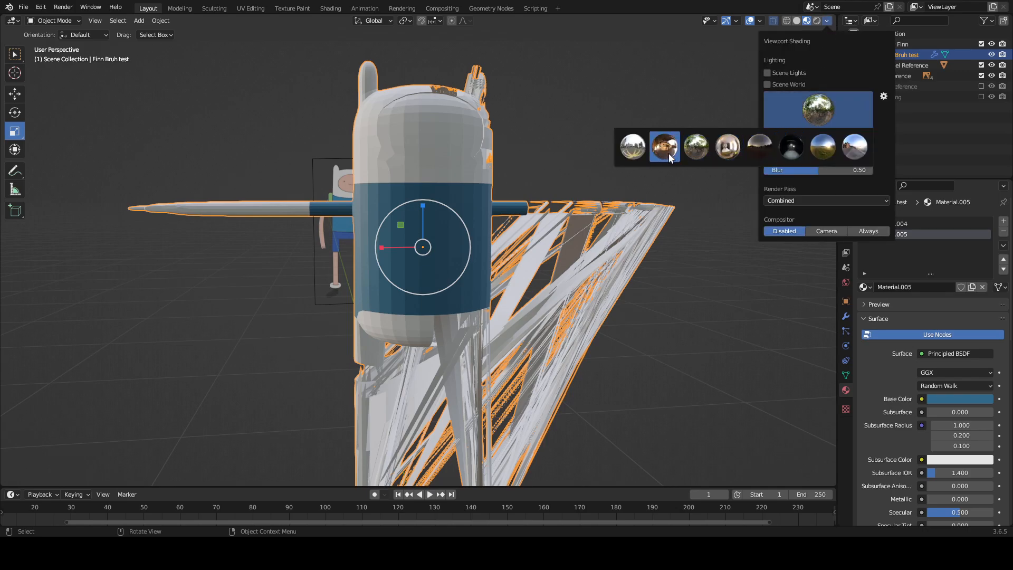
click(645, 148)
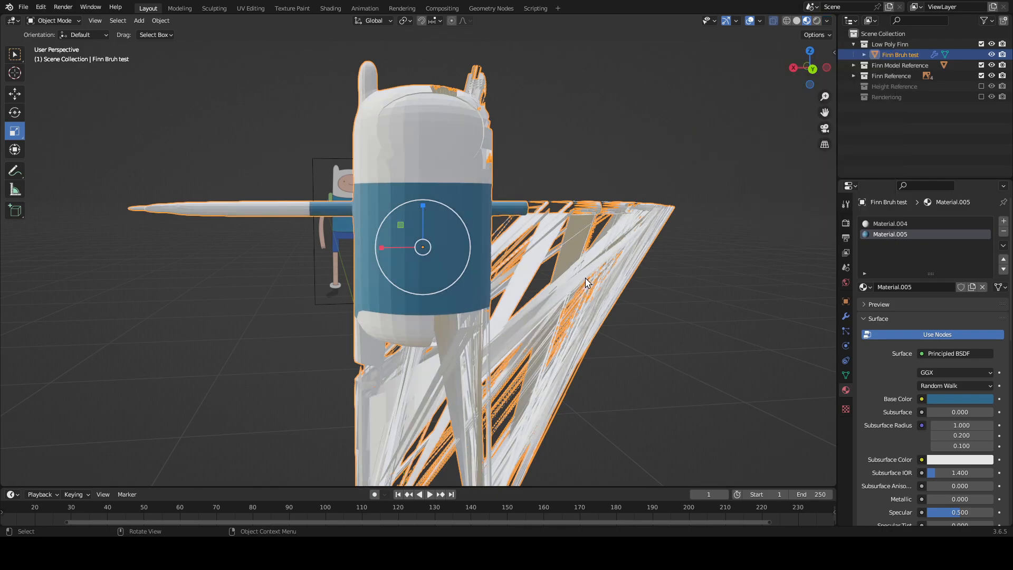
mouse_move(589, 269)
middle_down()
mouse_move(535, 293)
mouse_move(580, 325)
mouse_move(563, 319)
mouse_move(561, 284)
mouse_move(560, 297)
middle_up()
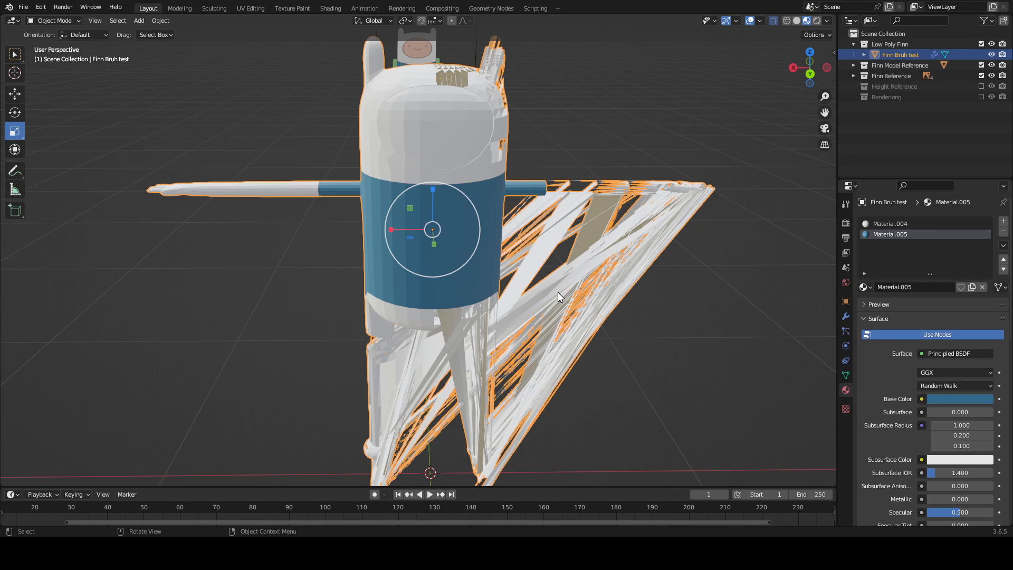
shift+middle_drag(559, 296, 520, 309)
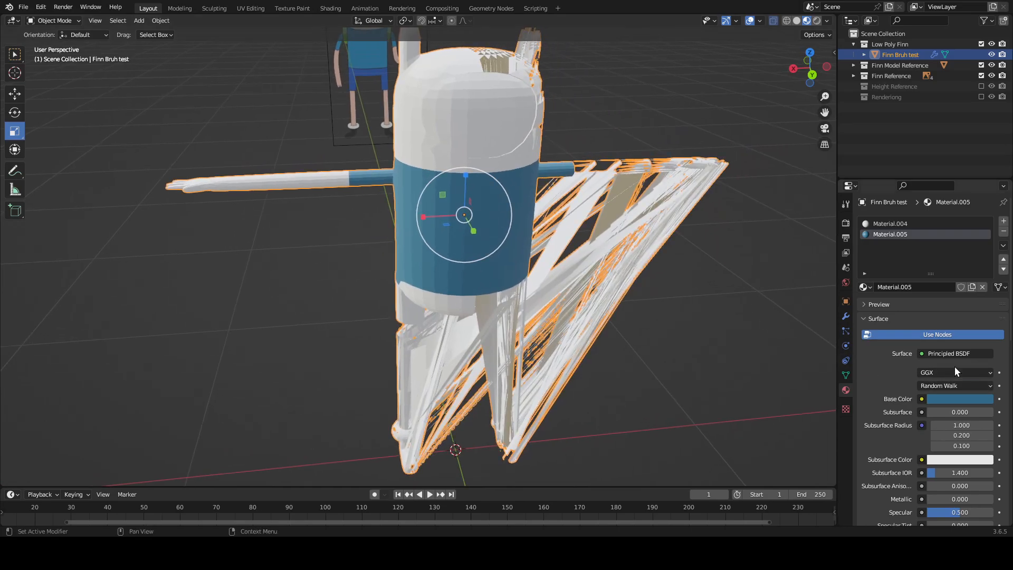
Step: Try the Multiscatter GGX distribution on the blue shirt material and set it back to GGX
scroll(954, 367, down, 1)
click(949, 350)
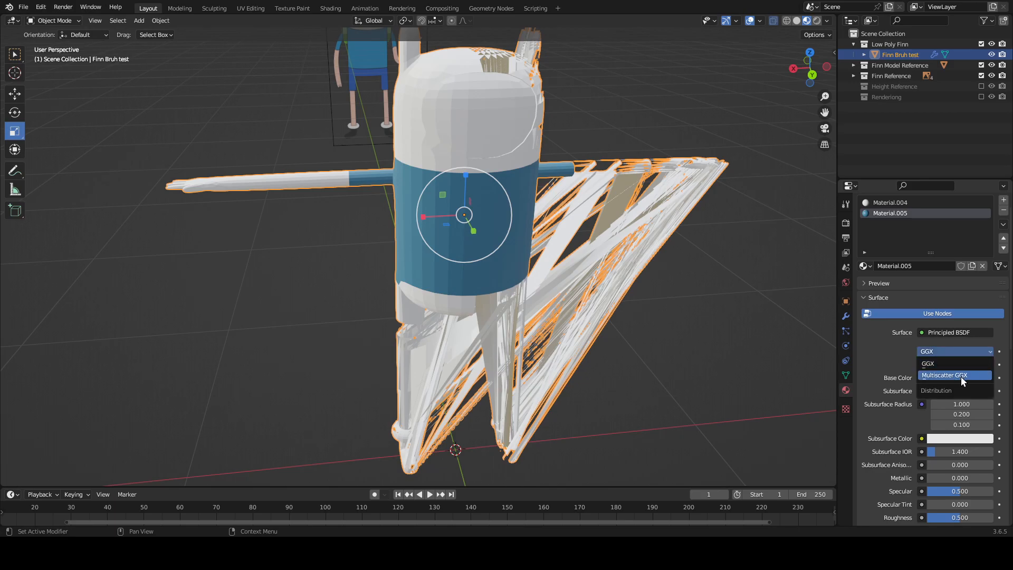
click(961, 376)
click(967, 348)
click(962, 362)
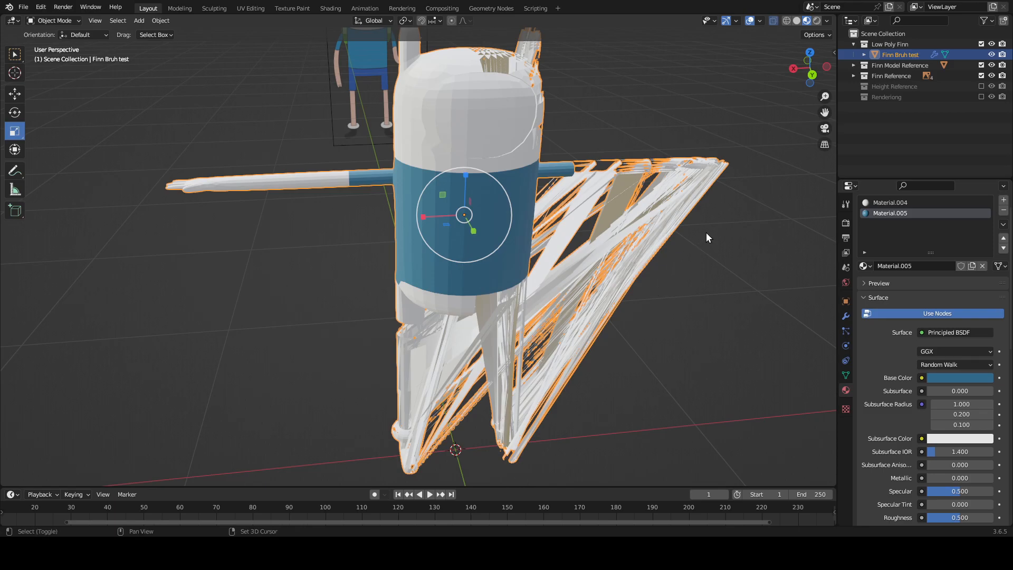
Step: Display the Finn mesh's Subdivision modifier settings and examine the distorted arm, legs and hood from the front, back, above and below
mouse_move(707, 237)
shift+middle_down()
mouse_move(660, 294)
mouse_move(703, 256)
shift+middle_up()
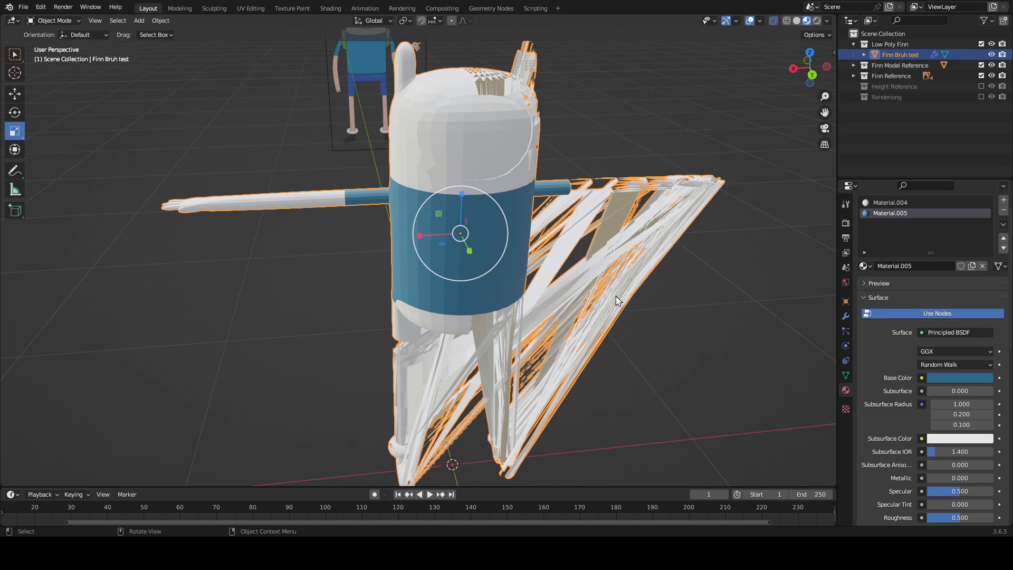
middle_drag(619, 298, 606, 281)
shift+middle_drag(658, 384, 419, 255)
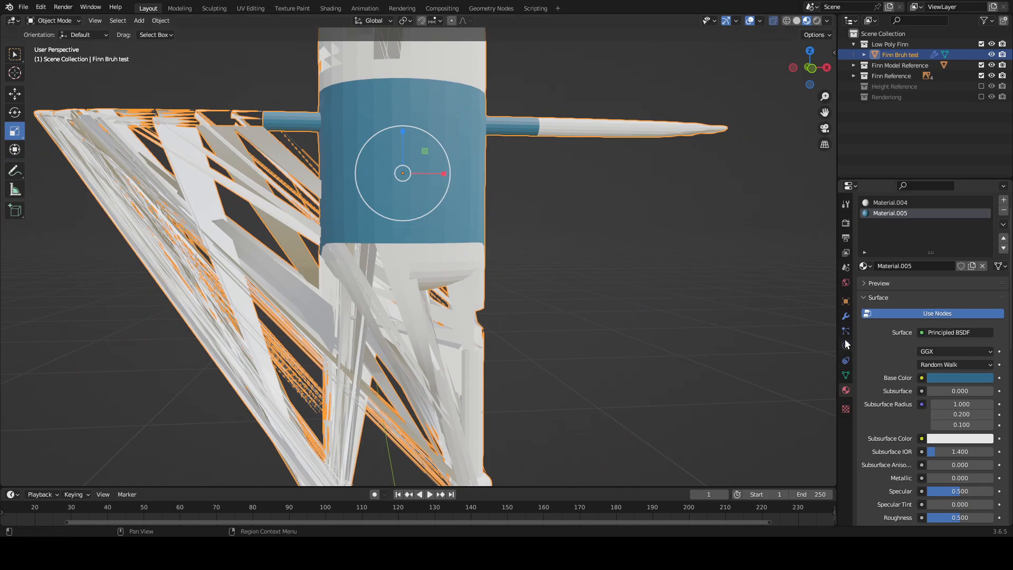
click(845, 317)
middle_drag(811, 296, 1, 237)
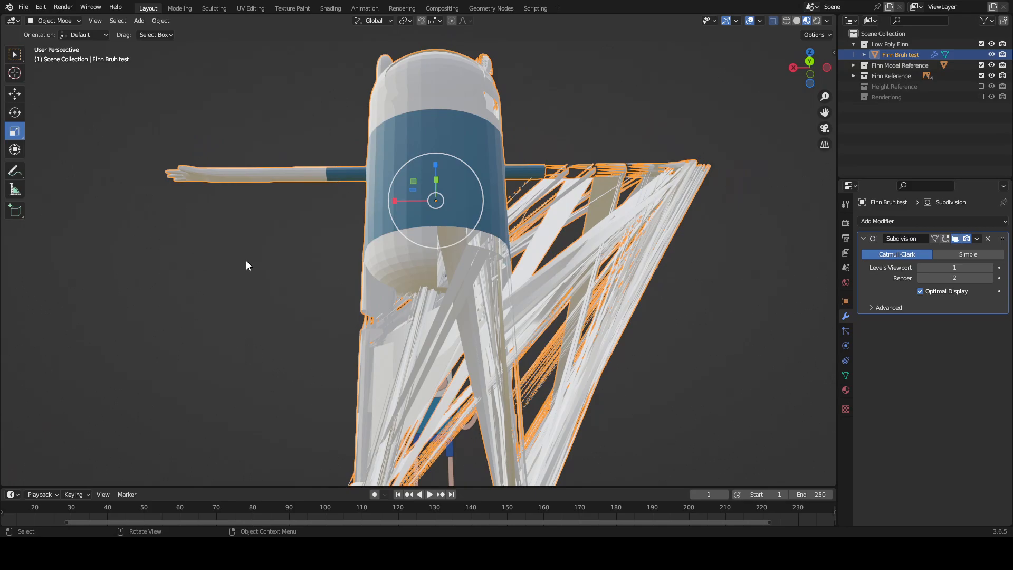
middle_drag(246, 262, 445, 334)
scroll(446, 333, up, 8)
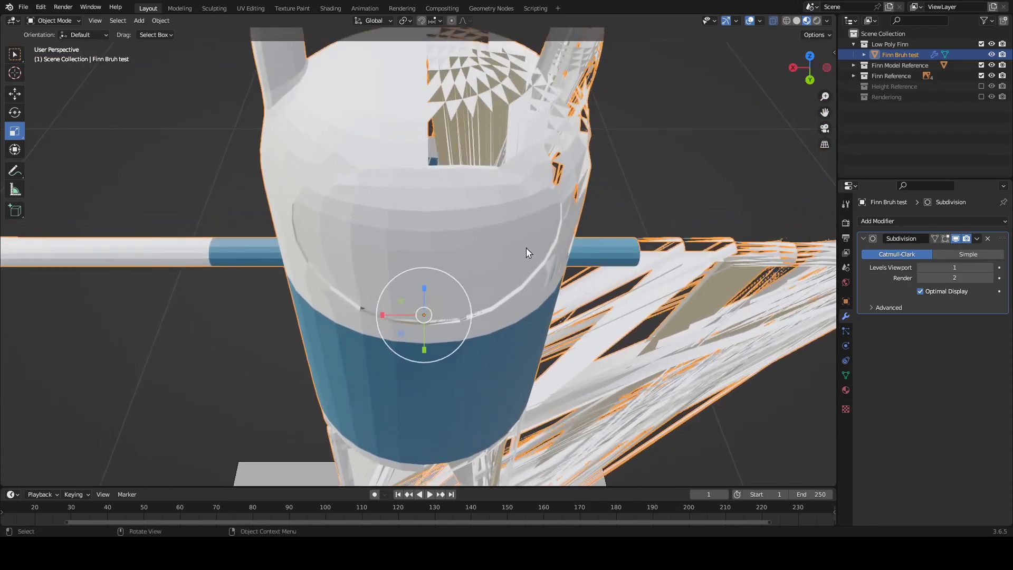
middle_drag(527, 253, 404, 259)
scroll(405, 260, up, 3)
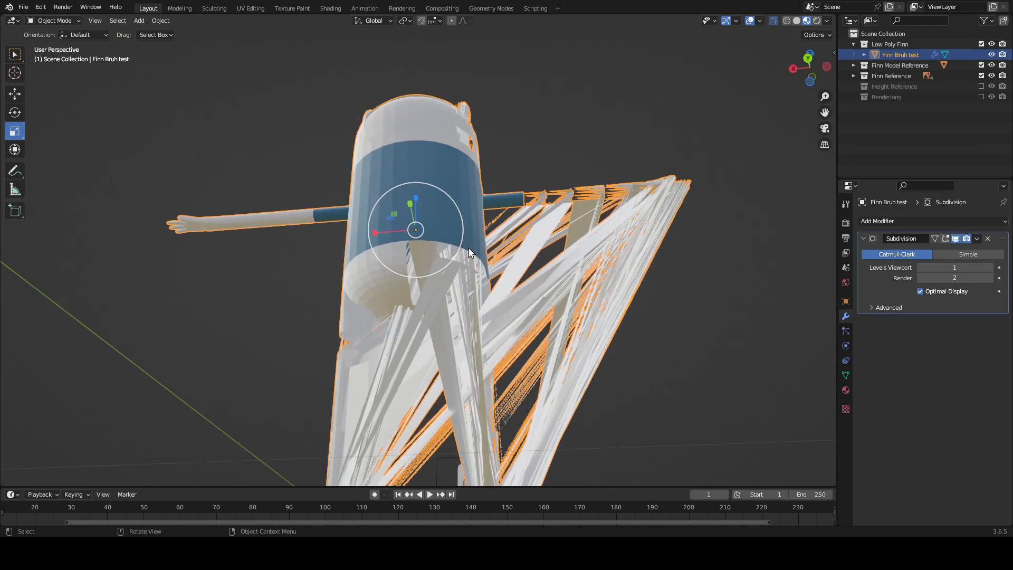
middle_drag(469, 252, 472, 322)
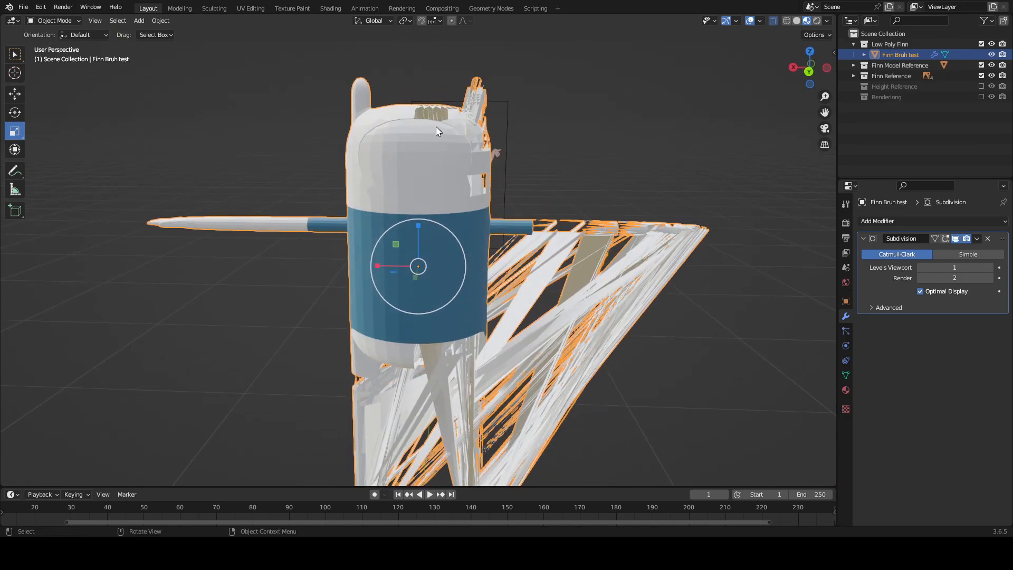
Step: Remove the Subdivision modifier from the Finn Bruh test mesh
shift+middle_drag(515, 370, 501, 216)
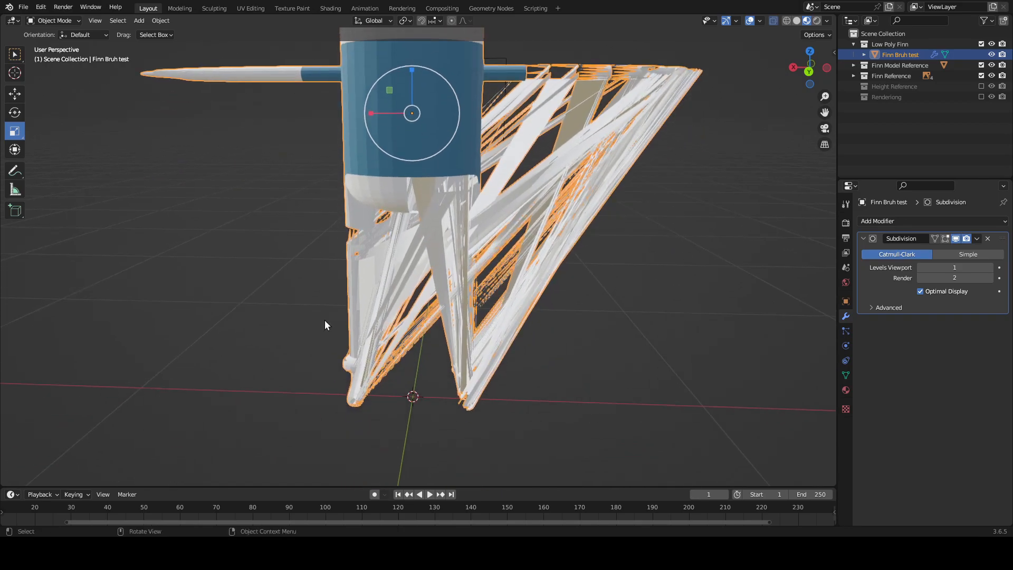
middle_drag(496, 124, 636, 220)
middle_drag(498, 315, 584, 230)
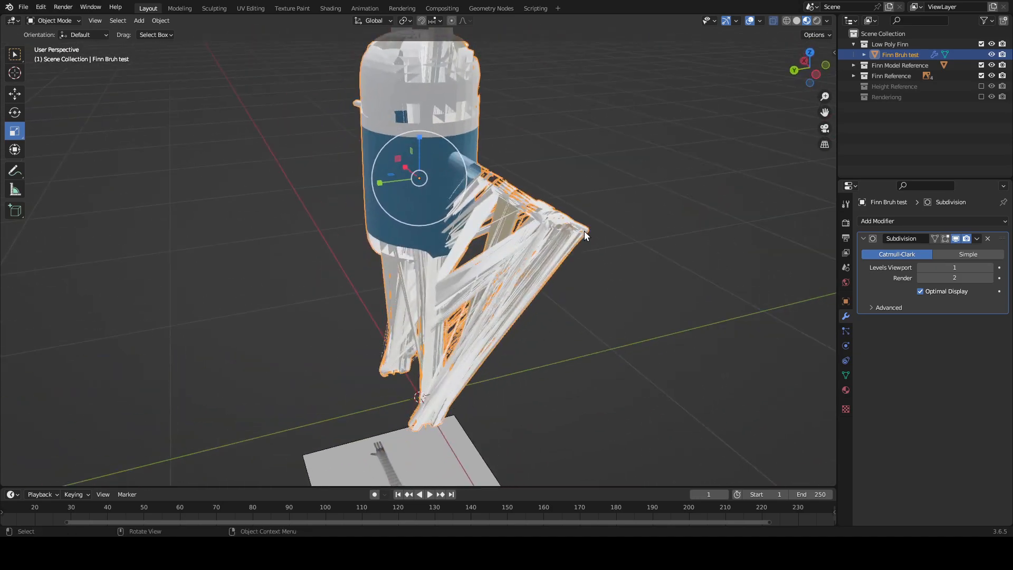
middle_drag(497, 225, 578, 271)
scroll(504, 238, up, 2)
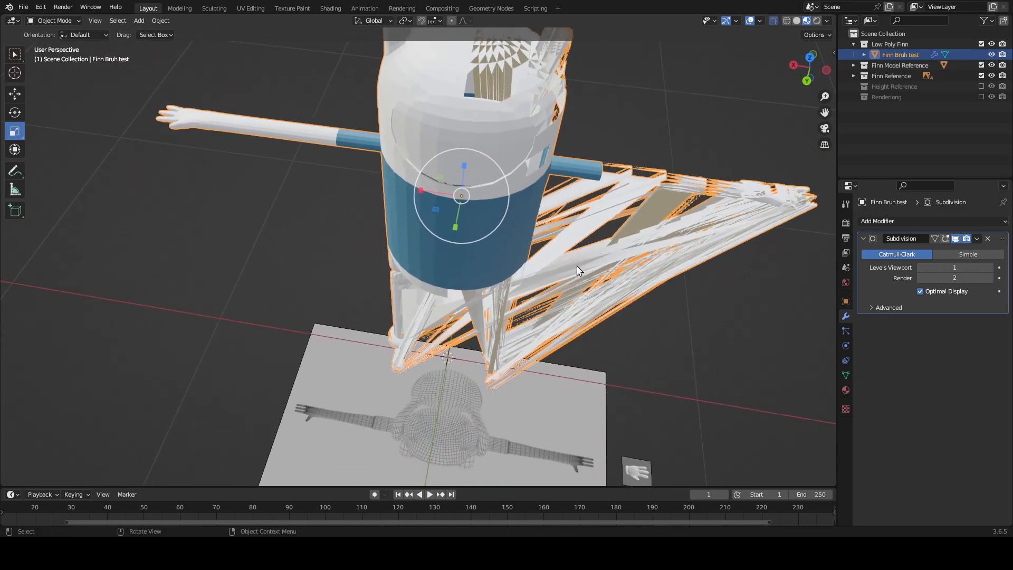
key(Tab)
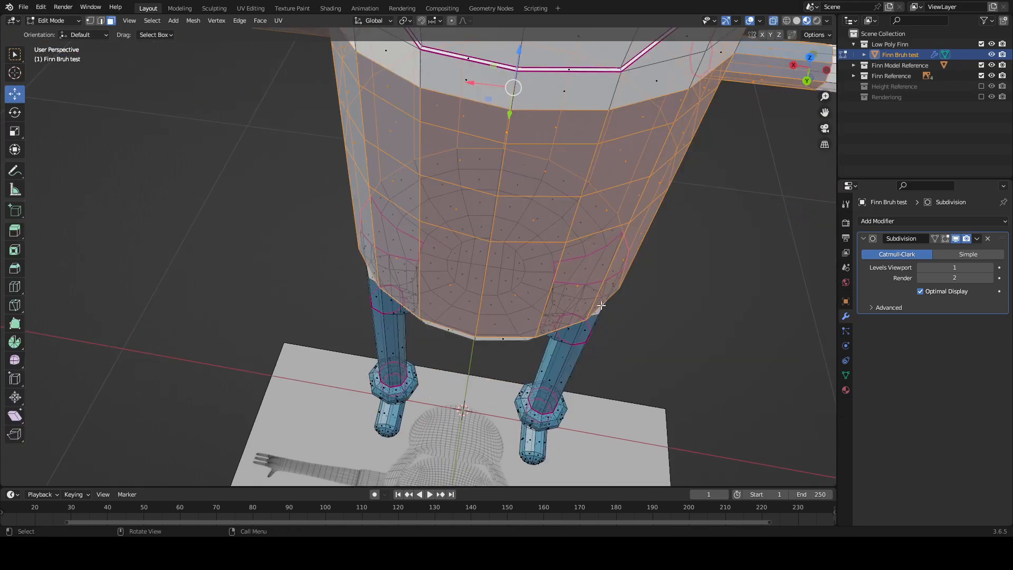
middle_drag(578, 271, 723, 242)
key(Tab)
click(986, 239)
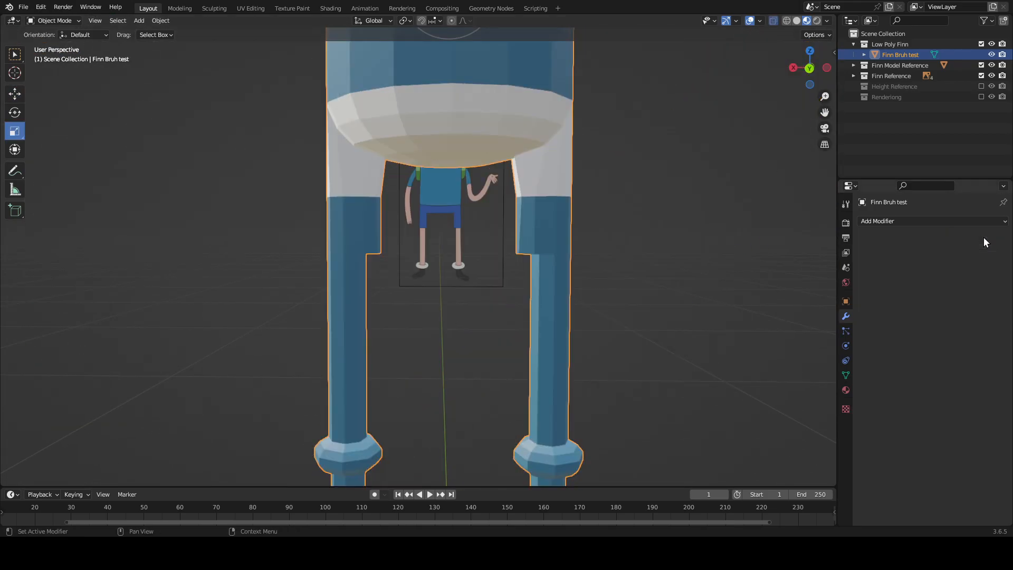
scroll(611, 205, down, 5)
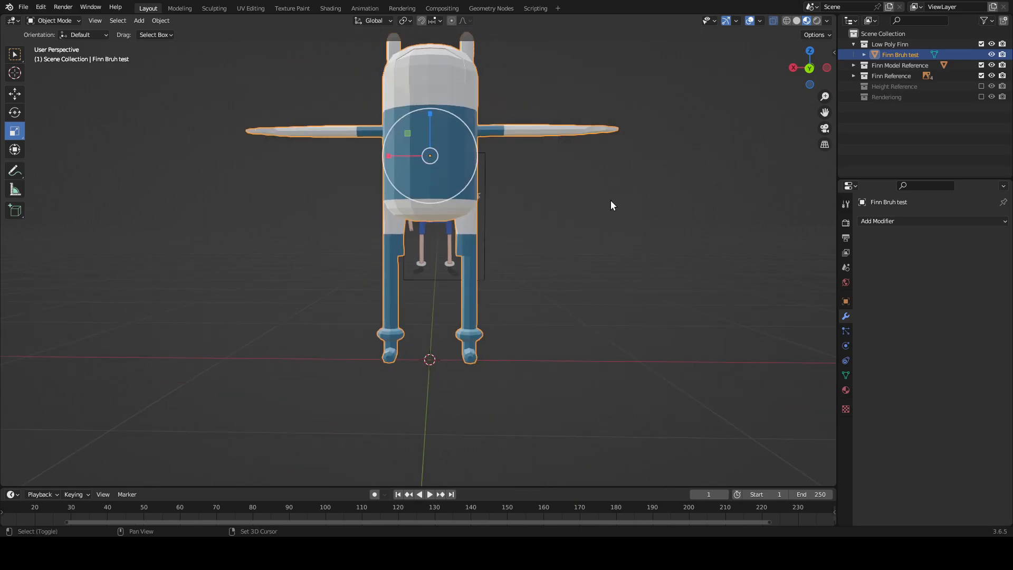
Step: Try a fresh Subdivision Surface modifier on the Finn Bruh test mesh in Edit Mode and remove it again
key(Tab)
scroll(588, 261, up, 3)
click(928, 221)
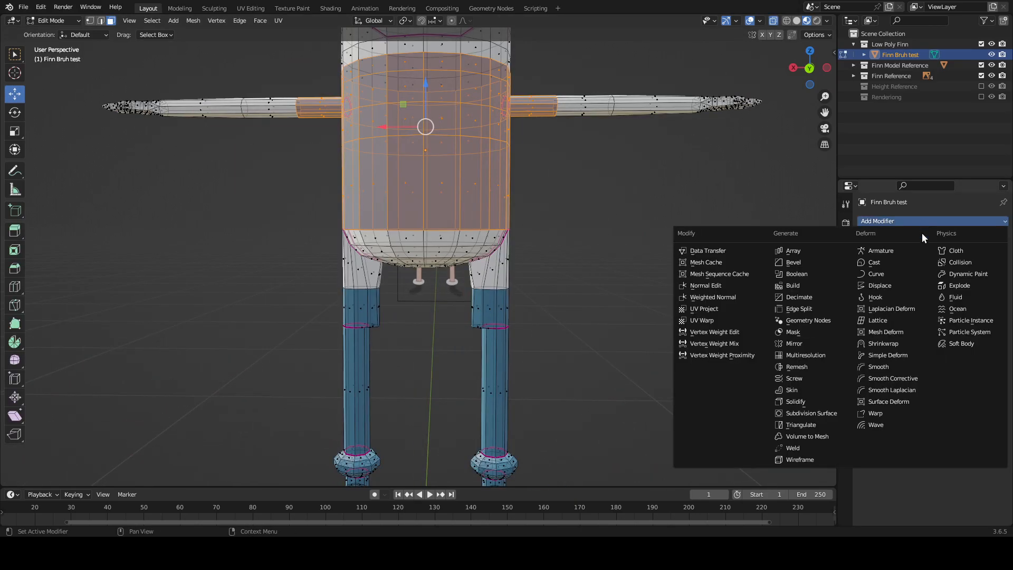
click(801, 414)
scroll(643, 298, down, 1)
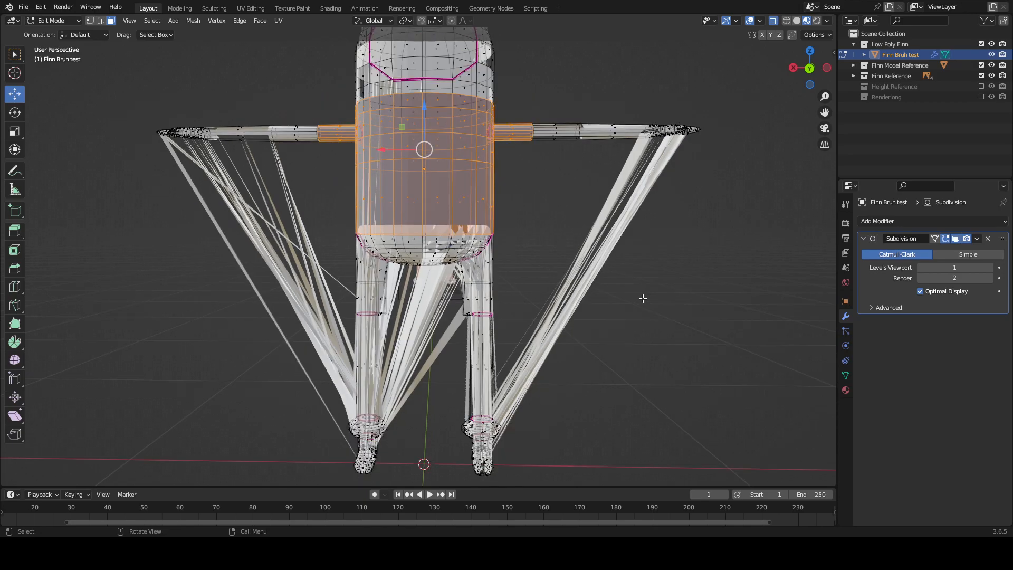
mouse_move(561, 221)
middle_down()
mouse_move(563, 310)
mouse_move(586, 272)
mouse_move(570, 232)
middle_up()
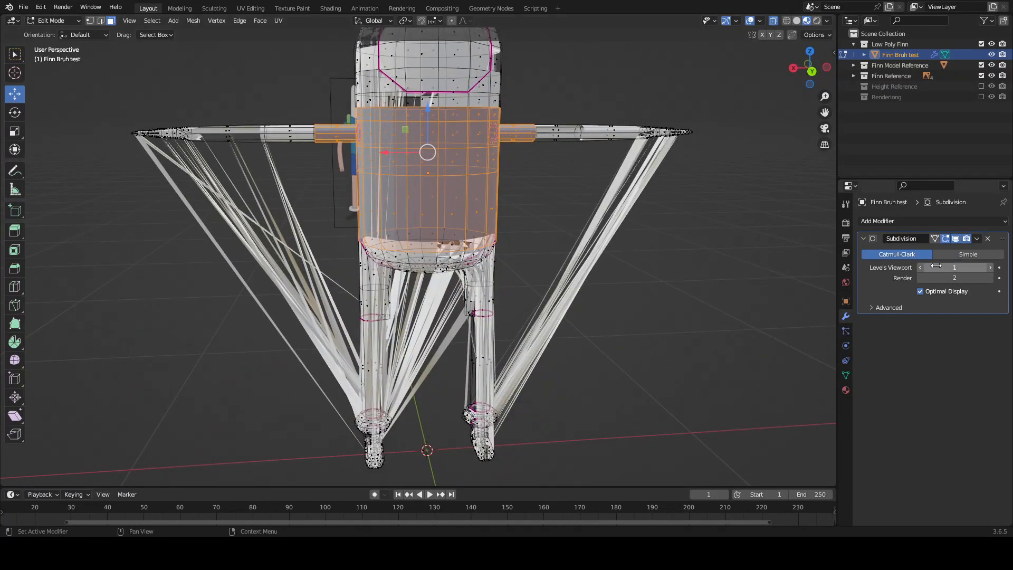
click(988, 239)
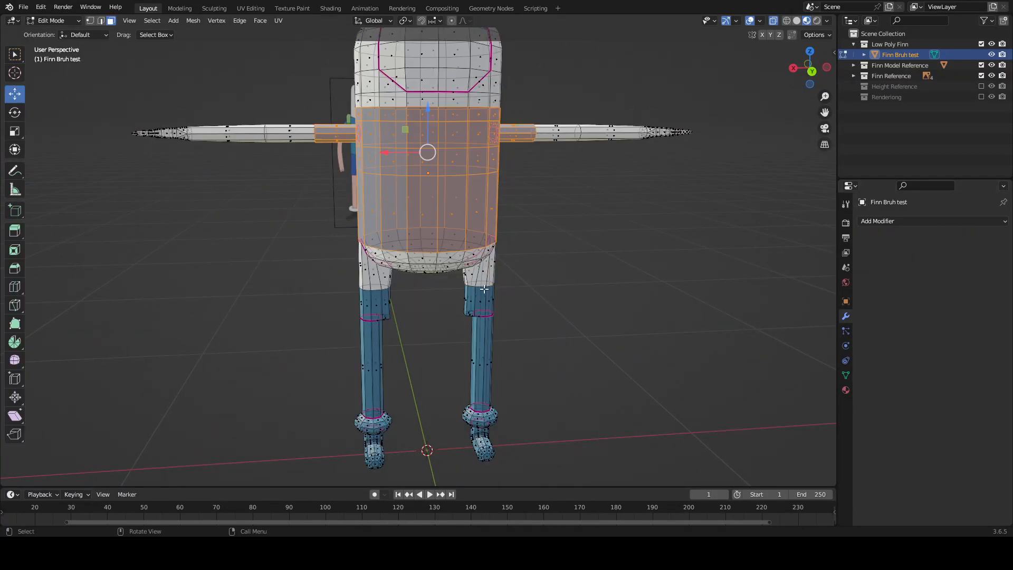
Step: Select the shorts faces around the lower torso and upper legs from the back view and assign them a new material
key(Tab)
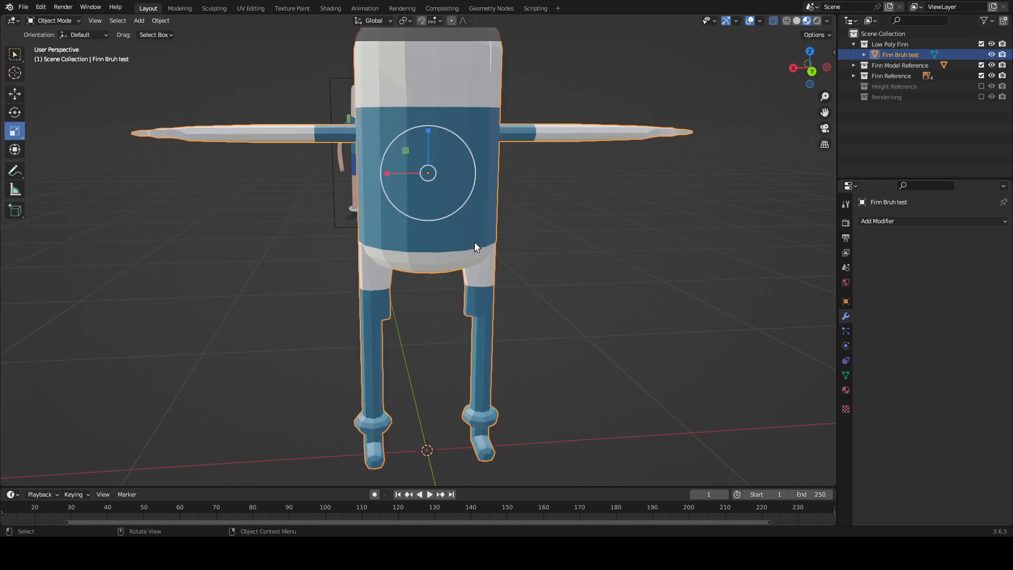
mouse_move(574, 397)
middle_down()
mouse_move(568, 384)
mouse_move(580, 389)
mouse_move(583, 362)
middle_up()
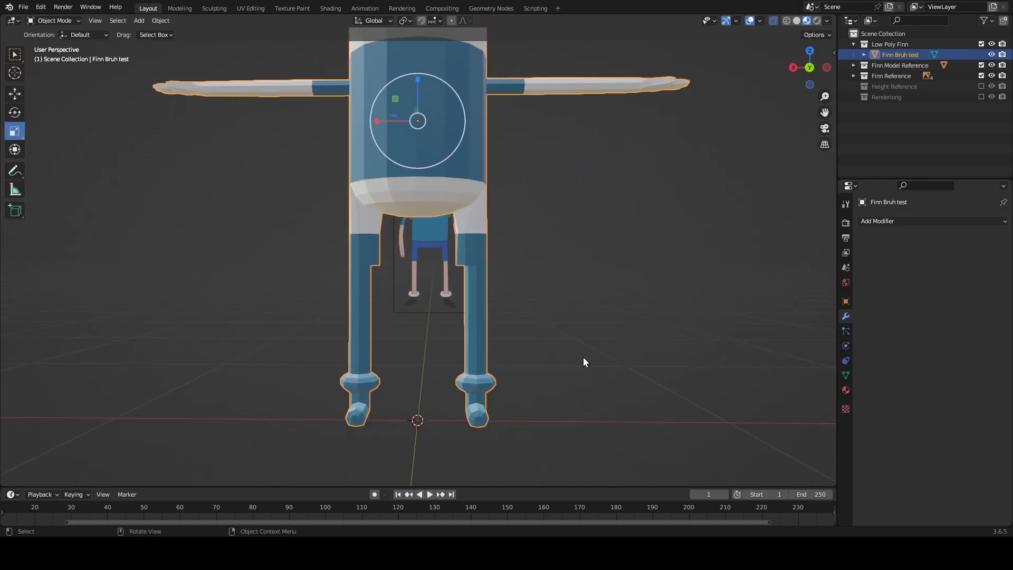
key(Tab)
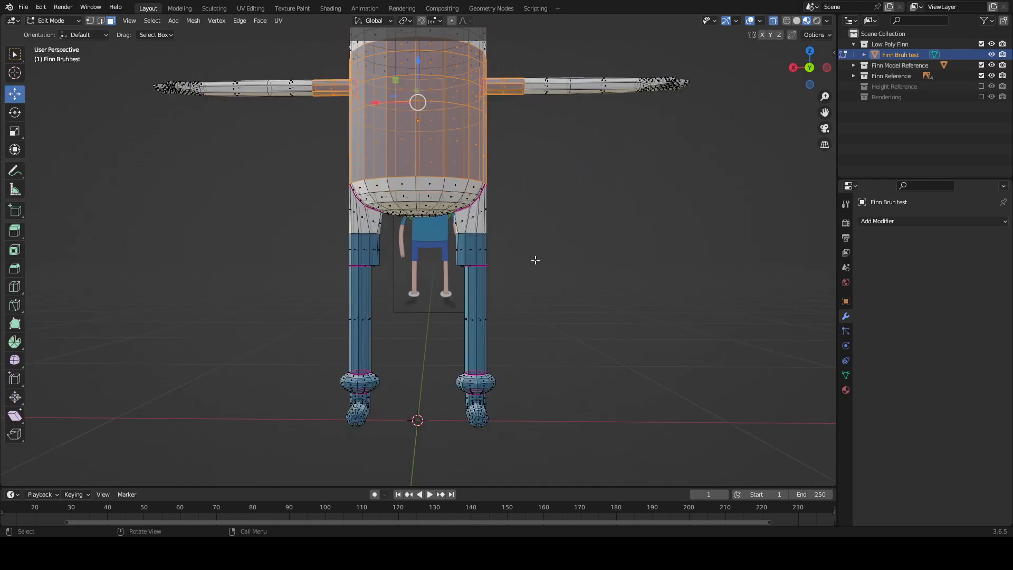
shift+middle_drag(535, 201, 533, 247)
scroll(551, 277, up, 3)
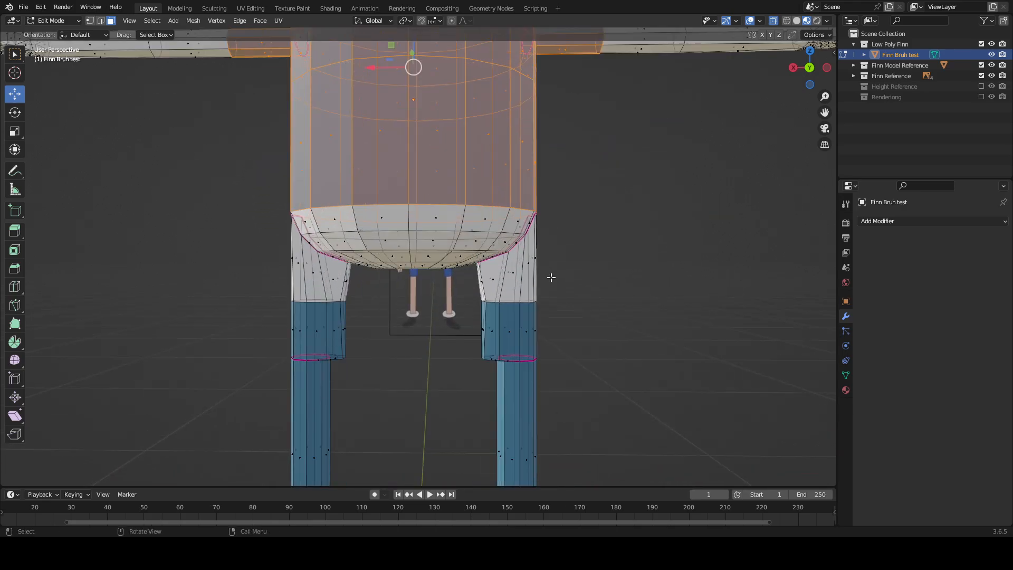
middle_drag(581, 319, 599, 330)
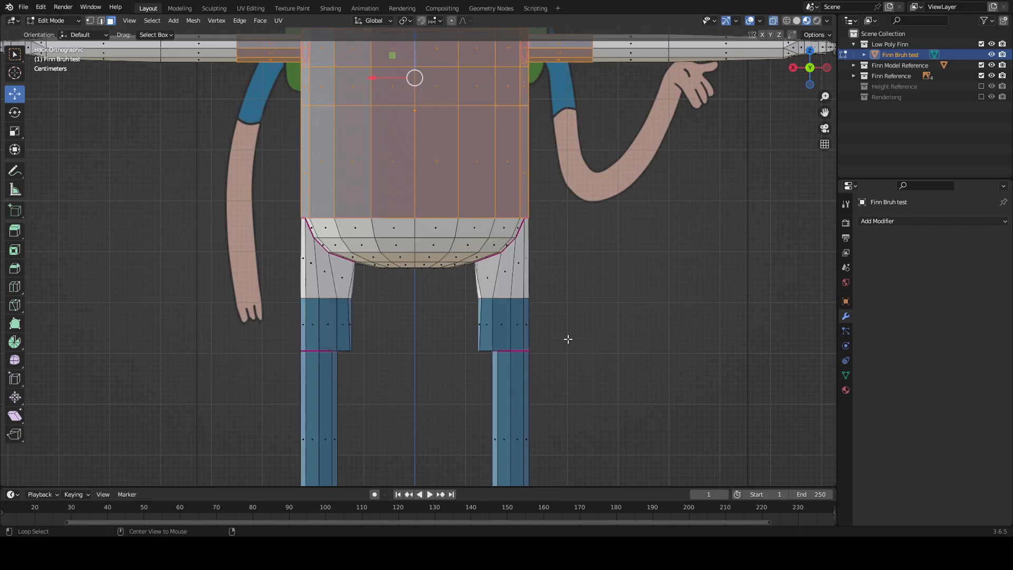
drag(568, 338, 280, 222)
click(797, 21)
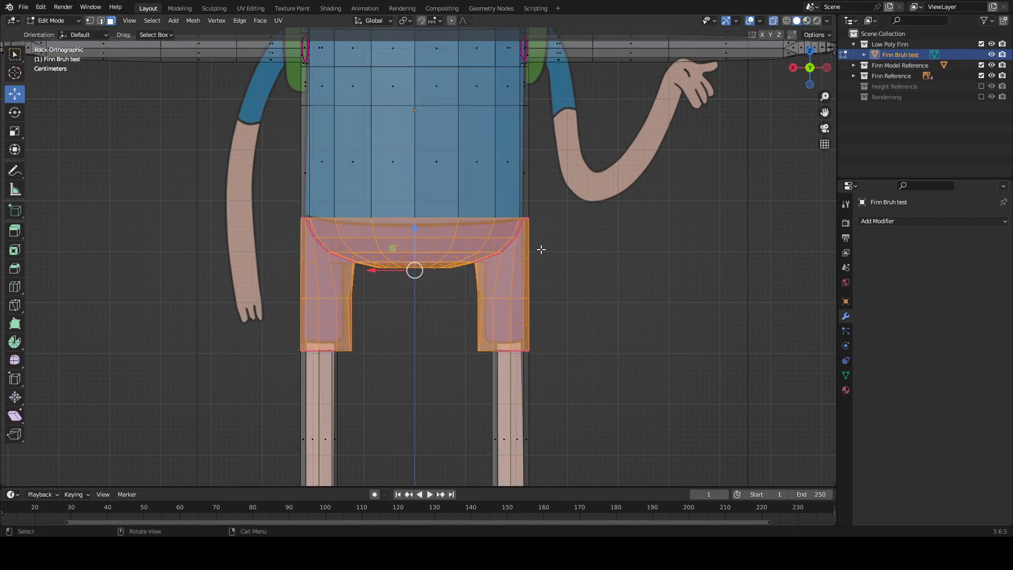
shift+middle_drag(589, 313, 604, 282)
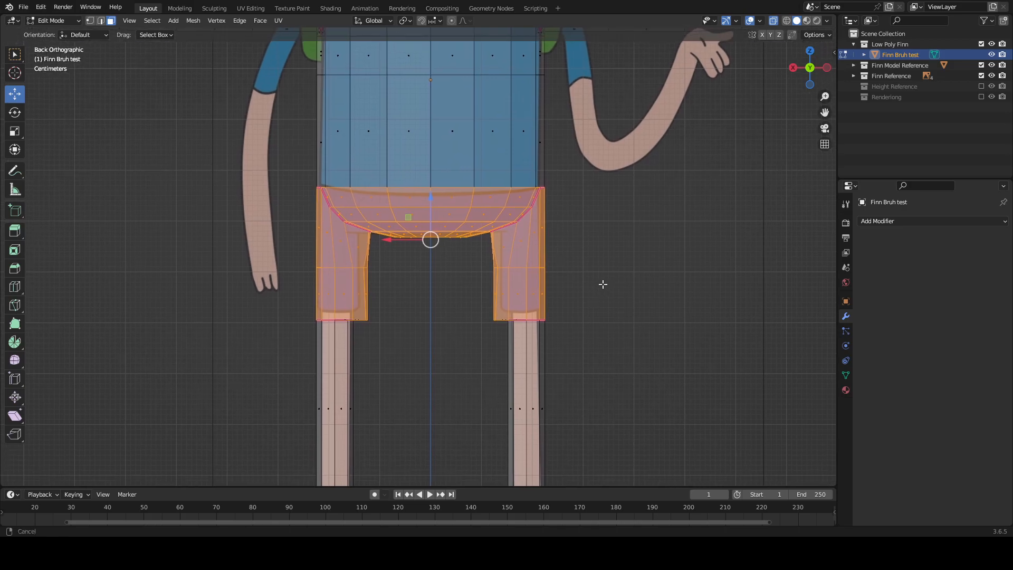
click(846, 390)
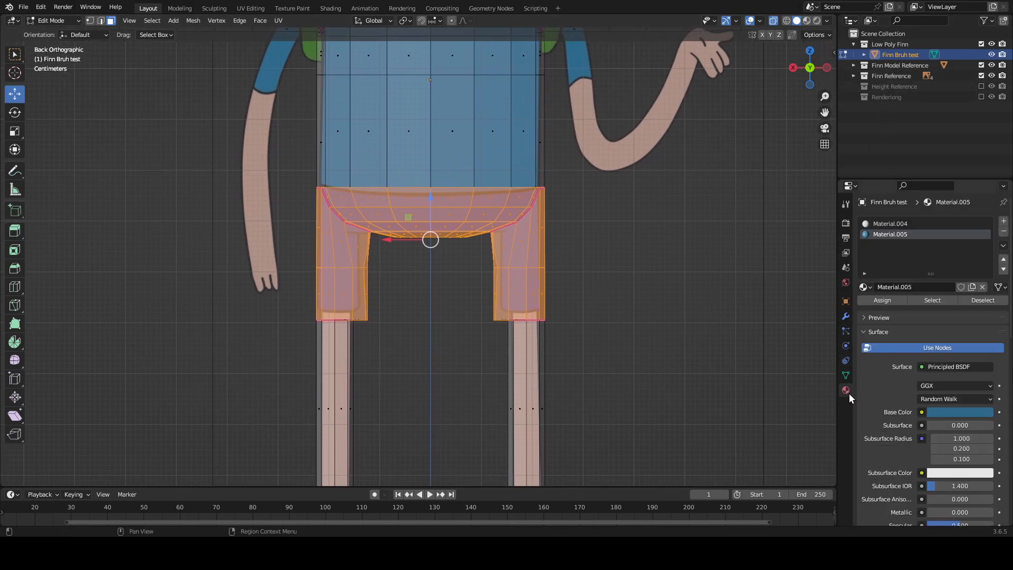
click(1004, 221)
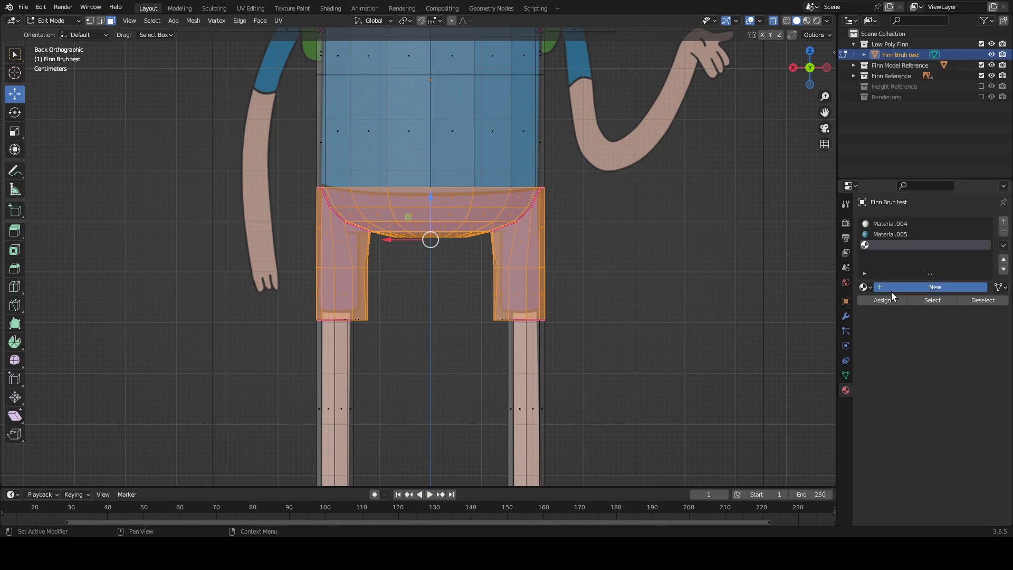
click(891, 291)
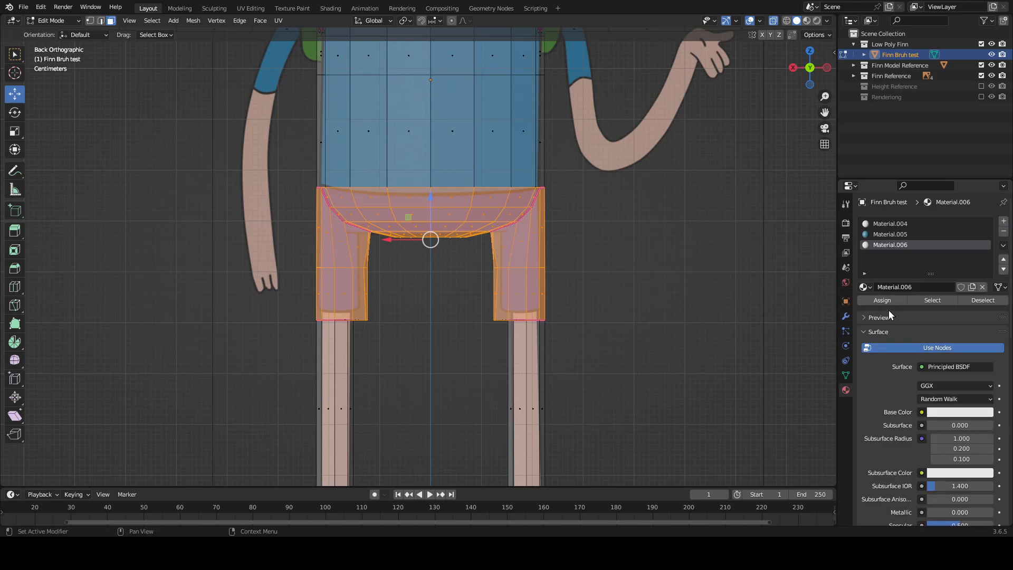
Step: Set the new shorts material's base color to the blue sampled from the reference image's shorts
click(945, 413)
middle_drag(663, 296, 624, 265)
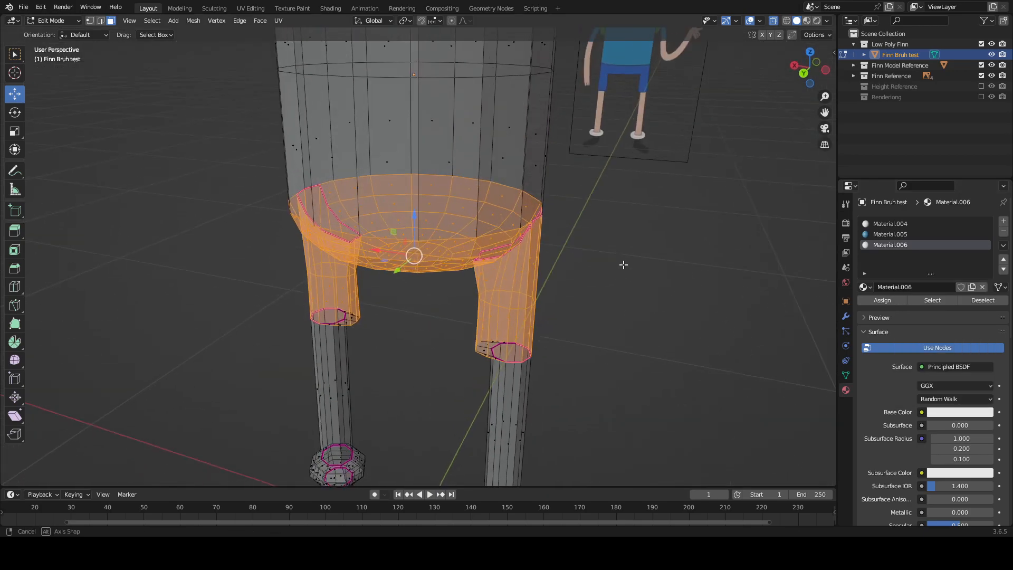
scroll(623, 265, down, 4)
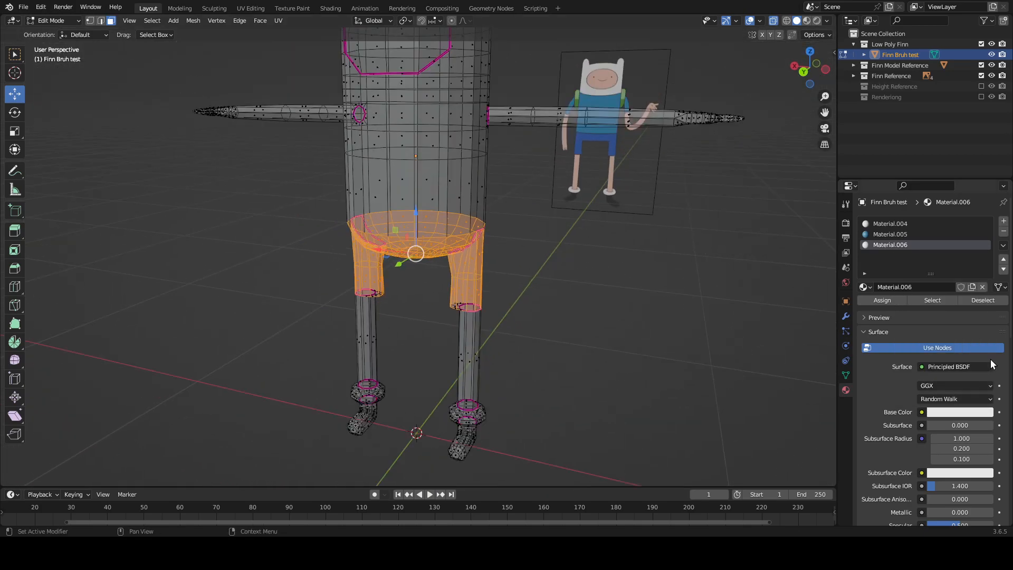
click(978, 413)
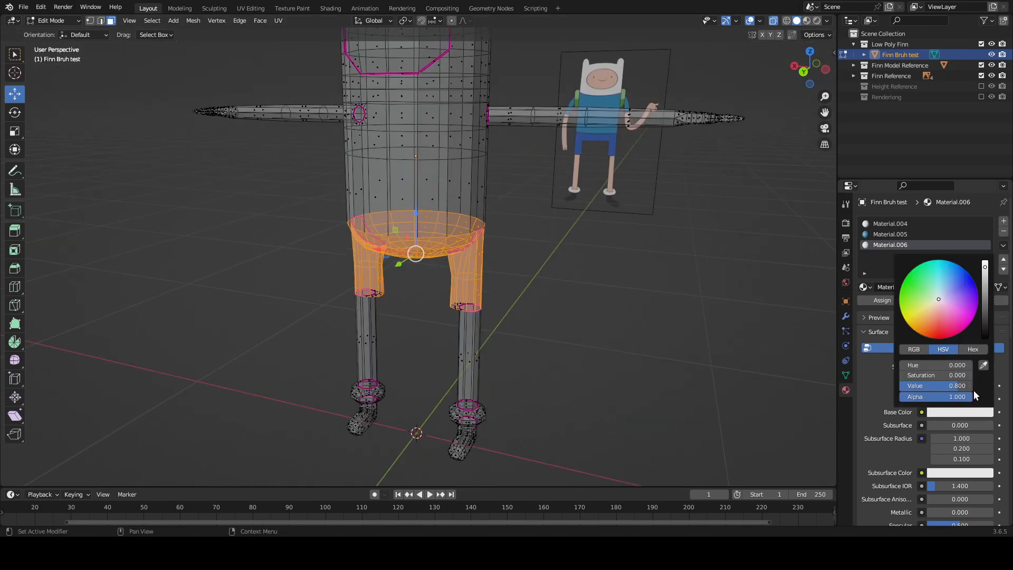
click(984, 365)
click(619, 134)
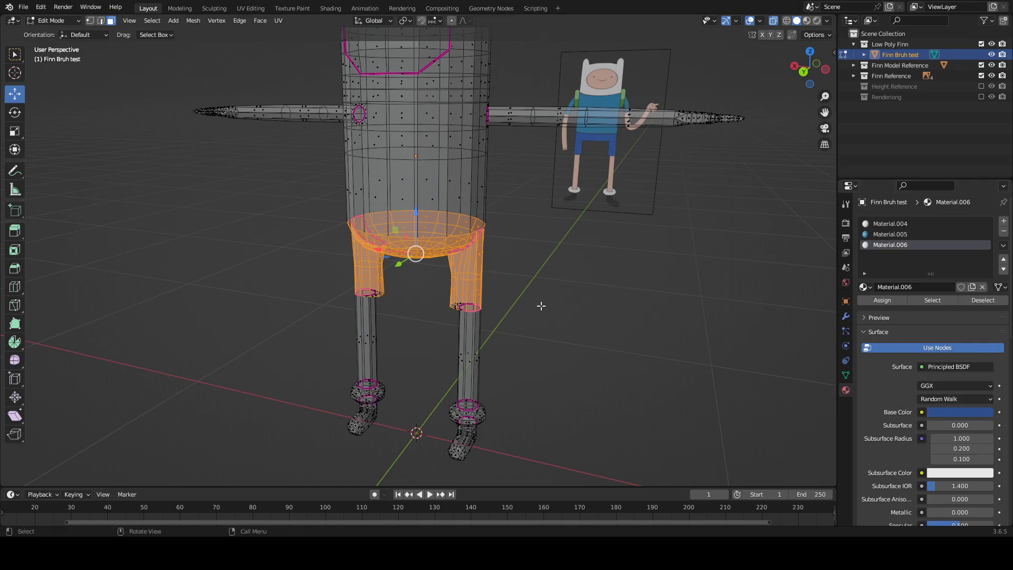
Step: Select the bare leg faces between shorts and ankle cuffs and give them a new material with the skin color sampled from the reference leg
middle_drag(540, 303, 626, 294)
scroll(582, 326, up, 4)
drag(622, 250, 258, 312)
middle_drag(654, 263, 622, 264)
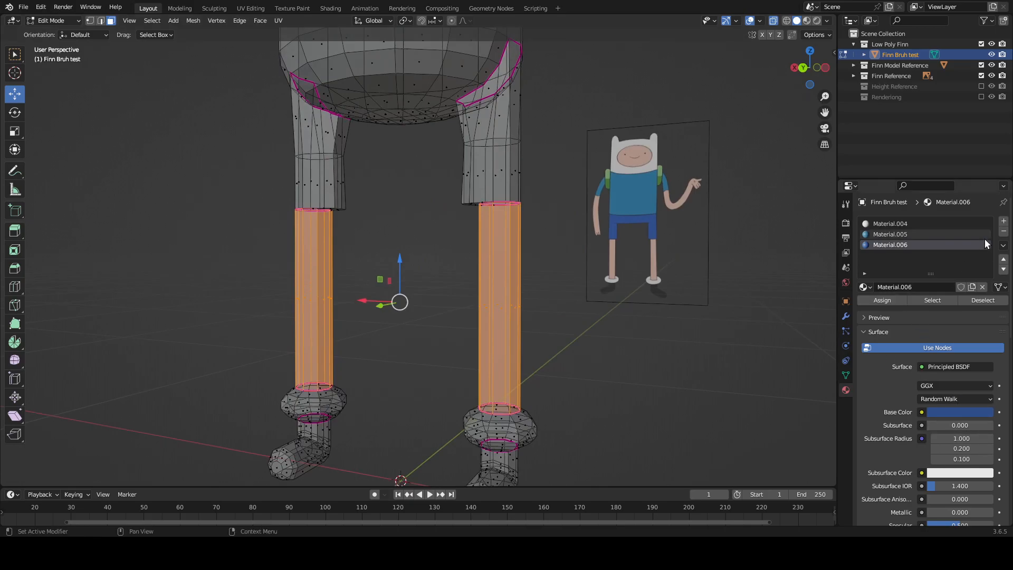
click(1003, 221)
click(929, 287)
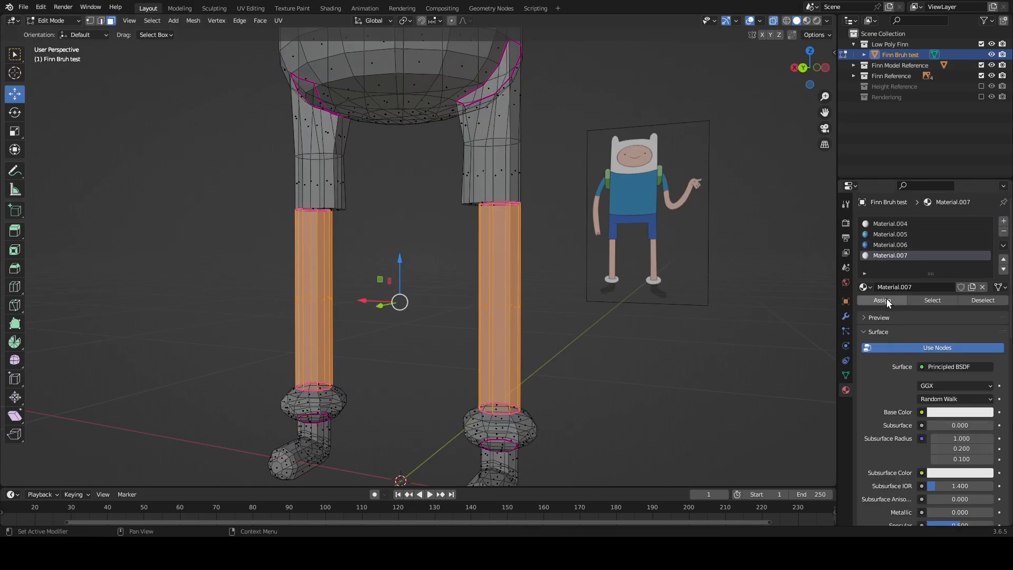
click(957, 411)
click(983, 365)
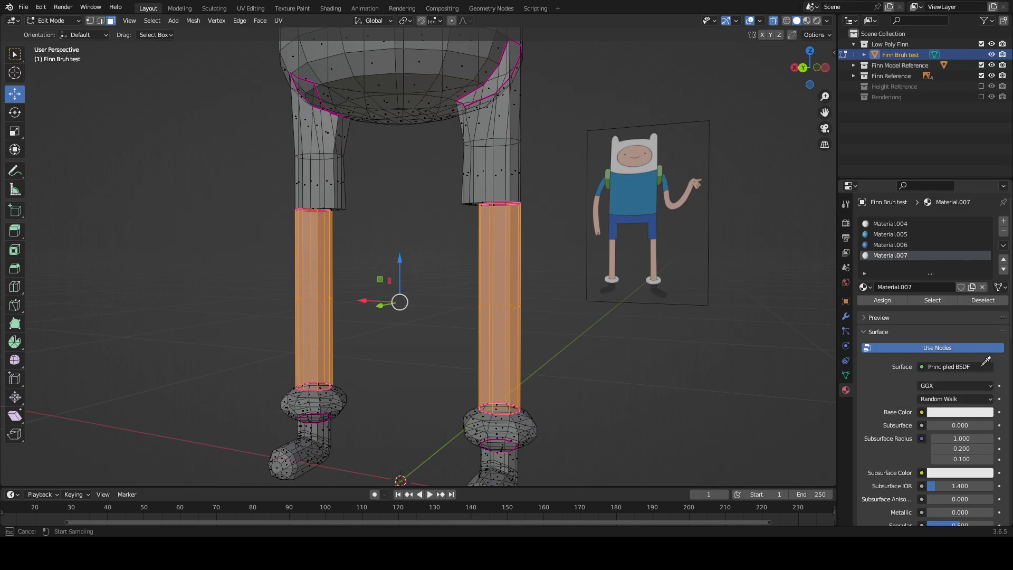
click(653, 253)
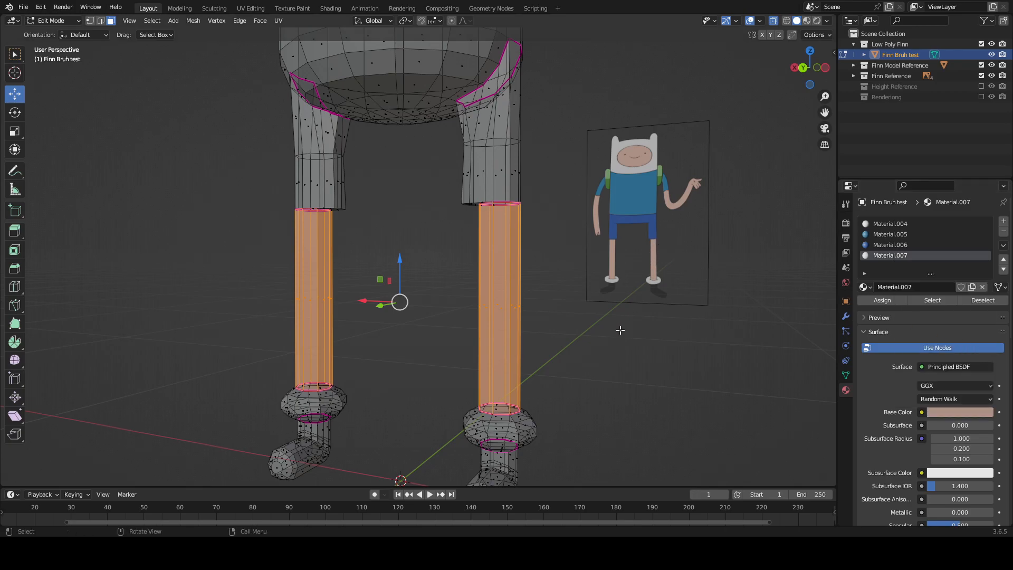
Step: Select the right-hand ankle cuff faces from the back view, add an empty material slot, and assign the cuff the white Material.004
middle_drag(618, 331, 657, 233)
scroll(644, 324, up, 1)
click(657, 234)
scroll(602, 285, up, 3)
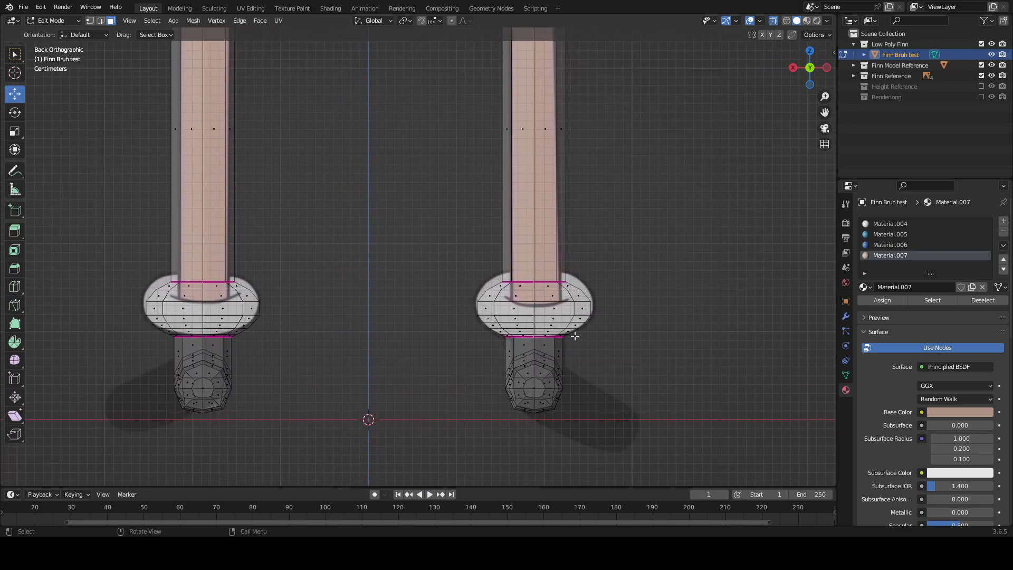
drag(573, 339, 471, 272)
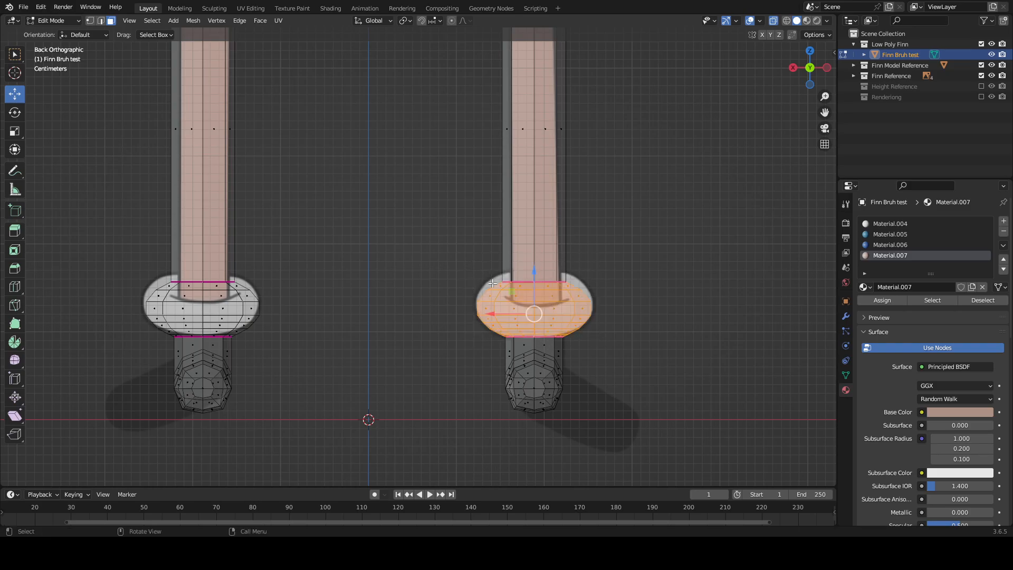
middle_drag(687, 316, 651, 331)
click(1004, 221)
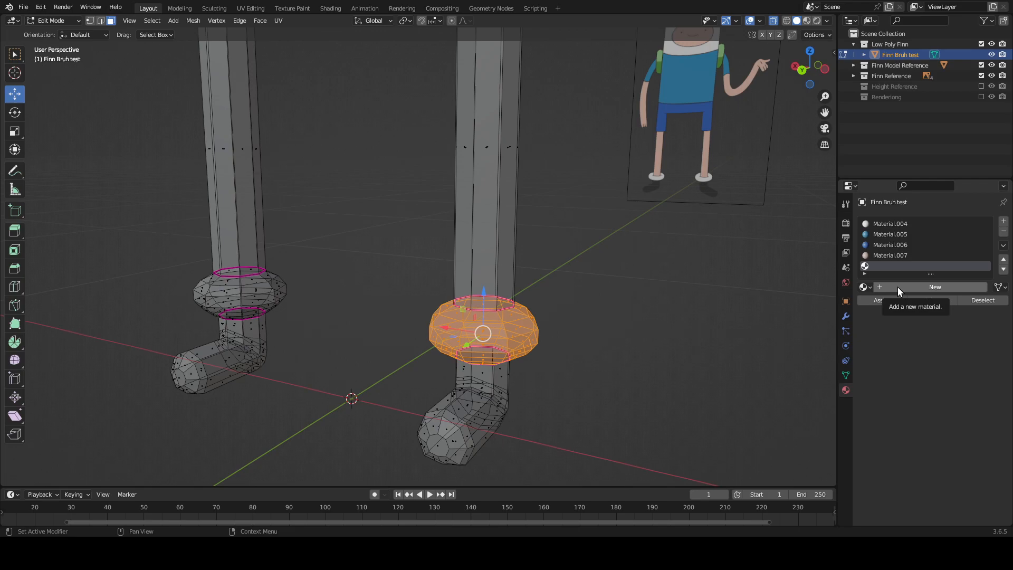
click(883, 254)
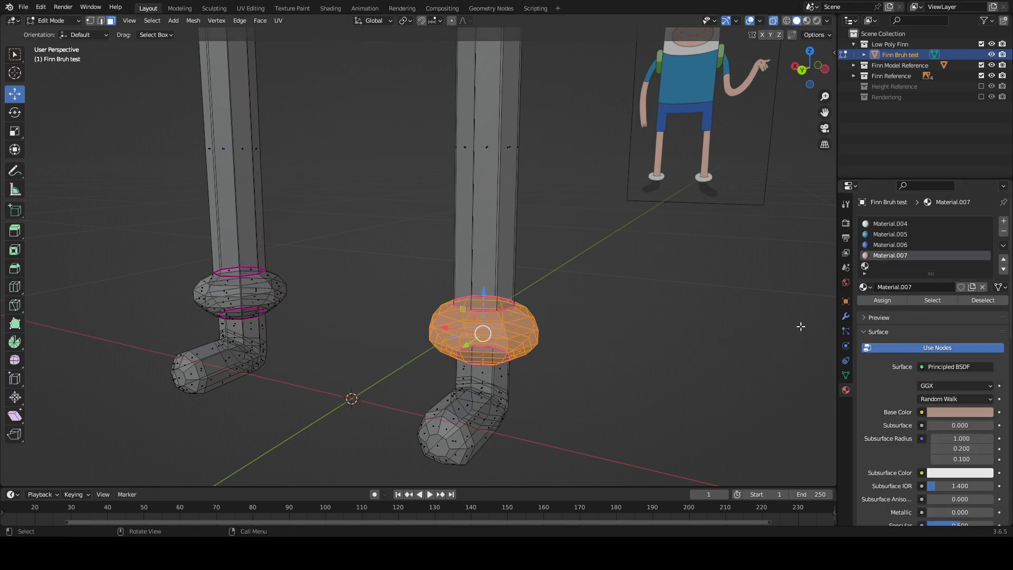
click(890, 224)
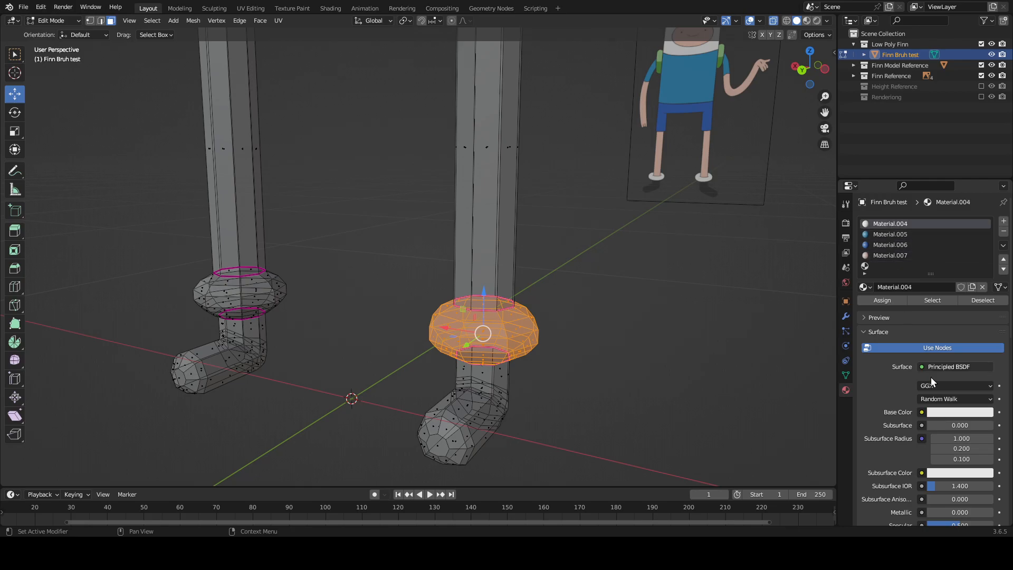
Step: Deselect the ankle cuff faces and switch the viewport to Material Preview shading to check the leg colors
click(692, 331)
scroll(628, 335, down, 3)
click(806, 21)
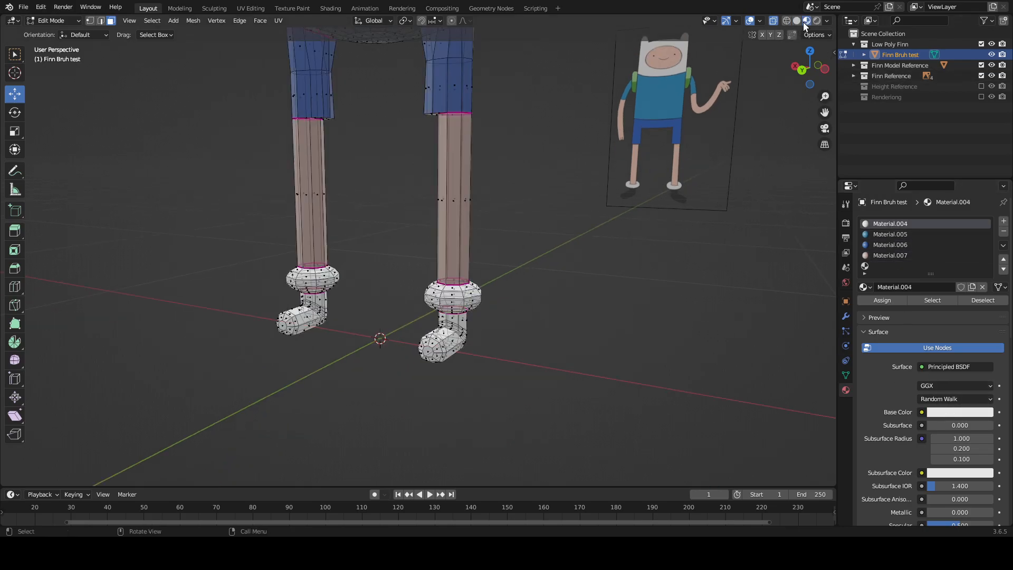
scroll(588, 251, down, 6)
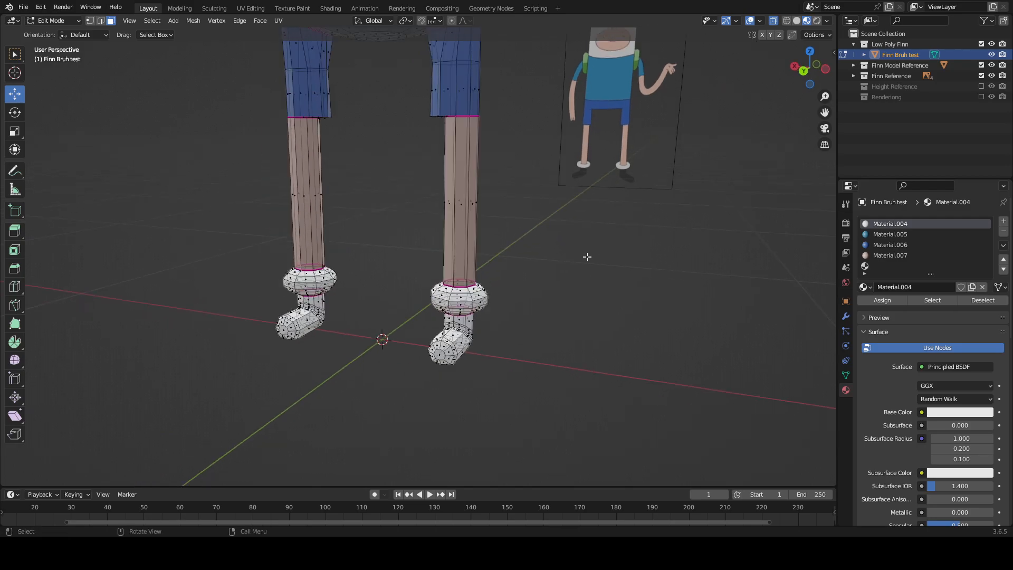
middle_drag(582, 209, 610, 197)
scroll(613, 206, up, 4)
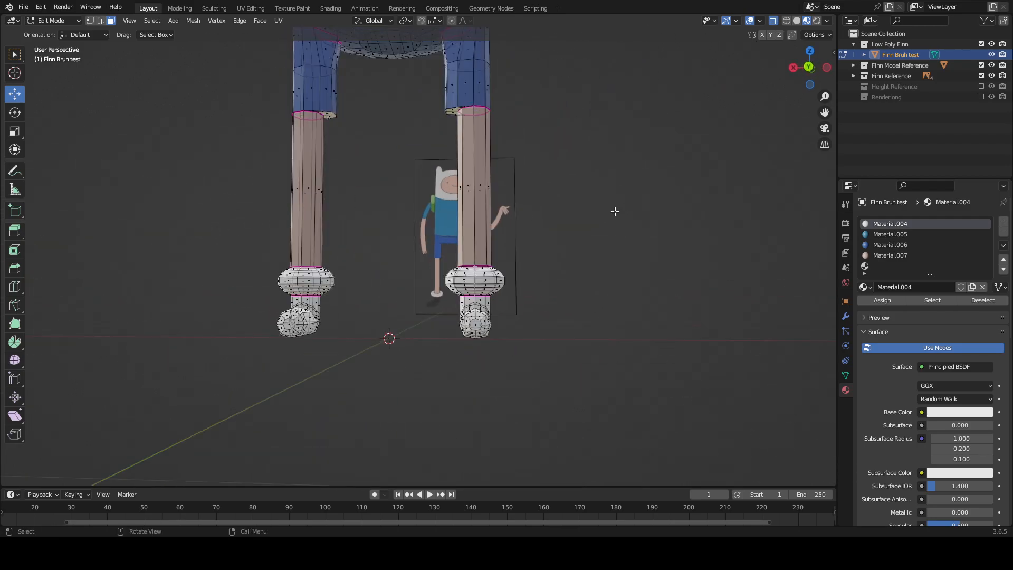
scroll(656, 324, up, 3)
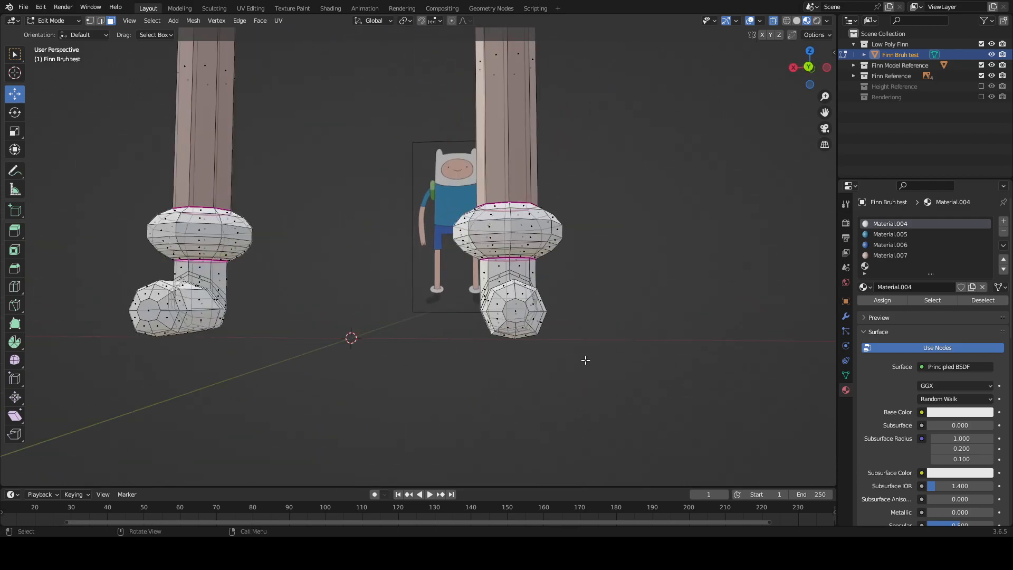
middle_drag(586, 361, 591, 330)
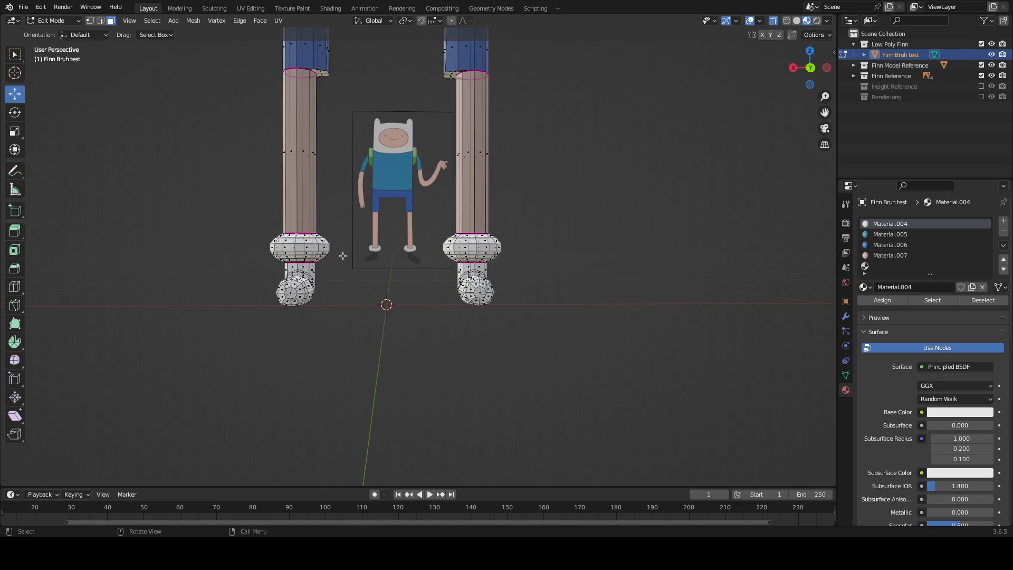
key(ctrl+KP_1)
scroll(353, 259, up, 3)
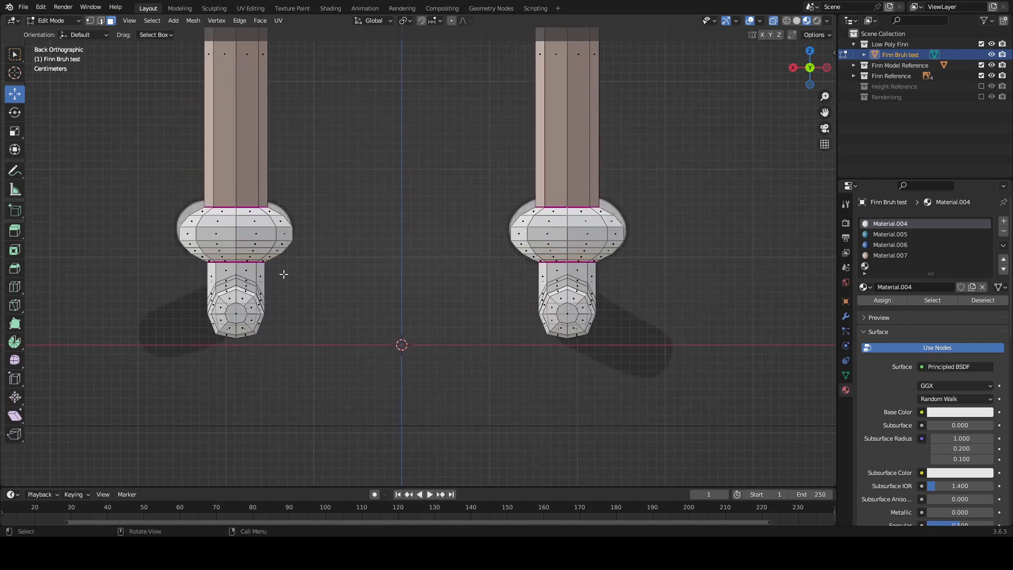
drag(275, 266, 181, 197)
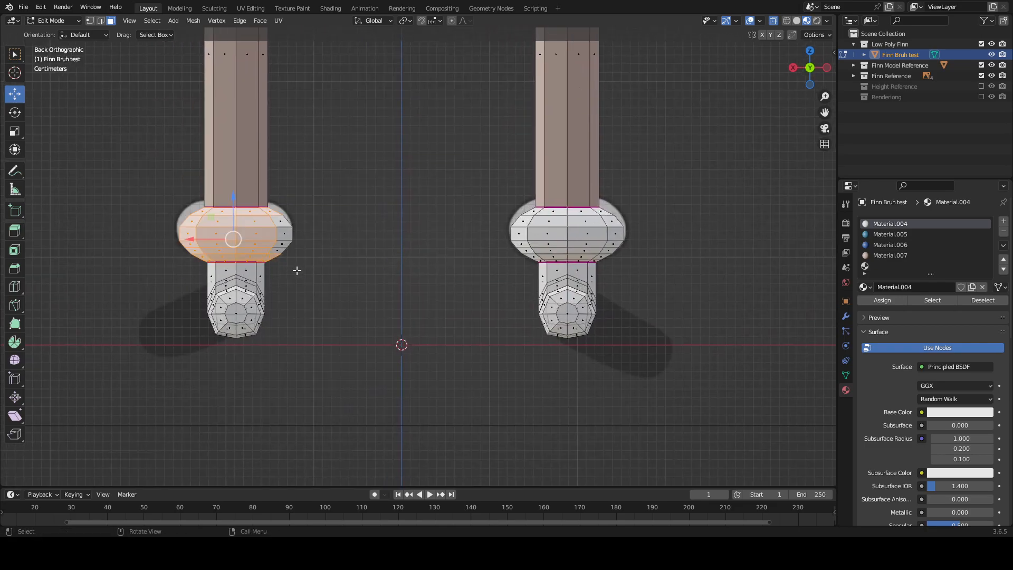
drag(293, 266, 174, 190)
click(618, 302)
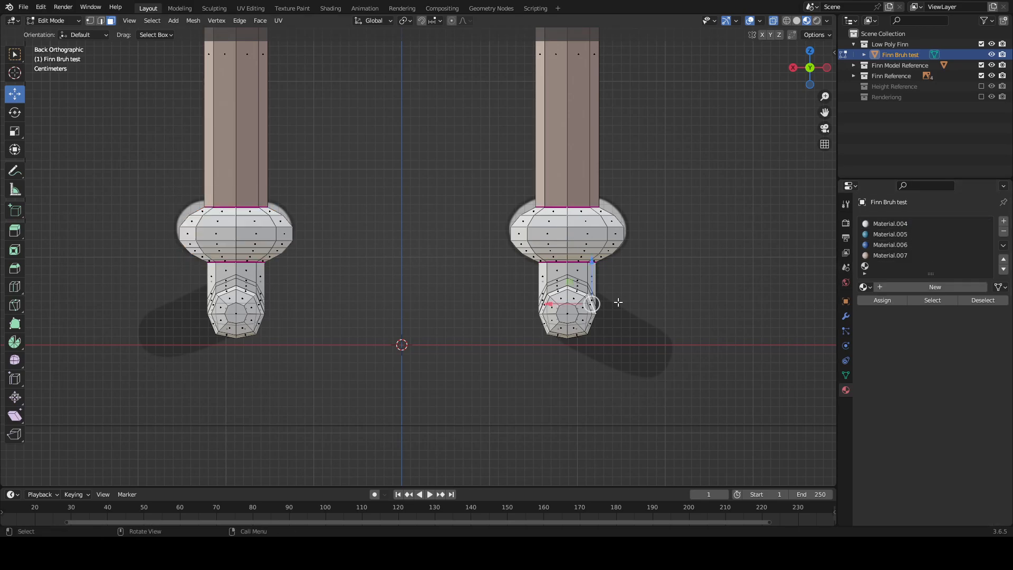
Step: Select the faces of both feet below the ankle cuffs and create a new material with a white base color in the empty slot
drag(640, 356, 531, 266)
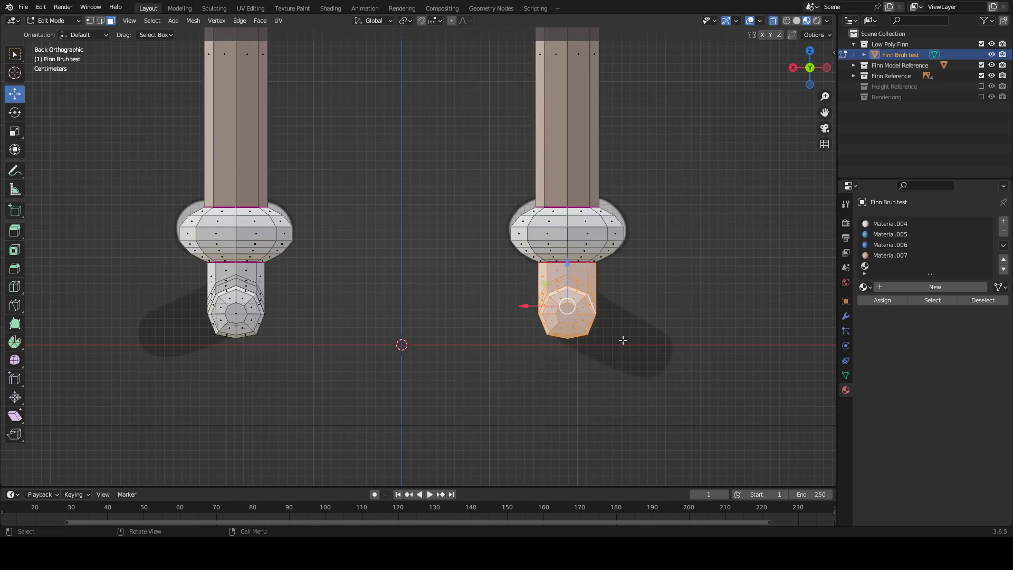
shift+drag(322, 367, 176, 265)
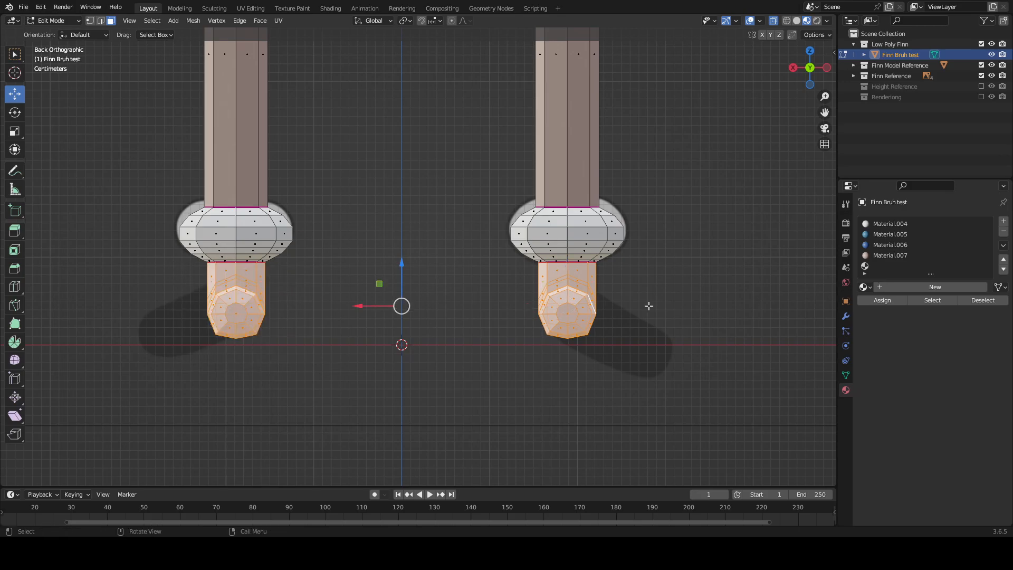
click(923, 266)
click(931, 287)
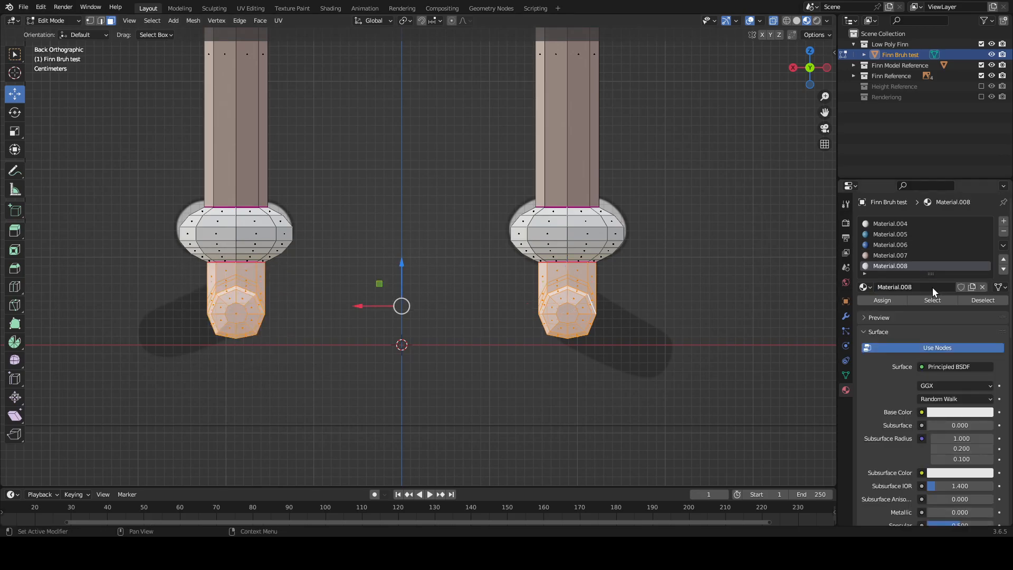
click(939, 412)
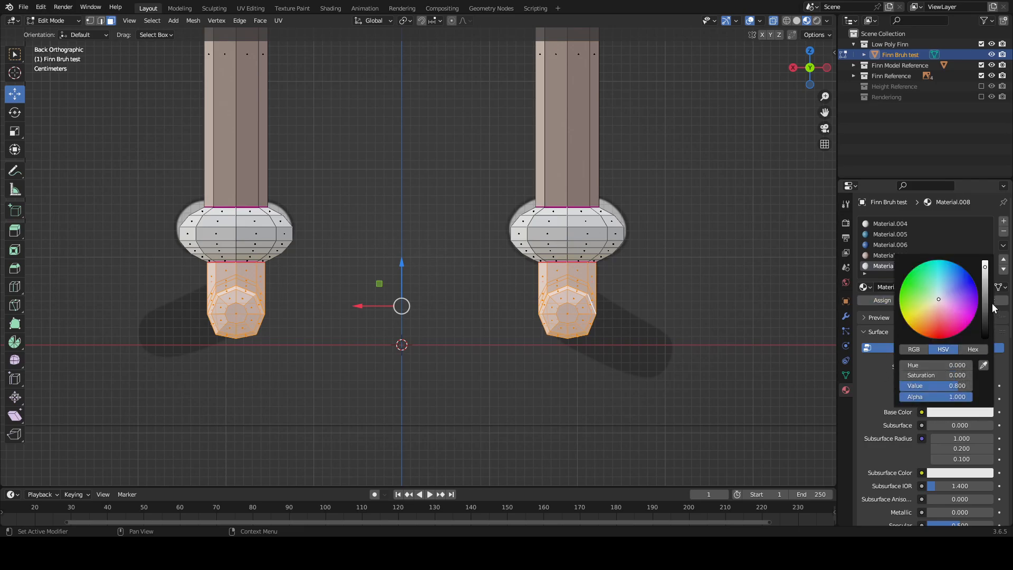
mouse_move(985, 270)
mouse_down()
mouse_move(985, 338)
mouse_move(985, 270)
mouse_up()
drag(985, 337, 985, 262)
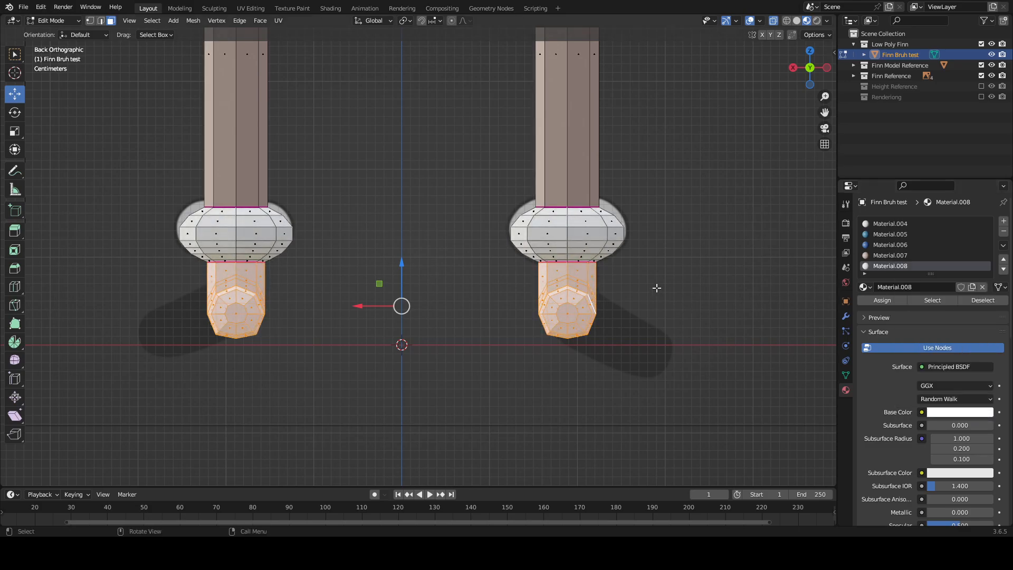
Step: Select both ankle cuffs' faces instead of the feet, and remove the Material.008 slot in Object Mode
click(649, 272)
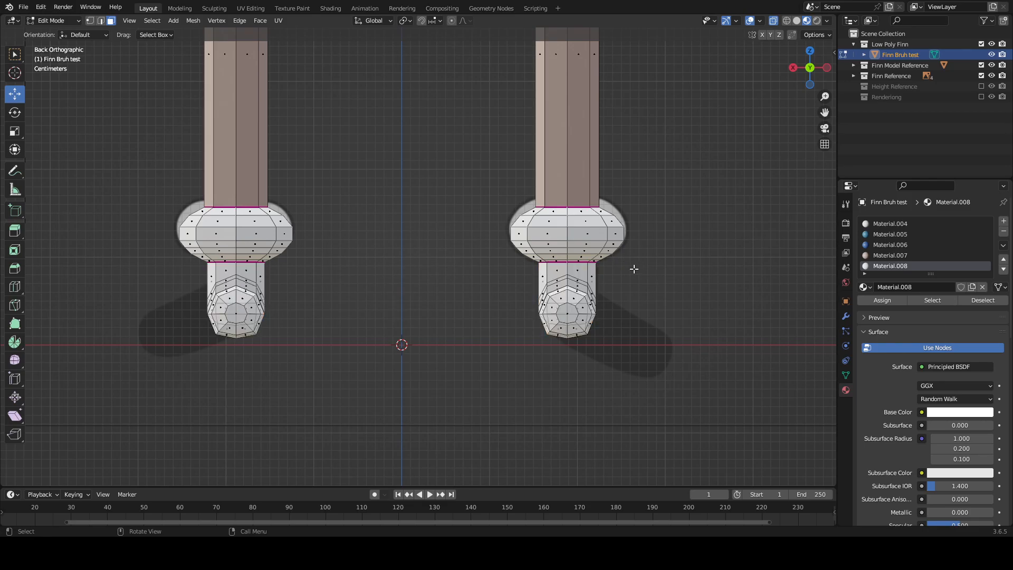
drag(634, 269, 174, 172)
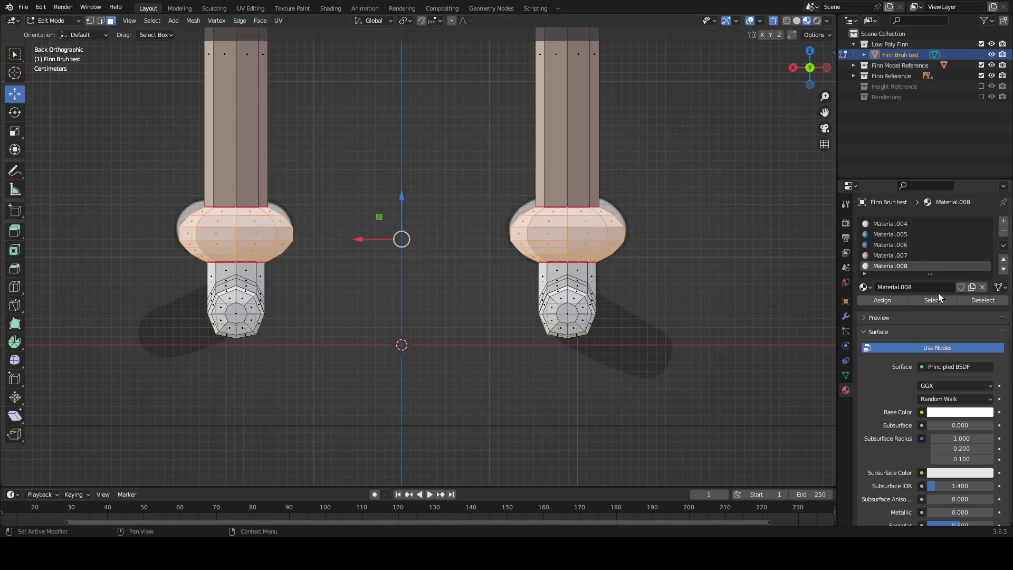
click(1003, 232)
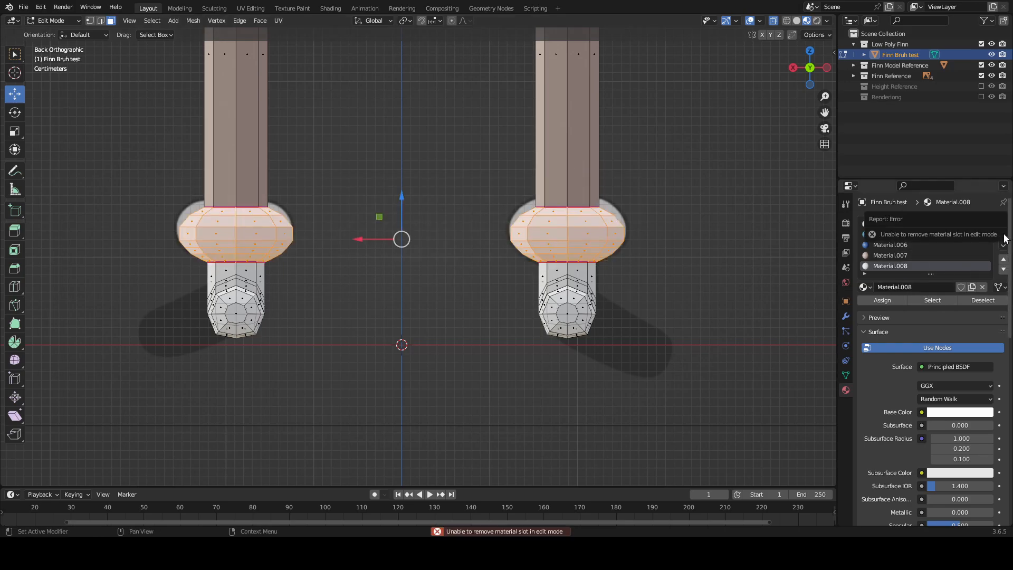
key(Tab)
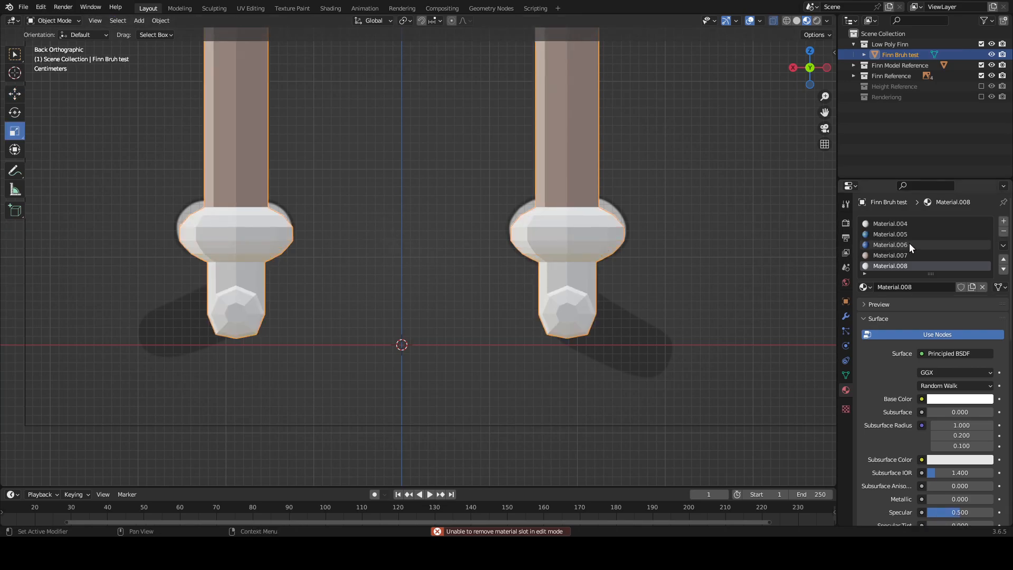
click(1003, 232)
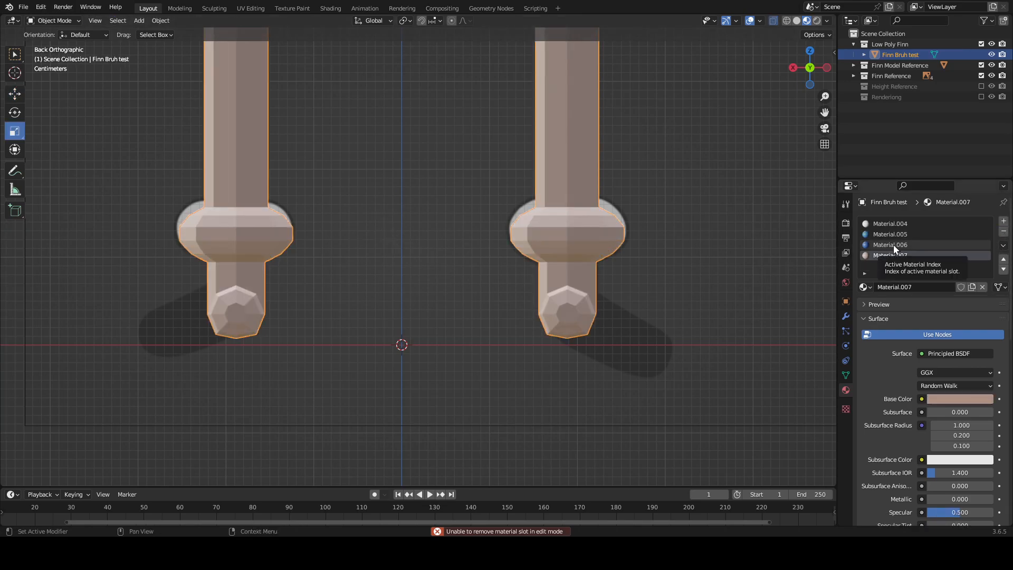
Step: Back in Edit Mode, add a new material slot for the selected ankle cuffs with a white base color of value 1.000
key(Tab)
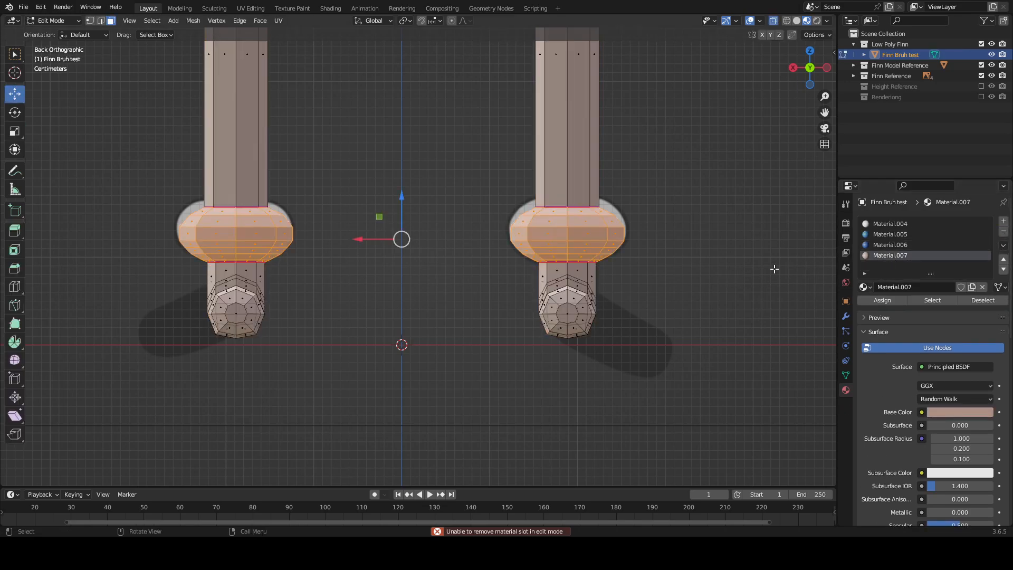
click(1004, 222)
click(898, 287)
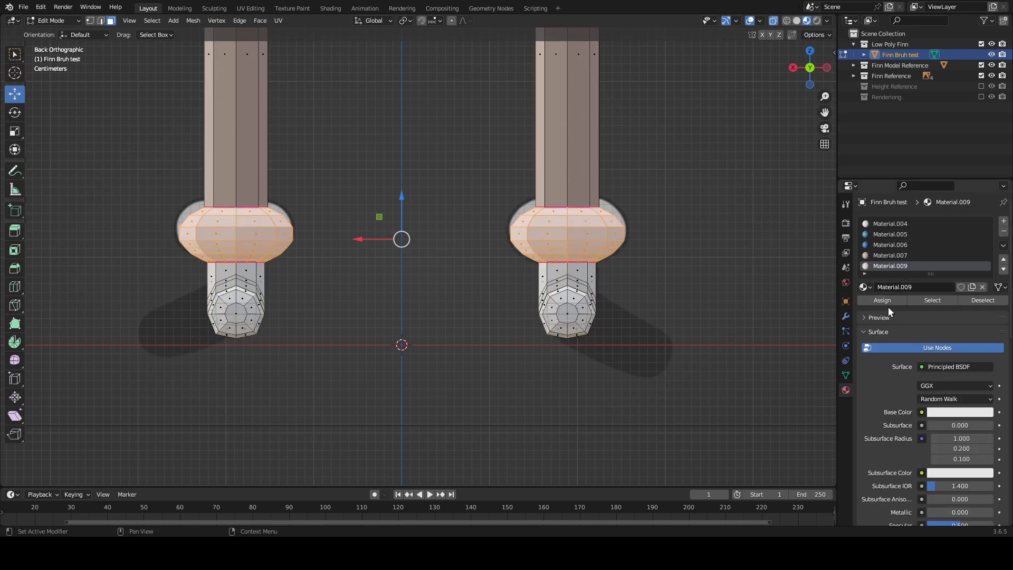
click(956, 412)
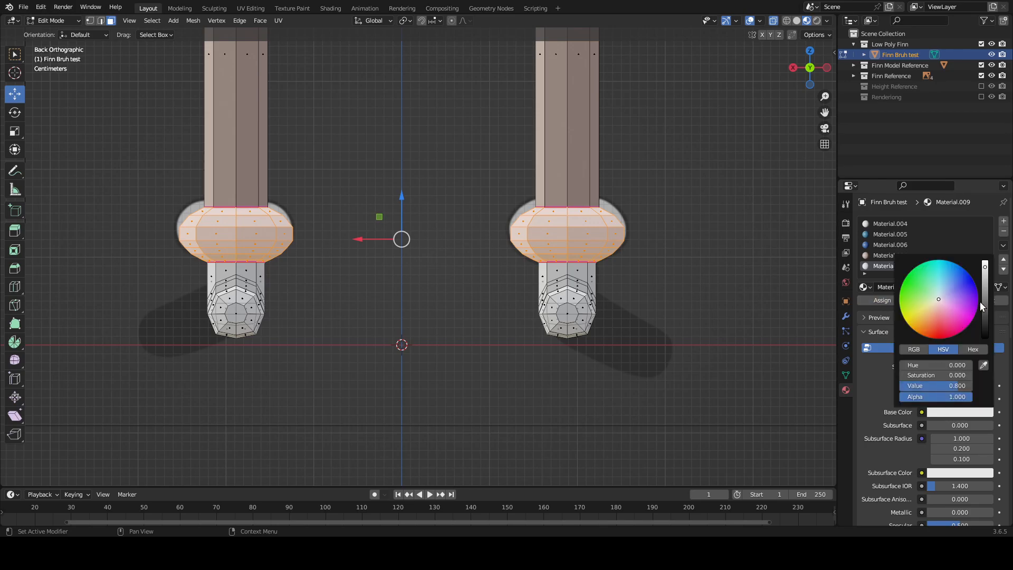
mouse_move(985, 268)
mouse_down()
mouse_move(985, 291)
mouse_move(985, 258)
mouse_up()
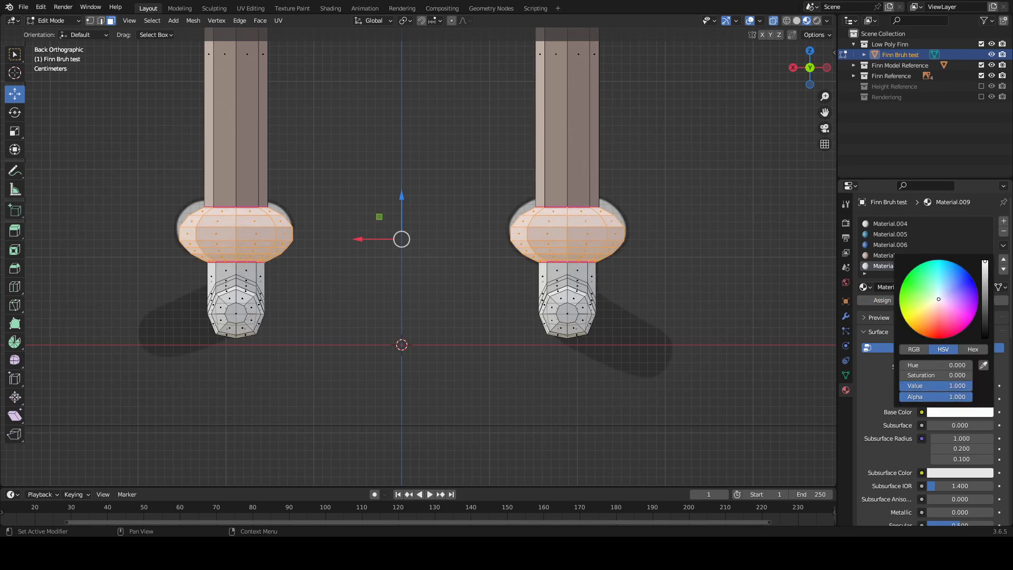
Step: Select the faces of both feet, give them a new material slot with a black base color, and return to Object Mode
click(671, 358)
drag(640, 358, 168, 265)
click(1003, 221)
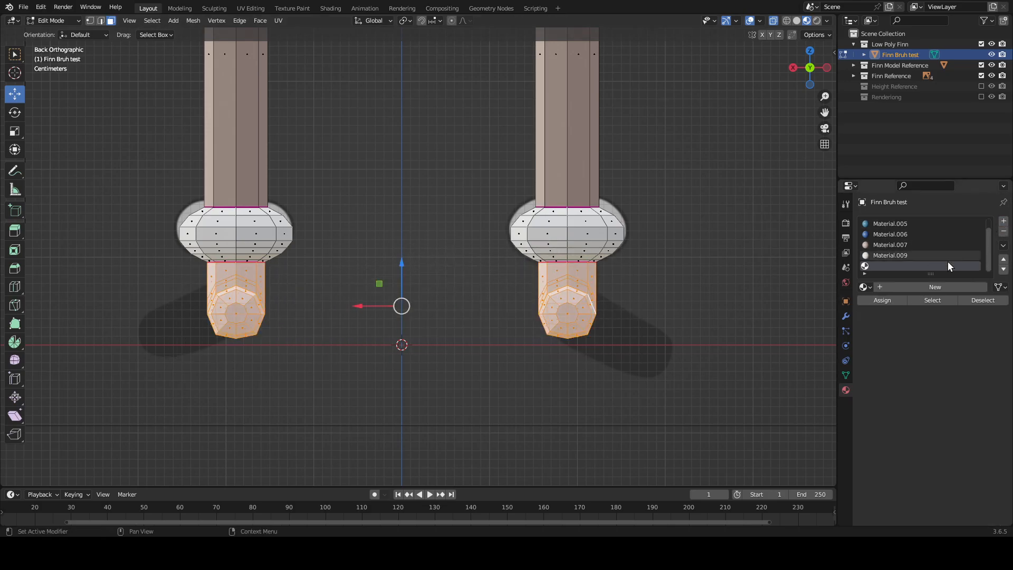
click(895, 290)
click(967, 413)
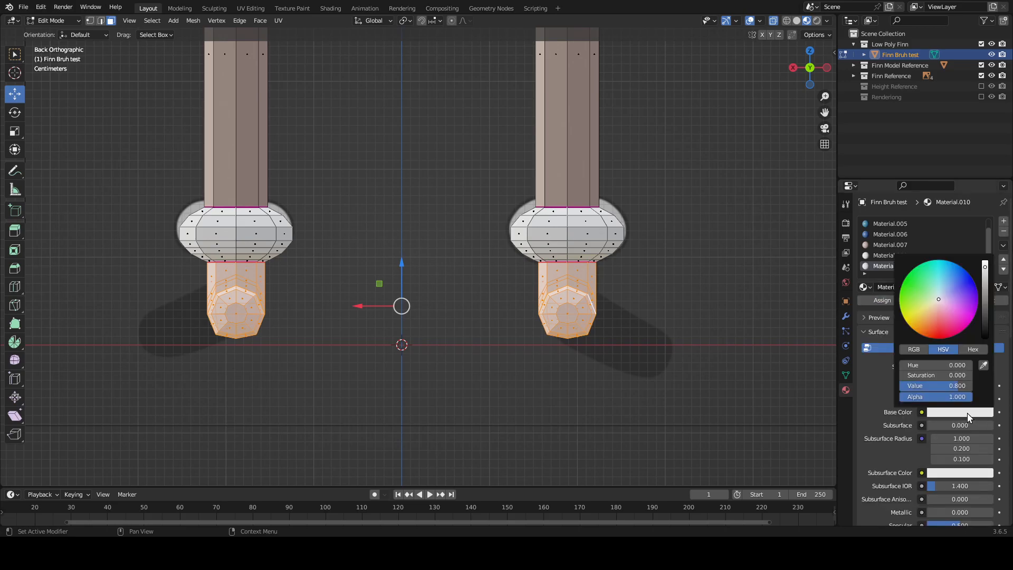
click(985, 268)
drag(984, 268, 984, 338)
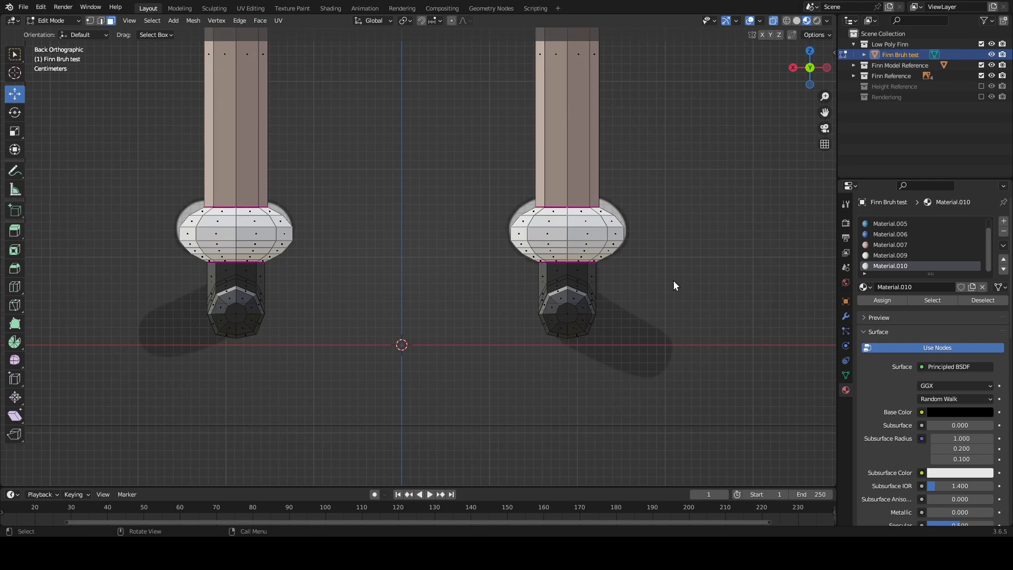
key(Tab)
Step: Examine the colored shorts, legs, cuffs and feet from several angles and frame the whole character
middle_drag(758, 276, 679, 204)
scroll(679, 203, down, 6)
shift+middle_drag(658, 160, 657, 226)
scroll(506, 232, up, 1)
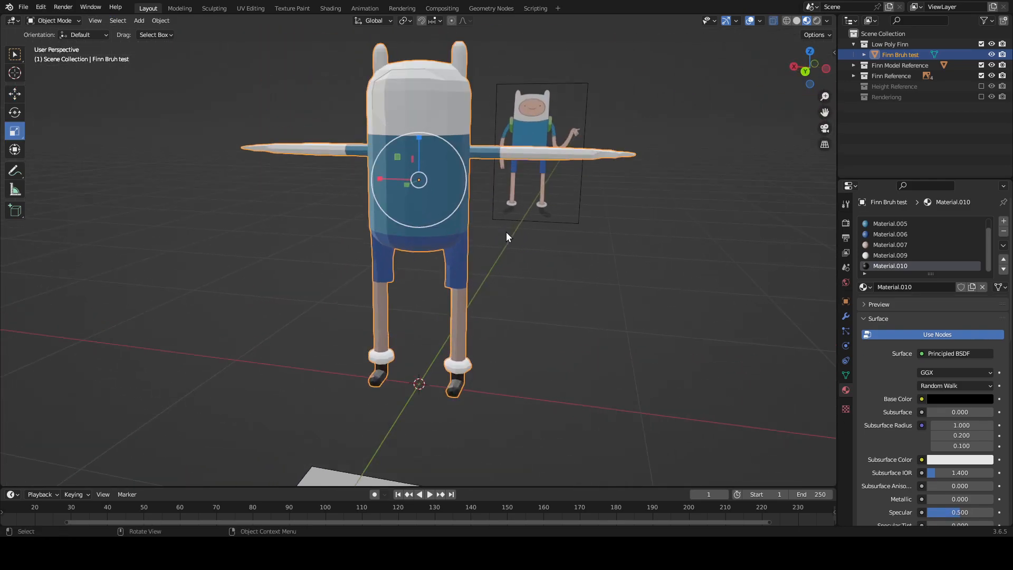
scroll(507, 232, up, 1)
middle_drag(506, 232, 537, 255)
scroll(523, 250, up, 1)
shift+middle_drag(637, 193, 562, 220)
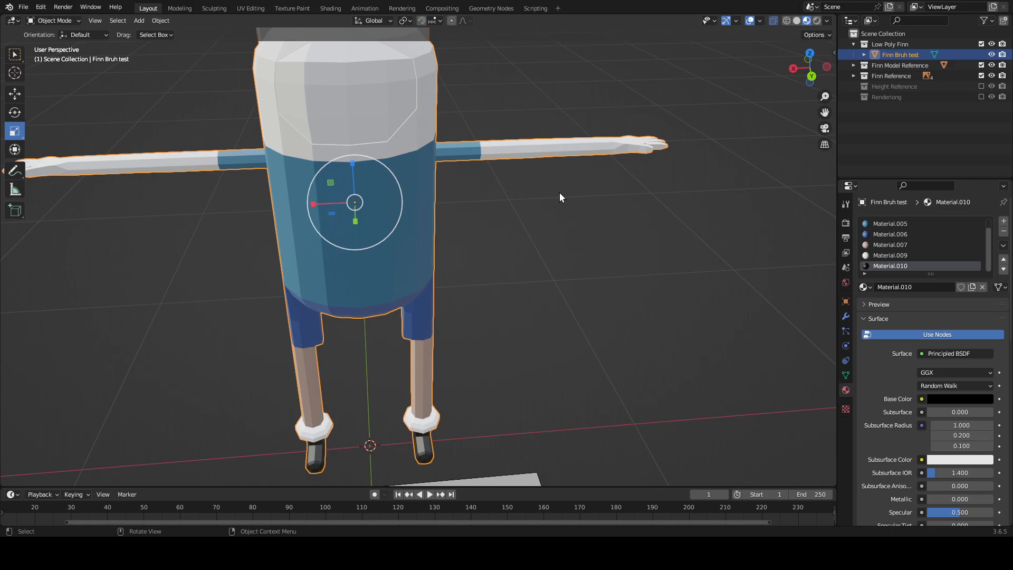
shift+middle_drag(563, 271, 639, 195)
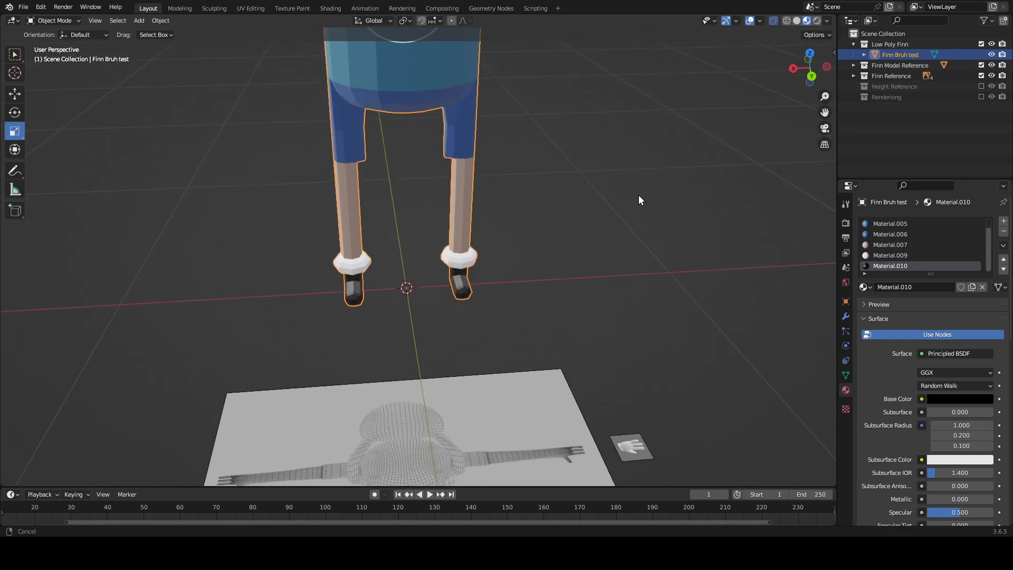
middle_drag(475, 265, 415, 278)
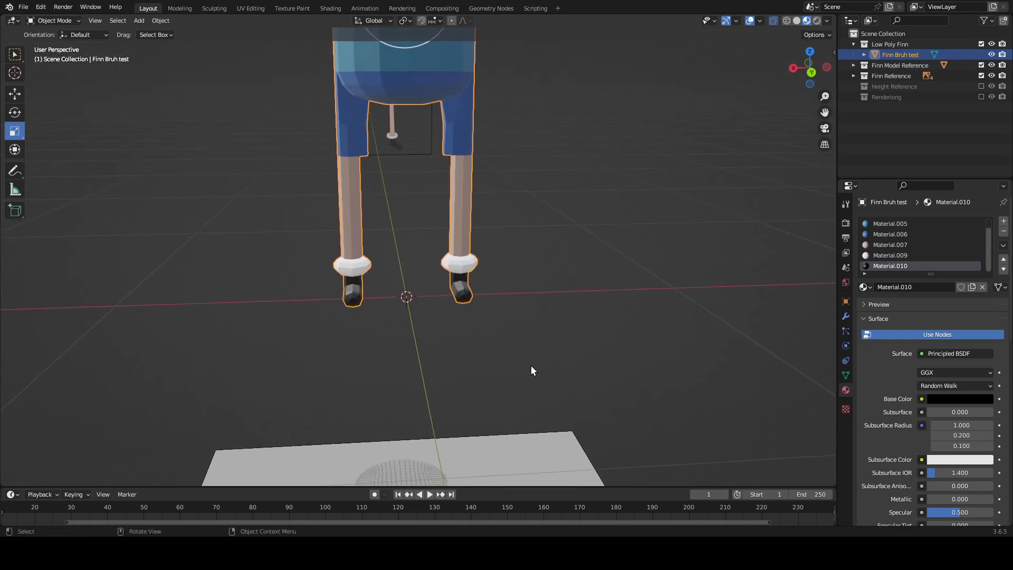
middle_drag(530, 365, 464, 274)
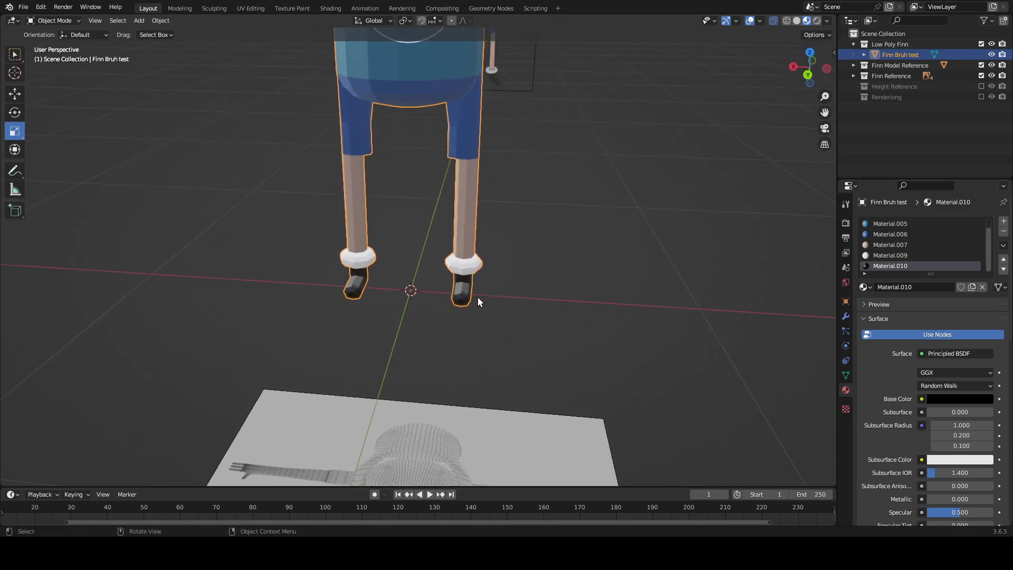
middle_drag(606, 283, 613, 243)
key(KP_Decimal)
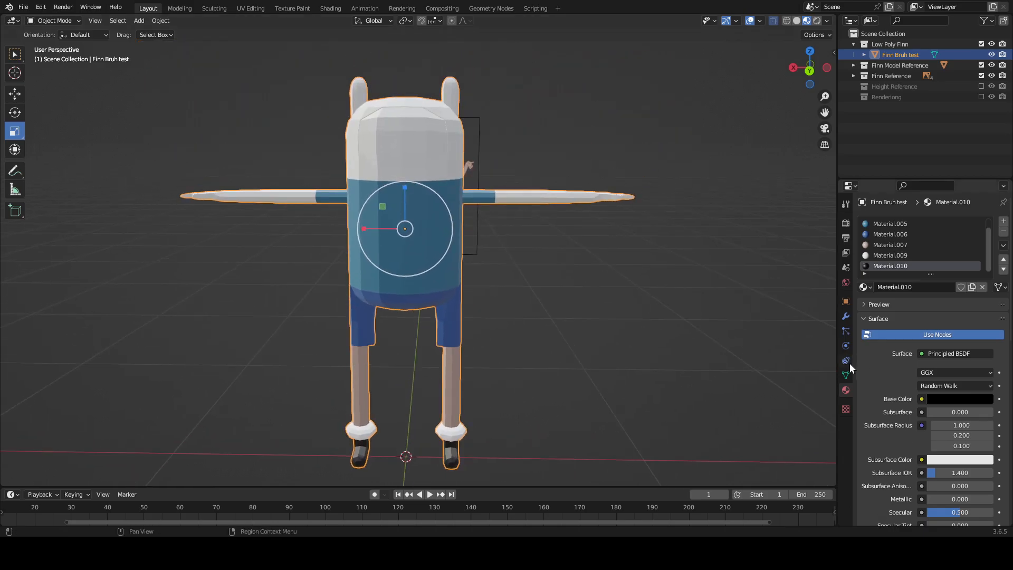
Step: Add a Subdivision Surface modifier to the Finn character
click(845, 317)
click(969, 220)
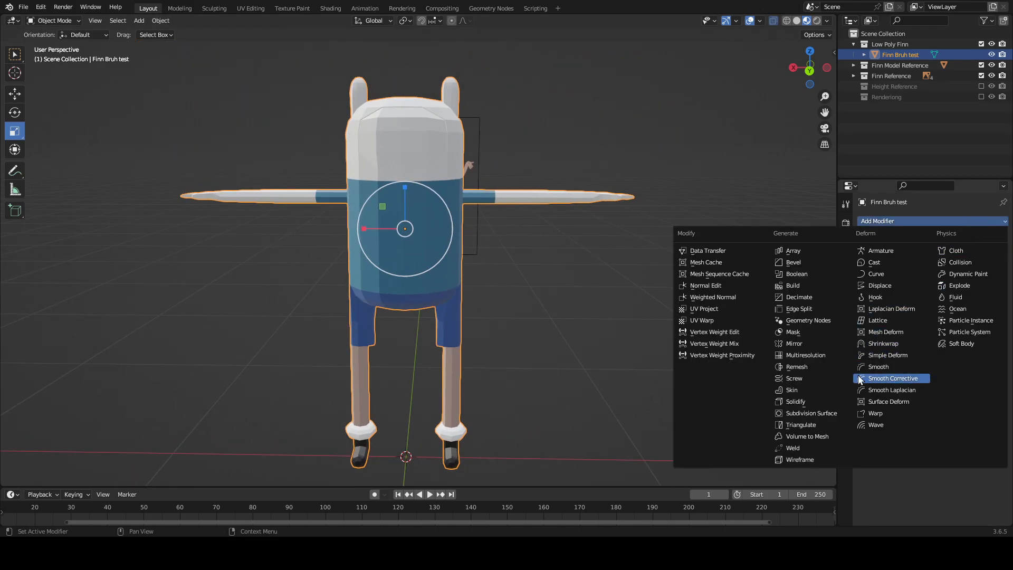
click(816, 416)
Step: Add a camera to the scene at the world origin
middle_drag(646, 347, 169, 347)
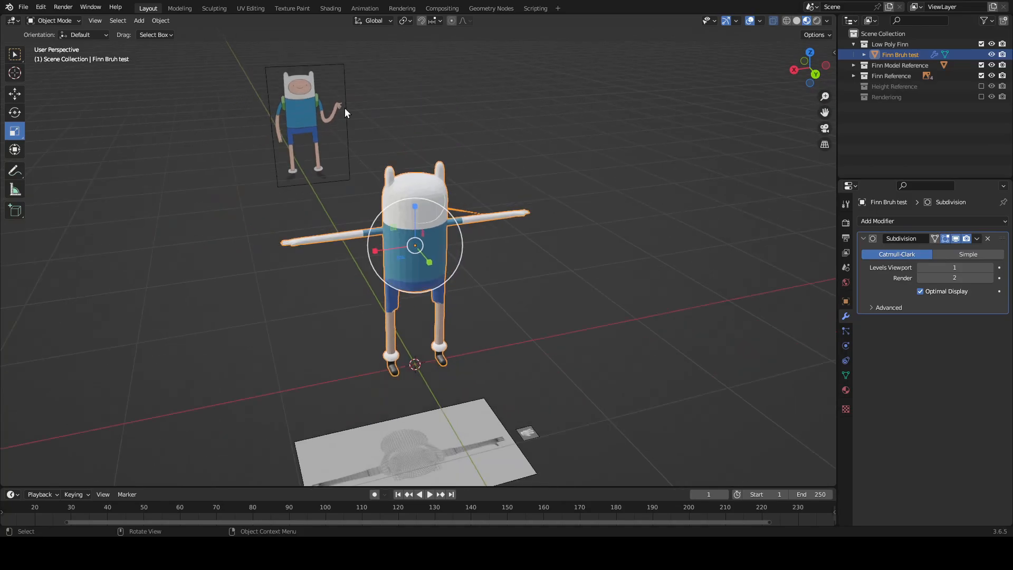
key(shift+a)
mouse_move(201, 219)
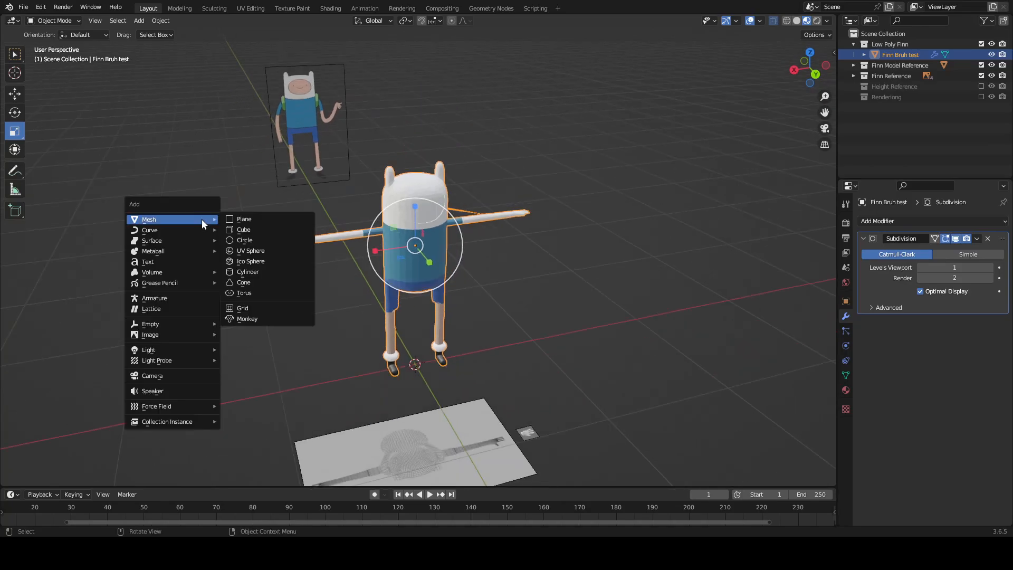
click(205, 374)
Step: Move the new camera about 1.77 m along Y and 1.25 m up along Z, and switch to the camera view
middle_drag(617, 311, 377, 371)
key(shift+space)
key(g)
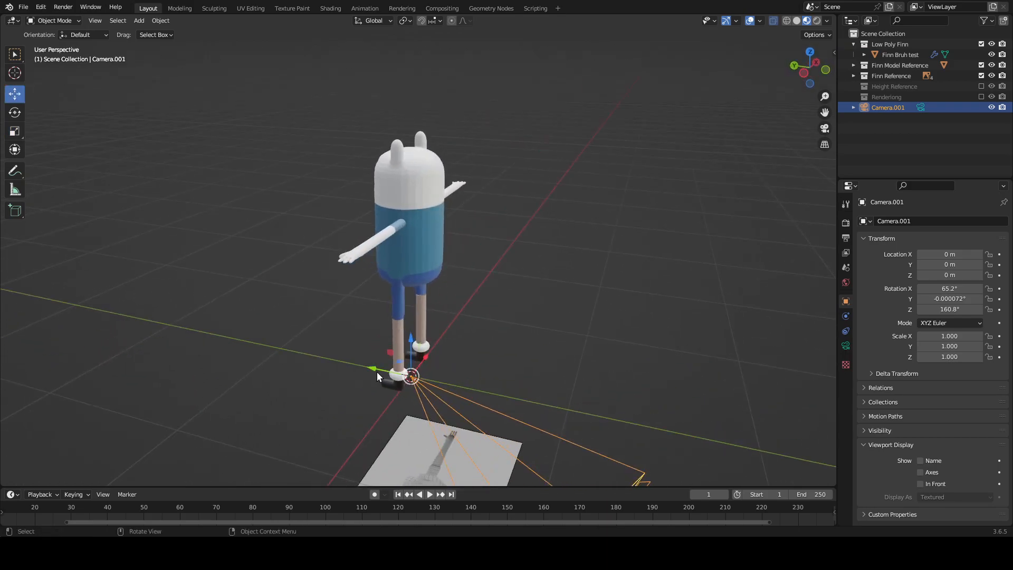
drag(377, 372, 187, 125)
middle_drag(355, 172, 490, 164)
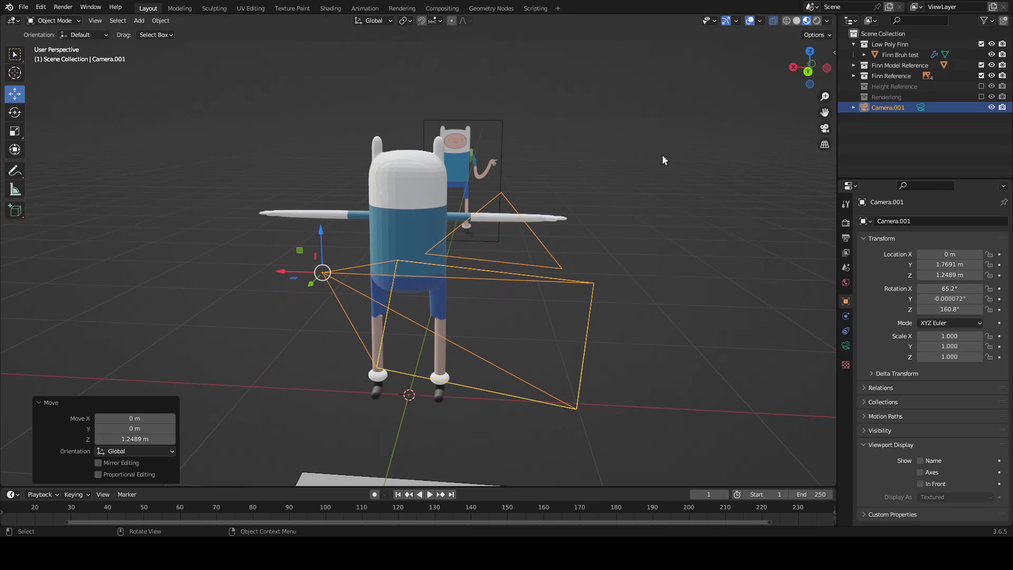
key(KP_0)
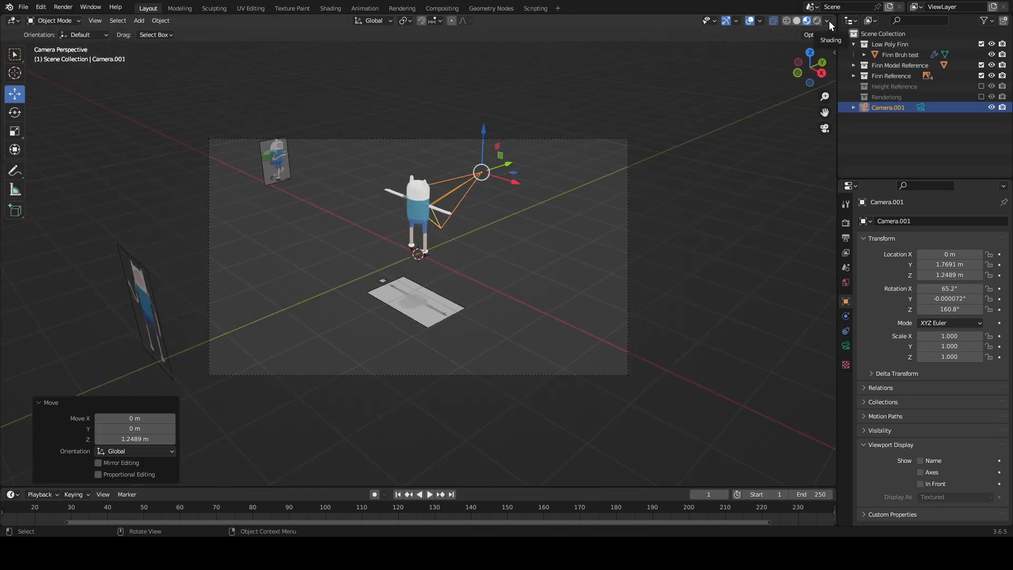
Step: Delete Camera.001, enable the Renderiong collection, and view the scene through that collection's camera
middle_drag(664, 145, 533, 189)
scroll(524, 184, up, 4)
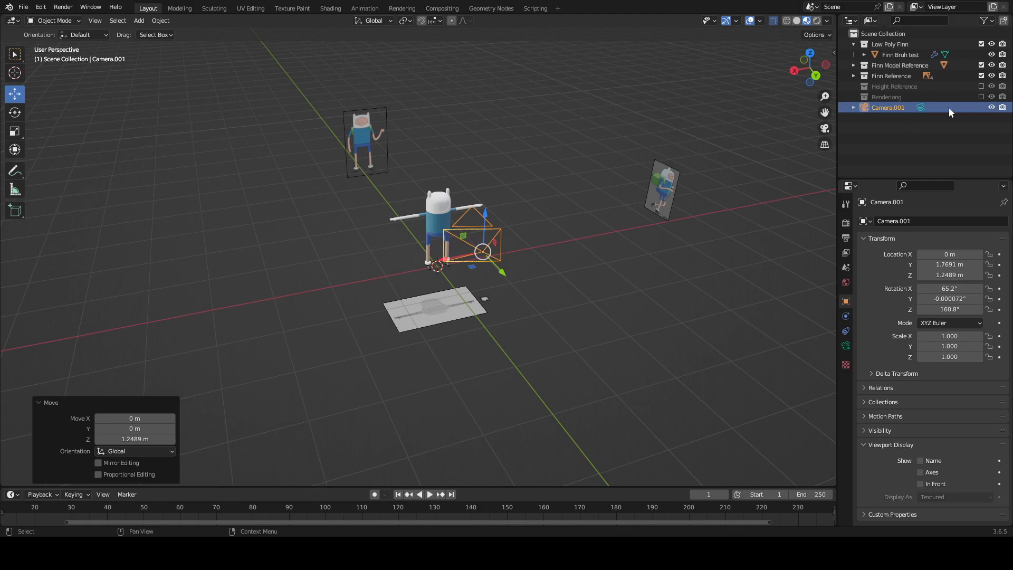
key(x)
click(983, 96)
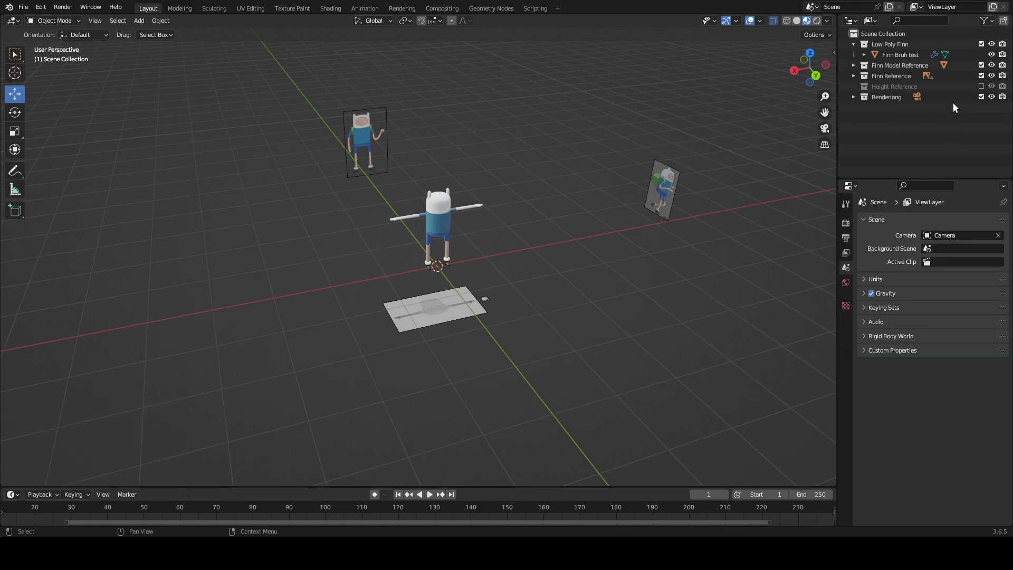
key(KP_0)
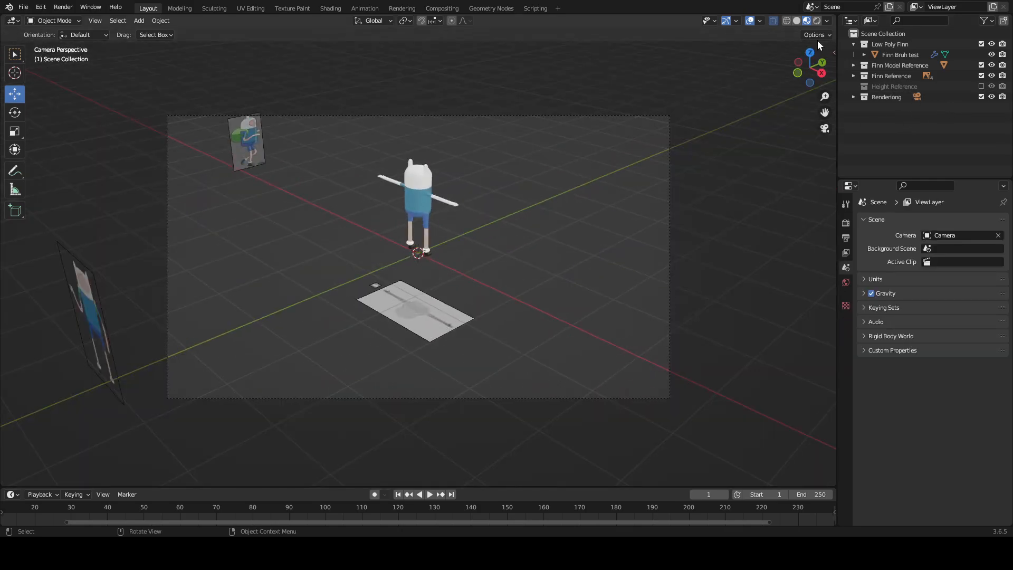
Step: Select the existing camera and lock the camera to the view
click(827, 20)
key(n)
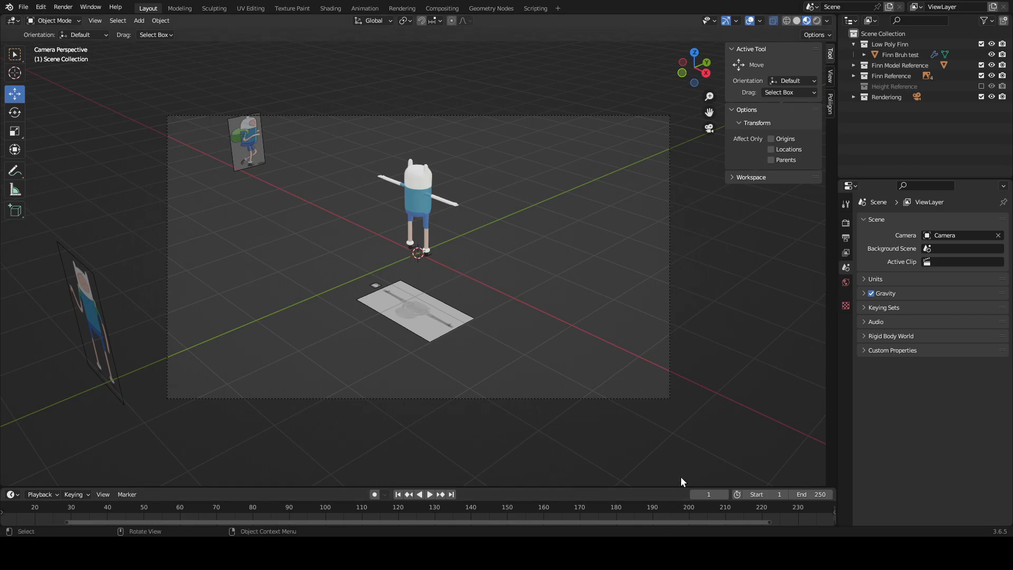
scroll(636, 274, up, 1)
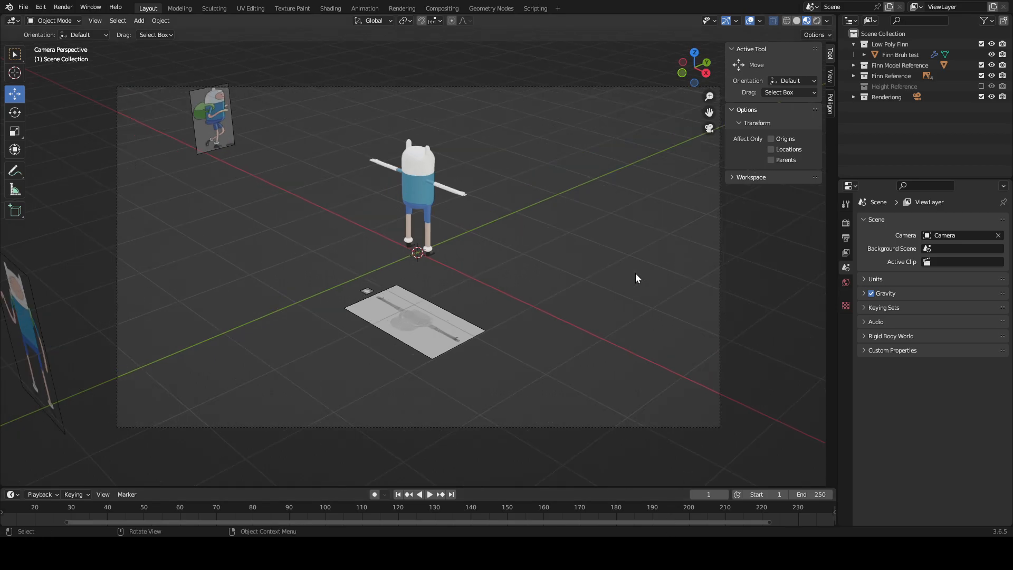
scroll(635, 274, up, 1)
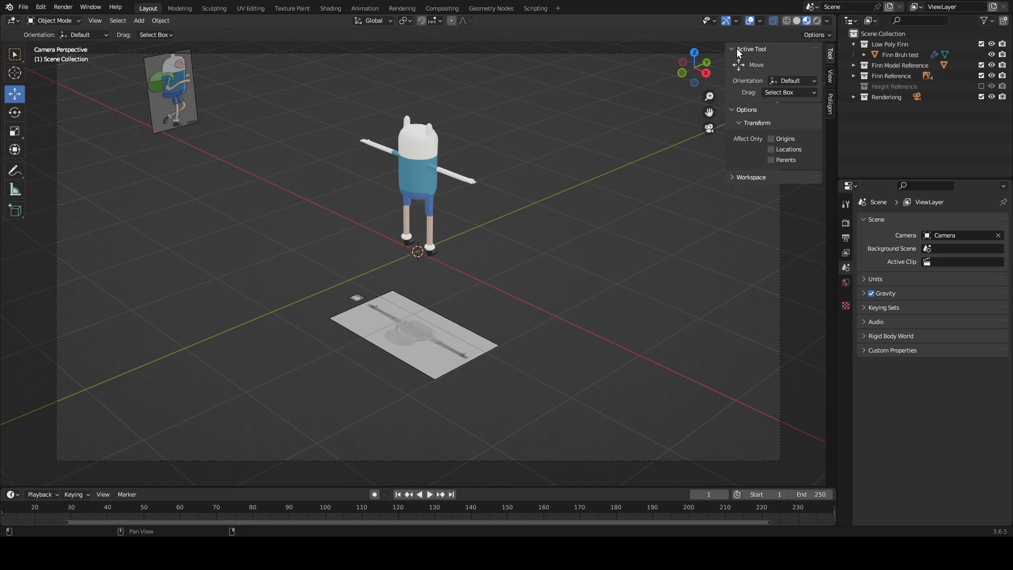
scroll(601, 258, down, 3)
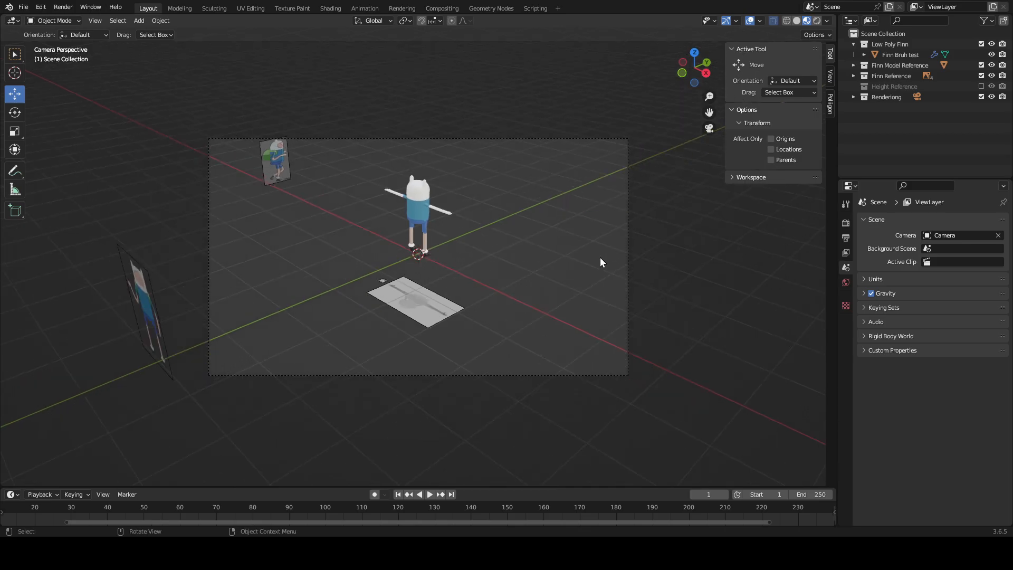
click(578, 139)
scroll(666, 208, up, 3)
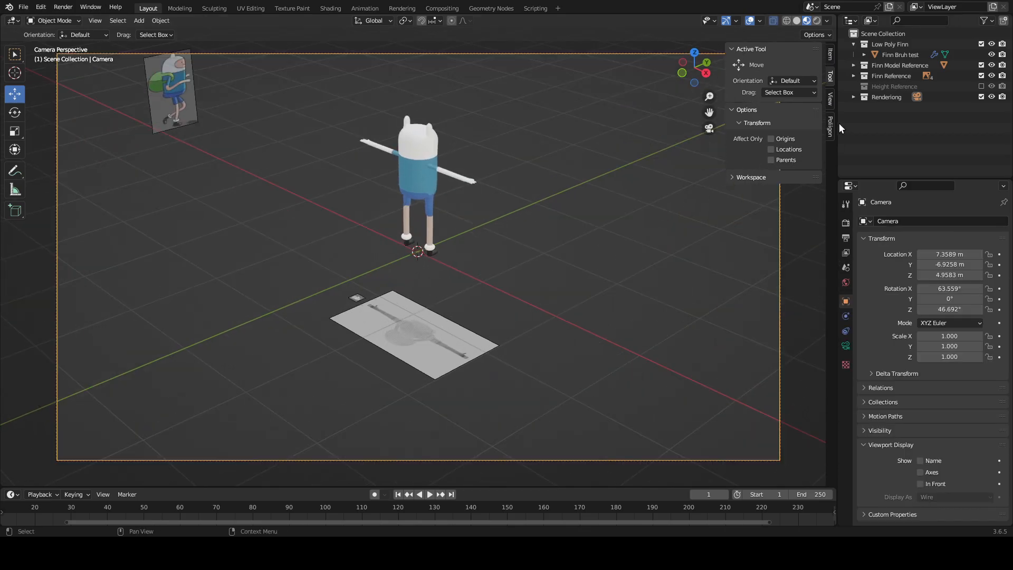
click(830, 98)
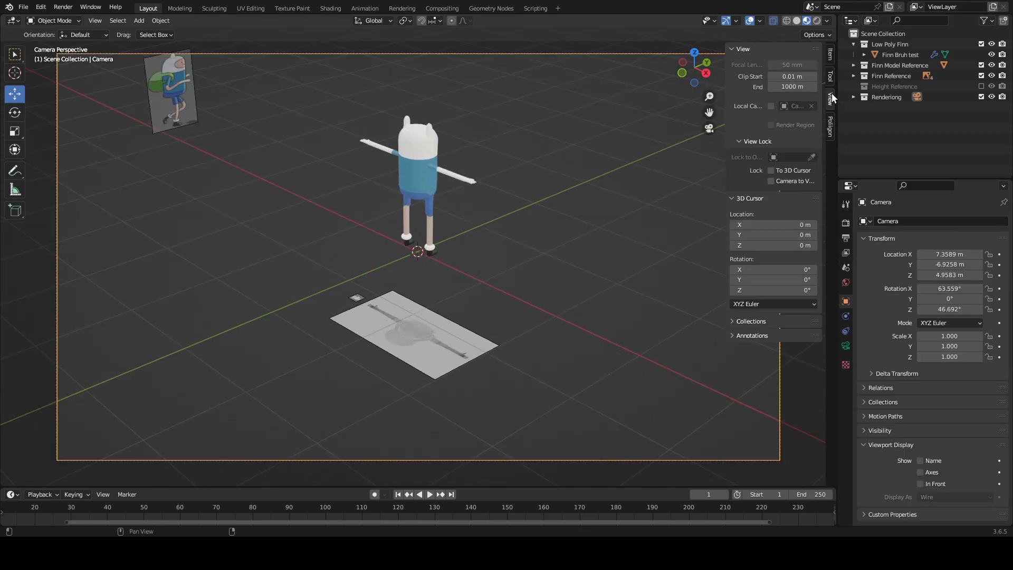
click(771, 181)
Step: Frame the whole Finn character centrally with the locked camera, placed at about X 0.07 m, Y 4.17 m, Z 1.70 m
middle_drag(711, 227, 575, 185)
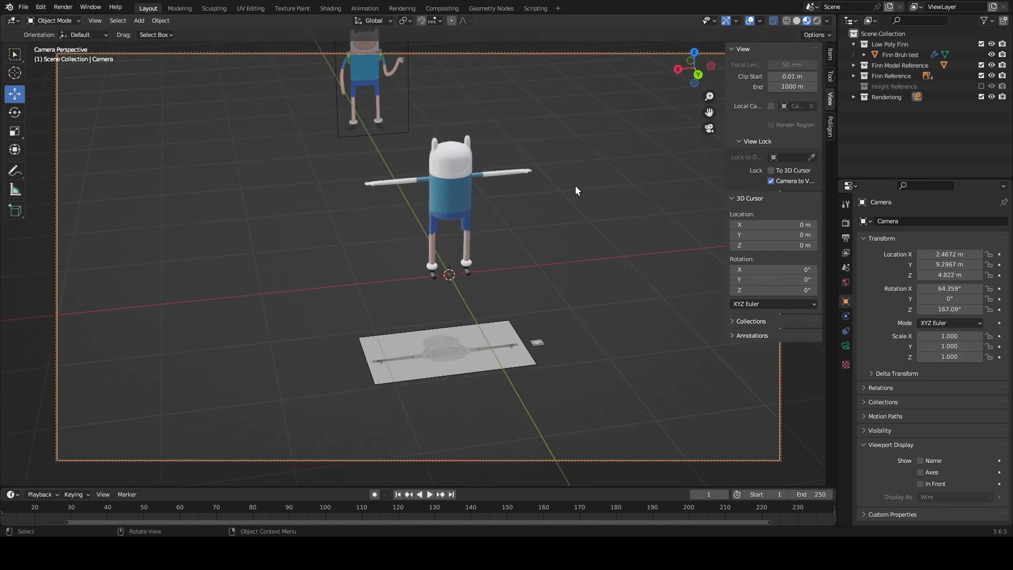
drag(570, 158, 400, 214)
key(grave)
click(509, 285)
scroll(567, 283, up, 2)
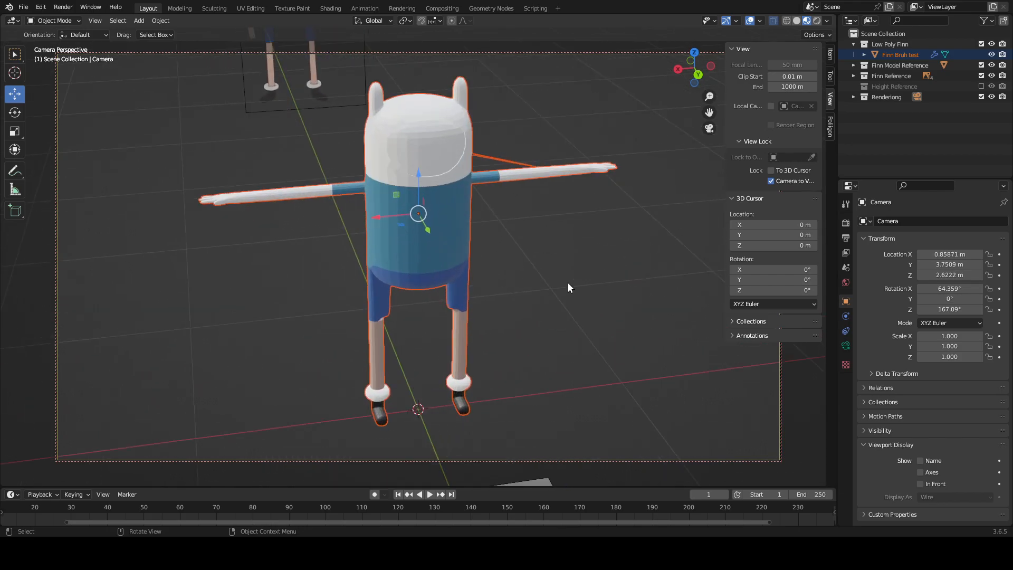
scroll(567, 283, up, 1)
middle_drag(619, 277, 602, 259)
scroll(602, 258, down, 1)
click(601, 258)
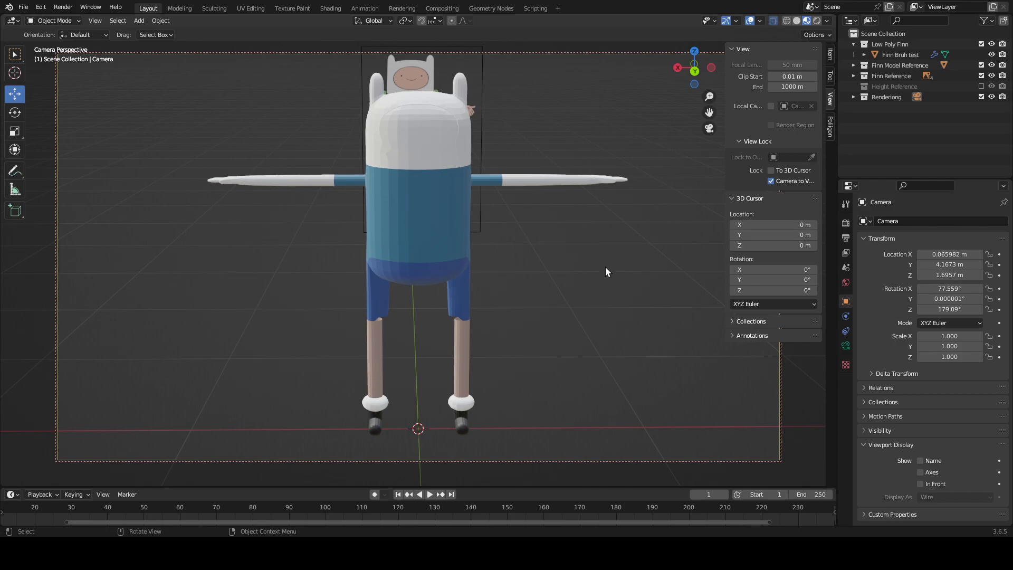
Step: Add a Sun light at the world origin
scroll(607, 230, up, 2)
key(shift+a)
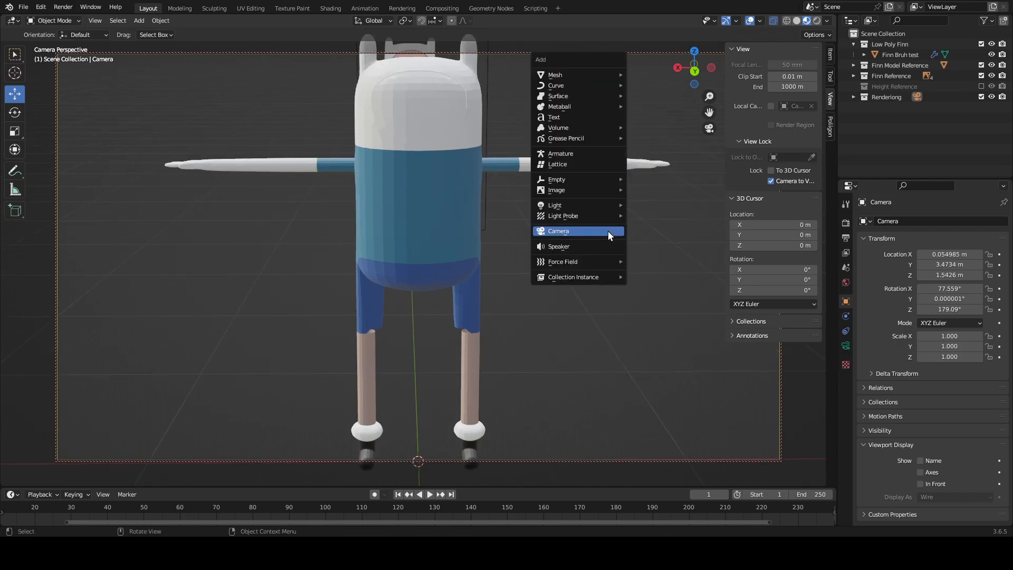
mouse_move(598, 205)
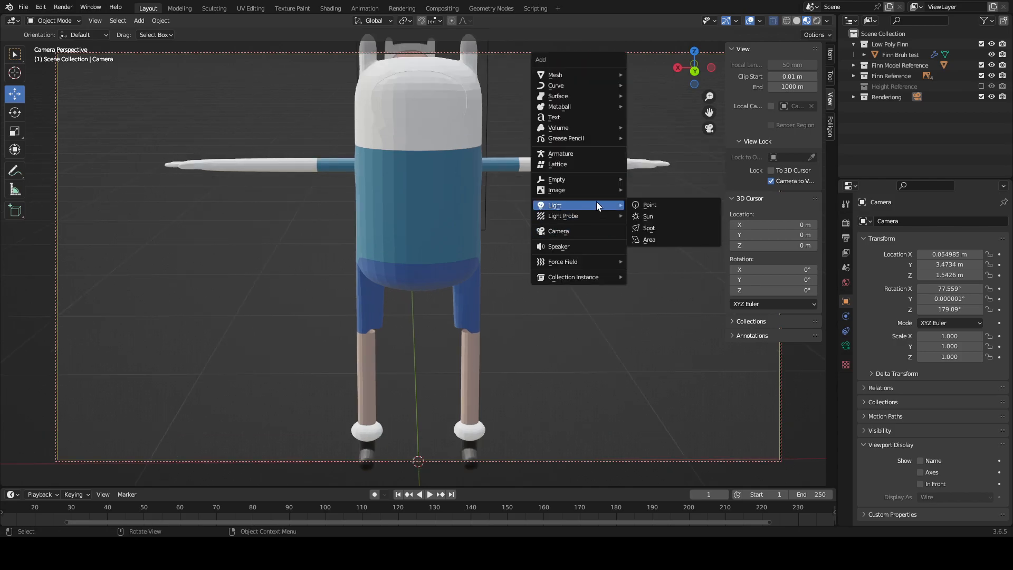
click(668, 215)
Step: Adjust the camera's distance so the whole character fits its frame, and unlock the camera from the view
scroll(608, 234, down, 5)
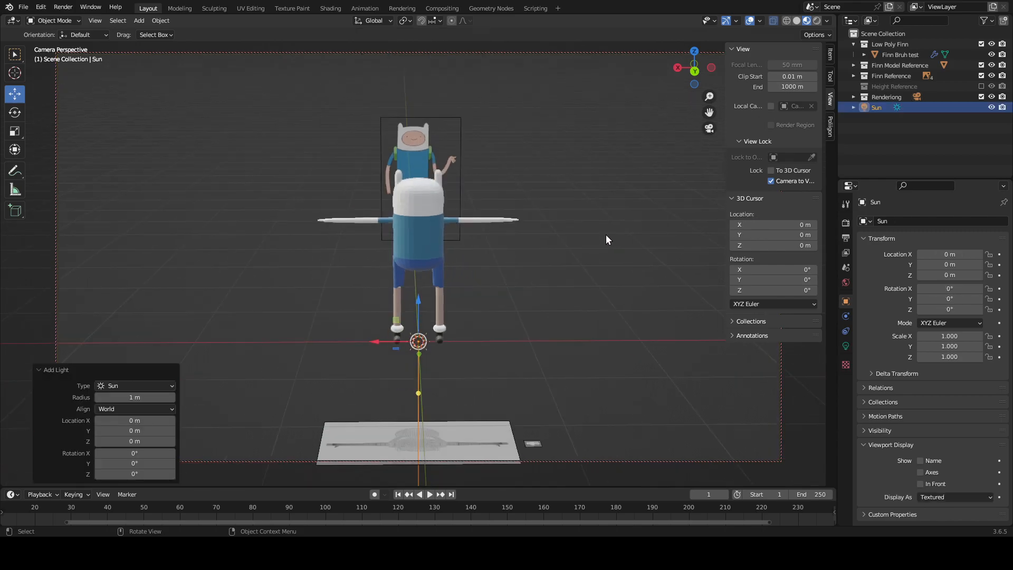
scroll(643, 224, up, 3)
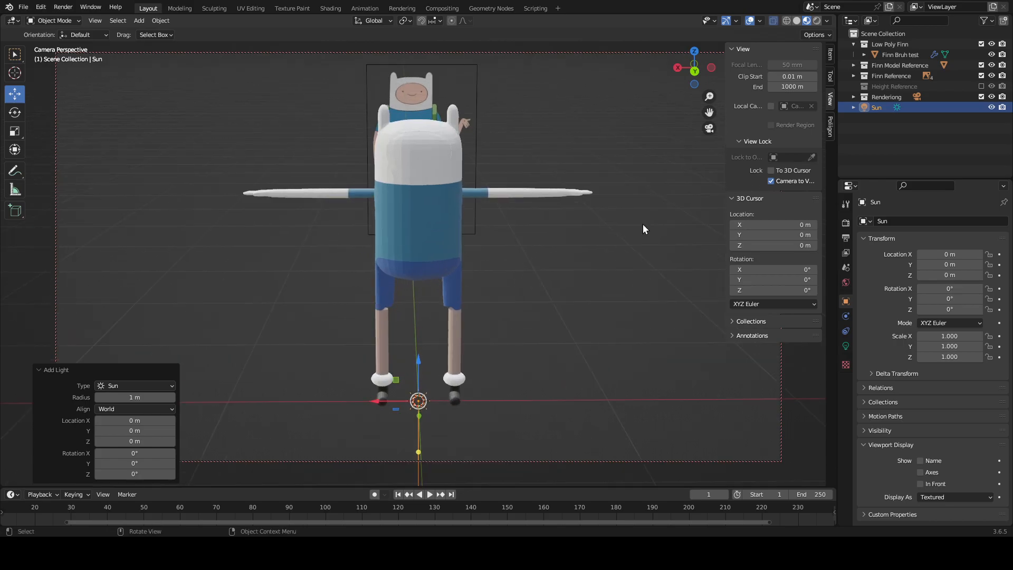
scroll(643, 224, up, 4)
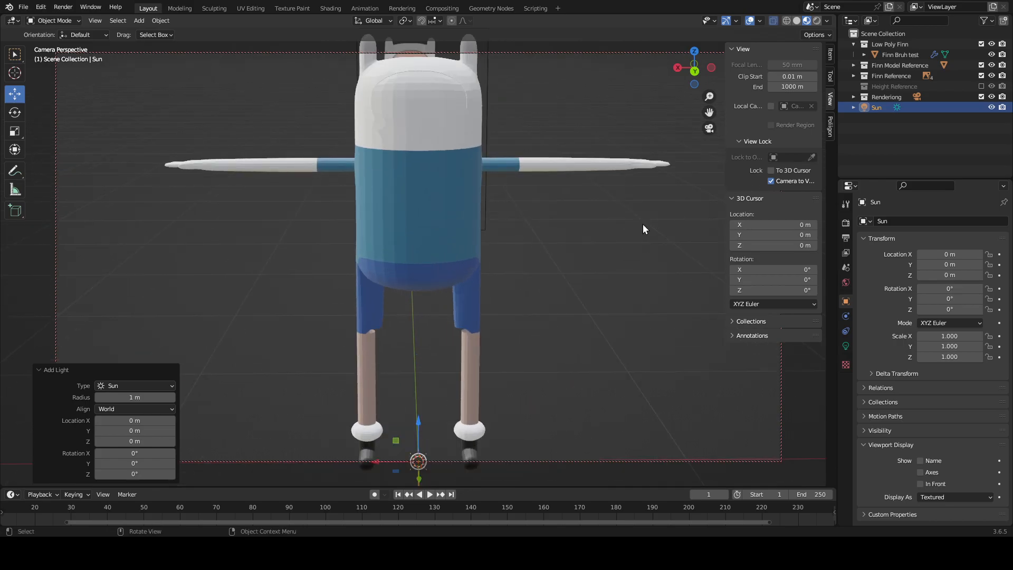
scroll(618, 216, down, 3)
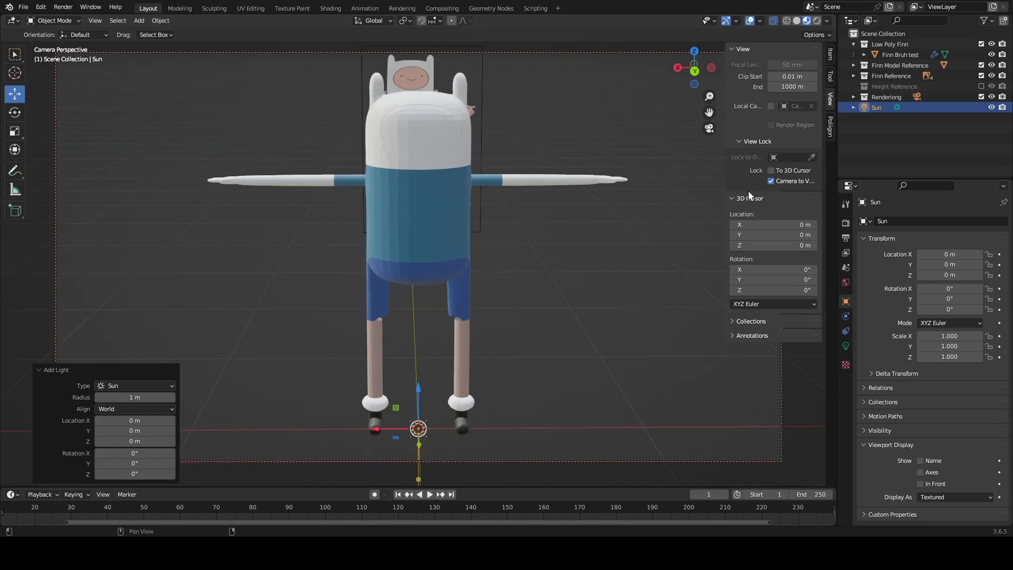
click(771, 182)
Step: Move the Sun light about 3.67 m up along Z and 1.93 m along X
middle_drag(574, 264, 617, 277)
scroll(580, 290, up, 1)
scroll(539, 301, down, 6)
scroll(539, 305, down, 1)
key(g)
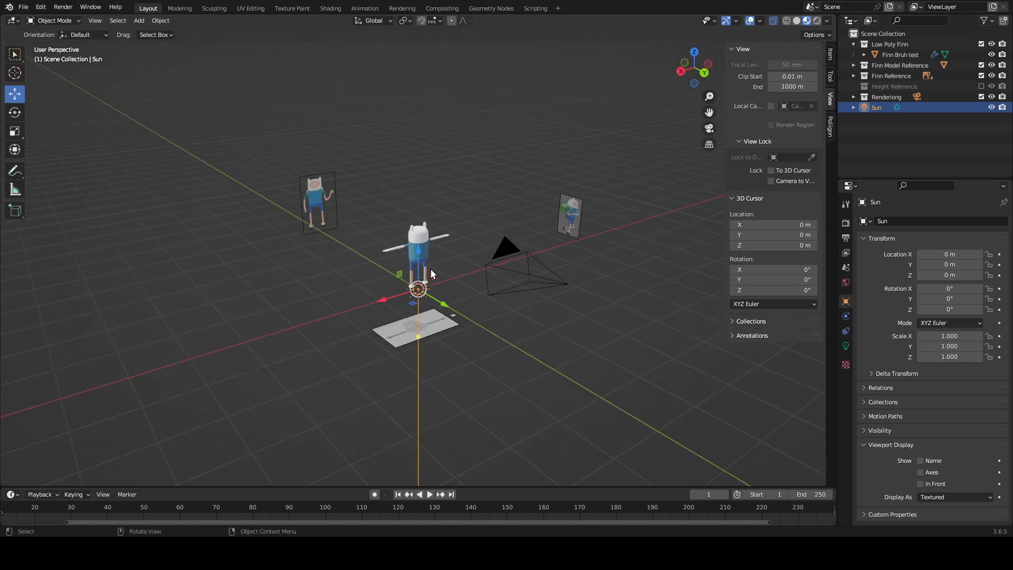
key(z)
click(400, 128)
drag(399, 128, 339, 184)
Step: Rotate the Sun light about 28.6° around the Y axis in the back orthographic view, aiming it towards the character
key(ctrl+KP_1)
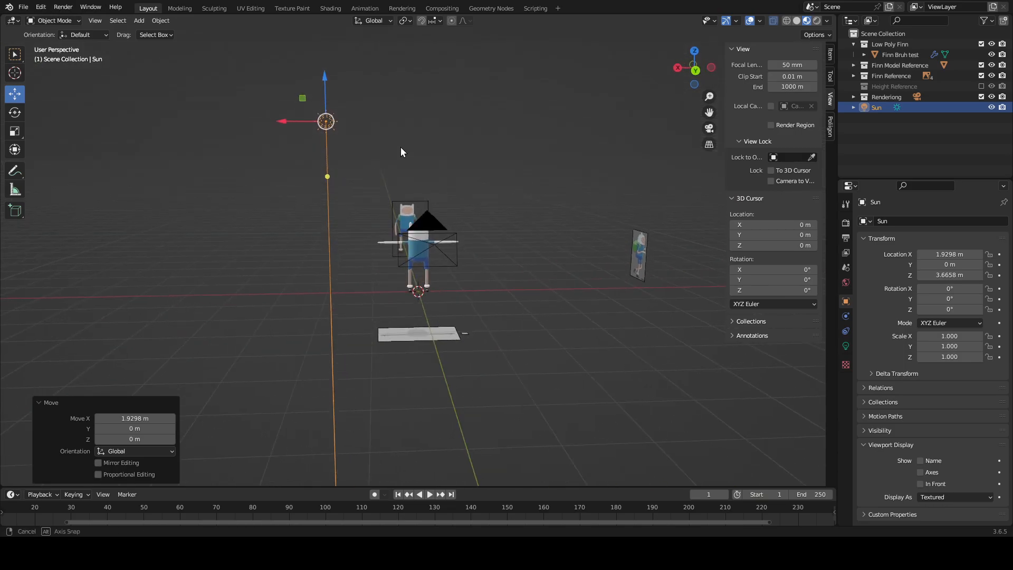
key(KP_5)
key(shift+space)
key(r)
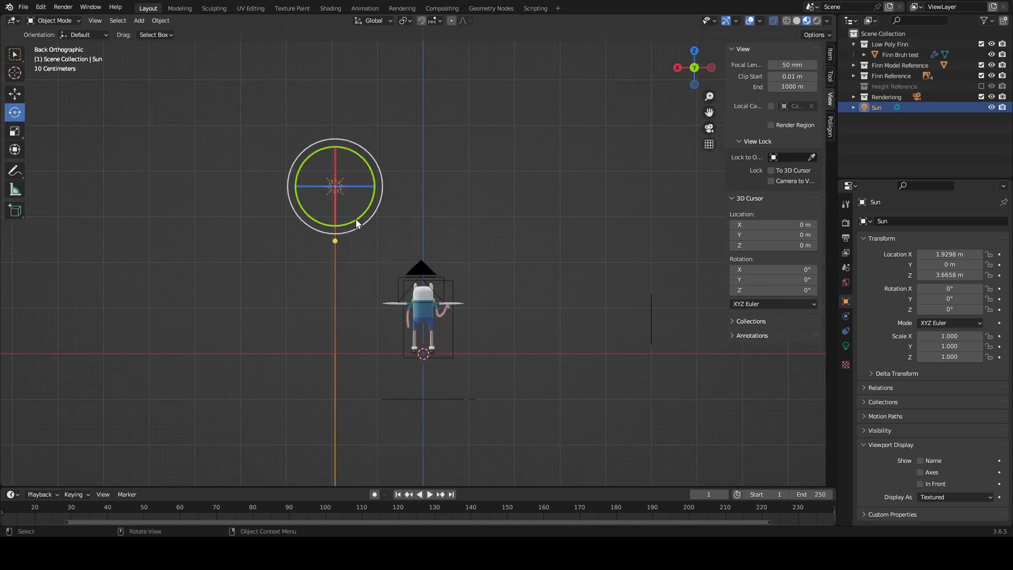
drag(356, 218, 372, 204)
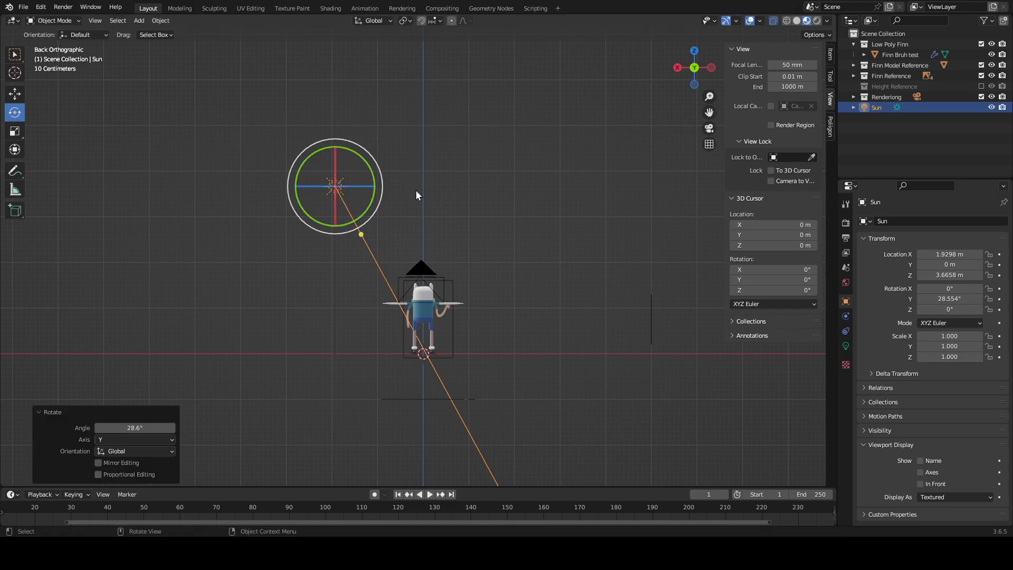
Step: Move the Sun light about 0.78 m along Y
middle_drag(416, 190, 575, 246)
key(shift+space)
key(g)
drag(464, 250, 510, 248)
Step: Rotate the Sun light about 21.7° around the Z axis in the top orthographic view
middle_drag(614, 247, 517, 286)
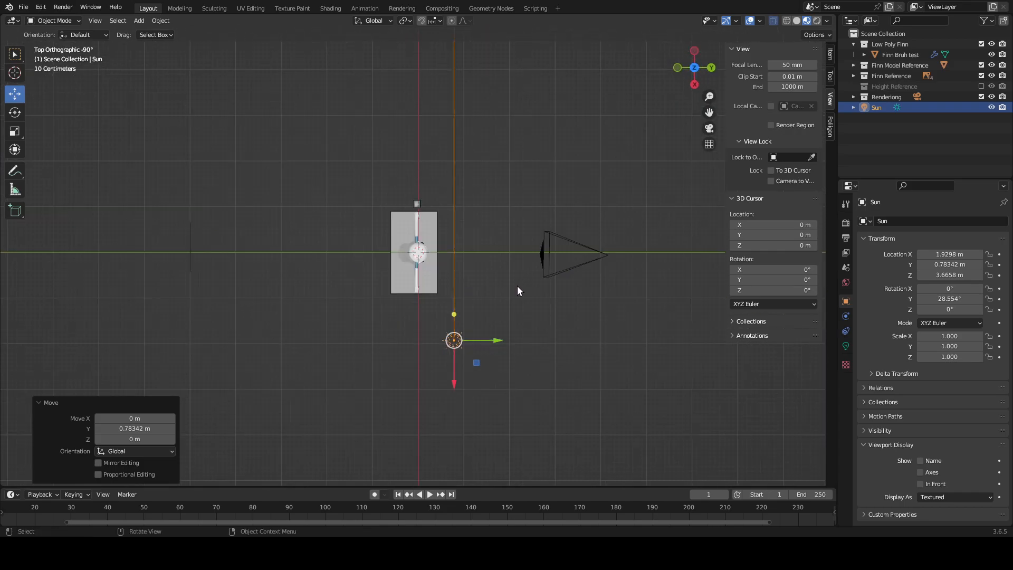
key(shift+space)
key(r)
drag(438, 307, 429, 310)
key(ctrl+z)
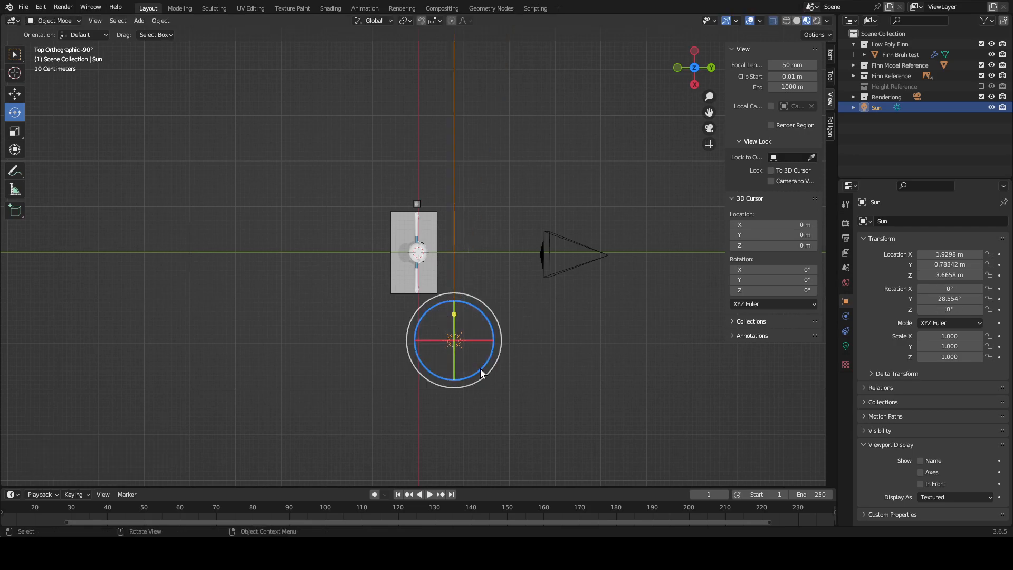
drag(480, 368, 493, 355)
middle_drag(493, 356, 455, 241)
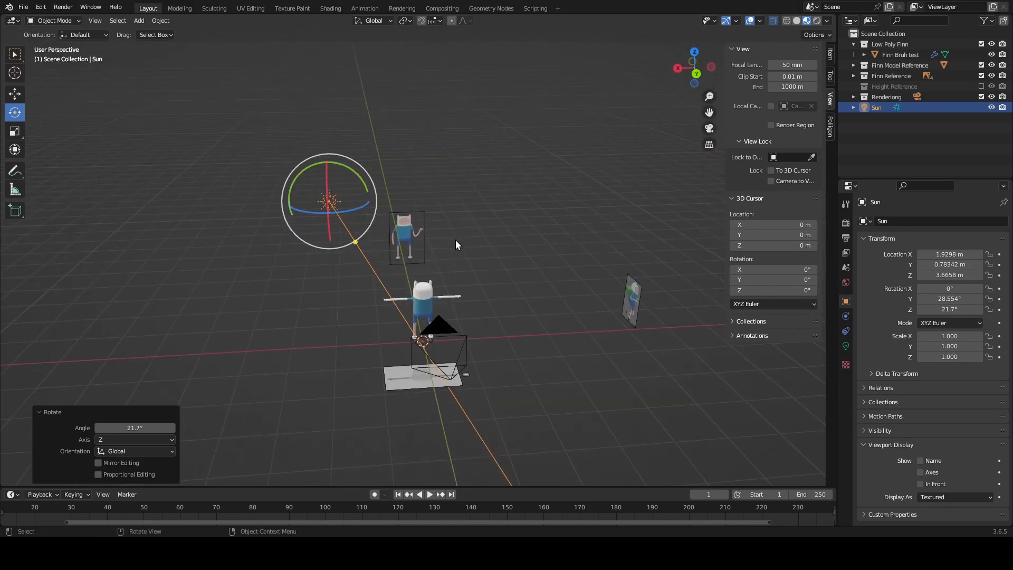
Step: Render the scene through the camera, and return to the free perspective view
key(KP_0)
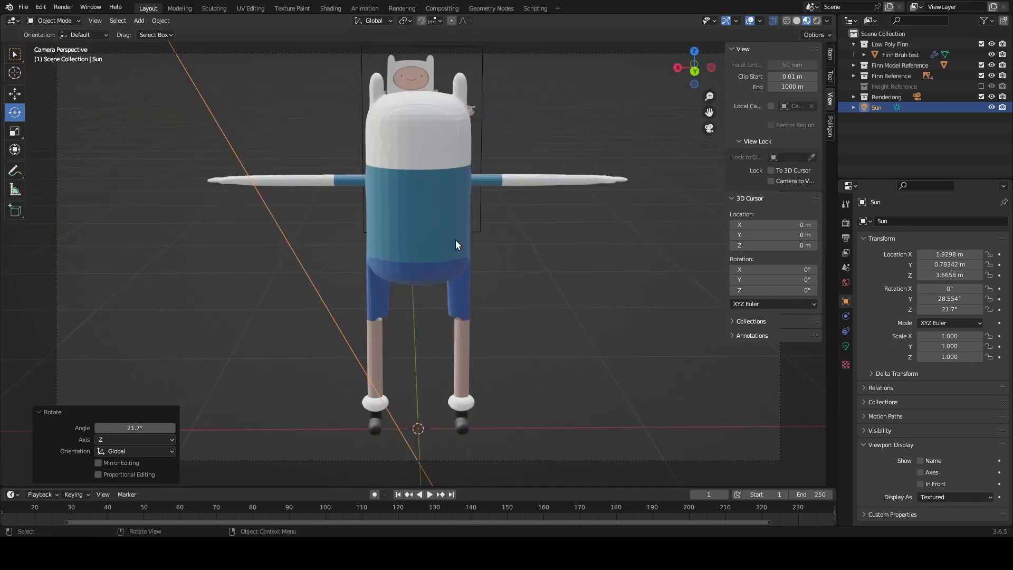
key(F12)
key(KP_0)
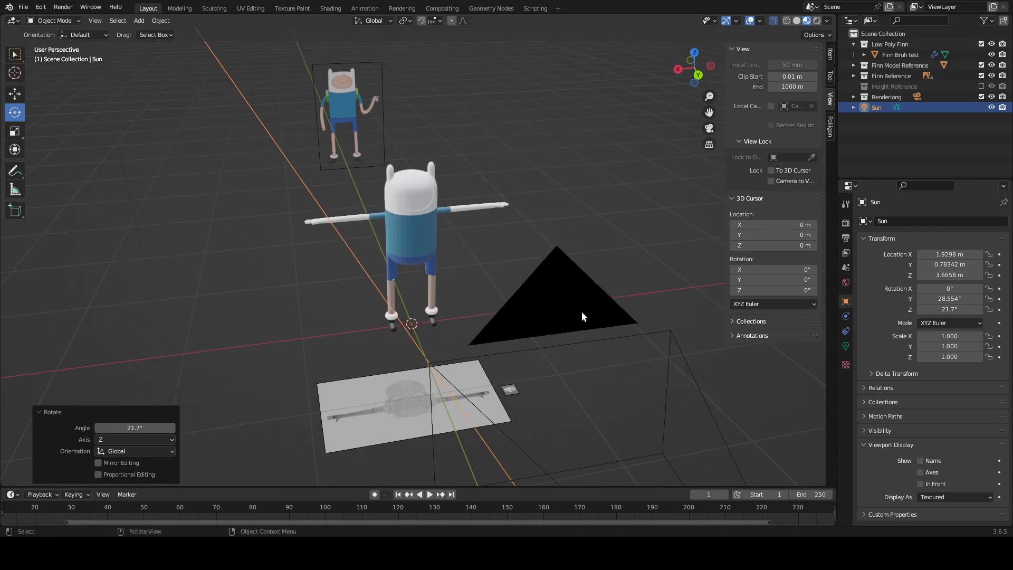
Step: Try removing the white Material.004 slot from the Finn character, and undo the removal
middle_drag(551, 258, 578, 246)
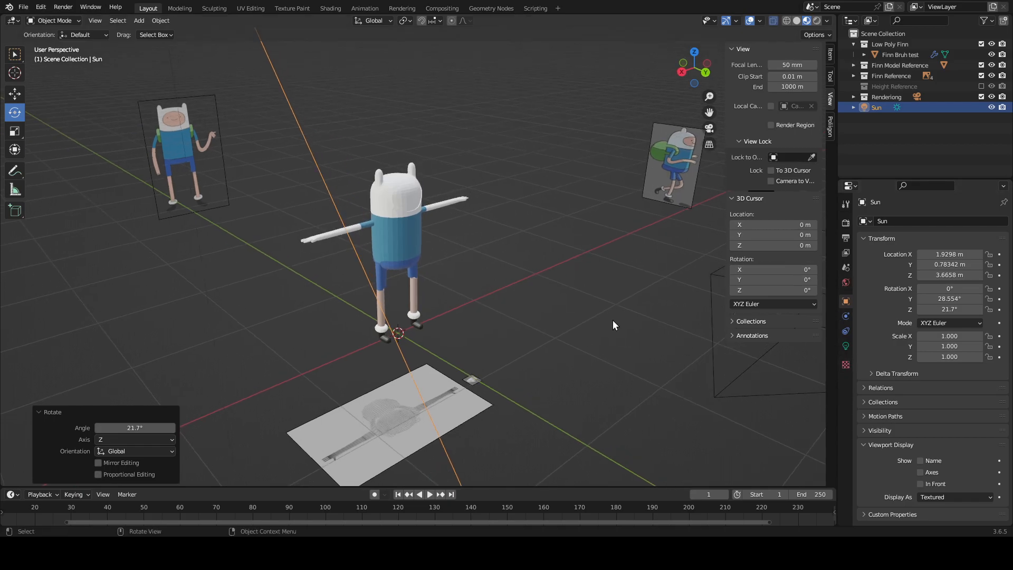
click(397, 242)
click(845, 391)
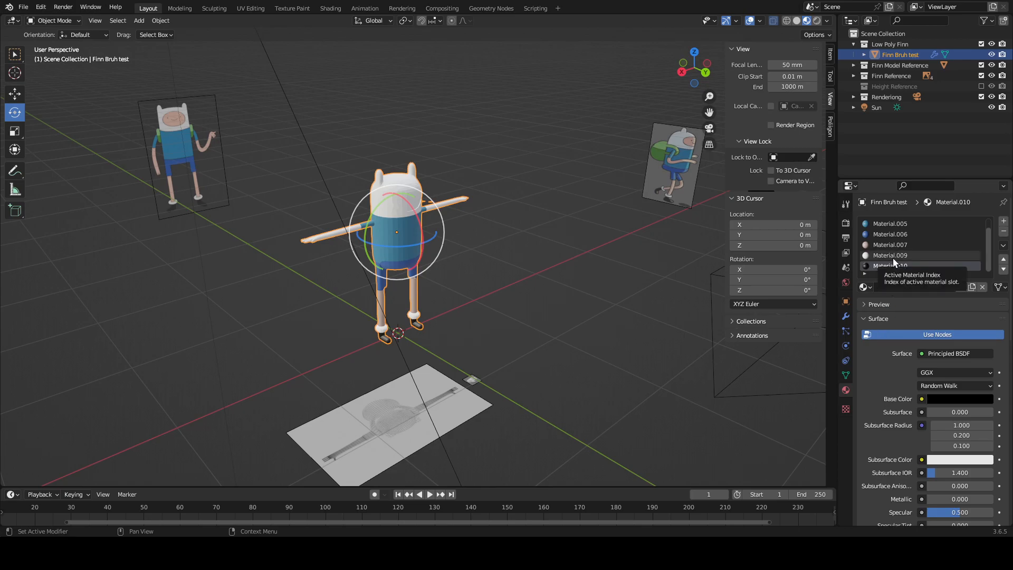
scroll(894, 247, up, 1)
click(893, 227)
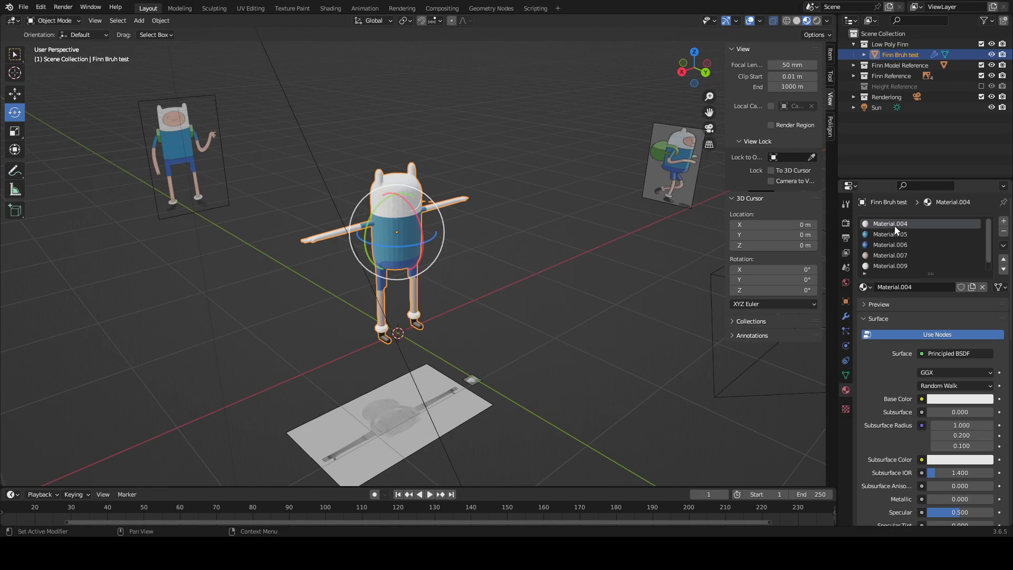
scroll(474, 299, up, 2)
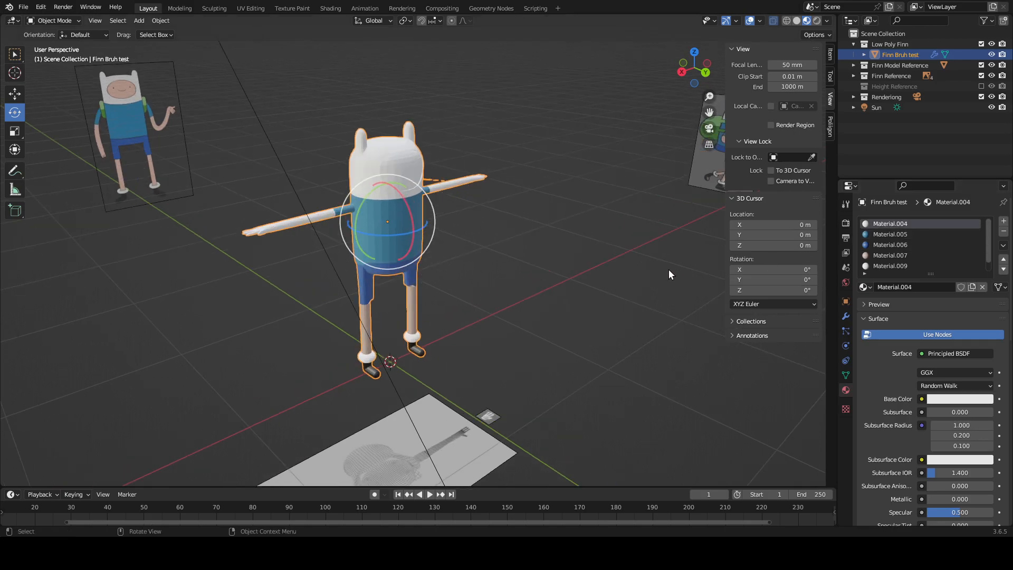
middle_drag(669, 269, 518, 270)
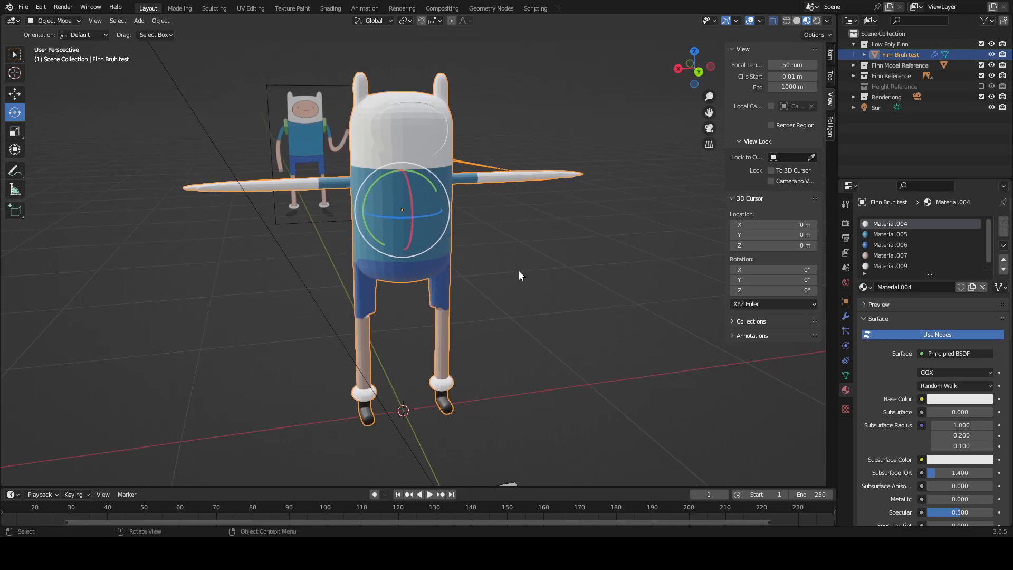
click(1004, 232)
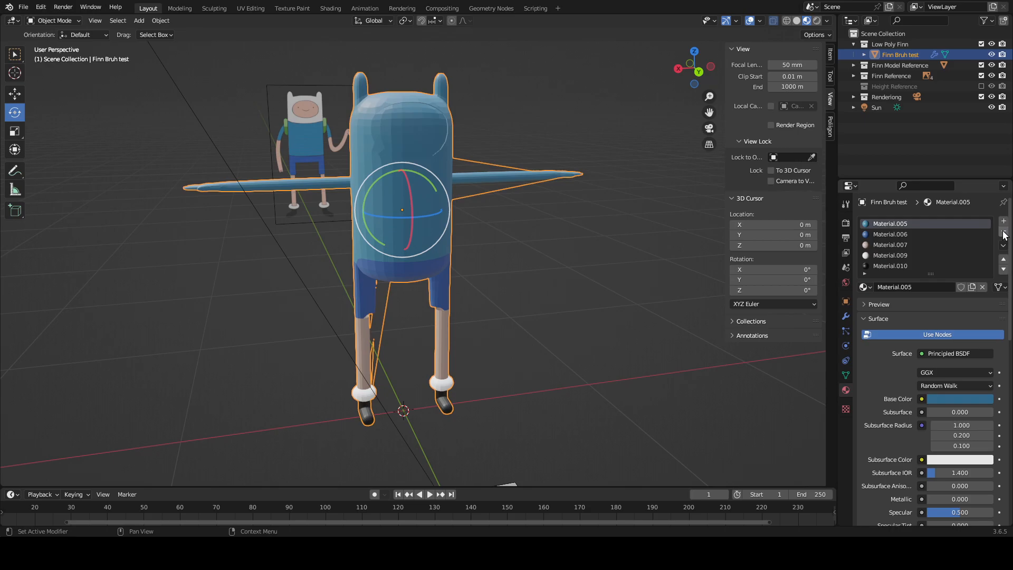
key(ctrl+z)
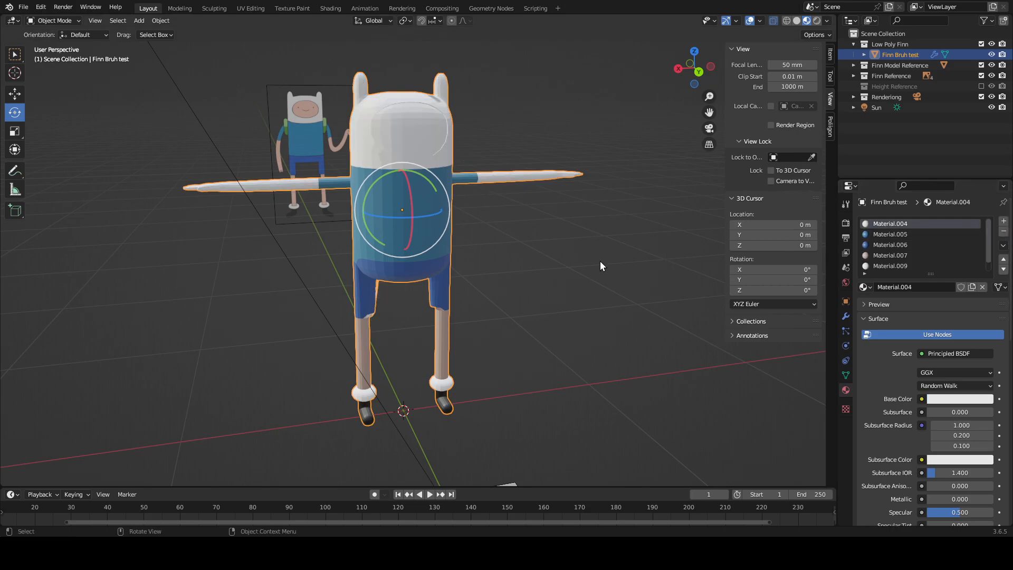
Step: Try Subdivision viewport levels 2 and 3 on the Finn character, and return the level to 1
middle_drag(576, 262, 617, 374)
click(846, 316)
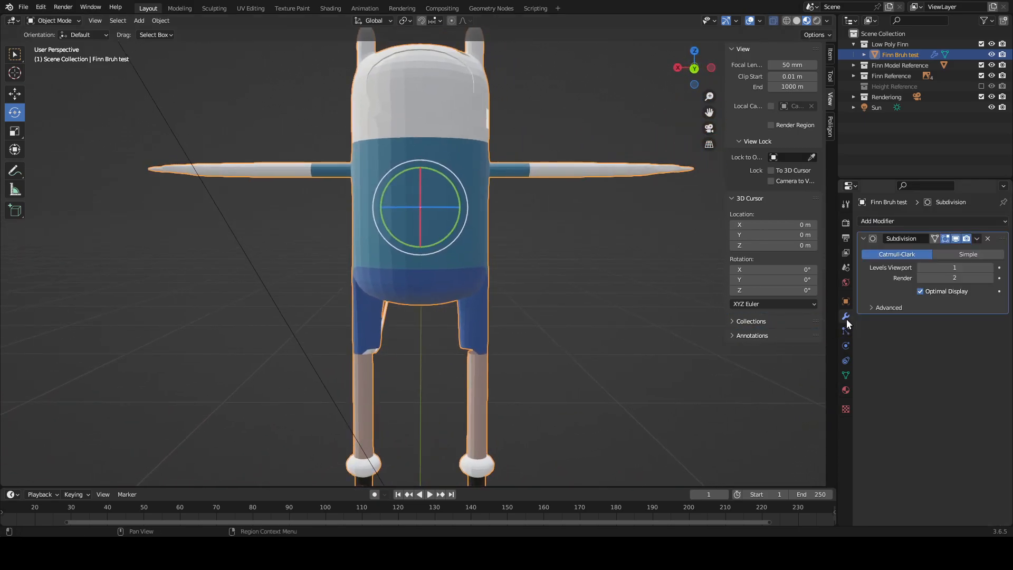
click(990, 268)
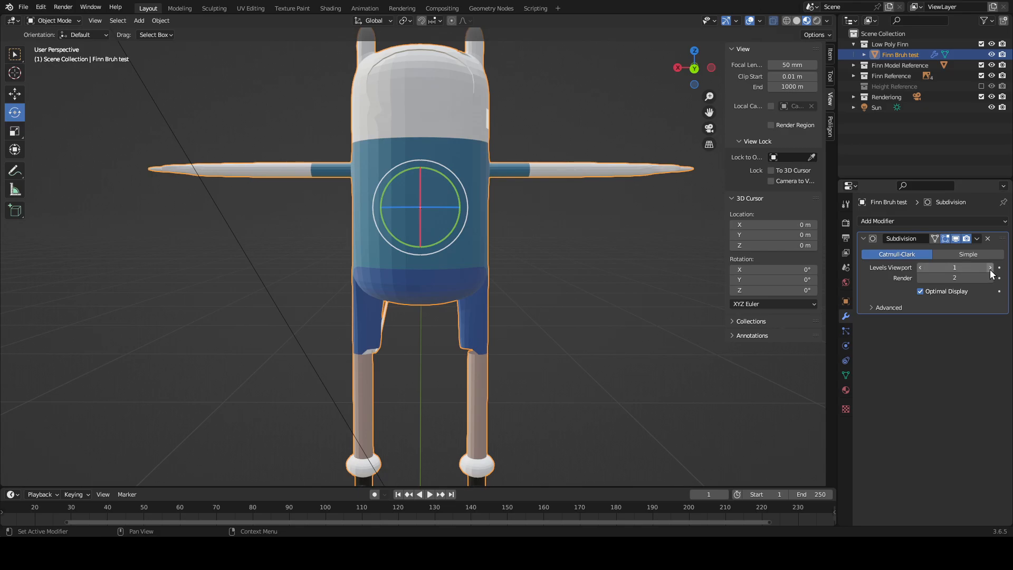
middle_drag(562, 270, 584, 283)
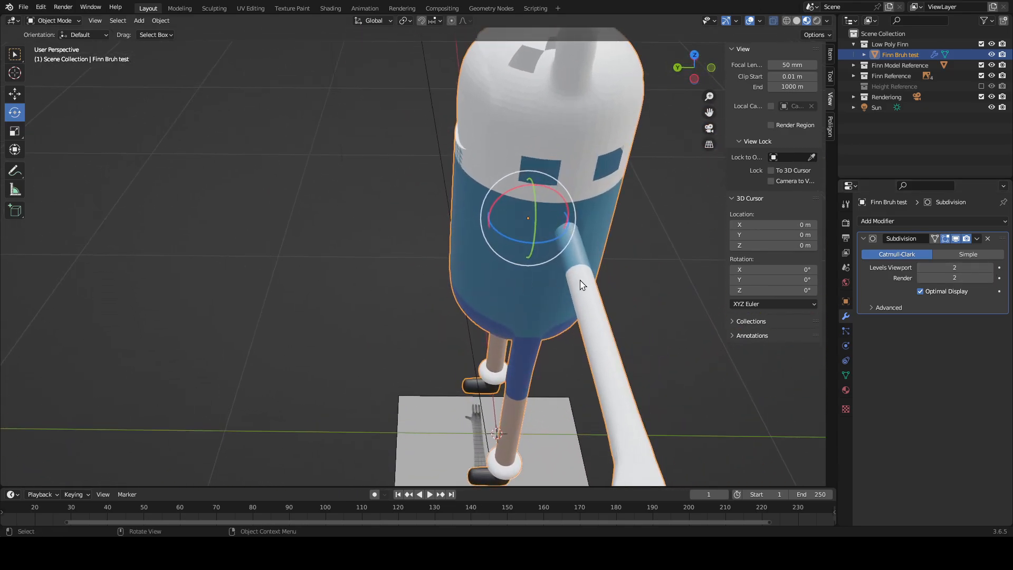
click(990, 267)
middle_drag(786, 248, 179, 336)
click(922, 268)
click(923, 267)
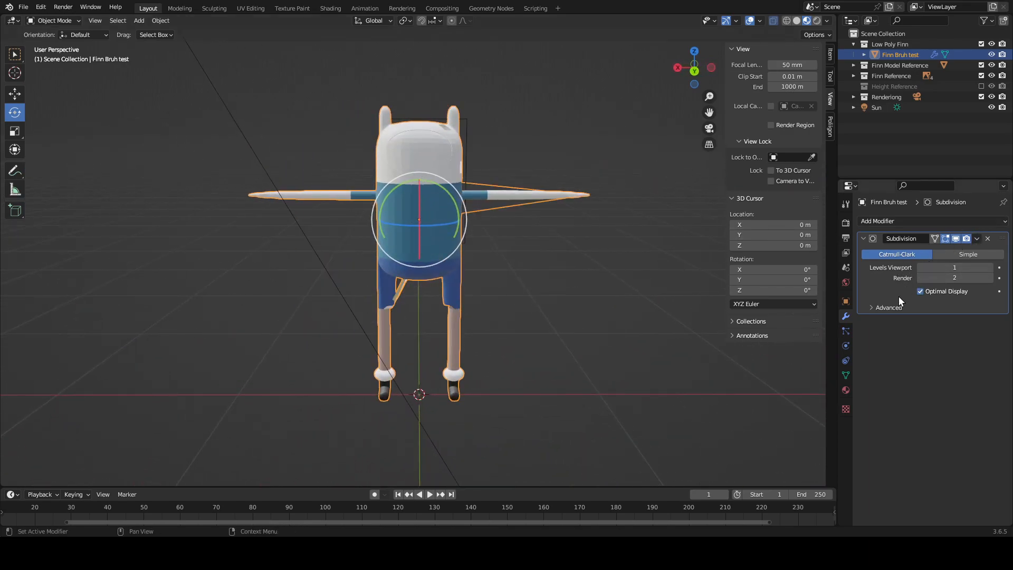
Step: Remove the Subdivision modifier from the Finn character
click(878, 308)
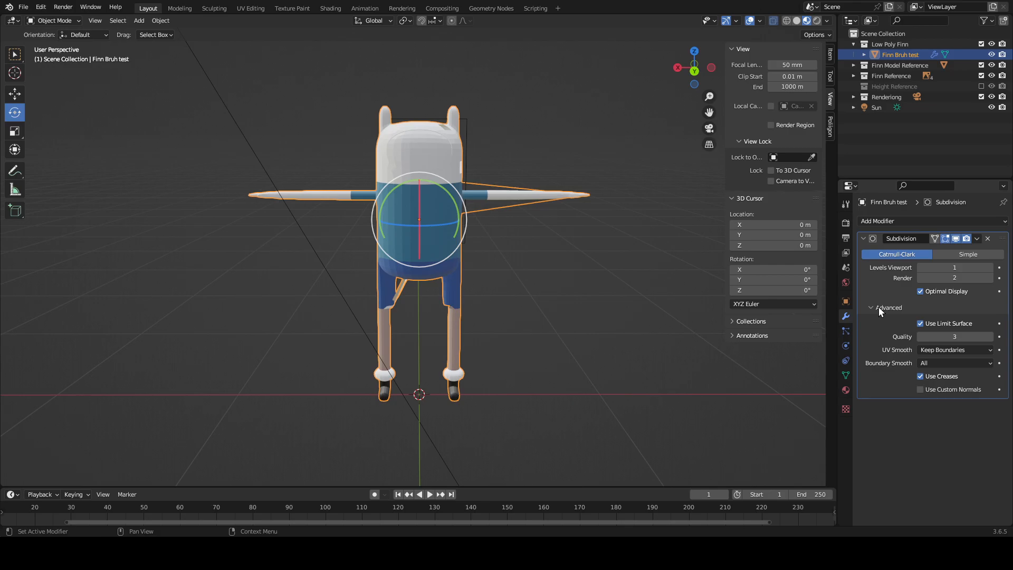
click(865, 239)
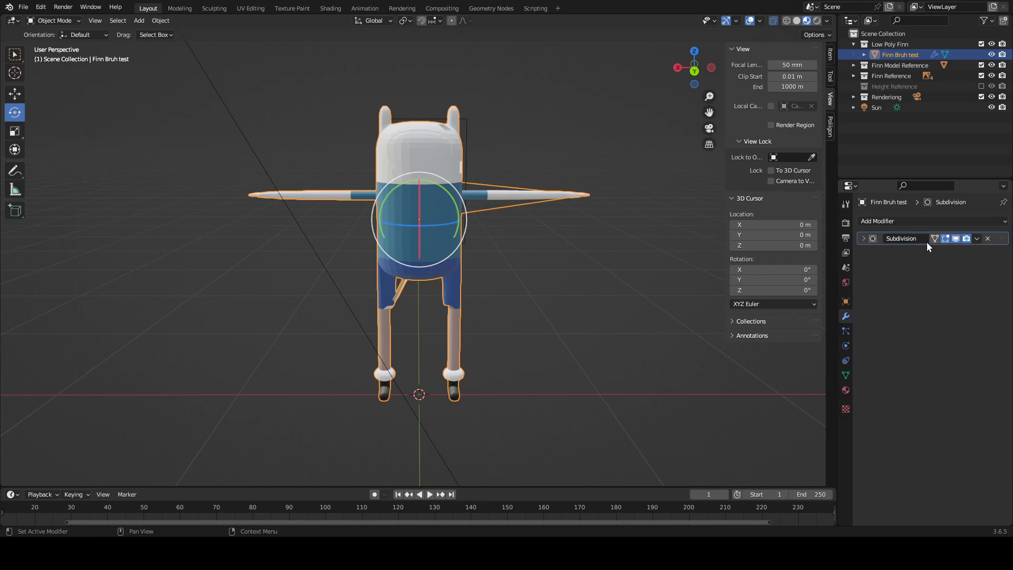
click(987, 239)
Step: Enter Edit Mode and select the white forearm and hand faces of both arms in back orthographic view
scroll(522, 309, up, 3)
middle_drag(536, 300, 597, 277)
scroll(584, 291, up, 1)
scroll(608, 340, up, 1)
shift+middle_drag(549, 241, 623, 362)
scroll(608, 340, up, 1)
key(Tab)
shift+middle_drag(216, 310, 407, 307)
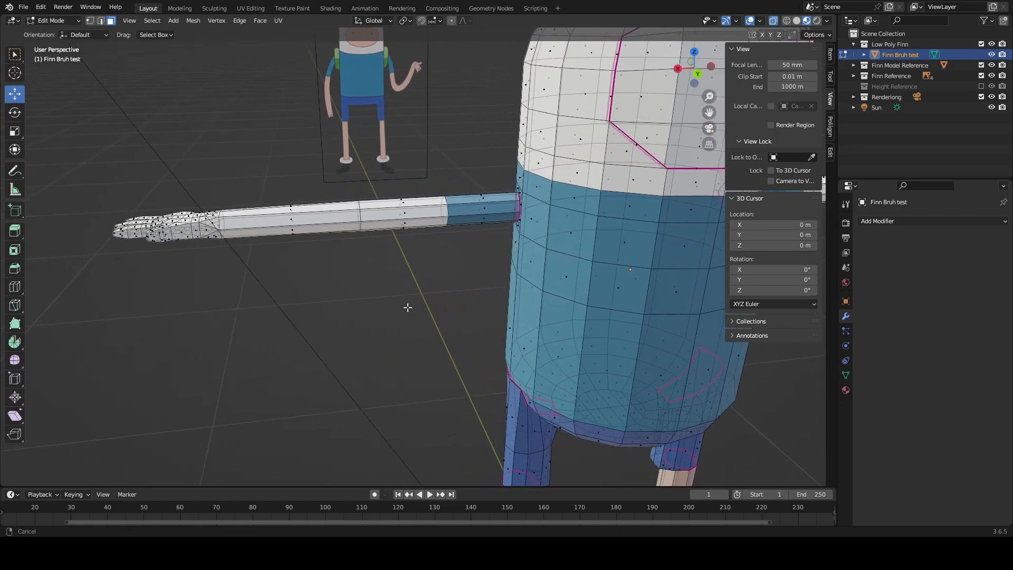
alt+middle_drag(455, 249, 475, 333)
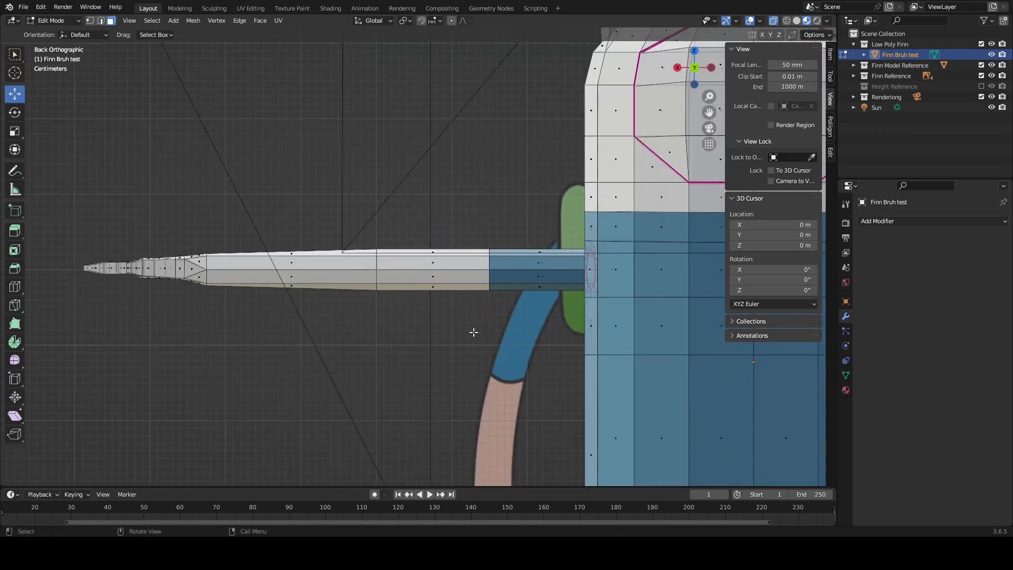
drag(475, 334, 81, 208)
scroll(401, 238, down, 4)
shift+middle_drag(609, 253, 341, 253)
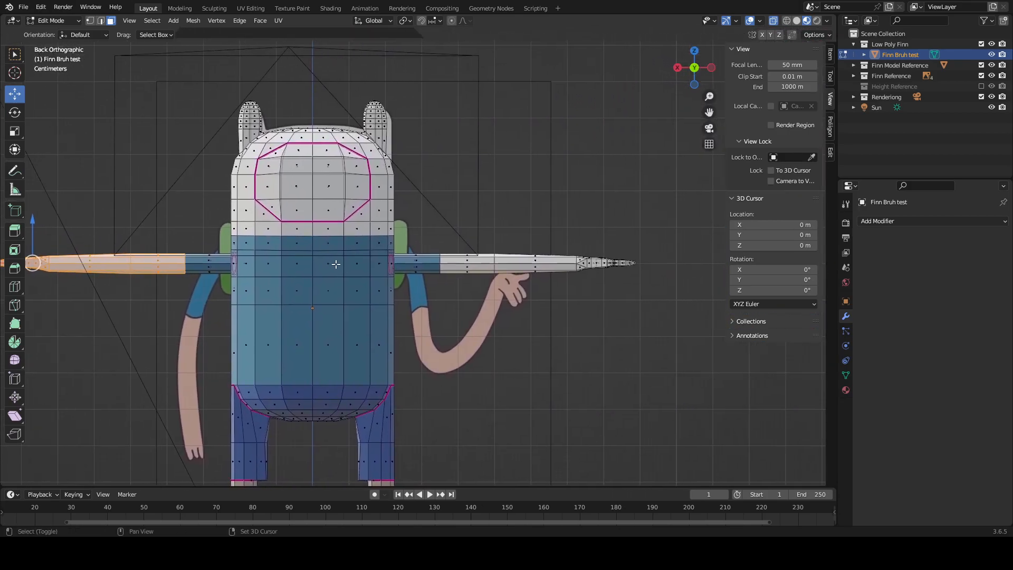
shift+drag(457, 222, 665, 301)
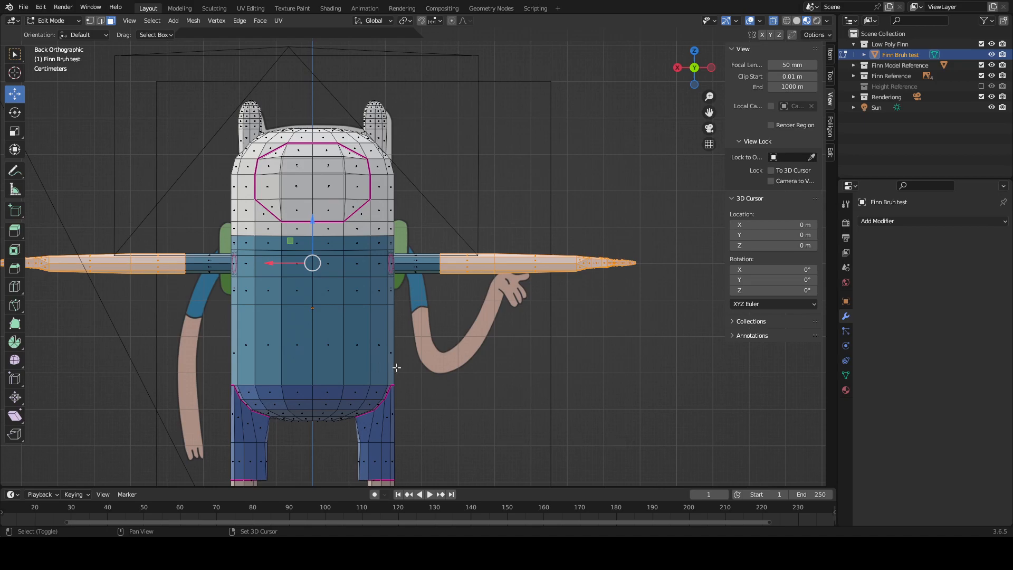
shift+middle_drag(397, 367, 532, 272)
Step: Try replacing Material.004 in the first material slot with the skin-colored Material.007
click(846, 390)
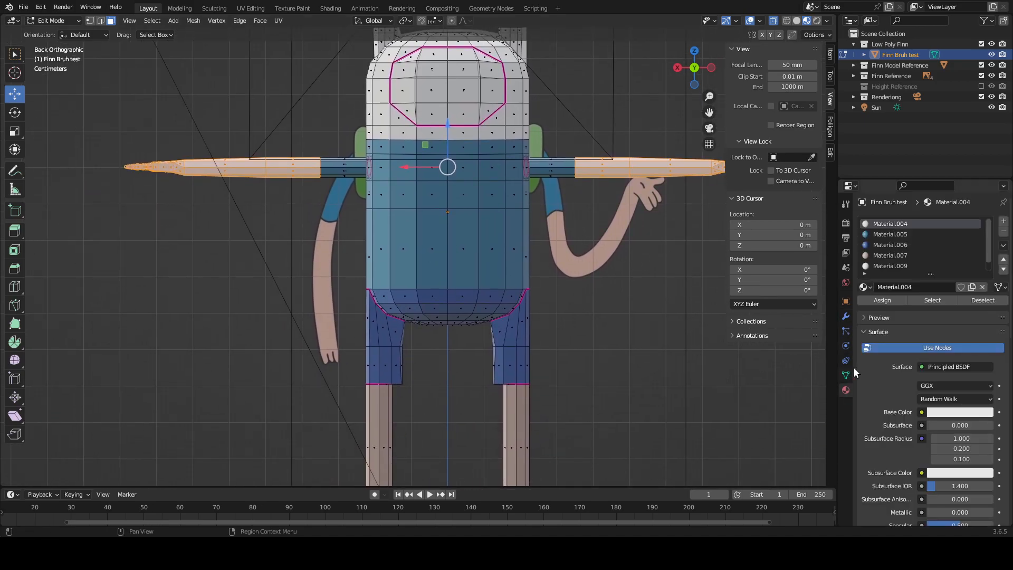
click(867, 287)
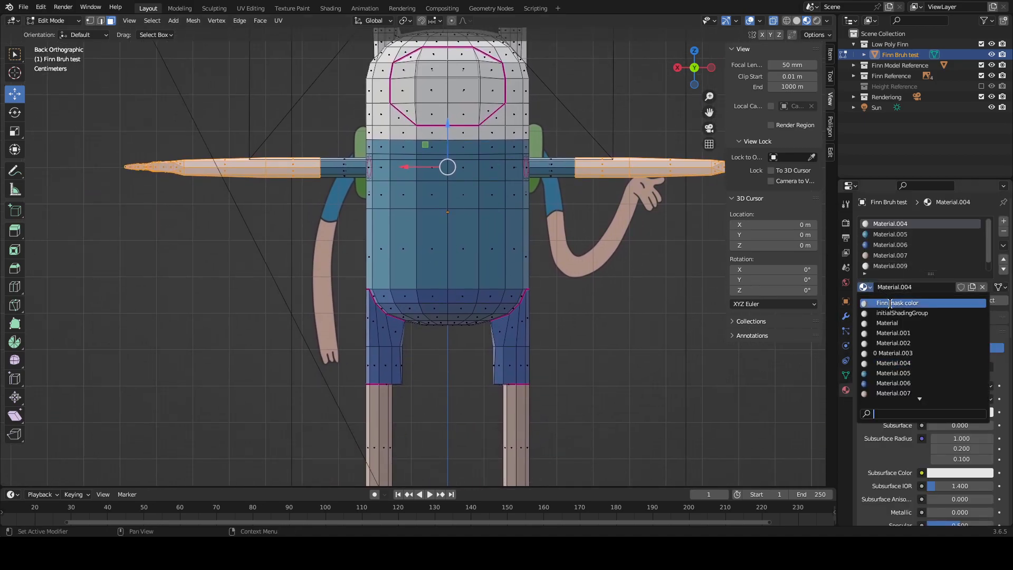
click(908, 394)
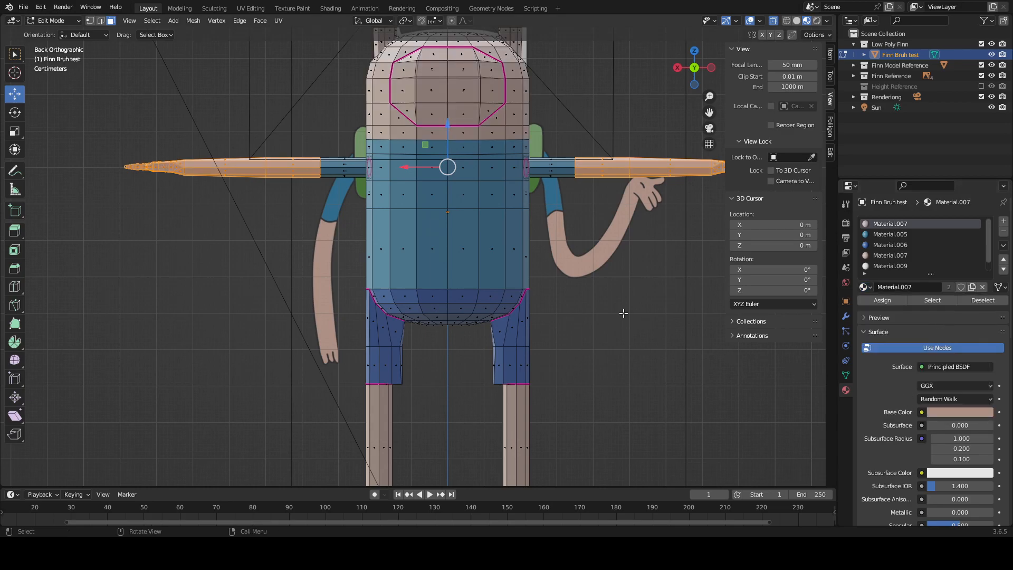
shift+middle_drag(605, 197, 579, 264)
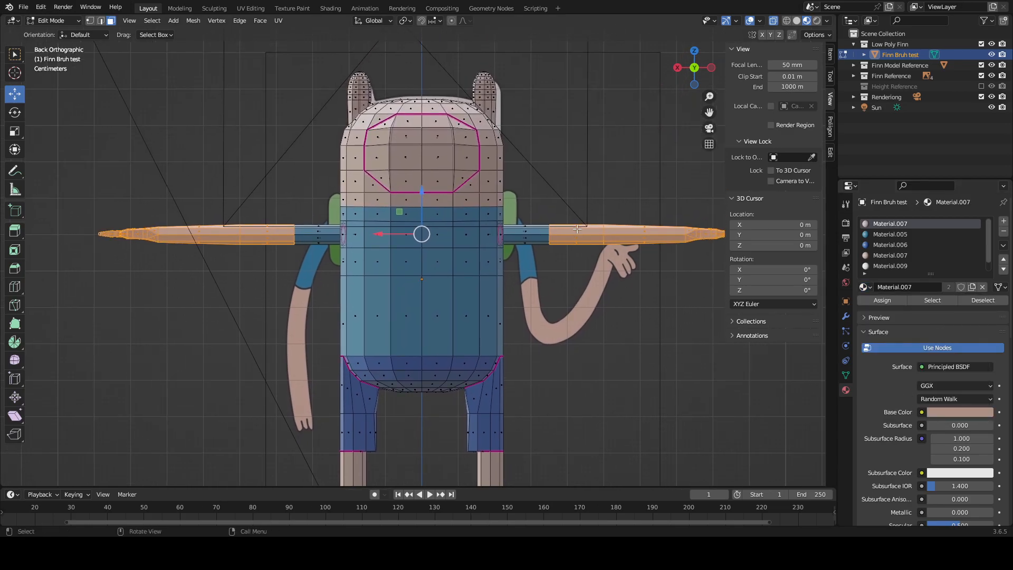
Step: Unlink the first slot's material, create a new one there, and sample its base color from the reference image's skin
click(983, 286)
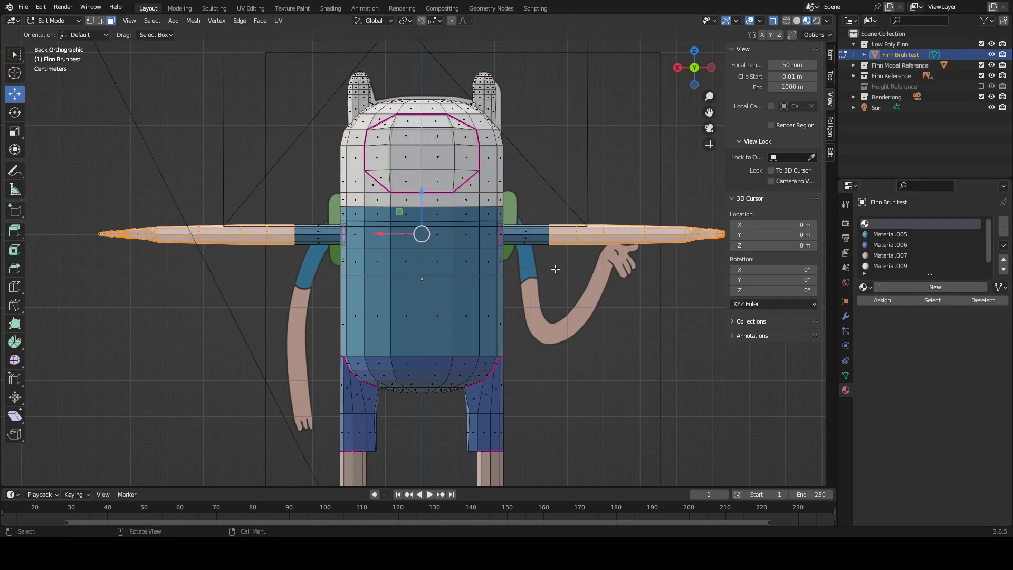
click(939, 286)
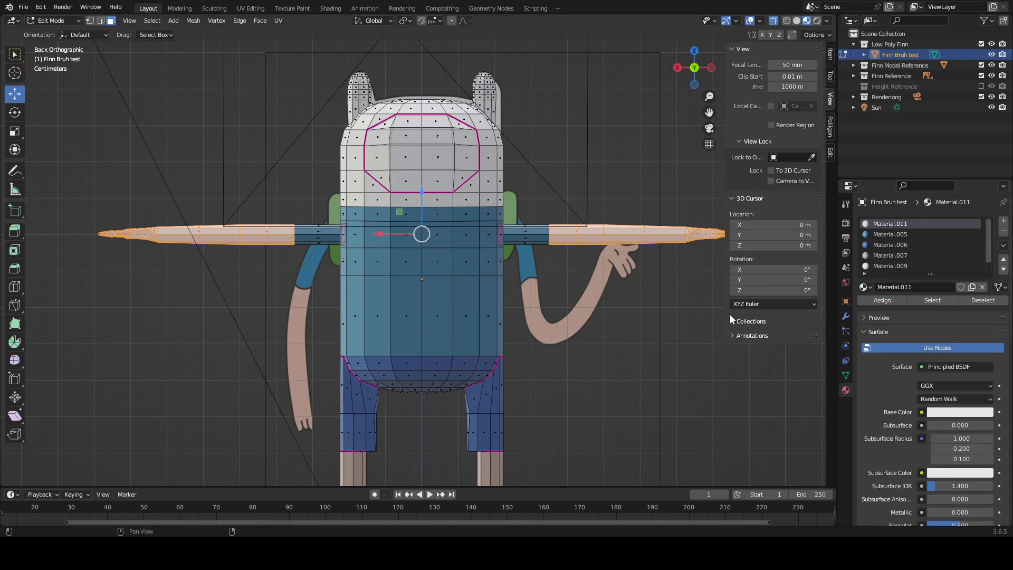
click(956, 413)
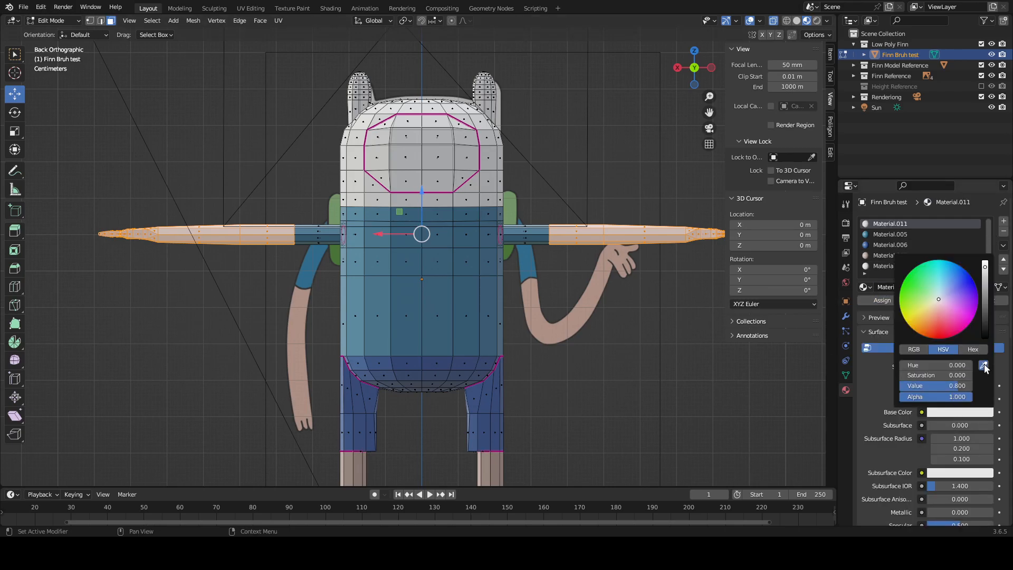
click(984, 365)
click(596, 289)
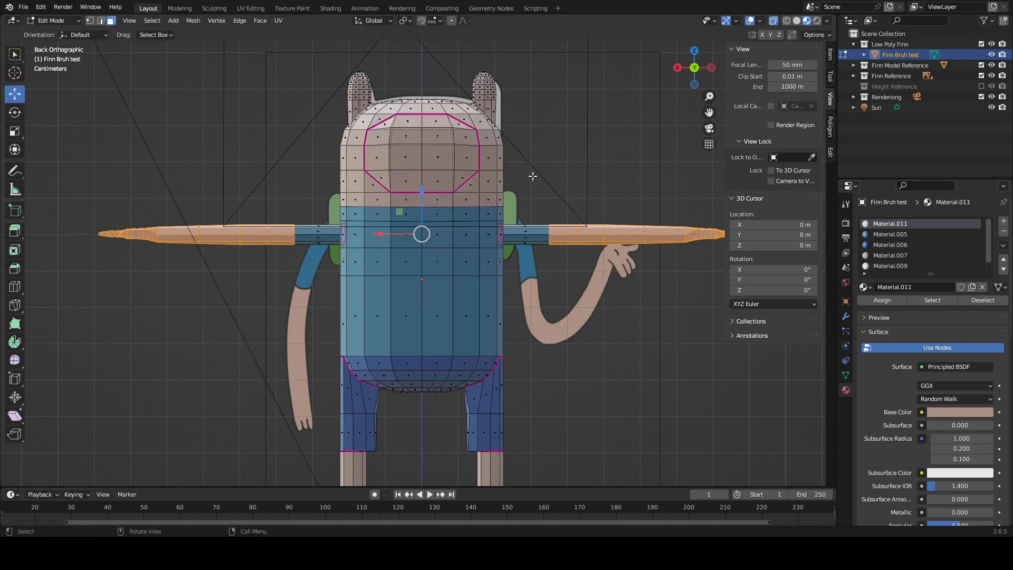
shift+middle_drag(580, 171, 592, 224)
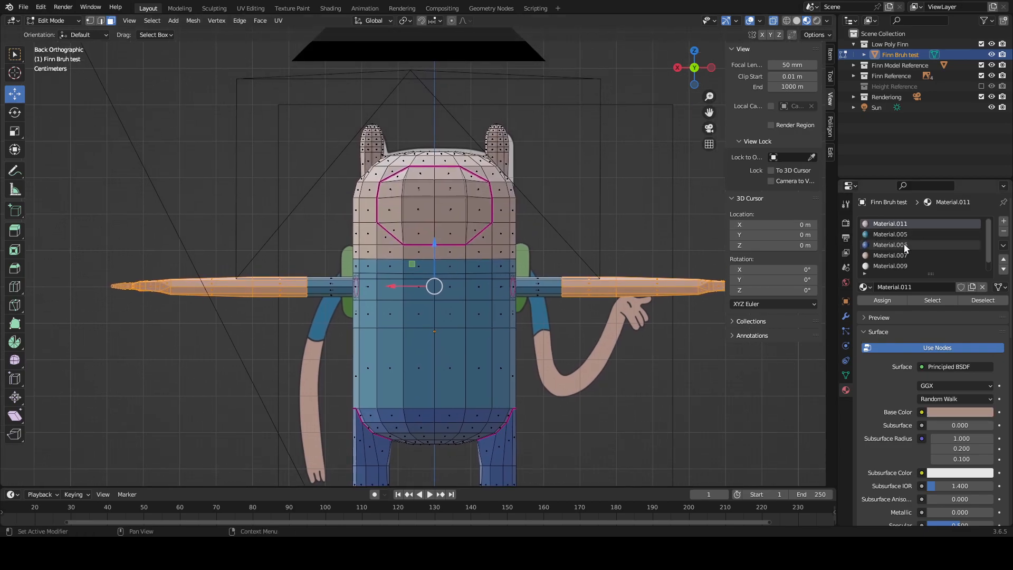
Step: Undo the material changes in the first slot back to Material.004, and clear the face selection
scroll(904, 243, down, 1)
click(921, 254)
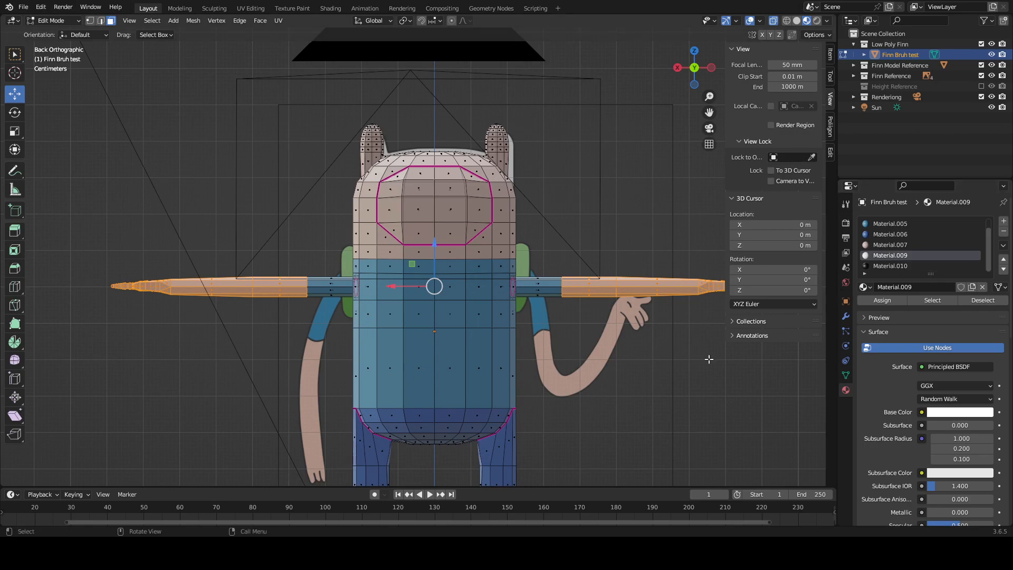
scroll(871, 261, up, 1)
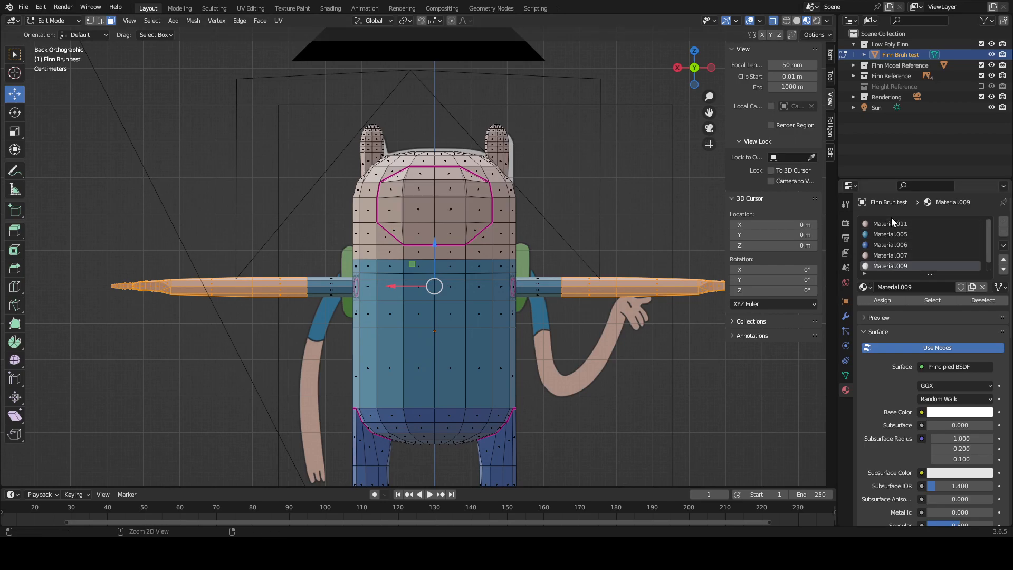
key(ctrl+z)
click(623, 250)
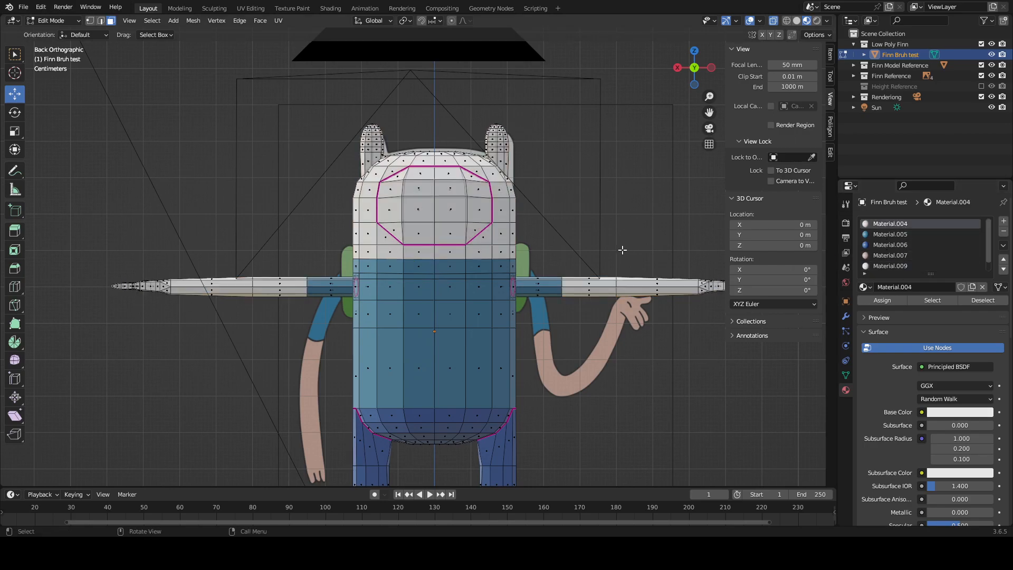
Step: Give the white forearm and hand faces of both arms a new material slot, with its base color sampled from the reference's skin
shift+middle_drag(622, 250, 545, 213)
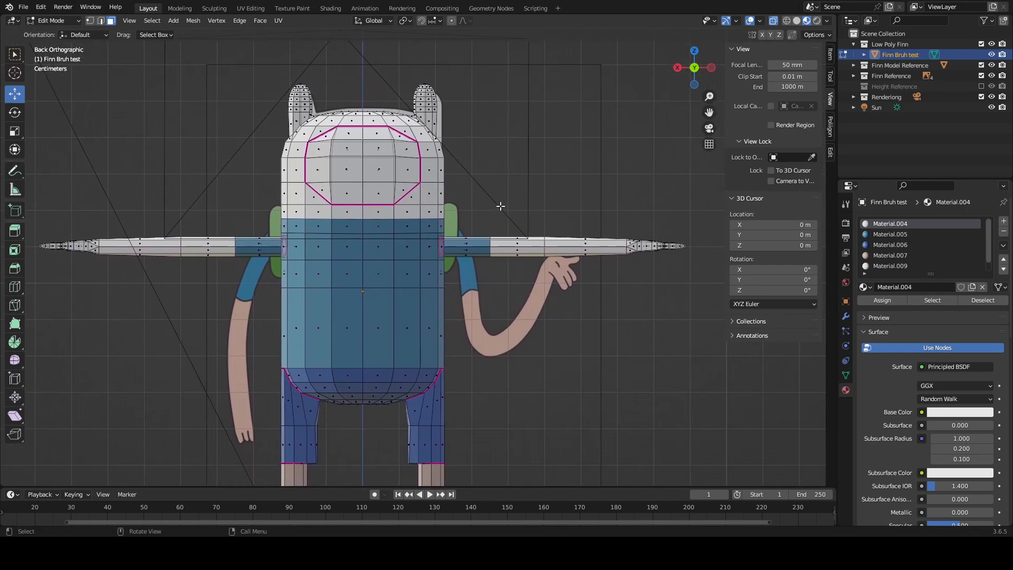
shift+drag(500, 205, 678, 288)
shift+drag(226, 211, 21, 295)
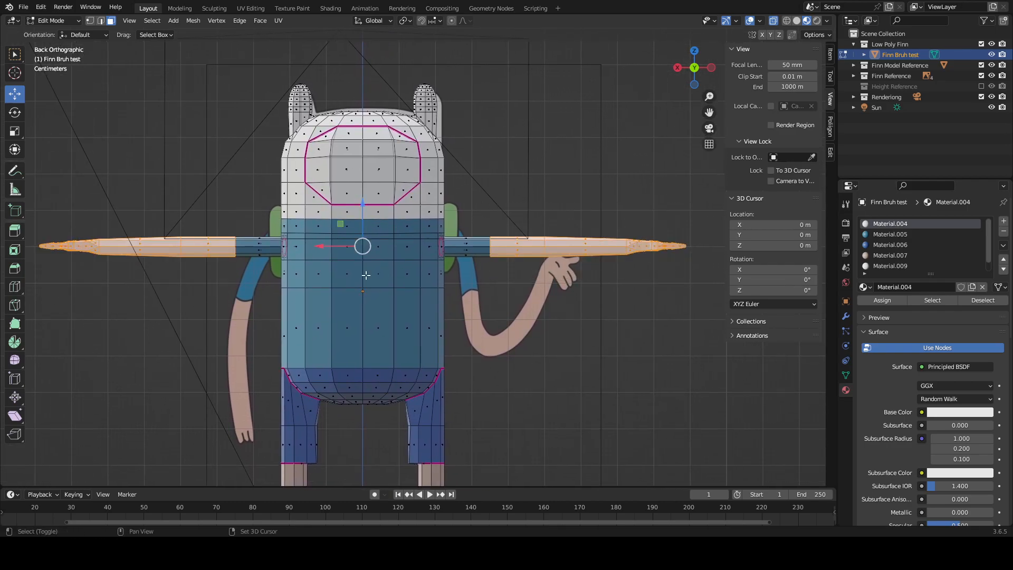
click(1003, 220)
click(929, 286)
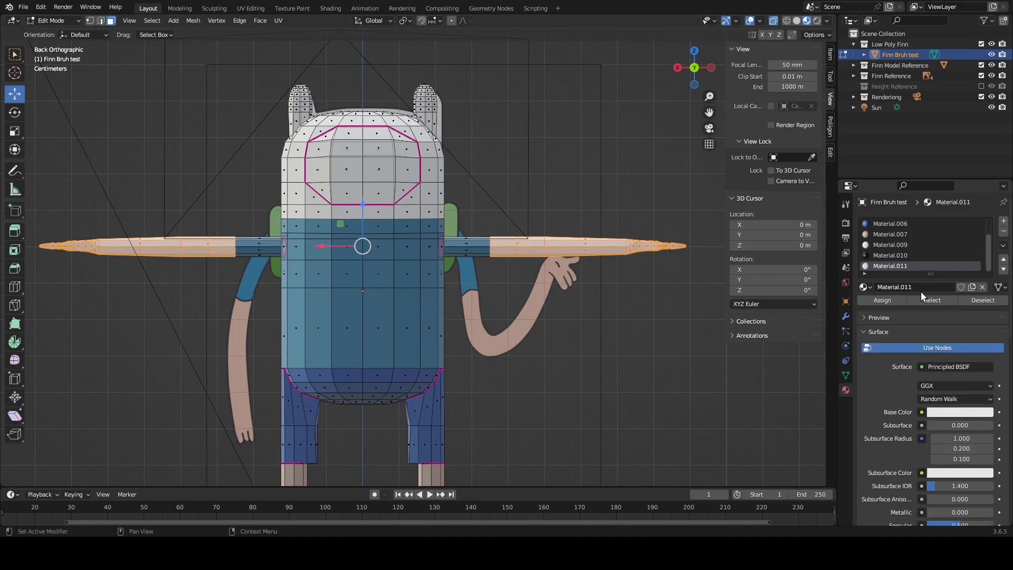
click(949, 414)
click(984, 366)
click(548, 294)
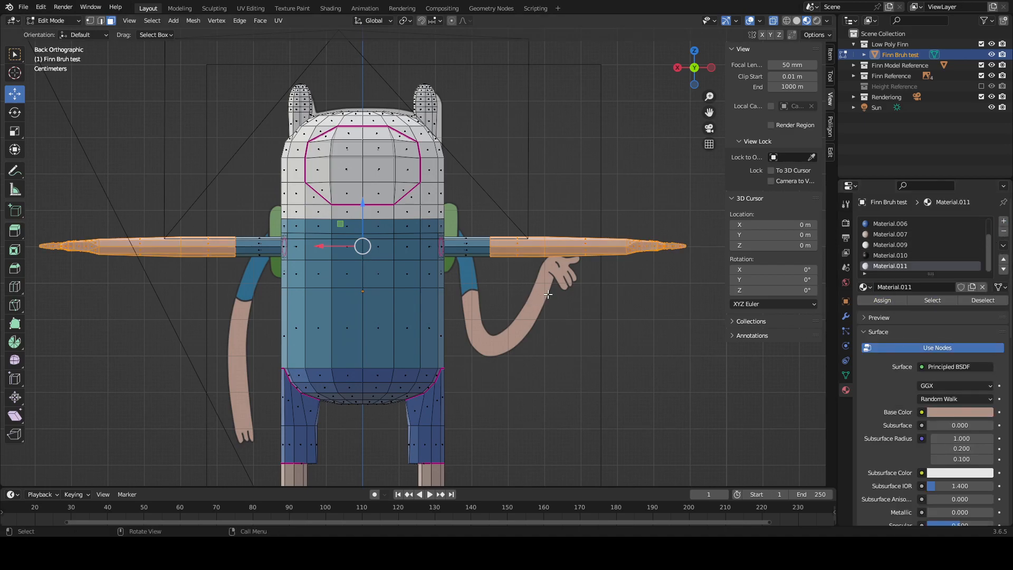
Step: Select all the head faces enclosed by the seam that outlines Finn's face opening
shift+middle_drag(521, 323, 572, 356)
click(578, 175)
middle_drag(577, 178, 582, 289)
scroll(572, 198, up, 3)
scroll(582, 289, up, 2)
click(532, 274)
shift+click(464, 277)
shift+click(383, 279)
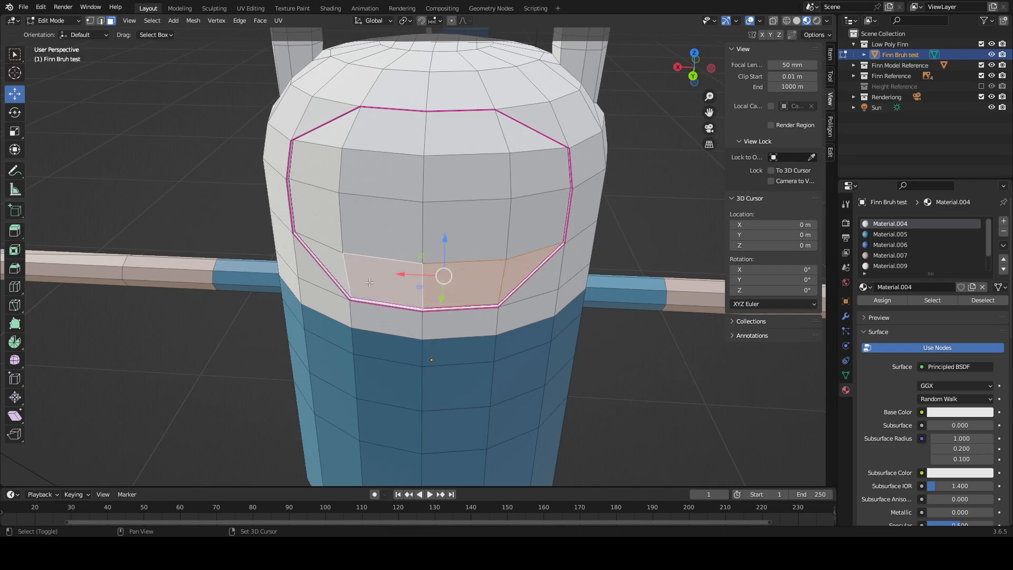
shift+click(325, 262)
shift+click(325, 219)
shift+click(324, 163)
shift+click(341, 132)
shift+click(388, 133)
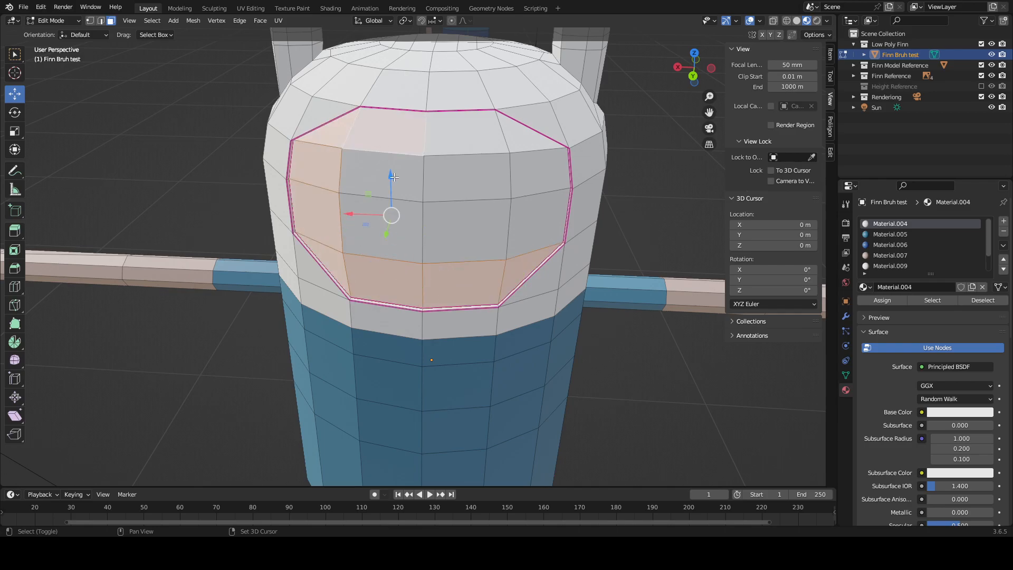
shift+click(395, 176)
shift+click(387, 237)
shift+click(483, 230)
shift+click(466, 173)
shift+click(470, 138)
shift+click(505, 137)
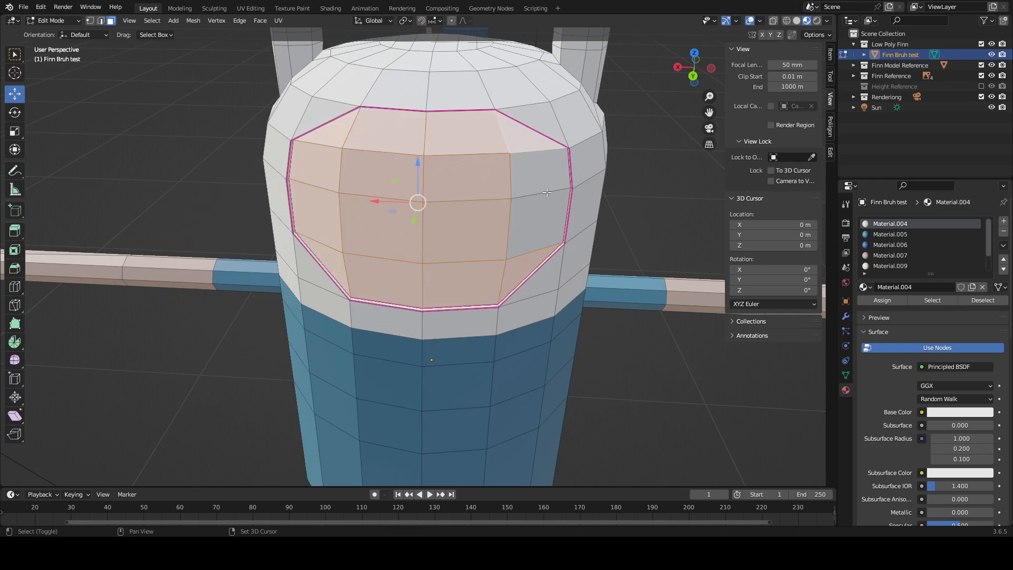
shift+click(539, 172)
shift+click(540, 219)
Step: Assign the selected face area a new material in its own slot, with its base color sampled from the reference arm's skin
middle_drag(540, 219, 577, 203)
scroll(577, 202, down, 5)
key(ctrl+KP_1)
scroll(583, 221, up, 2)
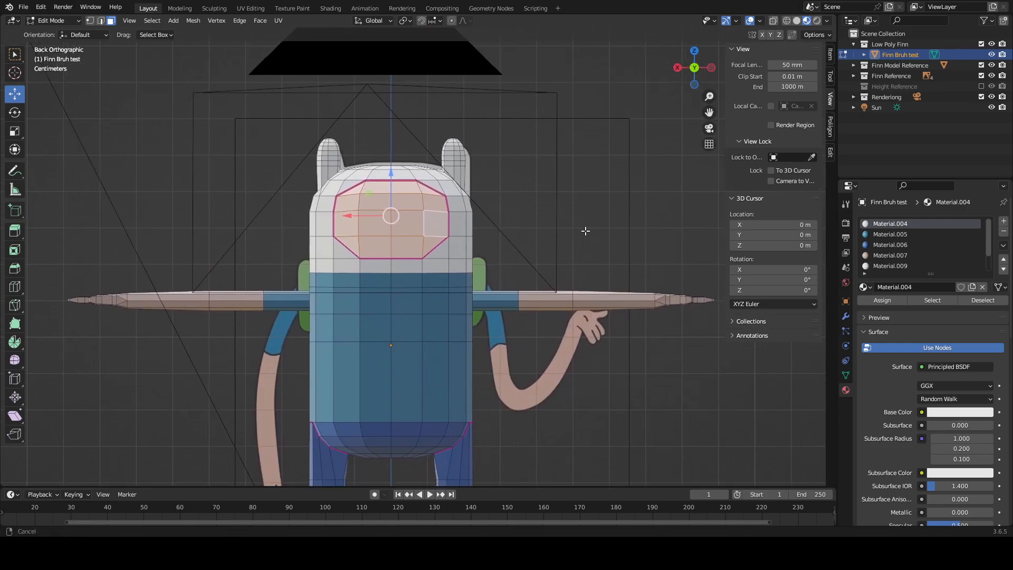
click(1005, 222)
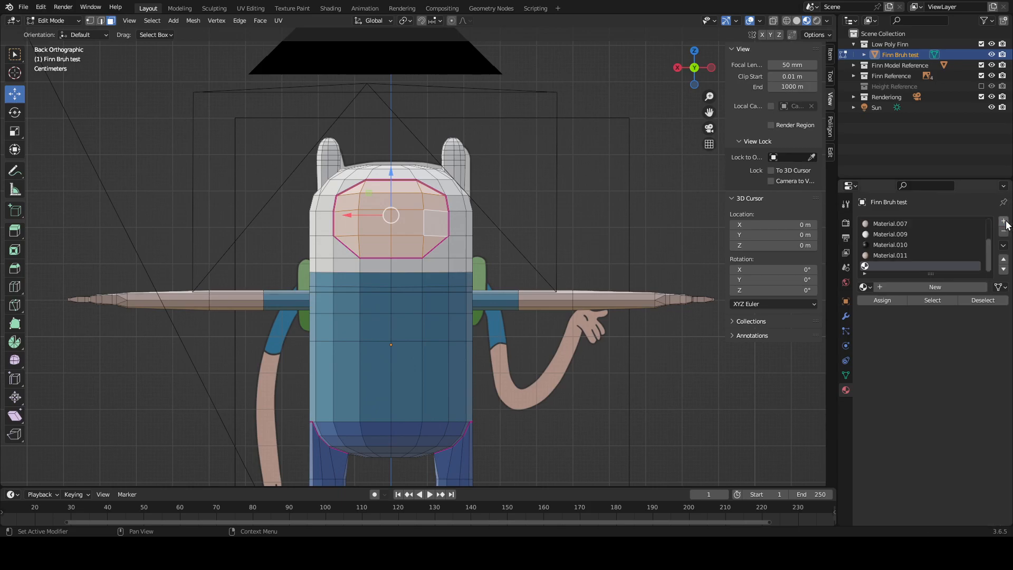
click(901, 287)
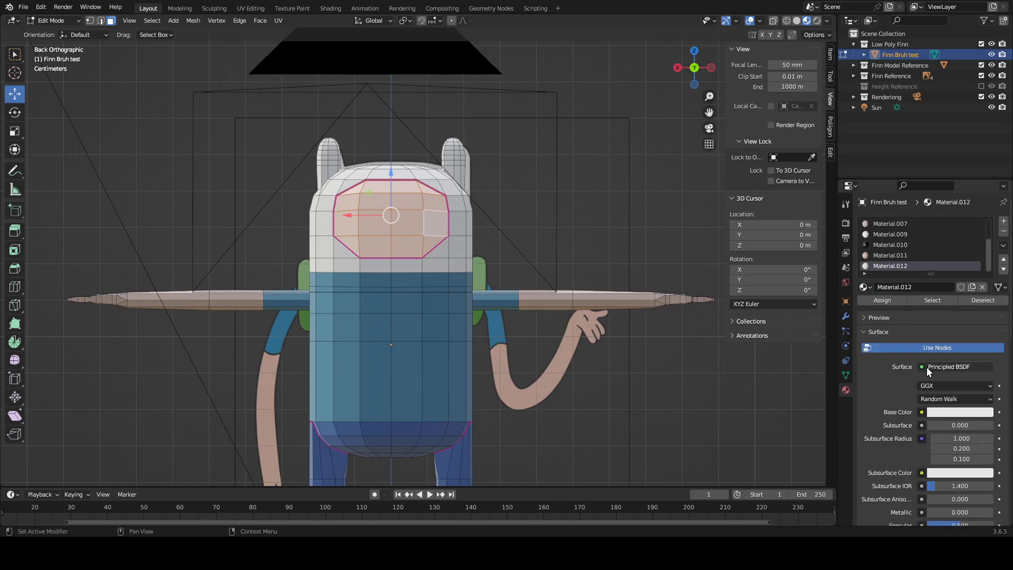
click(963, 413)
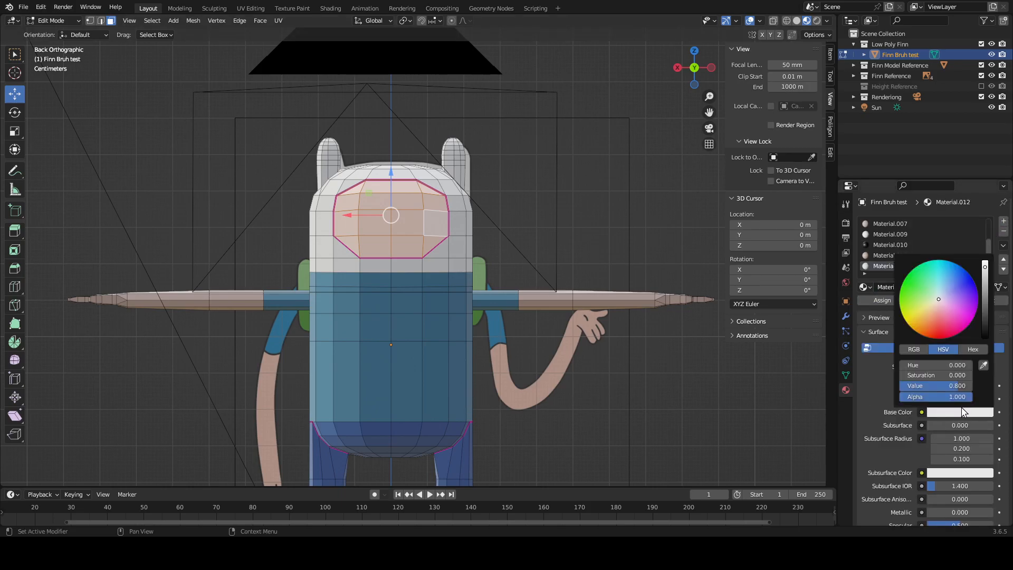
click(984, 366)
click(575, 359)
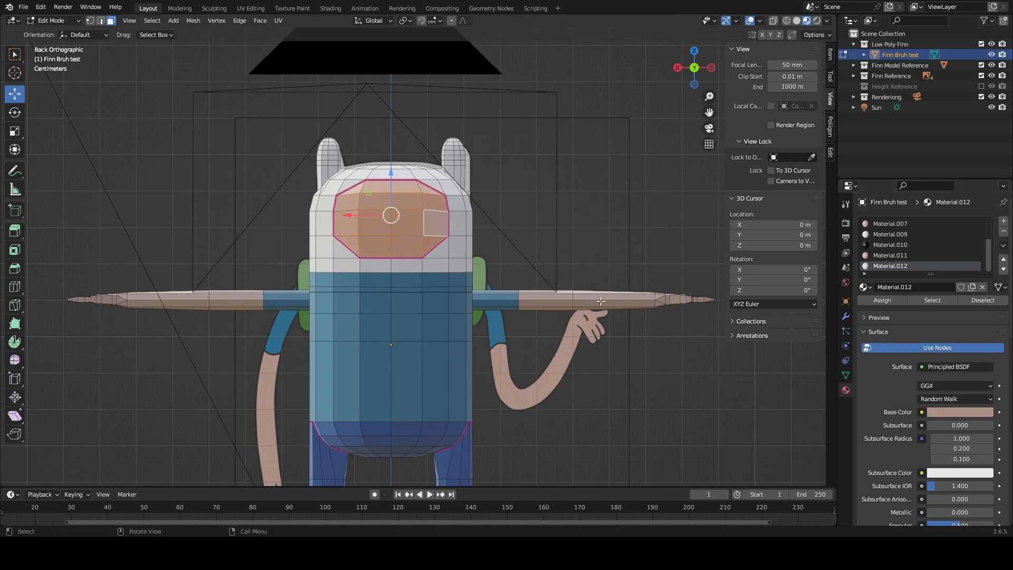
Step: Return to Object Mode and save the Blender file
scroll(620, 252, down, 2)
middle_drag(620, 252, 511, 287)
key(Tab)
key(ctrl+s)
Step: Examine the colored Finn model and the surrounding camera, light and reference layout from several viewing angles
key(grave)
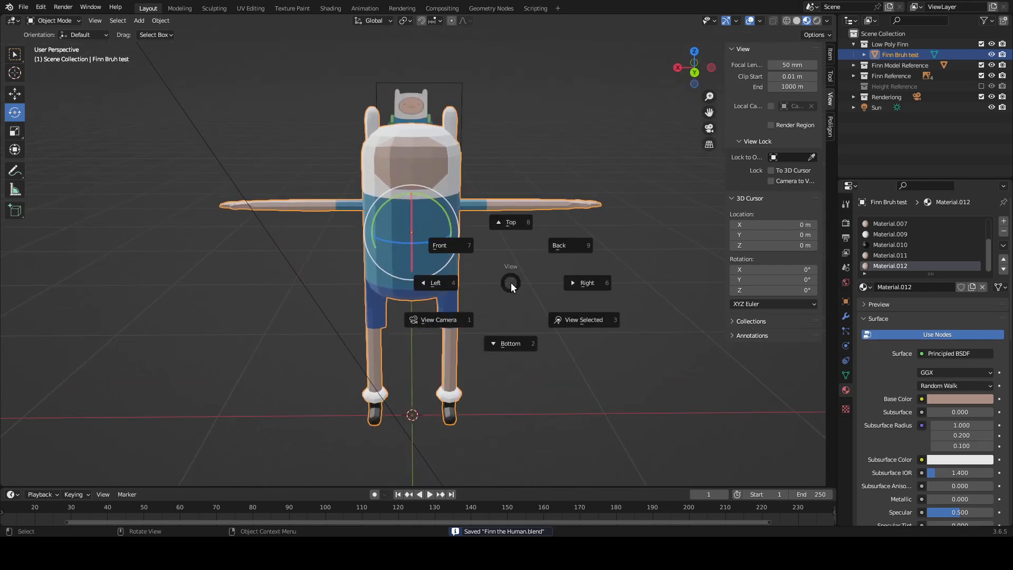
click(613, 321)
middle_drag(598, 322, 636, 218)
key(KP_5)
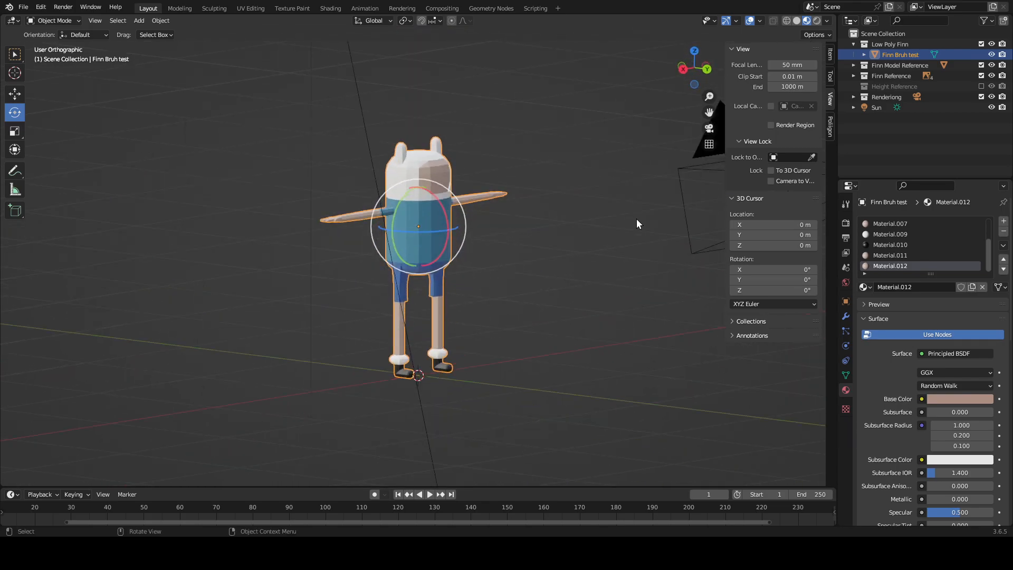
middle_drag(604, 272, 517, 304)
key(KP_5)
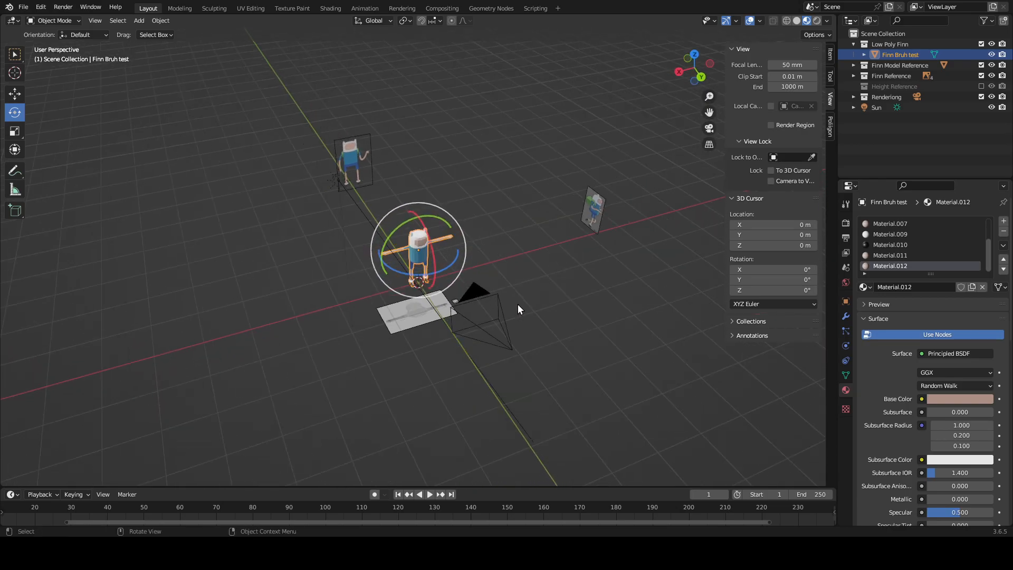
scroll(517, 304, up, 4)
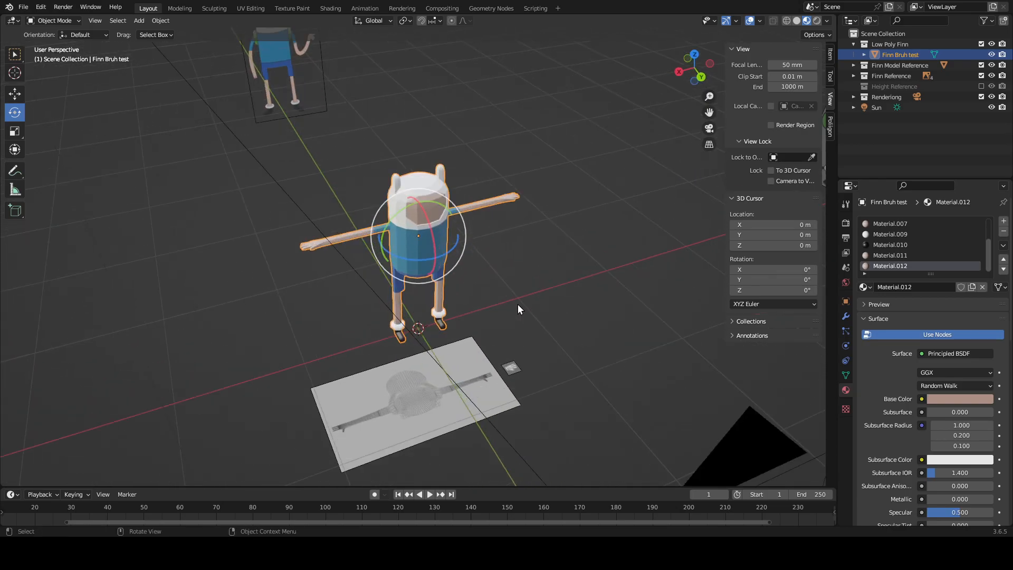
scroll(517, 304, down, 2)
scroll(252, 114, down, 1)
Step: Select the Sun light and switch the scene's render engine to Cycles
click(246, 90)
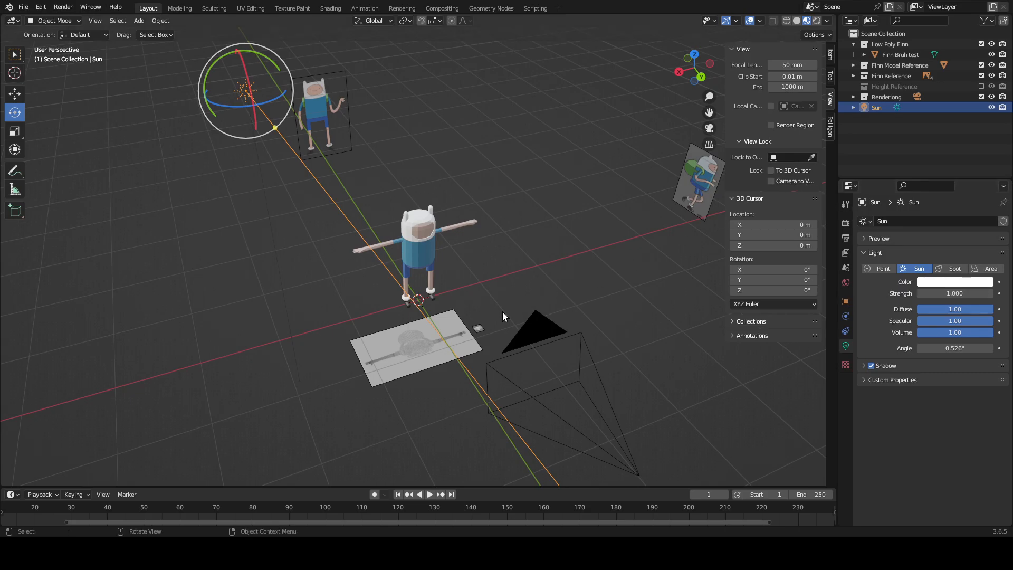
click(846, 224)
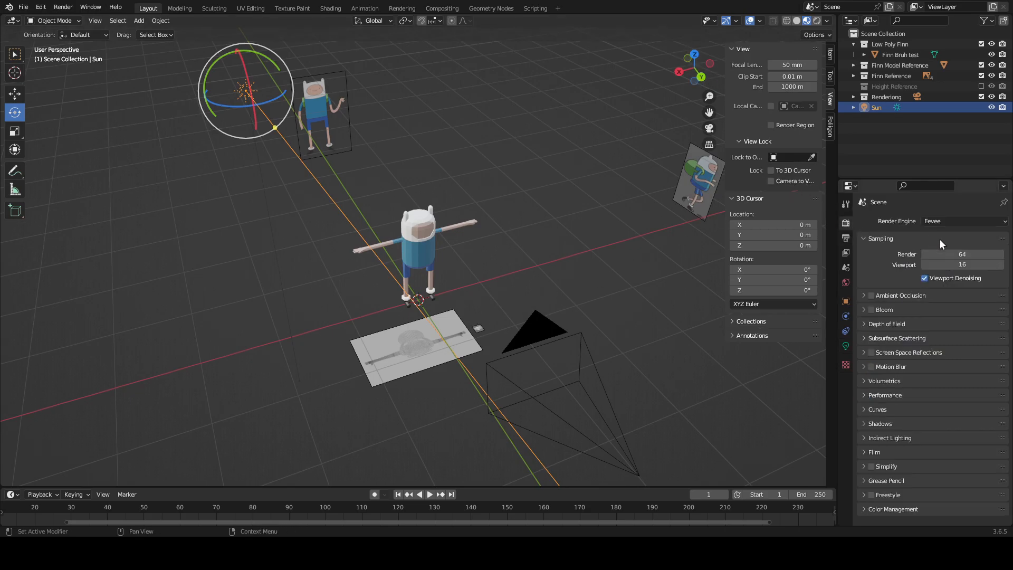
click(950, 220)
click(960, 257)
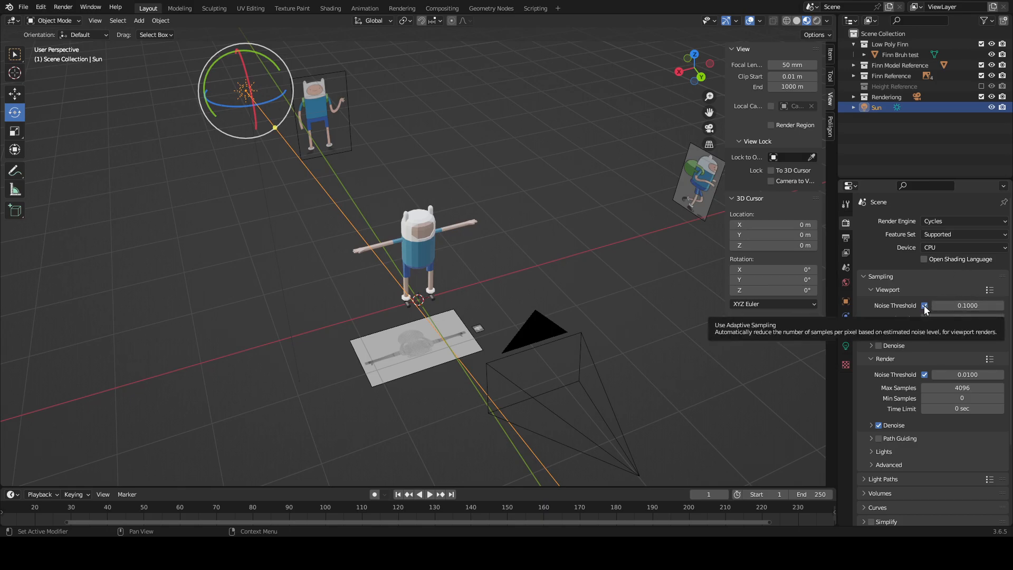
Step: Set the maximum samples for final renders to 1024
middle_drag(542, 277, 498, 262)
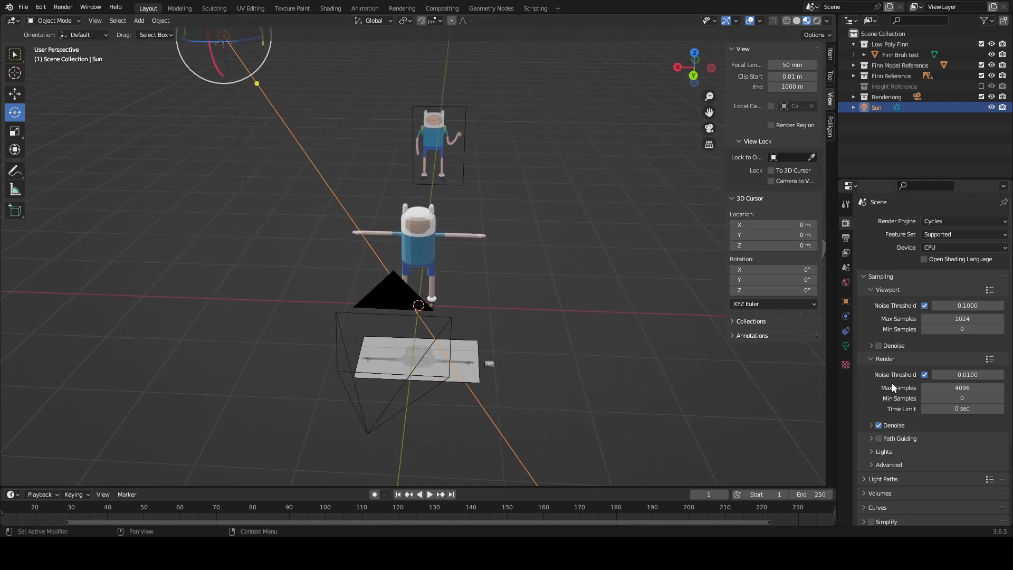
click(954, 388)
text(1024)
key(Return)
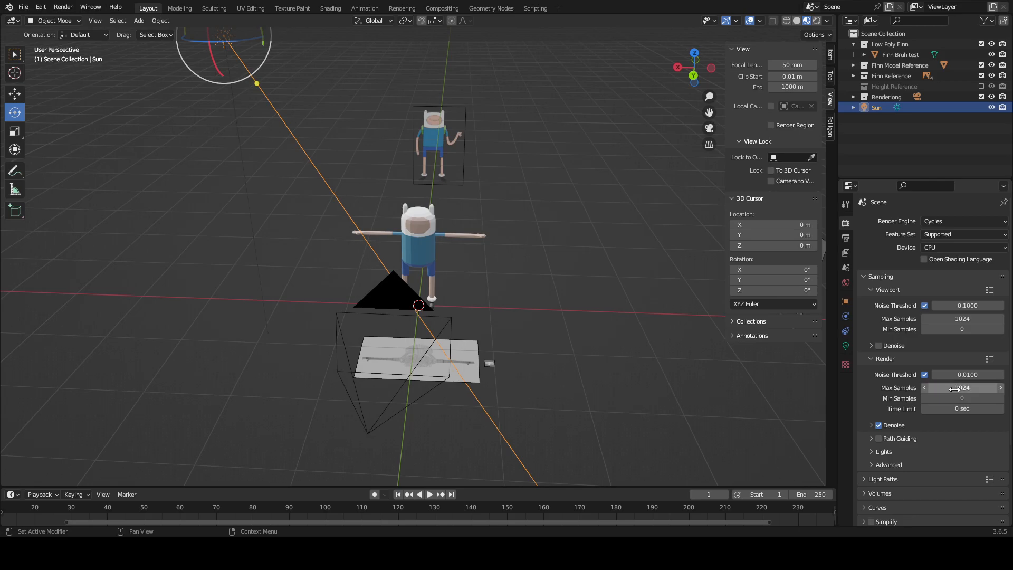
Step: Keep OpenImageDenoise as the render denoiser, with the render noise threshold at 1.0 and max samples at 500
click(871, 426)
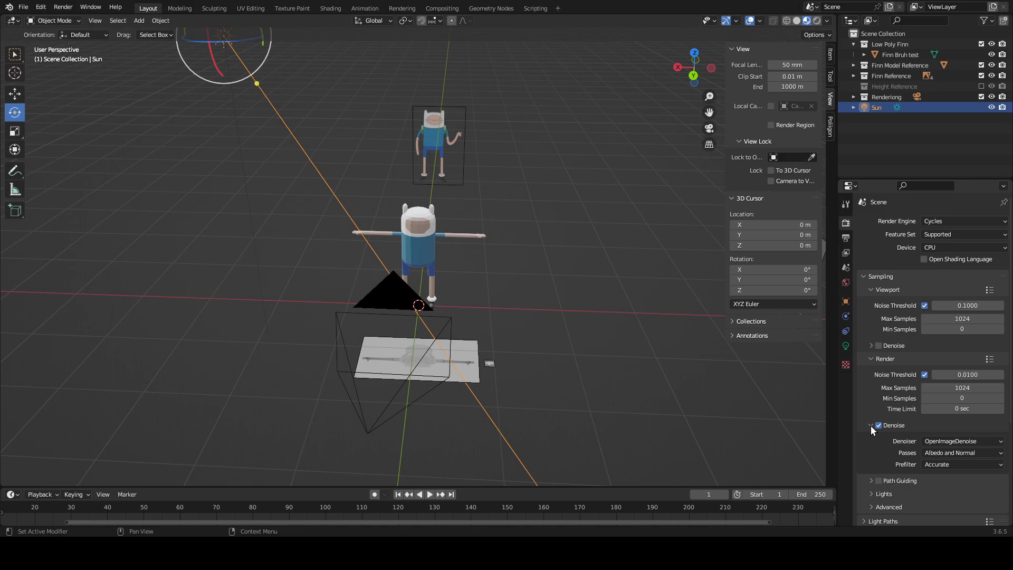
click(958, 441)
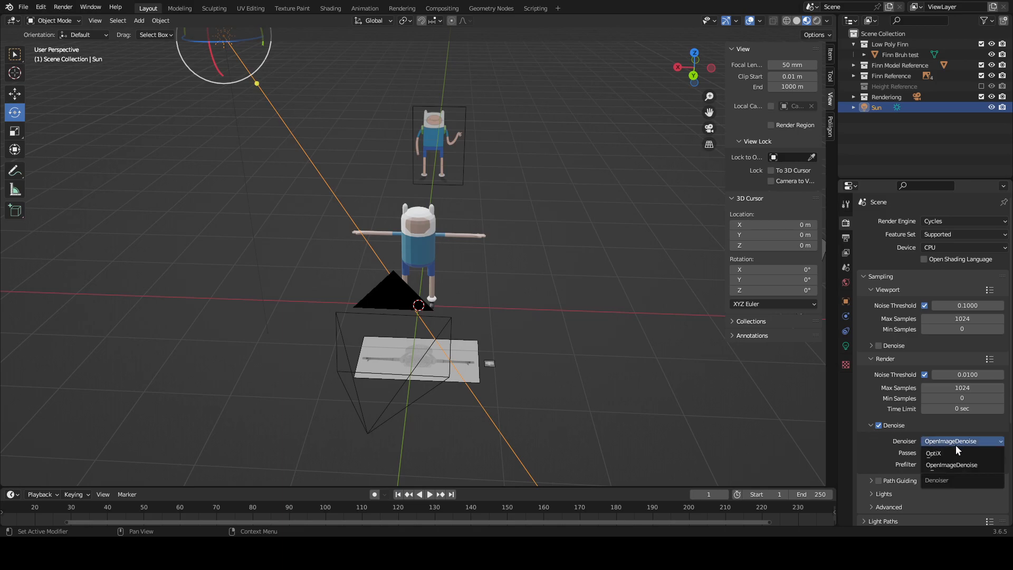
click(958, 443)
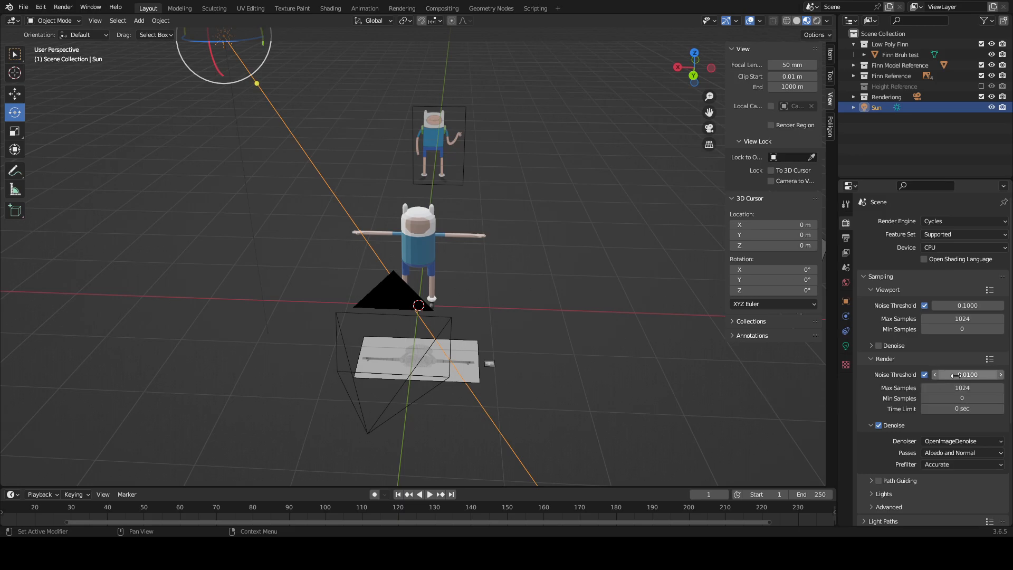
drag(946, 375, 992, 375)
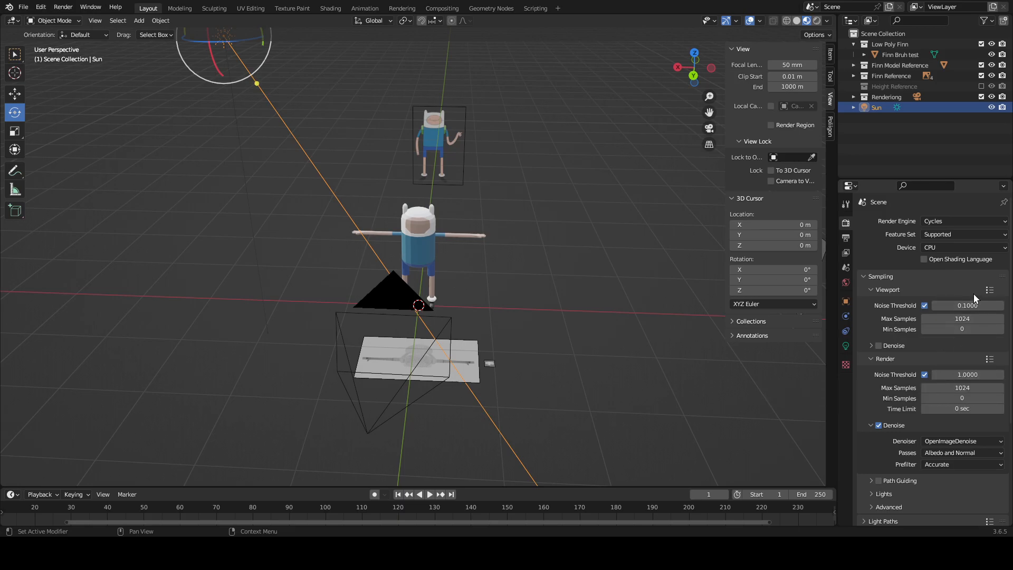
click(956, 388)
text(500)
key(Return)
Step: Set the Cycles device to GPU Compute and render the scene through the camera
middle_drag(640, 289, 584, 254)
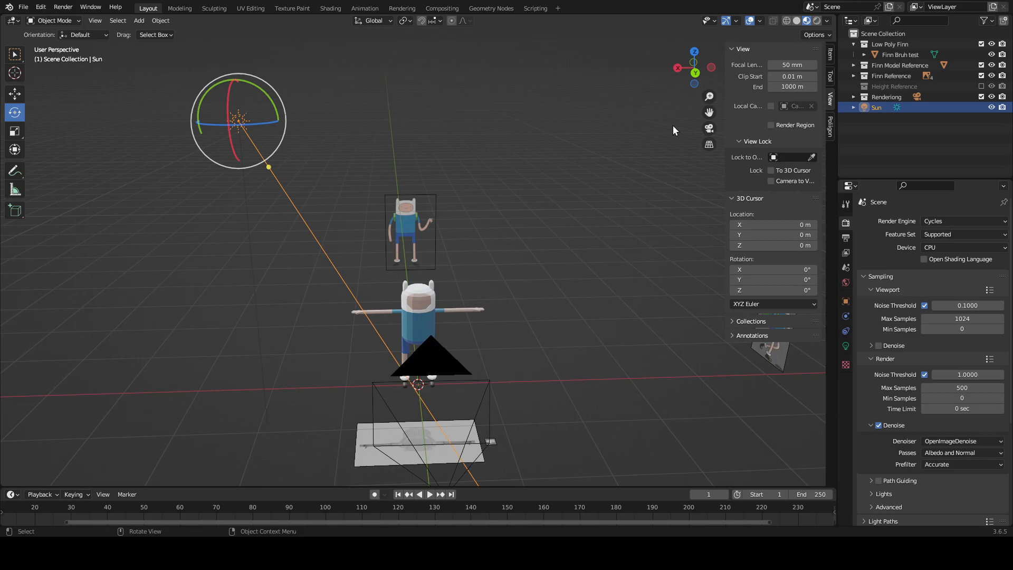
key(F12)
click(952, 248)
click(949, 270)
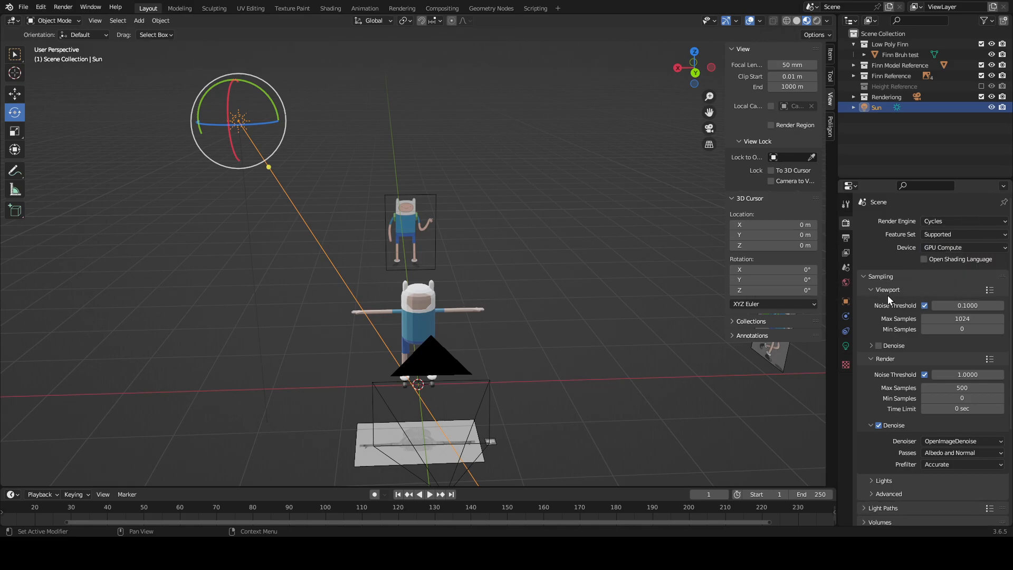
shift+middle_drag(652, 345, 676, 308)
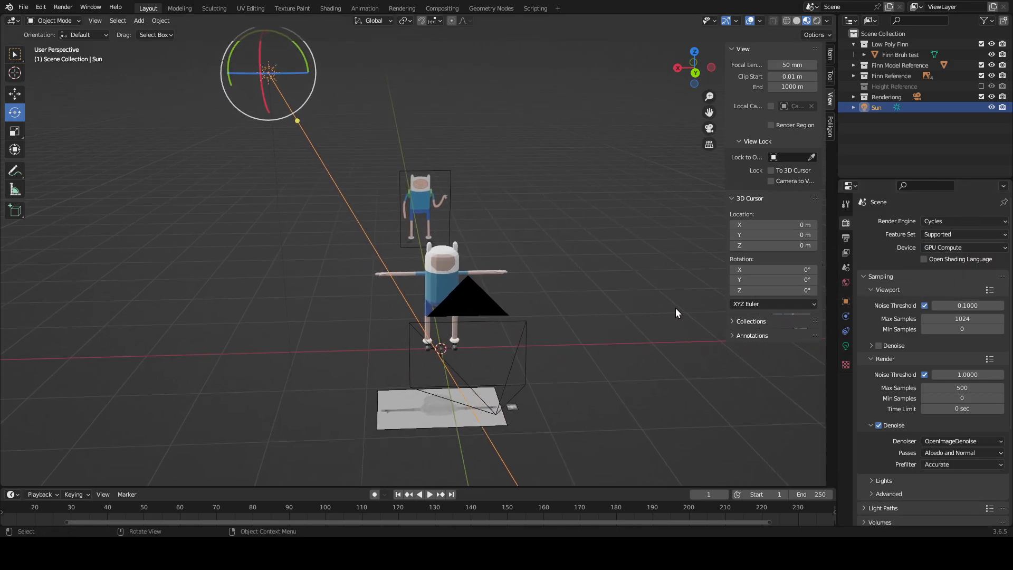
key(F12)
Step: Exclude the Finn Reference collection from the view layer and move the Sun into the Renderiong collection
shift+middle_drag(643, 146, 655, 166)
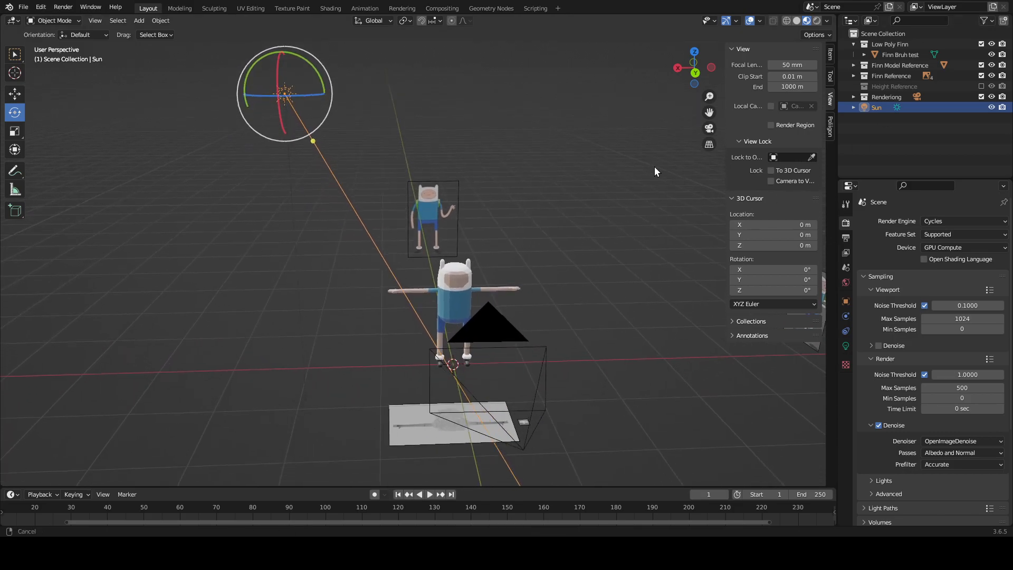
scroll(644, 161, up, 2)
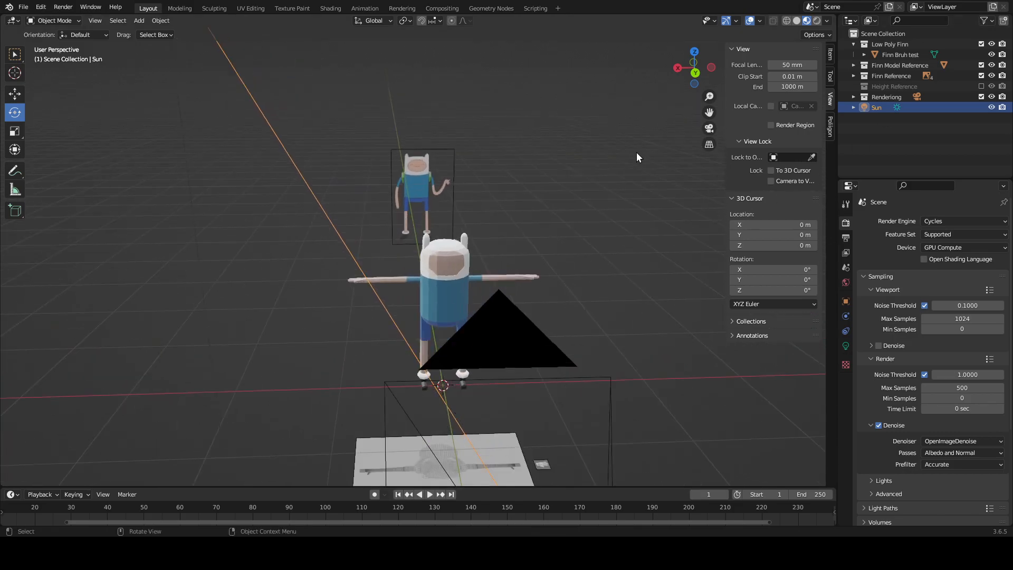
click(981, 75)
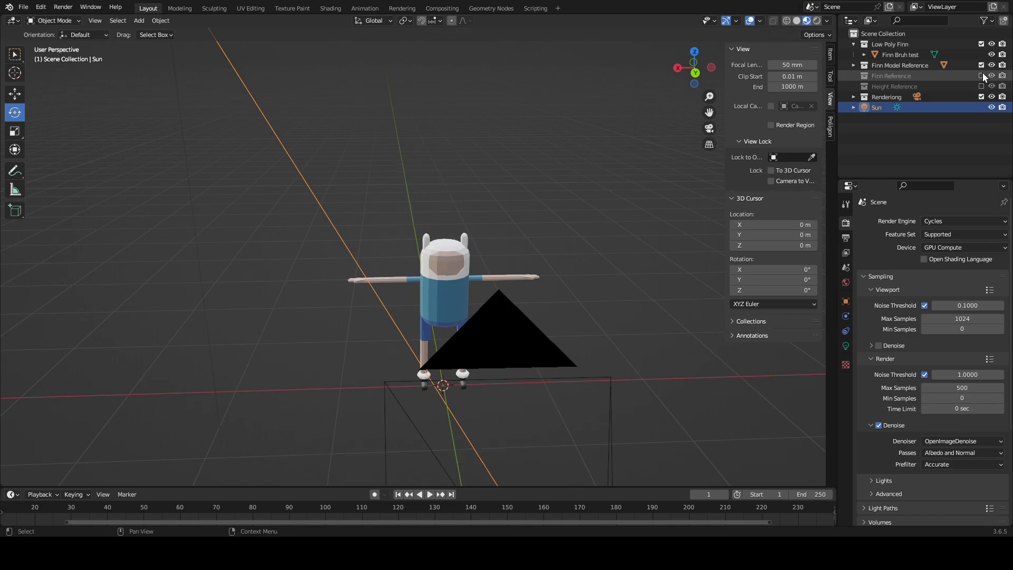
drag(882, 107, 879, 96)
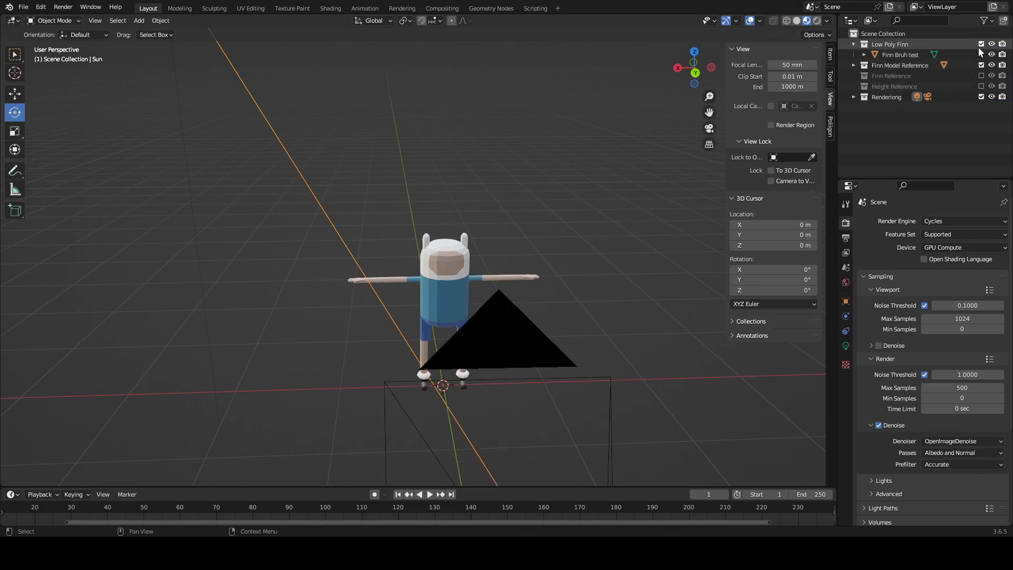
Step: Exclude the Finn Model Reference collection from the view layer and render the scene again
click(854, 45)
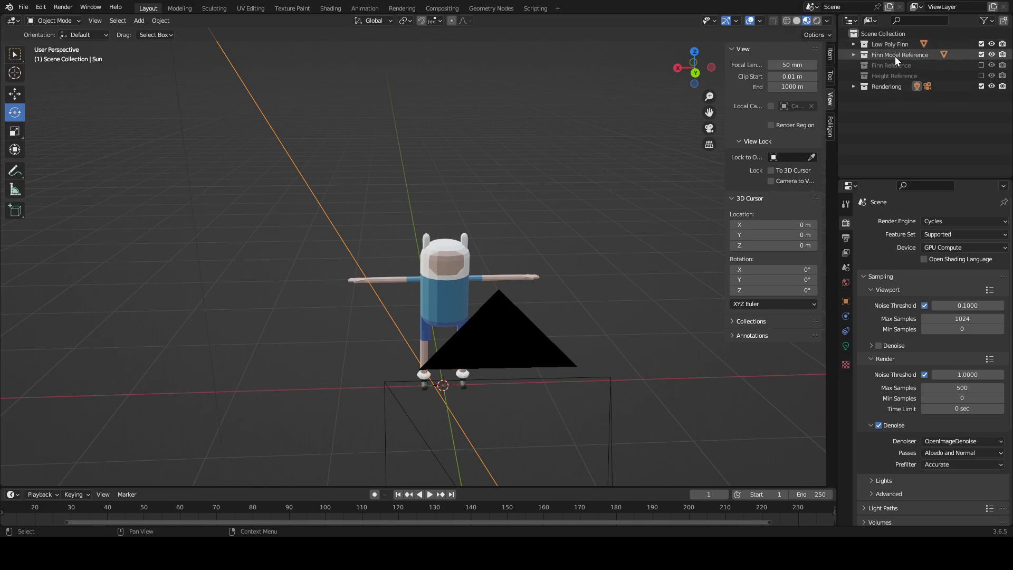
click(982, 54)
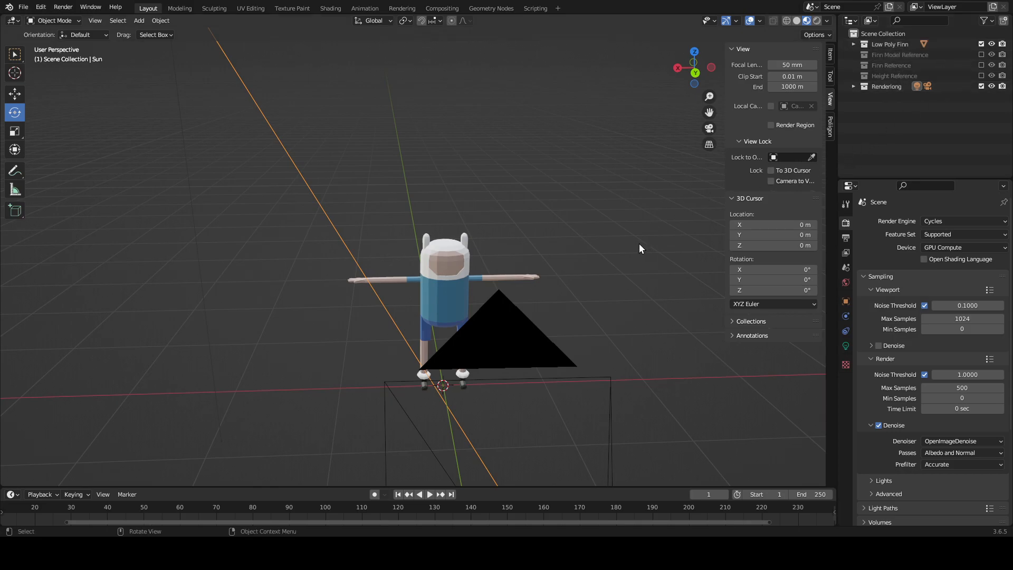
key(F12)
Step: Add a Subdivision Surface modifier to the low-poly Finn body
scroll(577, 236, up, 2)
click(463, 335)
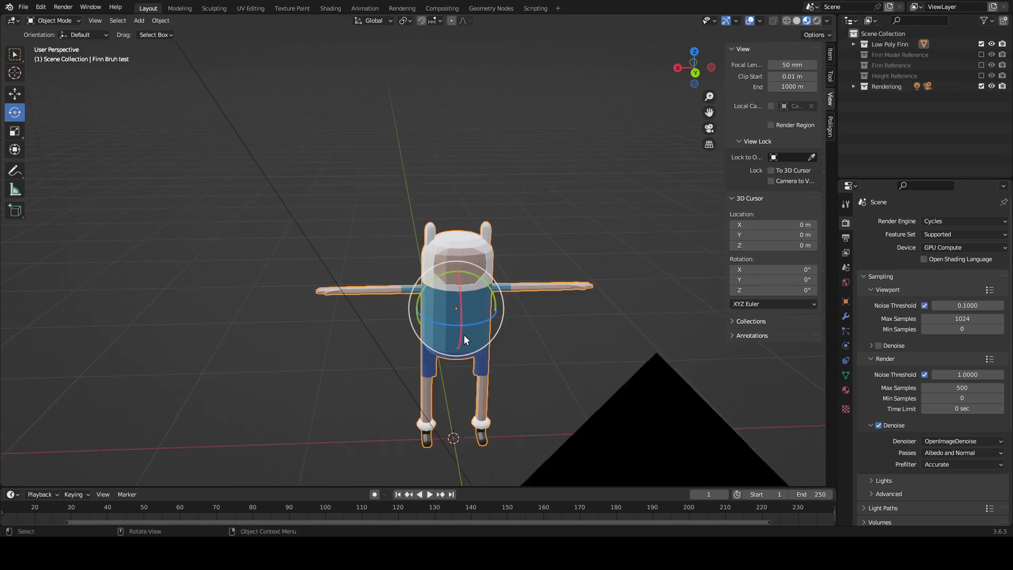
click(845, 317)
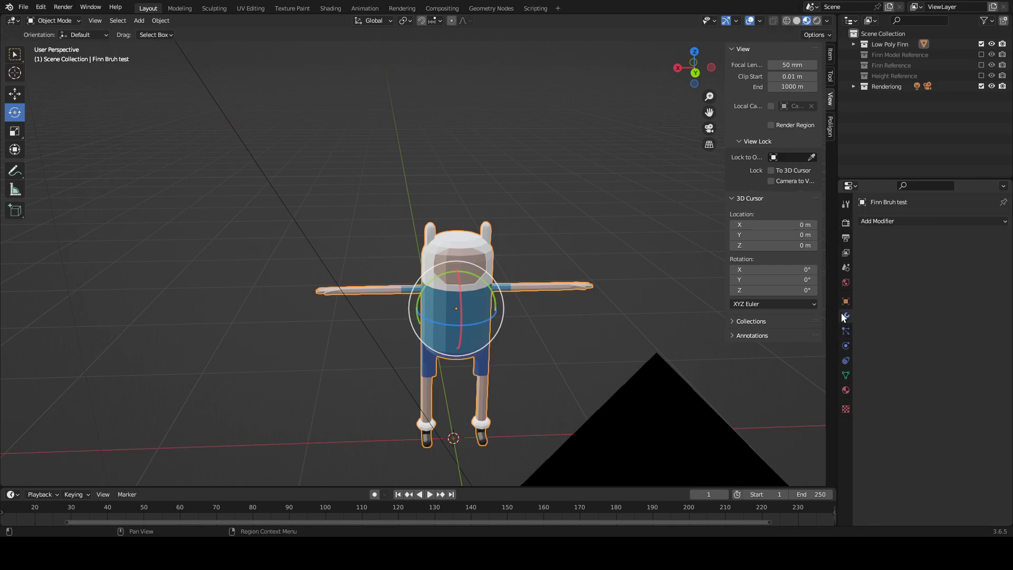
click(928, 216)
click(813, 415)
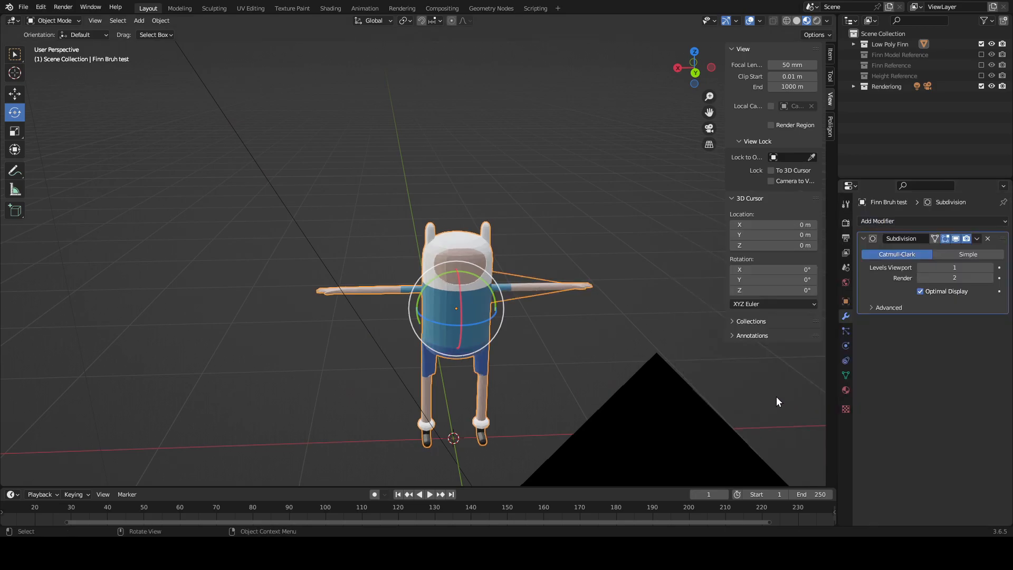
Step: Examine how subdivision smooths the boundary between shirt and pants around the hips, comparing the smoothed body with its editable mesh
middle_drag(777, 397, 514, 244)
scroll(501, 264, up, 5)
scroll(494, 285, up, 2)
shift+middle_drag(501, 309, 590, 219)
scroll(558, 259, up, 3)
shift+middle_drag(600, 342, 570, 299)
key(Tab)
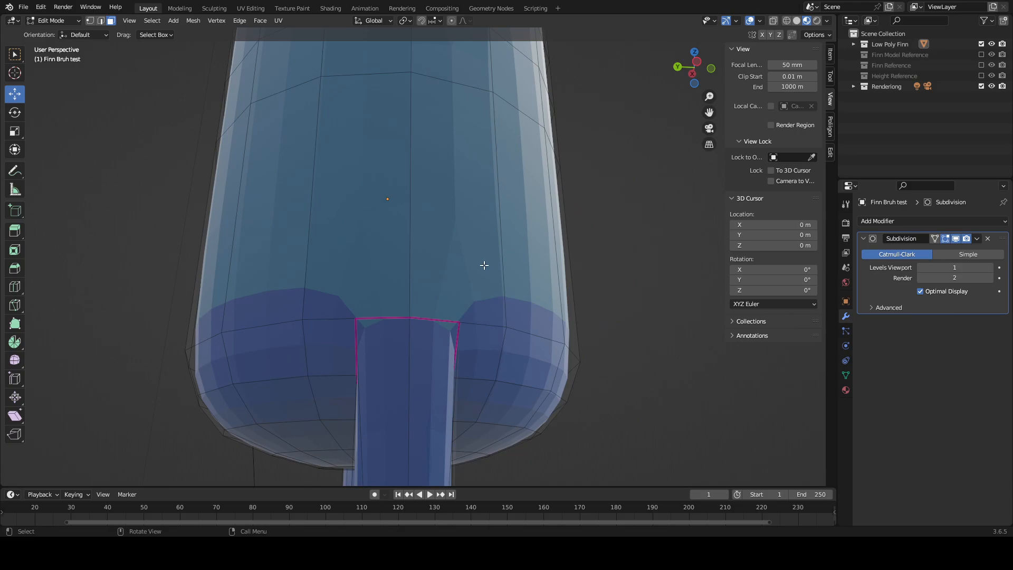
scroll(481, 265, down, 2)
middle_drag(491, 274, 632, 307)
key(Tab)
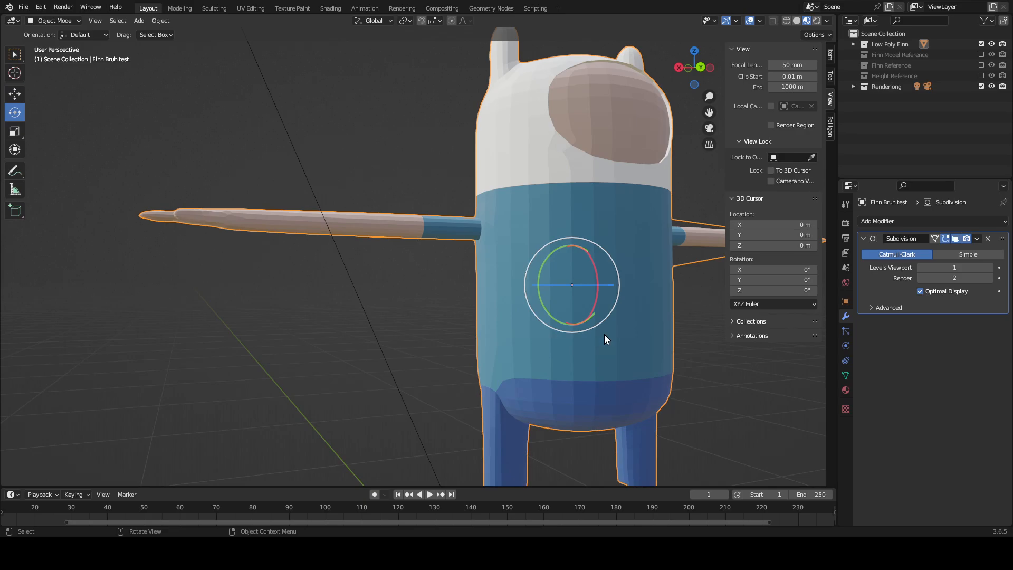
key(Tab)
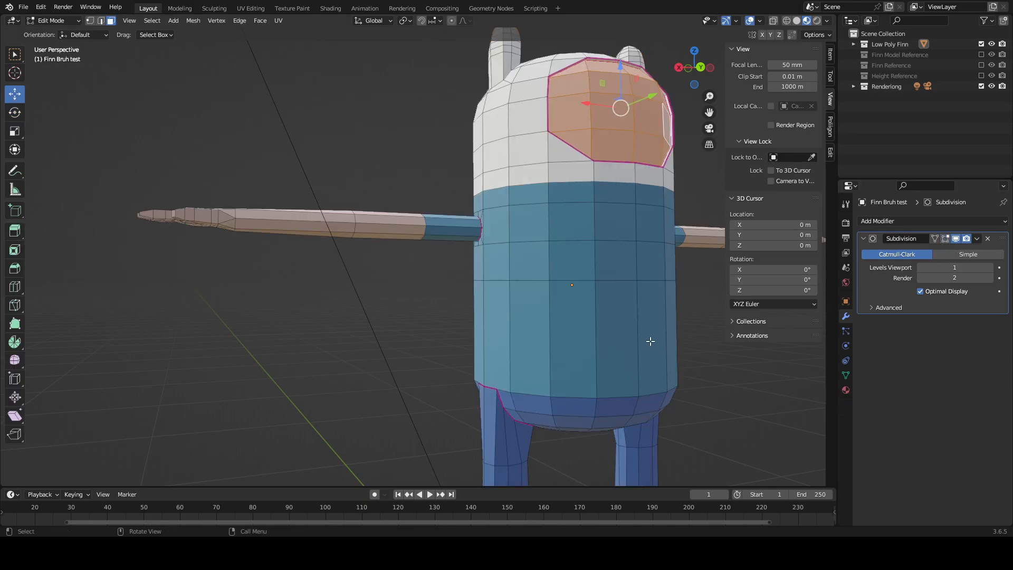
middle_drag(708, 344, 446, 278)
scroll(637, 293, down, 2)
key(Tab)
key(Tab)
scroll(558, 277, up, 2)
middle_drag(559, 278, 636, 283)
Step: Try a horizontal loop cut across the lower shirt, slid down close to the top of the pants
key(ctrl+r)
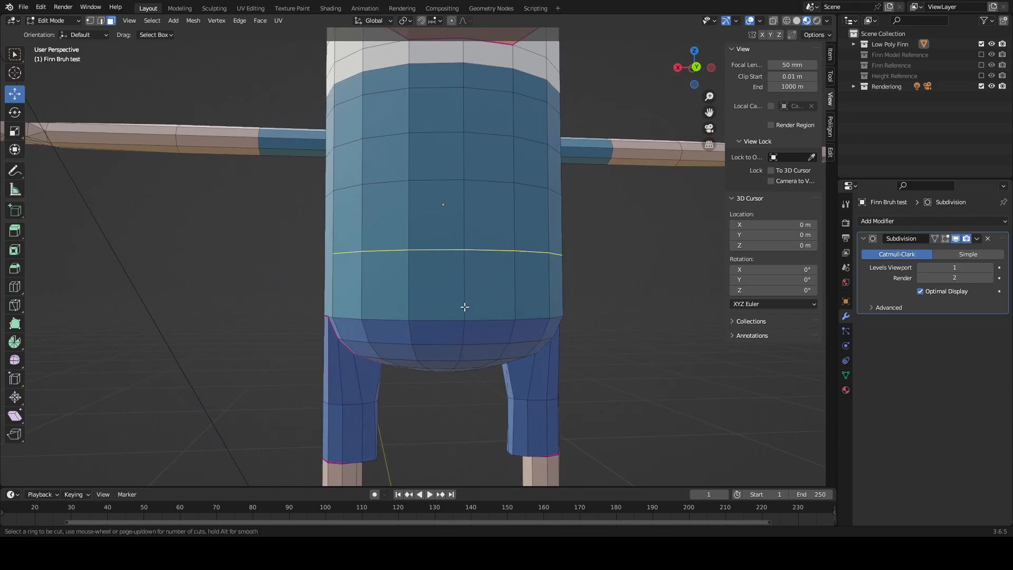
click(477, 278)
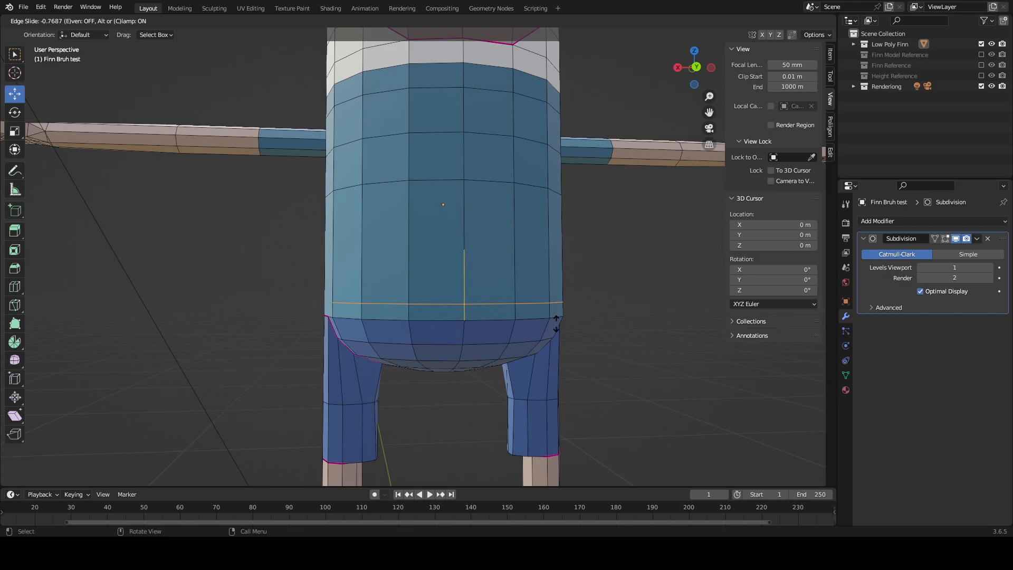
click(556, 323)
middle_drag(558, 323, 536, 311)
scroll(539, 304, up, 3)
scroll(553, 302, down, 1)
click(606, 292)
middle_drag(603, 302, 493, 275)
Step: Add a horizontal loop cut across the front of the lower shirt, leaving it centered without sliding
key(ctrl+r)
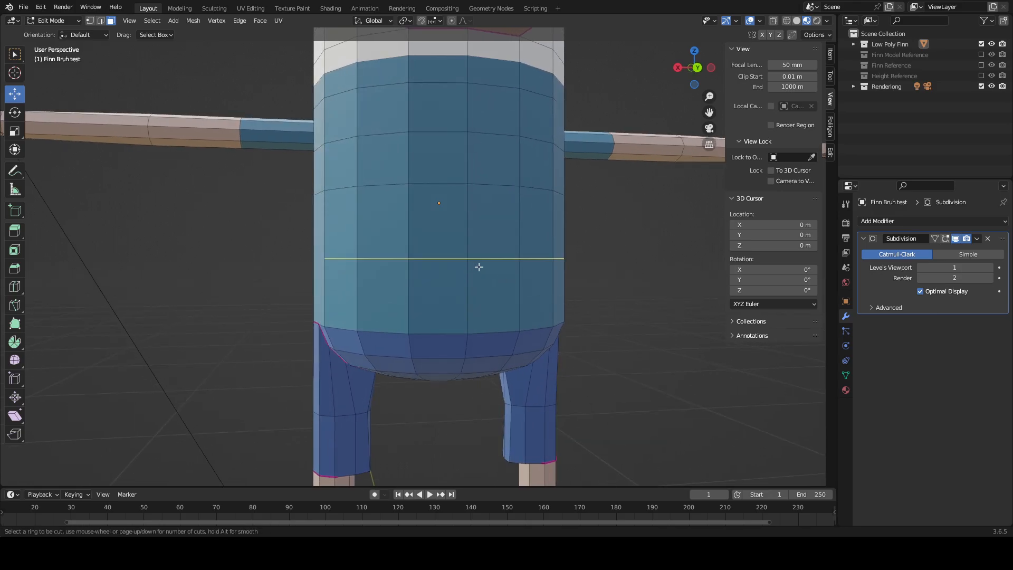
click(578, 258)
right_click(579, 257)
middle_drag(644, 249, 556, 248)
Step: Undo the last change and add a matching centered horizontal loop cut across the back of the lower shirt
key(ctrl+z)
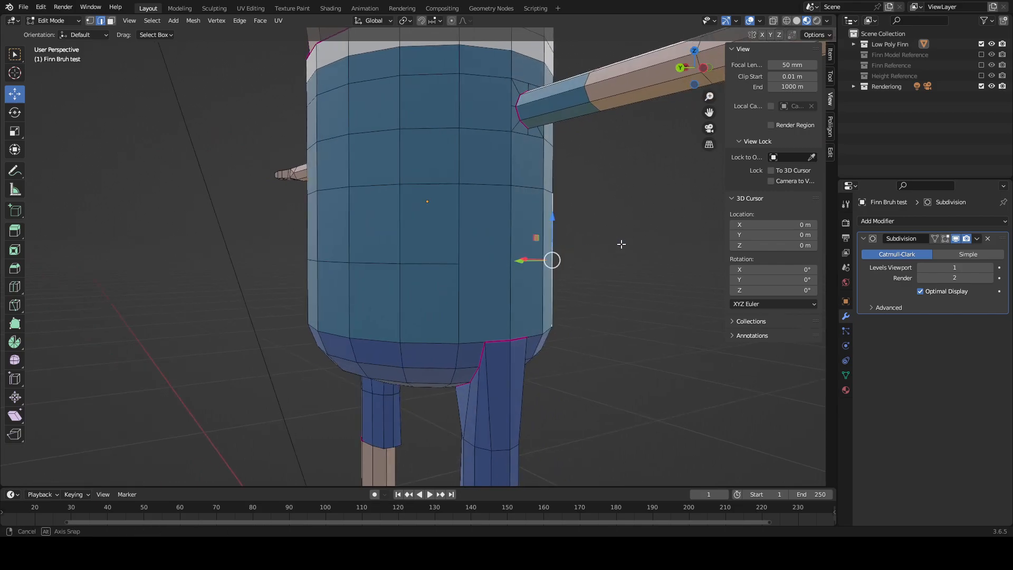
middle_drag(622, 245, 527, 243)
key(ctrl+r)
click(466, 253)
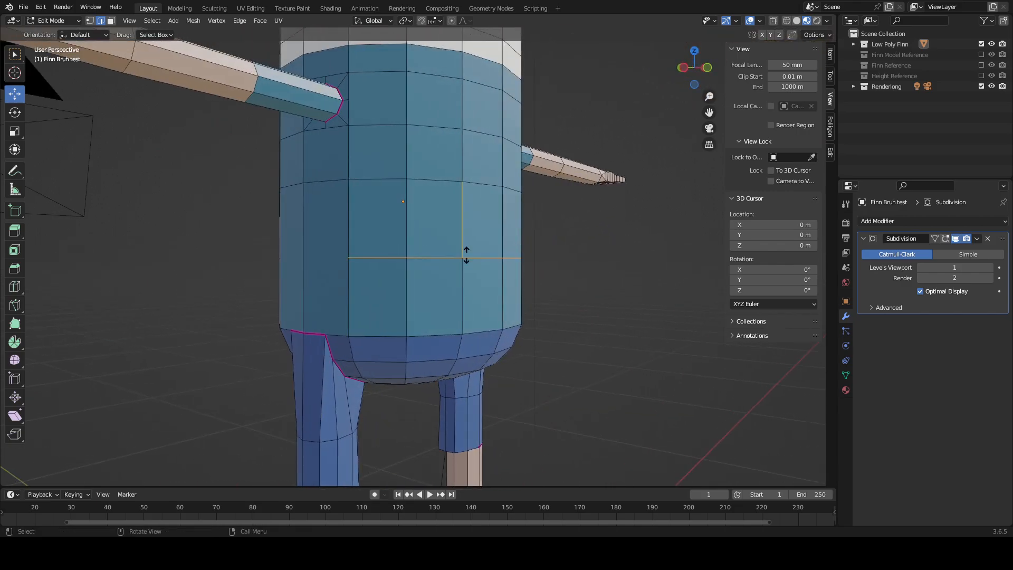
right_click(466, 253)
click(477, 256)
Step: Cut edges with the Knife through the edge midpoints on both sides of the lower shirt, connecting the front and back cuts
middle_drag(585, 258, 606, 261)
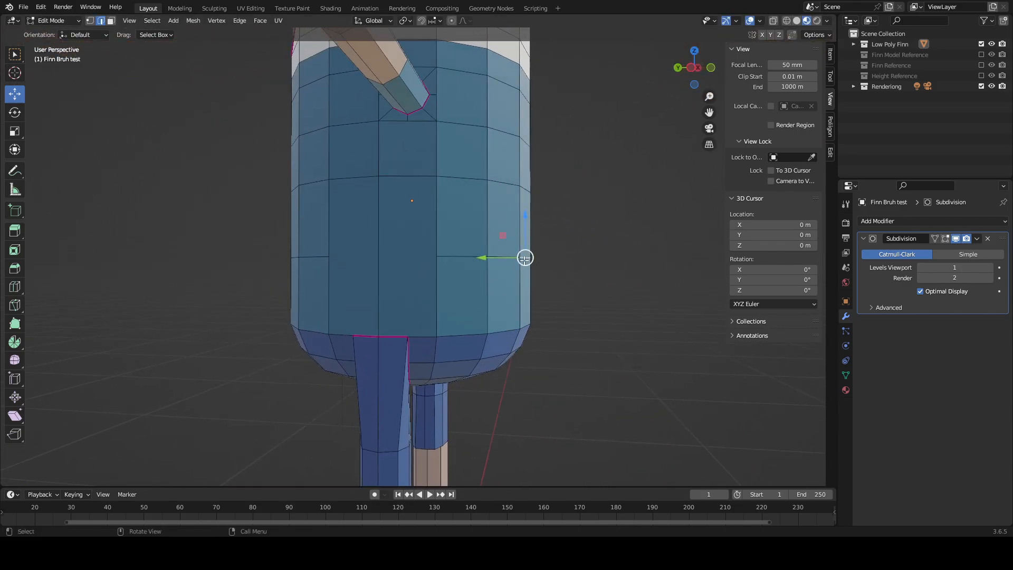
key(k)
click(436, 256)
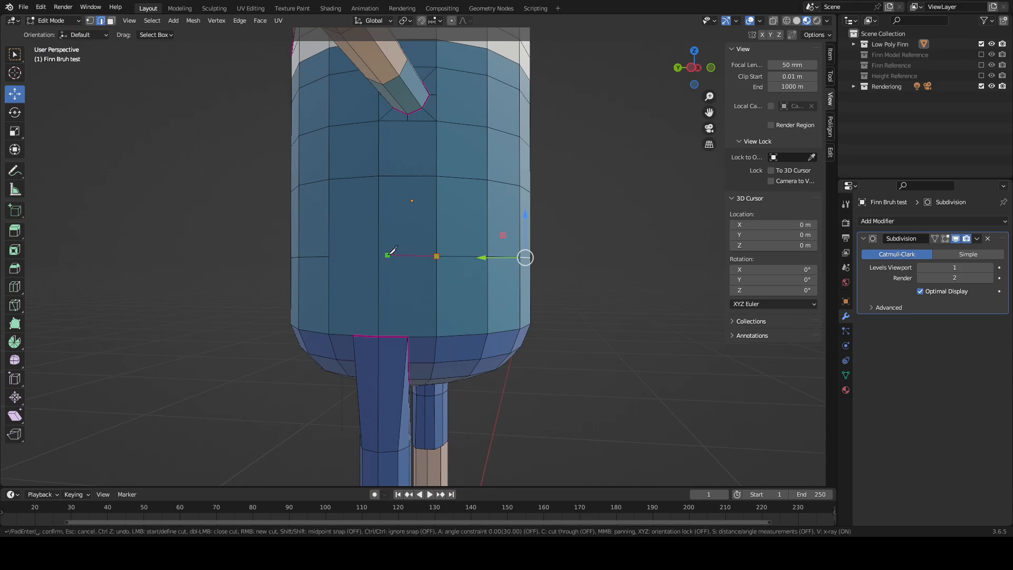
key(shift)
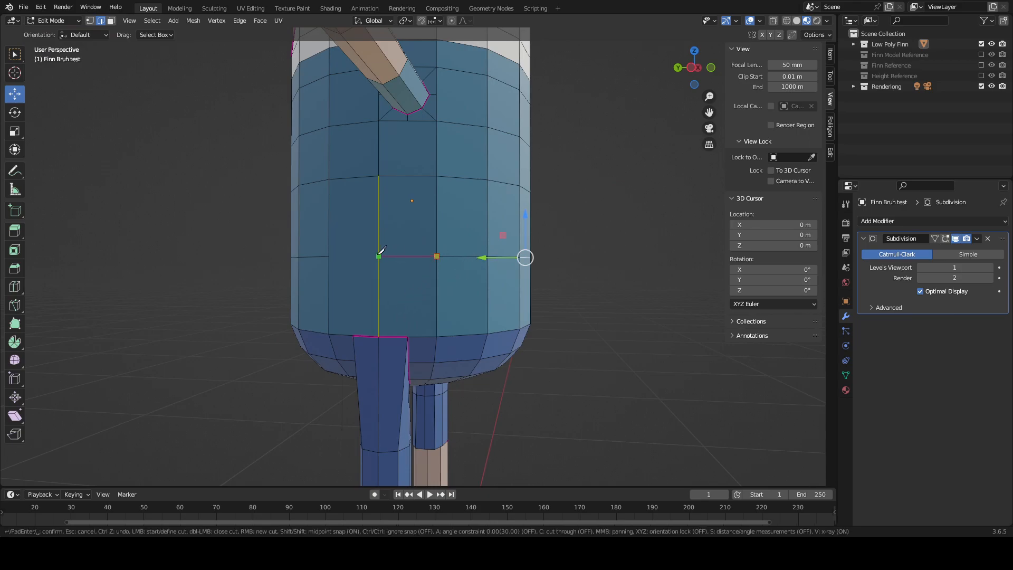
click(330, 257)
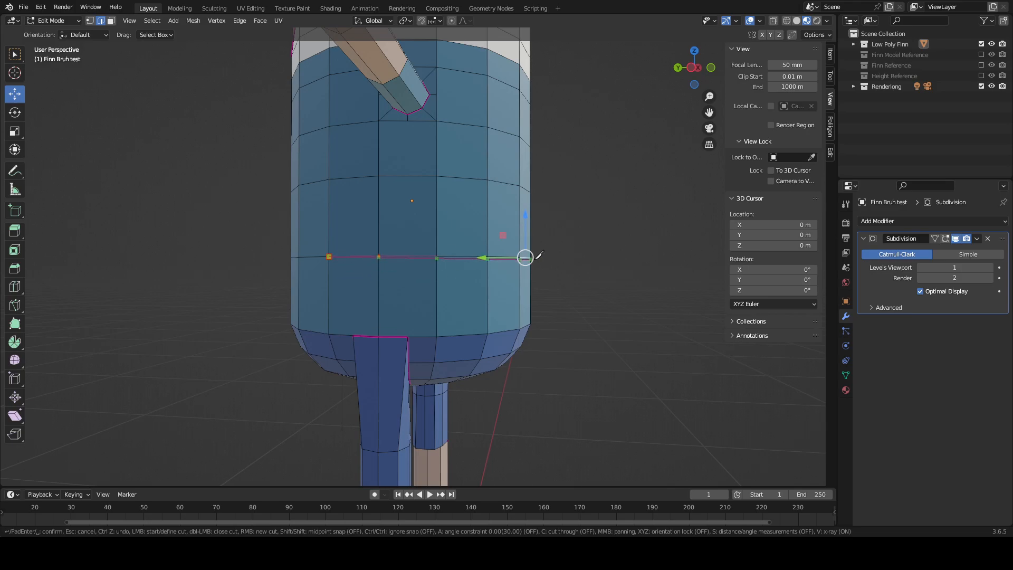
middle_drag(539, 256, 501, 256)
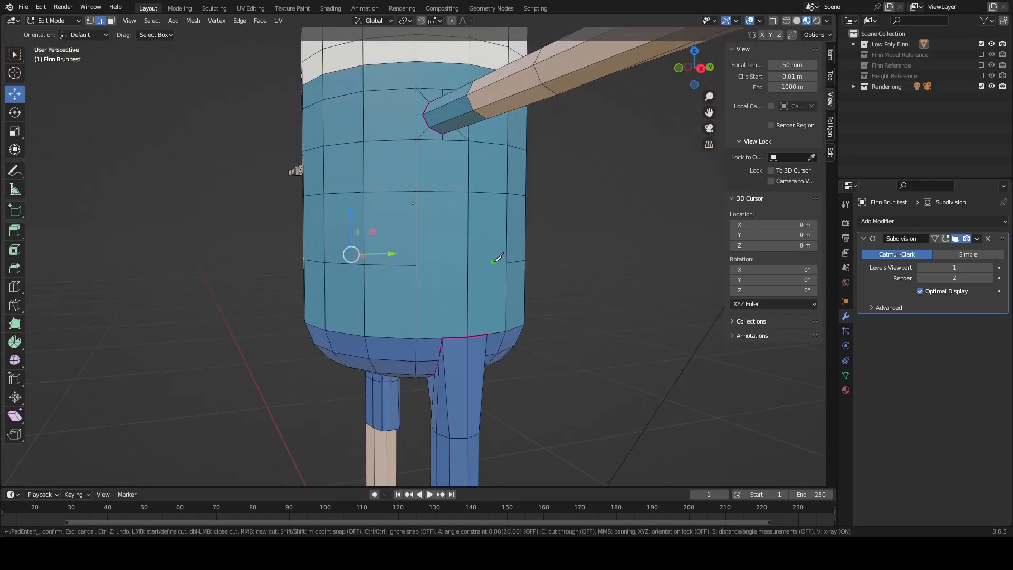
click(468, 265)
click(417, 265)
key(Return)
Step: Select the full edge loop around the lower shirt and move it down along Z to just above the pants
middle_drag(599, 276, 425, 260)
alt+click(464, 258)
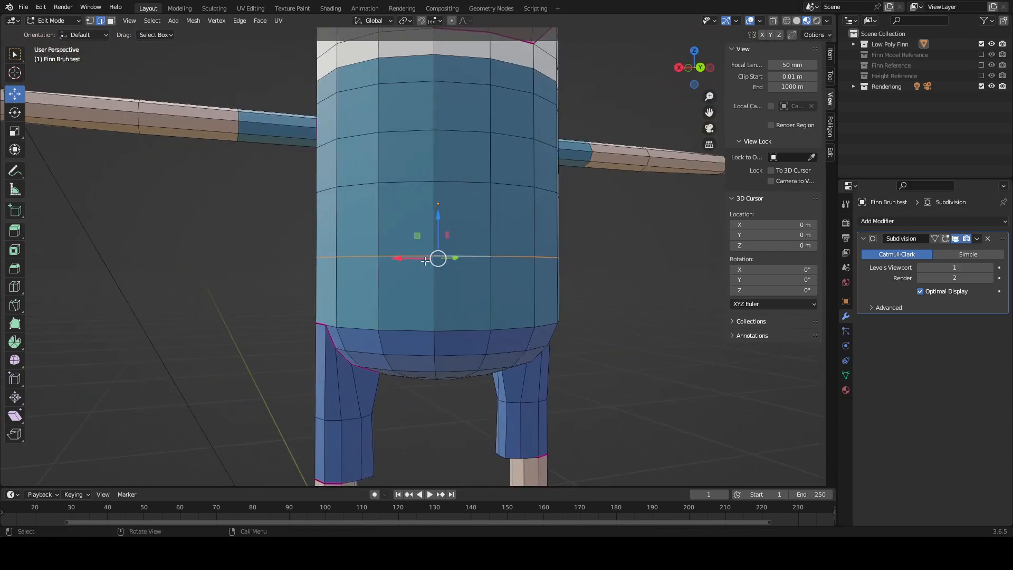
drag(439, 216, 439, 260)
Step: Select the narrow band of faces just above the pants, front and back, assign Material.006 to it, and return to Object Mode
middle_drag(537, 278, 628, 315)
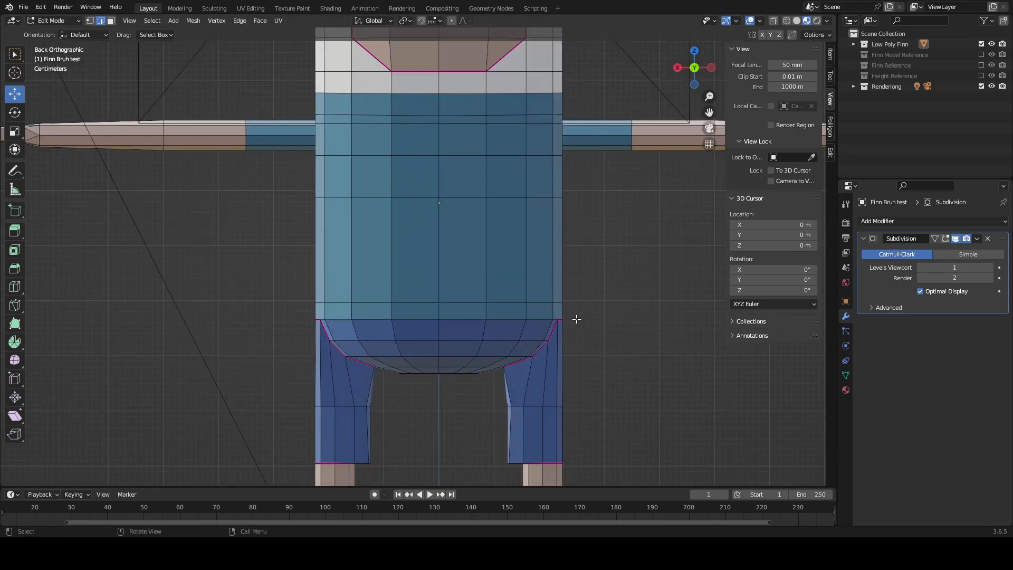
key(alt+z)
drag(305, 305, 581, 317)
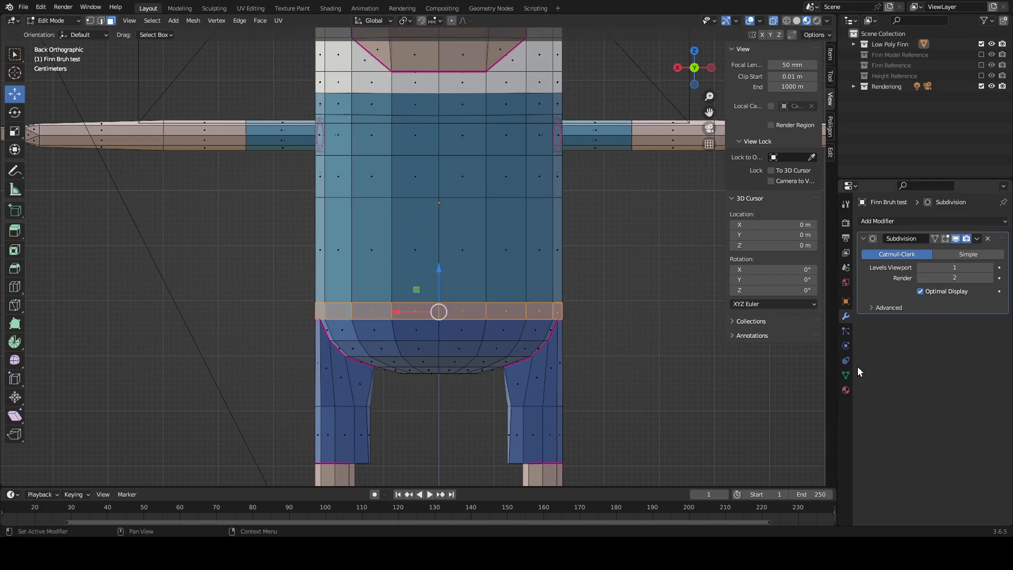
click(846, 390)
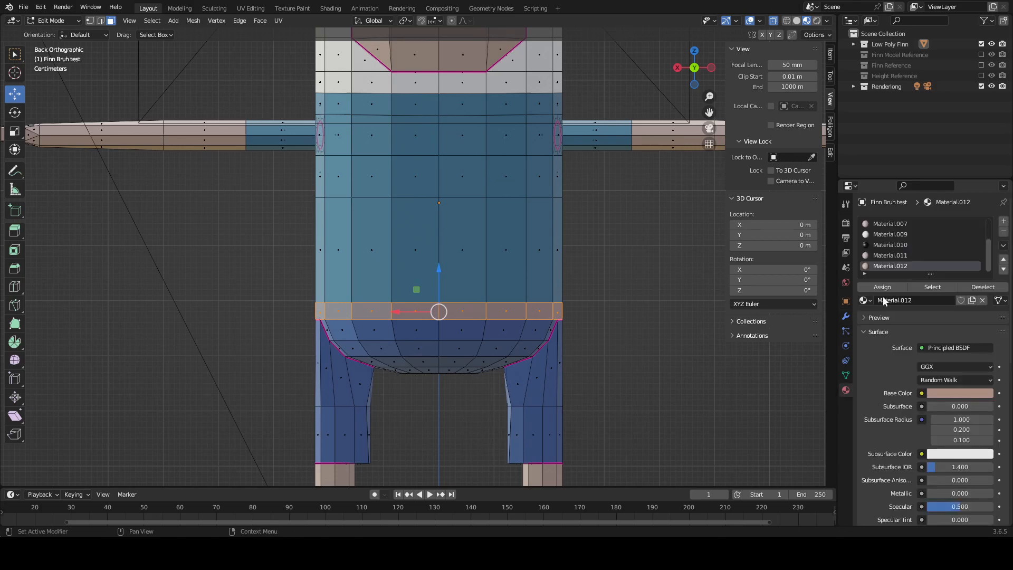
scroll(903, 247, up, 3)
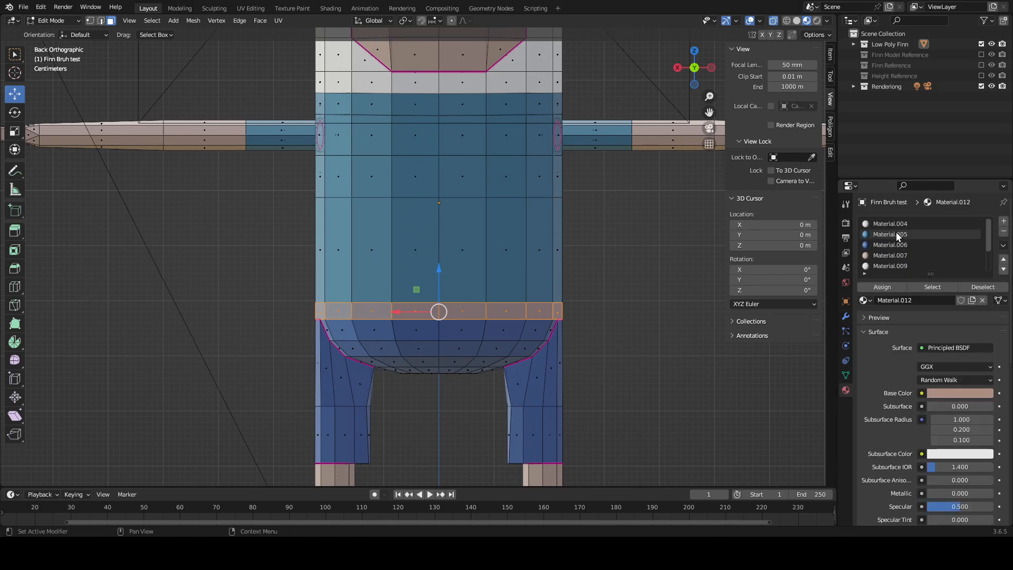
click(896, 234)
mouse_move(635, 317)
middle_down()
mouse_move(656, 310)
mouse_move(641, 308)
middle_up()
click(880, 244)
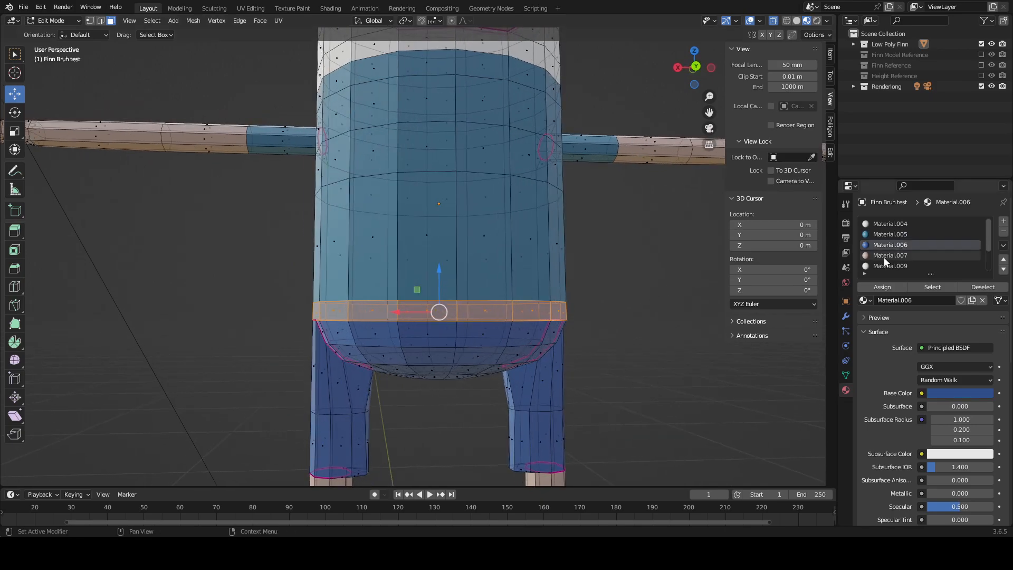
click(882, 287)
key(Tab)
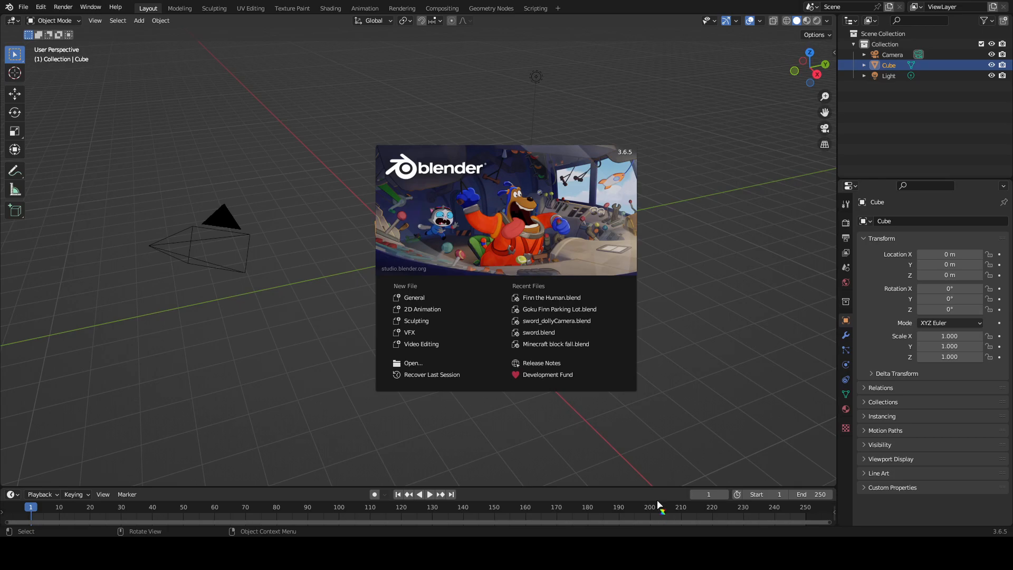
Step: Open the recent file Finn the Human.blend and enter Edit Mode on the low-poly Finn with the torso in view
click(556, 293)
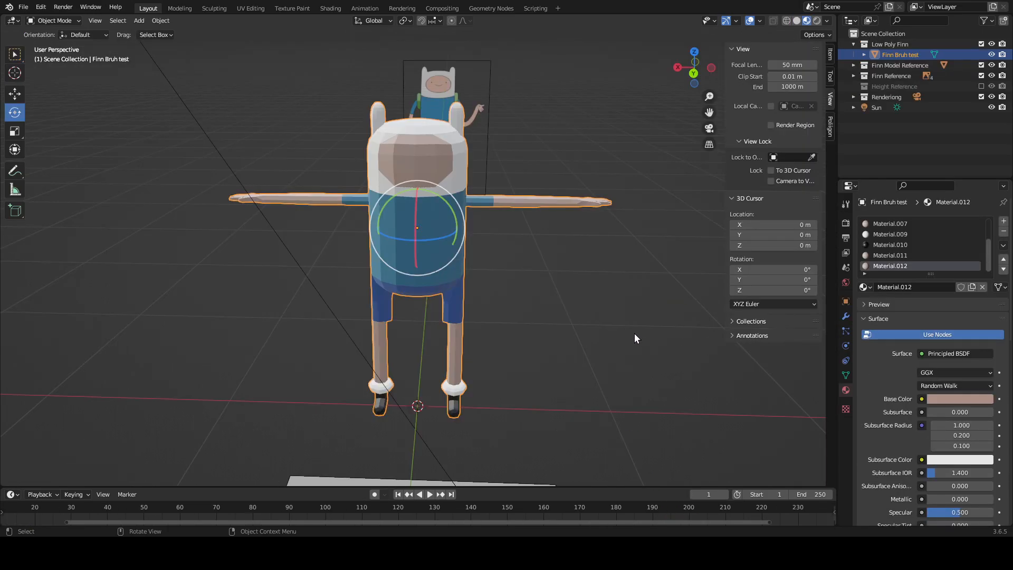
scroll(550, 352, up, 5)
middle_drag(551, 352, 489, 381)
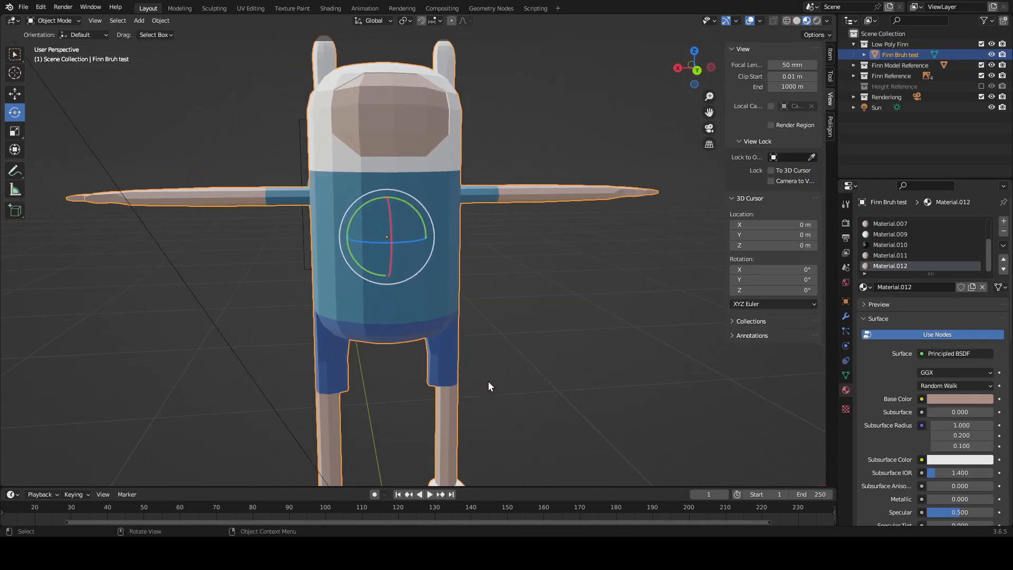
key(grave)
click(543, 370)
key(Tab)
middle_drag(561, 375, 584, 314)
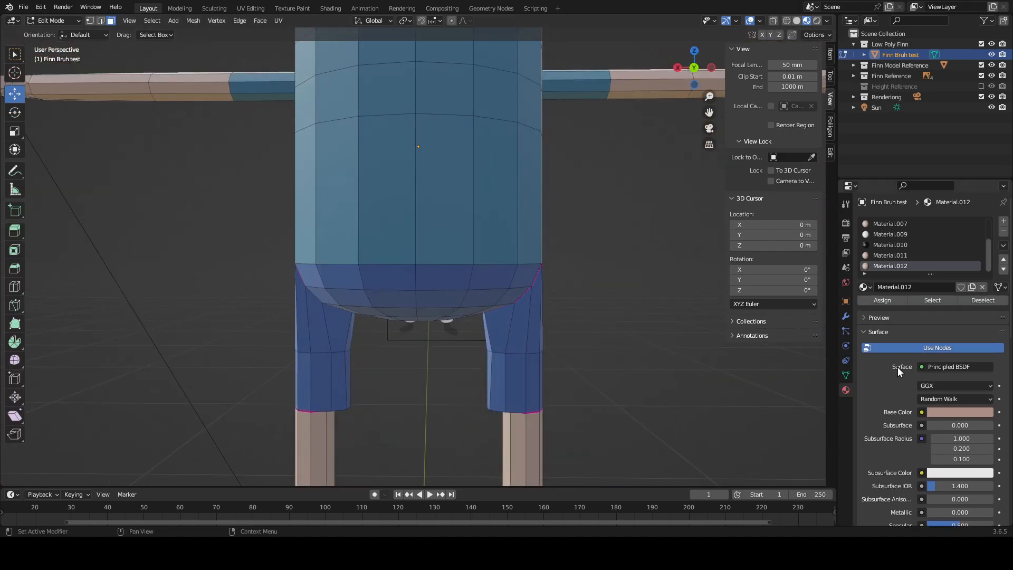
Step: Examine the body's modifiers and its mesh around the waist, using X-ray in the back view to compare it with the reference drawing
click(846, 315)
scroll(582, 279, down, 4)
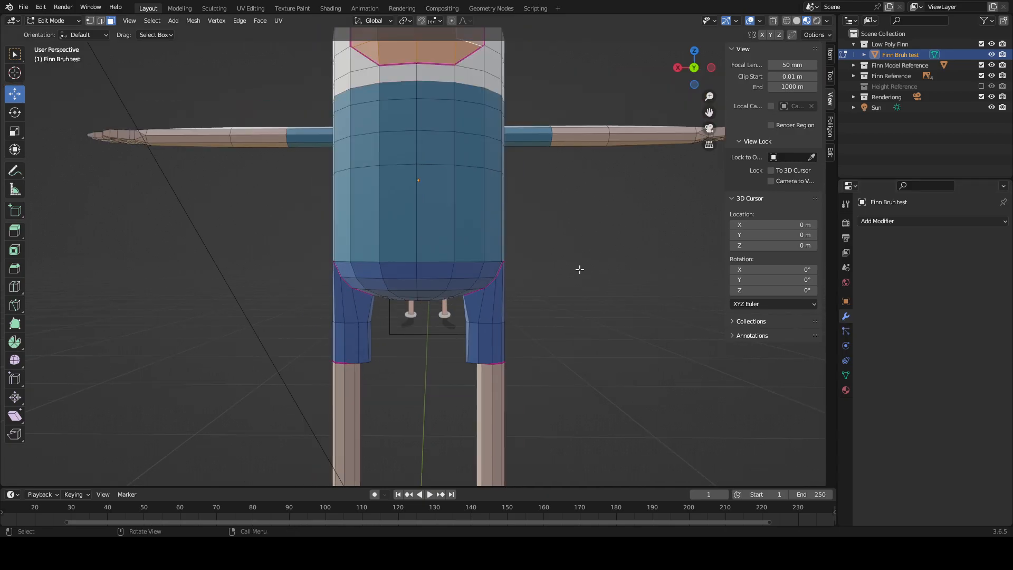
mouse_move(581, 269)
middle_down()
mouse_move(603, 285)
mouse_move(635, 278)
mouse_move(552, 306)
mouse_move(605, 267)
mouse_move(592, 280)
middle_up()
scroll(632, 281, up, 3)
scroll(552, 307, down, 2)
scroll(552, 306, down, 3)
scroll(551, 306, up, 3)
scroll(549, 246, down, 4)
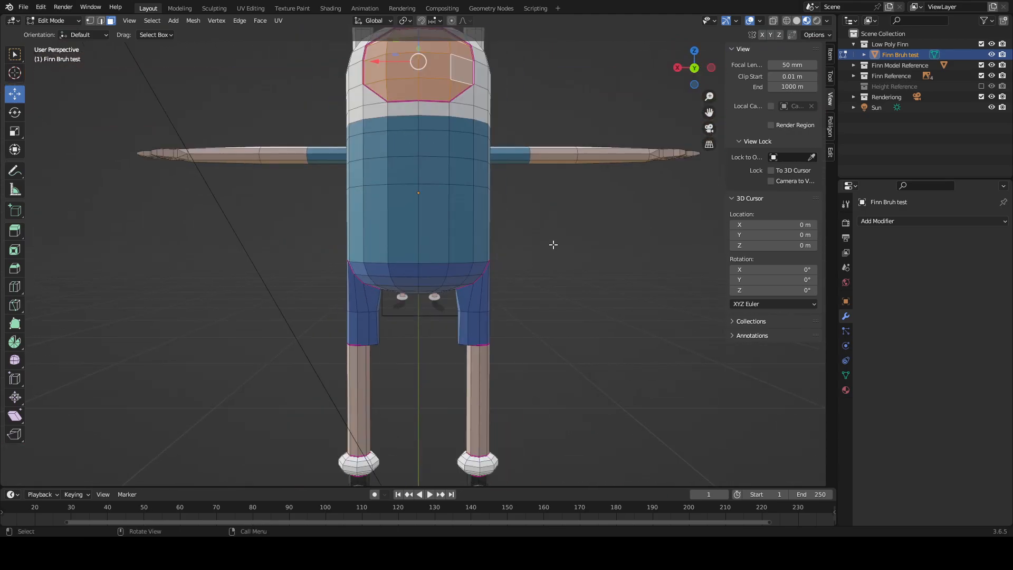
key(alt+z)
middle_drag(556, 242, 552, 249)
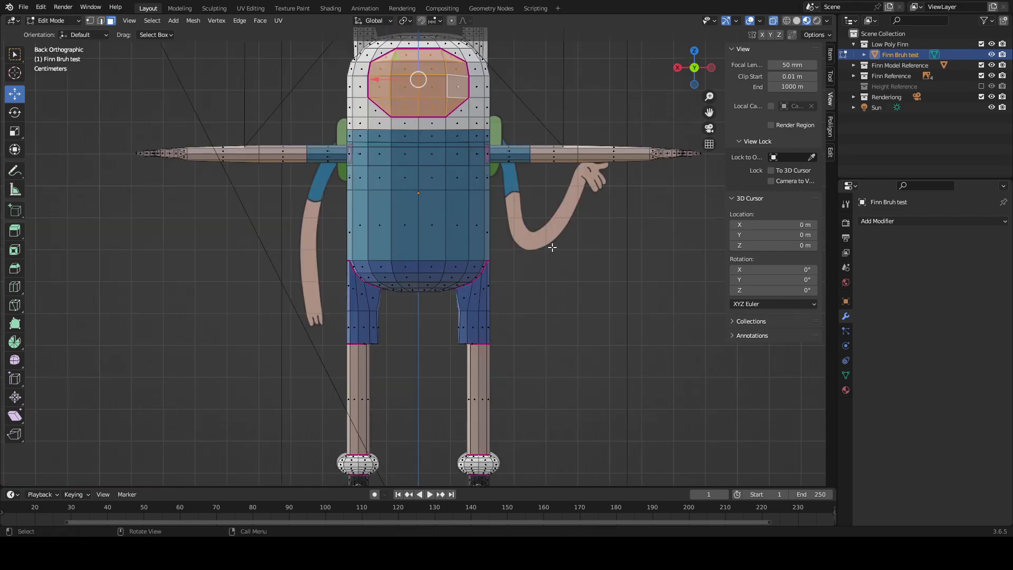
shift+middle_drag(566, 212, 557, 237)
scroll(557, 238, up, 2)
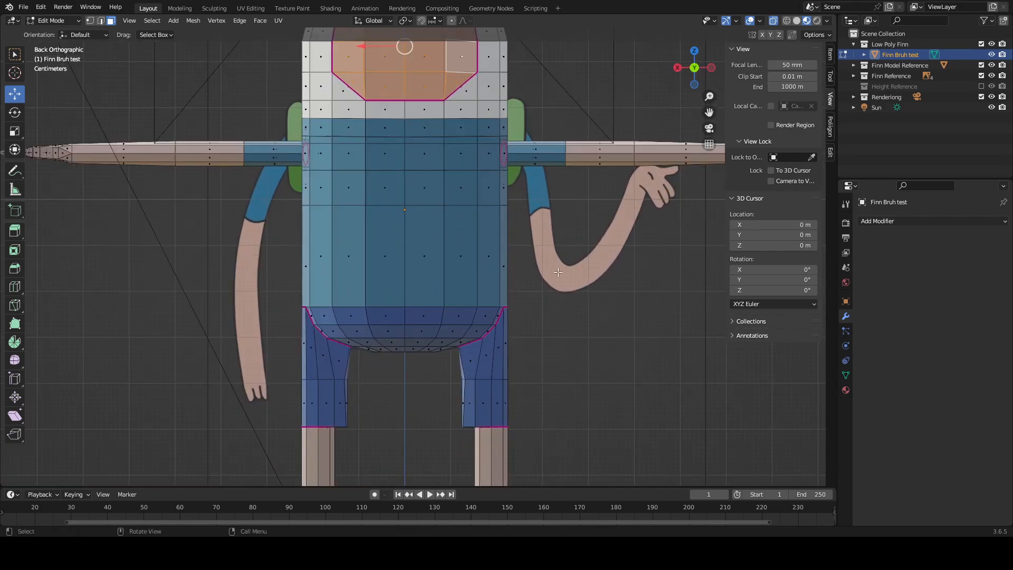
scroll(558, 271, down, 2)
key(Tab)
key(Tab)
key(Tab)
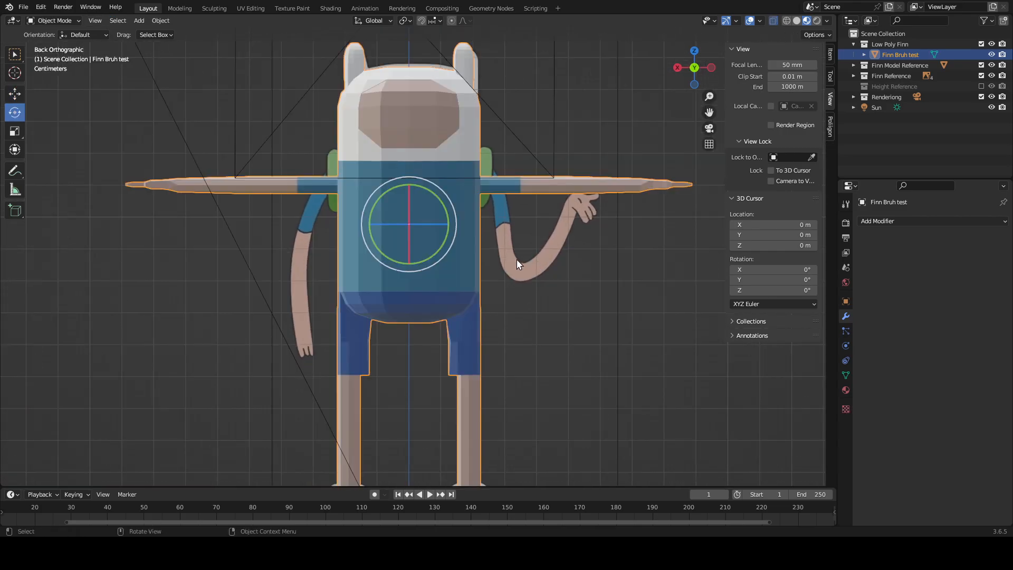
Step: Select the Finn reference image and set its opacity to 1.000
click(547, 260)
click(846, 345)
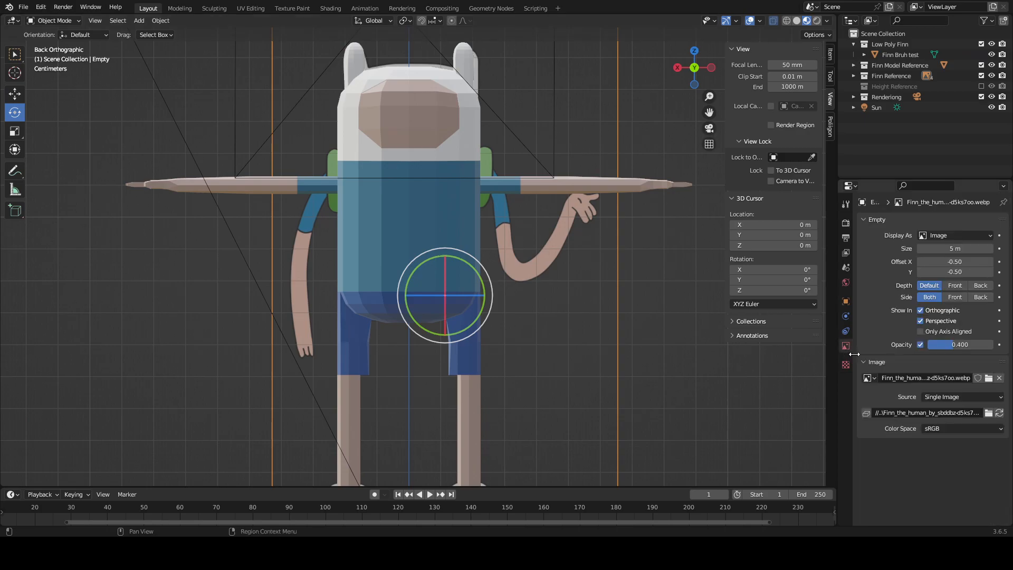
drag(939, 344, 992, 344)
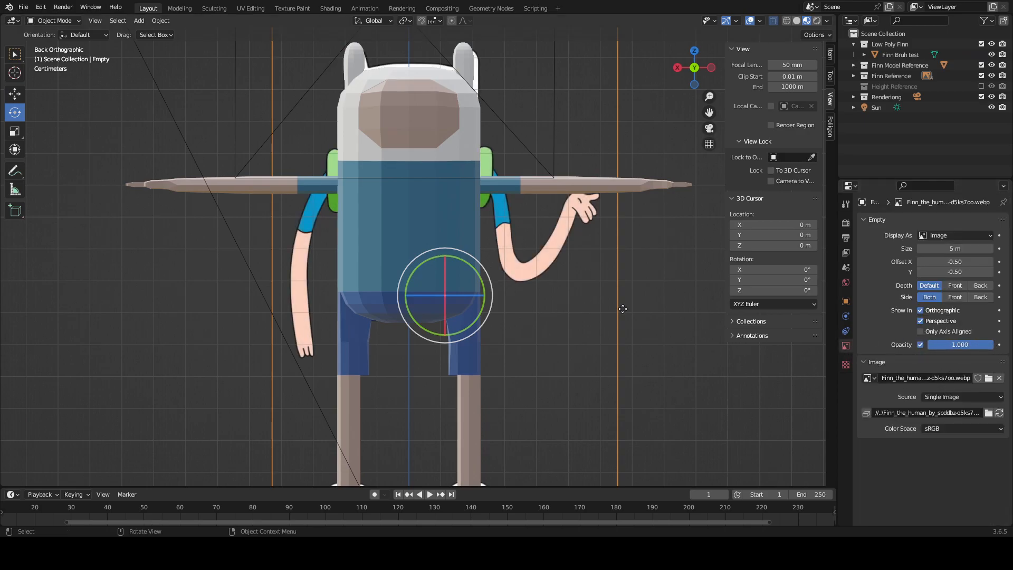
Step: Switch the viewport to solid shading and set the reference image's opacity to 0.4
click(795, 20)
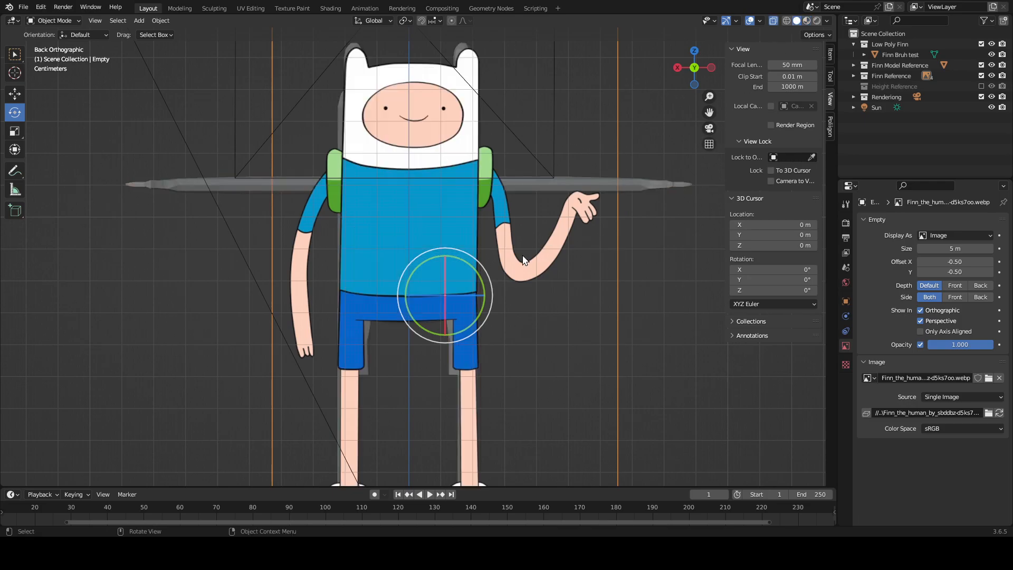
scroll(520, 265, up, 1)
mouse_move(956, 344)
mouse_down()
mouse_move(947, 344)
mouse_move(969, 344)
mouse_up()
text(.4)
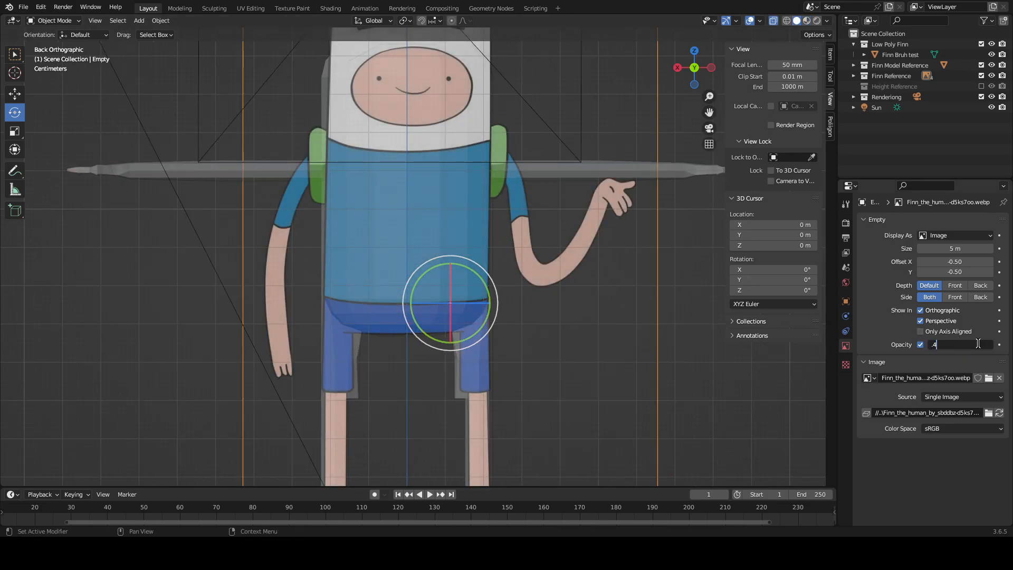
key(Return)
Step: Select the Finn body in the back view and enter Edit Mode on it
scroll(519, 291, up, 2)
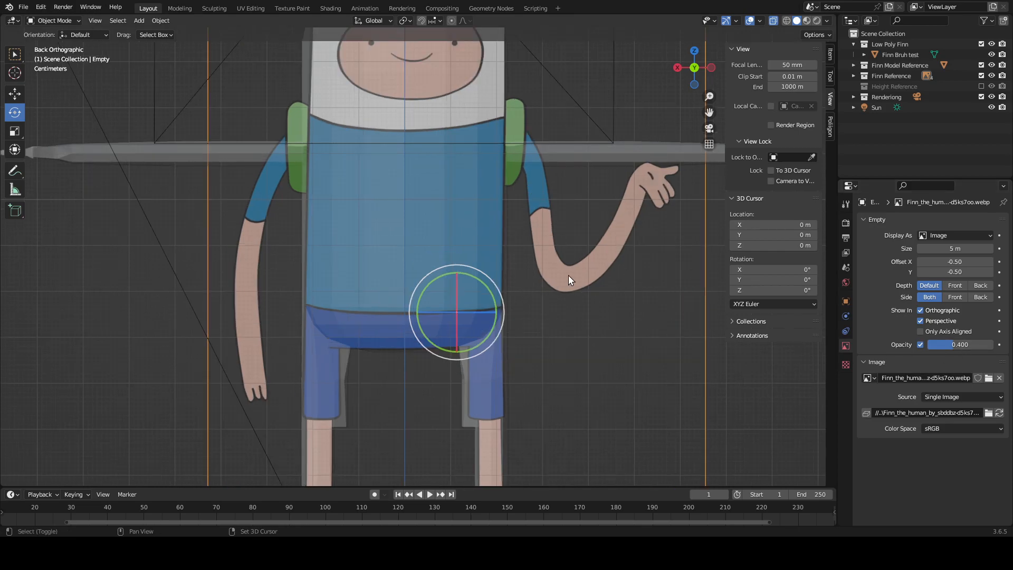
shift+middle_drag(569, 275, 588, 241)
scroll(588, 240, up, 1)
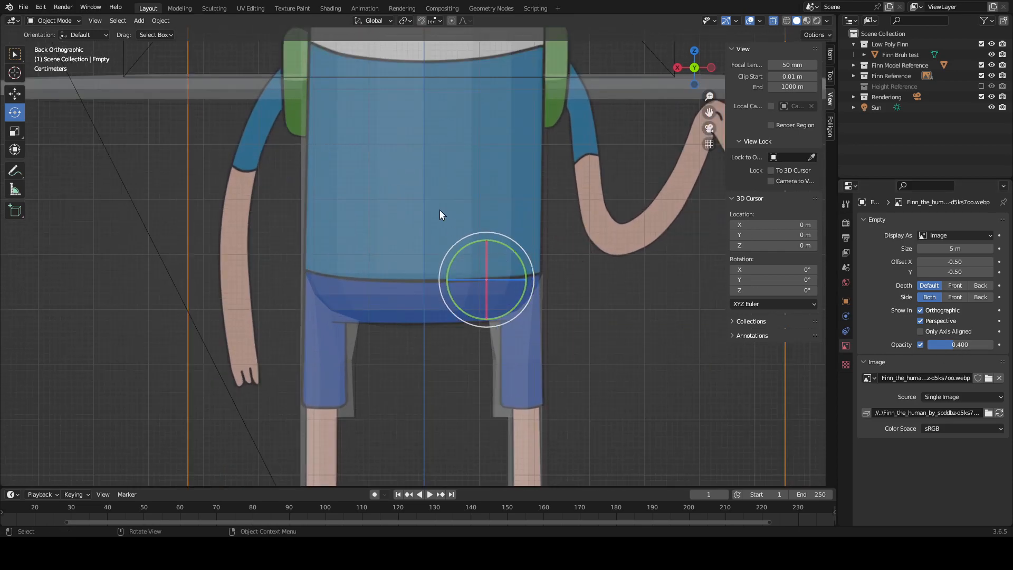
click(430, 185)
key(Tab)
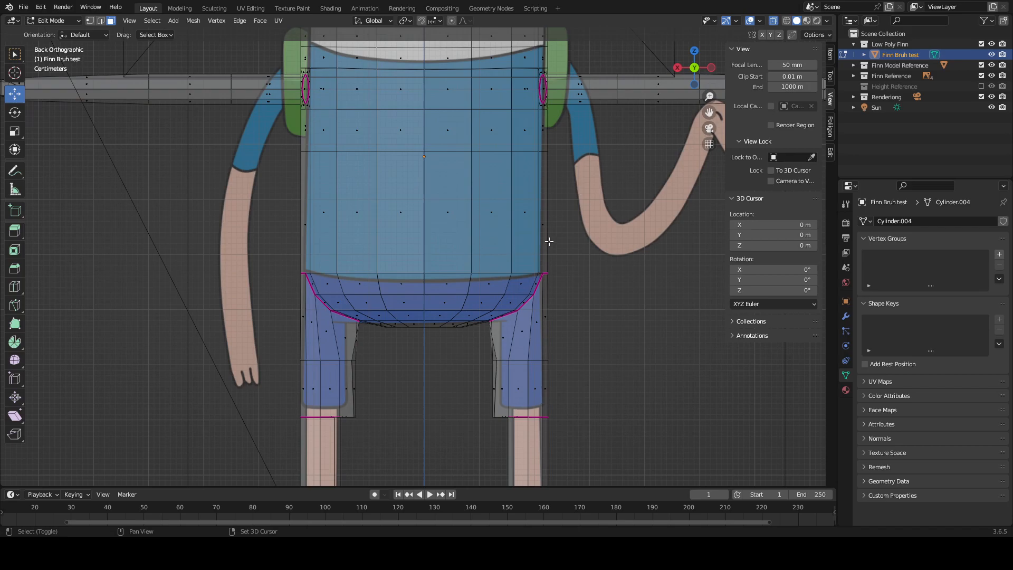
Step: Switch to edge selection and try to loop-select the edges along the boundary between shirt and pants with X-ray on
shift+middle_drag(549, 243, 626, 258)
scroll(625, 257, up, 1)
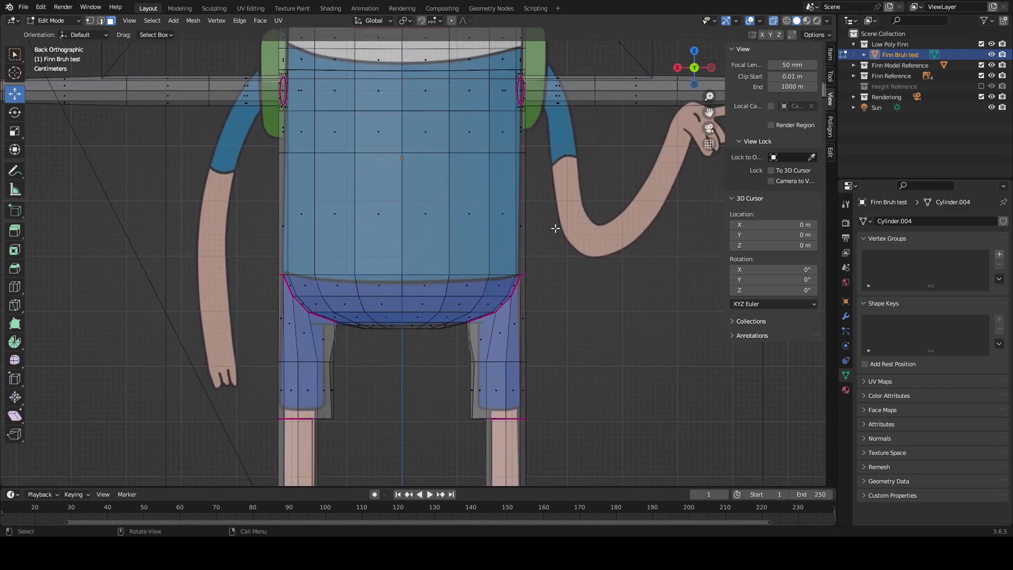
scroll(533, 222, up, 1)
middle_drag(528, 218, 464, 294)
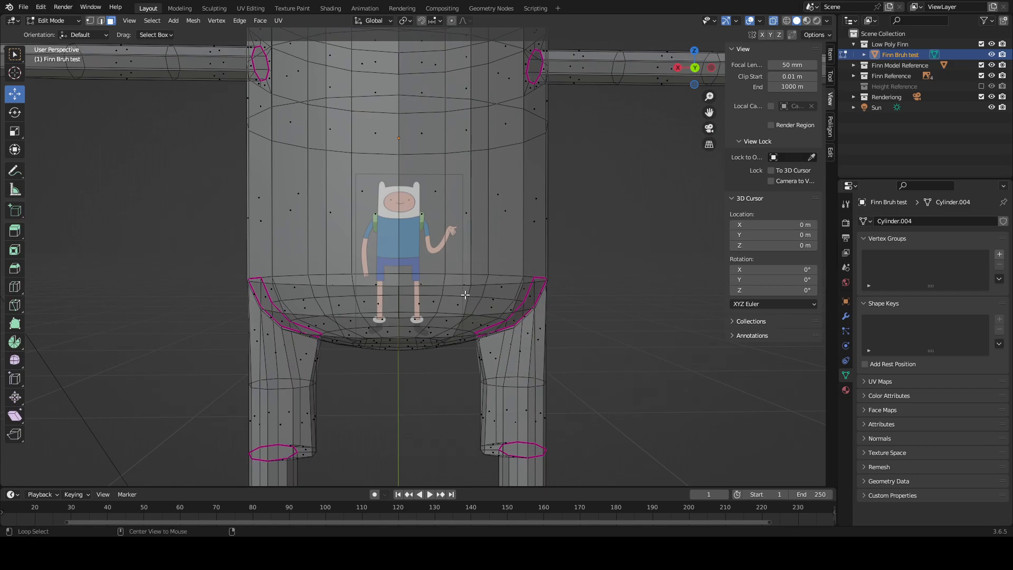
alt+click(440, 283)
click(608, 260)
click(100, 21)
middle_drag(580, 253, 424, 275)
alt+click(374, 305)
scroll(635, 301, up, 2)
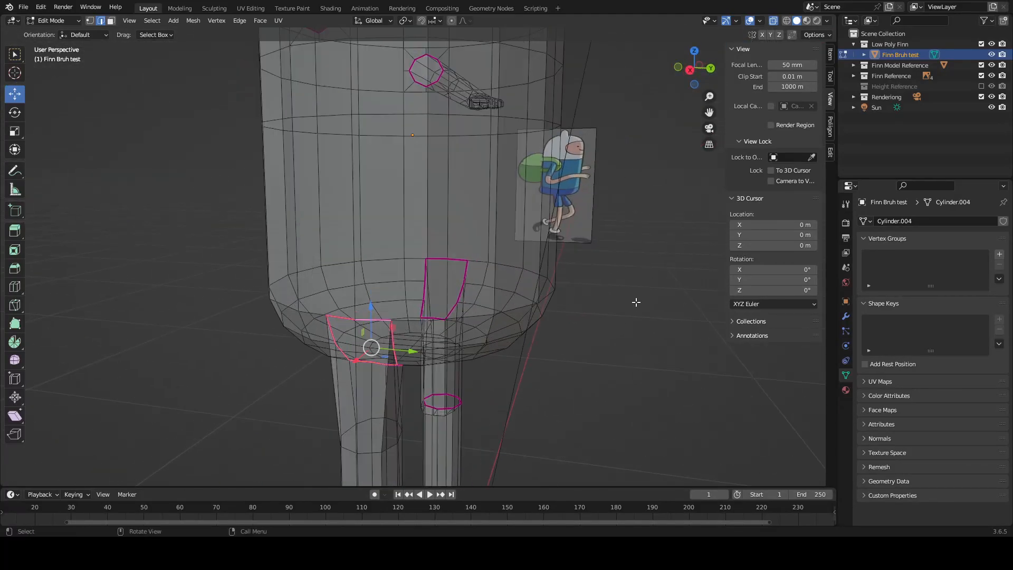
Step: Try to select the edge loop around the bottom of the shirt with X-ray off, and clear the selection
middle_drag(633, 276, 583, 281)
key(Tab)
key(Tab)
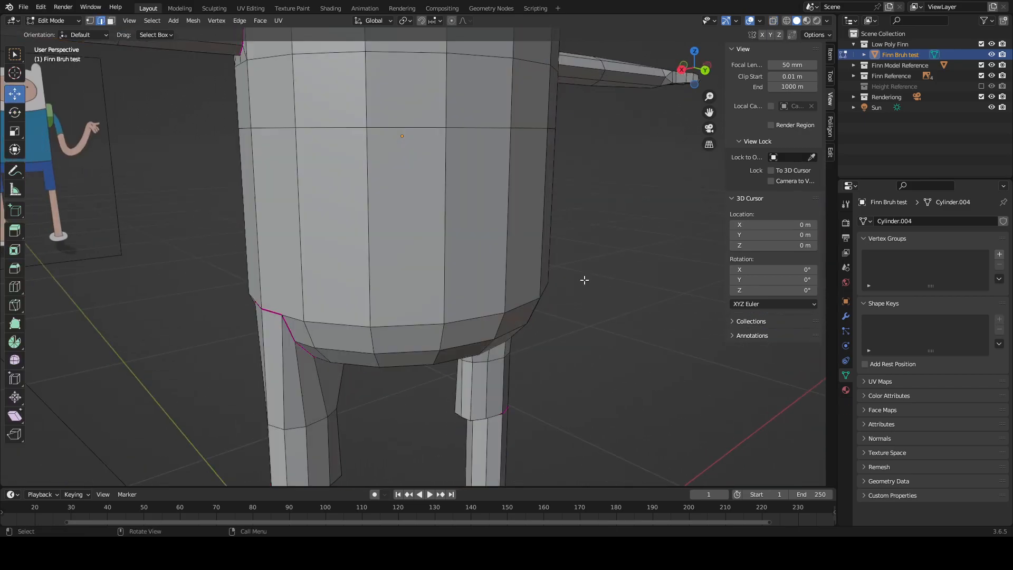
scroll(583, 280, up, 3)
alt+click(263, 337)
scroll(574, 316, down, 5)
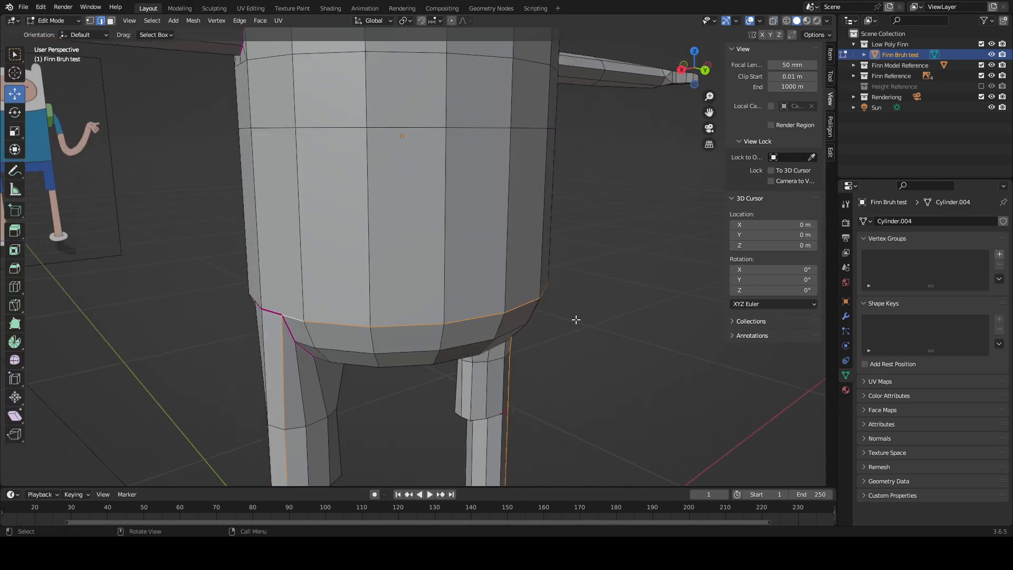
middle_drag(535, 381, 479, 365)
scroll(490, 361, up, 2)
click(609, 304)
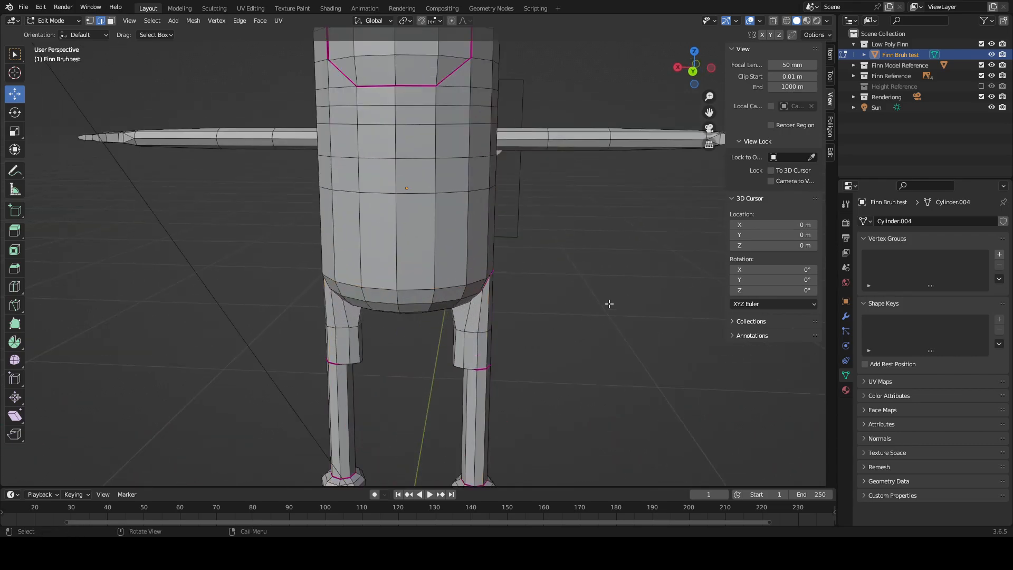
Step: Try to box-select the edge loop around the bottom of the shirt in the back orthographic view with X-ray on
scroll(606, 303, up, 2)
middle_drag(601, 301, 588, 275)
key(ctrl+KP_1)
key(alt+z)
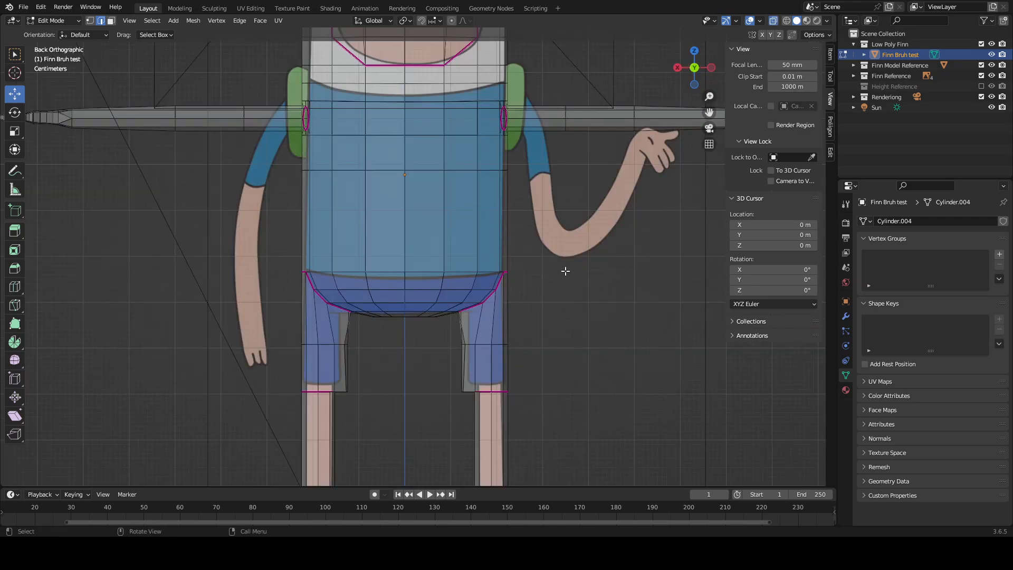
key(b)
drag(372, 263, 281, 267)
click(543, 282)
click(536, 273)
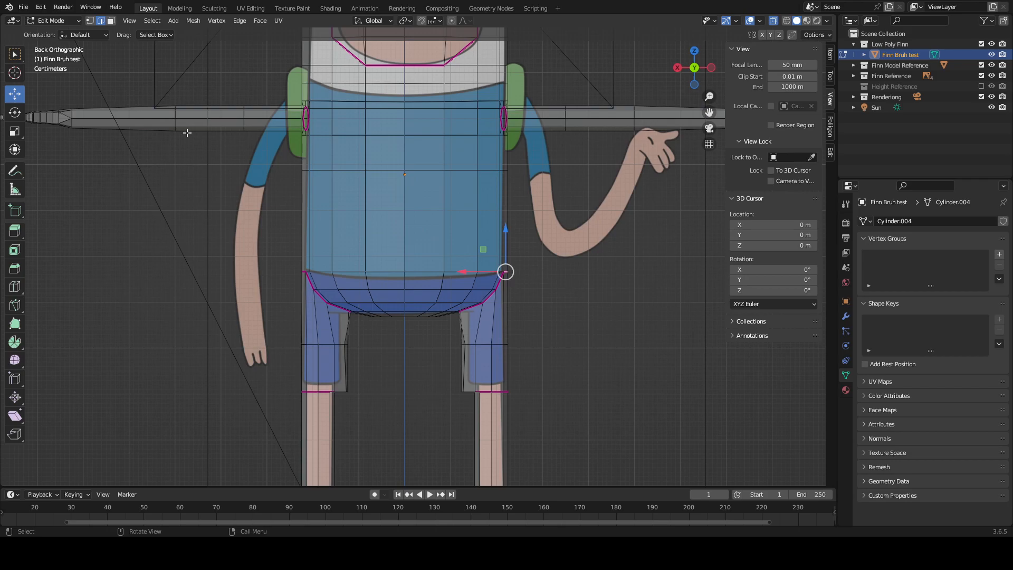
Step: Select the vertex row around the bottom of the shirt, switch to edge selection and crease the loop to 1.000
click(90, 21)
drag(531, 284, 288, 255)
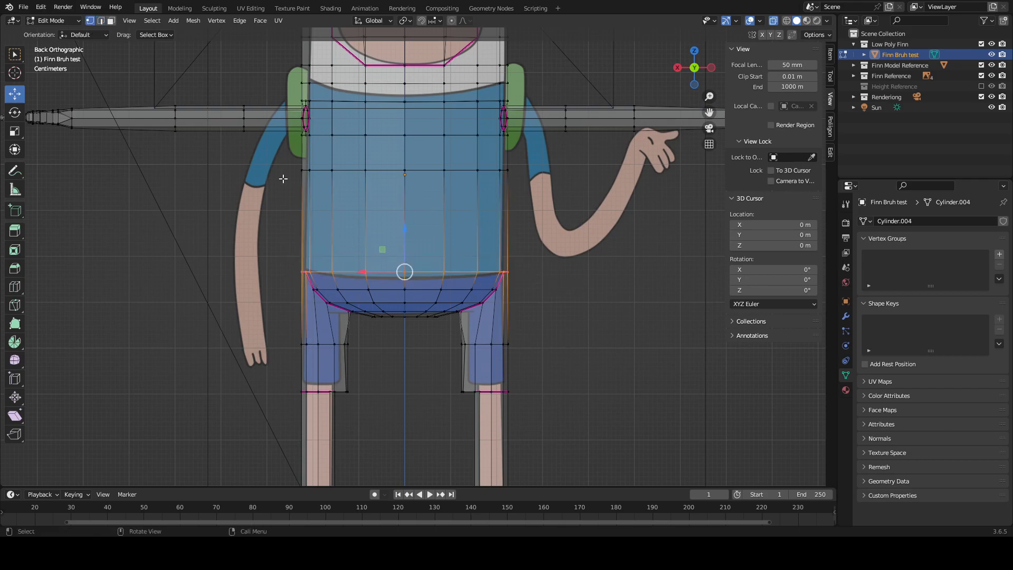
click(101, 21)
middle_drag(477, 264, 528, 287)
key(shift+e)
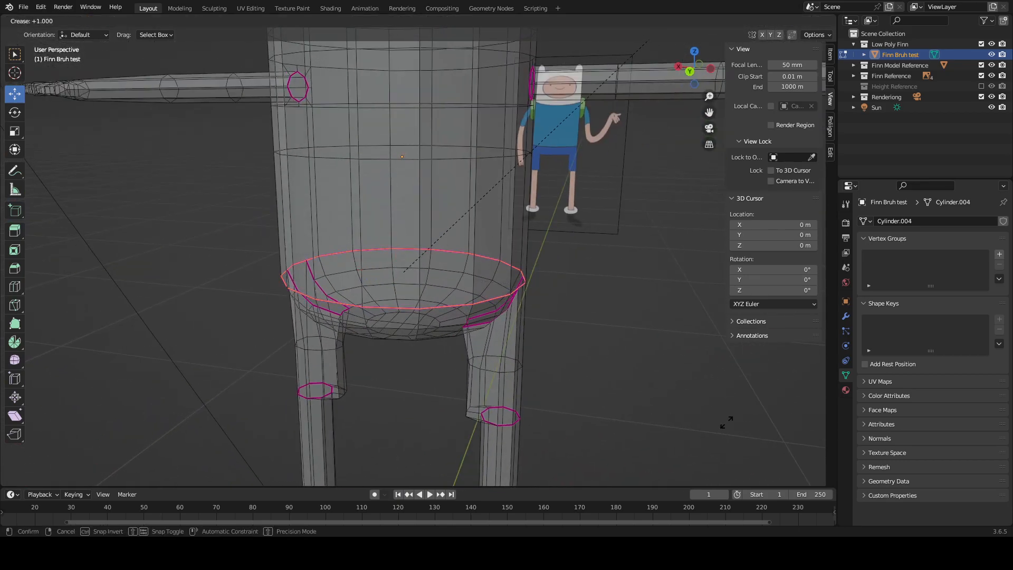
click(777, 348)
scroll(570, 380, down, 4)
scroll(571, 380, up, 2)
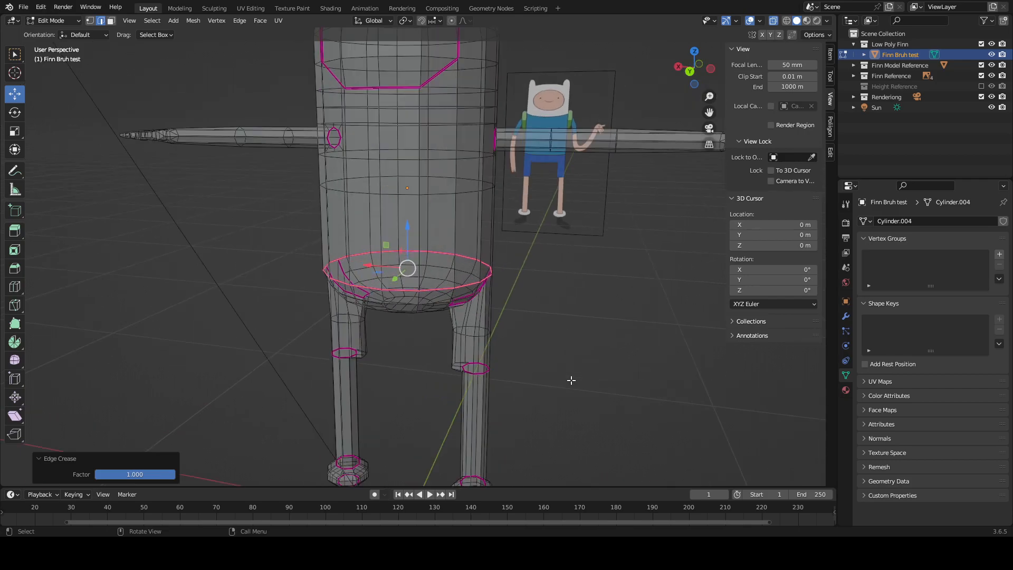
Step: Inspect the creased shirt boundary in Object and Edit Mode with X-ray off and material preview shading on
key(Tab)
middle_drag(567, 378, 590, 362)
scroll(591, 361, up, 1)
key(Tab)
key(Tab)
key(Tab)
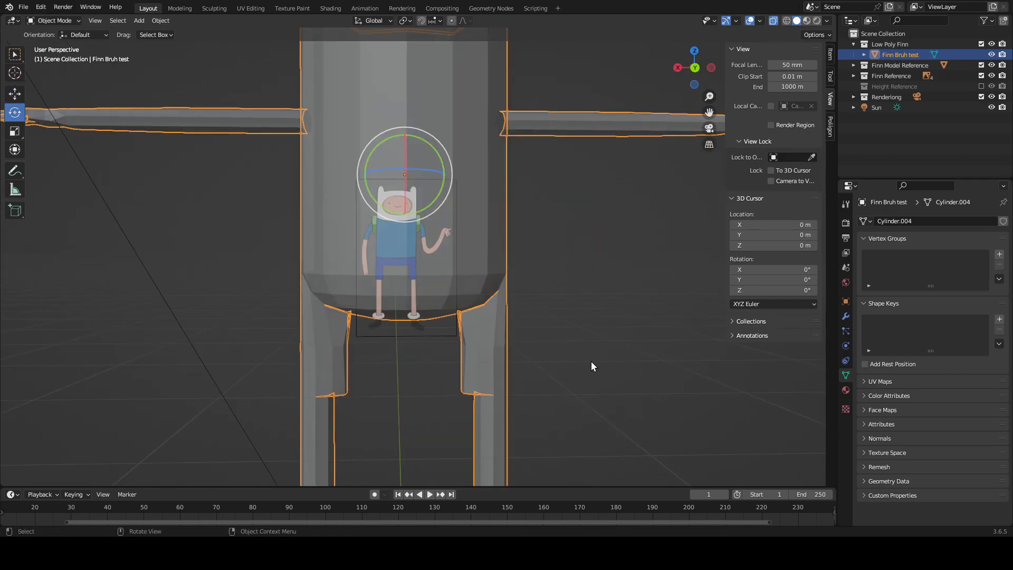
key(alt+z)
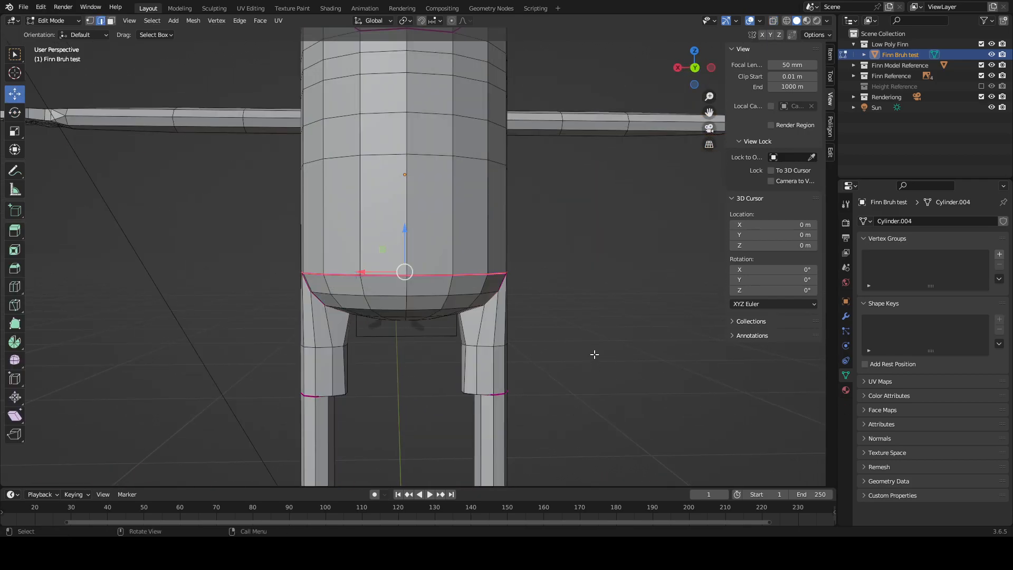
click(806, 21)
middle_drag(555, 318, 586, 316)
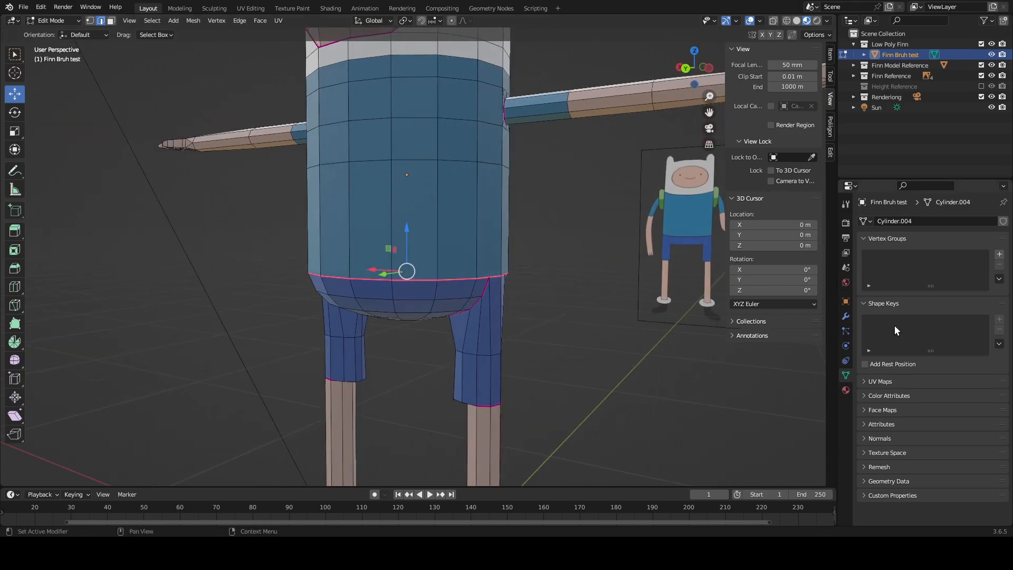
Step: Add a Subdivision Surface modifier to the Finn body
click(846, 316)
click(910, 221)
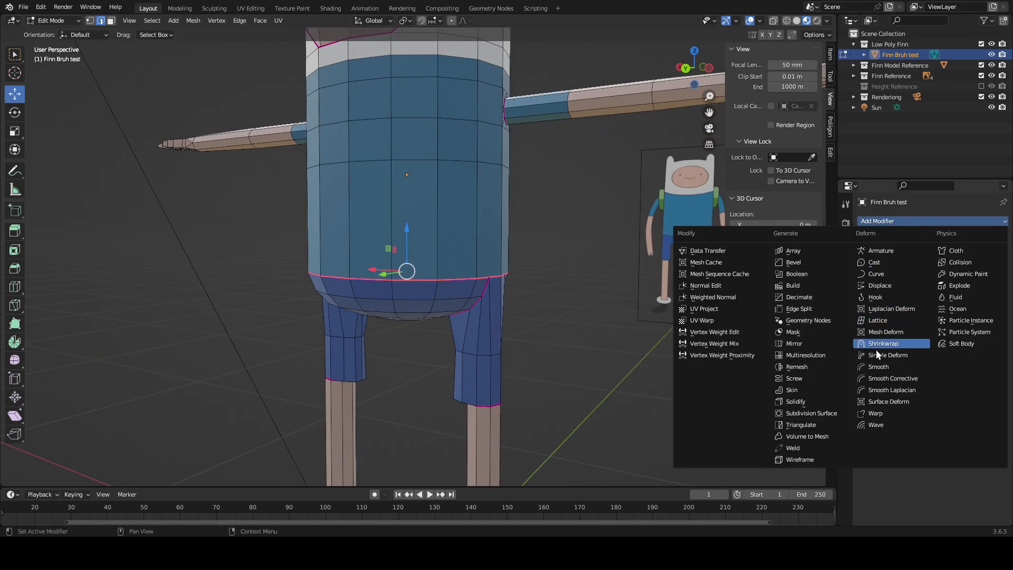
click(810, 413)
scroll(598, 352, down, 3)
middle_drag(599, 355, 627, 322)
middle_drag(580, 296, 585, 342)
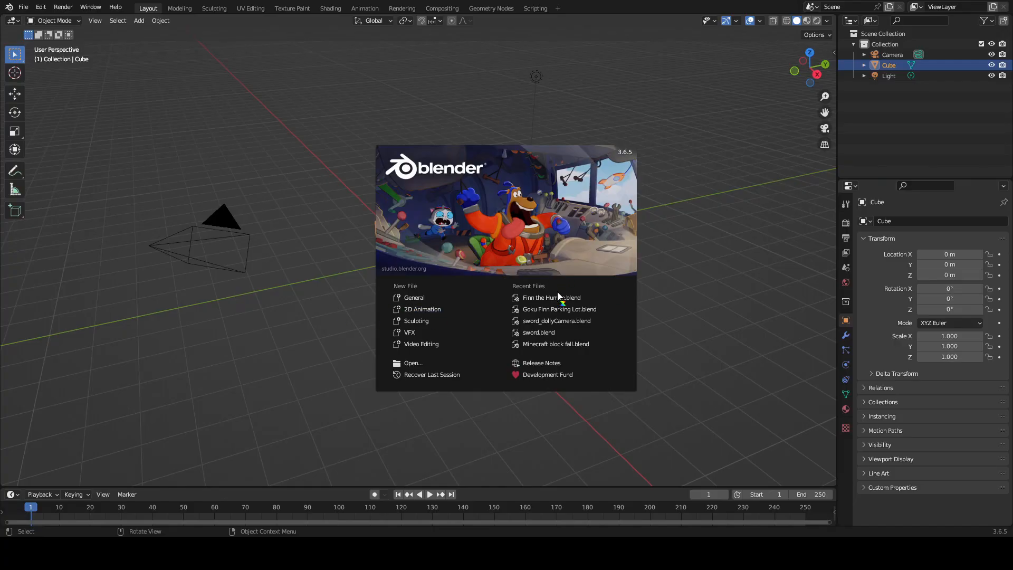
Step: Reopen the recent file Finn the Human.blend and check the Finn body's modifiers
click(559, 297)
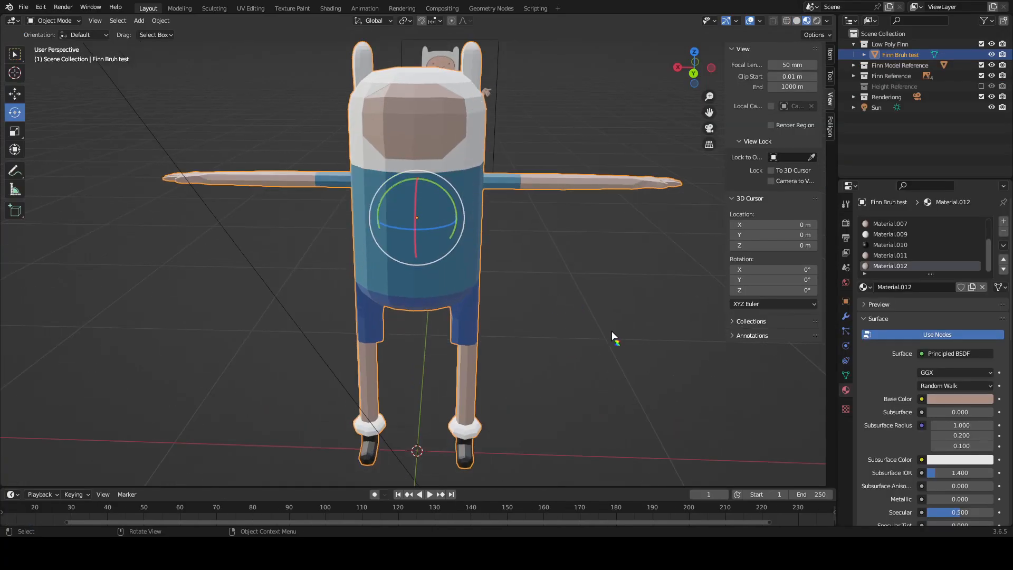
middle_drag(614, 336, 631, 321)
click(845, 316)
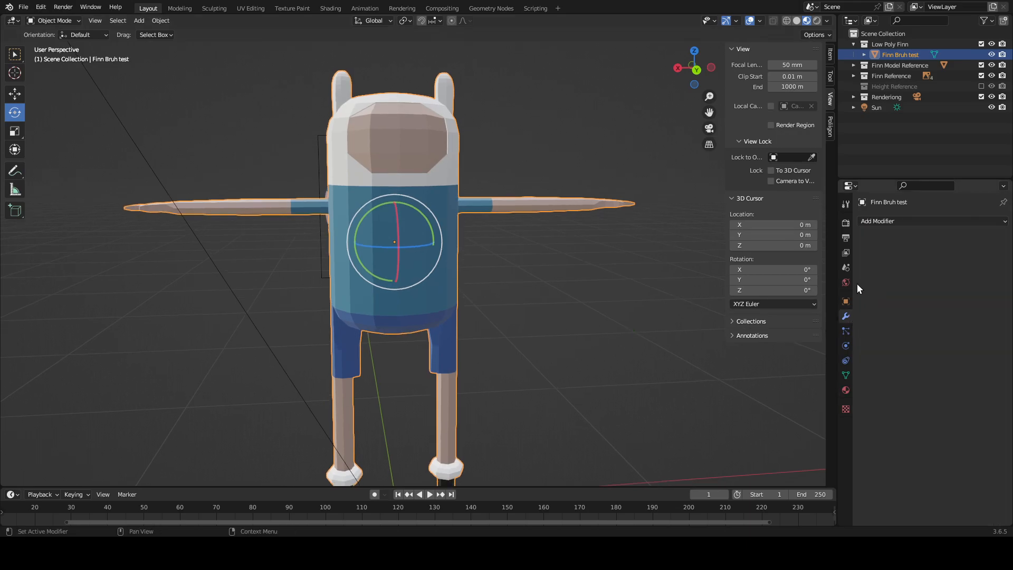
scroll(610, 313, up, 1)
scroll(610, 314, down, 1)
scroll(610, 313, up, 1)
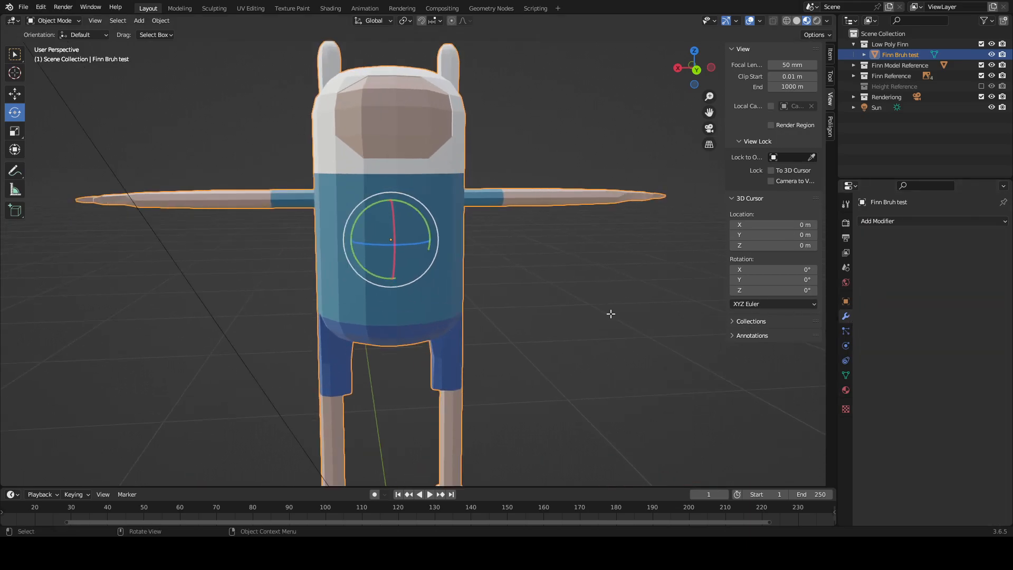
Step: Enter Edit Mode on the Finn body and clear the selection of the face area
key(Tab)
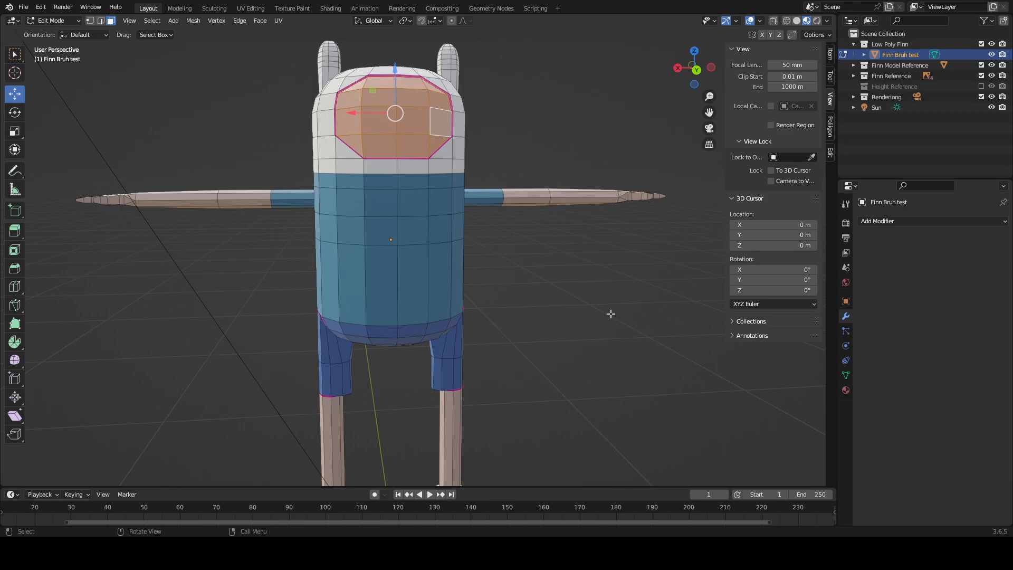
click(568, 270)
middle_drag(581, 296, 561, 304)
scroll(562, 306, up, 3)
middle_drag(614, 348, 633, 303)
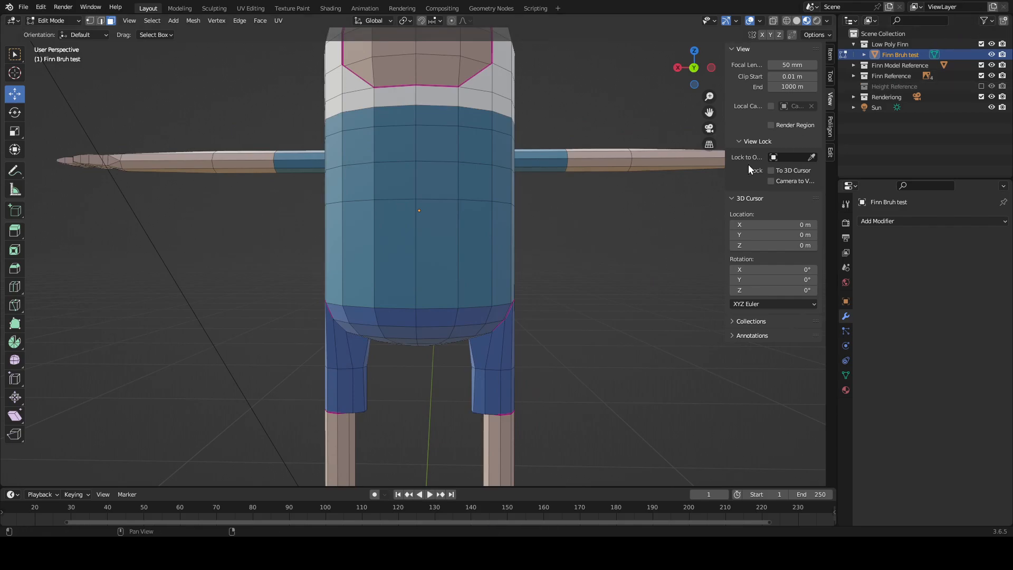
Step: Move the Sun into the Renderiong collection and exclude the Finn Reference and Finn Model Reference collections from the view layer
drag(863, 107, 874, 99)
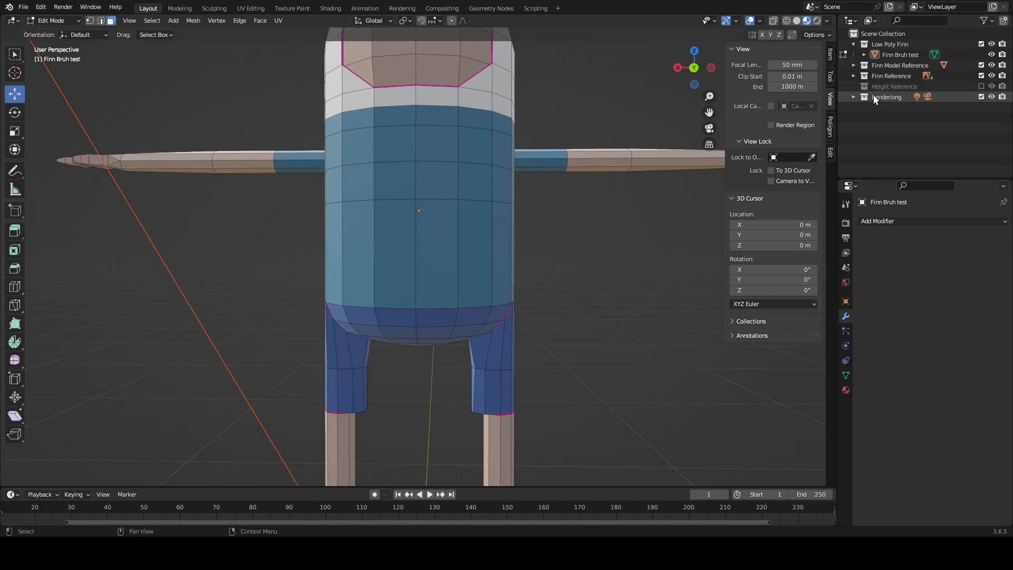
click(853, 97)
click(853, 97)
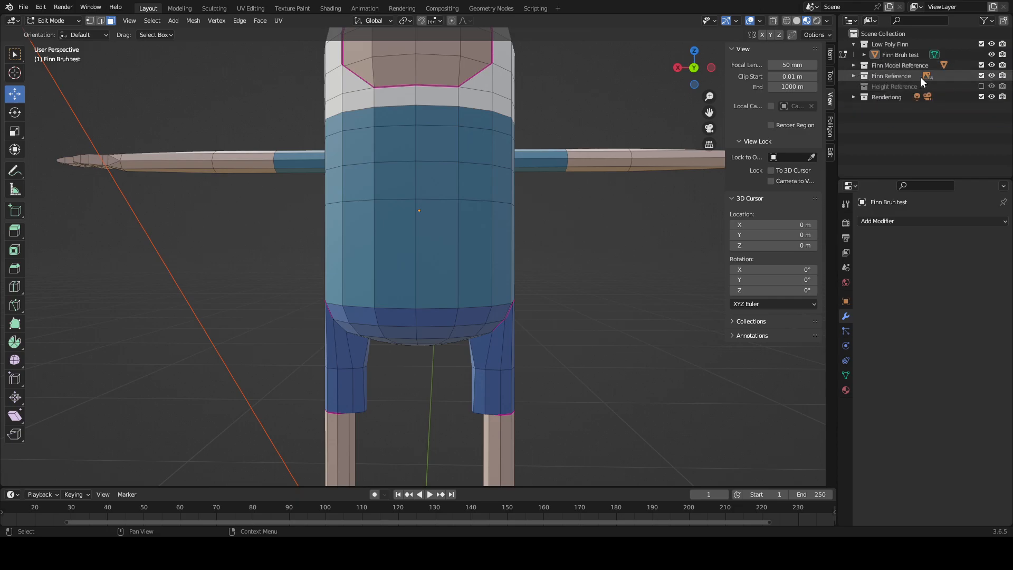
click(981, 76)
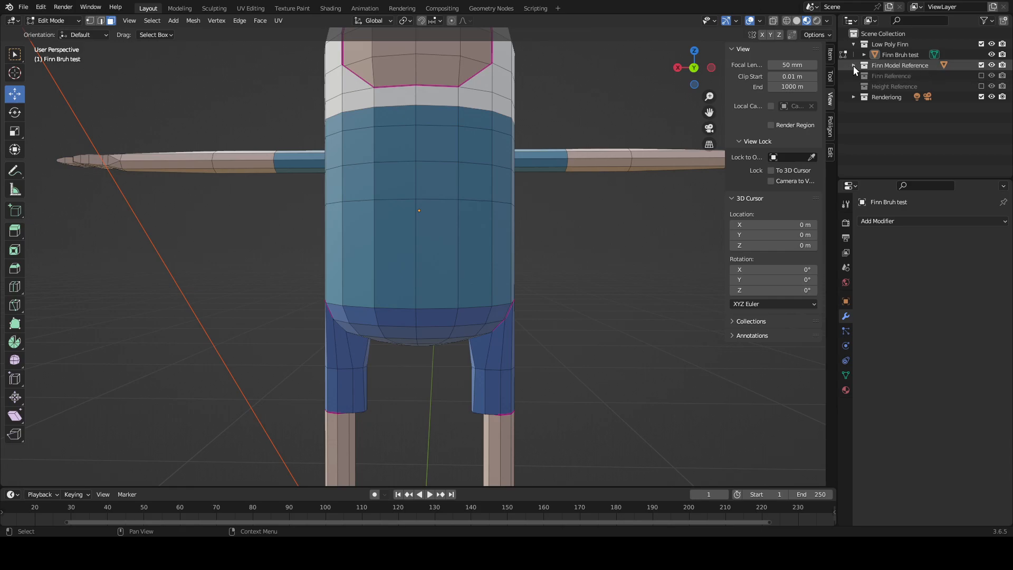
click(981, 65)
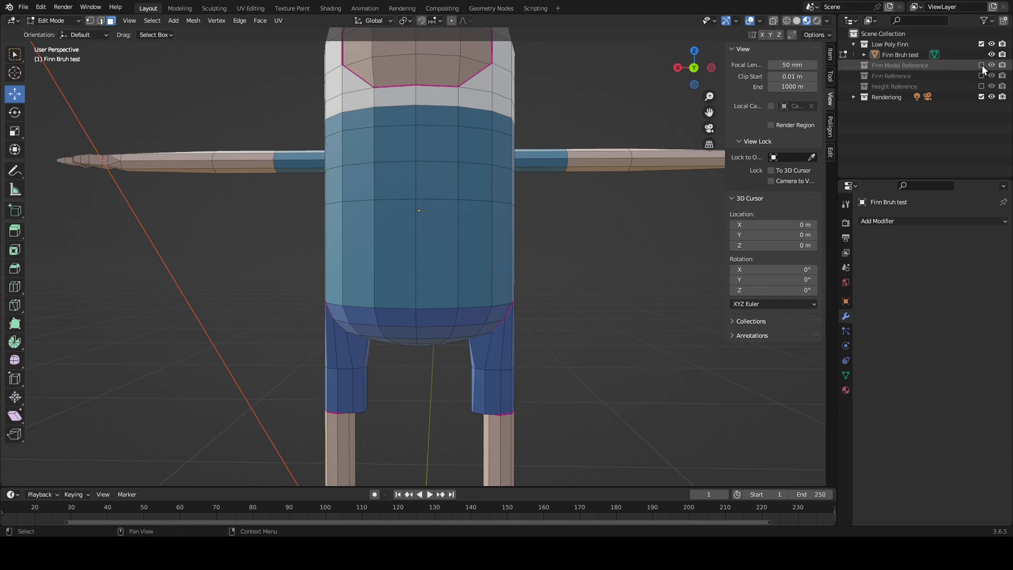
click(853, 44)
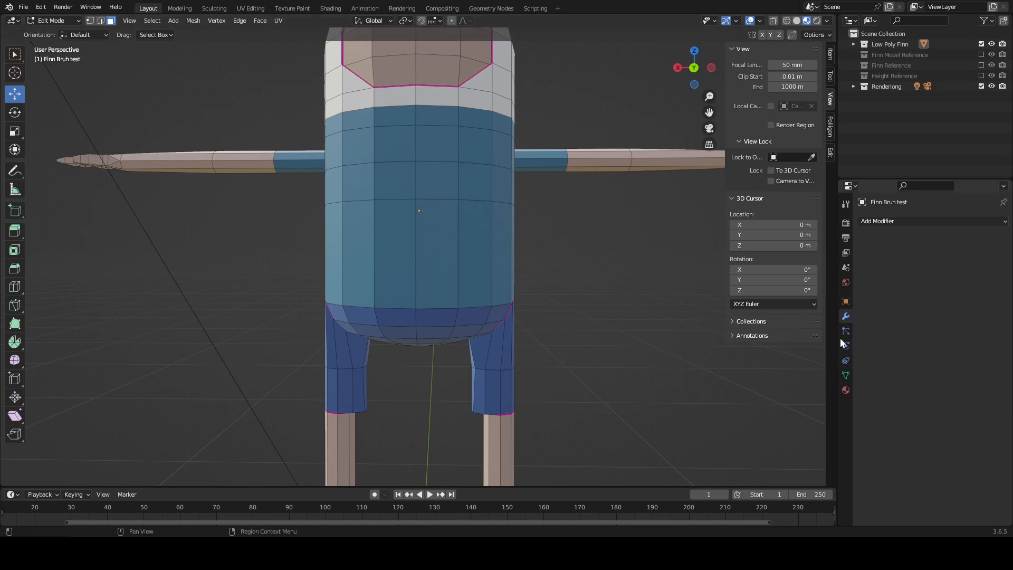
Step: Change the render engine to Cycles and enter 500 as the maximum render samples
click(844, 225)
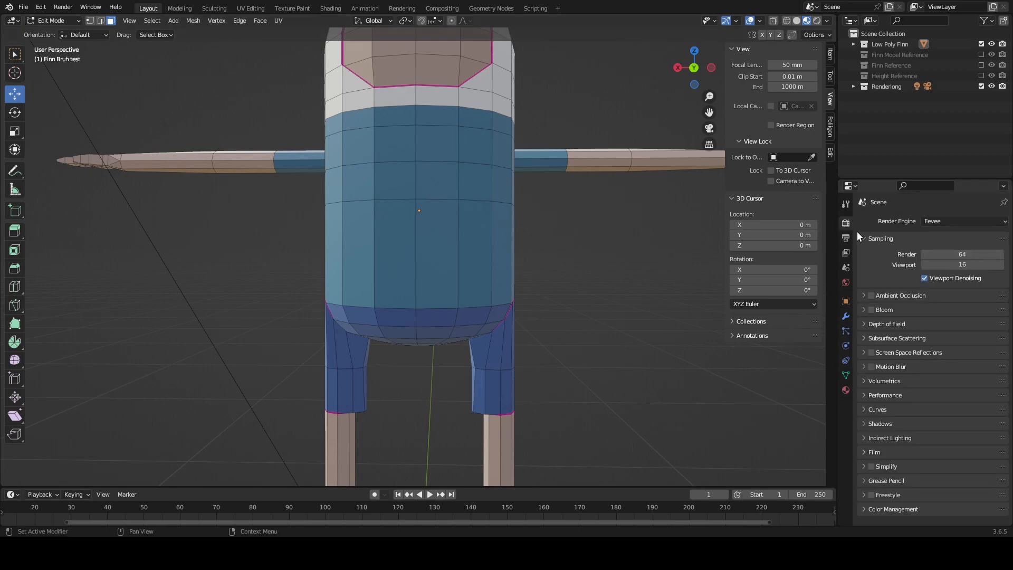
click(957, 224)
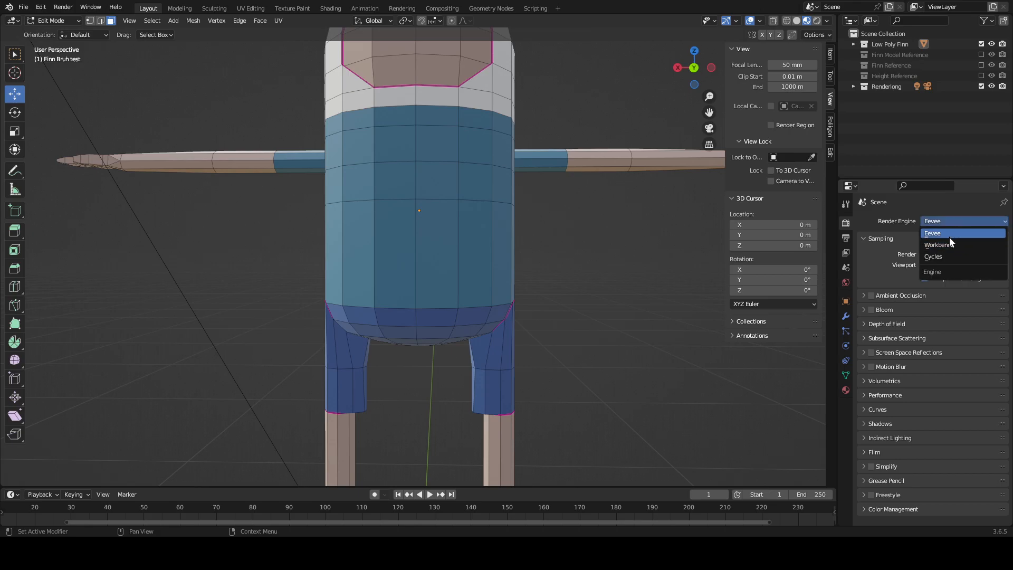
click(948, 258)
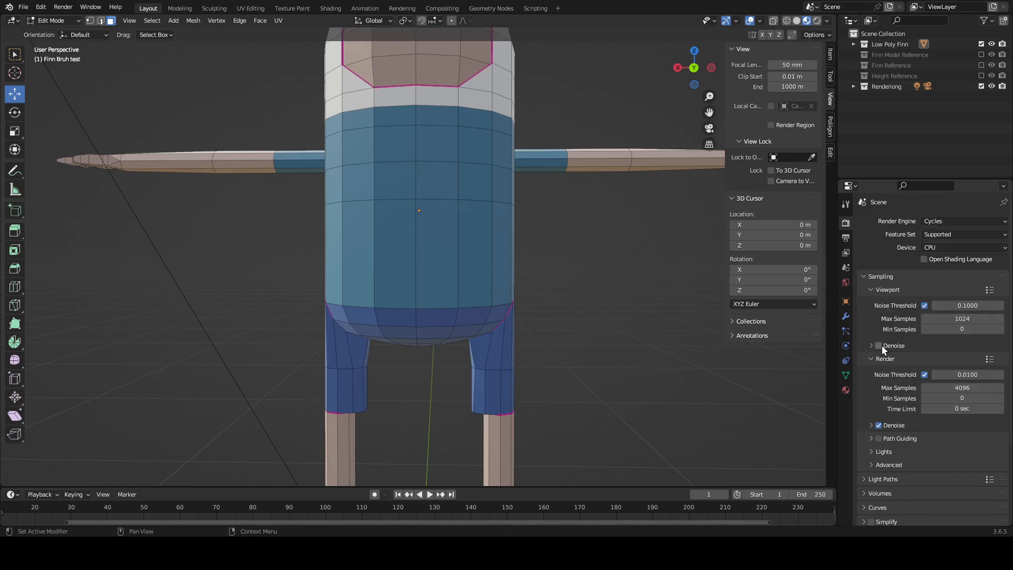
scroll(882, 345, down, 1)
click(953, 366)
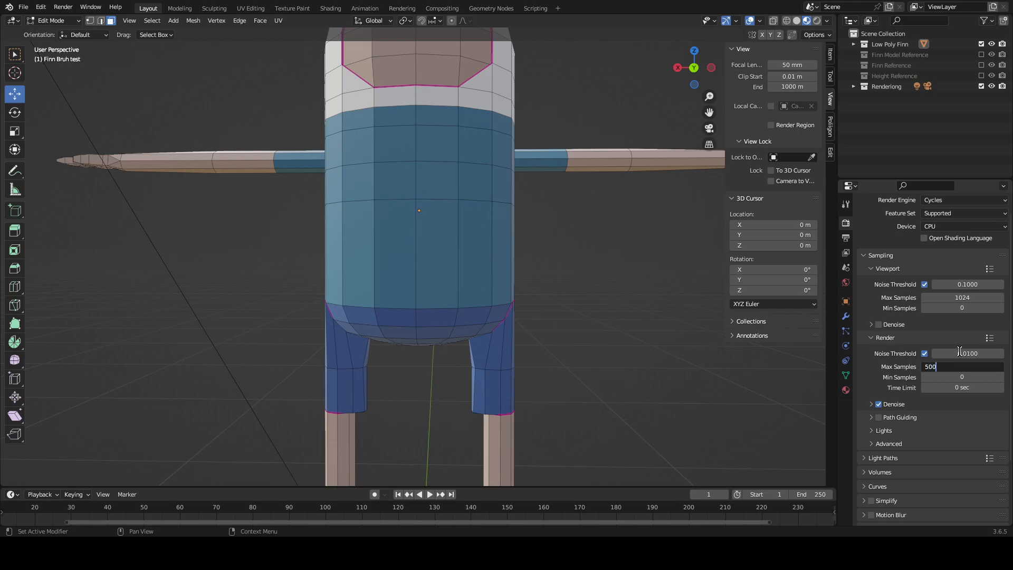
click(960, 353)
text(1)
key(Return)
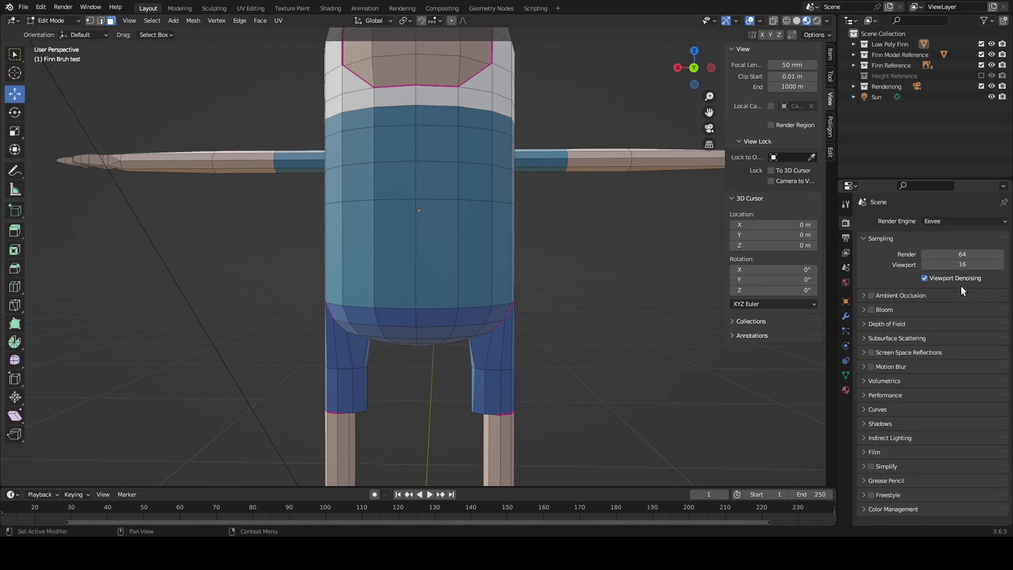
Step: Set the render engine to Cycles and try to halve the maximum render samples with /2
click(965, 221)
click(960, 257)
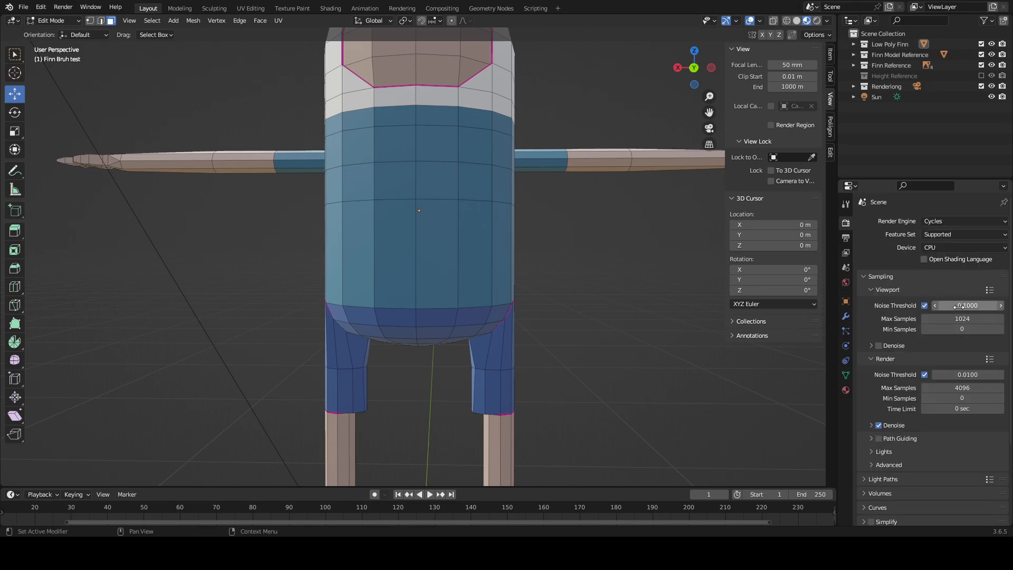
click(972, 385)
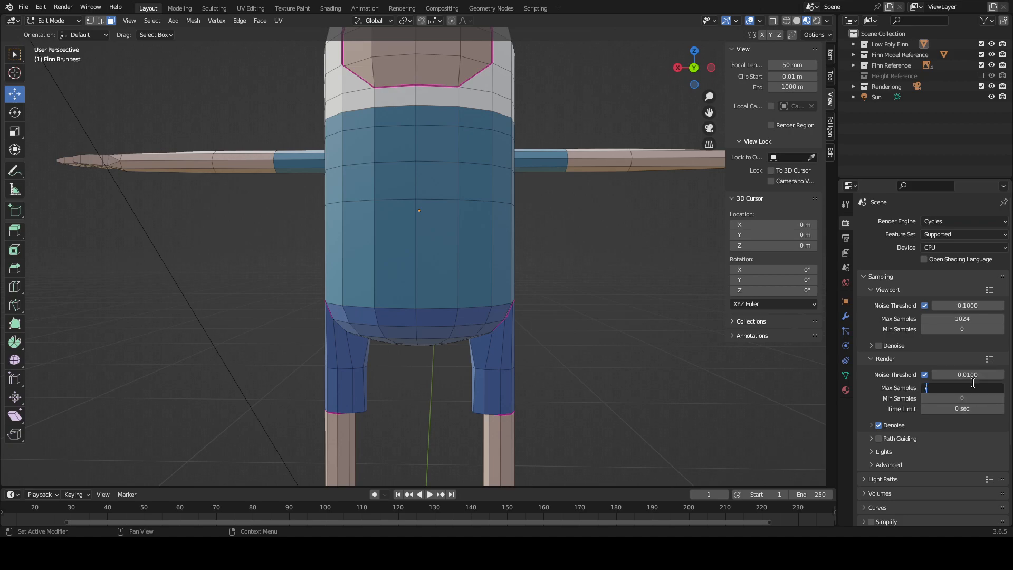
text(/2)
key(Return)
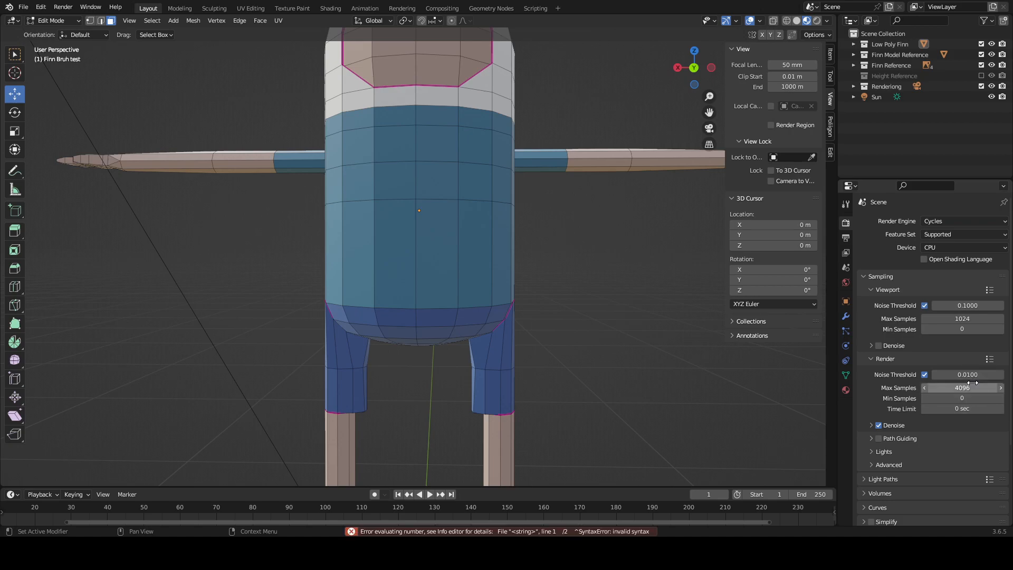
Step: Halve the maximum render samples repeatedly until they are 512
click(971, 386)
key(Return)
click(972, 386)
text(/2)
key(Return)
click(971, 386)
text(/2)
key(Return)
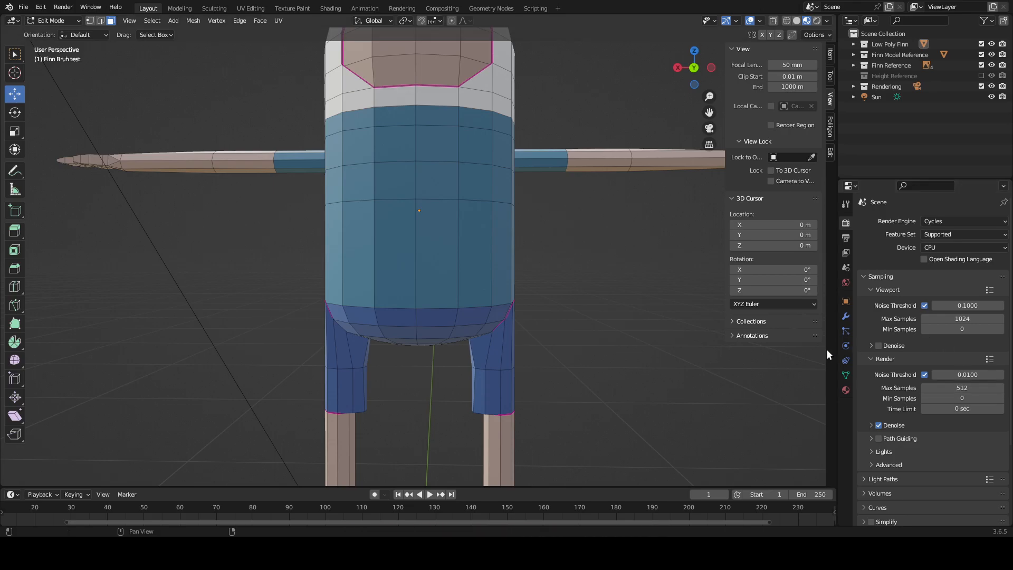
Step: Set the Cycles render device to GPU Compute
scroll(918, 390, down, 3)
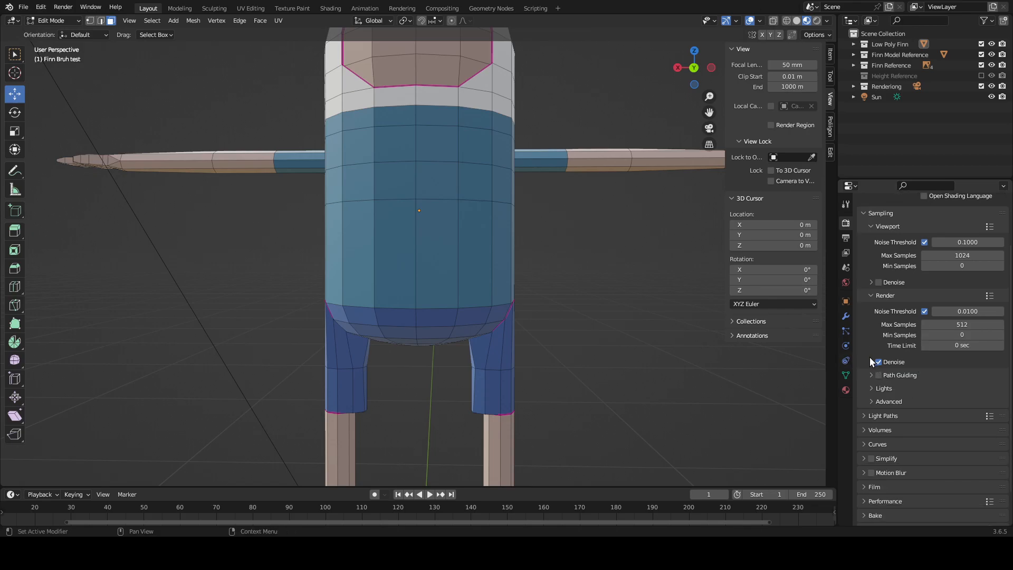
scroll(869, 356, up, 2)
click(980, 226)
click(967, 250)
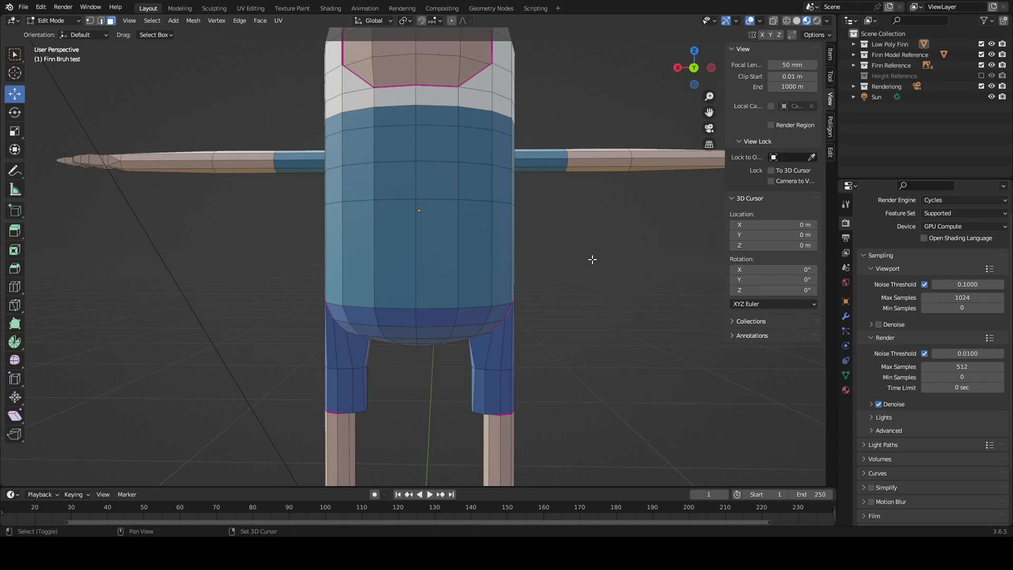
Step: Exclude the Finn Reference and Finn Model Reference collections from the view layer
shift+middle_drag(592, 259, 591, 288)
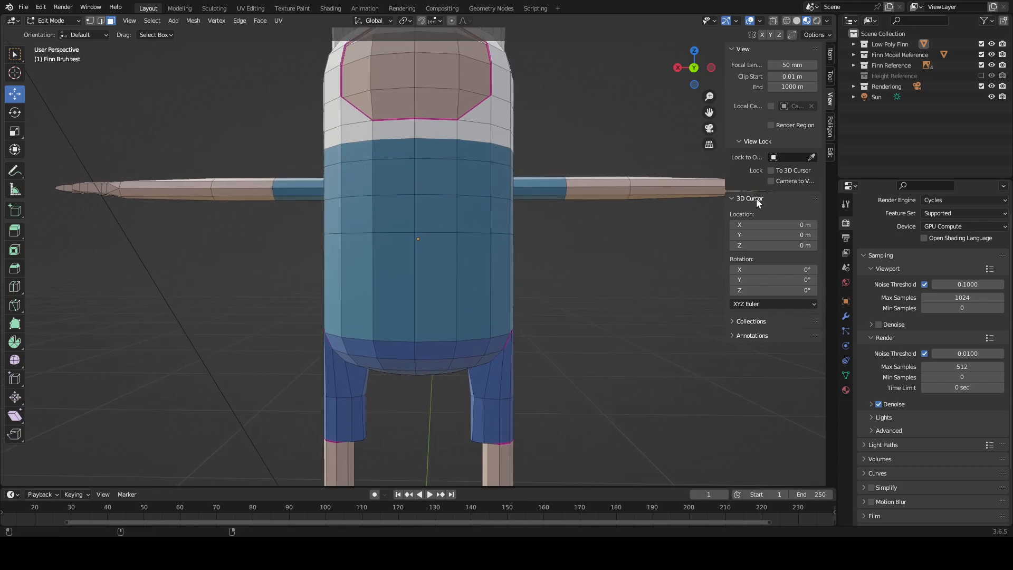
click(981, 65)
click(982, 55)
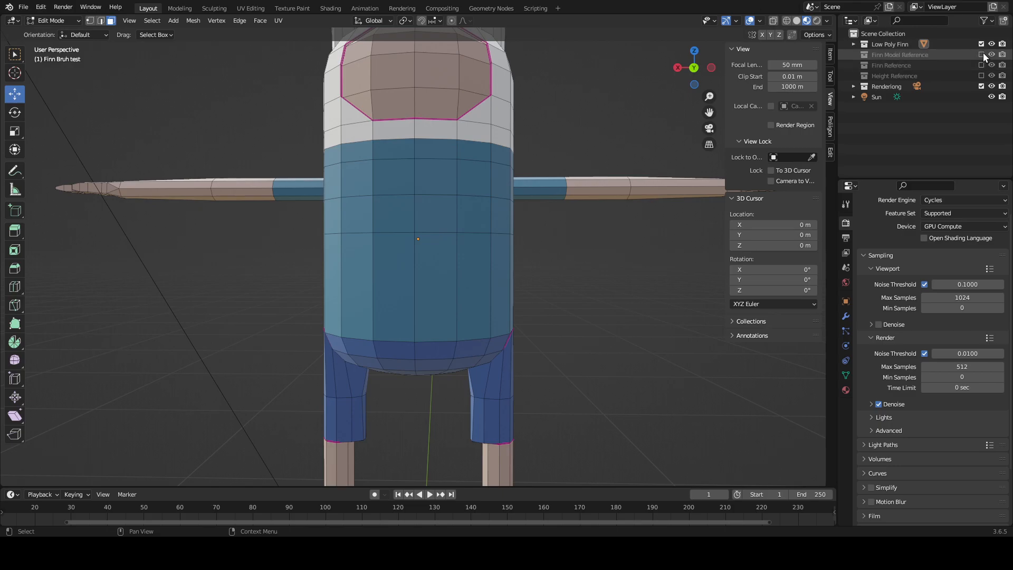
Step: Move the Sun into the Renderiong collection and save the file
drag(872, 99, 880, 86)
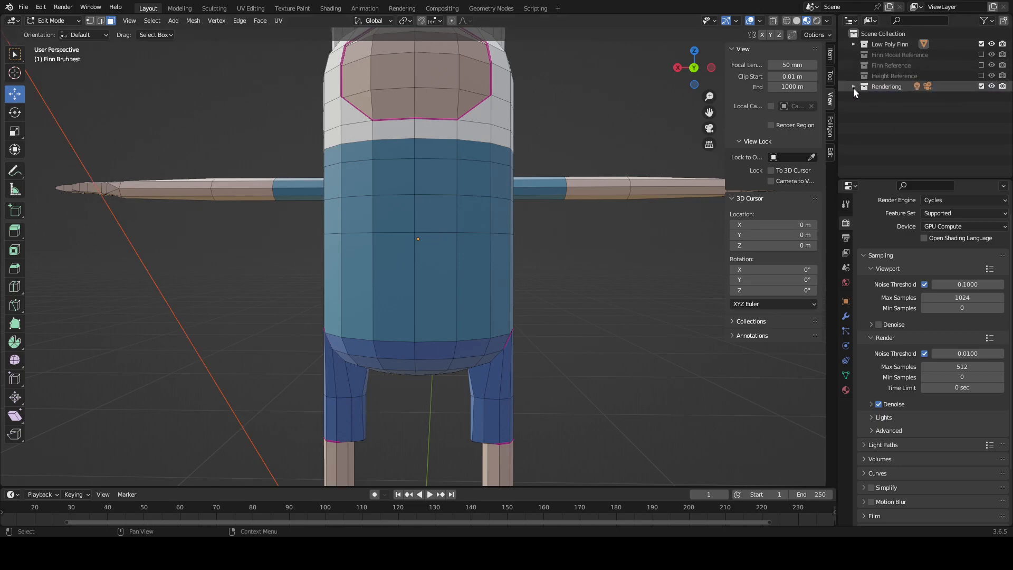
key(ctrl+s)
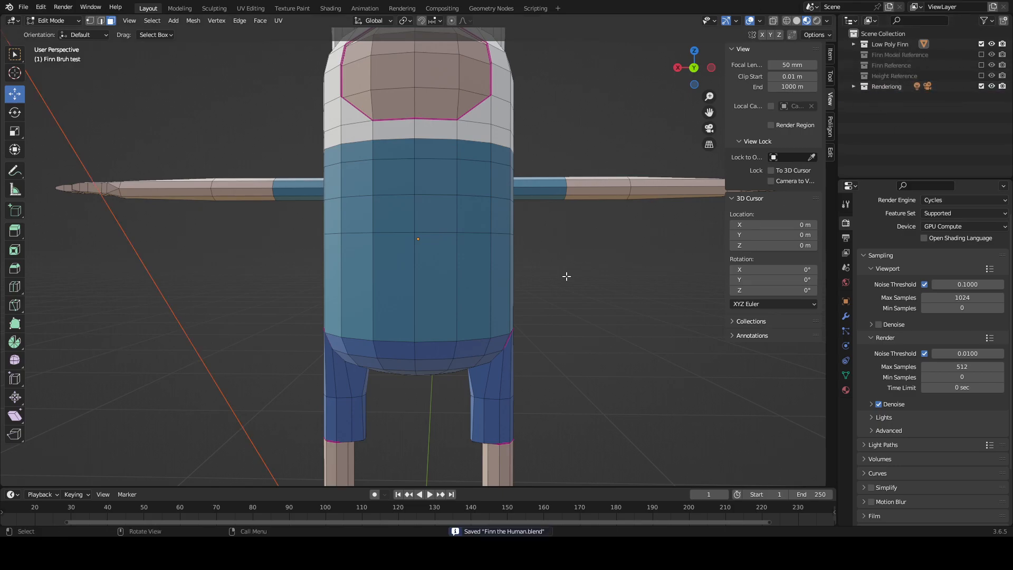
Step: Inspect Finn's torso, shorts and arms from the face side in both Edit Mode and Object Mode
scroll(548, 312, down, 3)
scroll(549, 311, down, 2)
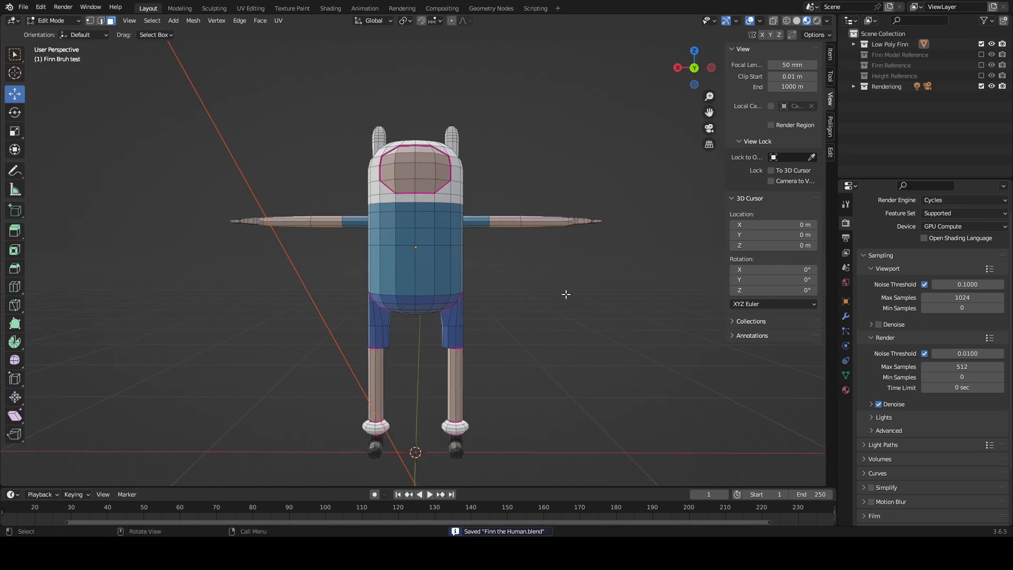
scroll(558, 306, up, 1)
middle_drag(601, 309, 594, 332)
click(440, 224)
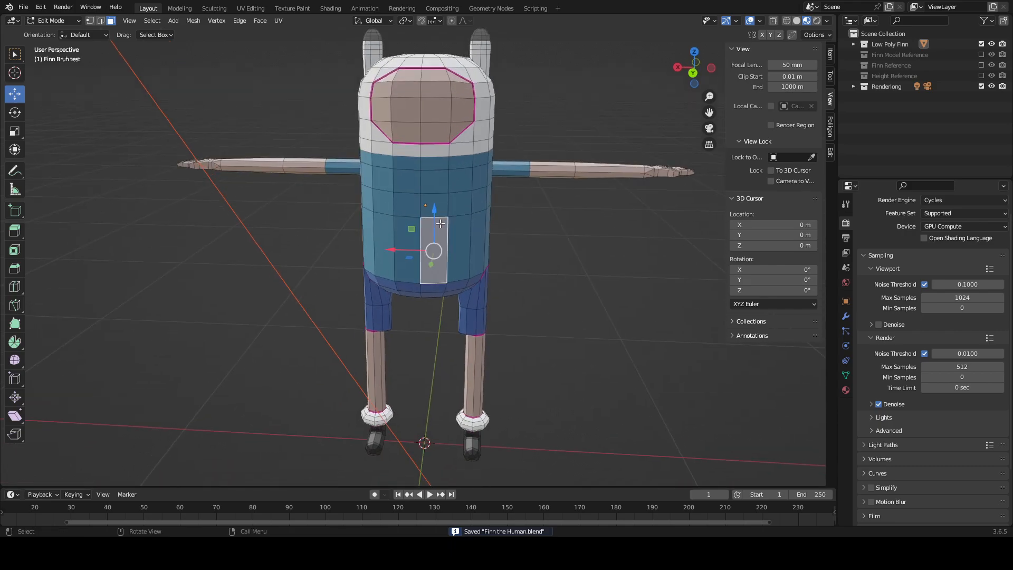
click(579, 256)
key(Tab)
click(474, 258)
scroll(559, 289, down, 2)
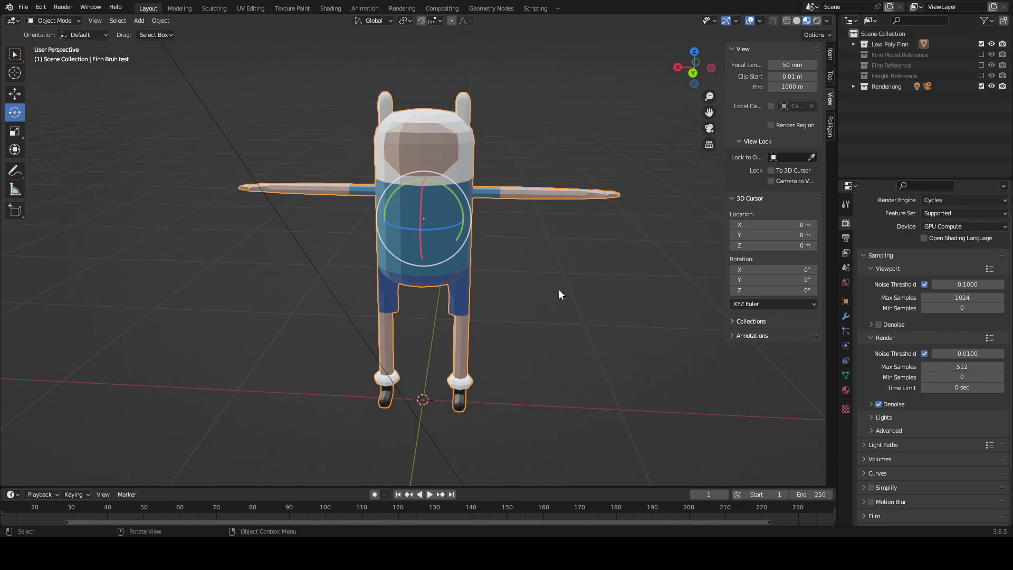
scroll(559, 289, up, 2)
key(Tab)
middle_drag(559, 289, 591, 295)
scroll(584, 300, up, 5)
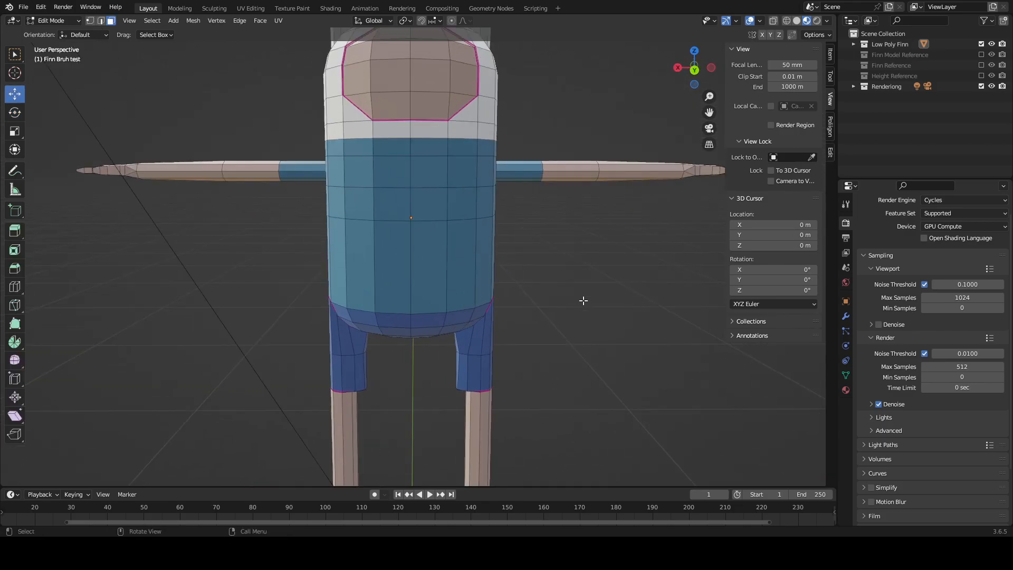
shift+middle_drag(595, 302, 604, 275)
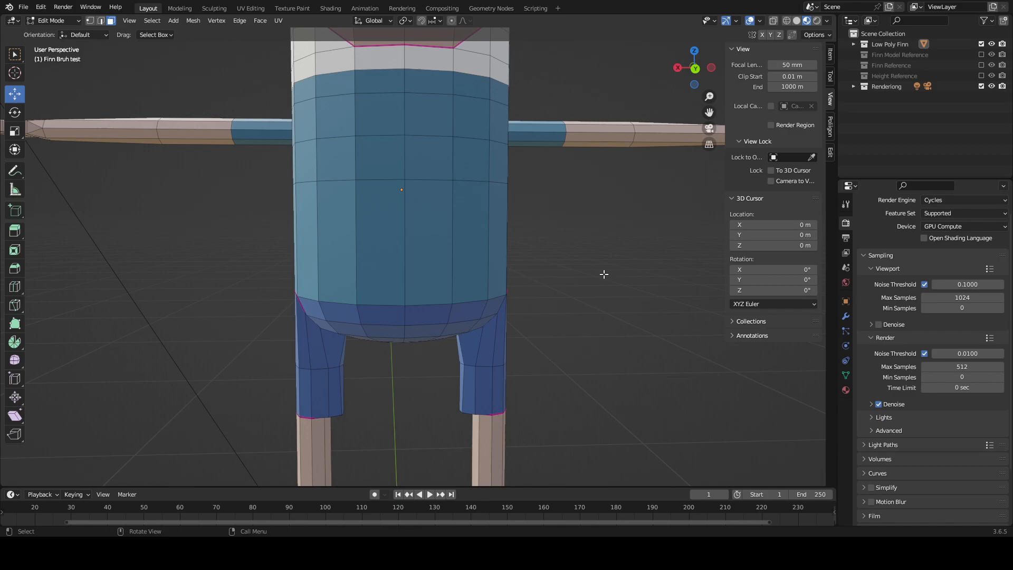
Step: Render the current frame of the low-poly Finn and look over the image from head to feet
key(F12)
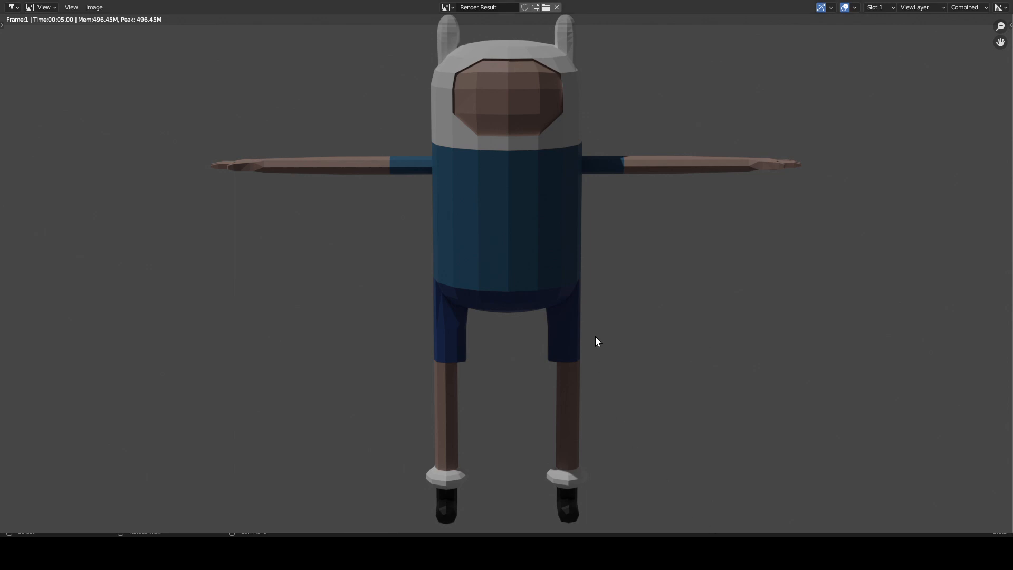
middle_drag(777, 221, 701, 136)
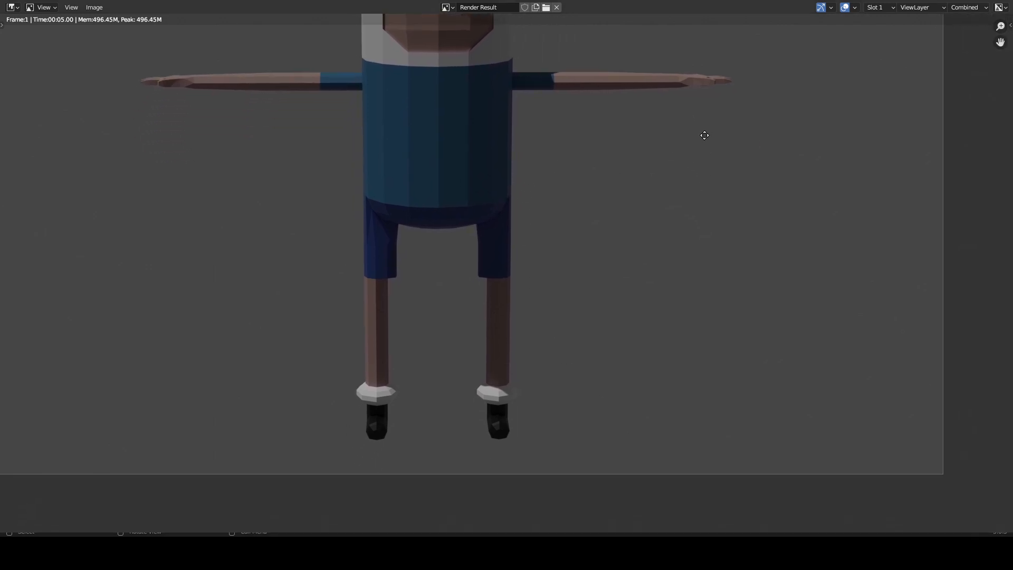
middle_drag(565, 271, 598, 389)
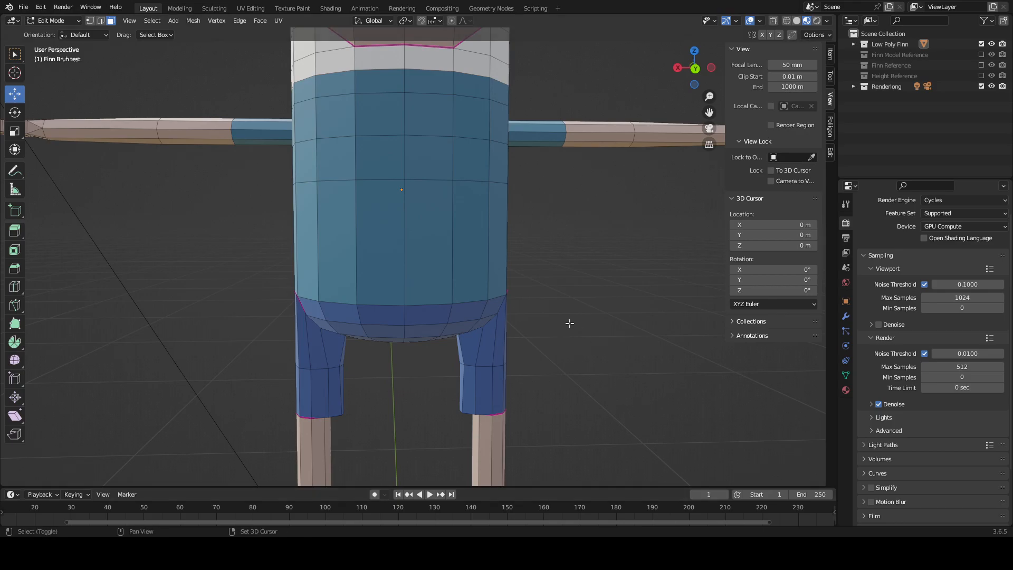
Step: Examine the mesh where the shorts meet the legs, from tilted angles and in the Back Orthographic view
middle_drag(570, 323, 606, 182)
shift+middle_drag(628, 350, 570, 257)
middle_drag(609, 373, 590, 301)
scroll(589, 301, down, 2)
middle_drag(551, 258, 545, 239)
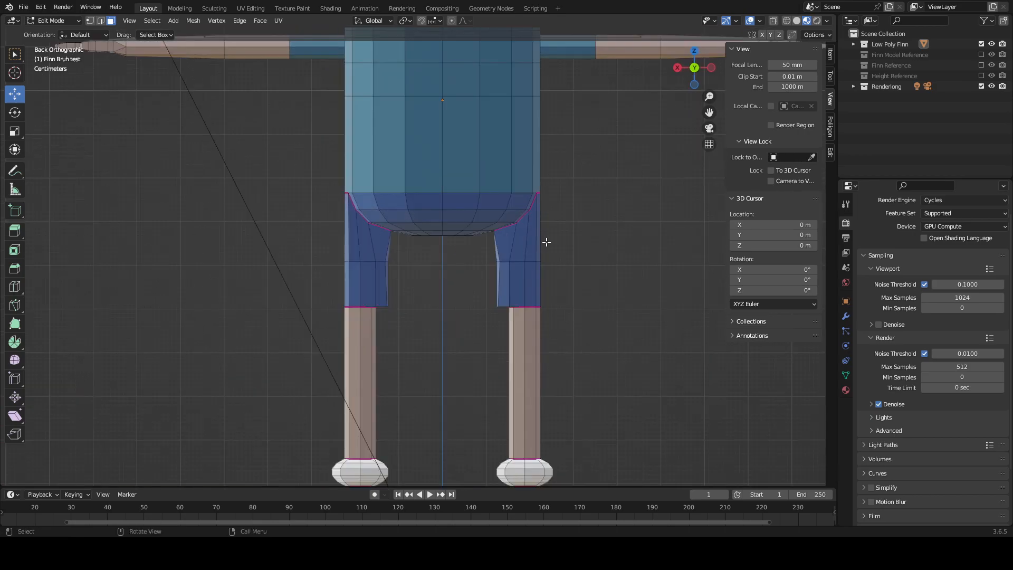
scroll(536, 344, down, 4)
key(Tab)
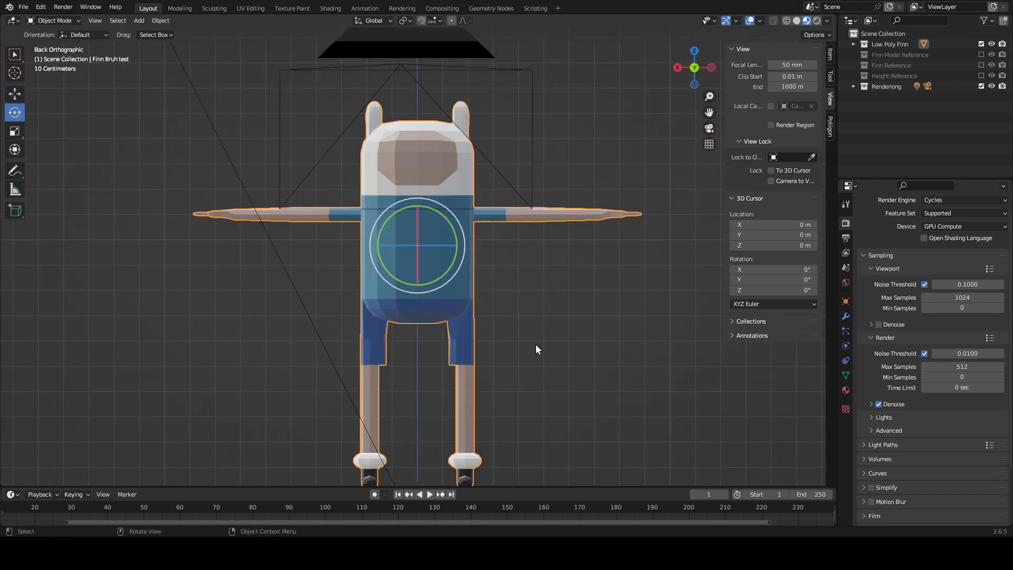
key(Tab)
Step: Add a Subdivision Surface modifier to the Finn model in Object Mode
key(Tab)
shift+middle_drag(557, 381, 541, 318)
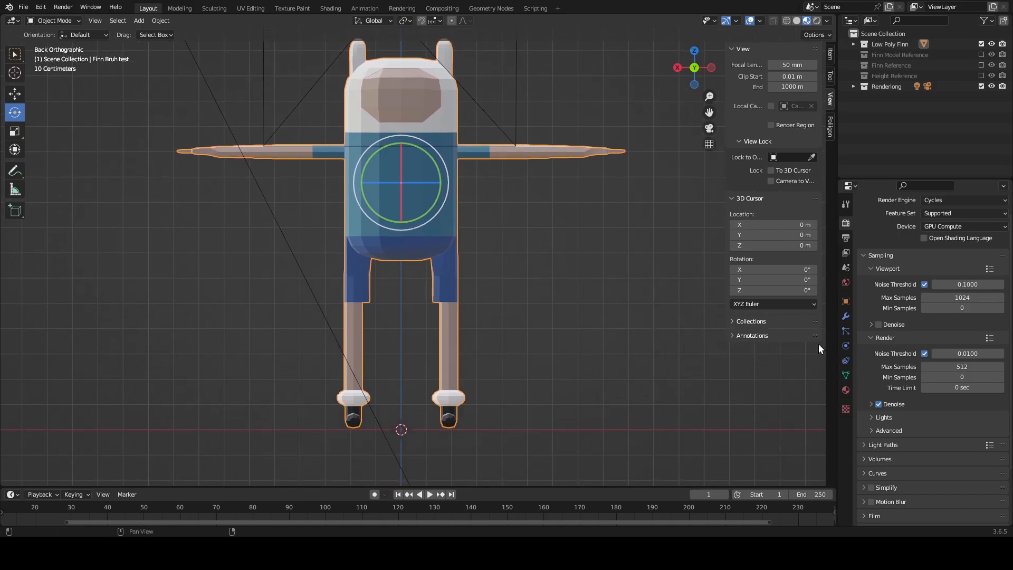
click(846, 315)
click(896, 222)
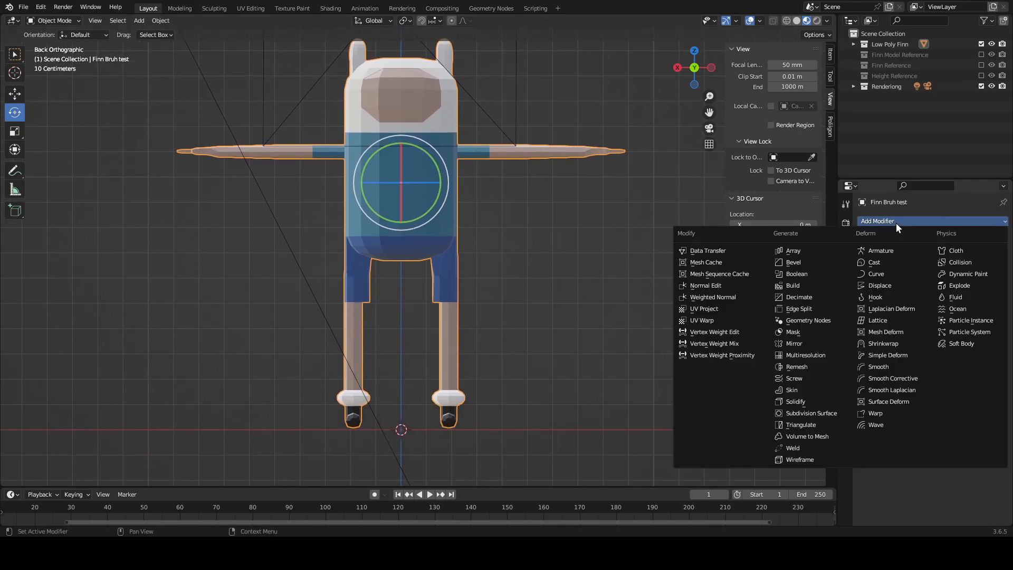
click(811, 413)
mouse_move(558, 245)
middle_down()
mouse_move(476, 248)
mouse_move(488, 257)
mouse_move(570, 229)
mouse_move(540, 249)
middle_up()
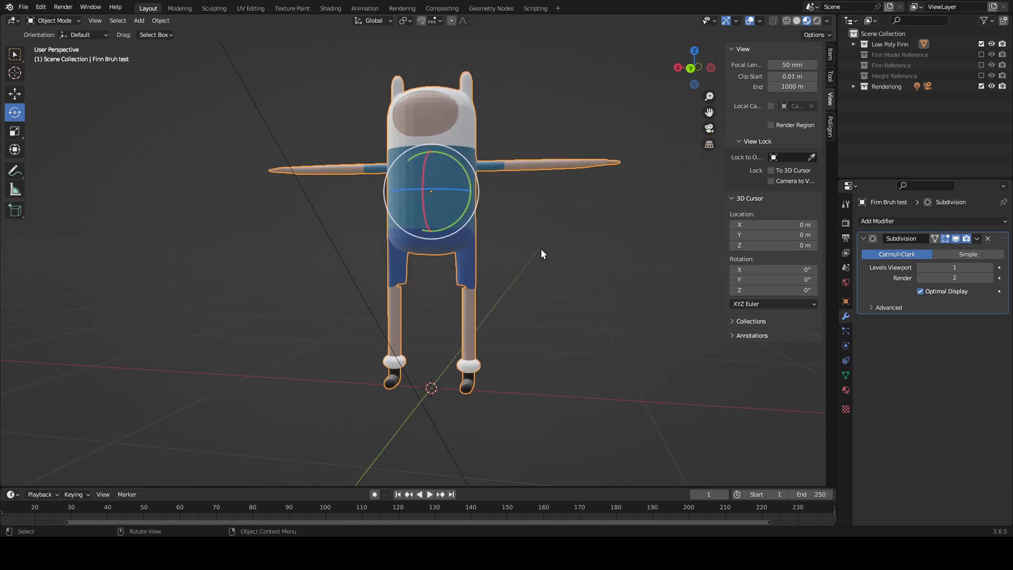
Step: Check the subdivided mesh around the shorts, and render the frame to examine the smoothed model
scroll(540, 249, up, 6)
key(Tab)
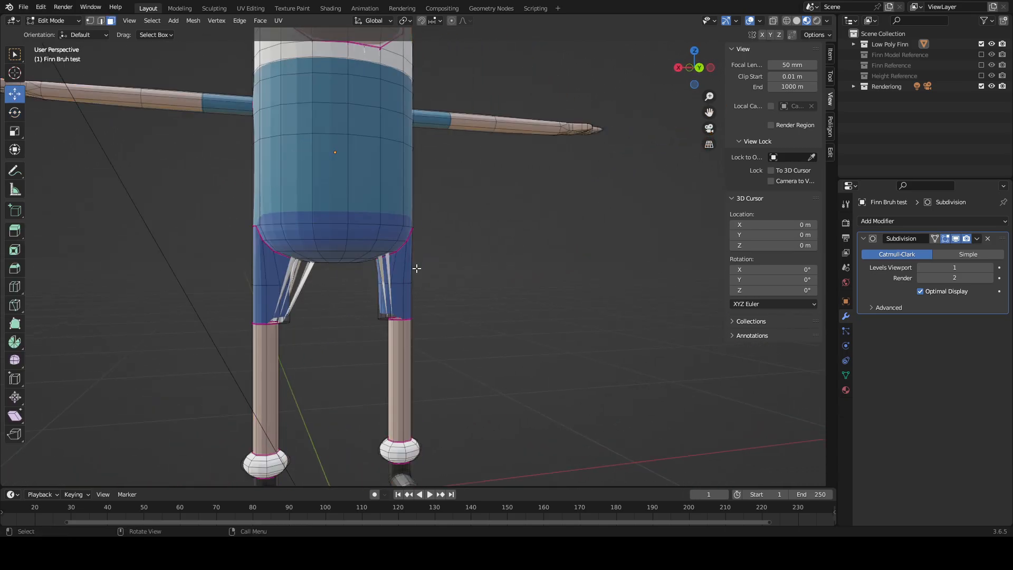
scroll(568, 275, down, 5)
key(Tab)
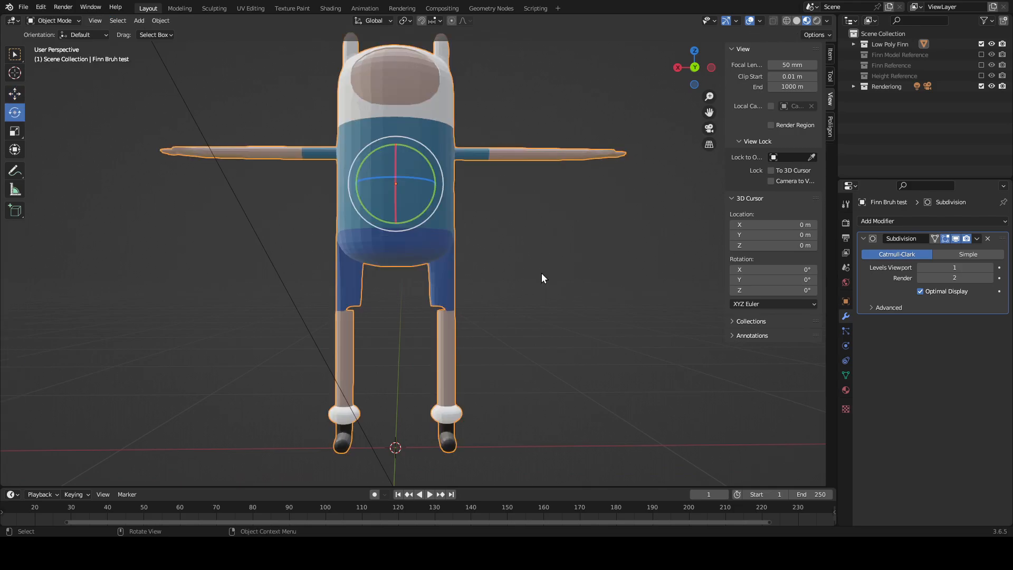
key(F12)
middle_drag(543, 254, 650, 388)
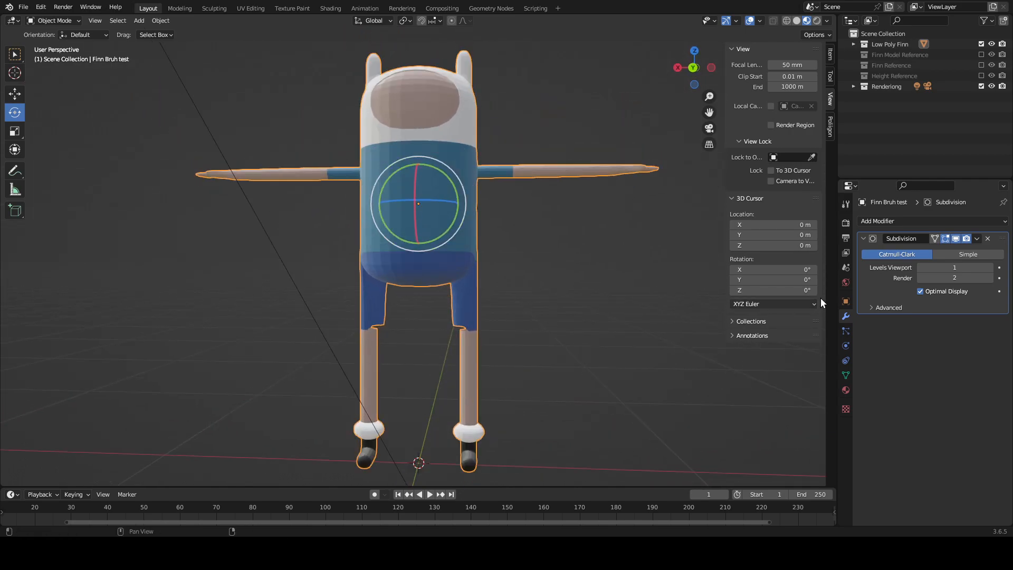
Step: In Edit Mode, add one centred loop cut across the tall lower faces on the front of the shirt
click(845, 391)
scroll(537, 340, up, 3)
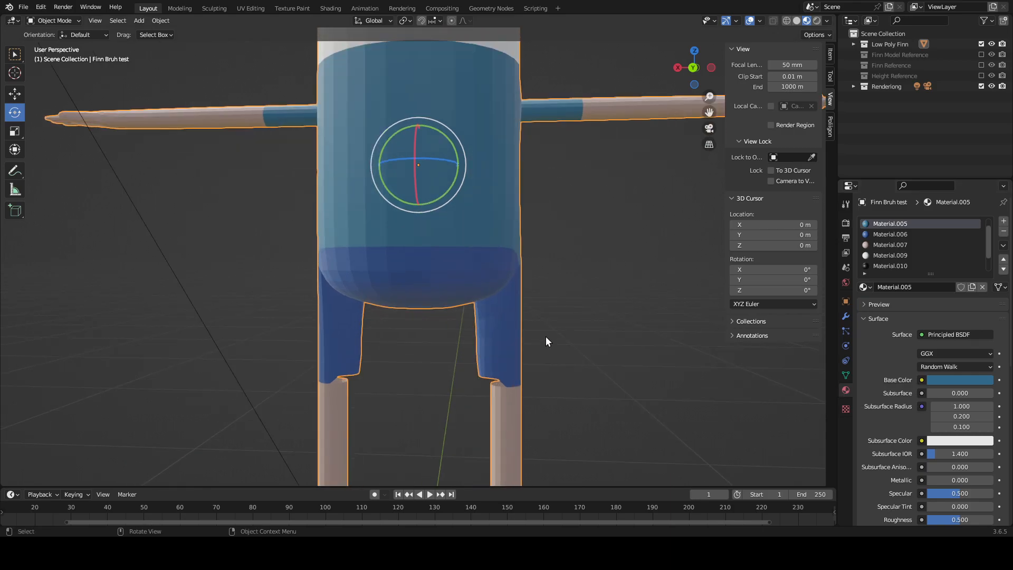
middle_drag(545, 337, 556, 339)
scroll(556, 339, up, 1)
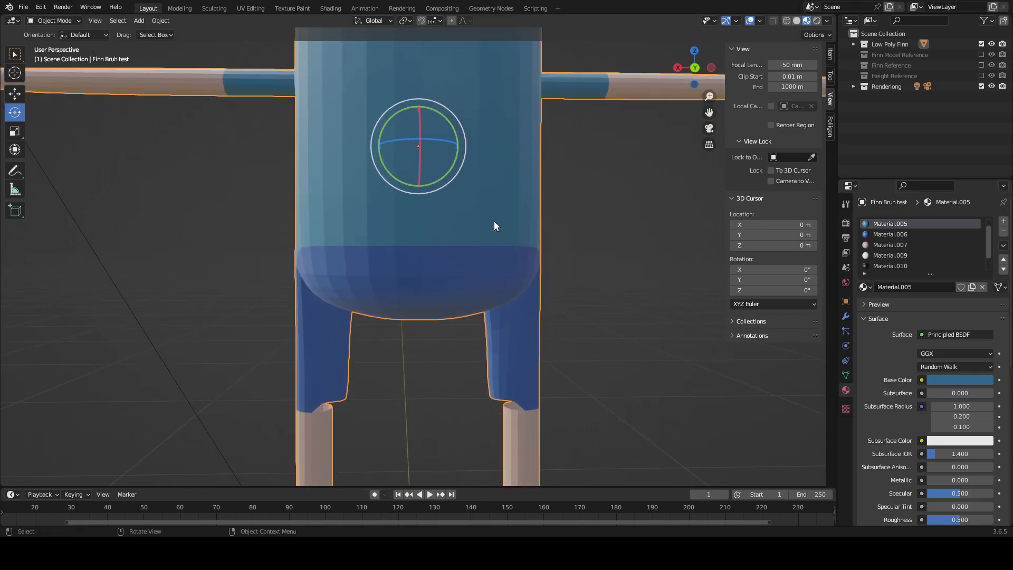
key(Tab)
middle_drag(538, 260, 588, 282)
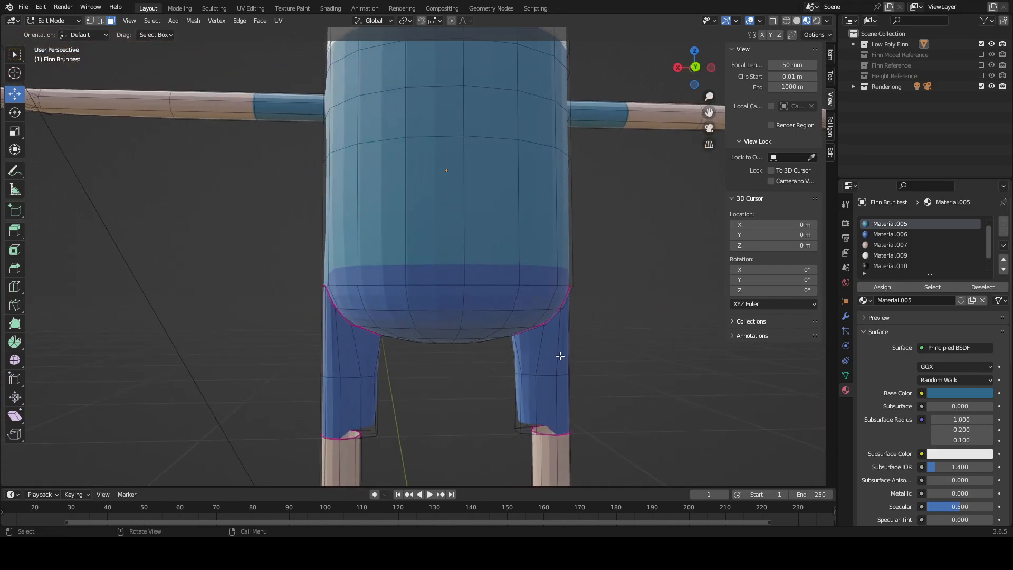
key(ctrl+r)
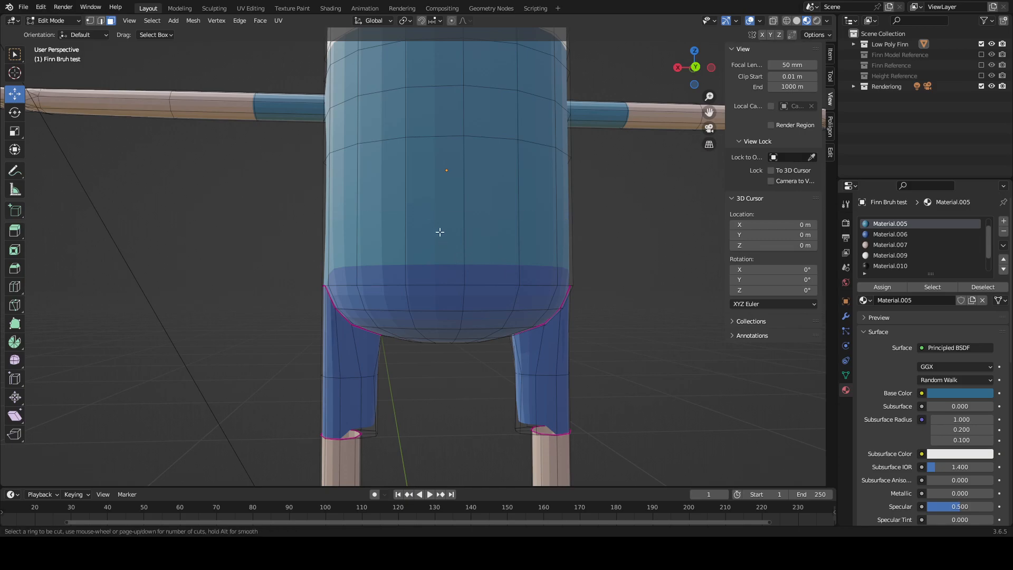
click(461, 240)
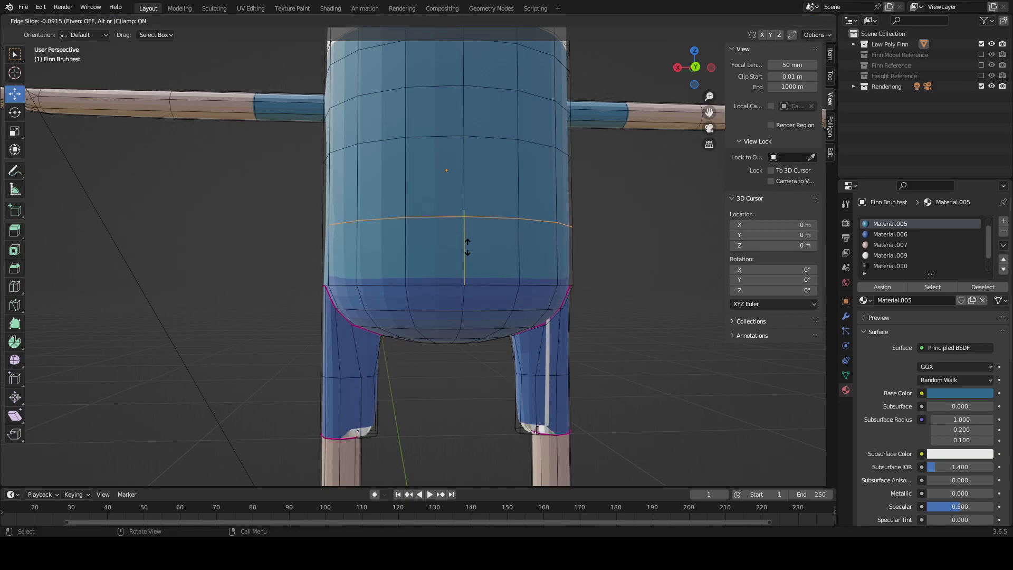
right_click(478, 233)
key(ctrl+z)
Step: Add a matching centred loop cut across the tall lower faces on the back of the shirt
middle_drag(608, 246, 445, 257)
key(ctrl+r)
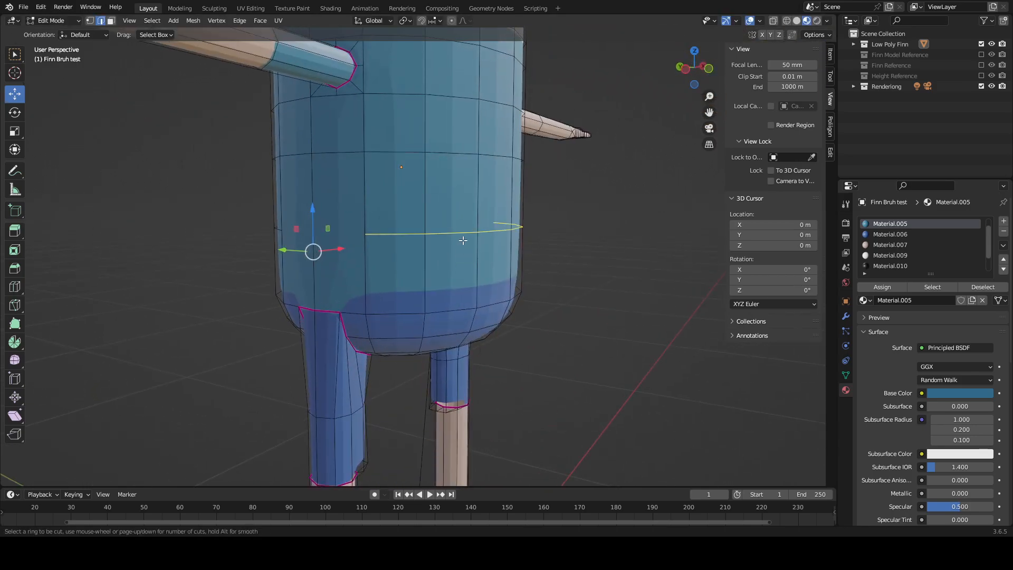
click(460, 236)
right_click(460, 238)
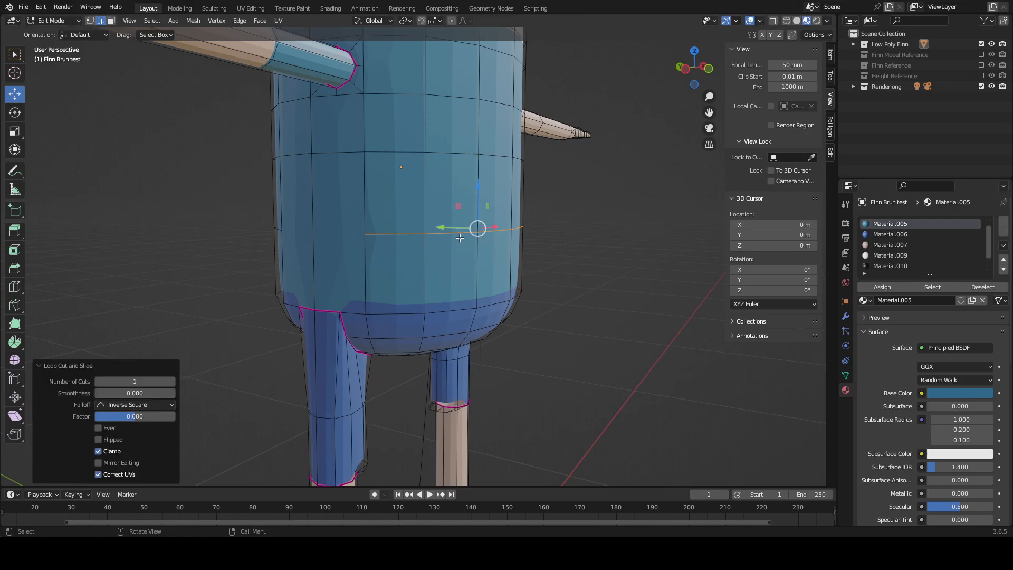
key(ctrl+z)
Step: Knife-cut through the edge midpoints on both sides of the torso to join the front and back cuts into one ring
middle_drag(350, 283, 362, 267)
key(k)
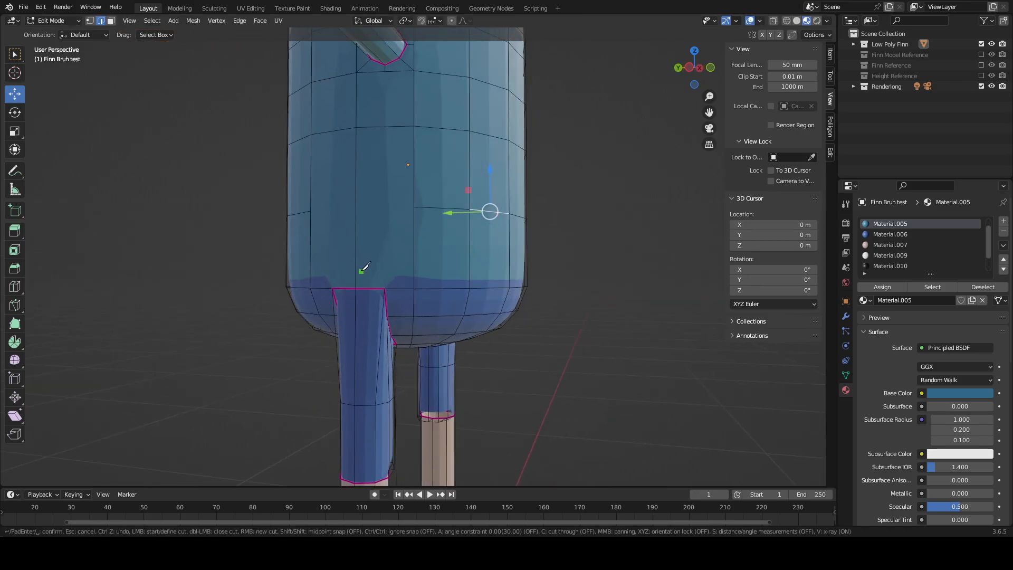
click(414, 207)
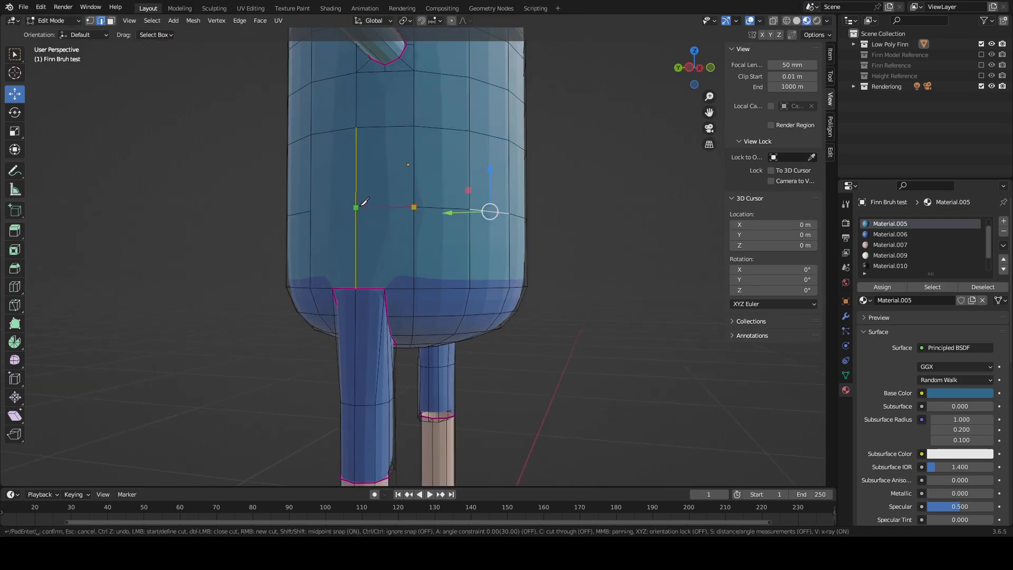
shift+click(364, 201)
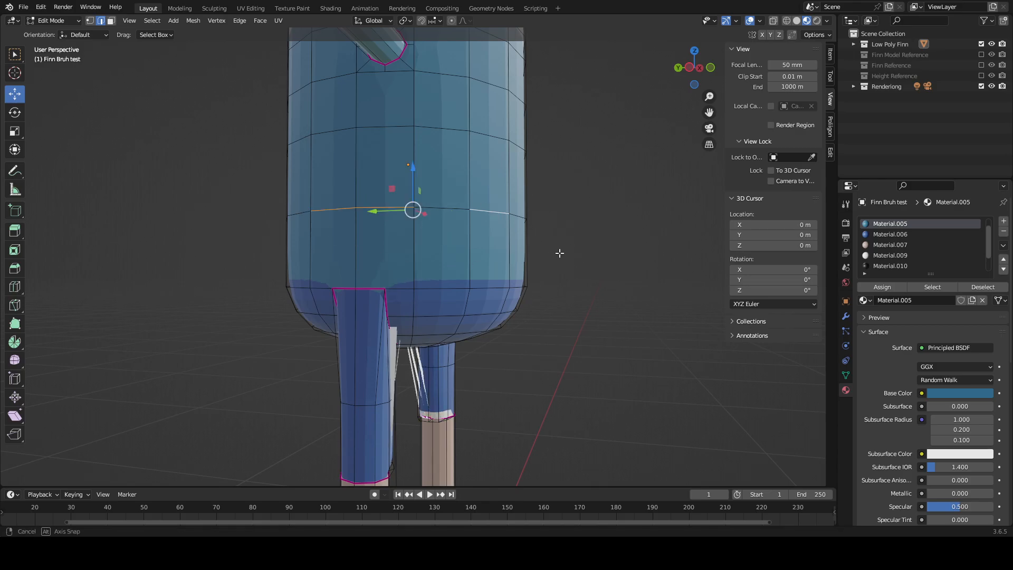
middle_drag(311, 208, 359, 212)
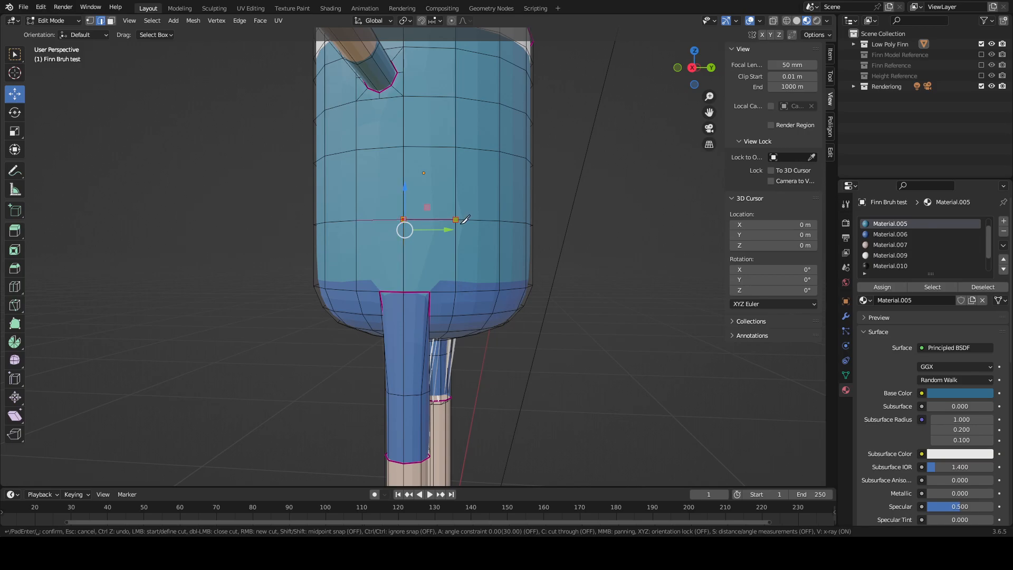
middle_drag(472, 246, 543, 312)
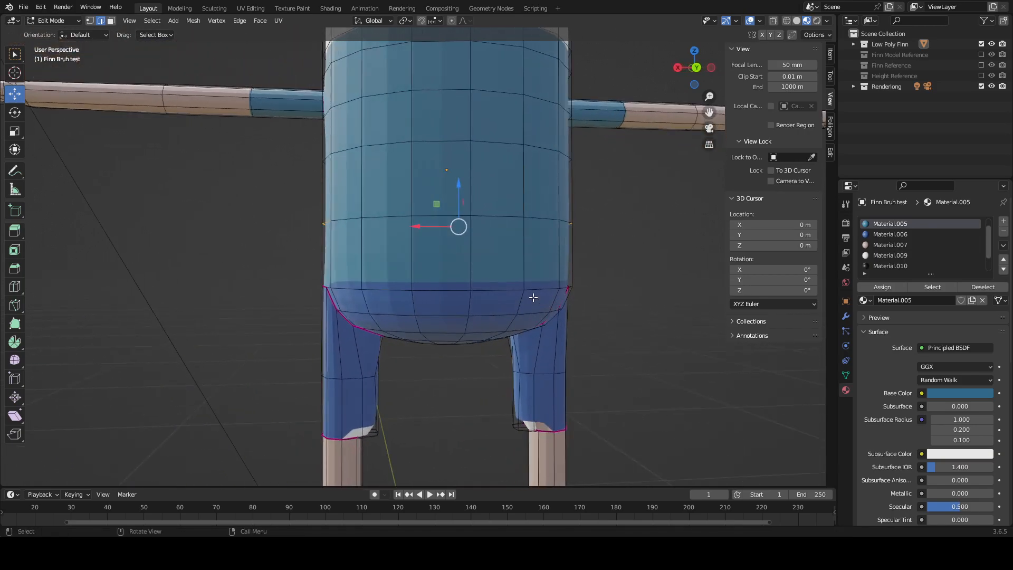
Step: Select all vertices of the new torso ring and move it down about 0.07 m, close to the top of the shorts
middle_drag(590, 241, 565, 244)
click(90, 20)
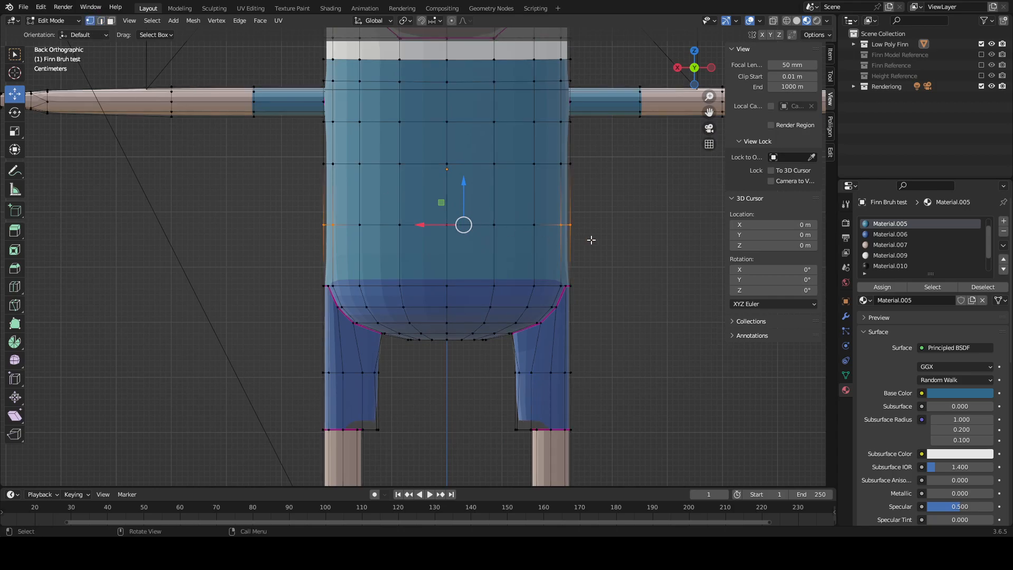
drag(610, 255, 302, 199)
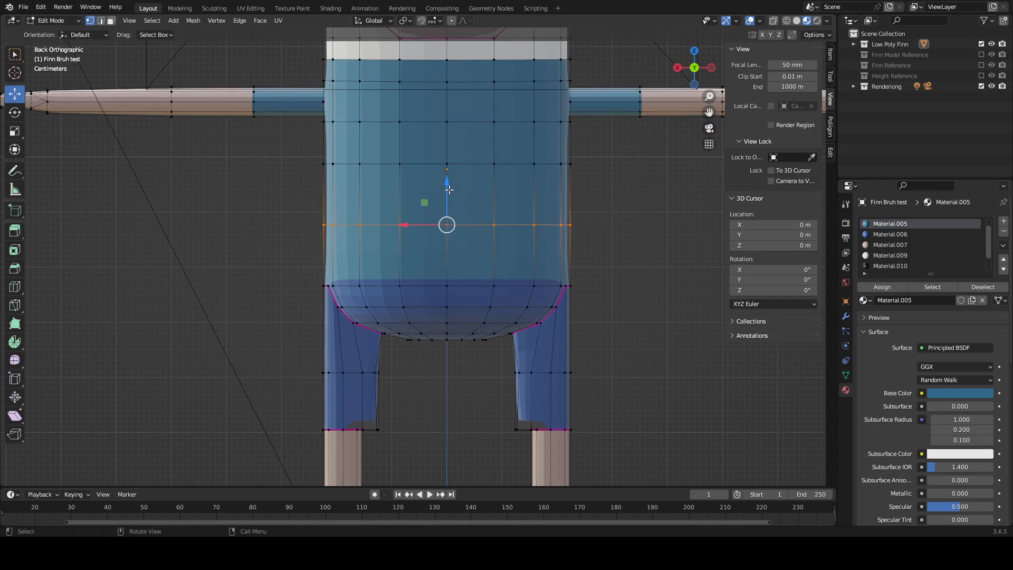
drag(447, 188, 440, 234)
mouse_move(602, 285)
middle_down()
mouse_move(618, 296)
mouse_move(595, 285)
mouse_move(604, 283)
mouse_move(506, 288)
mouse_move(658, 289)
mouse_move(518, 287)
mouse_move(711, 302)
mouse_move(573, 289)
mouse_move(623, 293)
mouse_move(610, 289)
middle_up()
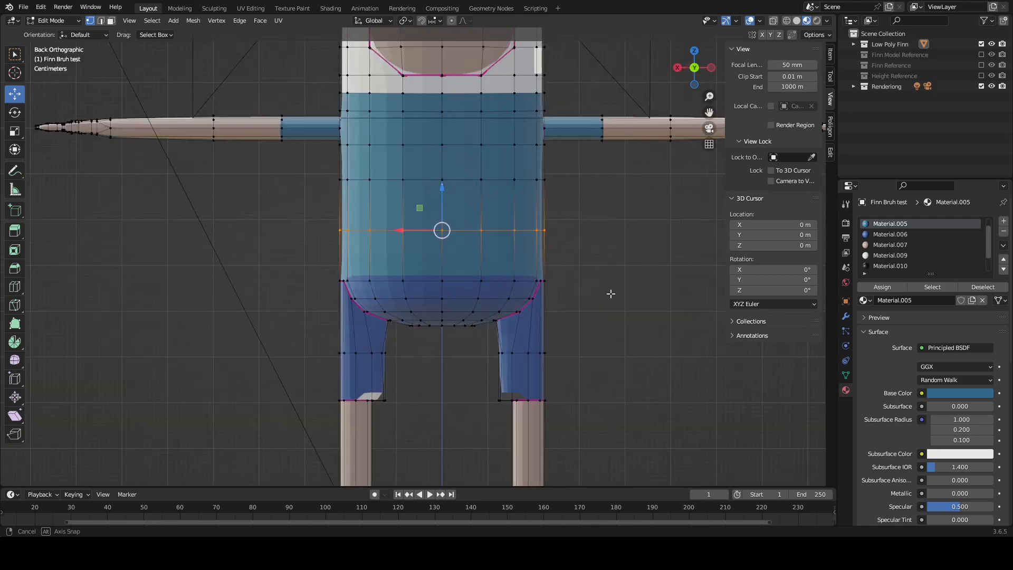
drag(598, 257, 317, 218)
drag(443, 195, 447, 227)
middle_drag(633, 268, 557, 269)
Step: Remove the Subdivision modifier from the Finn model
click(845, 316)
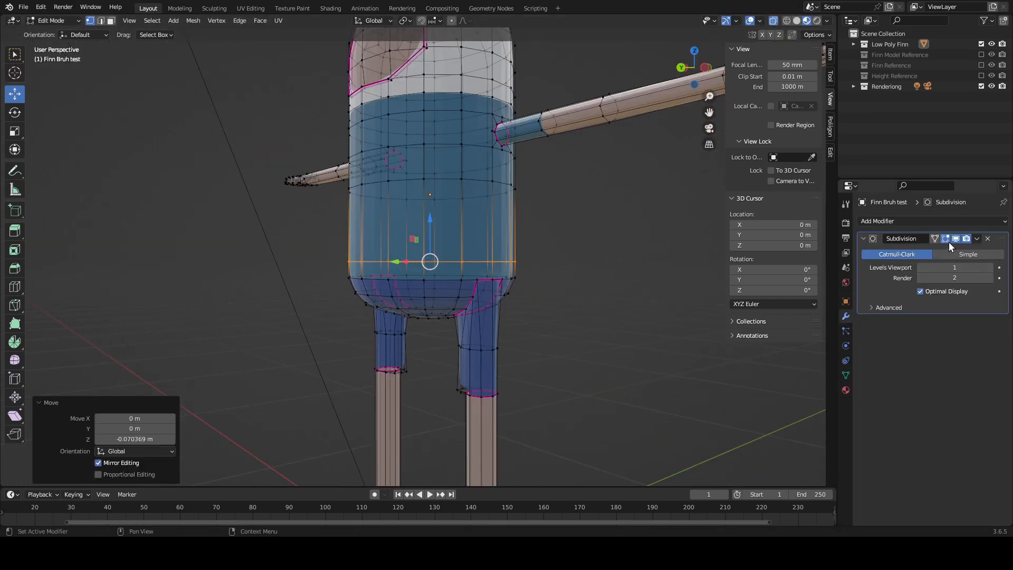
click(990, 239)
middle_drag(467, 287, 545, 286)
scroll(546, 287, up, 2)
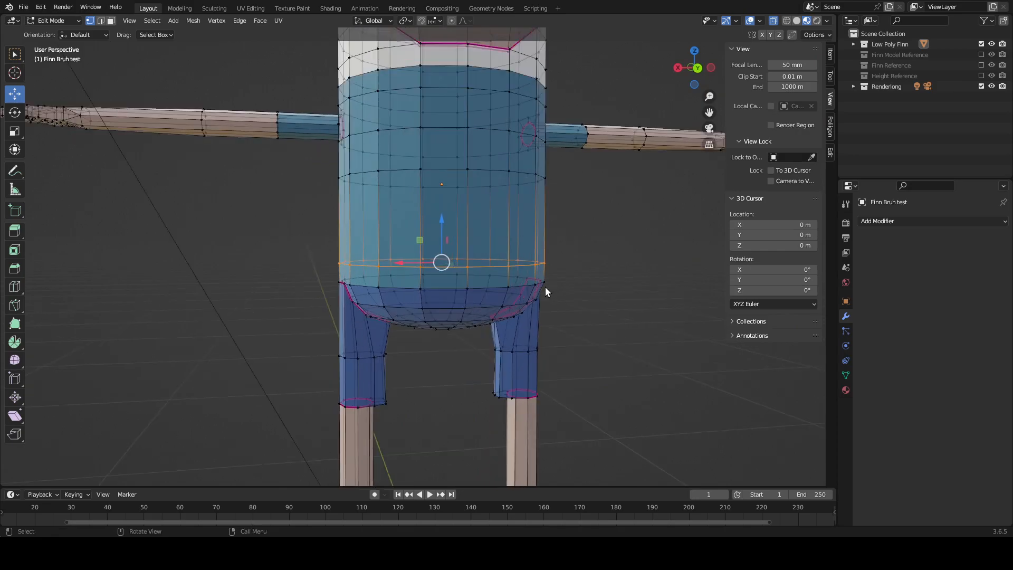
Step: Select the band of shirt faces just above the shorts all around the torso and assign a newly created material to it
middle_drag(656, 279, 570, 281)
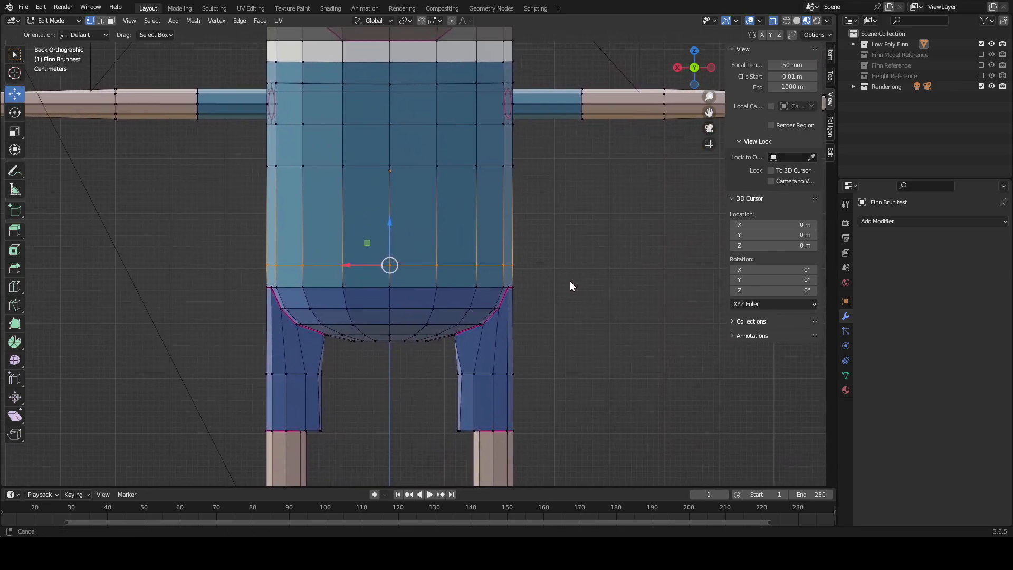
click(111, 21)
key(b)
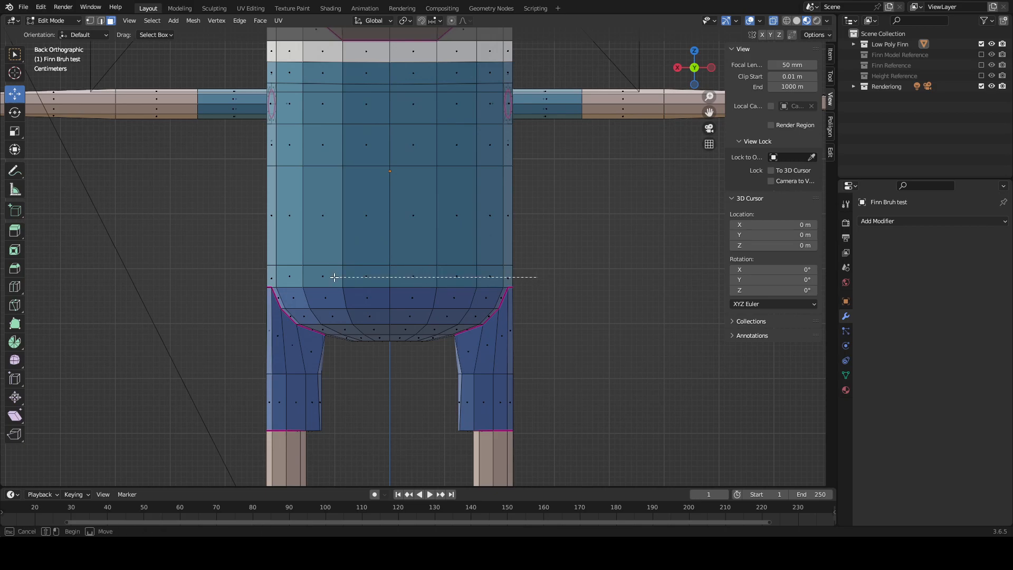
drag(334, 277, 220, 273)
key(ctrl+z)
drag(520, 284, 243, 265)
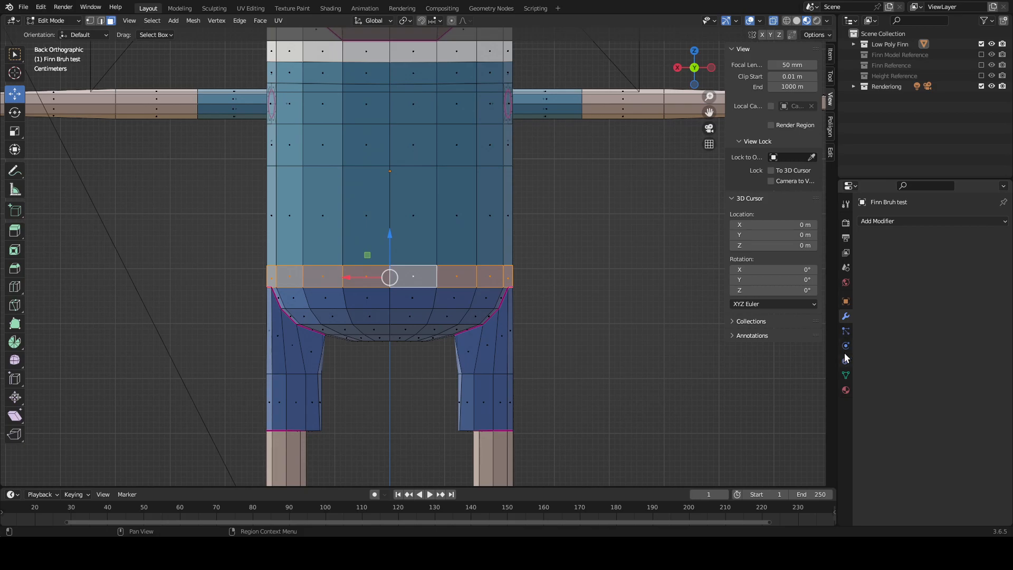
click(845, 299)
click(846, 389)
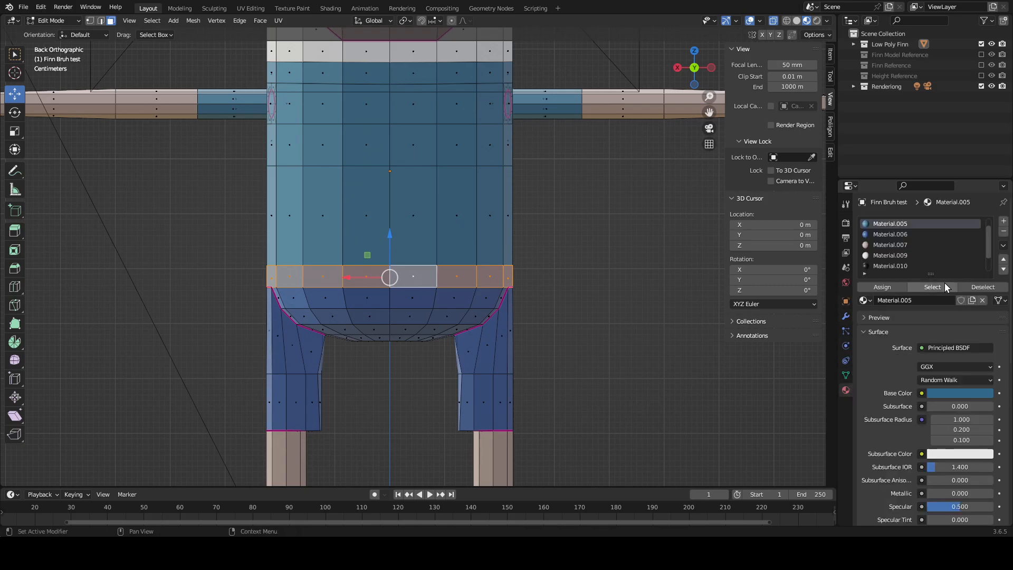
scroll(943, 246, up, 1)
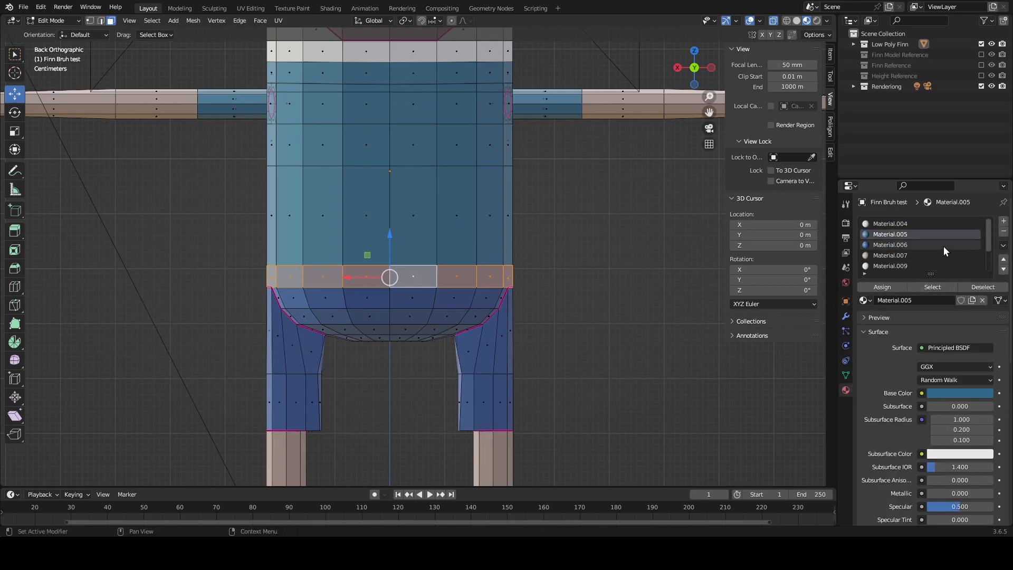
click(1004, 222)
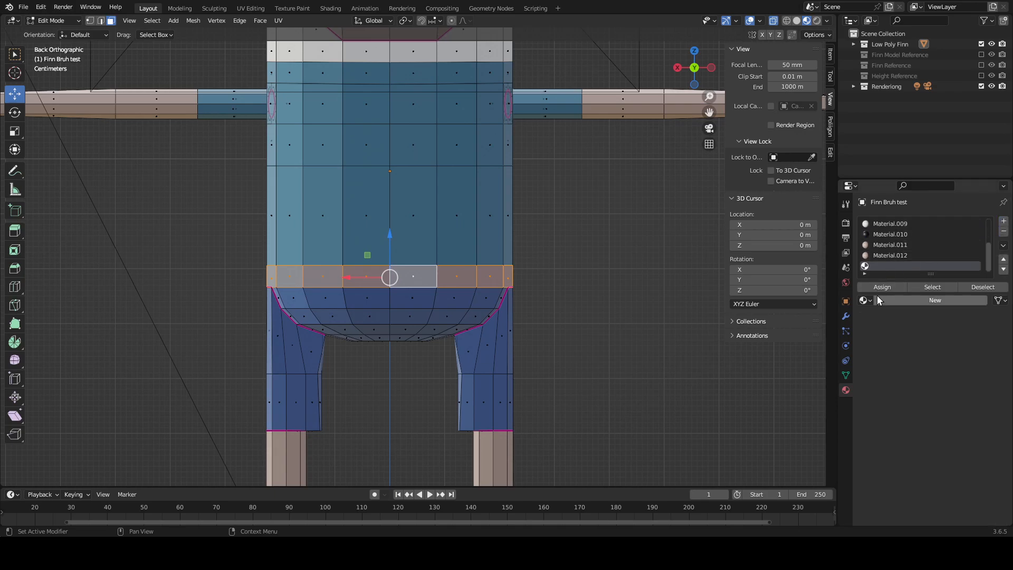
click(901, 301)
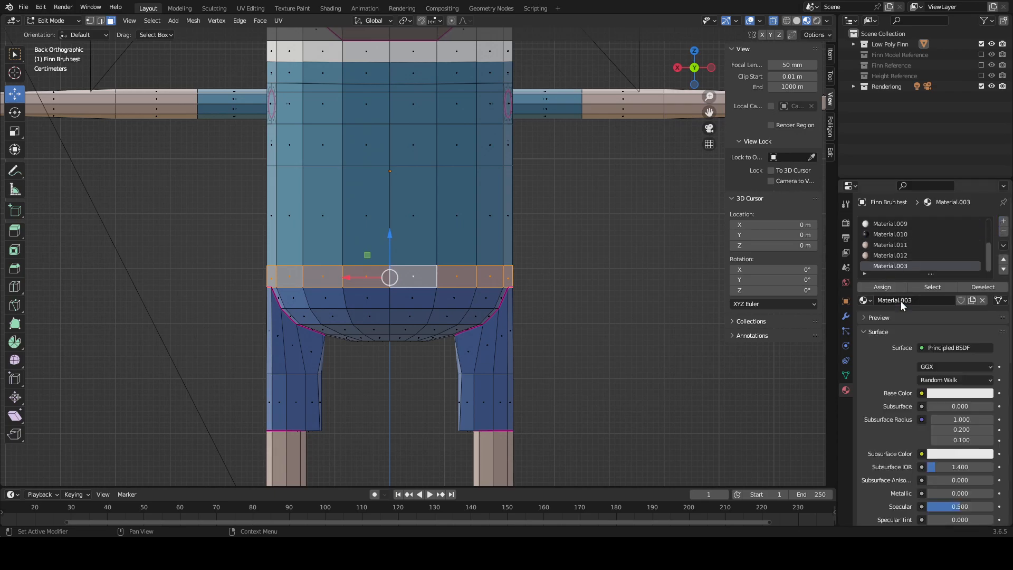
click(882, 285)
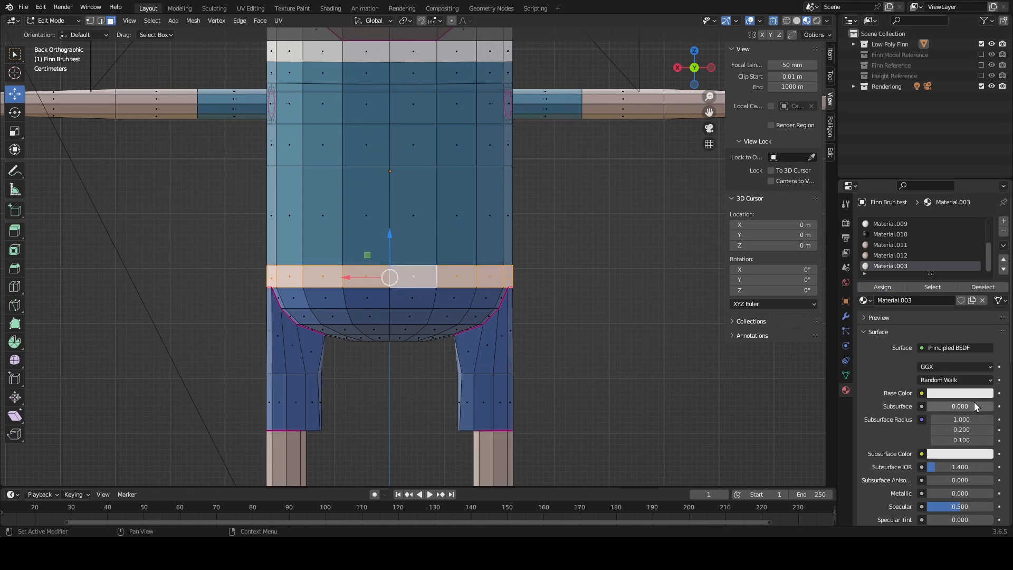
Step: Try sampling the blue of the shorts as the base color of the band's new material and check it from an angle
click(967, 394)
click(983, 347)
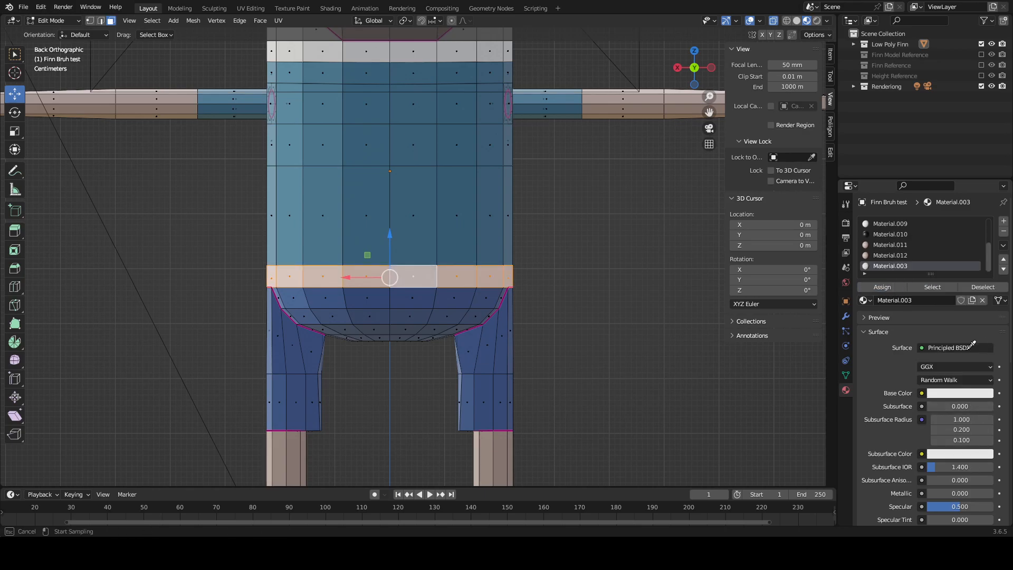
click(488, 352)
key(alt+a)
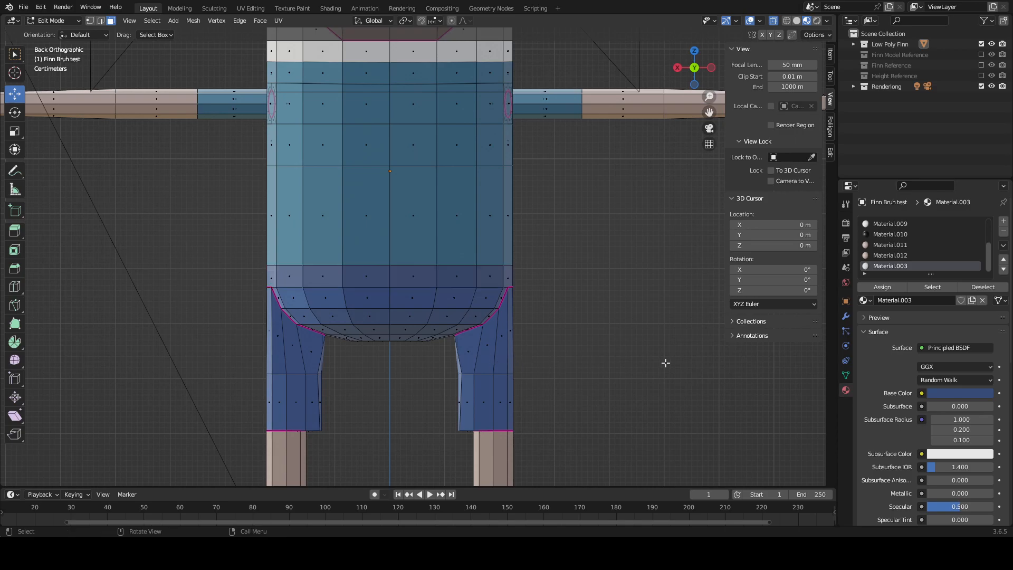
key(Tab)
middle_drag(701, 287, 670, 308)
key(Tab)
scroll(697, 296, up, 1)
scroll(885, 267, up, 4)
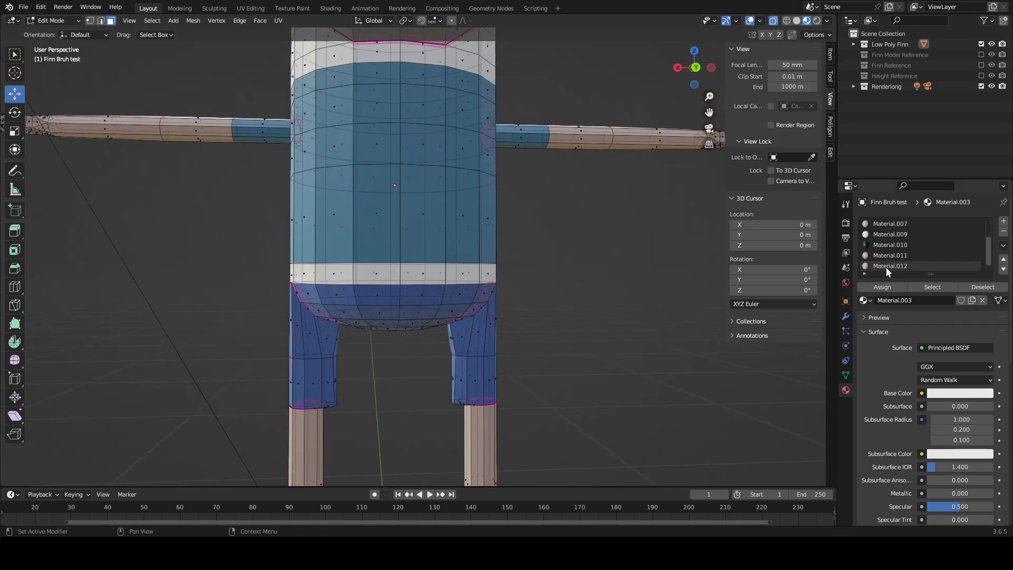
Step: Make Material.006 the active material and show the Finn Reference collection beside the model
click(892, 246)
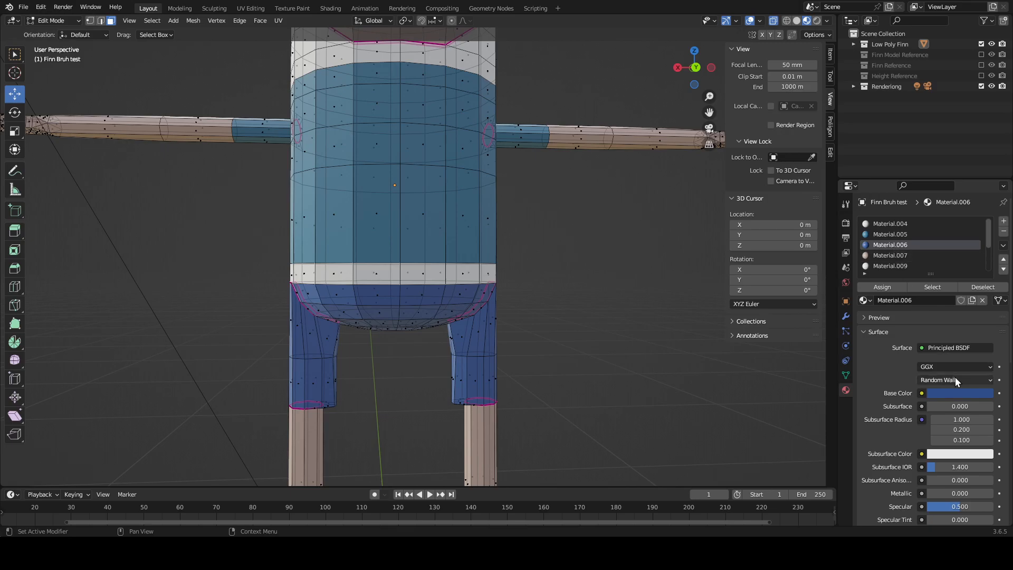
click(961, 393)
key(Tab)
middle_drag(626, 344, 594, 342)
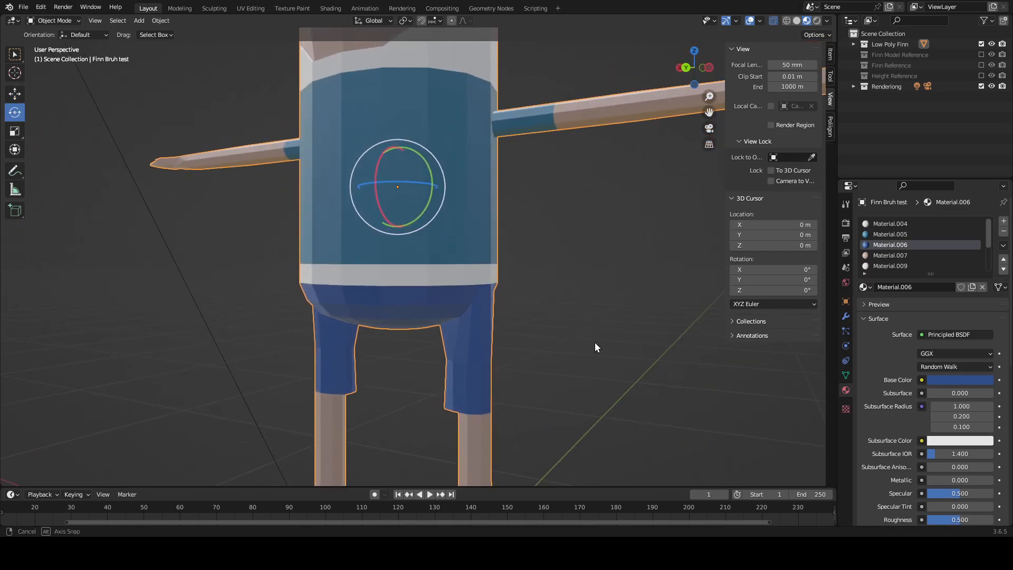
scroll(594, 341, down, 3)
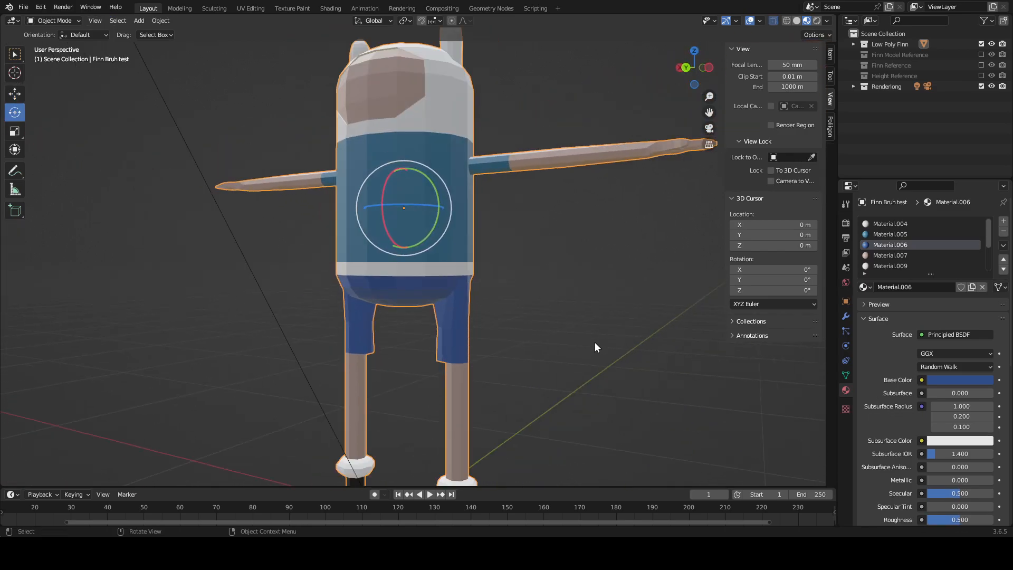
click(981, 65)
mouse_move(659, 232)
middle_down()
mouse_move(647, 236)
mouse_move(656, 237)
middle_up()
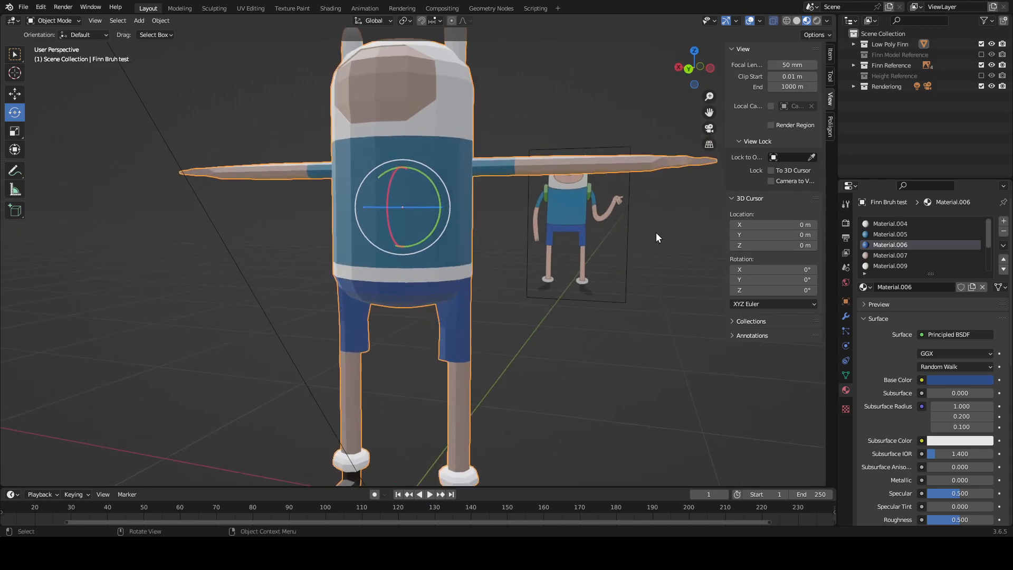
Step: Select the complete white band of faces above the shorts from the back view
key(Tab)
scroll(530, 275, up, 1)
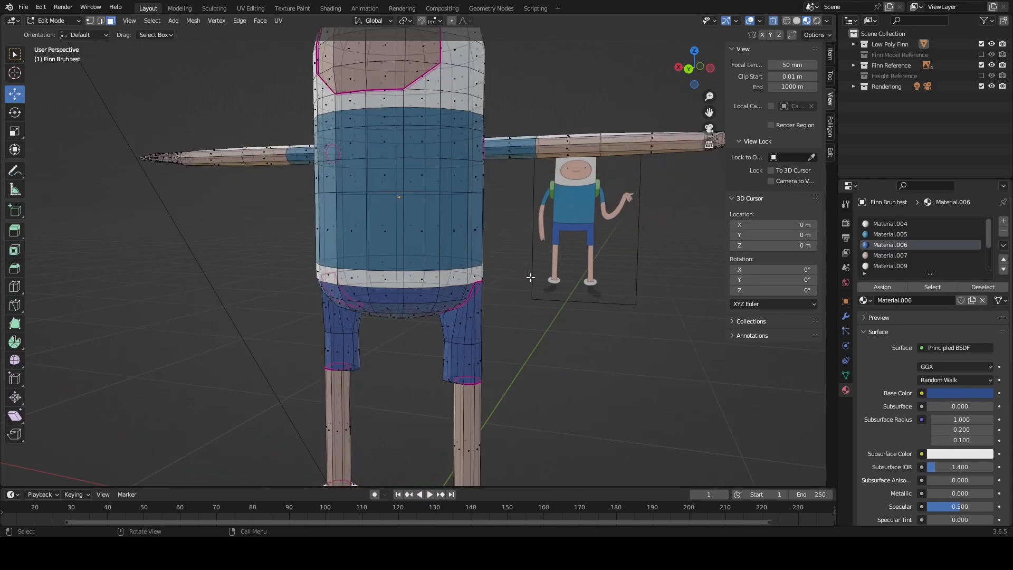
alt+middle_drag(531, 277, 557, 273)
drag(522, 282, 383, 257)
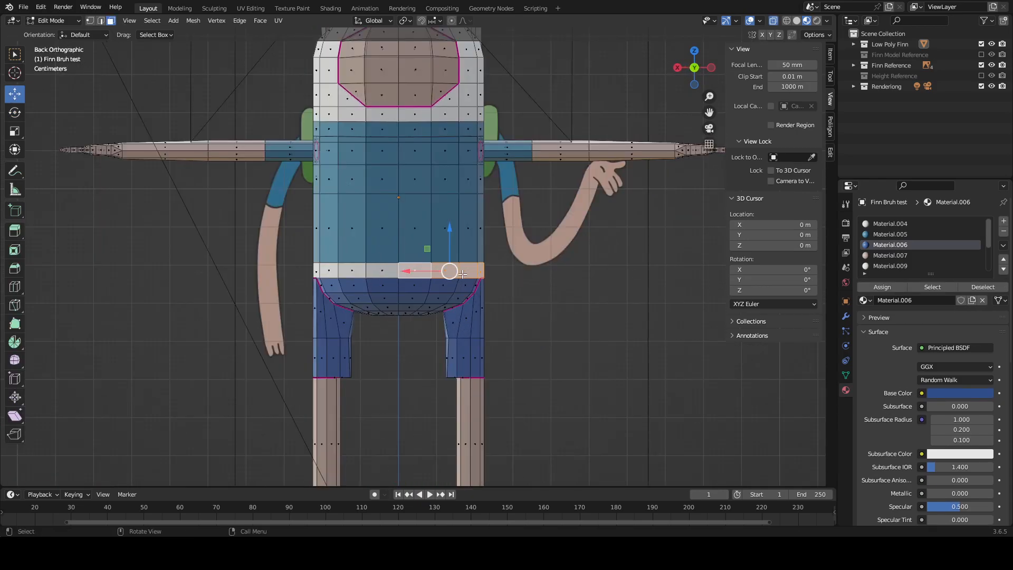
drag(496, 274, 270, 269)
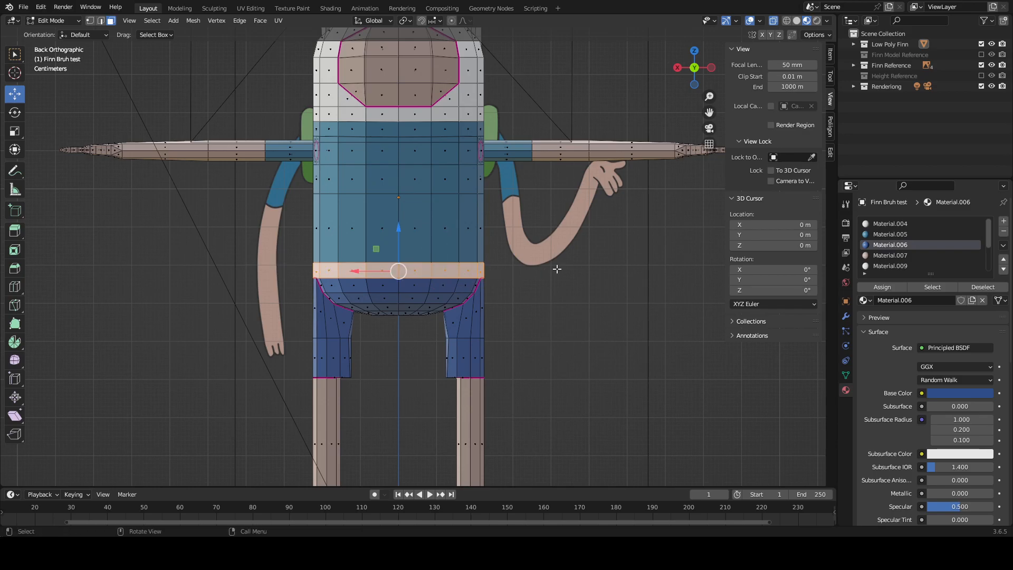
Step: Match the base color of Material.006 to the blue shorts in the Finn reference image
middle_drag(627, 343, 652, 334)
click(955, 394)
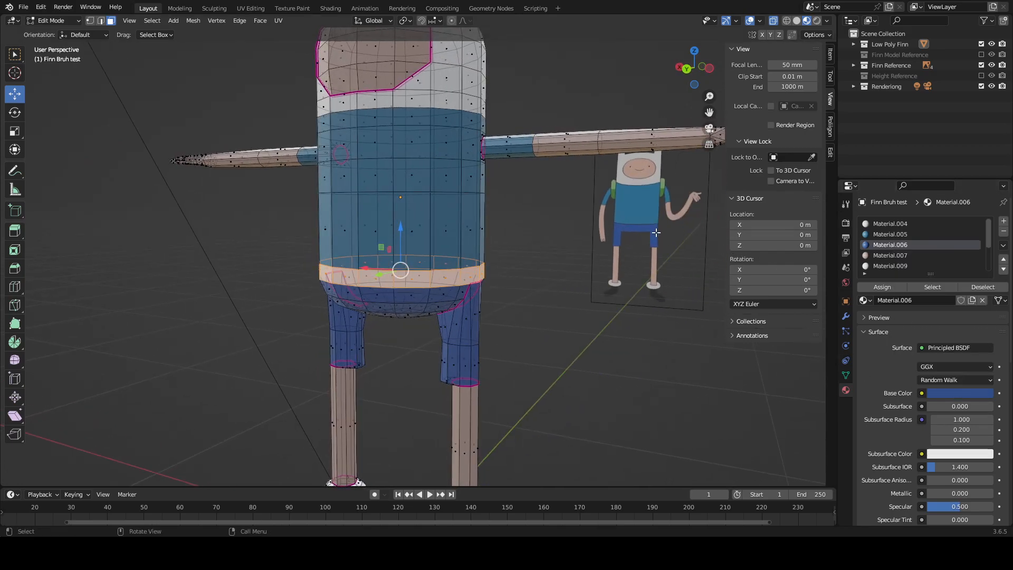
scroll(638, 333, up, 4)
key(Tab)
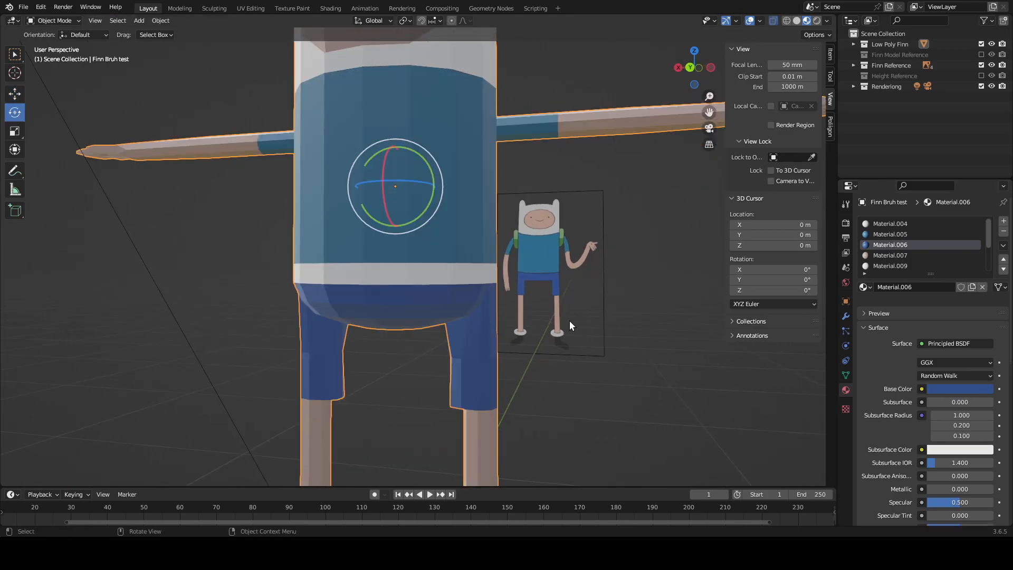
middle_drag(599, 322, 549, 322)
key(Tab)
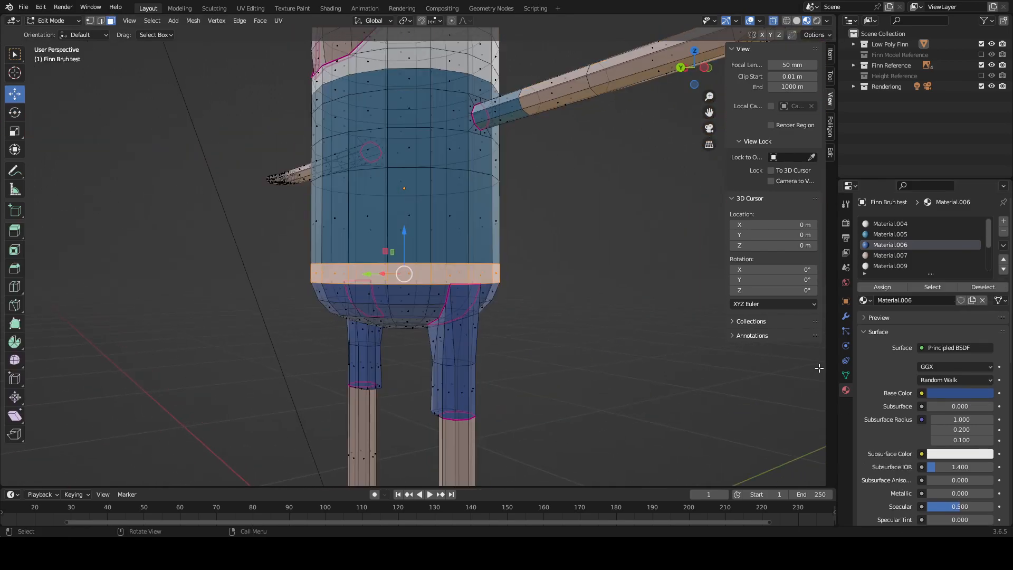
middle_drag(698, 312, 675, 359)
click(934, 393)
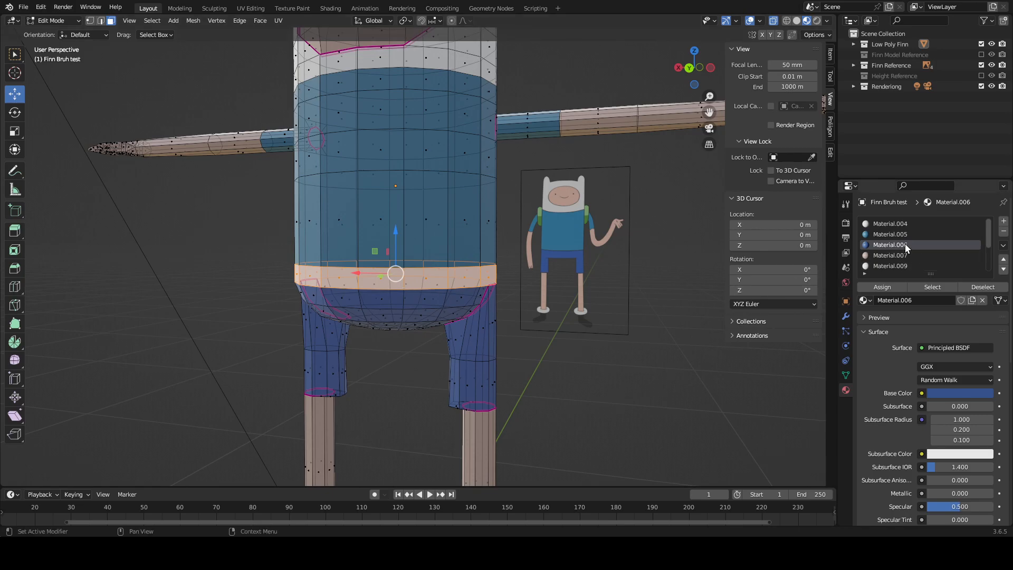
Step: Assign Material.006 to the selected band above the shorts and return to Object Mode
click(882, 287)
click(621, 368)
key(Tab)
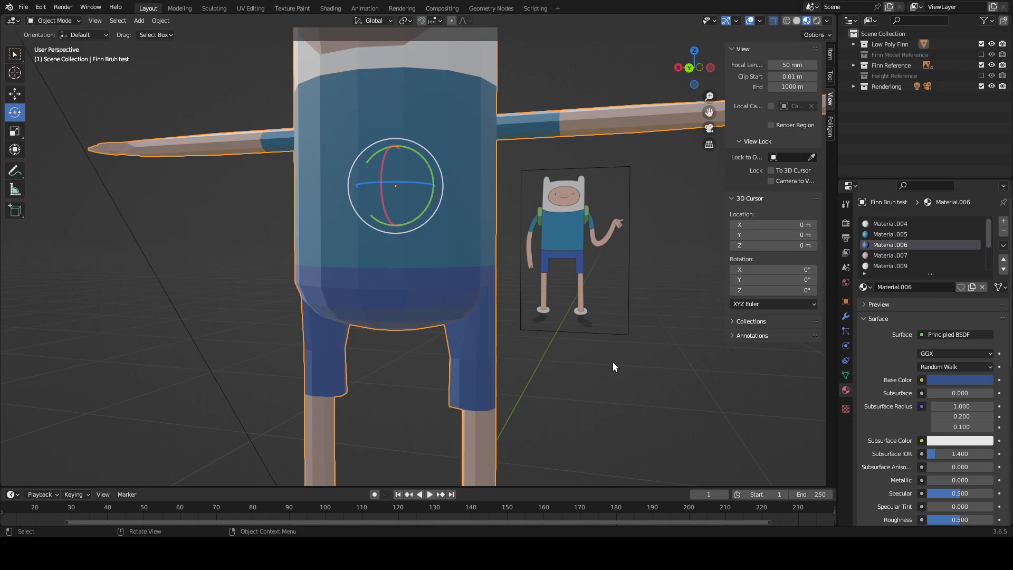
Step: Compare the raised shorts waistline with the reference image and examine the whole model from behind
middle_drag(612, 362, 663, 330)
scroll(612, 313, up, 3)
scroll(611, 312, up, 2)
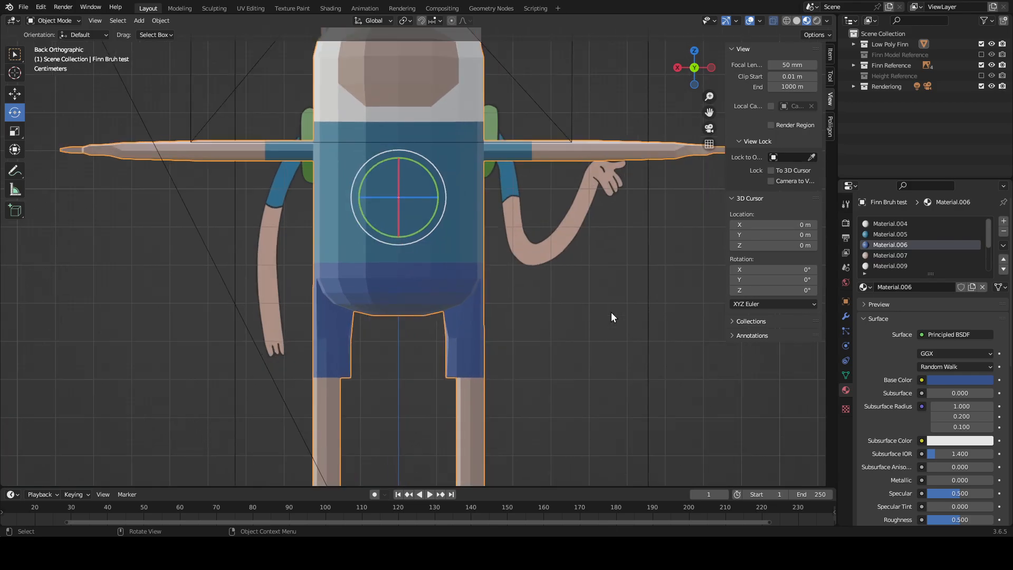
key(Tab)
key(Tab)
middle_drag(611, 313, 613, 318)
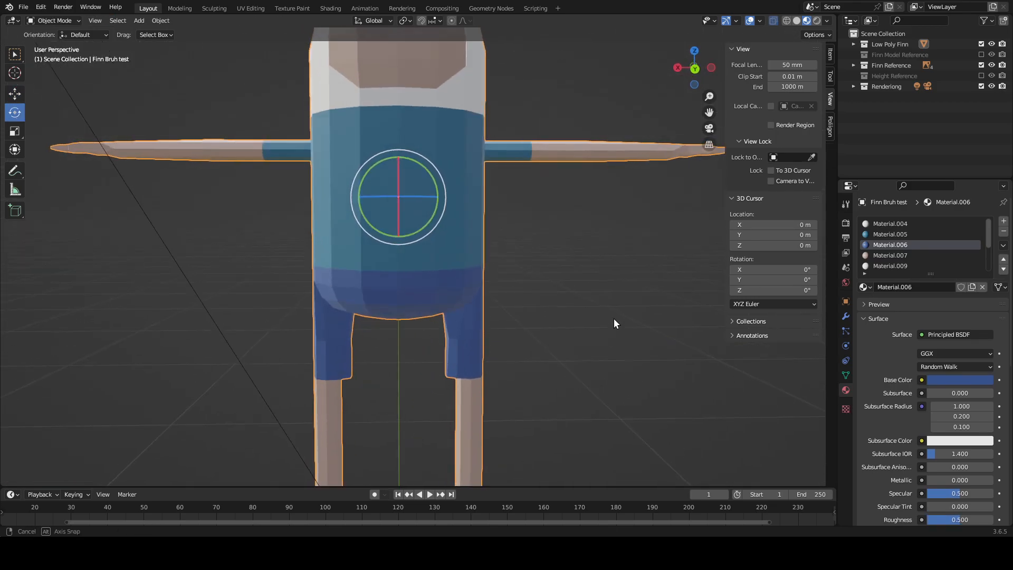
scroll(613, 318, down, 5)
scroll(613, 318, up, 1)
scroll(736, 381, up, 2)
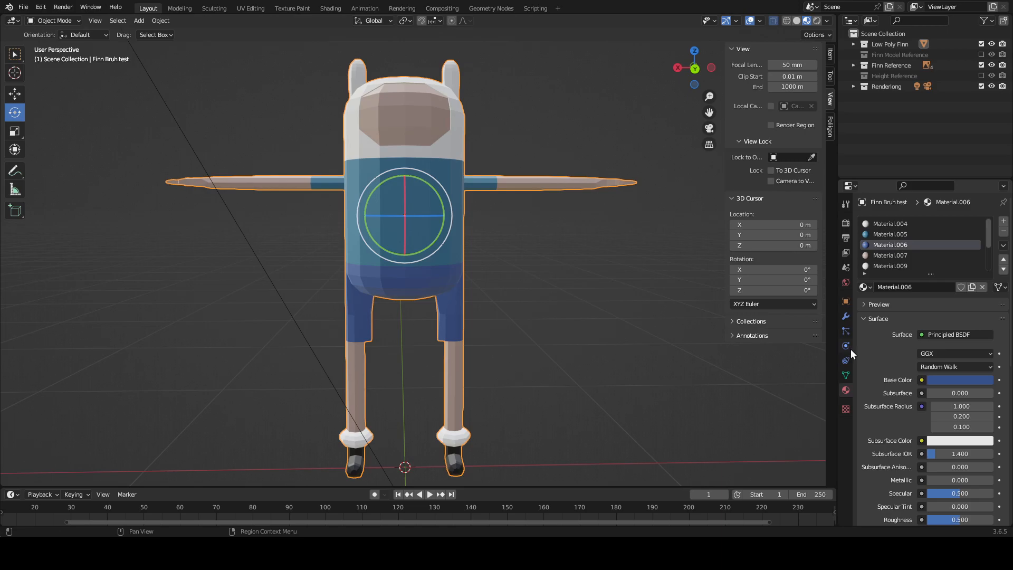
Step: Add a Subdivision Surface modifier to the Finn model
click(847, 317)
click(908, 222)
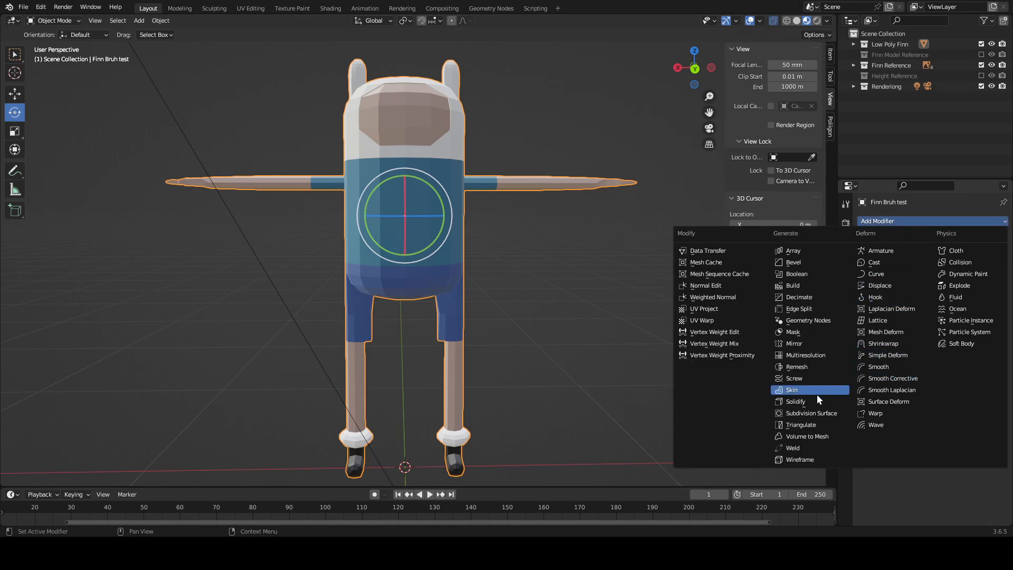
click(817, 412)
Step: Examine the subdivided shirt and shorts boundary up close and render the scene
middle_drag(617, 364, 583, 311)
scroll(633, 303, up, 5)
middle_drag(475, 338, 540, 355)
key(F12)
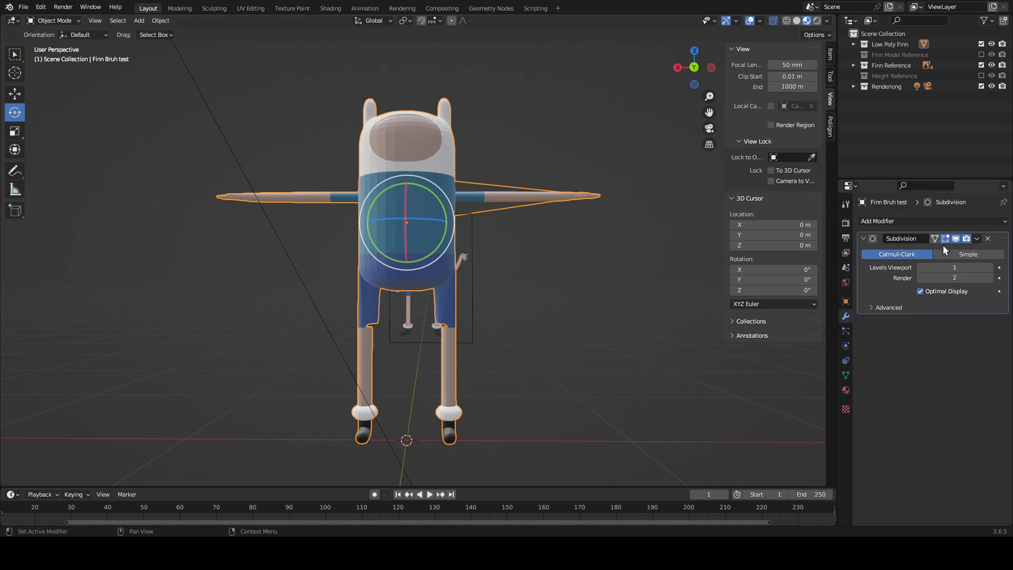
Step: Set both the X and Y render resolution to 1920*2, giving 3840 px each
click(845, 223)
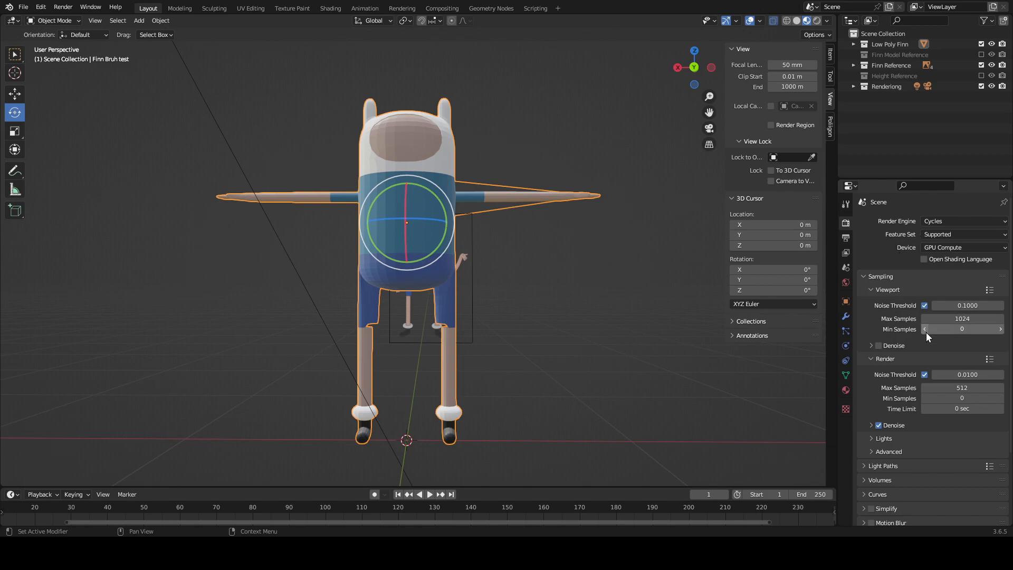
scroll(914, 295, down, 2)
scroll(912, 288, down, 3)
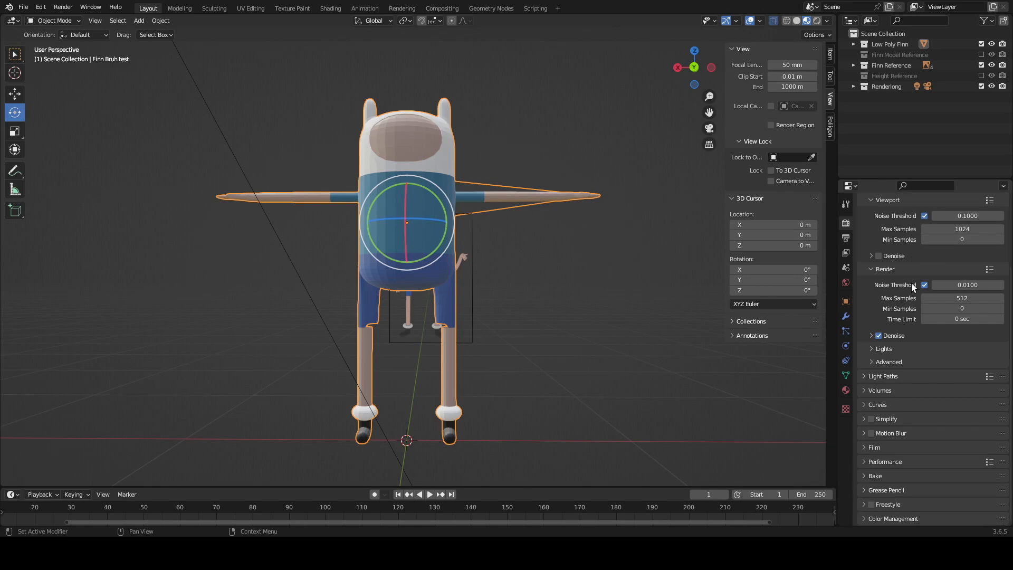
click(847, 206)
click(845, 238)
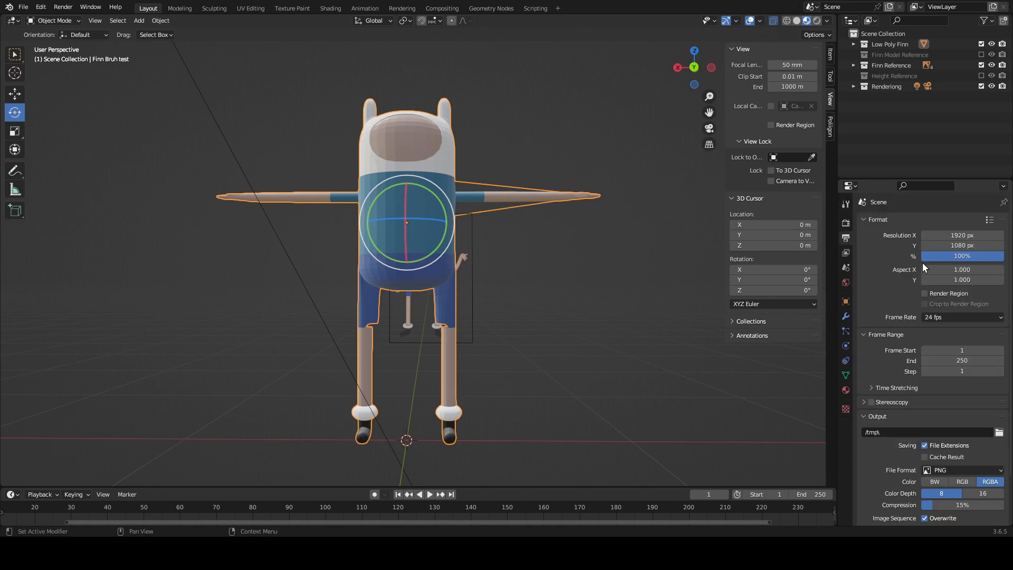
click(961, 236)
click(964, 237)
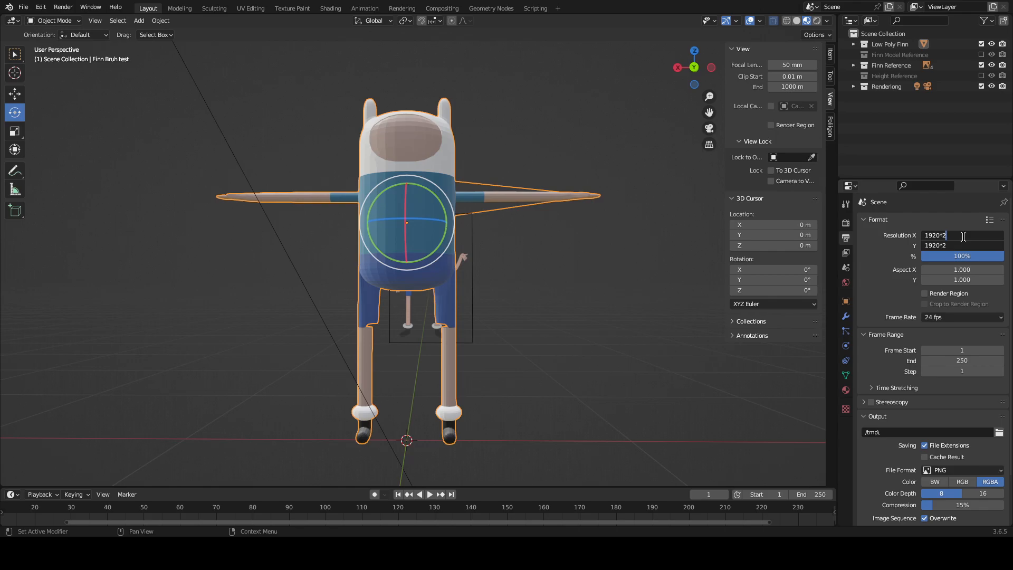
key(Return)
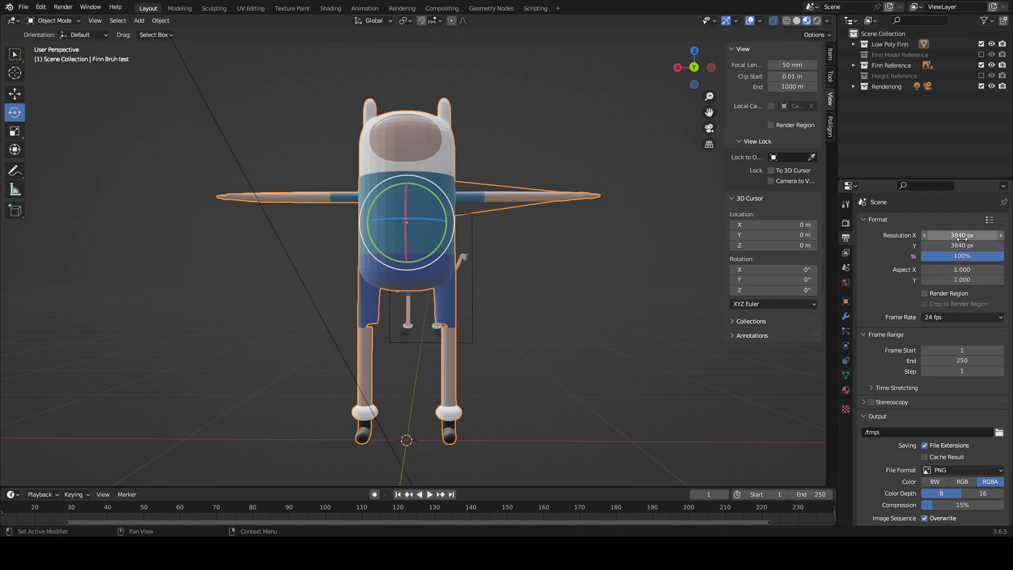
Step: Set both the X and Y render resolution to 1240 px
drag(963, 246, 962, 239)
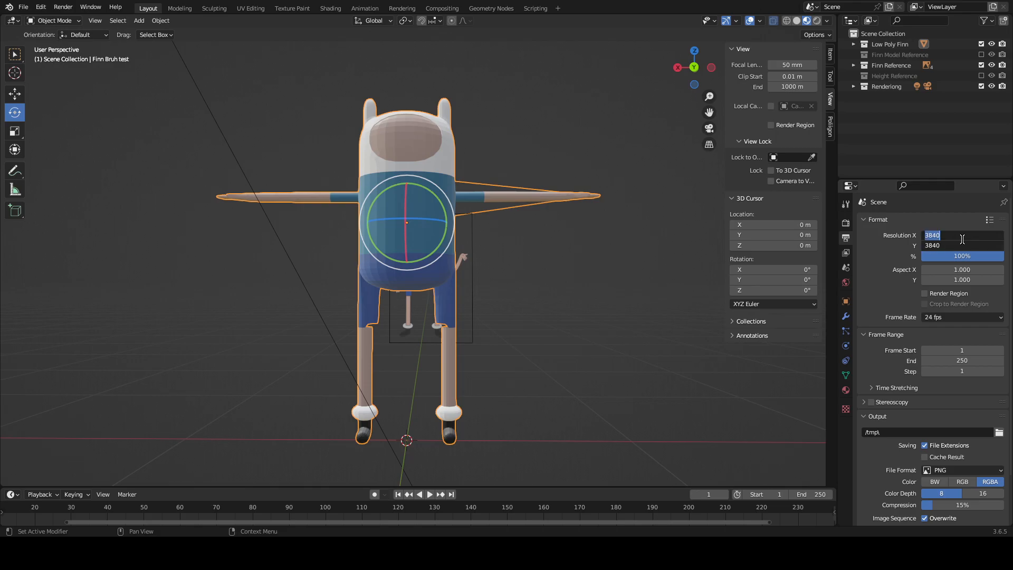
text(1240)
key(Return)
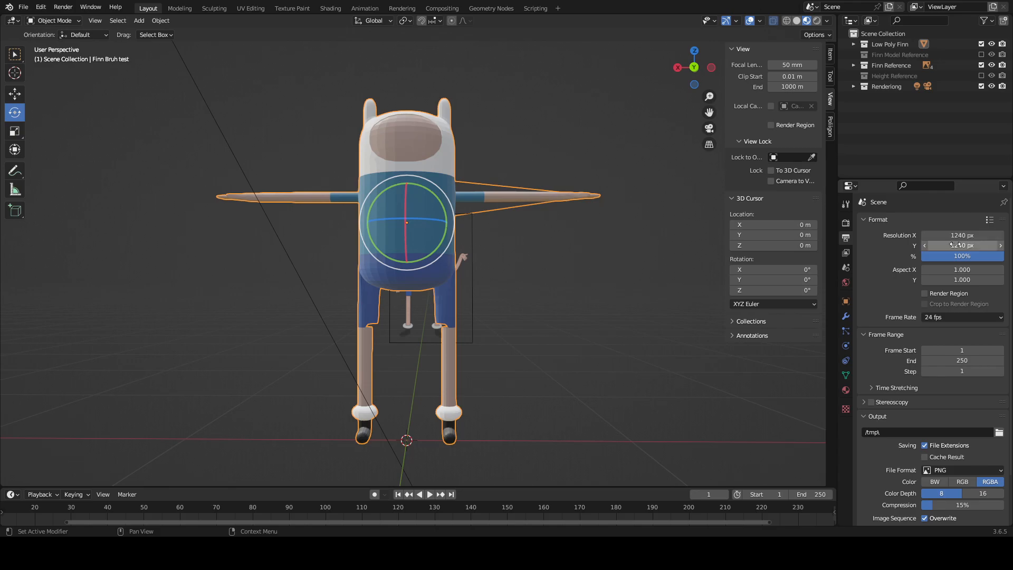
Step: Set the render resolution to 2140 px in X and 1440 px in Y, and render the scene
click(959, 234)
text(21)
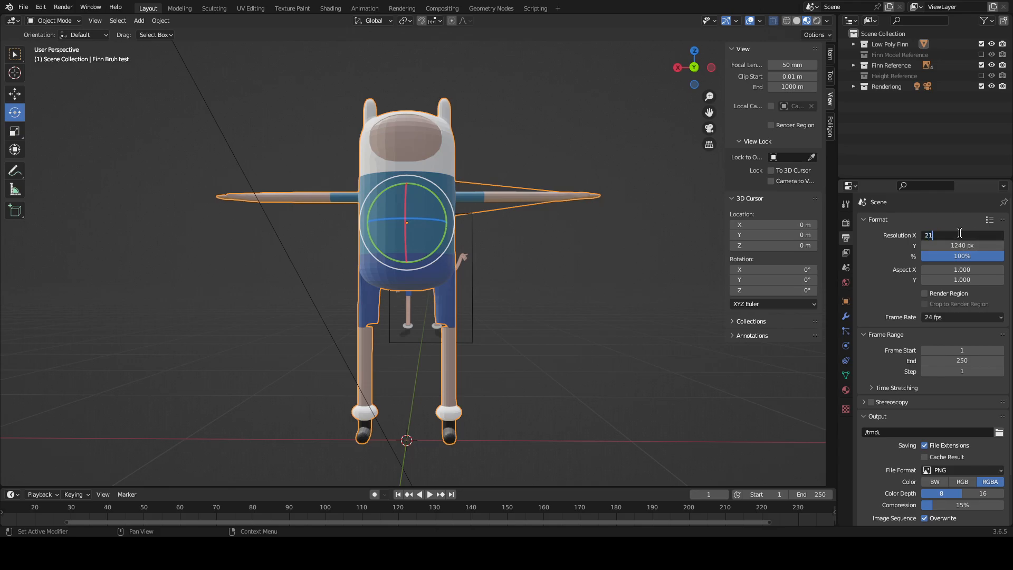
text(40)
key(Return)
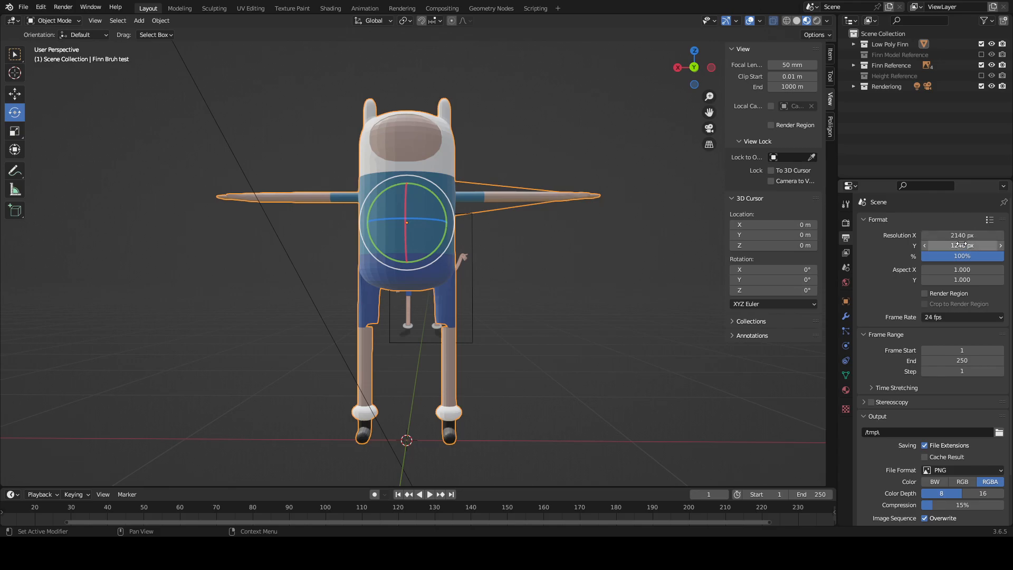
click(961, 245)
text(1440)
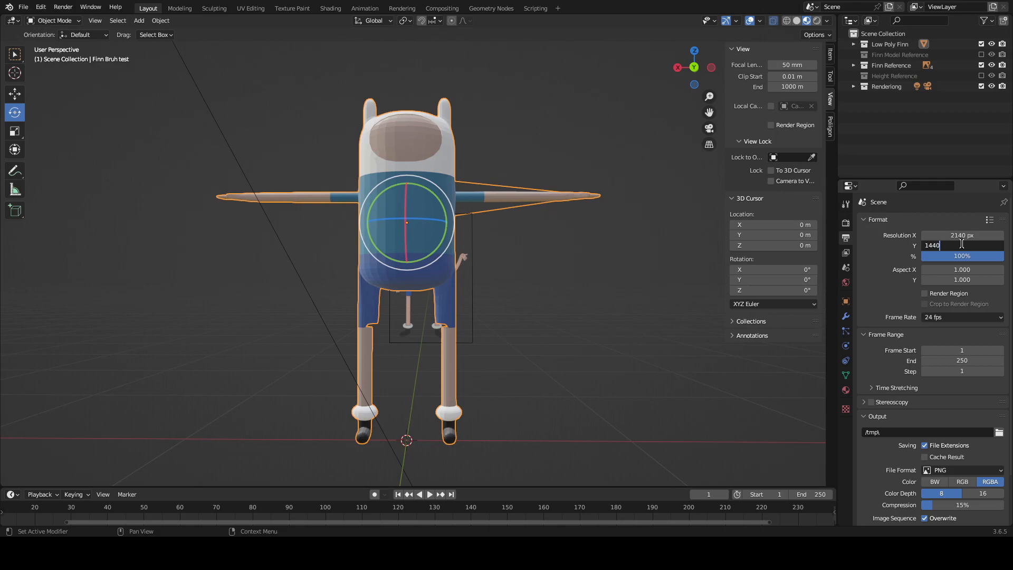
key(Return)
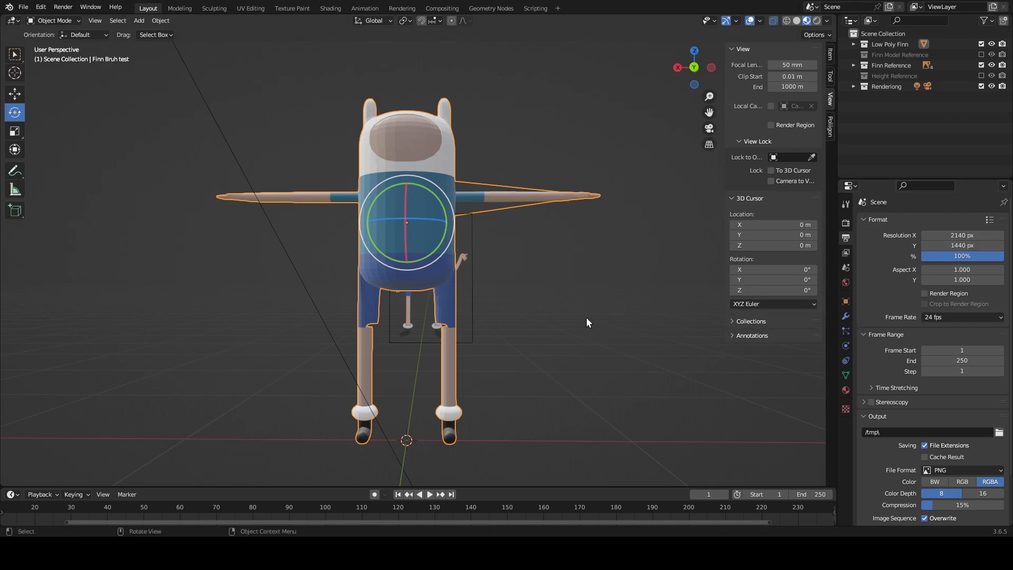
key(F12)
Step: Set the Finn model's Subdivision modifier to viewport level 2 and render level 4, rendering the scene after each change
click(845, 316)
click(991, 268)
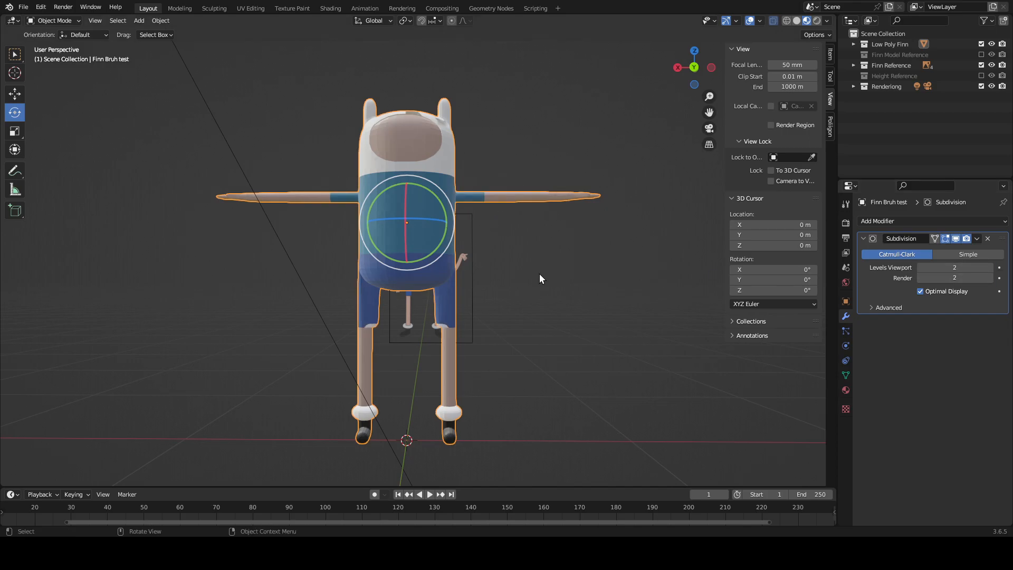
key(F12)
click(990, 278)
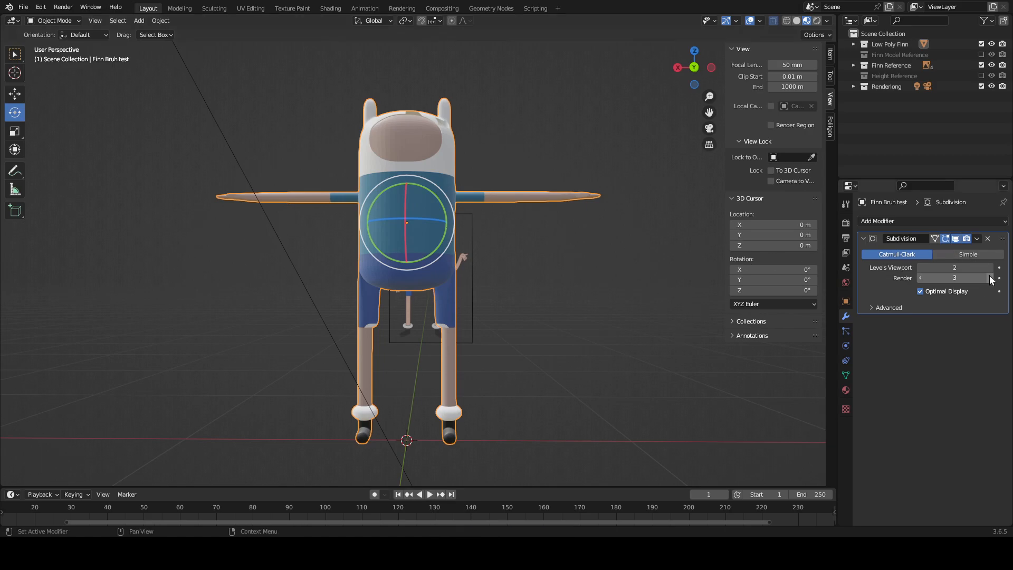
click(989, 278)
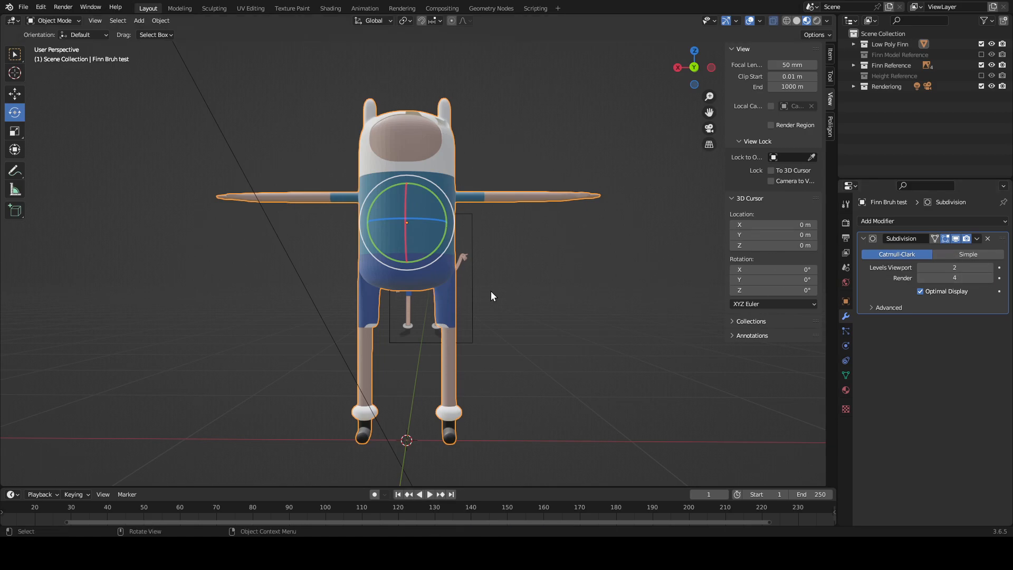
key(F12)
Step: Try viewport subdivision level 4 on the Finn model and examine the hood and shirt surfaces from above
scroll(492, 239, up, 4)
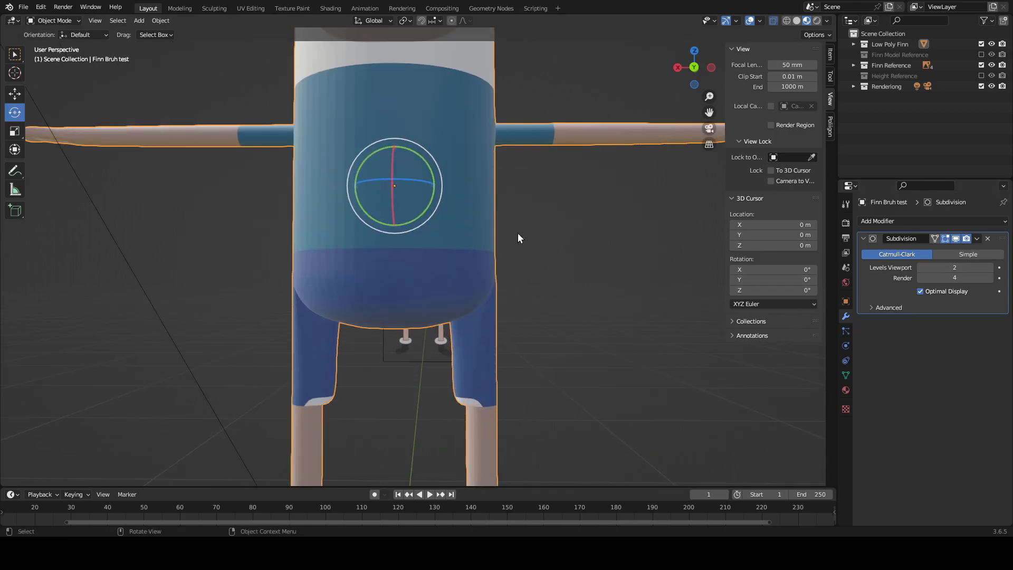
middle_drag(518, 235, 549, 321)
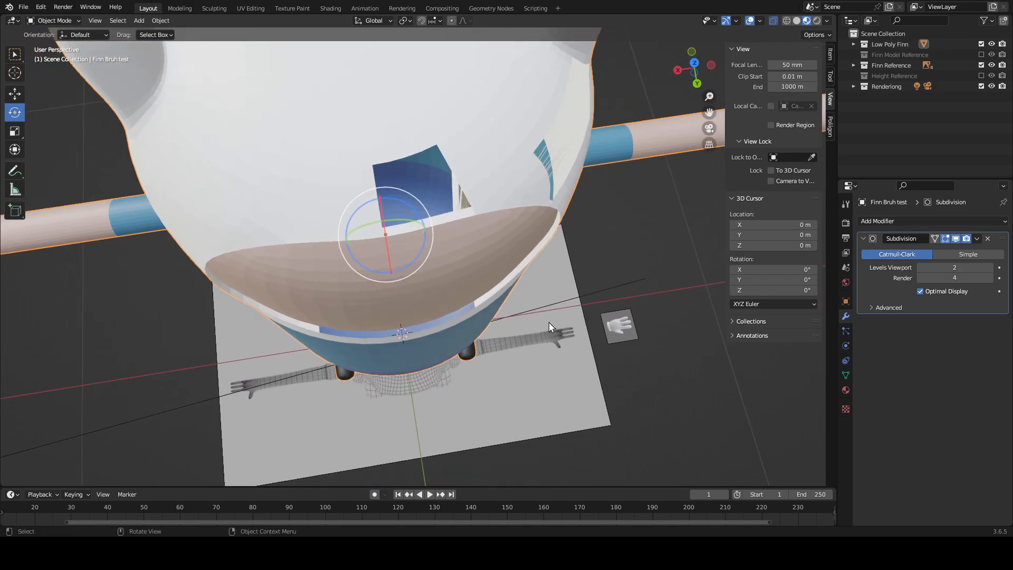
click(990, 267)
click(990, 269)
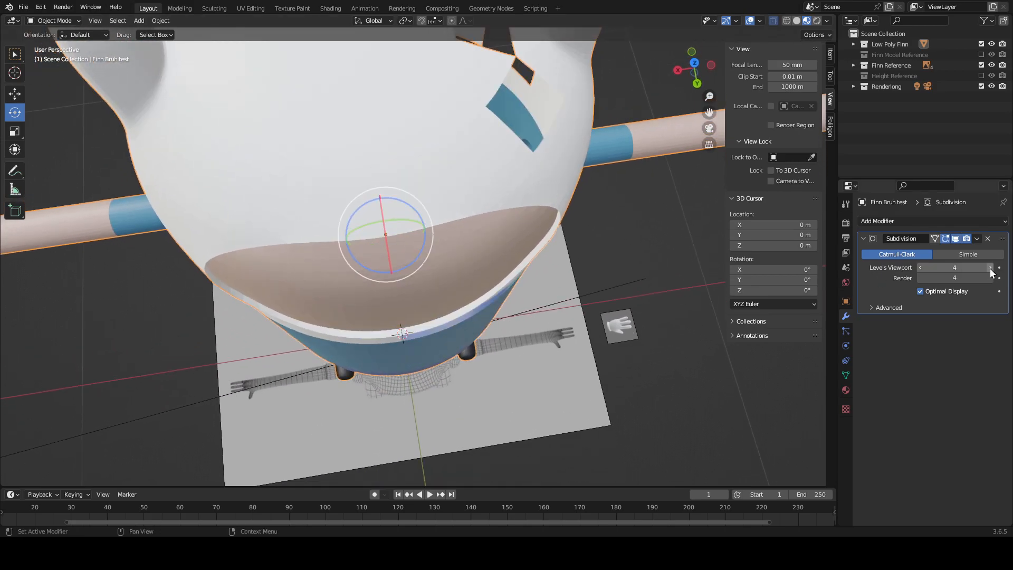
middle_drag(535, 322, 537, 296)
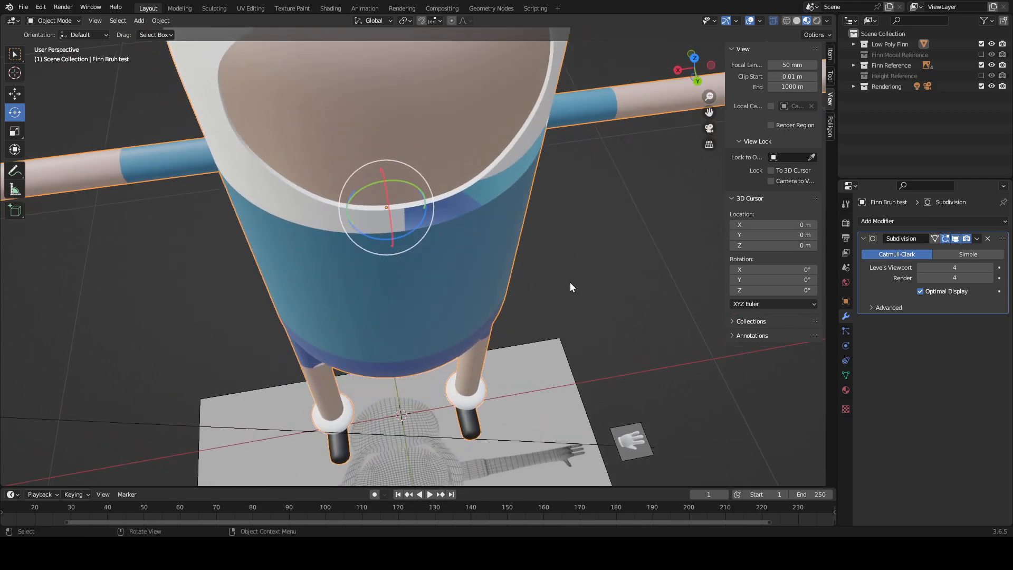
Step: Set the Subdivision modifier to viewport level 2 and render level 3
click(918, 266)
click(918, 268)
click(919, 277)
middle_drag(649, 315, 612, 287)
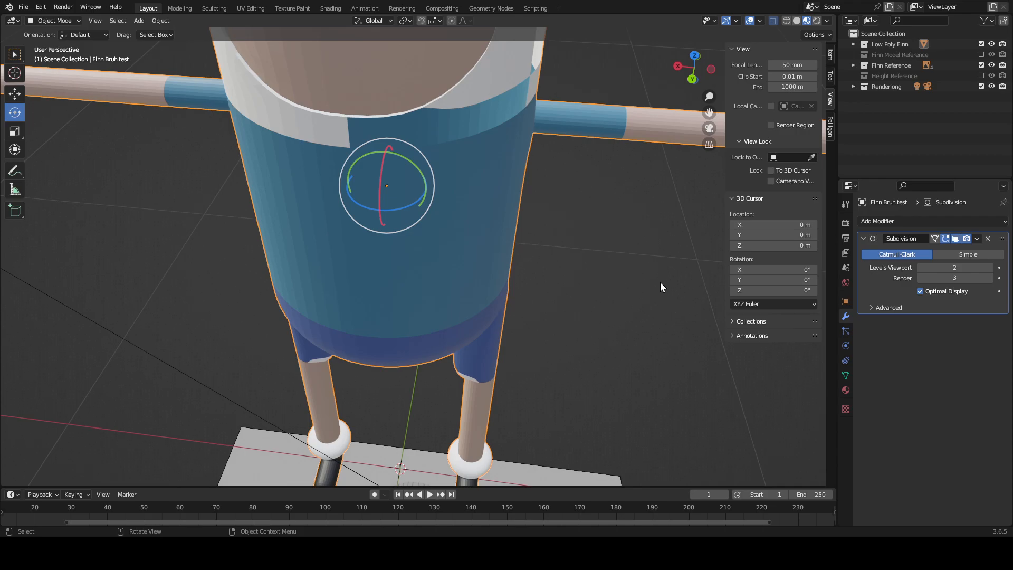
Step: Look through the camera, lock it to the view and move it closer so Finn fills the frame
scroll(599, 294, down, 3)
key(KP_0)
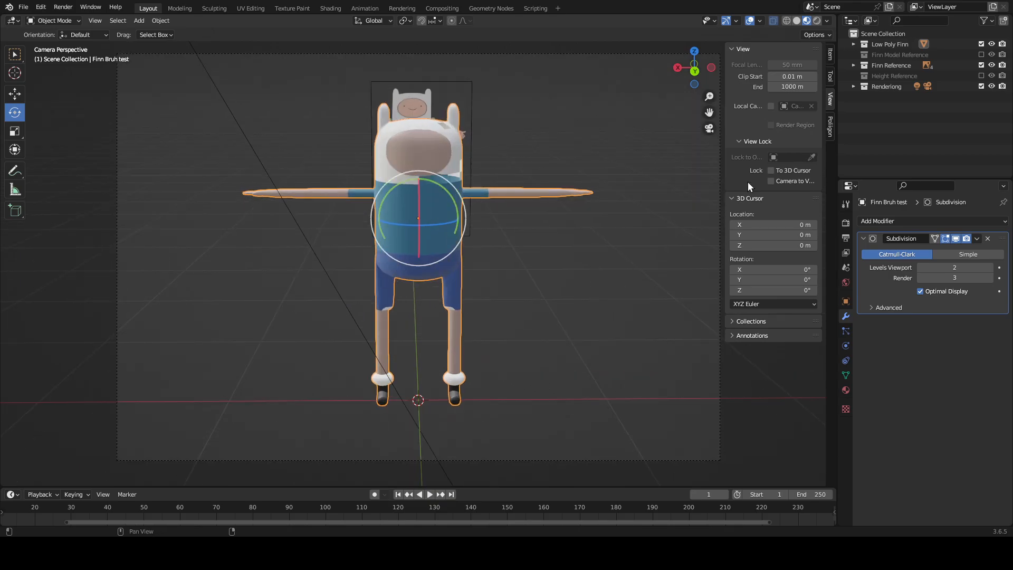
click(775, 179)
scroll(604, 226, up, 3)
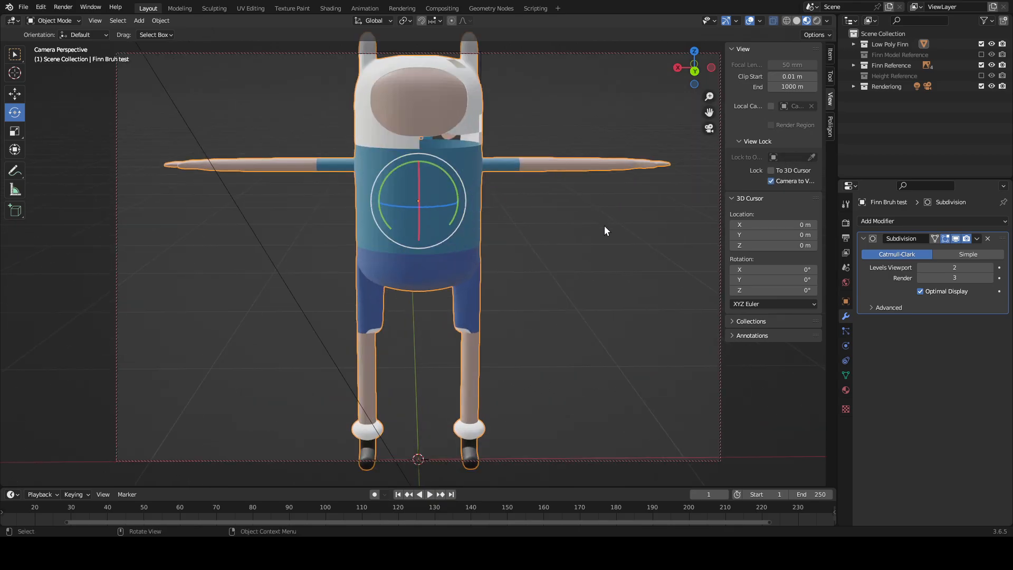
scroll(604, 225, down, 2)
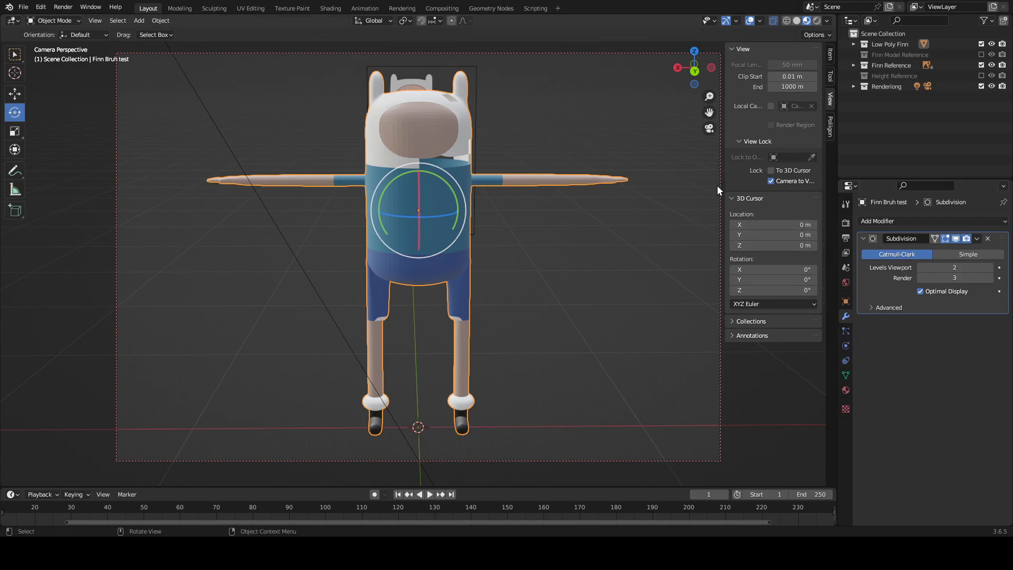
Step: Enter and leave Edit Mode on the Finn model to refresh its subdivided surface, and readjust the camera distance
click(629, 117)
click(630, 54)
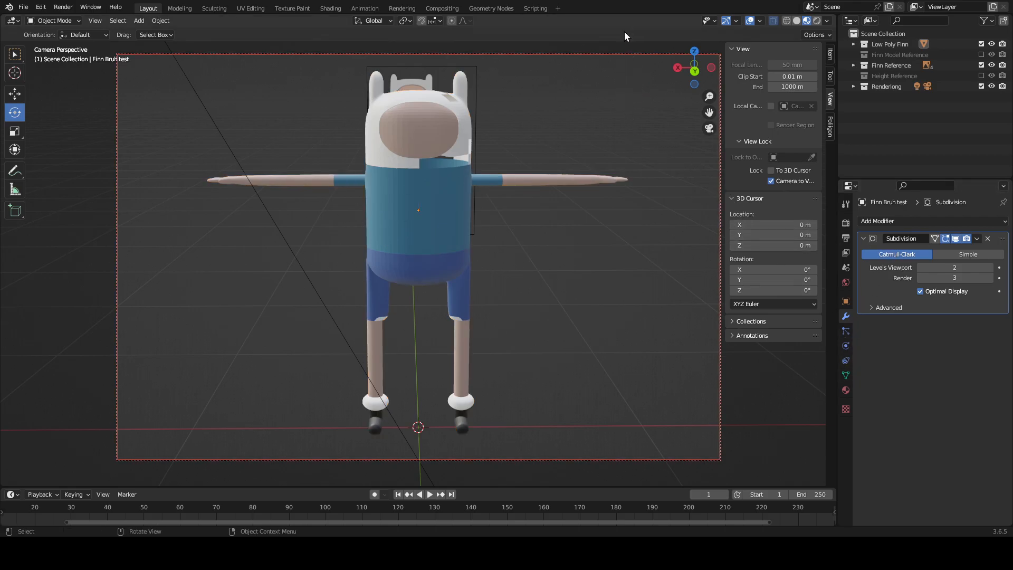
click(609, 283)
key(Tab)
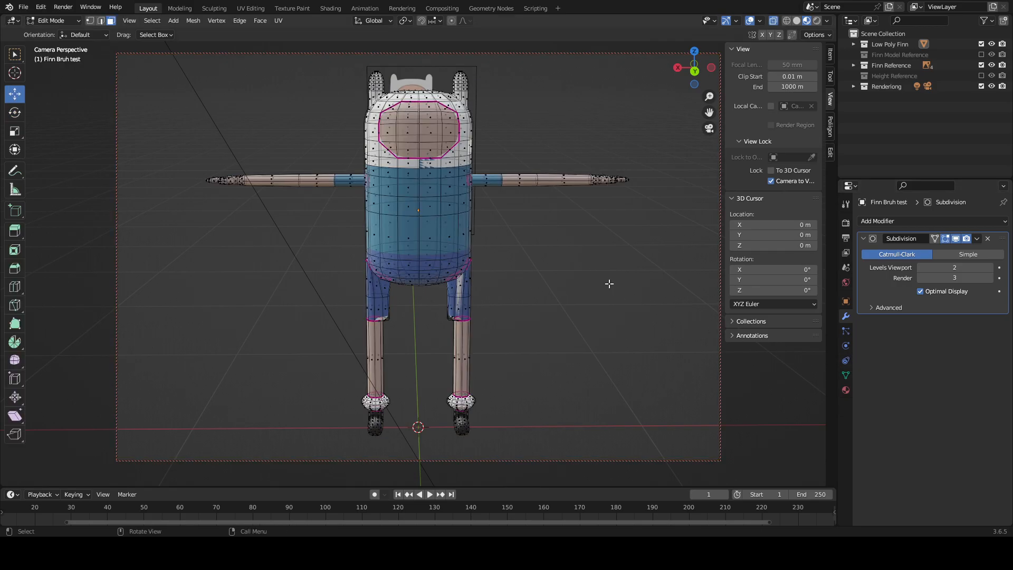
key(Tab)
scroll(650, 317, down, 5)
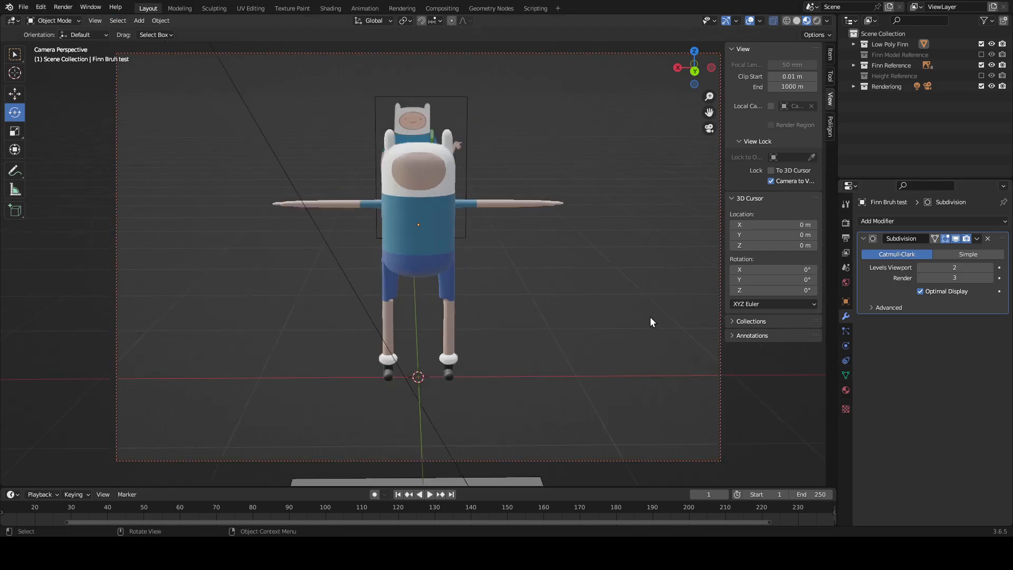
scroll(651, 318, up, 4)
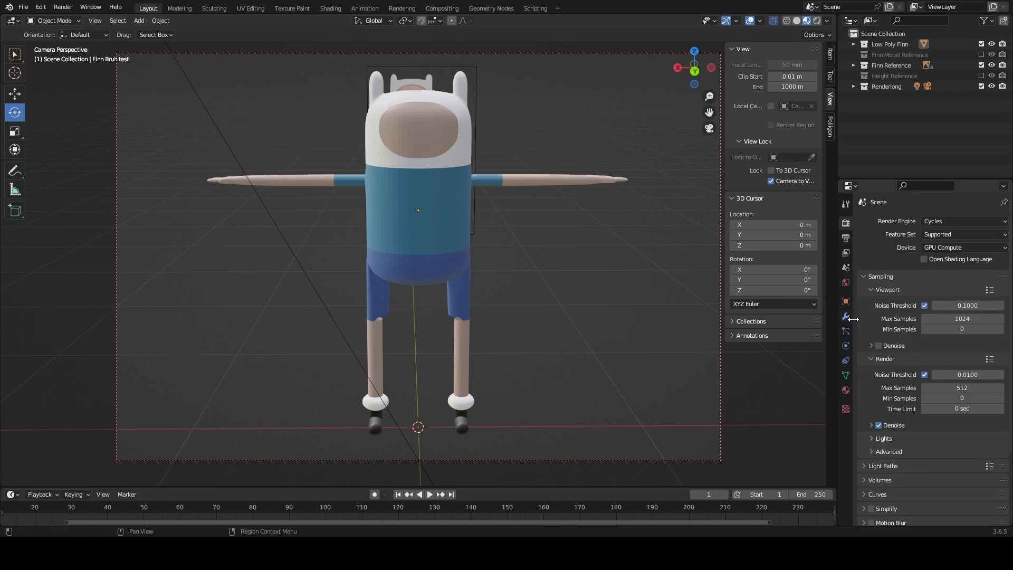
key(Tab)
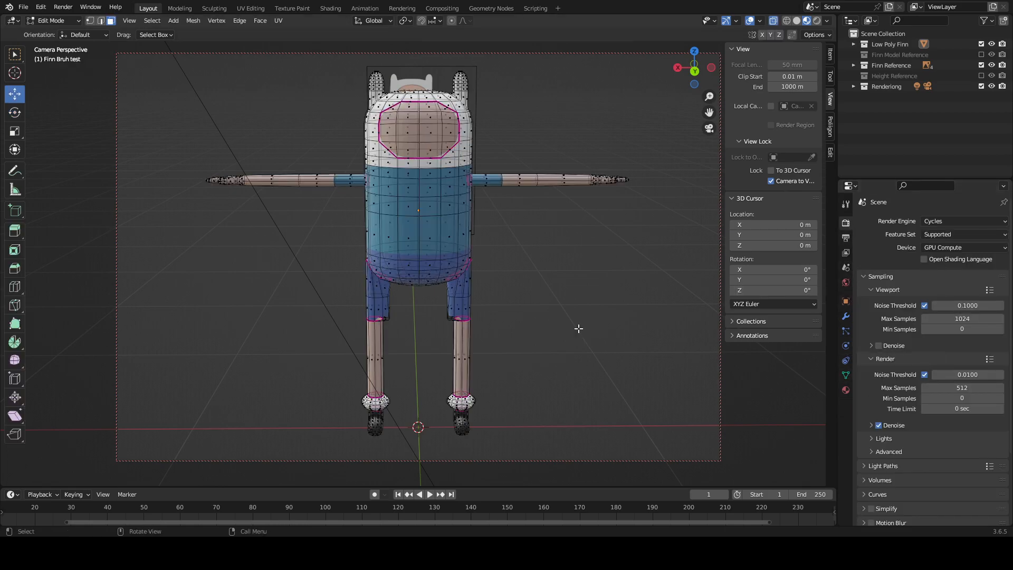
key(Tab)
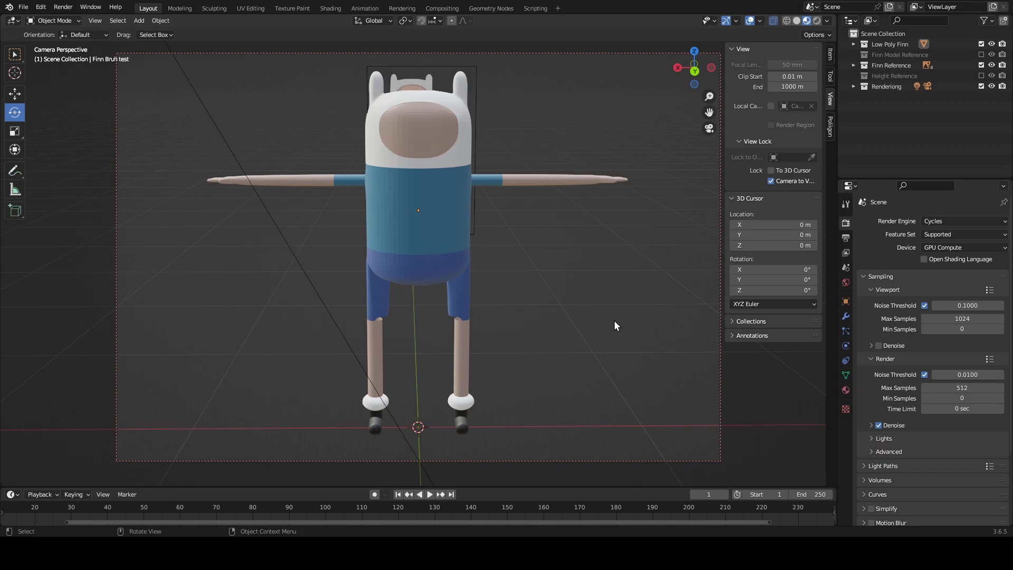
Step: Unlock the camera from the view, select it and set its focal length to 40 mm
click(771, 181)
middle_drag(607, 255, 490, 292)
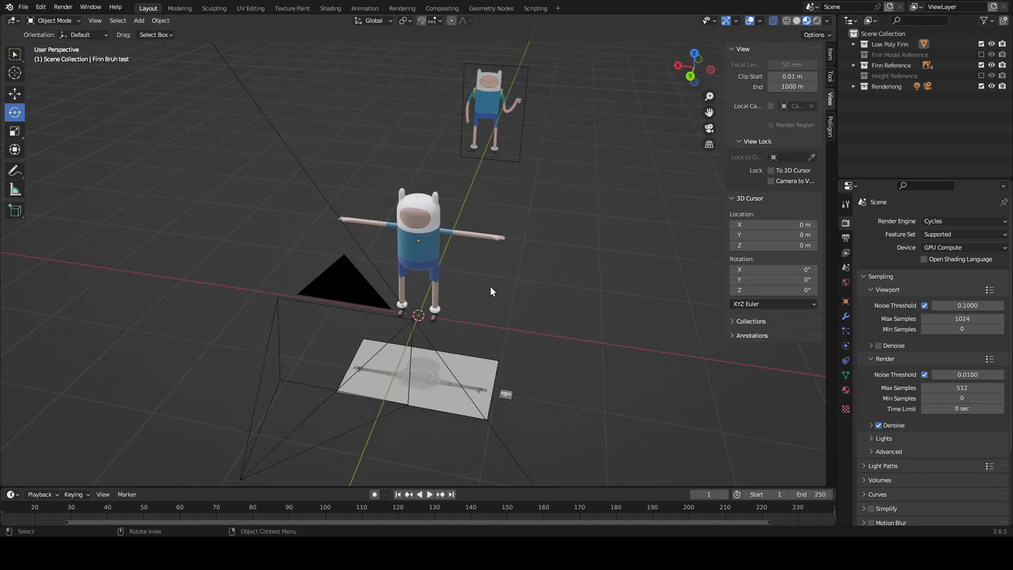
click(284, 350)
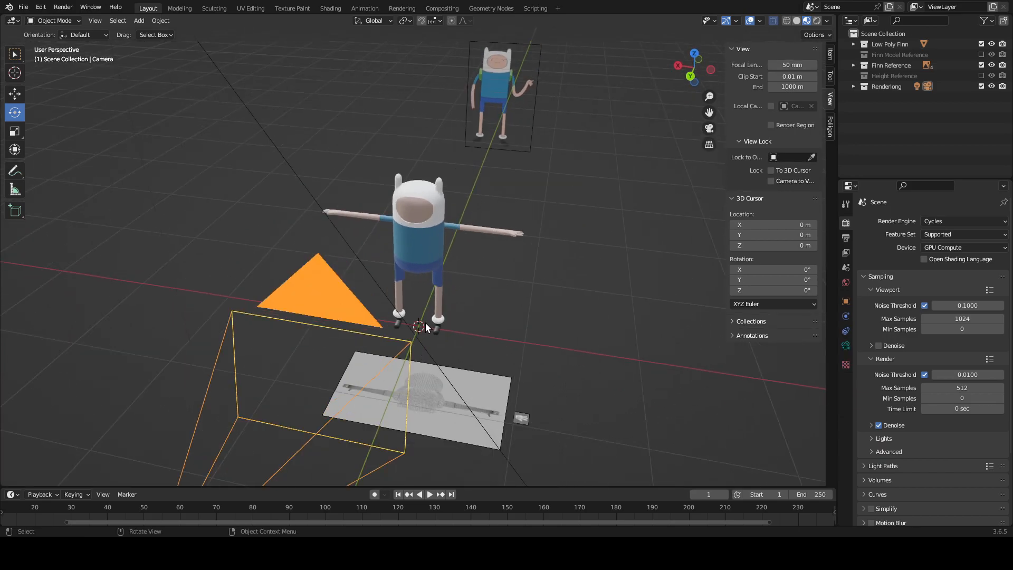
key(KP_0)
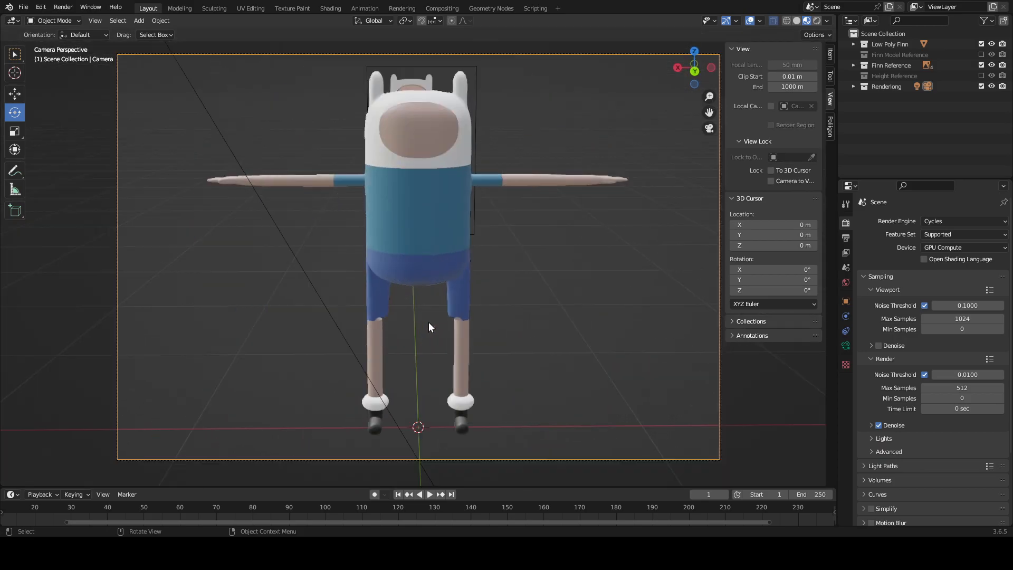
click(848, 344)
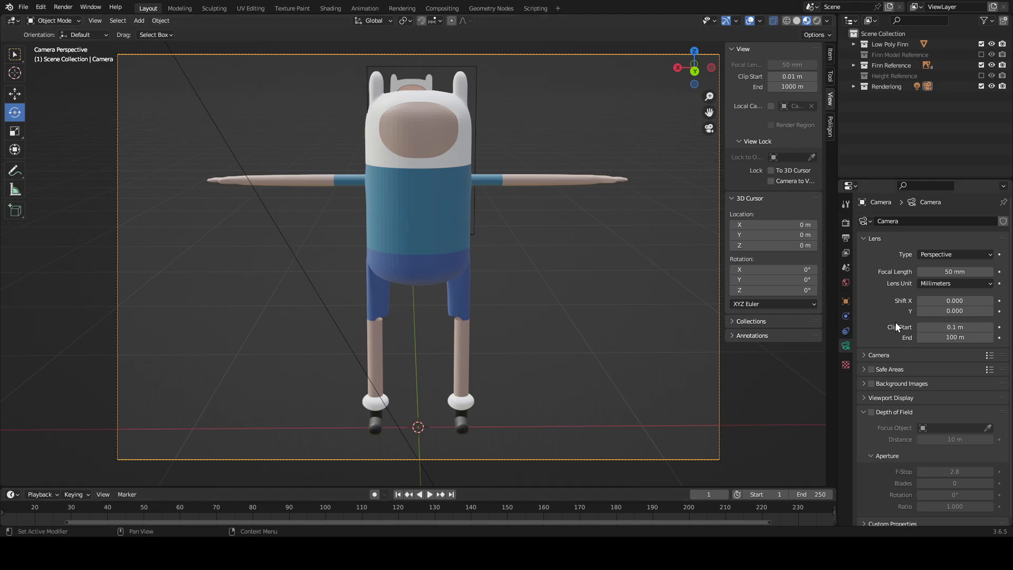
mouse_move(958, 272)
mouse_down()
mouse_move(971, 273)
mouse_move(939, 273)
mouse_up()
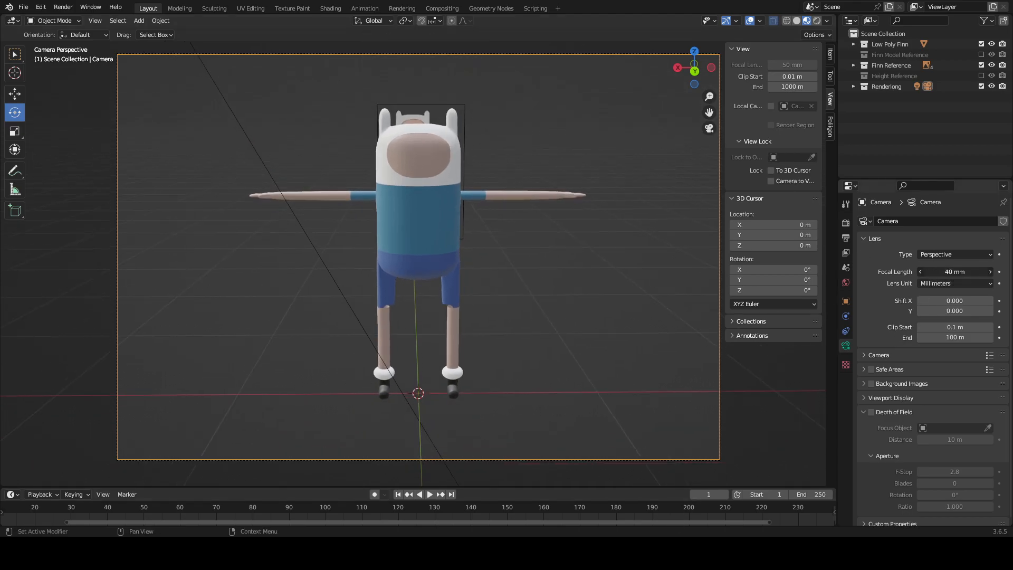
scroll(485, 275, up, 2)
scroll(485, 275, down, 2)
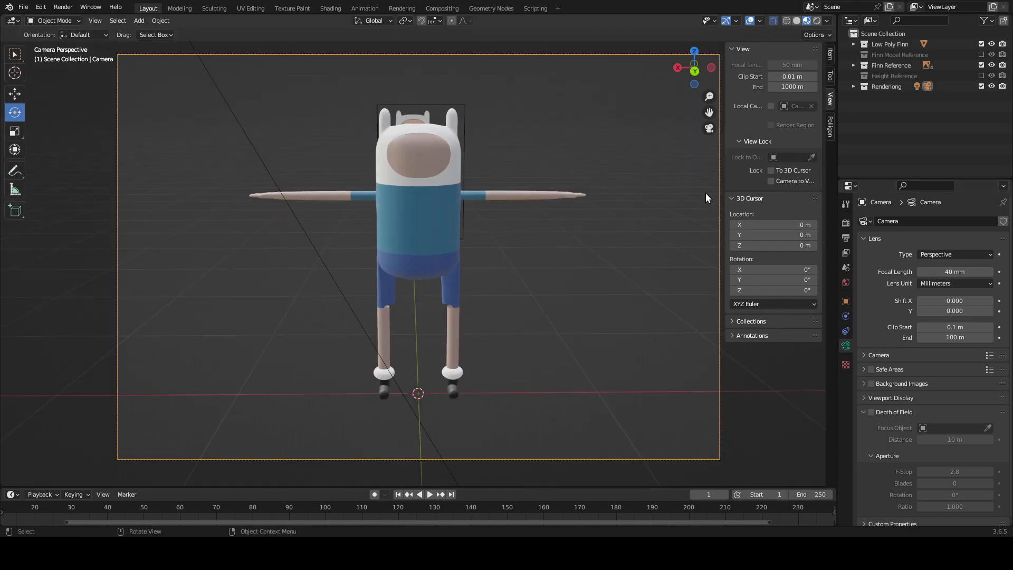
Step: Lock the camera to the view again, reduce its focal length to 35 mm and move it to frame all of Finn
click(771, 181)
scroll(644, 243, up, 3)
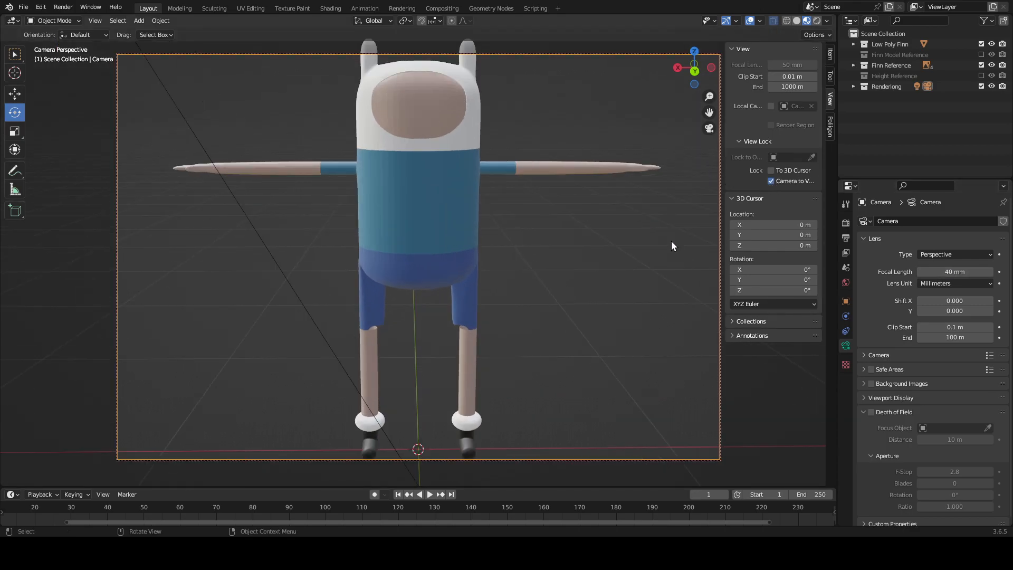
drag(955, 271, 940, 271)
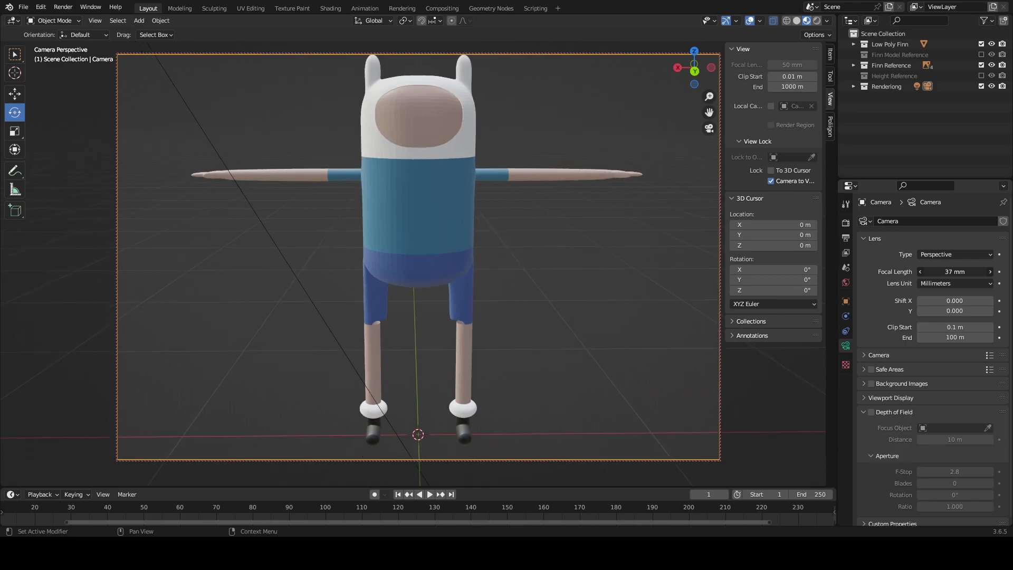
scroll(606, 286, up, 1)
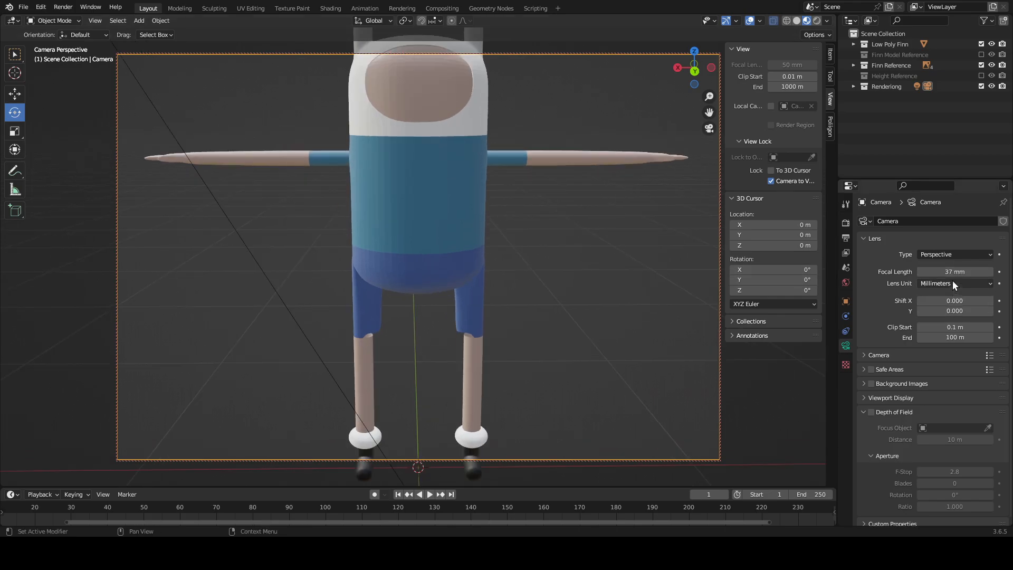
mouse_move(952, 272)
mouse_down()
mouse_move(762, 272)
mouse_move(936, 272)
mouse_up()
scroll(634, 211, down, 2)
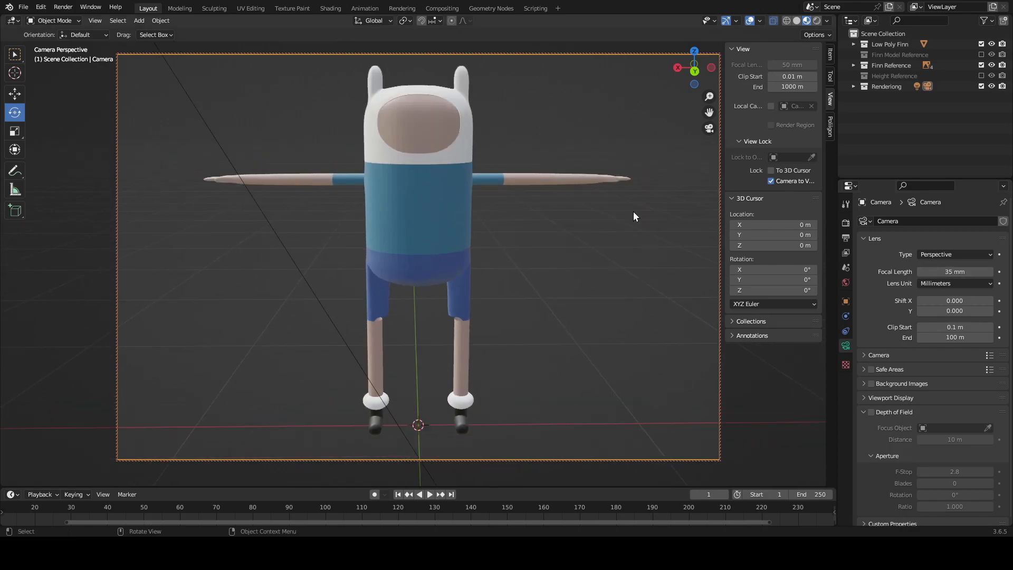
scroll(633, 213, up, 2)
scroll(634, 212, down, 2)
Step: Leave the camera view, open the Finn mesh in Edit Mode and turn off X-ray for a close look at the sleeve joint
middle_drag(634, 212, 497, 216)
key(KP_0)
scroll(497, 216, down, 3)
middle_drag(540, 290, 412, 305)
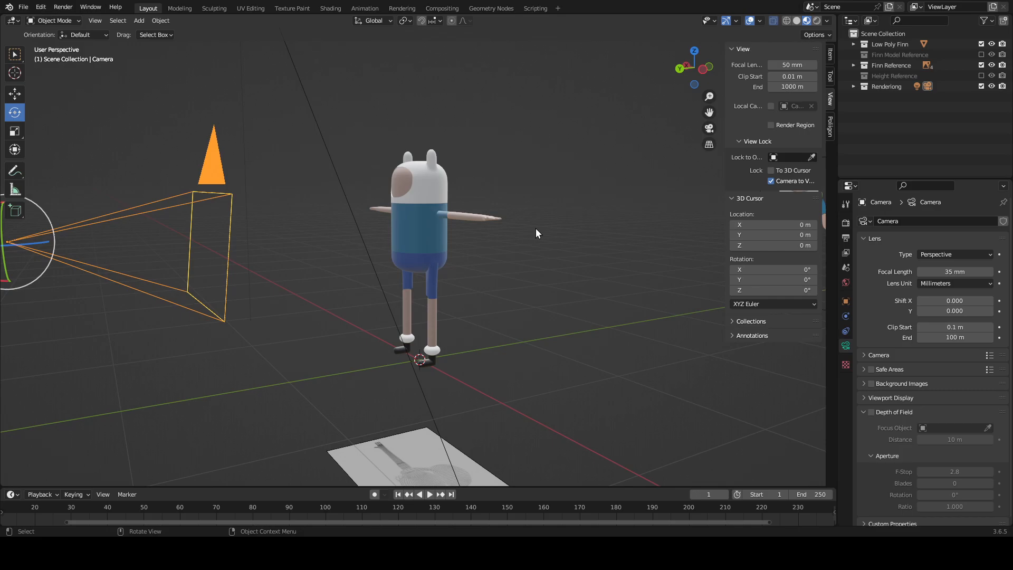
scroll(507, 271, up, 5)
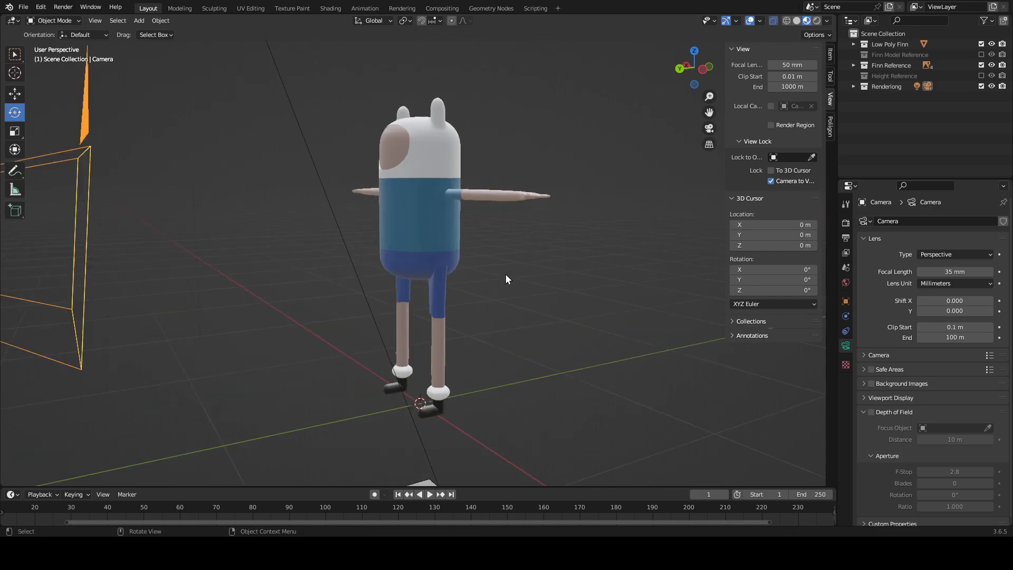
click(447, 201)
key(Tab)
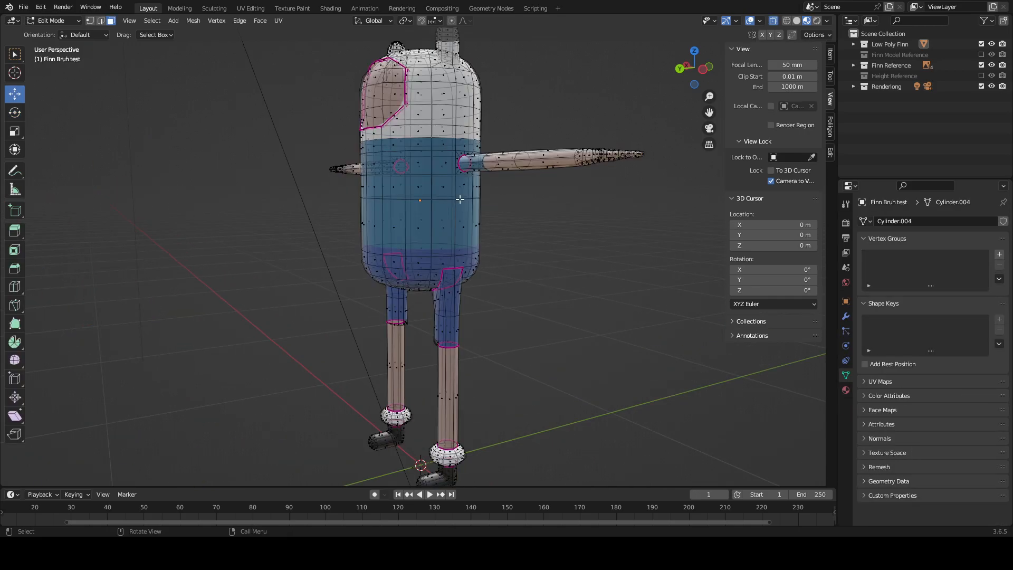
mouse_move(551, 156)
middle_down()
mouse_move(533, 191)
mouse_move(569, 174)
mouse_move(461, 278)
middle_up()
key(alt+z)
scroll(533, 191, up, 3)
scroll(461, 278, up, 3)
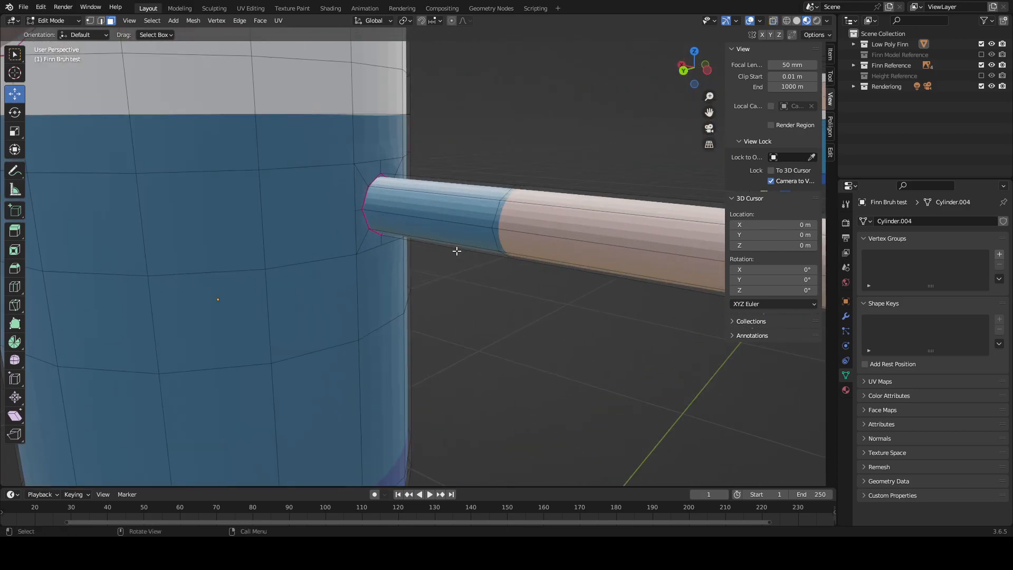
Step: In vertex selection mode, select the visible vertices on one side of the loop where the sleeve joins the shirt
scroll(456, 248, up, 1)
shift+middle_drag(490, 211, 477, 261)
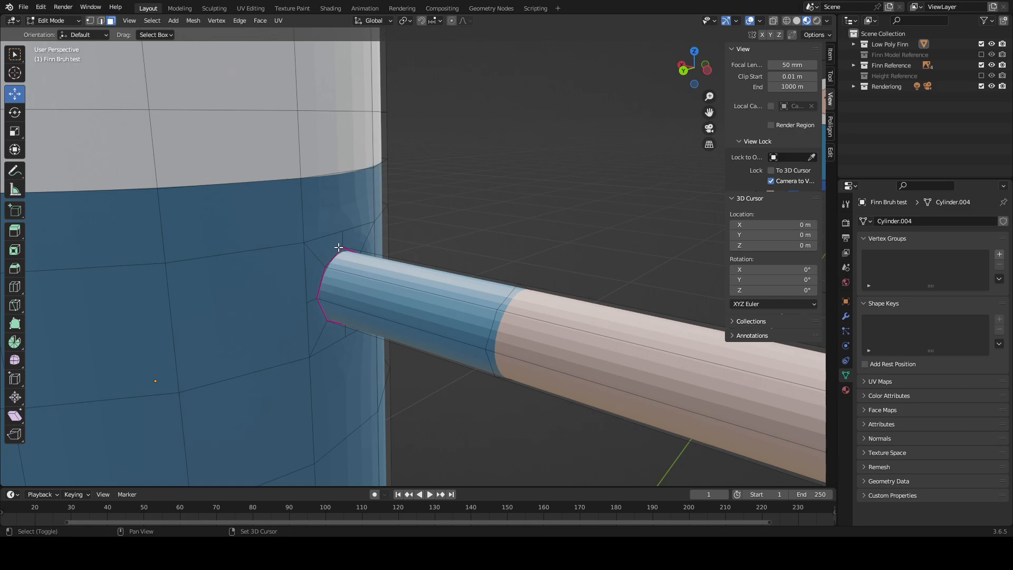
click(89, 20)
shift+click(341, 250)
shift+click(327, 270)
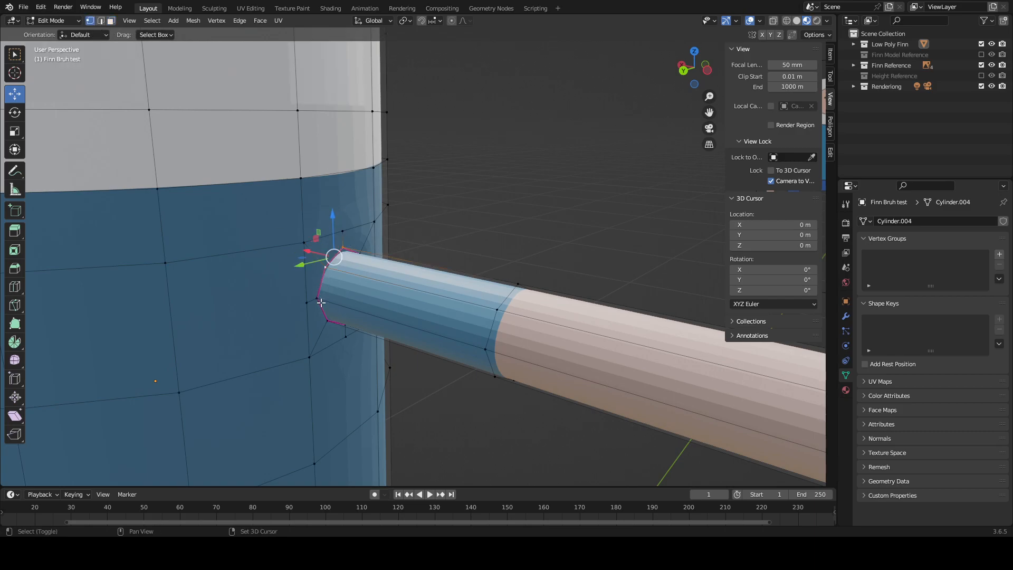
shift+click(319, 299)
shift+click(329, 321)
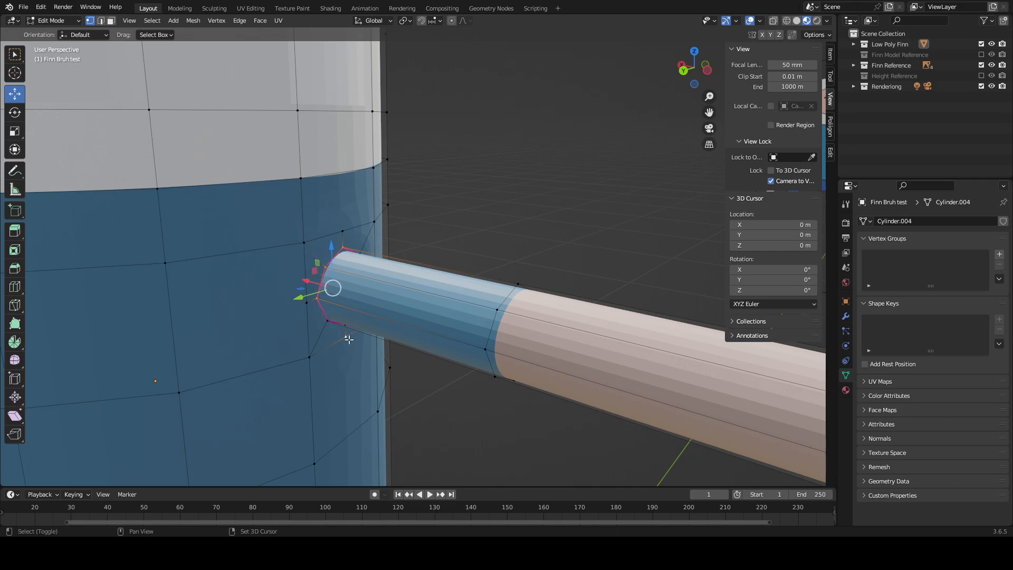
shift+click(346, 322)
Step: Add the vertices on the opposite side of the sleeve joint to the selection to complete the loop
middle_drag(332, 322, 439, 304)
key(KP_Decimal)
scroll(496, 340, down, 8)
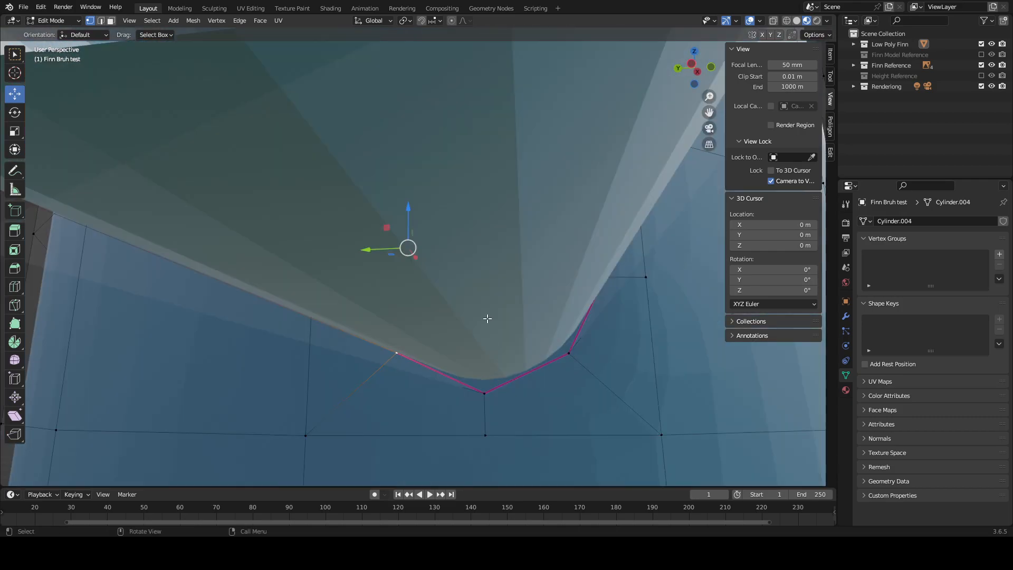
middle_drag(532, 292, 464, 325)
shift+click(447, 322)
shift+click(485, 303)
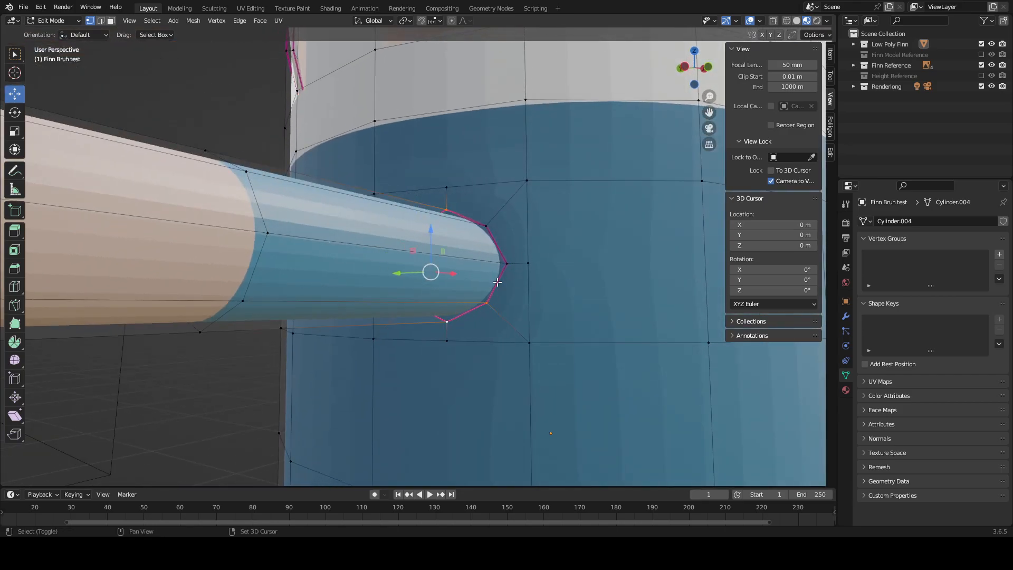
shift+click(506, 263)
shift+click(486, 226)
Step: Extend the selection to the sleeve's cuff loop, scale the sleeve up uniformly by about 1.07, and clear the selection
scroll(457, 238, down, 4)
middle_drag(386, 276, 492, 287)
shift+click(323, 283)
shift+click(331, 306)
shift+click(448, 312)
shift+click(424, 323)
shift+click(313, 280)
middle_drag(439, 223, 421, 280)
key(s)
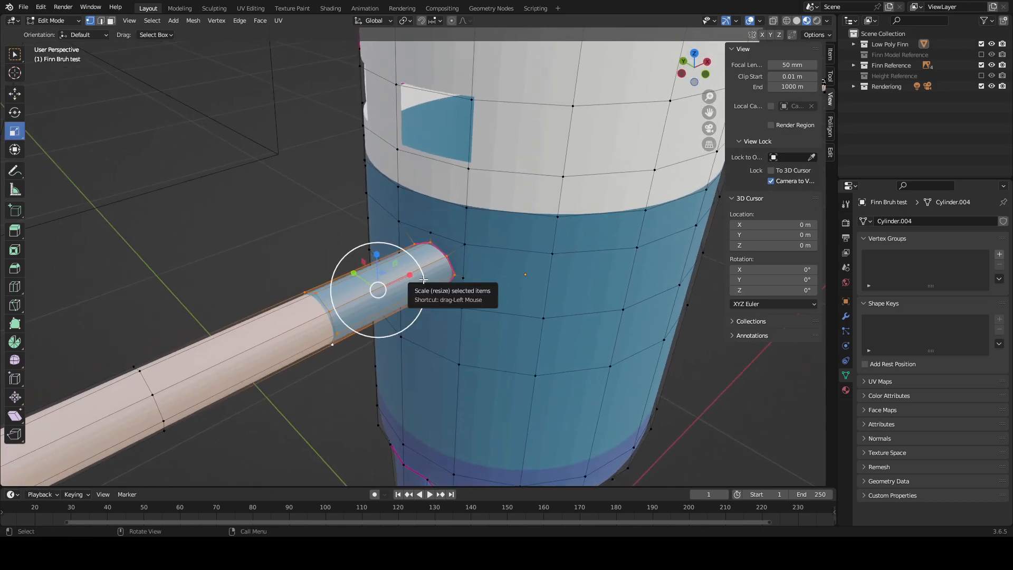
drag(421, 280, 429, 277)
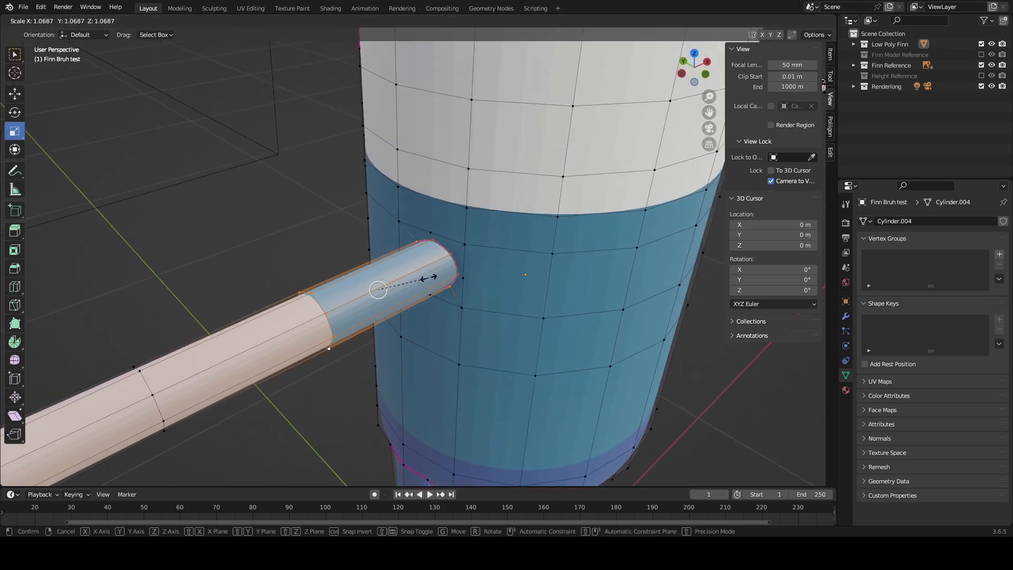
click(429, 277)
middle_drag(429, 276, 484, 249)
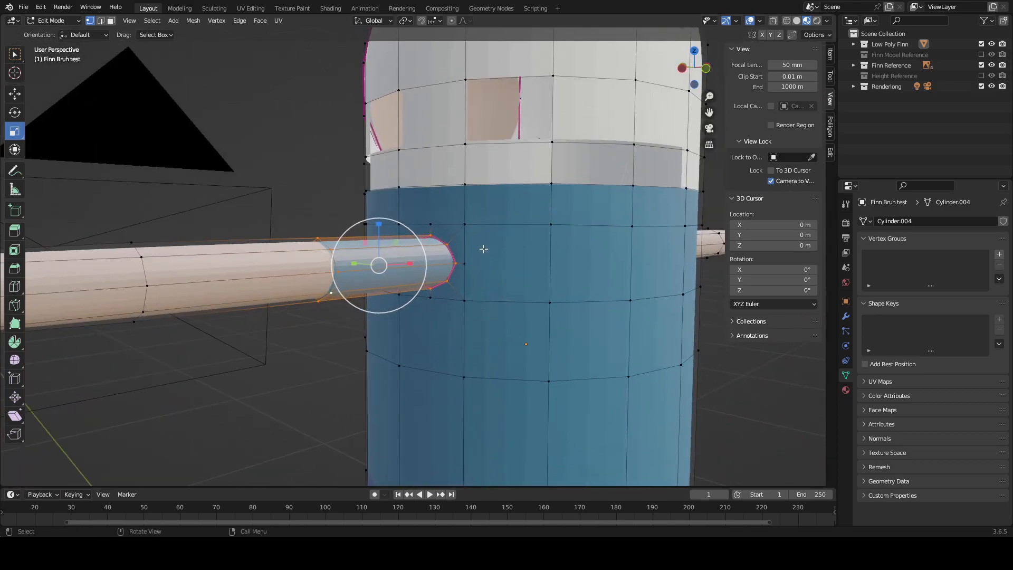
click(291, 362)
Step: Box-select the vertices around the sleeve's cuff edge from both sides of the arm
scroll(397, 326, up, 2)
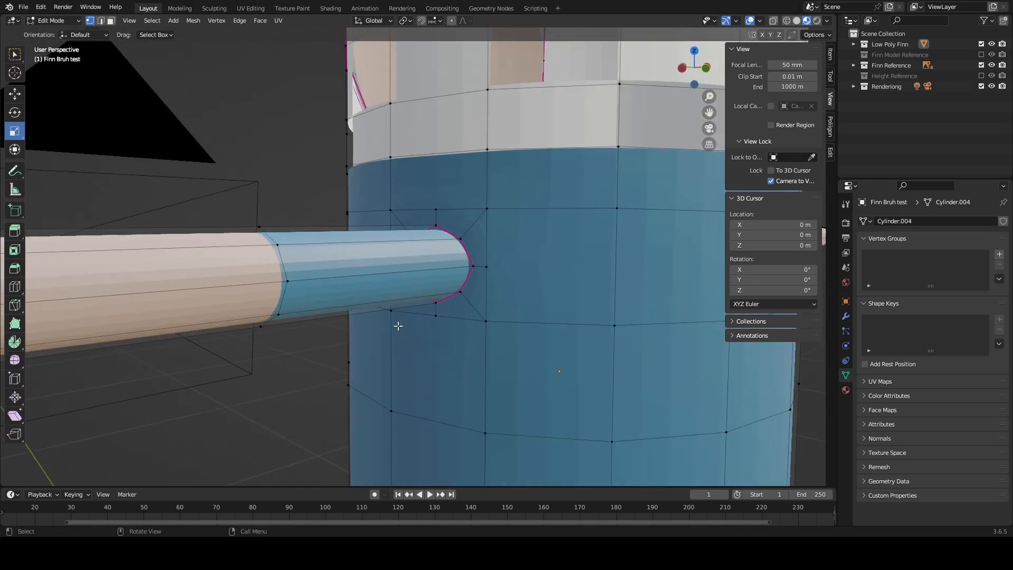
middle_drag(397, 325, 384, 303)
drag(264, 299, 239, 172)
middle_drag(296, 152, 474, 179)
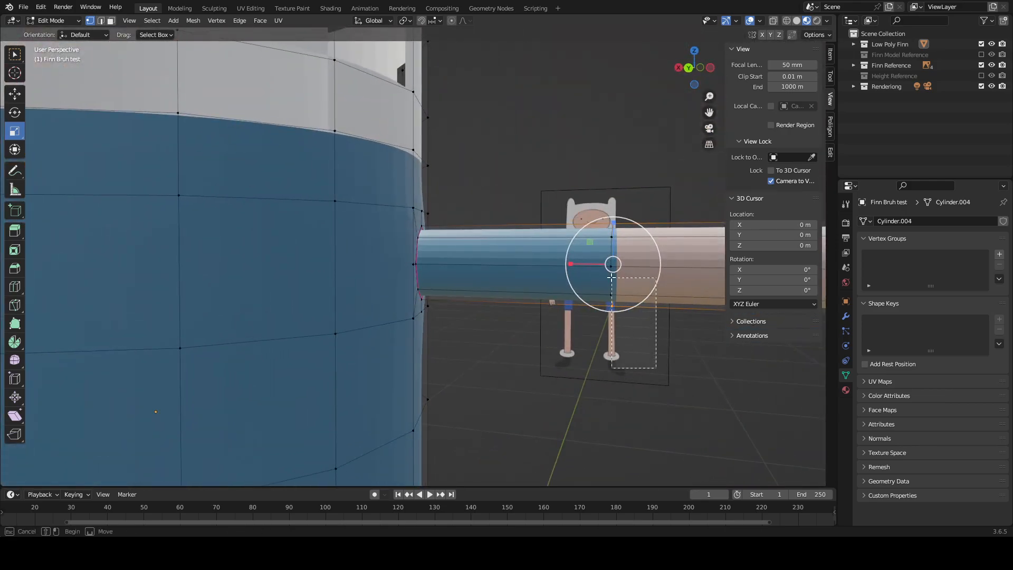